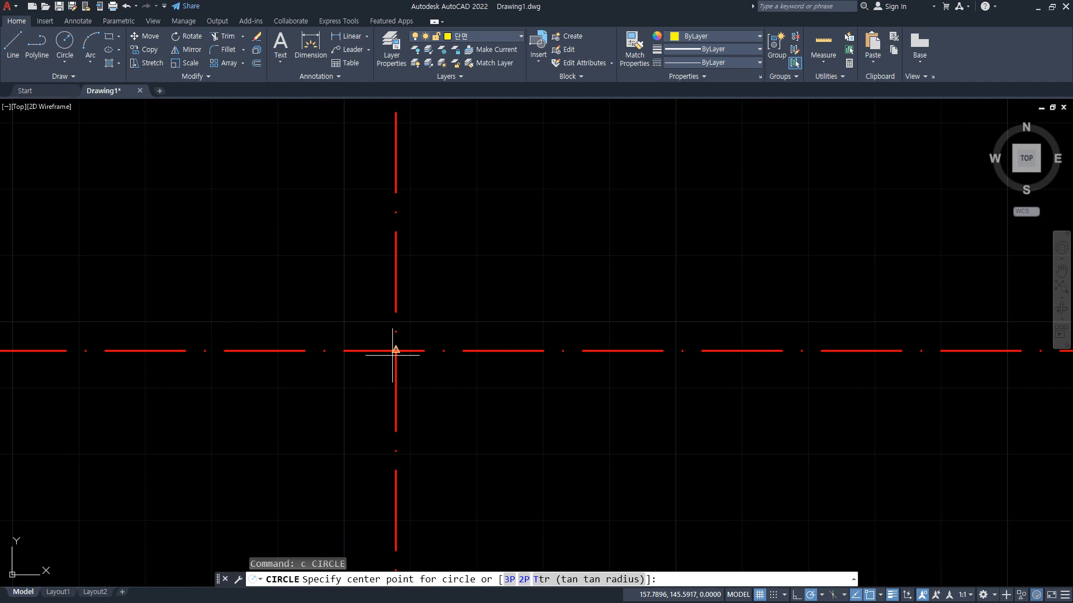
Draw a circle of radius 9 centred on the intersection of the two centrelines.
{"action": "left_click", "coordinate": [396, 351]}
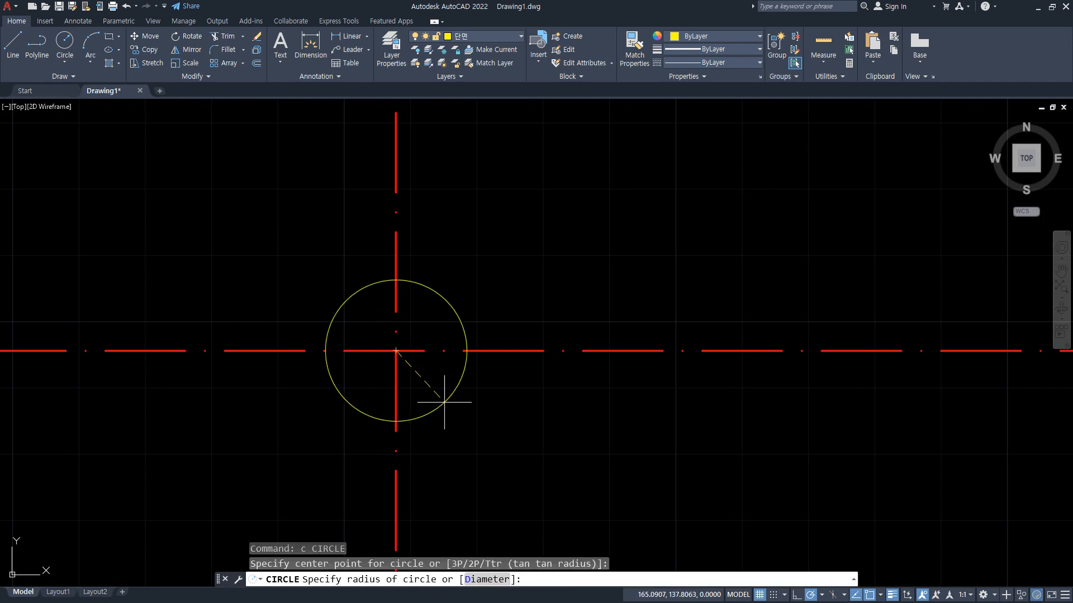
{"action": "key", "text": "Return"}
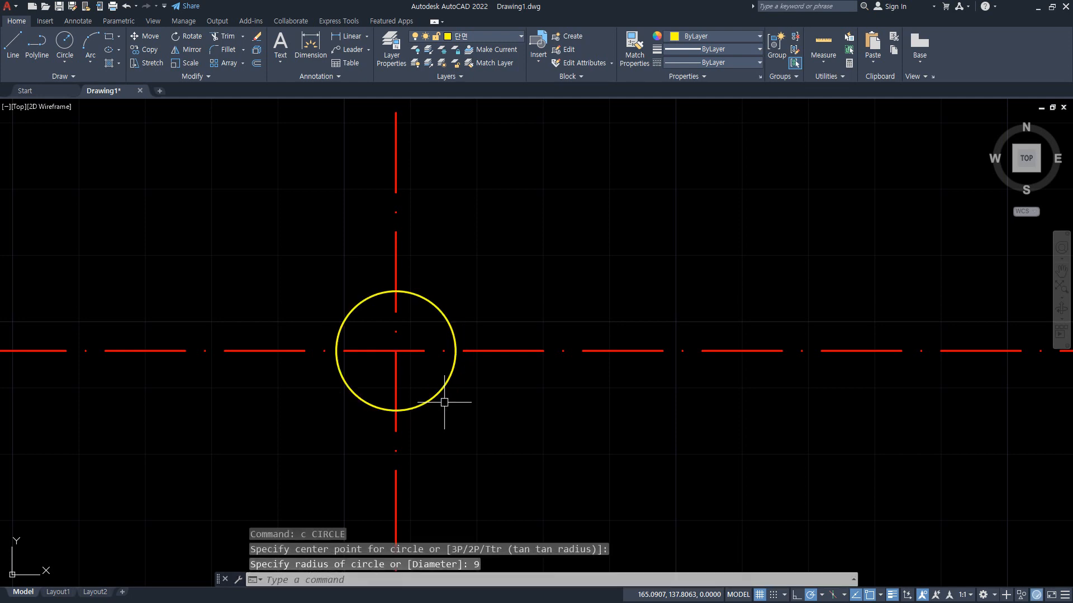
Place a vertical construction line through the circle's left quadrant.
{"action": "key", "text": "Return"}
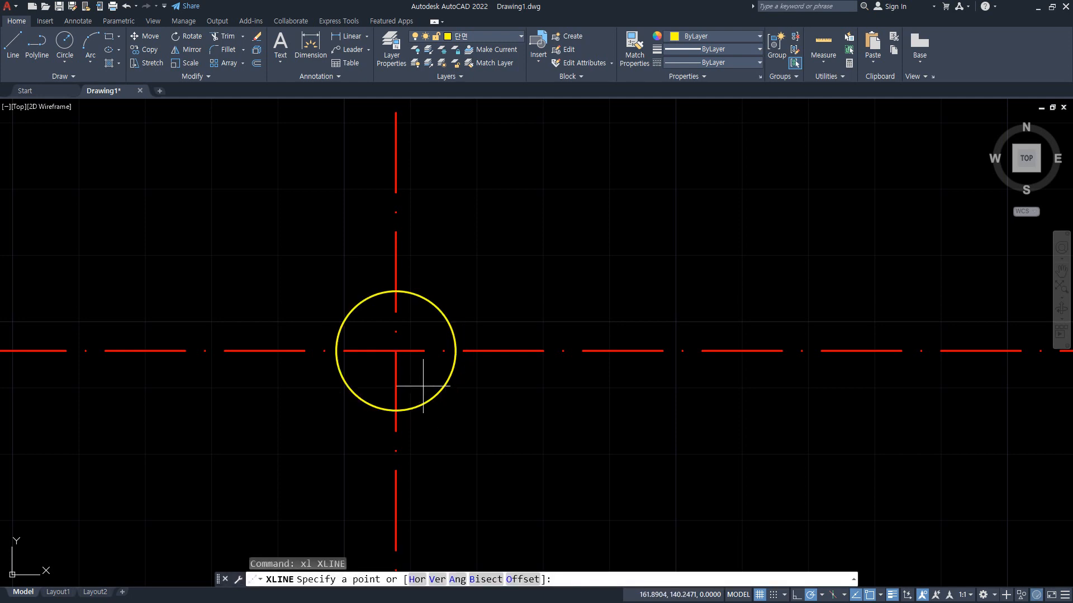
{"action": "type", "text": "v"}
{"action": "key", "text": "Return"}
{"action": "left_click", "coordinate": [335, 351]}
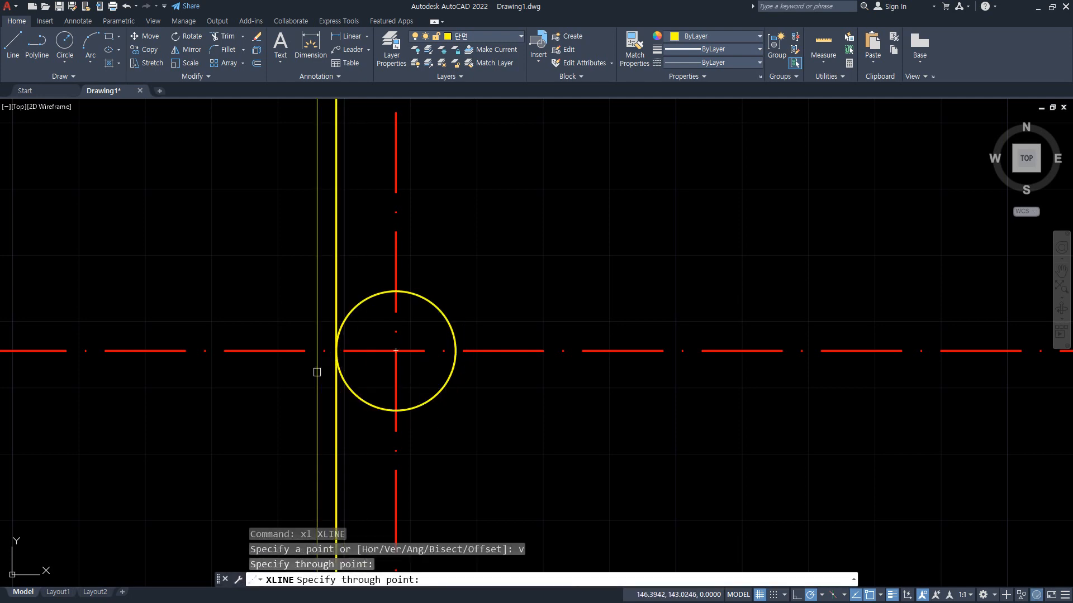
{"action": "key", "text": "Return"}
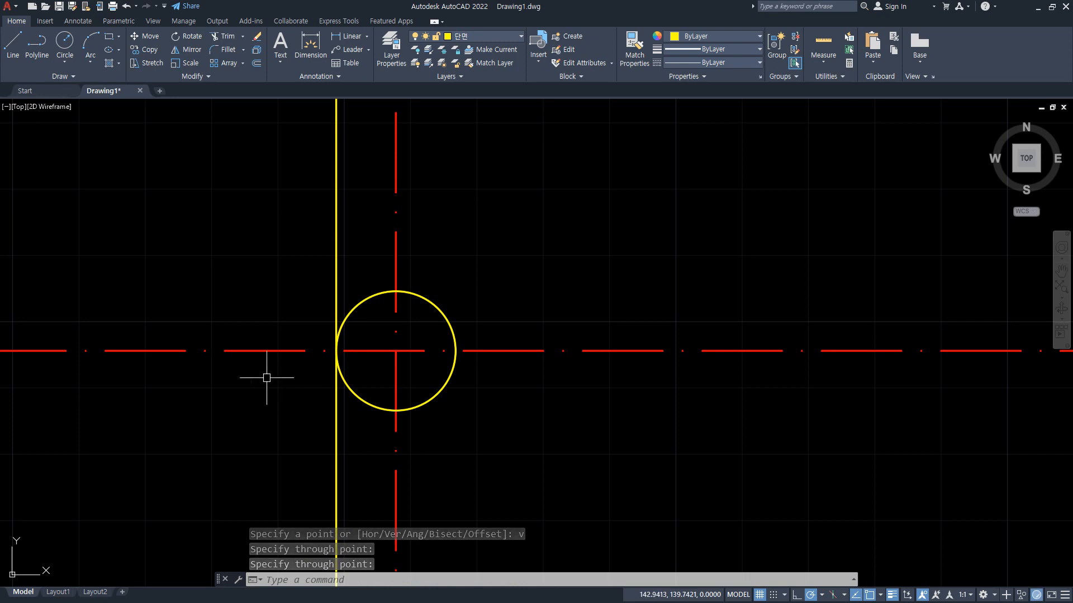
{"action": "key", "text": "Escape"}
Erase the vertical construction line at the circle's left edge.
{"action": "left_click", "coordinate": [336, 268]}
{"action": "type", "text": "e"}
{"action": "key", "text": "Return"}
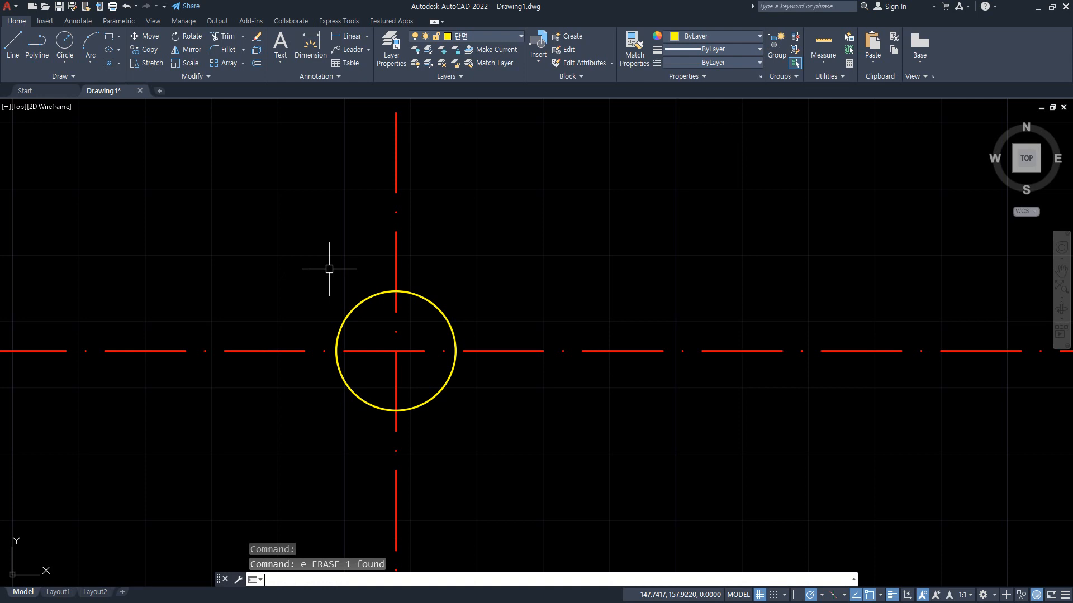
Offset the vertical centreline 9 to the left.
{"action": "type", "text": "o"}
{"action": "key", "text": "Return"}
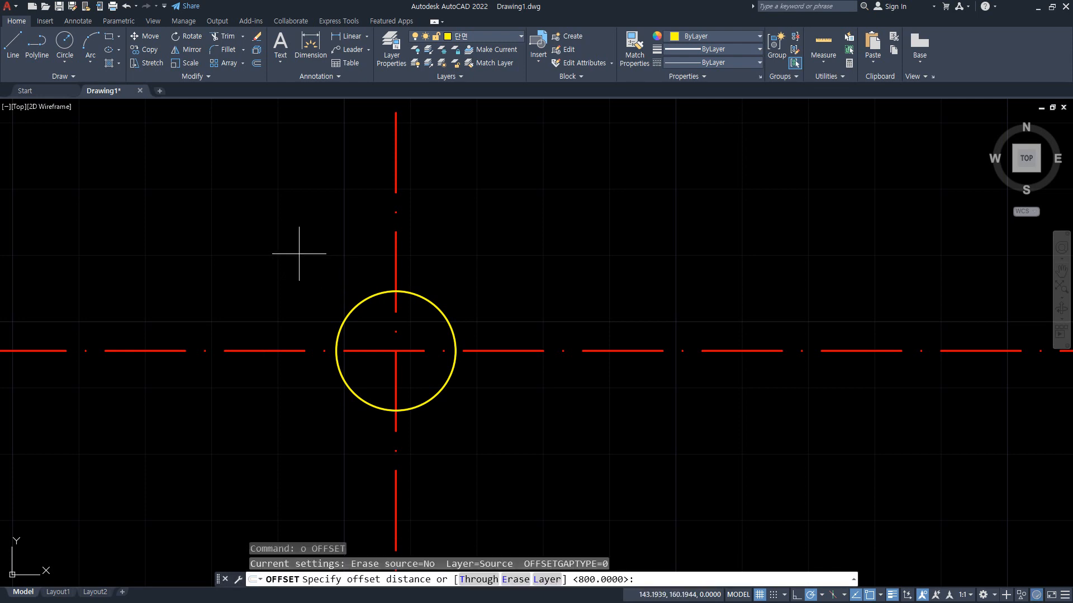
{"action": "type", "text": "9"}
{"action": "key", "text": "Return"}
{"action": "left_click", "coordinate": [390, 248]}
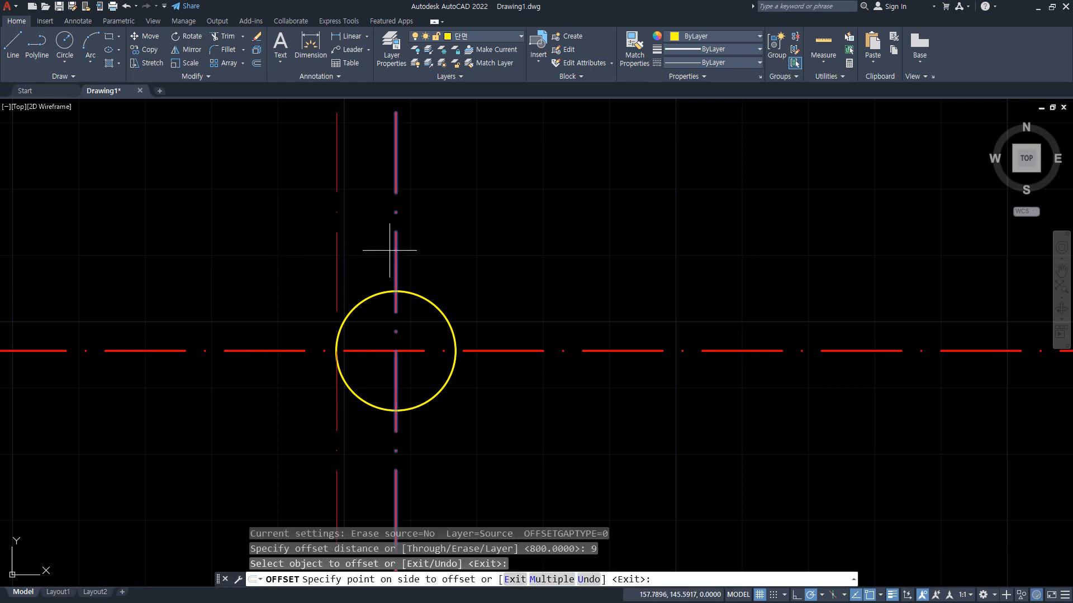
{"action": "left_click", "coordinate": [304, 240]}
{"action": "key", "text": "Return"}
Offset the vertical line at the circle's left edge 22 to the right.
{"action": "key", "text": "Return"}
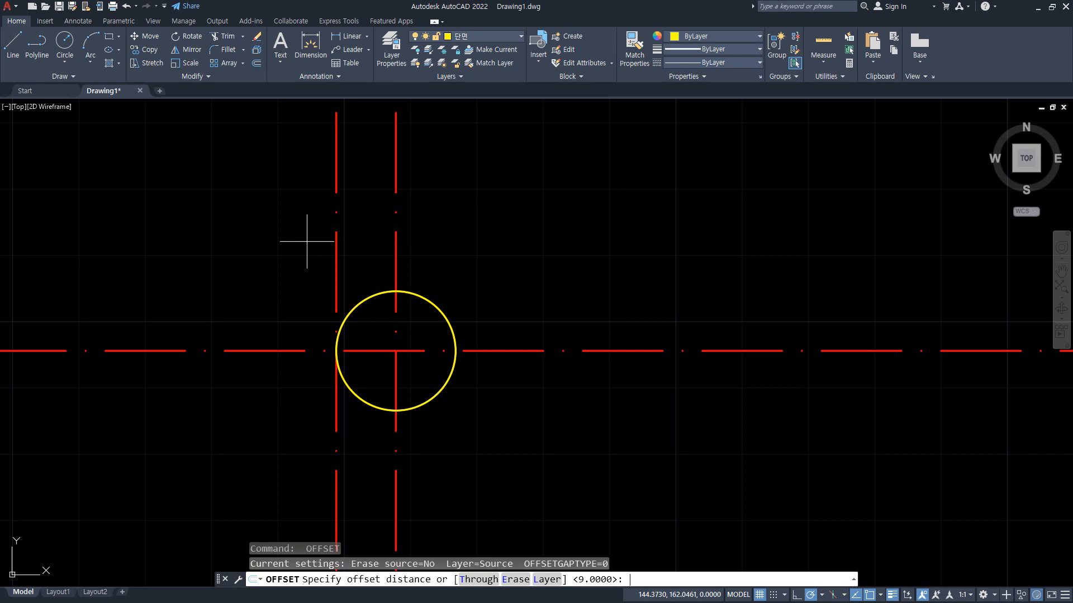
{"action": "type", "text": "22"}
{"action": "key", "text": "Return"}
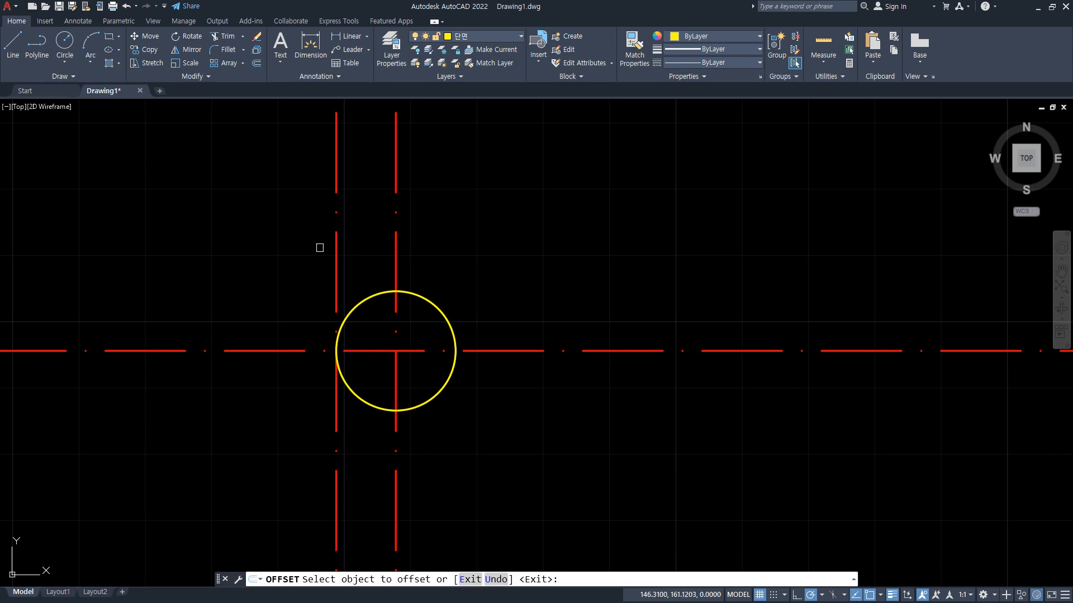
{"action": "left_click", "coordinate": [335, 243]}
{"action": "left_click", "coordinate": [477, 245]}
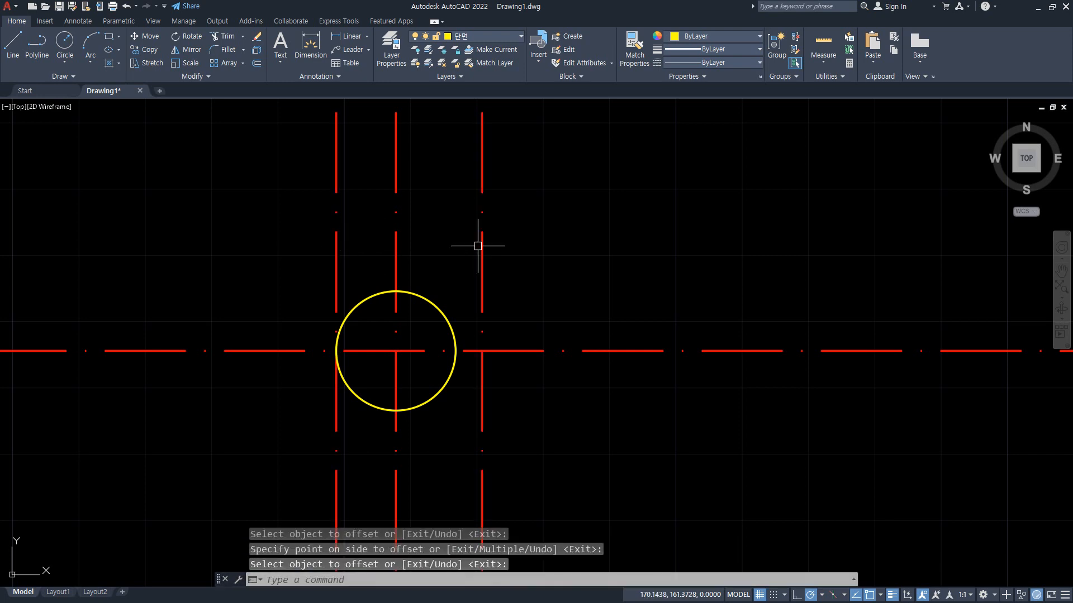
Erase the two offset vertical lines on either side of the vertical centreline.
{"action": "mouse_move", "coordinate": [400, 178]}
{"action": "left_mouse_down"}
{"action": "mouse_move", "coordinate": [401, 246]}
{"action": "mouse_move", "coordinate": [460, 258]}
{"action": "left_mouse_up"}
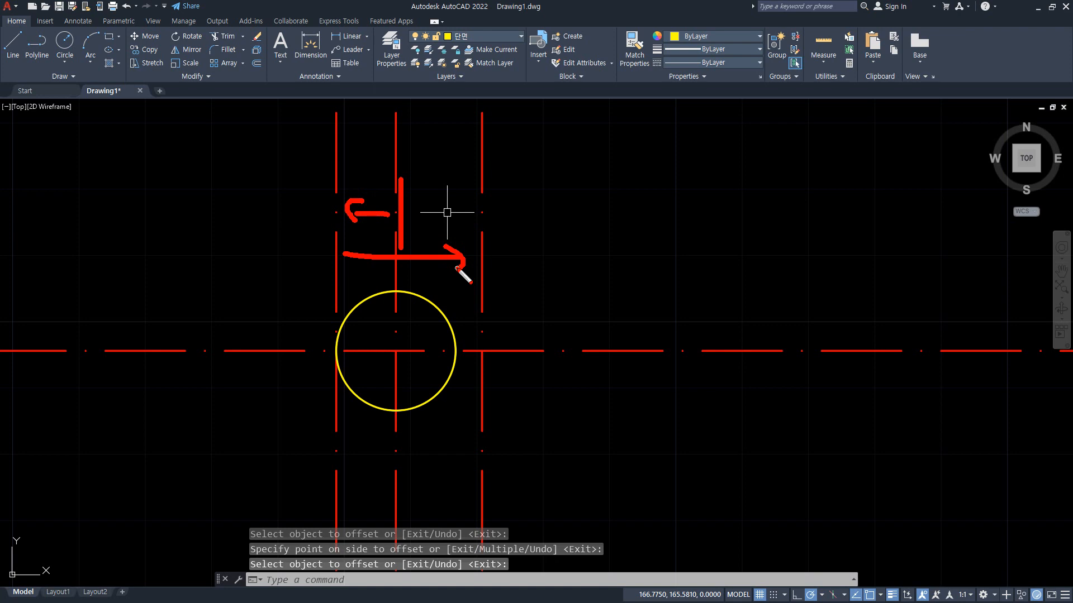
{"action": "key", "text": "Escape"}
{"action": "left_click", "coordinate": [497, 269]}
{"action": "left_click", "coordinate": [436, 245]}
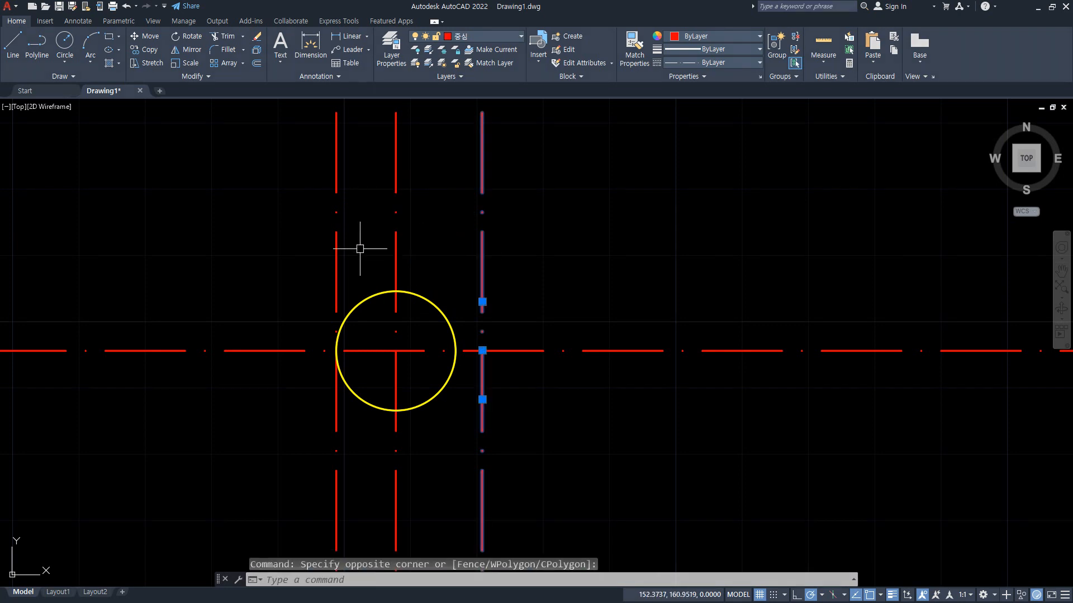
{"action": "left_click", "coordinate": [360, 249]}
{"action": "left_click", "coordinate": [301, 225]}
{"action": "key", "text": "Delete"}
Draw a vertical line touching the circle's left quadrant, running from above the circle to below it.
{"action": "type", "text": "l"}
{"action": "key", "text": "Return"}
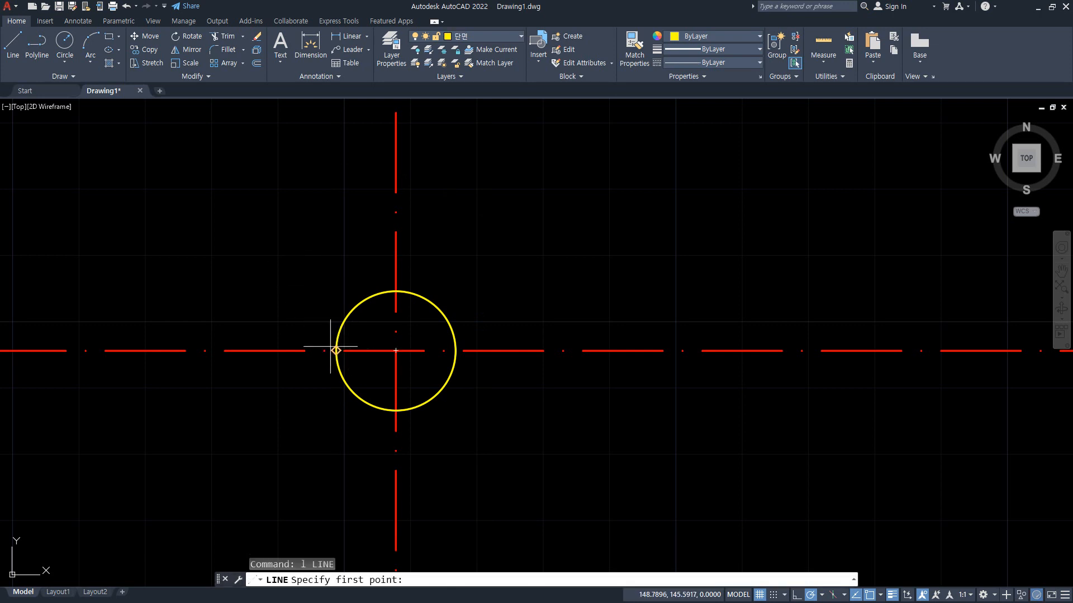
{"action": "left_click", "coordinate": [336, 231]}
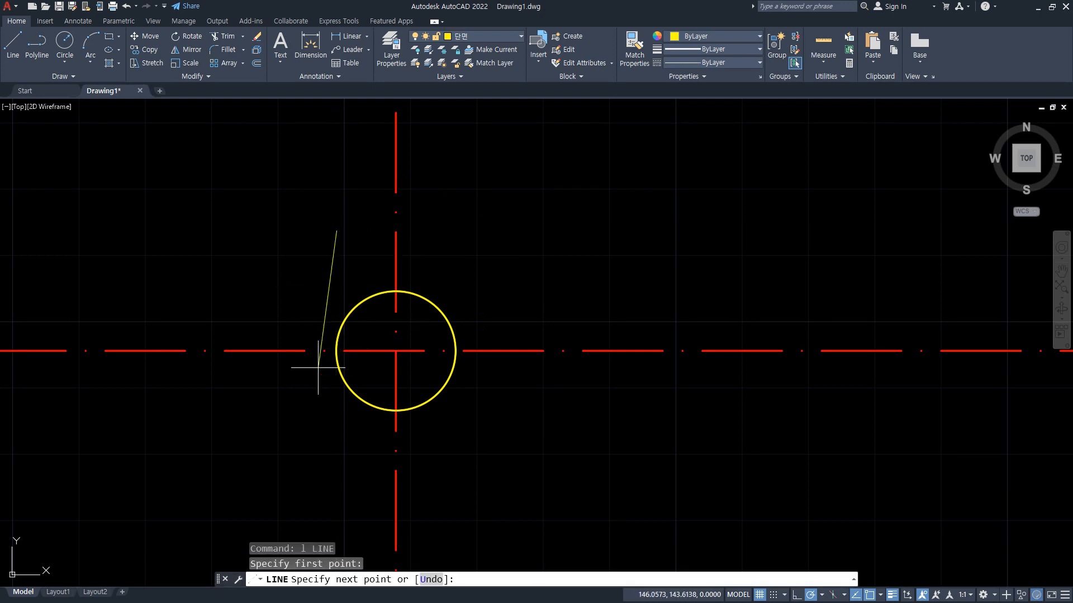
{"action": "left_click", "coordinate": [335, 475]}
{"action": "key", "text": "Return"}
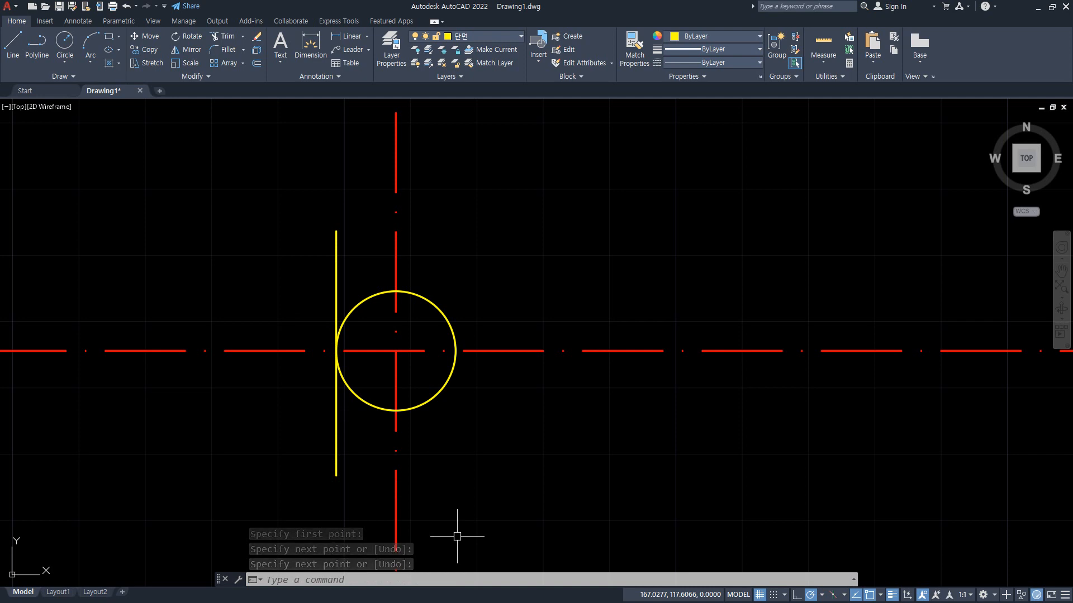
Erase the full-height vertical line touching the circle's left side.
{"action": "key", "text": "Escape"}
{"action": "left_click", "coordinate": [336, 441]}
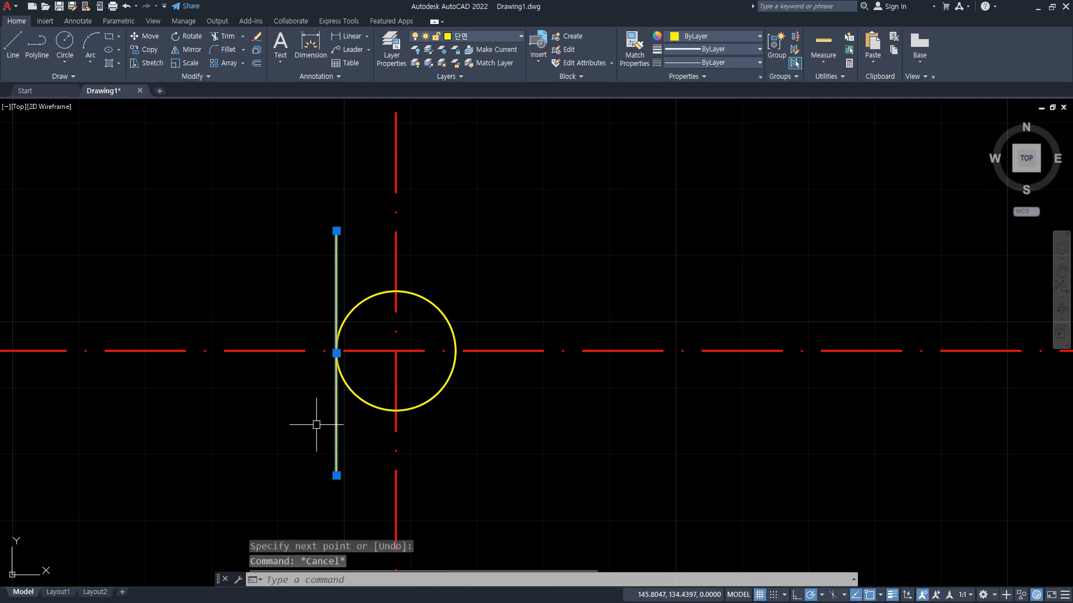
{"action": "key", "text": "Delete"}
Draw a vertical line from the circle's left quadrant upward past the top of the circle.
{"action": "type", "text": "l"}
{"action": "key", "text": "Return"}
{"action": "left_click", "coordinate": [339, 345]}
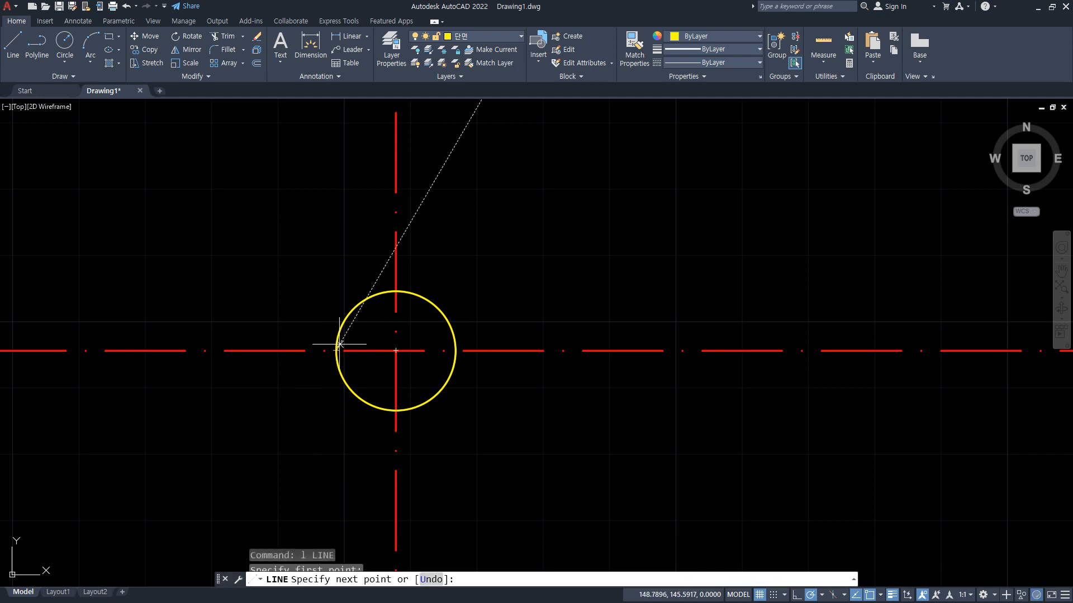
{"action": "left_click", "coordinate": [336, 240]}
{"action": "key", "text": "Return"}
Offset the vertical line at the circle's left quadrant 22 to the right.
{"action": "type", "text": "o"}
{"action": "key", "text": "Return"}
{"action": "type", "text": "2"}
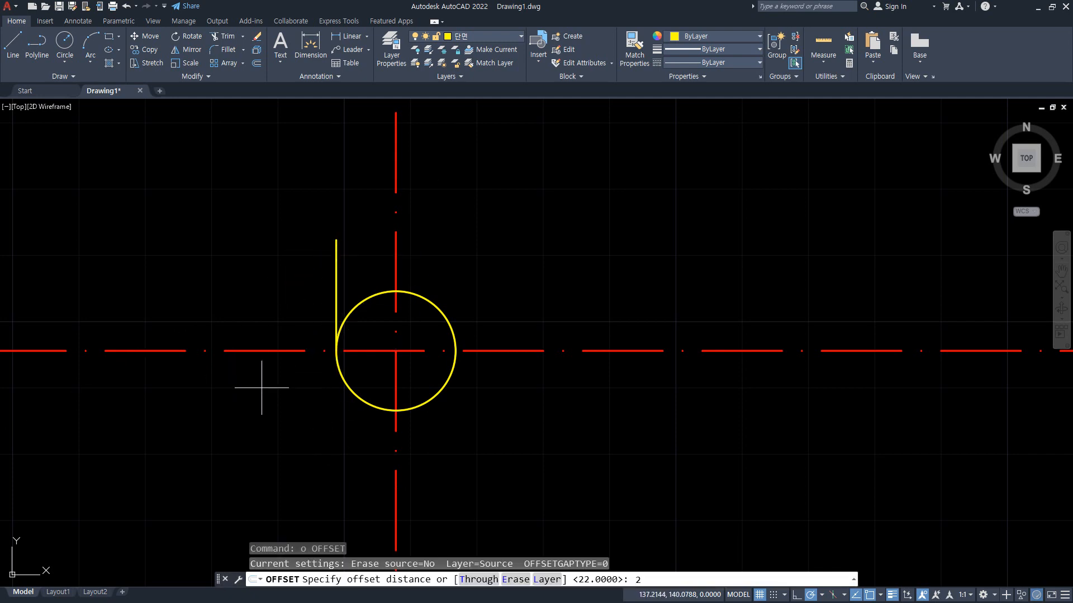
{"action": "type", "text": "2"}
{"action": "key", "text": "Return"}
{"action": "left_click", "coordinate": [335, 296]}
{"action": "left_click", "coordinate": [475, 287]}
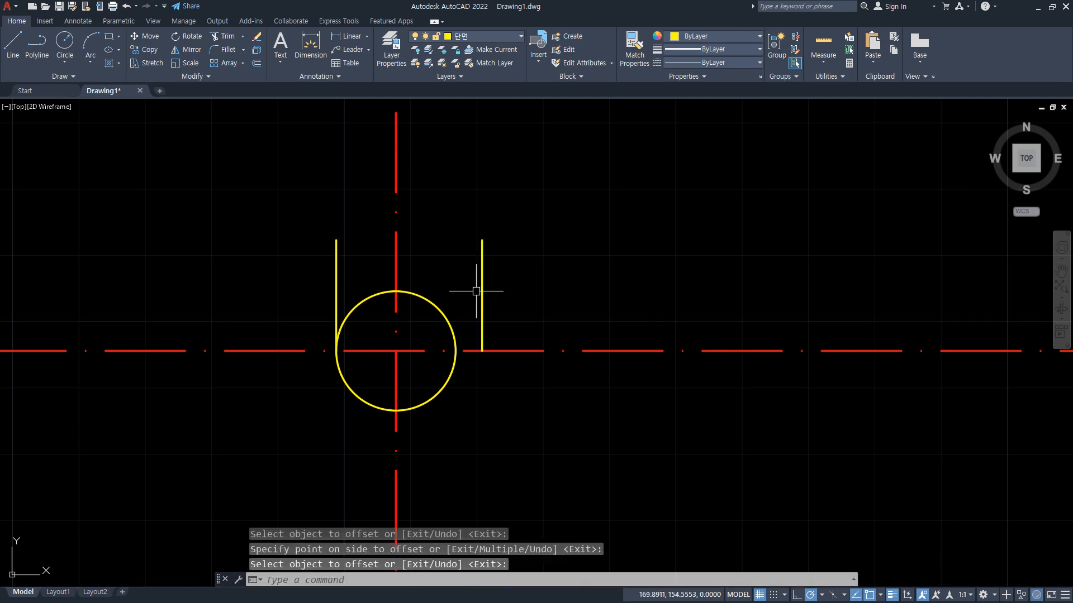
Offset the horizontal centreline 2.5 upward and 2.5 downward.
{"action": "type", "text": "o"}
{"action": "key", "text": "Return"}
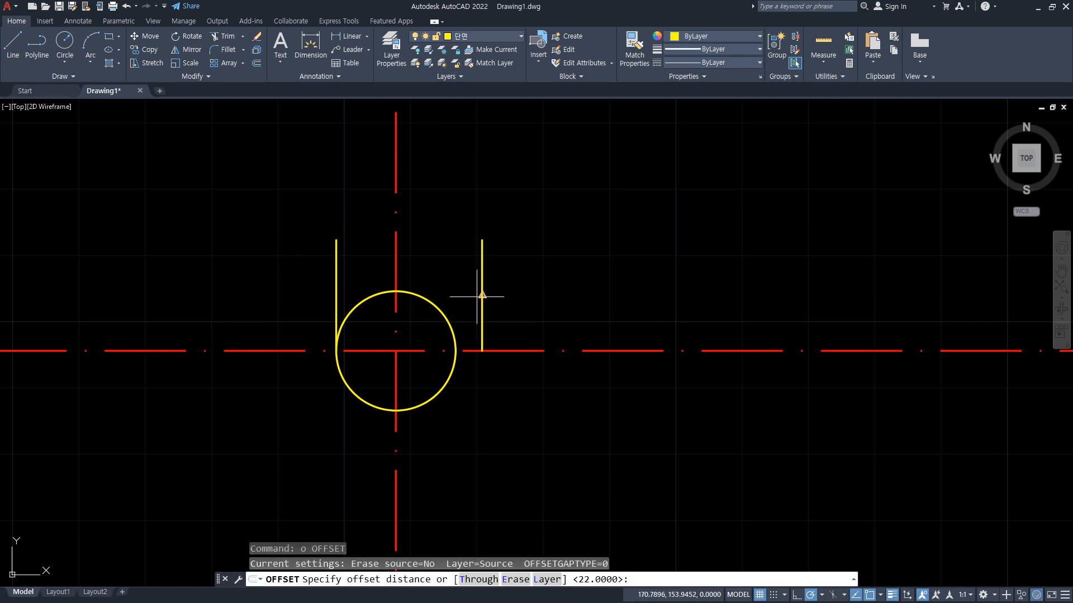
{"action": "type", "text": "2.5"}
{"action": "key", "text": "Return"}
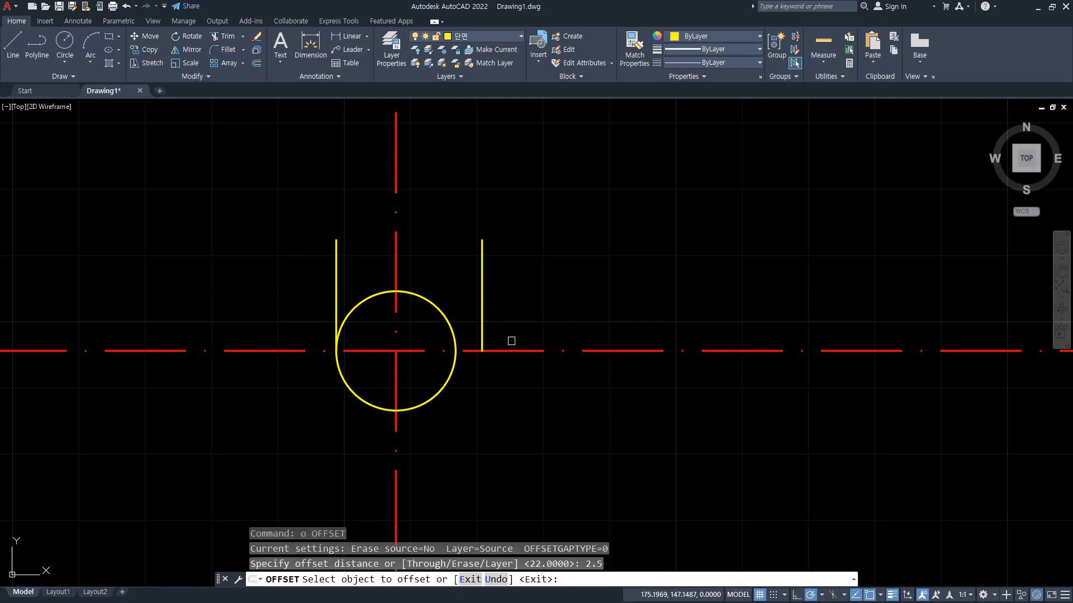
{"action": "left_click", "coordinate": [510, 351]}
{"action": "left_click", "coordinate": [510, 340]}
{"action": "left_click", "coordinate": [512, 351]}
{"action": "left_click", "coordinate": [514, 378]}
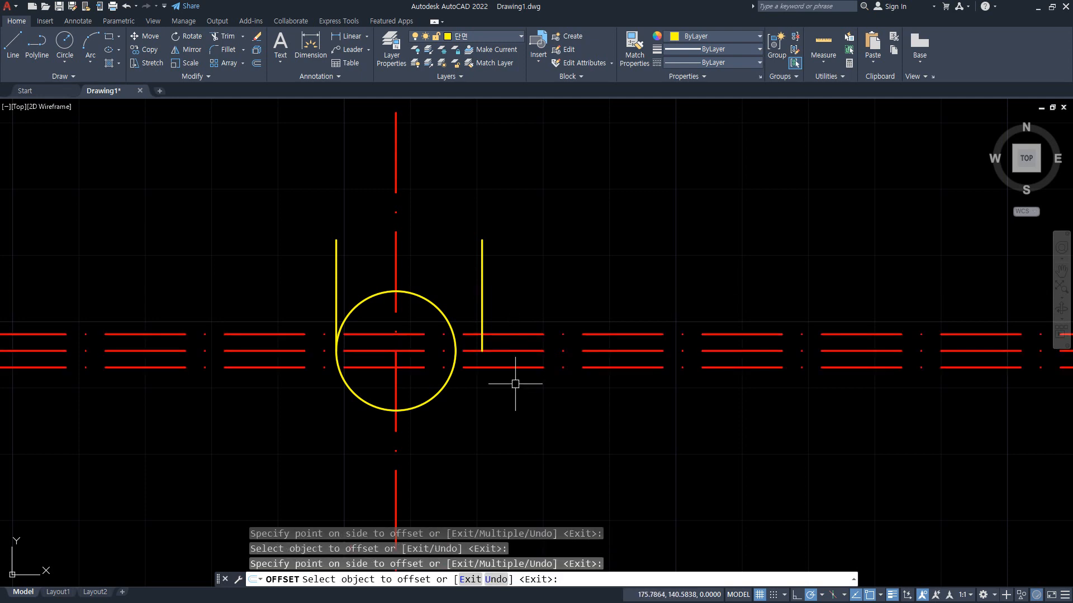
{"action": "key", "text": "Escape"}
Match the properties of the right yellow vertical line onto the two offset horizontal lines.
{"action": "type", "text": "ma"}
{"action": "key", "text": "Return"}
{"action": "left_click", "coordinate": [481, 306]}
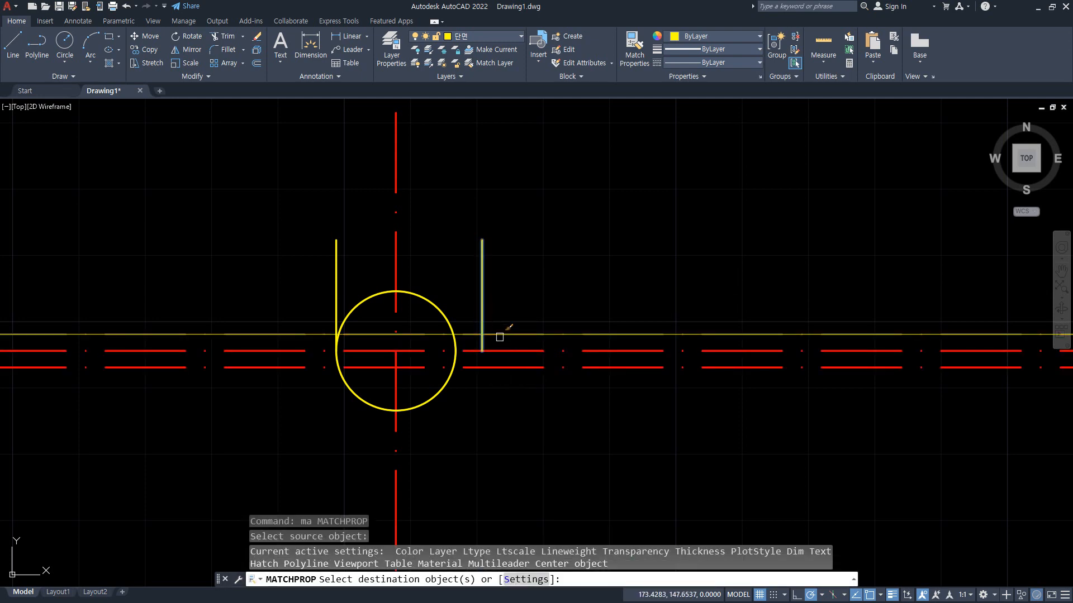
{"action": "left_click", "coordinate": [500, 336]}
{"action": "left_click", "coordinate": [501, 368]}
{"action": "key", "text": "Return"}
Fillet both offset horizontal lines with the right vertical line to form the keyway's two square end corners.
{"action": "type", "text": "f"}
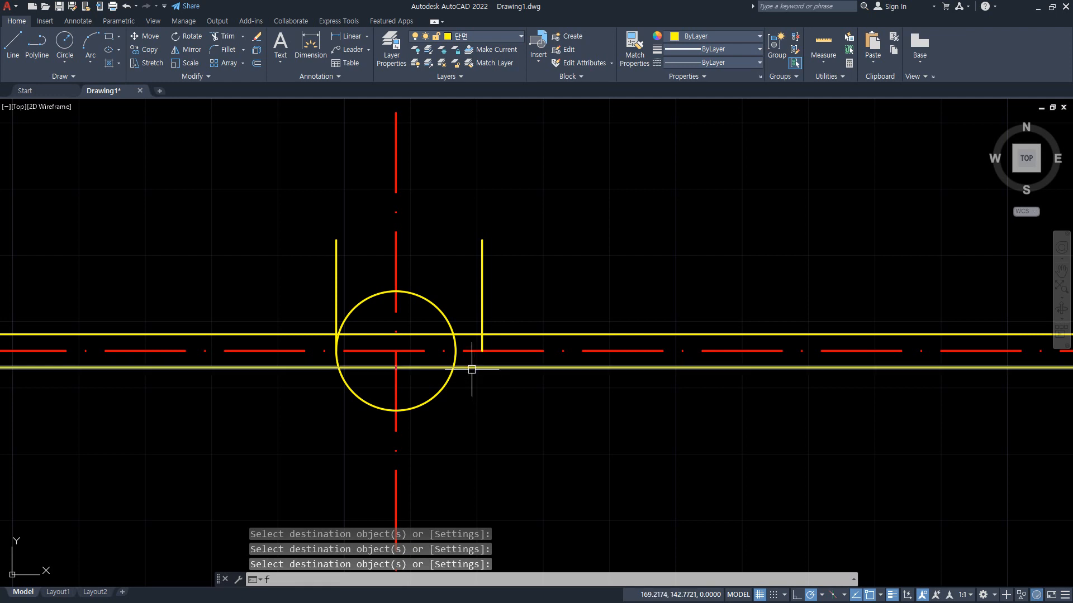
{"action": "key", "text": "Return"}
{"action": "left_click", "coordinate": [472, 369]}
{"action": "left_click", "coordinate": [481, 346]}
{"action": "key", "text": "Return"}
{"action": "left_click", "coordinate": [482, 345]}
{"action": "left_click", "coordinate": [469, 333]}
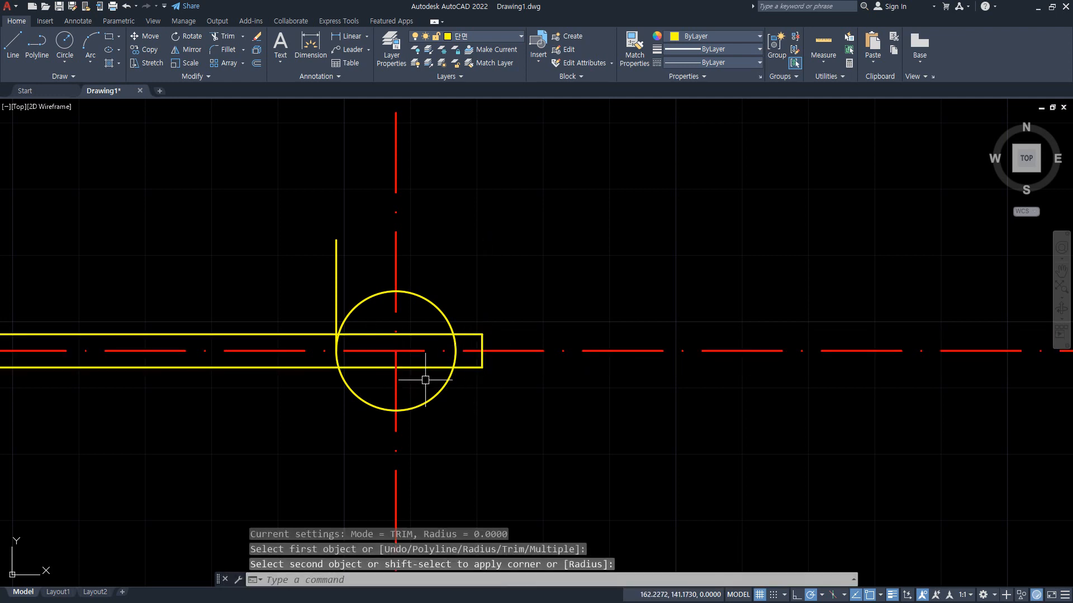
Use Fillet to cut the upper and lower keyway lines back to the circle's right side.
{"action": "type", "text": "f"}
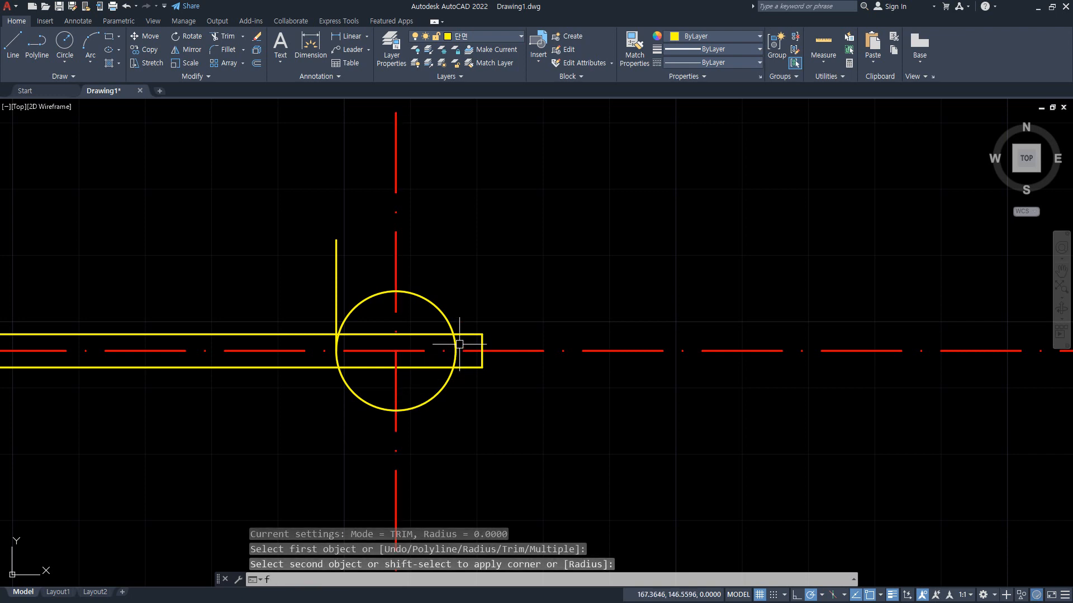
{"action": "key", "text": "Return"}
{"action": "left_click", "coordinate": [441, 334]}
{"action": "left_click", "coordinate": [446, 319]}
{"action": "key", "text": "Return"}
{"action": "left_click", "coordinate": [463, 368]}
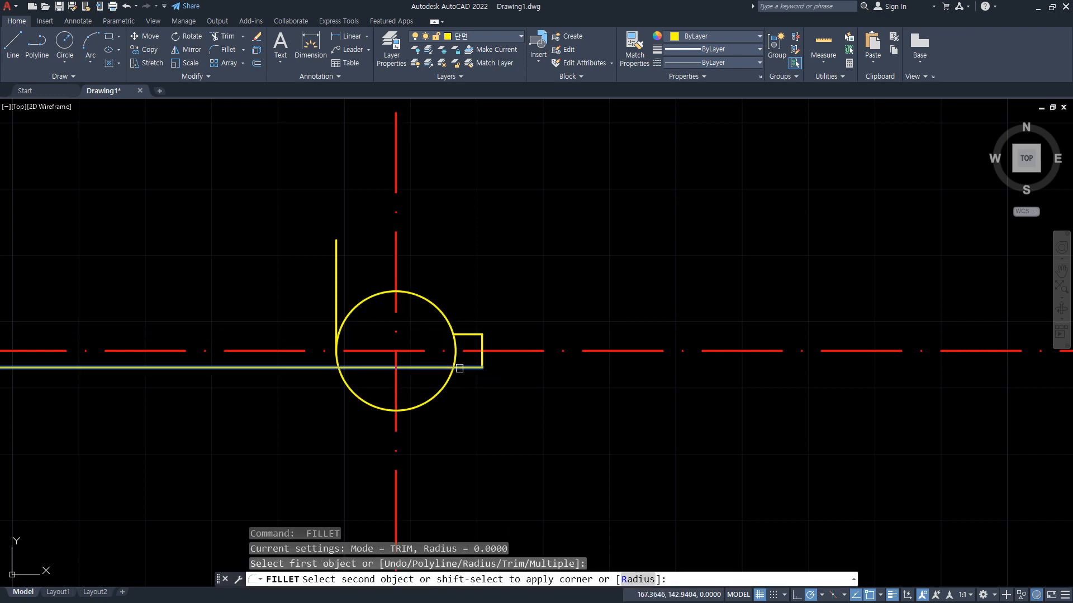
{"action": "left_click", "coordinate": [452, 371]}
Erase the leftover vertical line at the circle's left quadrant.
{"action": "left_click", "coordinate": [342, 275]}
{"action": "left_click", "coordinate": [304, 247]}
{"action": "key", "text": "Delete"}
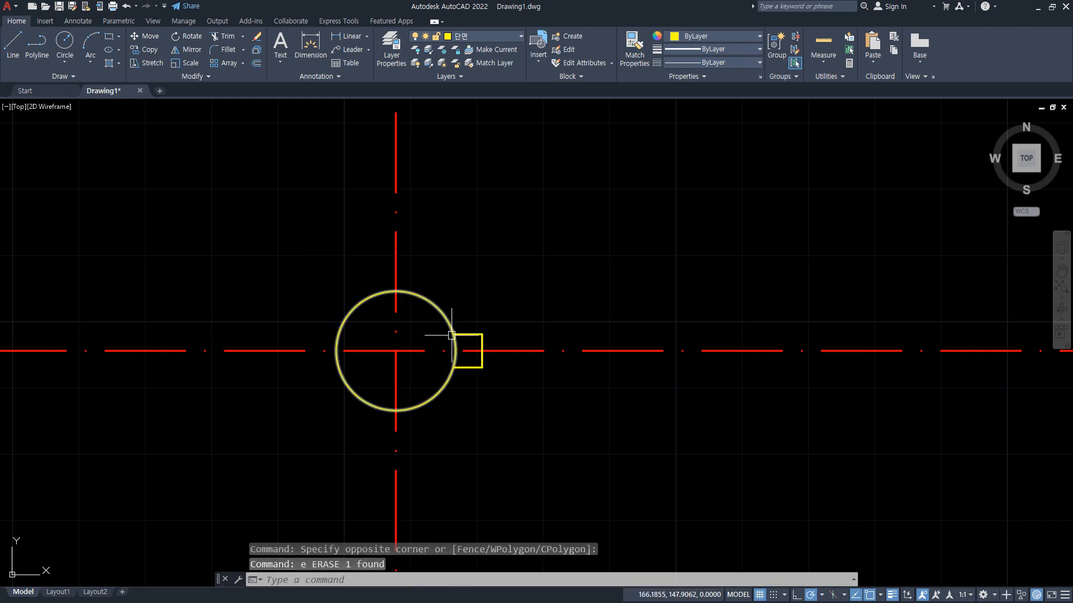
Trim the circle's arc between the two keyway lines to open the bore into the keyway.
{"action": "type", "text": "tr"}
{"action": "key", "text": "Return"}
{"action": "left_click", "coordinate": [456, 355]}
{"action": "key", "text": "Return"}
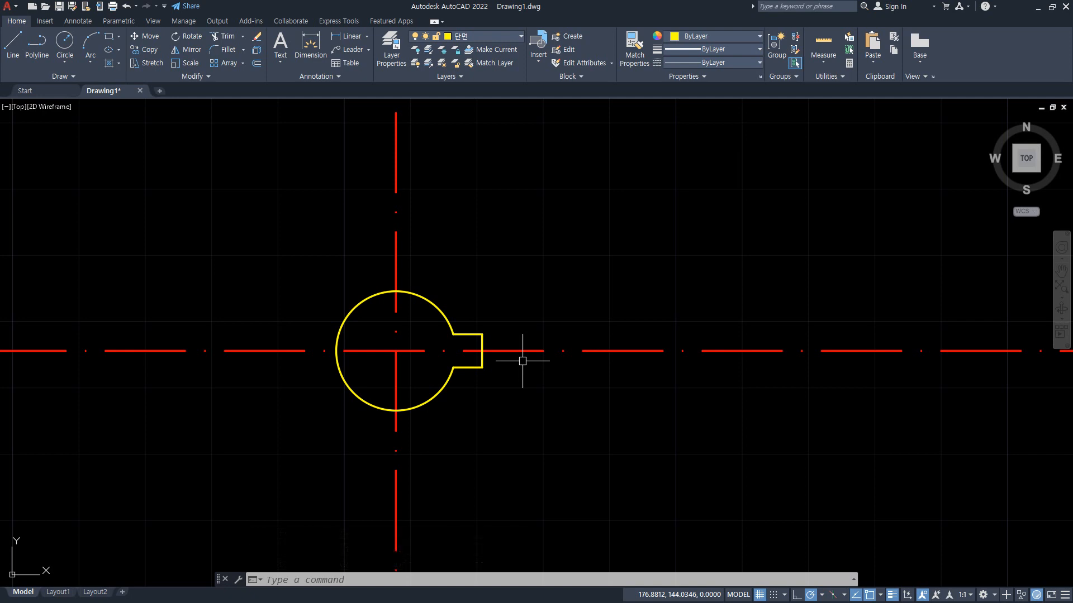
Draw a circle of radius 65 centred on the bore's centre.
{"action": "type", "text": "c"}
{"action": "key", "text": "Return"}
{"action": "left_click", "coordinate": [395, 351]}
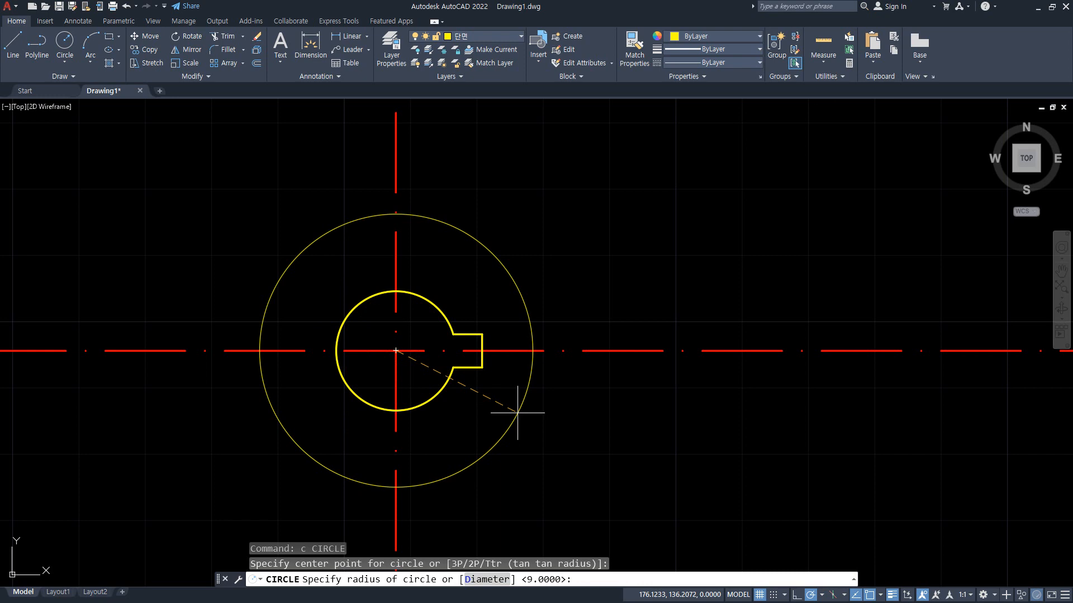
{"action": "type", "text": "65"}
{"action": "key", "text": "Return"}
{"action": "key", "text": "Return"}
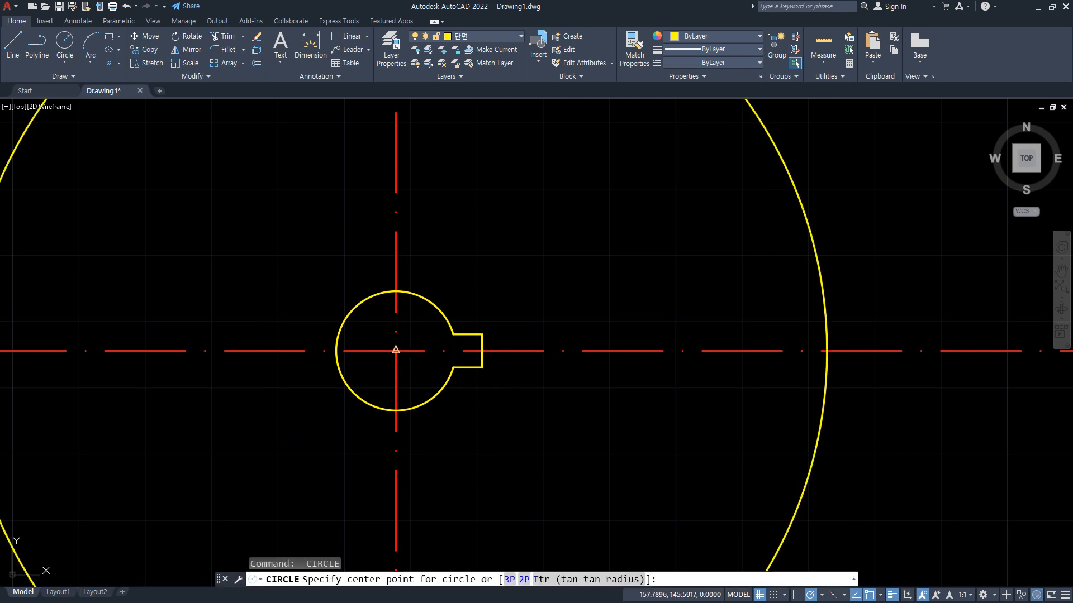
{"action": "left_click", "coordinate": [396, 351]}
{"action": "key", "text": "Escape"}
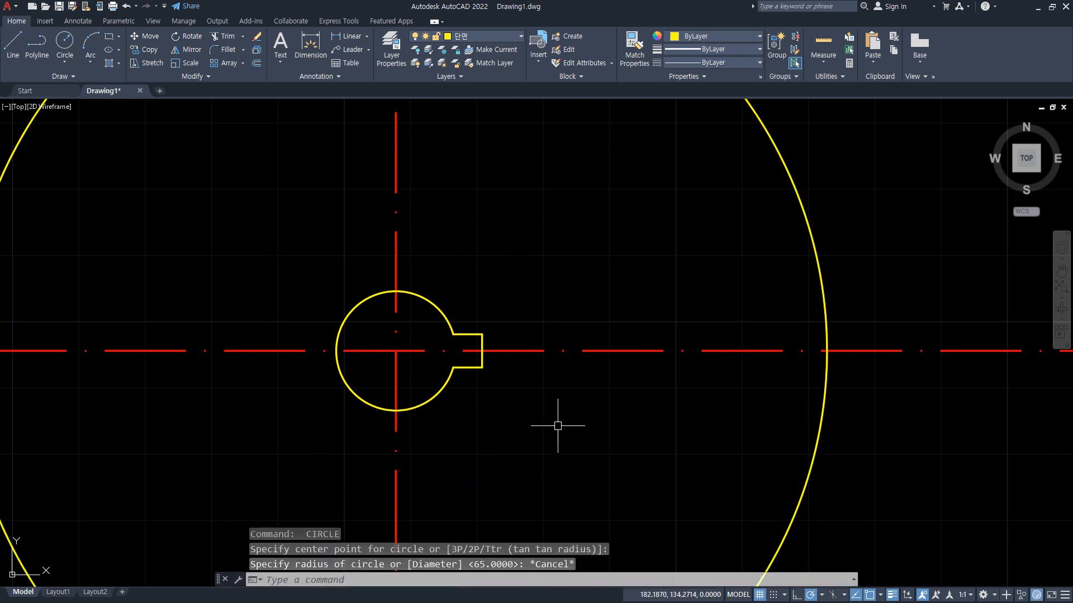
Offset the radius 65 circle outward by 11.
{"action": "type", "text": "o"}
{"action": "key", "text": "Return"}
{"action": "type", "text": "10"}
{"action": "key", "text": "Return"}
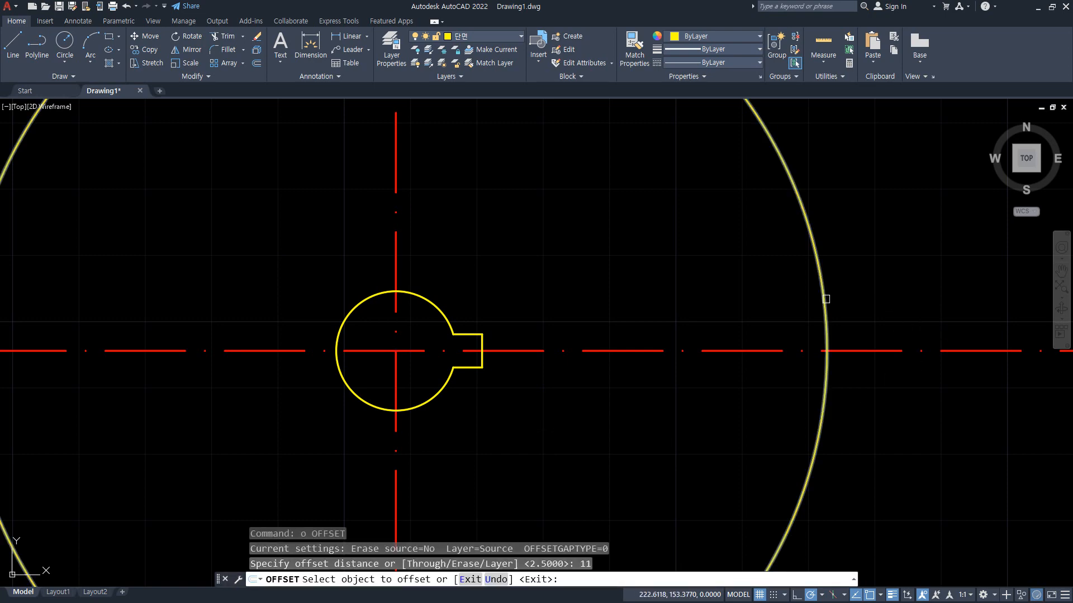
{"action": "left_click", "coordinate": [824, 300]}
{"action": "left_click", "coordinate": [891, 302]}
{"action": "scroll", "coordinate": [856, 333], "scroll_direction": "down", "scroll_amount": 4}
{"action": "middle_click_drag", "start_coordinate": [822, 381], "coordinate": [777, 366]}
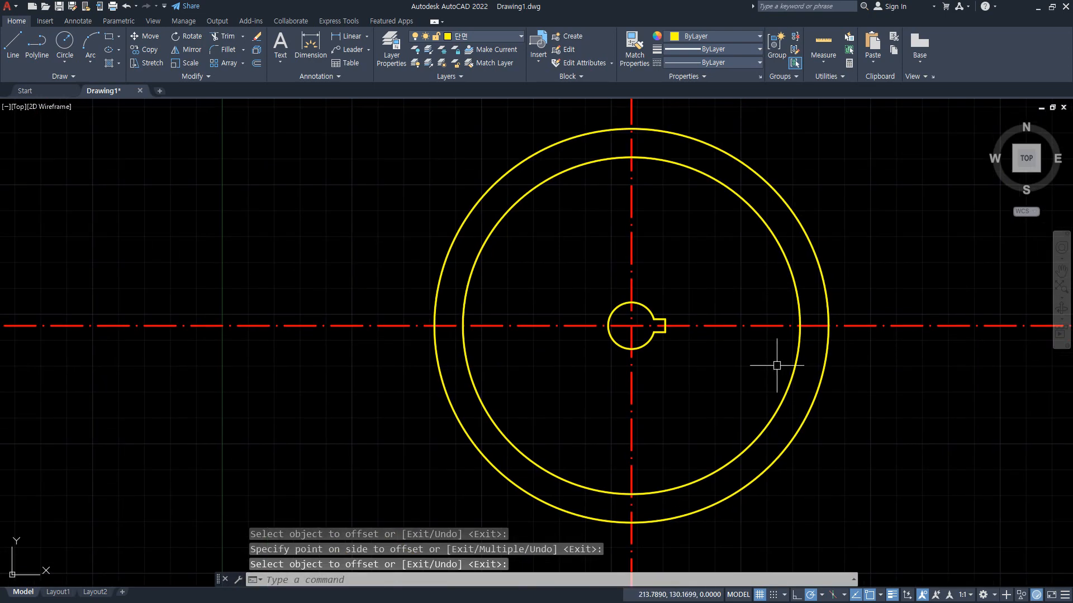
Offset the outermost circle outward by 5 as a trimming boundary for the centrelines.
{"action": "type", "text": "o"}
{"action": "key", "text": "Return"}
{"action": "type", "text": "5"}
{"action": "key", "text": "Return"}
{"action": "left_click", "coordinate": [808, 412]}
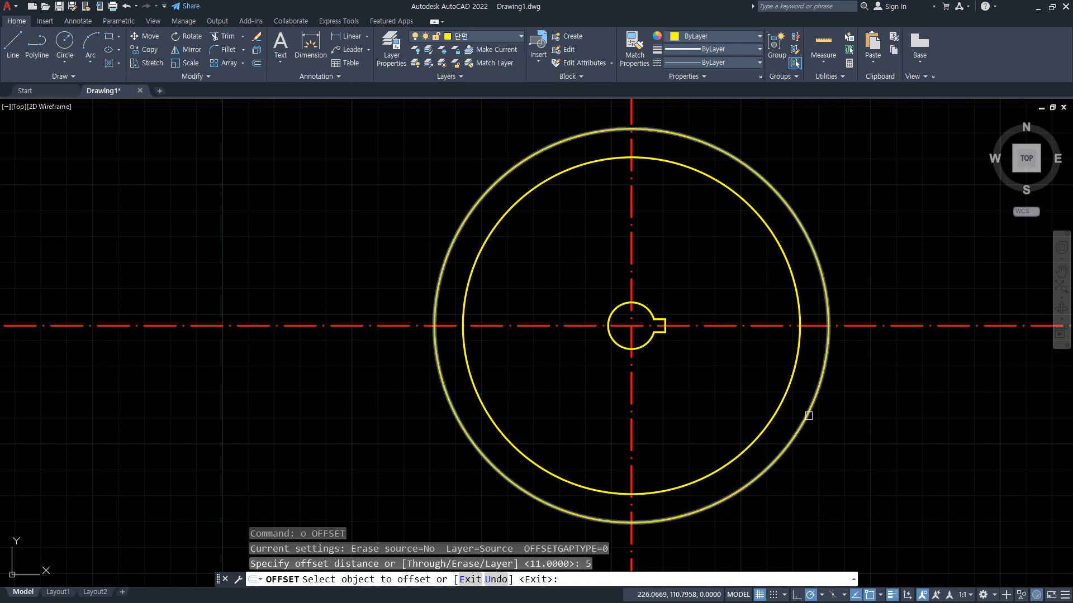
{"action": "left_click", "coordinate": [885, 433]}
{"action": "key", "text": "Return"}
{"action": "middle_click_drag", "start_coordinate": [910, 398], "coordinate": [848, 400]}
{"action": "type", "text": "r"}
{"action": "key", "text": "Return"}
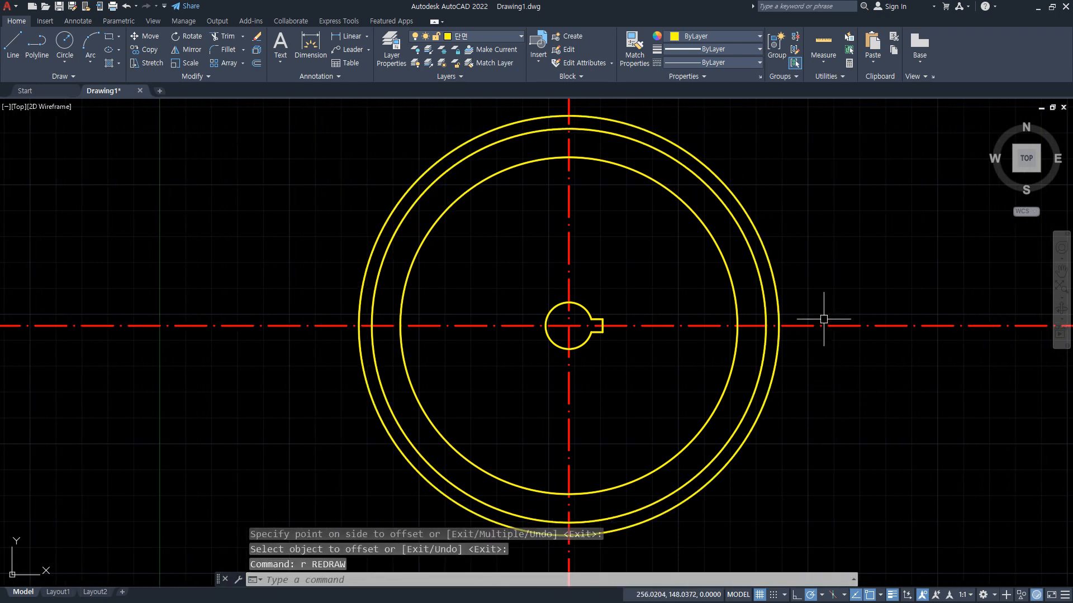
{"action": "left_click", "coordinate": [824, 358]}
{"action": "left_click", "coordinate": [830, 368]}
{"action": "key", "text": "Escape"}
Trim all four ends of the horizontal and vertical centrelines that extend beyond the outermost circle.
{"action": "type", "text": "tr"}
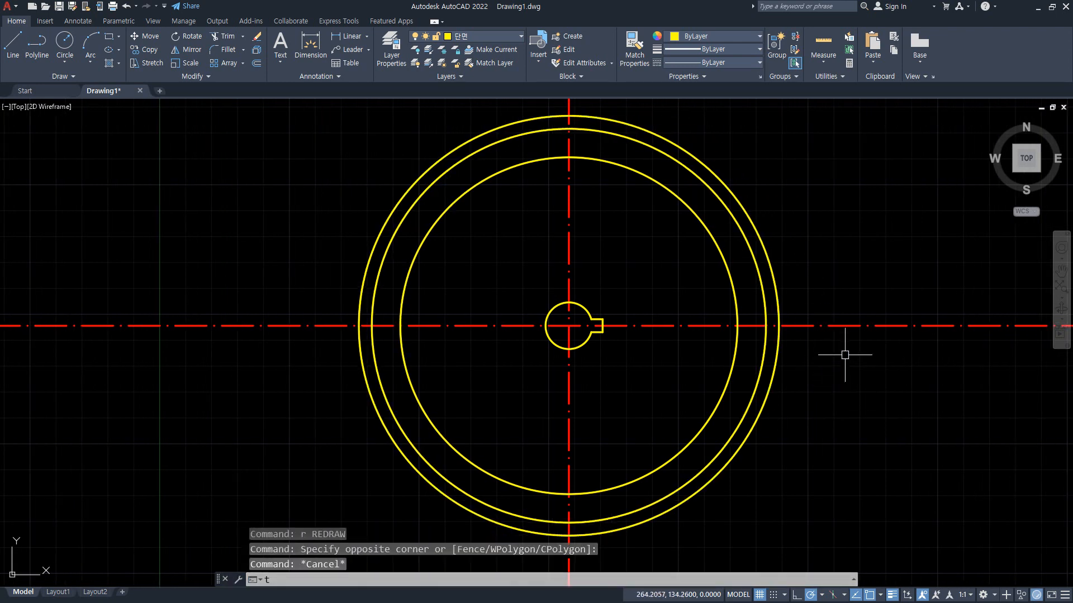
{"action": "key", "text": "Return"}
{"action": "left_click_drag", "start_coordinate": [843, 344], "coordinate": [838, 295]}
{"action": "left_click_drag", "start_coordinate": [282, 292], "coordinate": [270, 340]}
{"action": "left_click", "coordinate": [566, 105]}
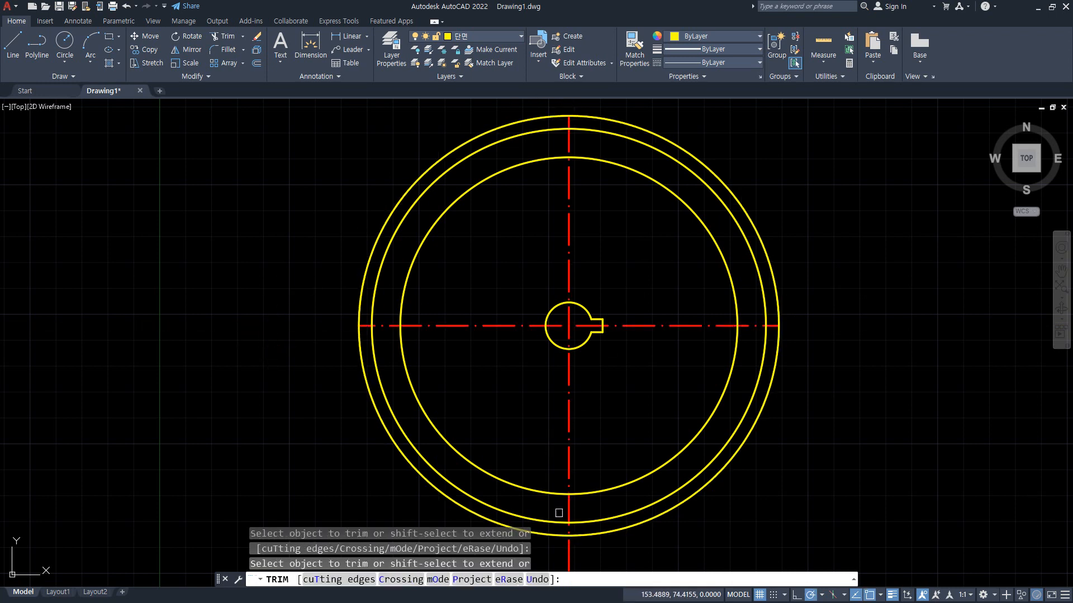
{"action": "left_click", "coordinate": [570, 557]}
{"action": "key", "text": "Return"}
Erase the outermost helper circle used as the trimming boundary.
{"action": "left_click", "coordinate": [623, 526]}
{"action": "type", "text": "e"}
{"action": "key", "text": "Return"}
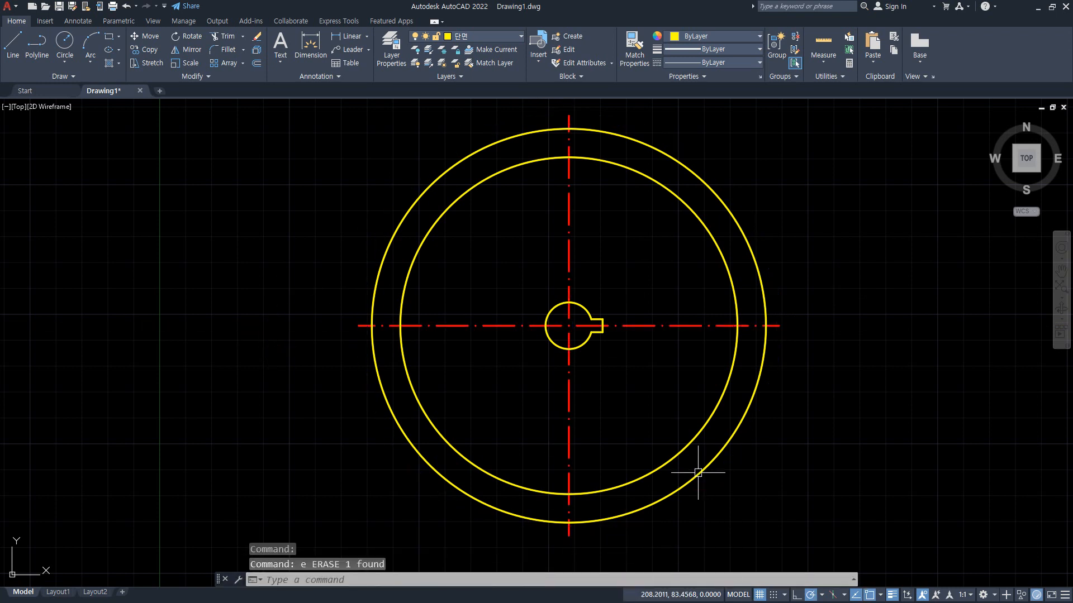
Draw a circle of radius 19 centred on the bore's centre for the hub.
{"action": "type", "text": "c"}
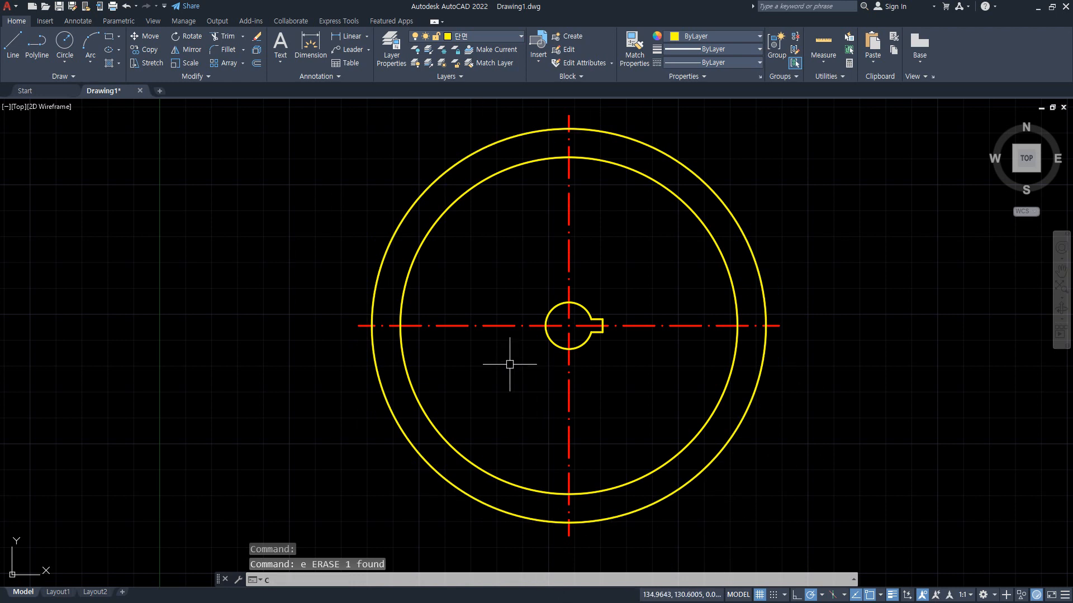
{"action": "key", "text": "Return"}
{"action": "left_click", "coordinate": [569, 325]}
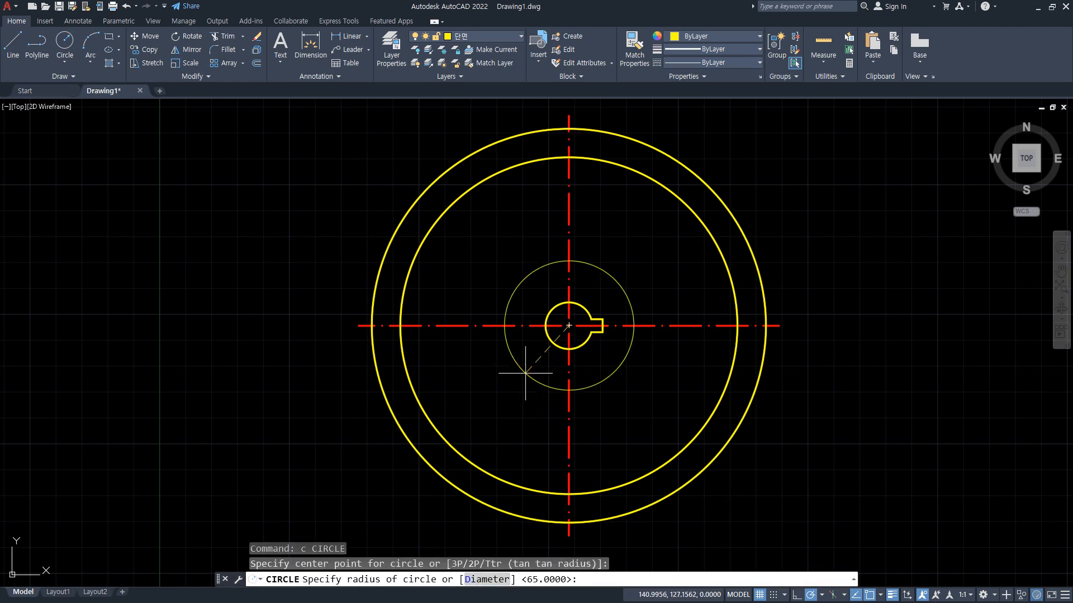
{"action": "type", "text": "19"}
{"action": "key", "text": "Return"}
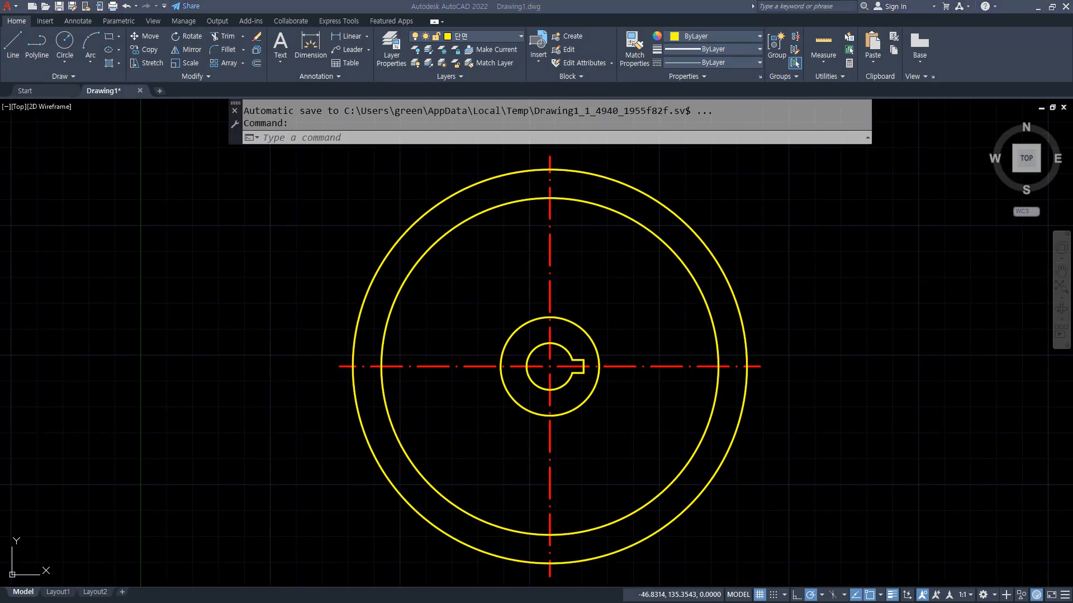
Switch to the browser's reference drawing and examine how the R10 spoke arc is located relative to the R19 hub circle and horizontal centreline.
{"action": "mouse_move", "coordinate": [0, 99]}
{"action": "left_mouse_down"}
{"action": "mouse_move", "coordinate": [124, 99]}
{"action": "mouse_move", "coordinate": [548, 58]}
{"action": "left_mouse_up"}
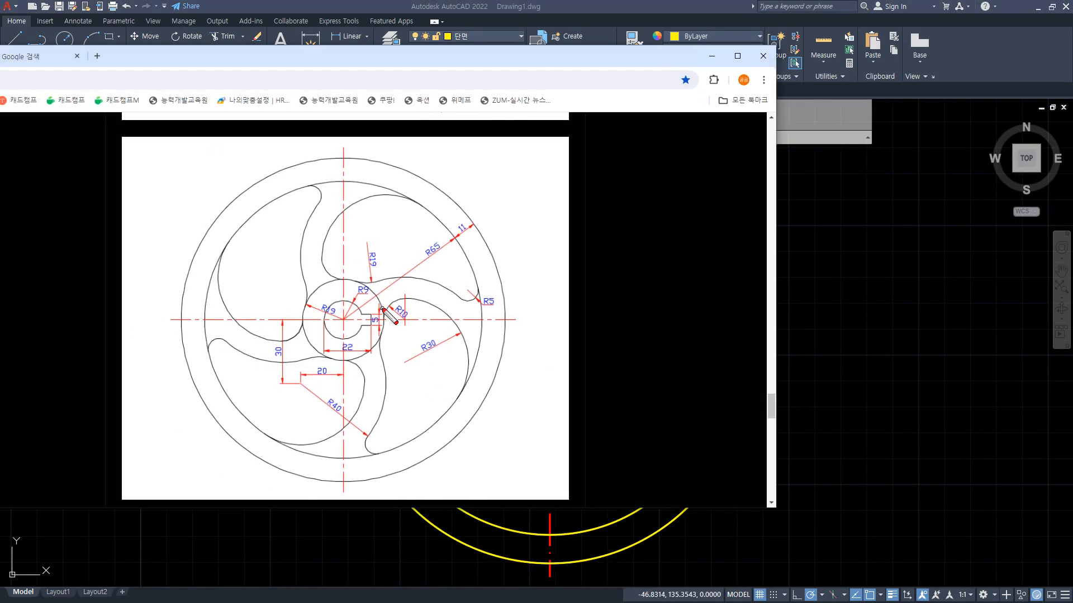
{"action": "mouse_move", "coordinate": [386, 340]}
{"action": "left_mouse_down"}
{"action": "mouse_move", "coordinate": [443, 327]}
{"action": "mouse_move", "coordinate": [373, 340]}
{"action": "left_mouse_up"}
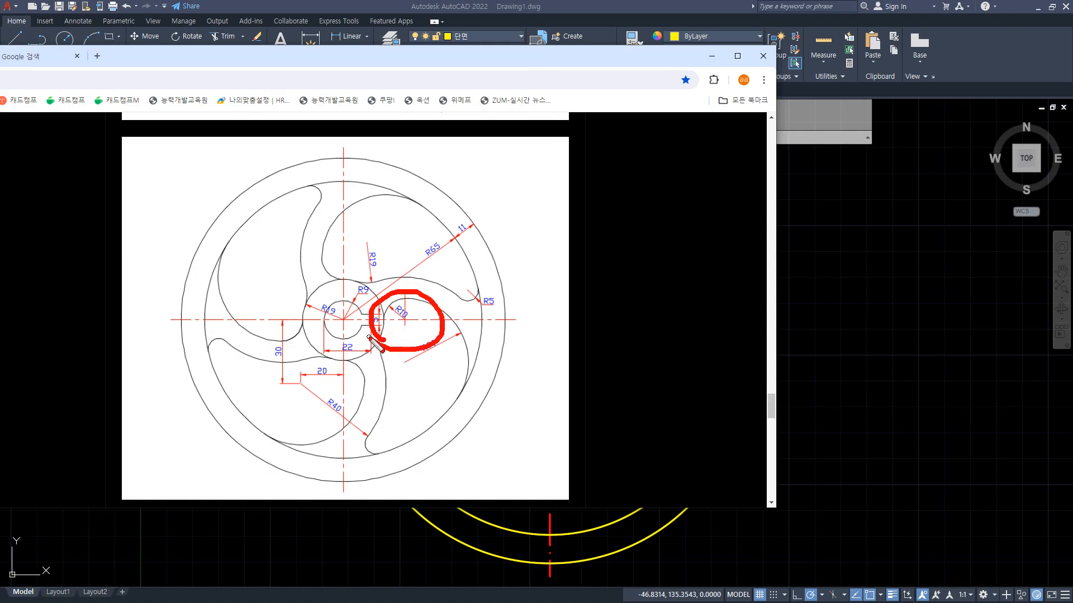
{"action": "key", "text": "e"}
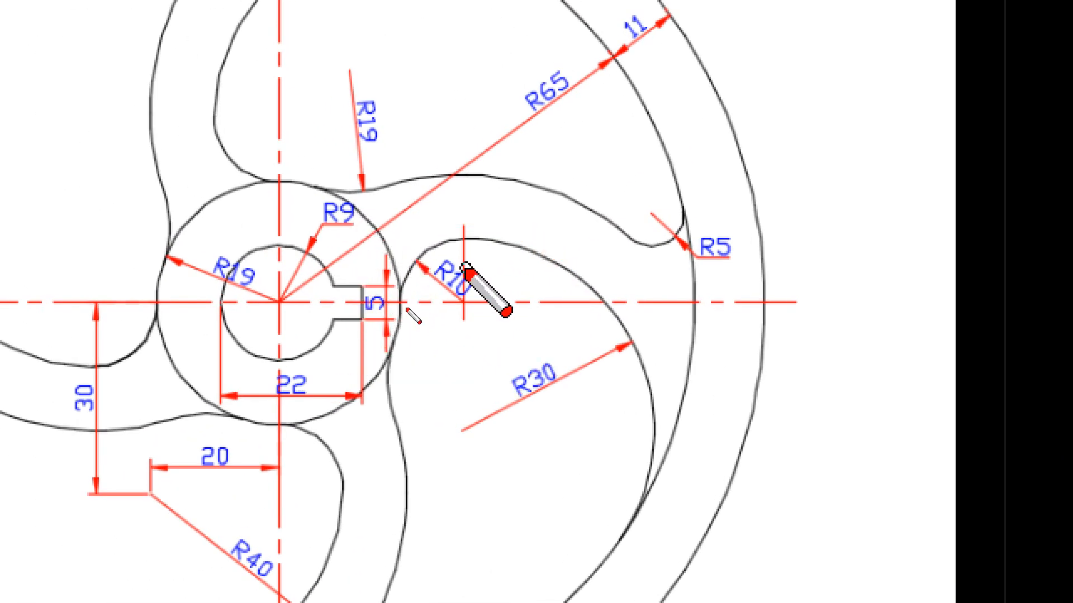
{"action": "left_click_drag", "start_coordinate": [447, 243], "coordinate": [408, 265]}
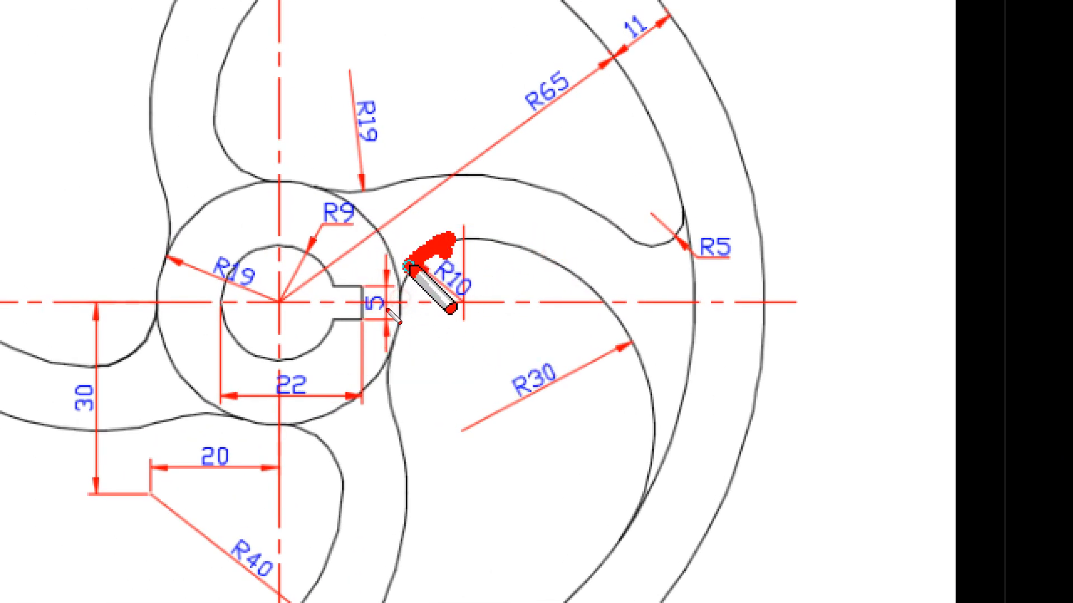
{"action": "key", "text": "e"}
{"action": "mouse_move", "coordinate": [367, 208]}
{"action": "left_mouse_down"}
{"action": "mouse_move", "coordinate": [401, 301]}
{"action": "mouse_move", "coordinate": [375, 387]}
{"action": "left_mouse_up"}
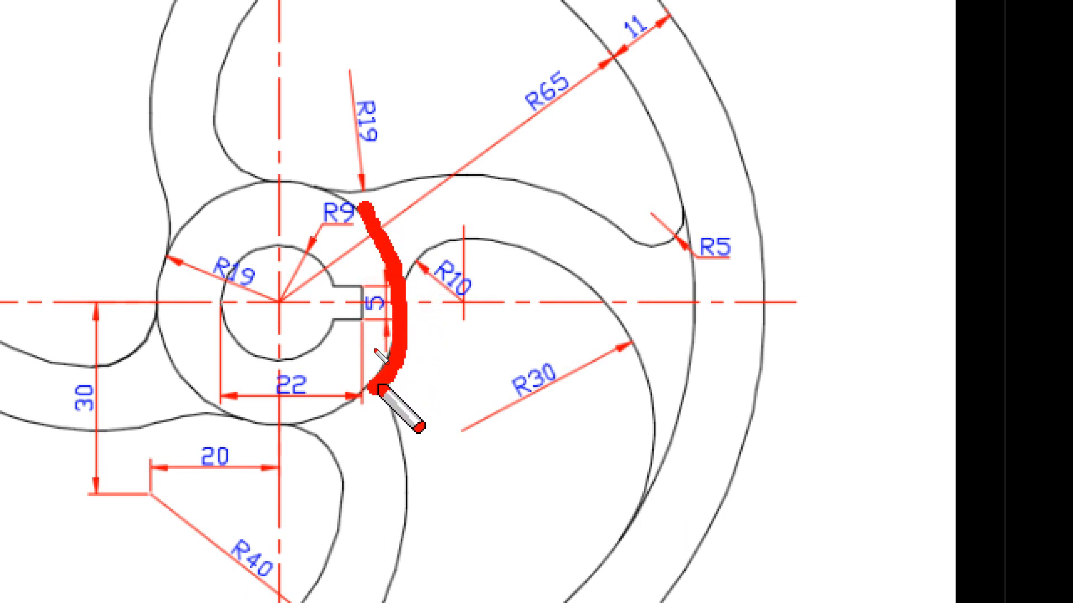
{"action": "key", "text": "e"}
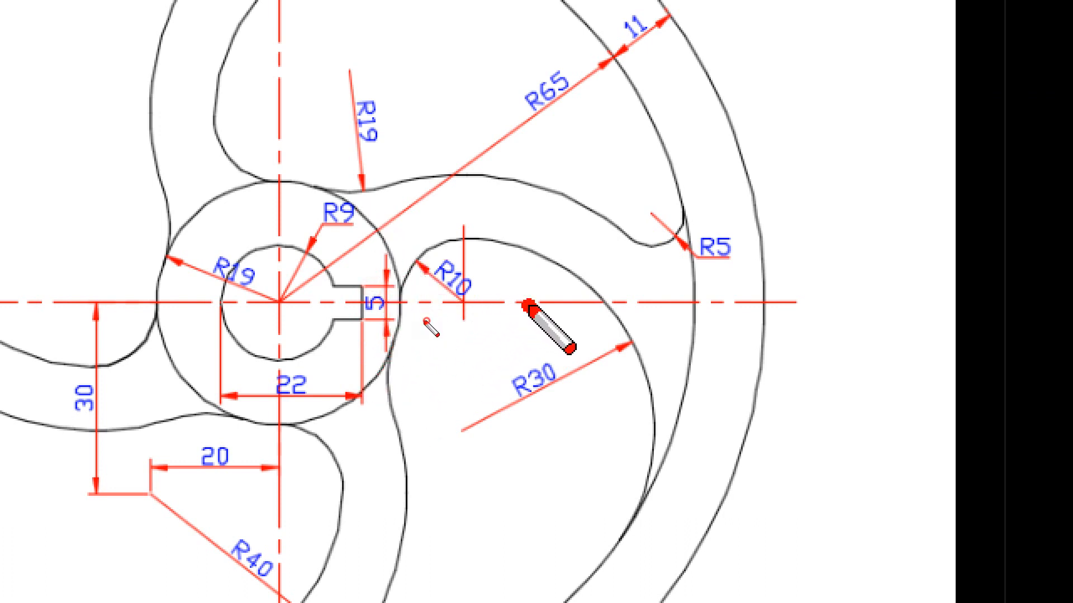
{"action": "mouse_move", "coordinate": [528, 304]}
{"action": "left_mouse_down"}
{"action": "mouse_move", "coordinate": [380, 306]}
{"action": "mouse_move", "coordinate": [528, 309]}
{"action": "left_mouse_up"}
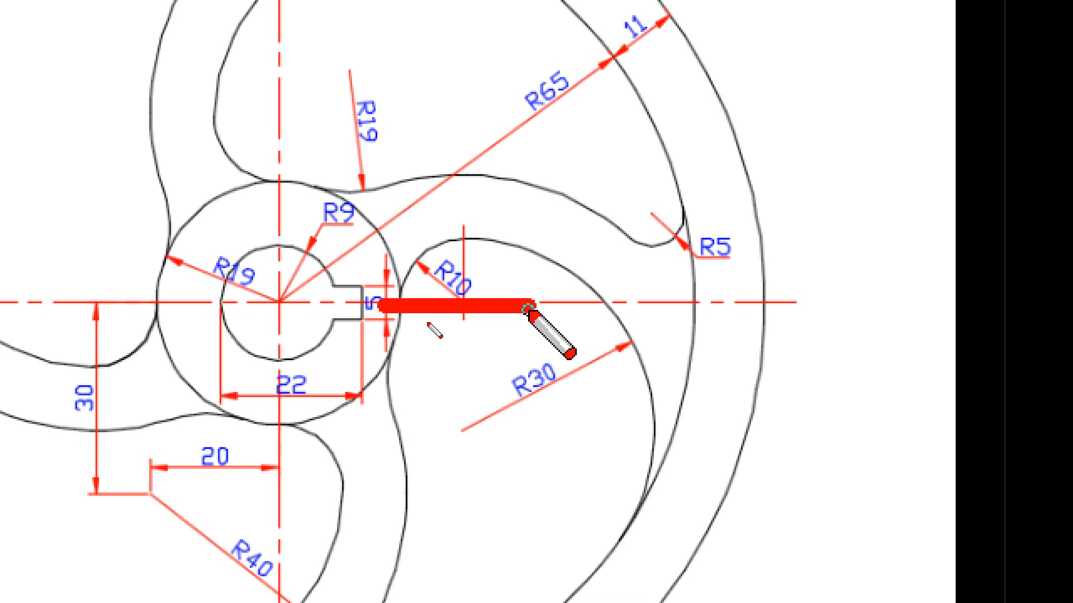
{"action": "key", "text": "e"}
{"action": "left_click", "coordinate": [402, 306]}
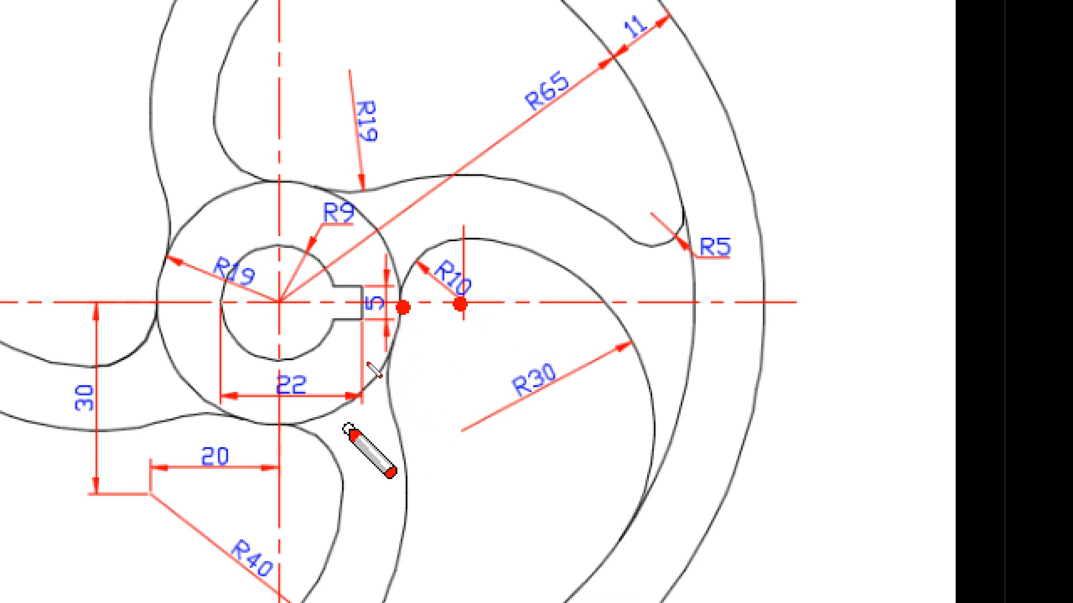
{"action": "key", "text": "Escape"}
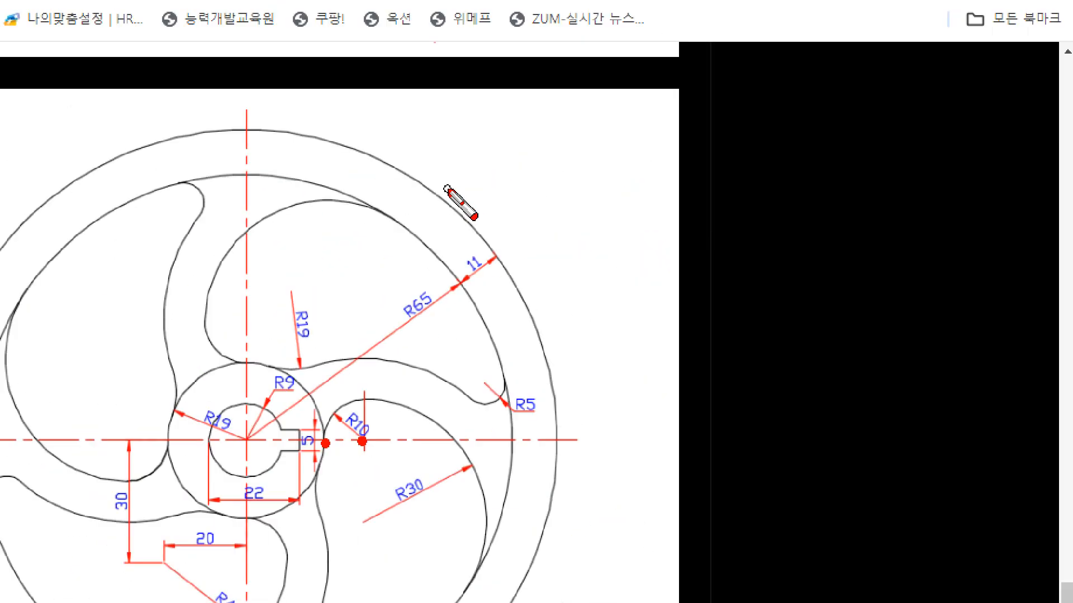
{"action": "left_click_drag", "start_coordinate": [392, 63], "coordinate": [0, 63]}
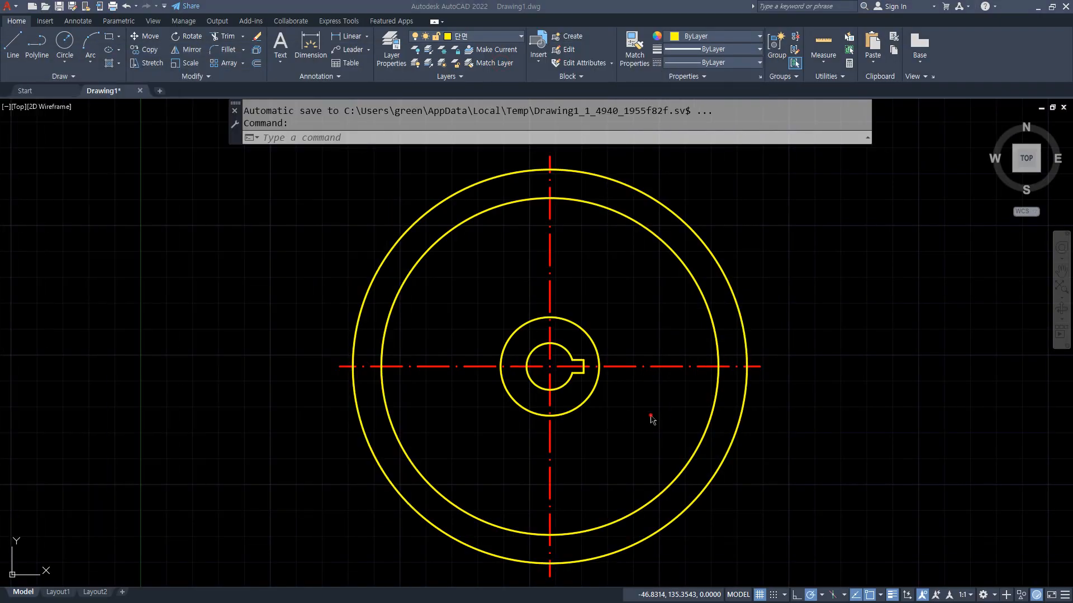
{"action": "scroll", "coordinate": [643, 386], "scroll_direction": "up", "scroll_amount": 4}
{"action": "type", "text": "xl"}
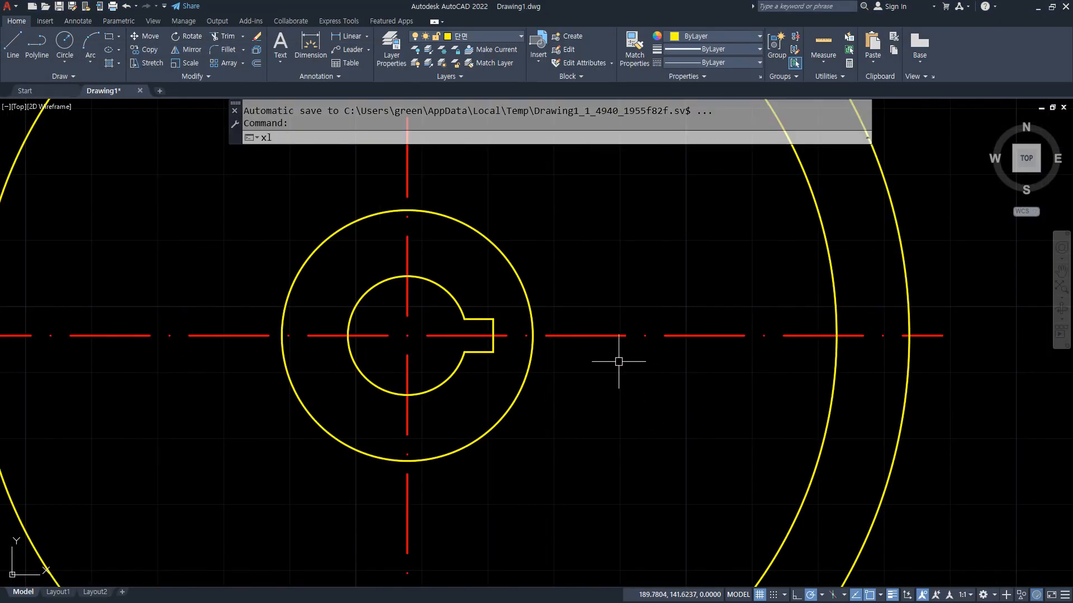
{"action": "key", "text": "Return"}
{"action": "type", "text": "h"}
{"action": "key", "text": "Return"}
{"action": "key", "text": "Escape"}
Draw a vertical construction line through the right quadrant of the radius 19 hub circle.
{"action": "key", "text": "Return"}
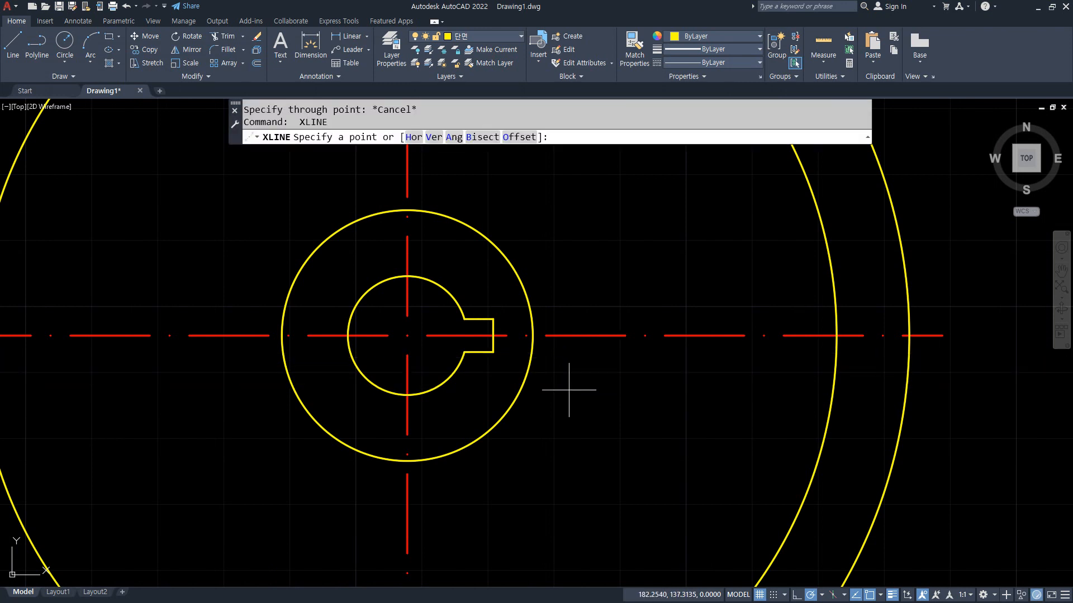
{"action": "type", "text": "v"}
{"action": "key", "text": "Return"}
{"action": "left_click", "coordinate": [532, 336]}
{"action": "key", "text": "Escape"}
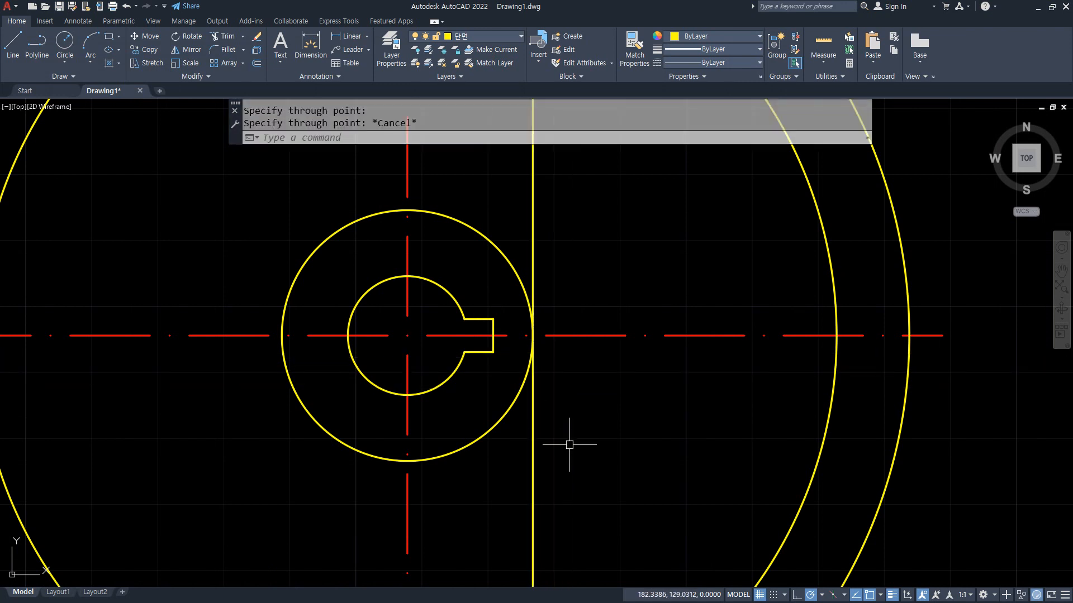
Offset the vertical construction line 10 to the right.
{"action": "type", "text": "o"}
{"action": "key", "text": "Return"}
{"action": "type", "text": "10"}
{"action": "key", "text": "Return"}
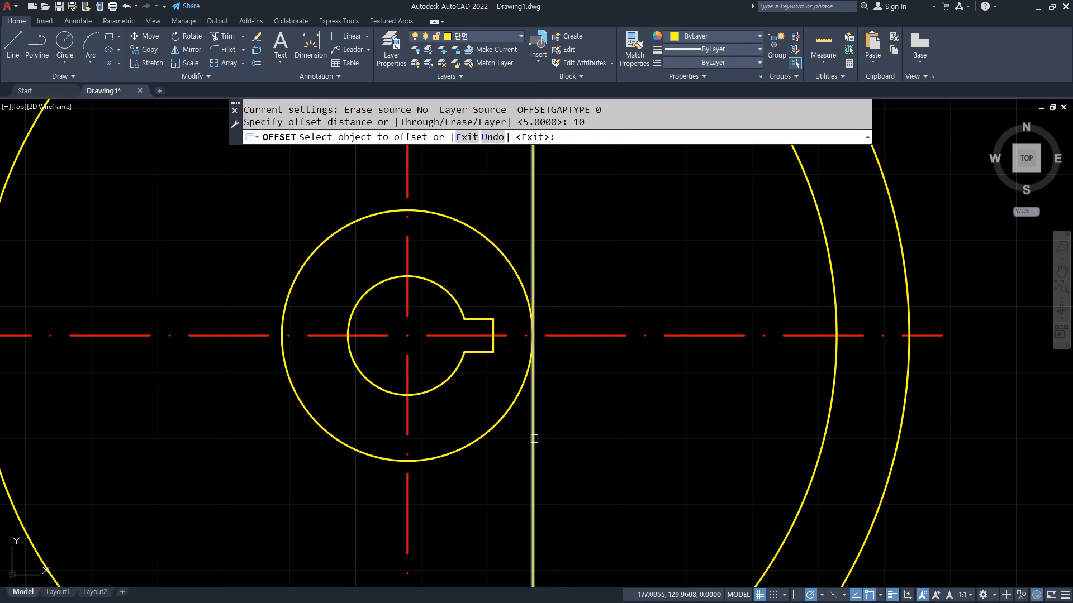
{"action": "left_click", "coordinate": [534, 438]}
{"action": "left_click", "coordinate": [603, 426]}
{"action": "key", "text": "Return"}
Draw a circle of radius 10 centred where the offset construction line crosses the horizontal centreline.
{"action": "type", "text": "c"}
{"action": "key", "text": "Return"}
{"action": "left_click", "coordinate": [599, 335]}
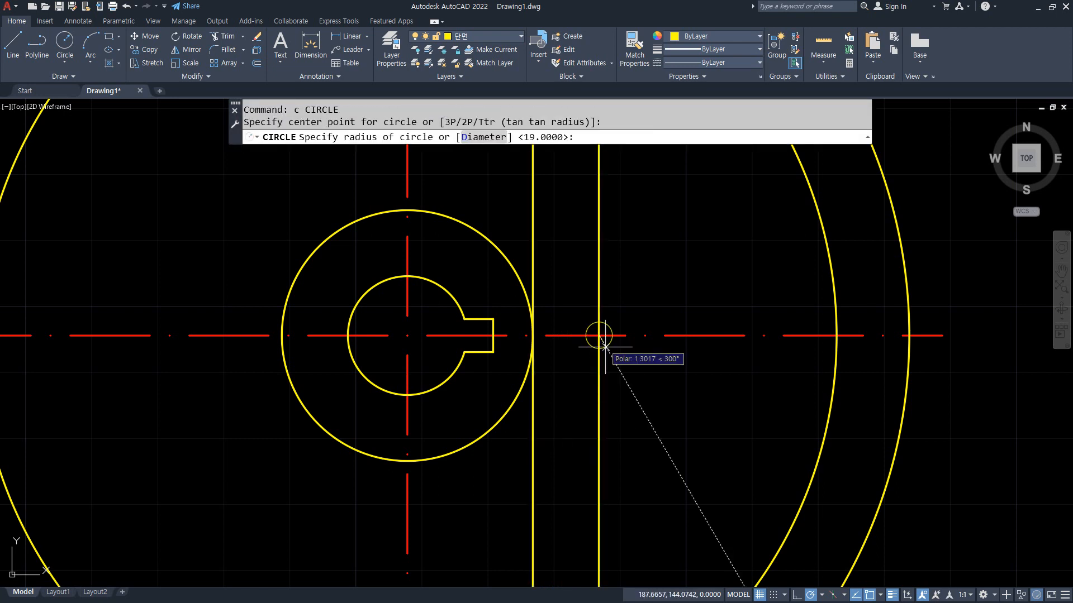
{"action": "type", "text": "10"}
{"action": "key", "text": "Return"}
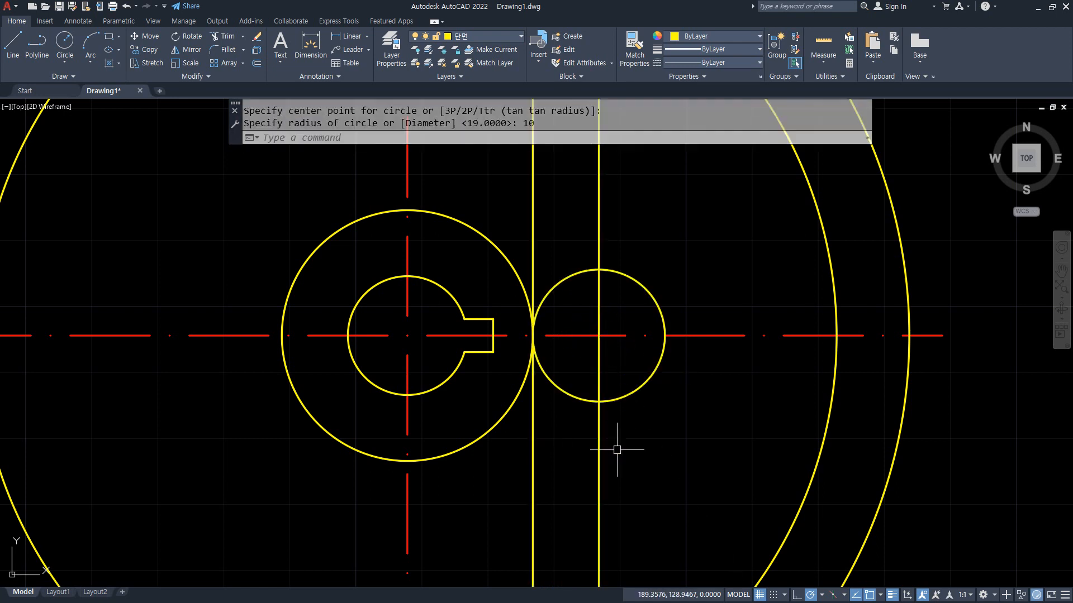
Erase both vertical construction lines and the radius 10 circle beside the hub.
{"action": "left_click", "coordinate": [641, 467]}
{"action": "left_click", "coordinate": [510, 526]}
{"action": "type", "text": "e"}
{"action": "key", "text": "Return"}
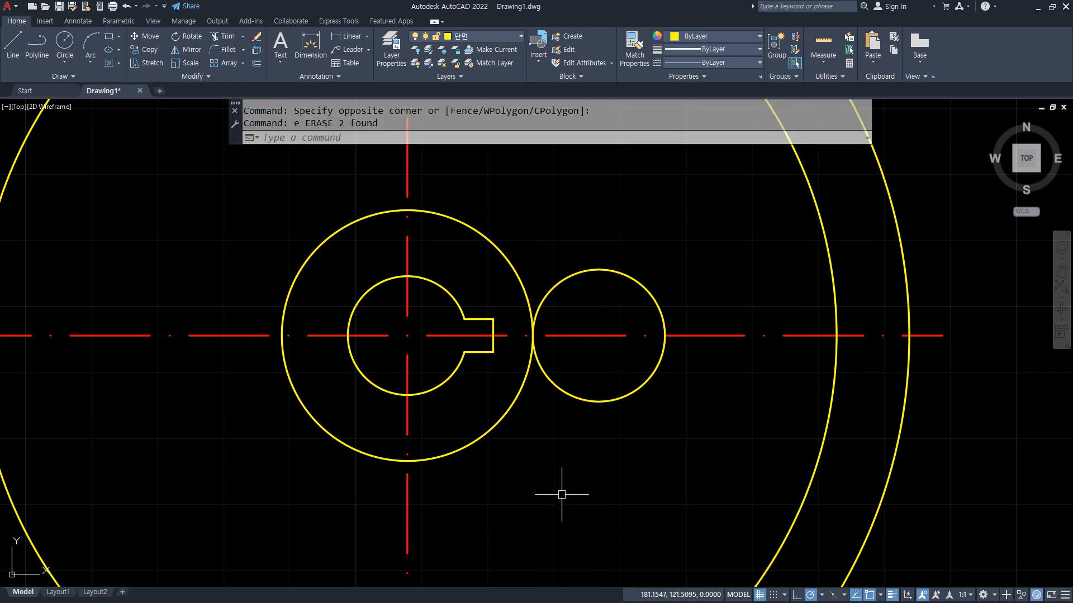
{"action": "left_click", "coordinate": [616, 397]}
{"action": "type", "text": "e"}
{"action": "key", "text": "Return"}
Offset the radius 19 hub circle outward by 10.
{"action": "type", "text": "o"}
{"action": "key", "text": "Return"}
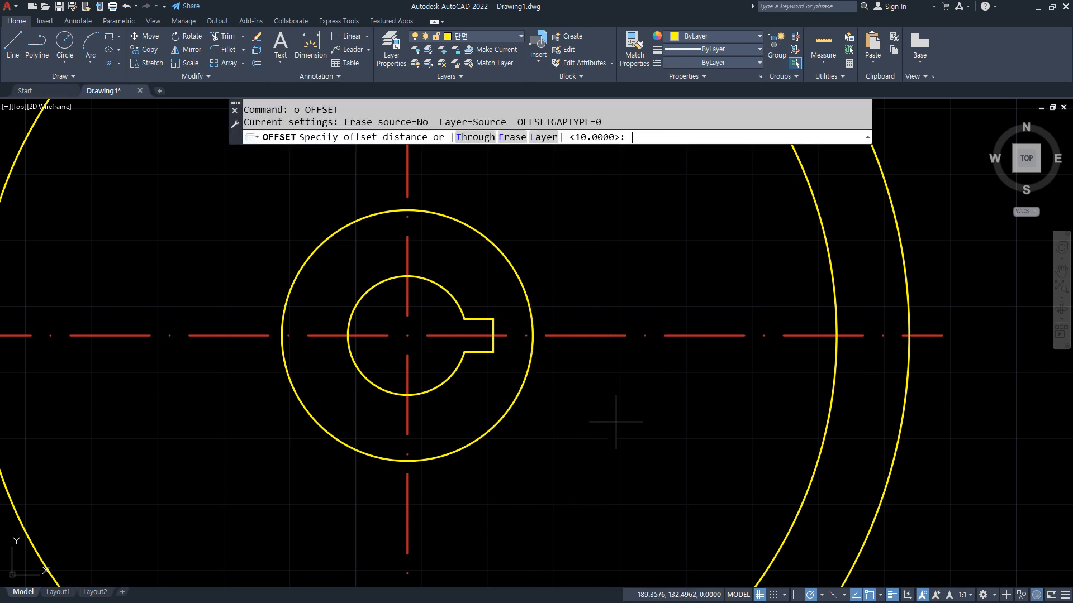
{"action": "type", "text": "10"}
{"action": "key", "text": "Return"}
{"action": "left_click", "coordinate": [515, 391]}
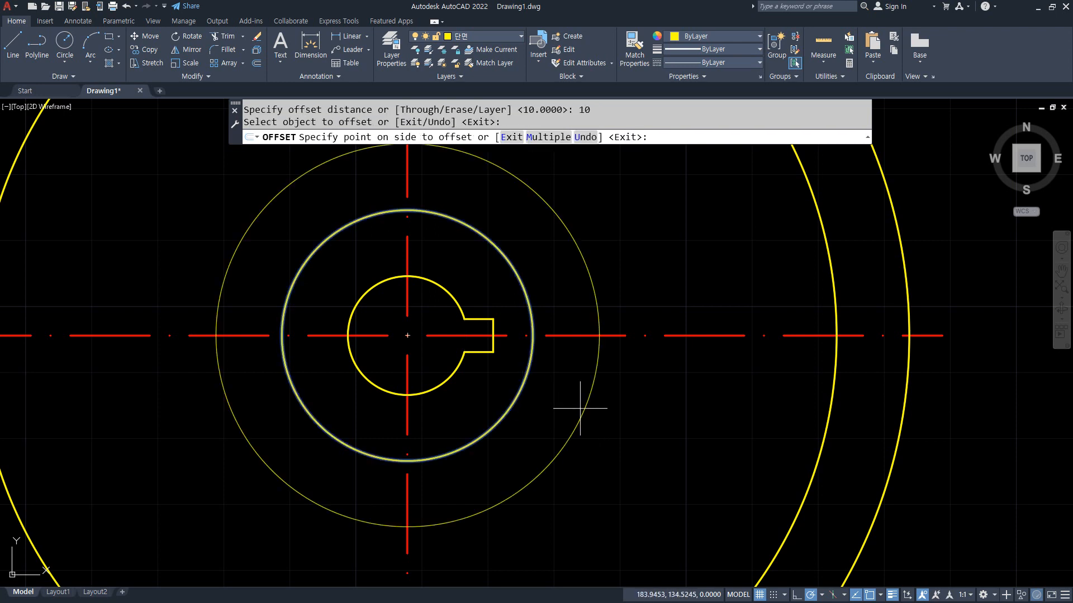
{"action": "left_click", "coordinate": [608, 374]}
{"action": "key", "text": "Return"}
Draw a circle of radius 10 centred where the offset hub circle meets the horizontal centreline on the right side.
{"action": "type", "text": "c"}
{"action": "key", "text": "Return"}
{"action": "left_click", "coordinate": [598, 335]}
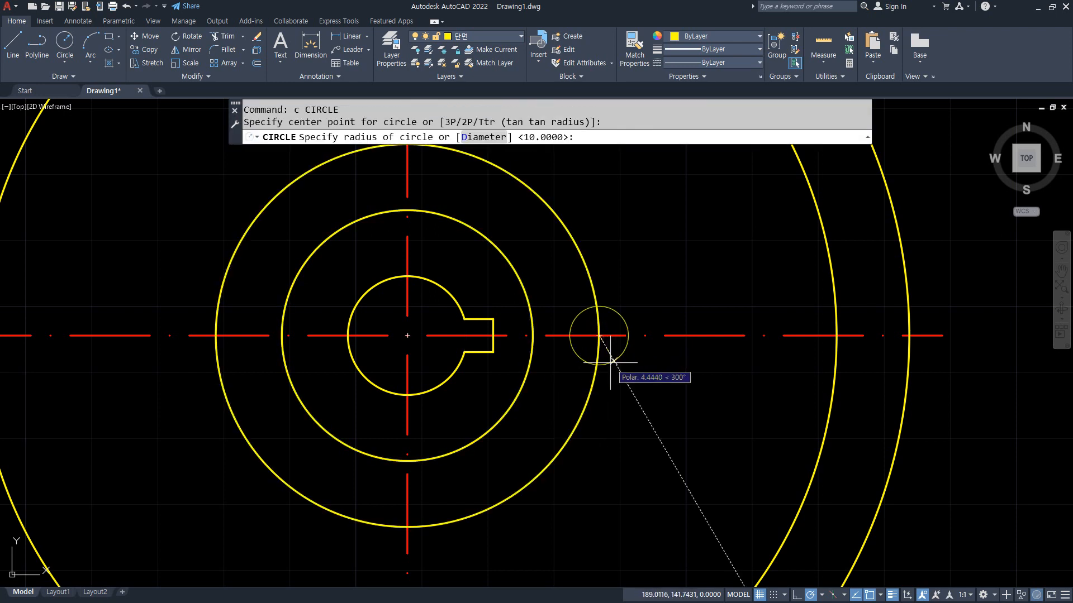
{"action": "type", "text": "10"}
{"action": "key", "text": "Return"}
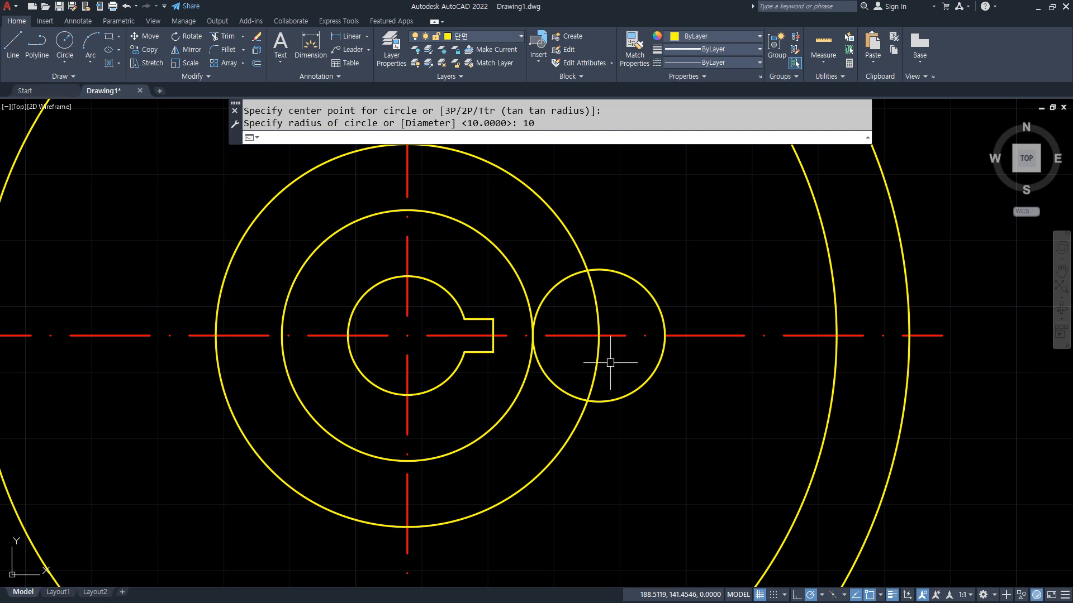
Erase the offset helper circle around the hub.
{"action": "left_click", "coordinate": [593, 474]}
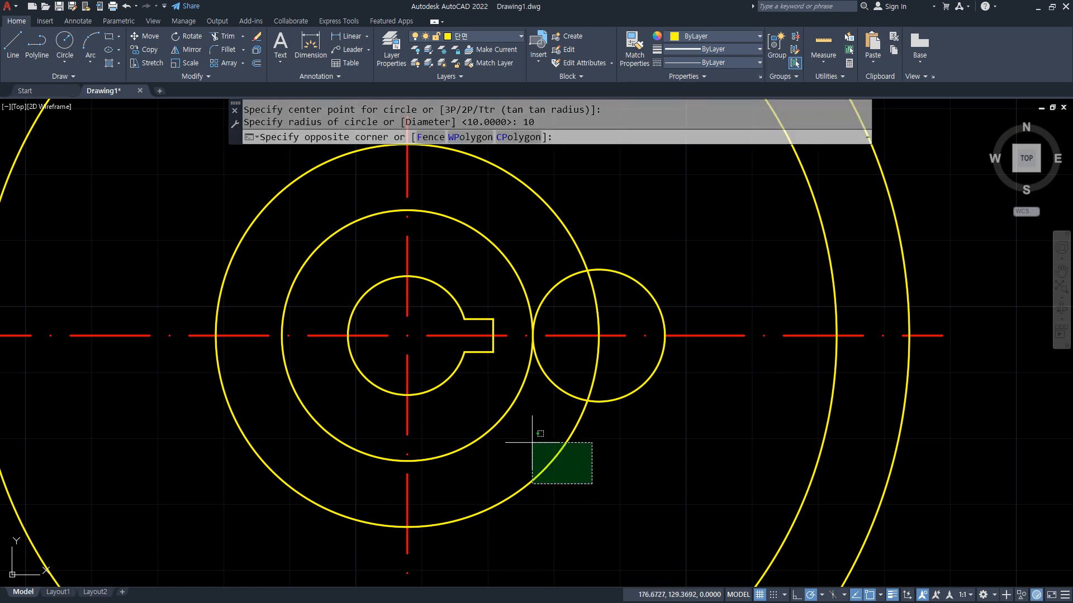
{"action": "left_click", "coordinate": [531, 442]}
{"action": "type", "text": "e"}
{"action": "key", "text": "Return"}
Draw a tangent-tangent-radius circle of radius 30 touching the top of the radius 10 circle and the lower right of the radius 65 circle.
{"action": "type", "text": "c"}
{"action": "key", "text": "Return"}
{"action": "type", "text": "ter"}
{"action": "key", "text": "Return"}
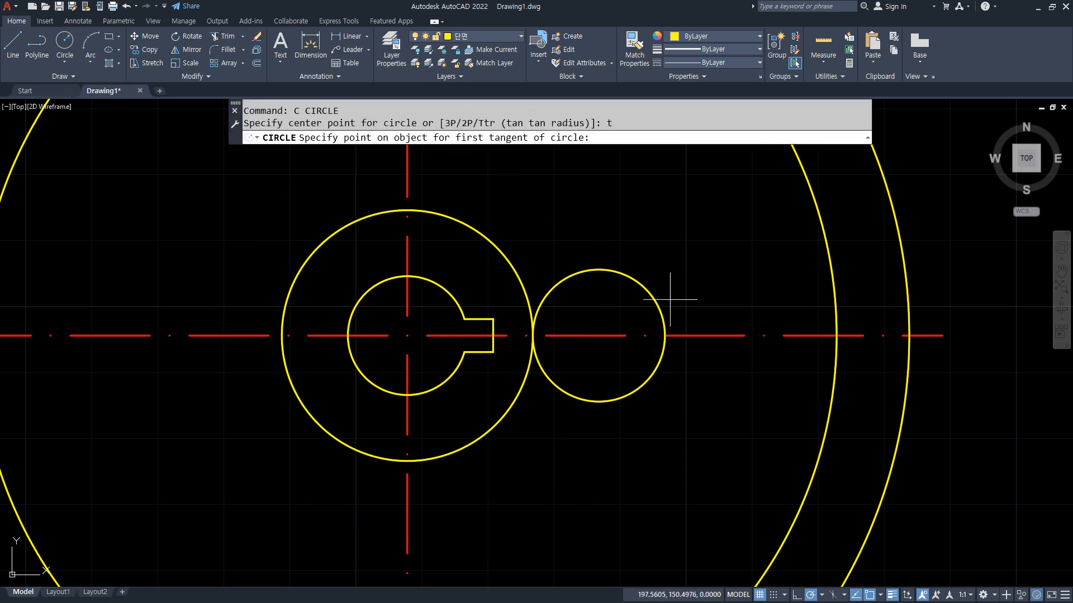
{"action": "left_click", "coordinate": [628, 270]}
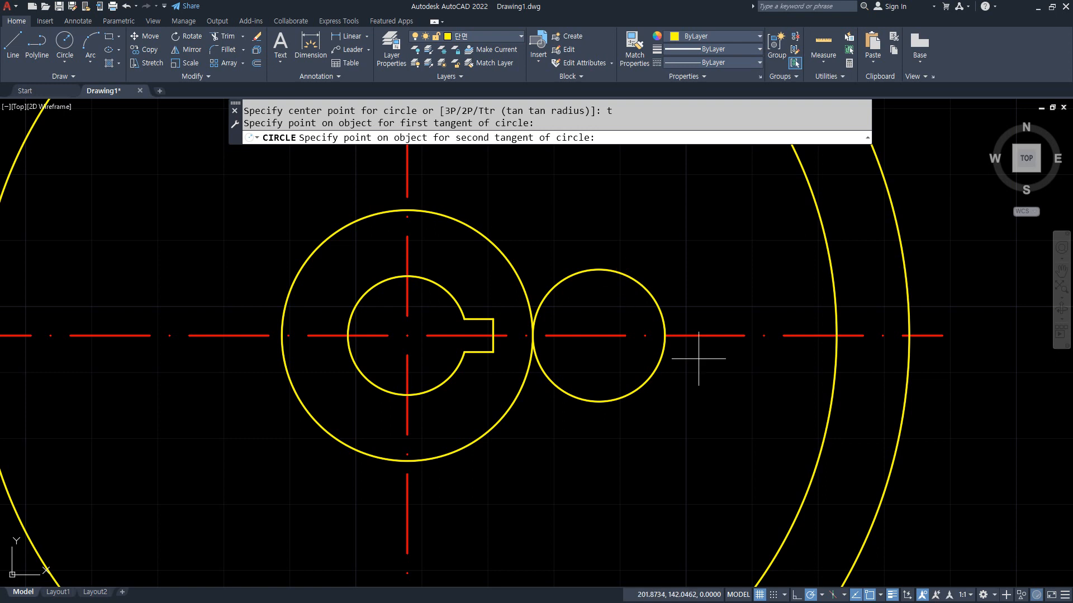
{"action": "left_click", "coordinate": [823, 439]}
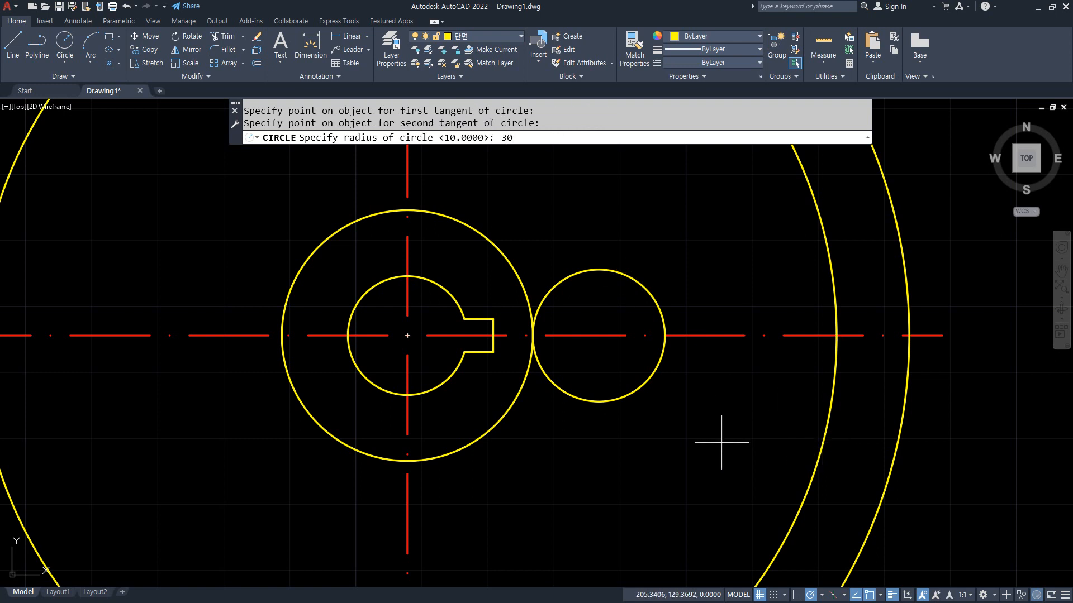
{"action": "type", "text": "30"}
{"action": "key", "text": "Return"}
{"action": "mouse_move", "coordinate": [702, 442]}
{"action": "middle_mouse_down"}
{"action": "mouse_move", "coordinate": [689, 395]}
{"action": "mouse_move", "coordinate": [584, 355]}
{"action": "middle_mouse_up"}
{"action": "scroll", "coordinate": [689, 402], "scroll_direction": "down", "scroll_amount": 2}
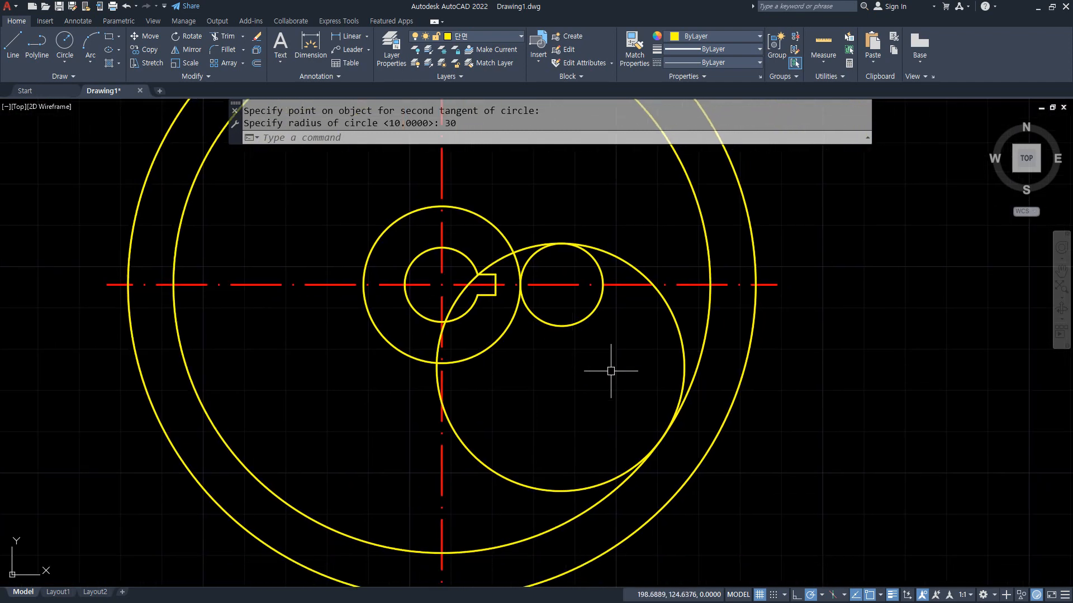
{"action": "scroll", "coordinate": [615, 376], "scroll_direction": "up", "scroll_amount": 2}
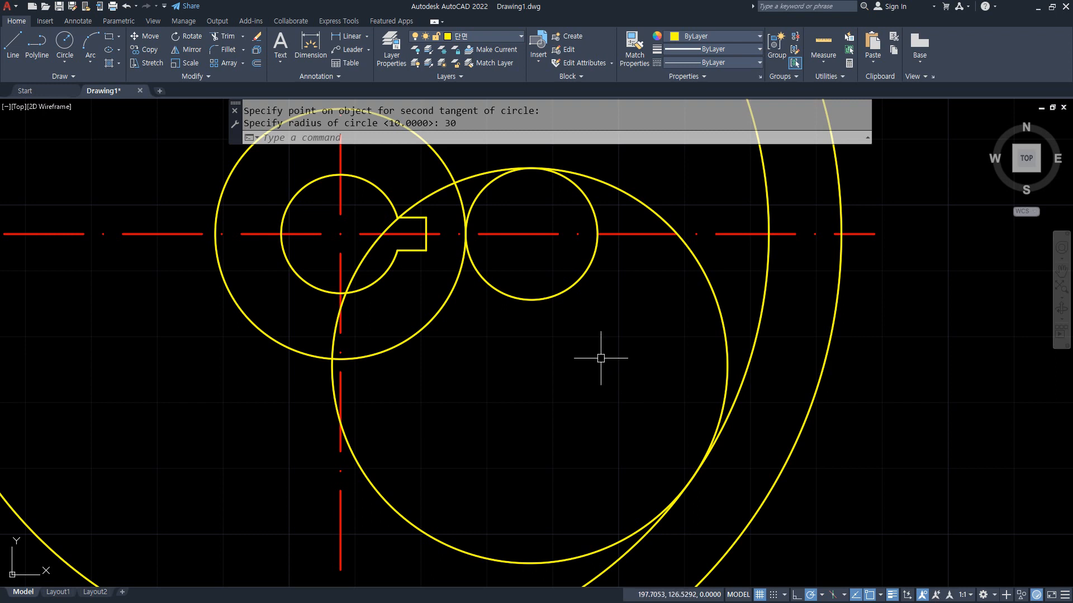
{"action": "middle_click_drag", "start_coordinate": [537, 316], "coordinate": [428, 327]}
{"action": "mouse_move", "coordinate": [356, 279]}
{"action": "left_mouse_down"}
{"action": "mouse_move", "coordinate": [401, 228]}
{"action": "mouse_move", "coordinate": [498, 155]}
{"action": "left_mouse_up"}
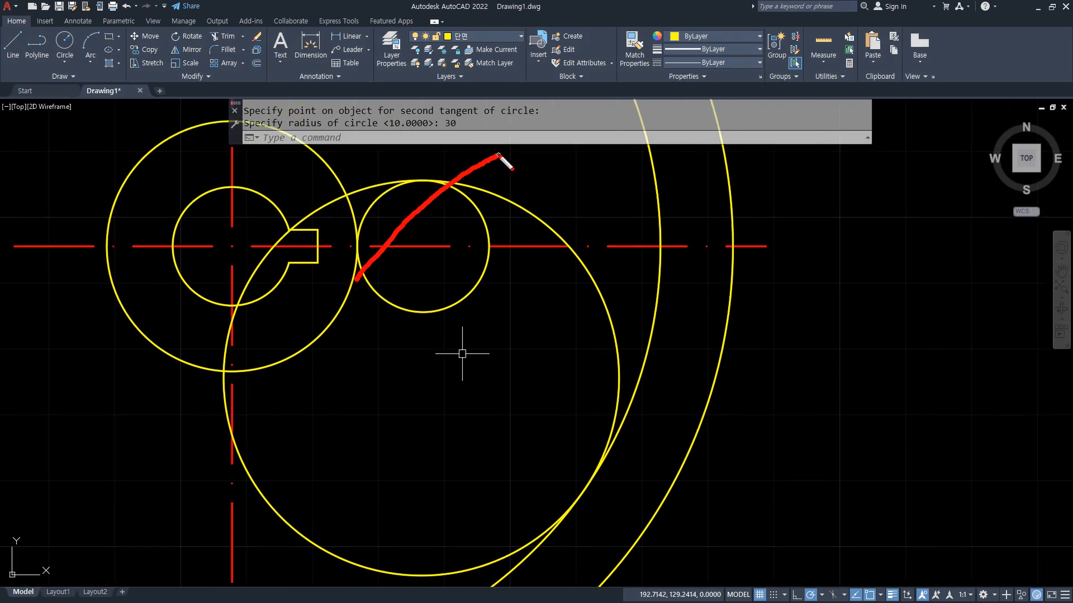
{"action": "left_click_drag", "start_coordinate": [406, 177], "coordinate": [642, 245]}
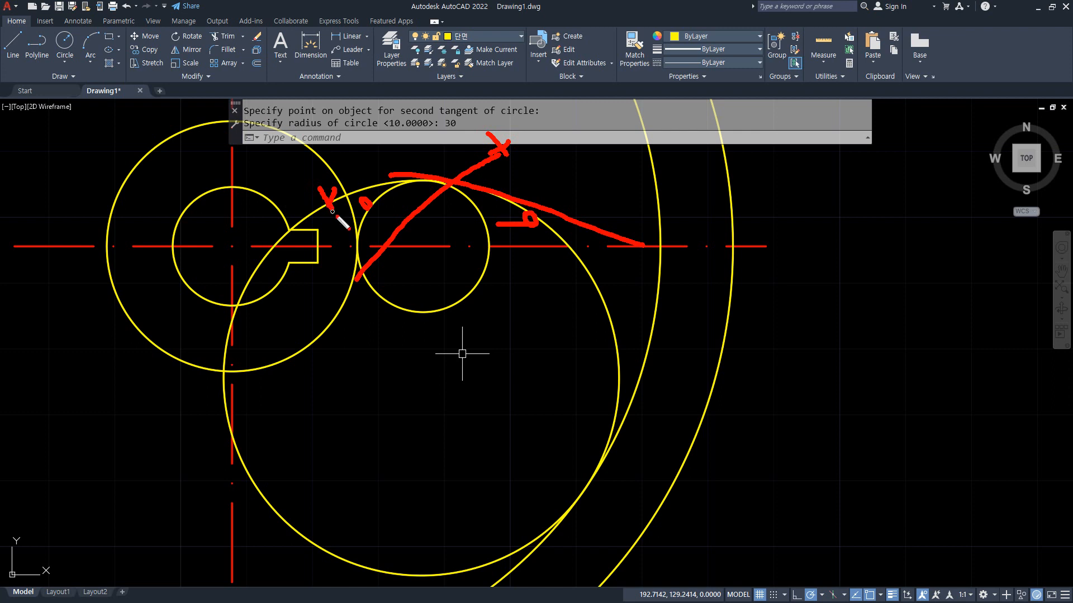
Trim away the lower half of the radius 10 circle and the lower portion of the radius 30 circle.
{"action": "type", "text": "tr"}
{"action": "key", "text": "Return"}
{"action": "left_click", "coordinate": [398, 307]}
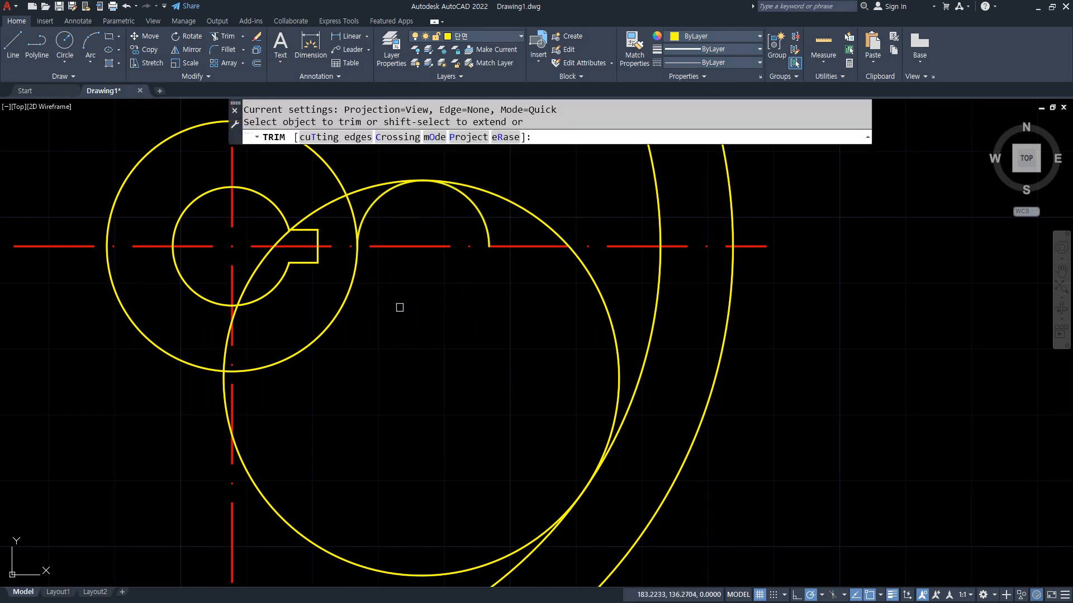
{"action": "left_click", "coordinate": [423, 576]}
{"action": "key", "text": "Return"}
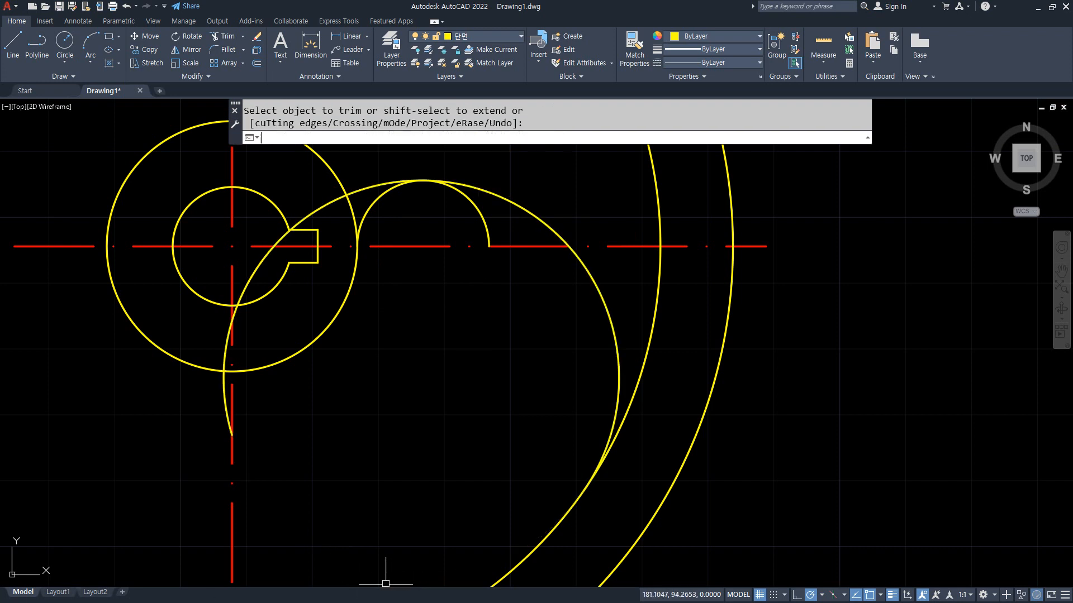
Fillet the radius 10 arc to the radius 30 arc with radius 0 so they join at their tangent point.
{"action": "type", "text": "f"}
{"action": "left_click", "coordinate": [368, 209]}
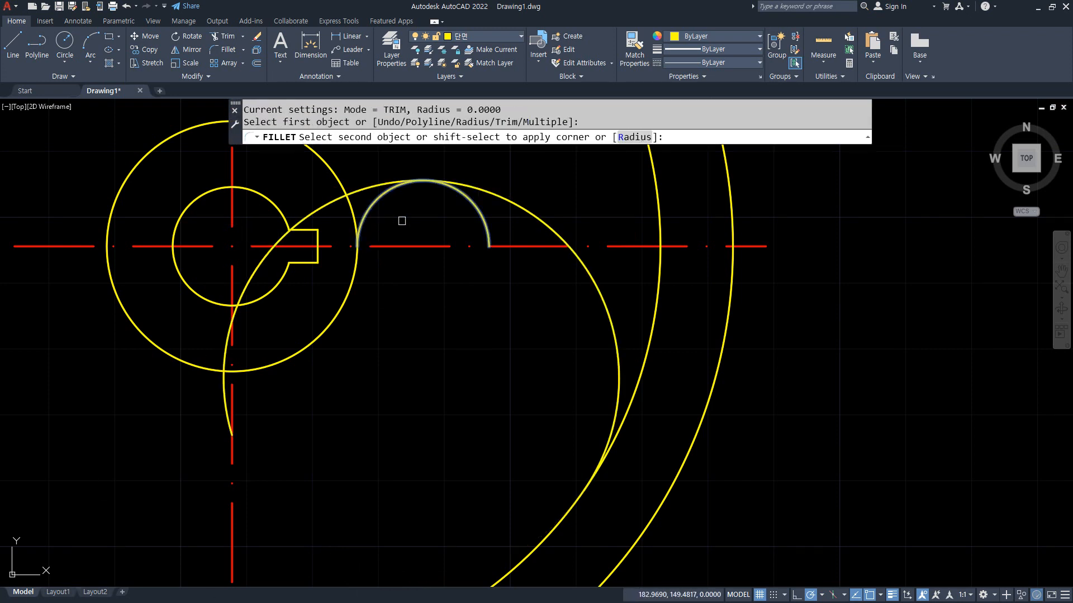
{"action": "left_click", "coordinate": [498, 195]}
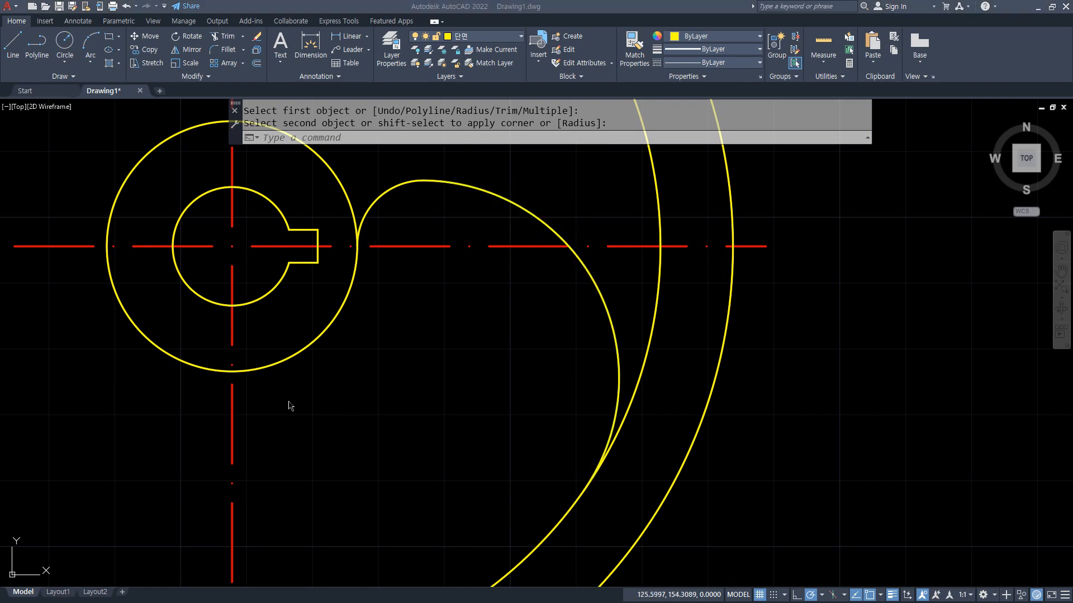
Switch to the reference drawing in the browser and examine how the R40 arc's centre is located from the handwheel centre.
{"action": "left_click_drag", "start_coordinate": [0, 126], "coordinate": [523, 125]}
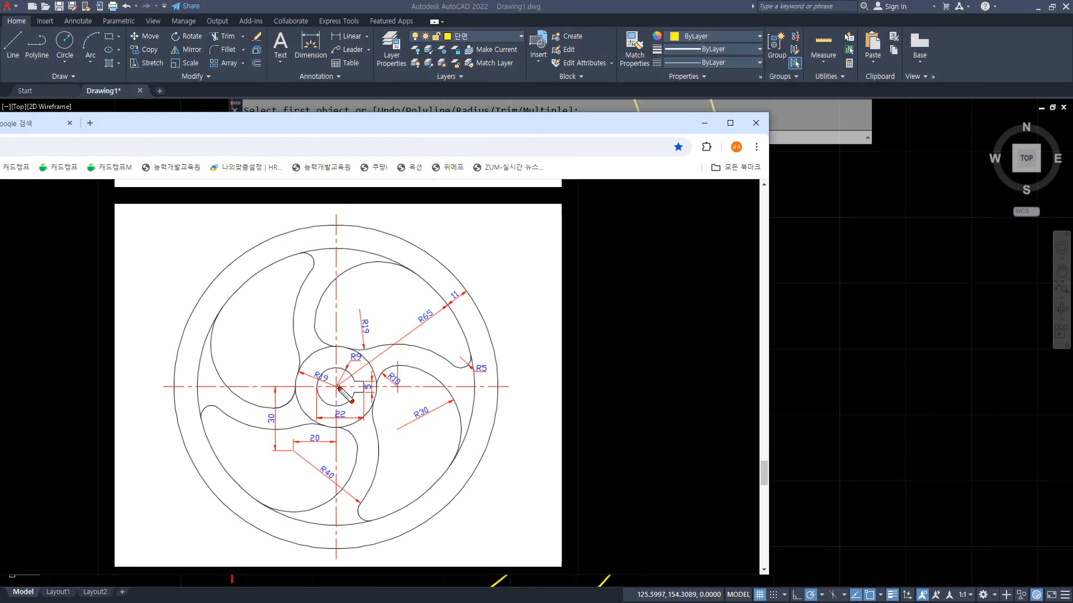
{"action": "left_click_drag", "start_coordinate": [344, 389], "coordinate": [207, 387]}
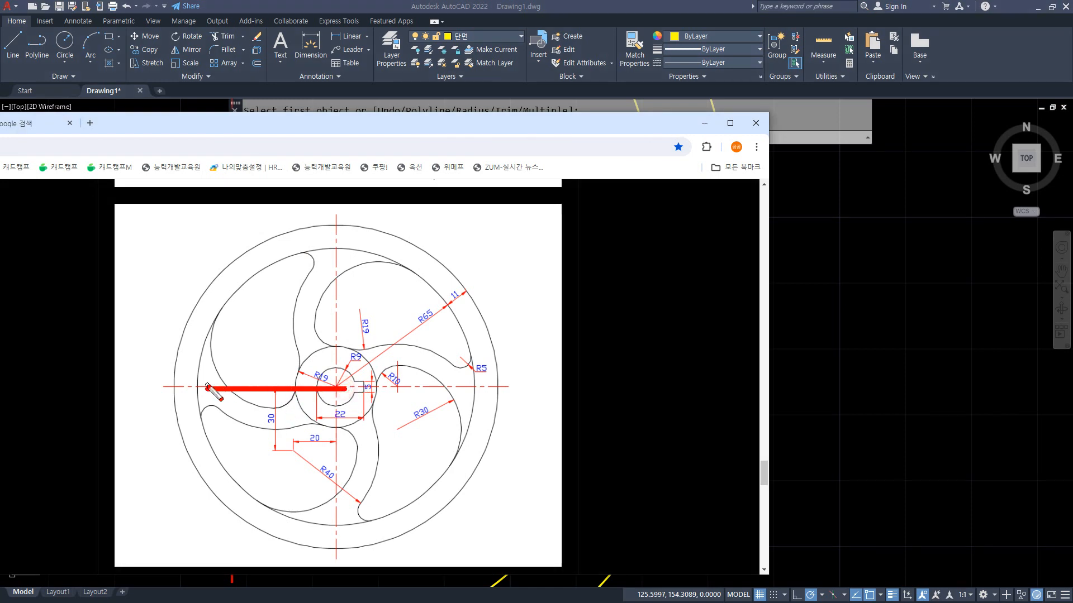
{"action": "left_click_drag", "start_coordinate": [272, 379], "coordinate": [272, 445]}
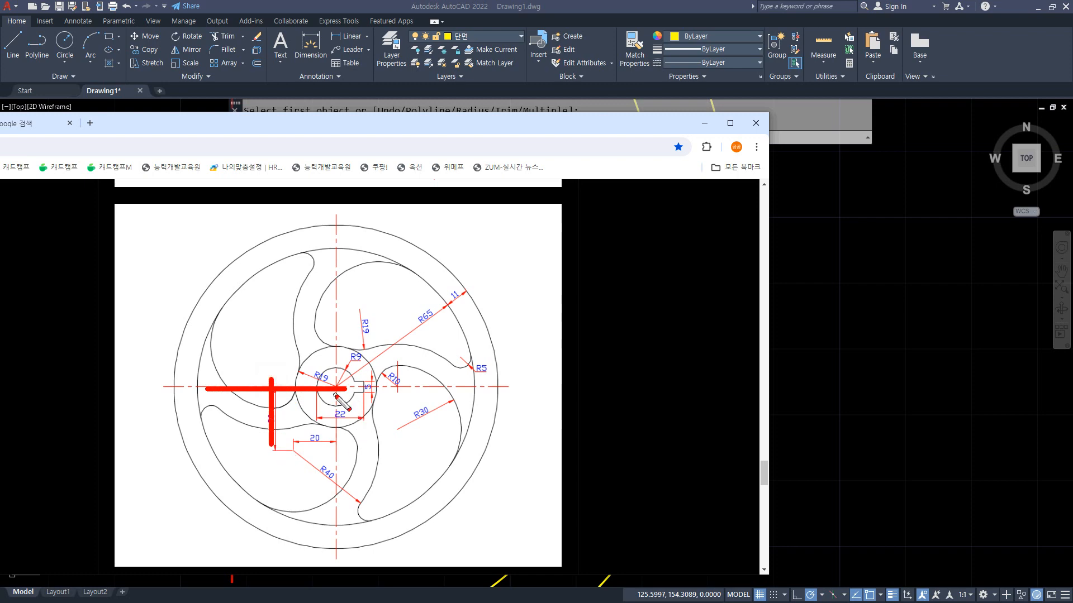
{"action": "mouse_move", "coordinate": [336, 394]}
{"action": "left_mouse_down"}
{"action": "mouse_move", "coordinate": [336, 476]}
{"action": "mouse_move", "coordinate": [286, 450]}
{"action": "left_mouse_up"}
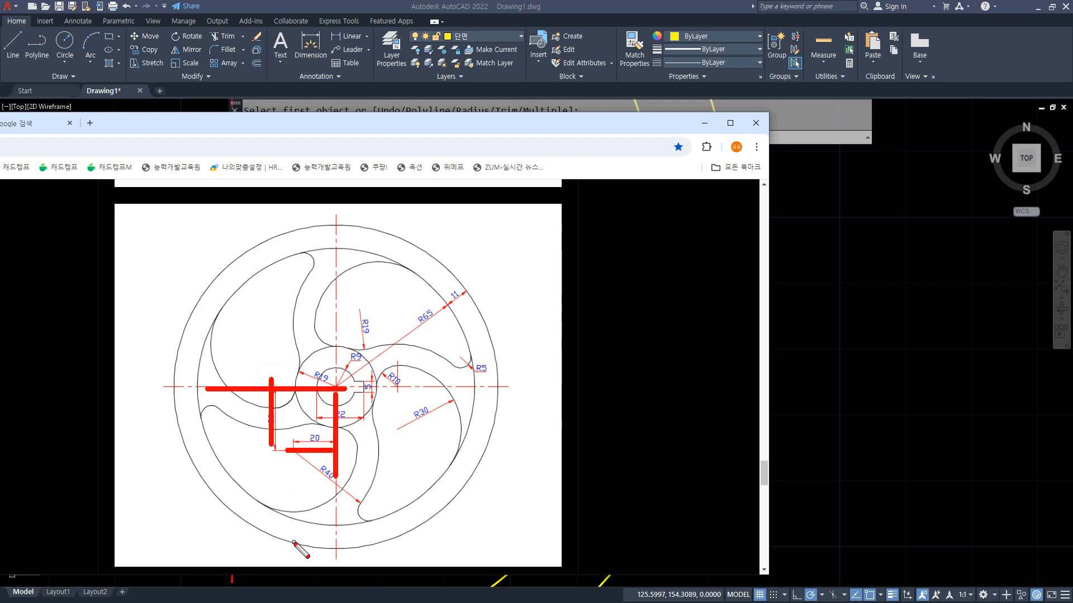
{"action": "key", "text": "Escape"}
{"action": "left_click_drag", "start_coordinate": [455, 125], "coordinate": [0, 97]}
{"action": "left_click", "coordinate": [203, 412]}
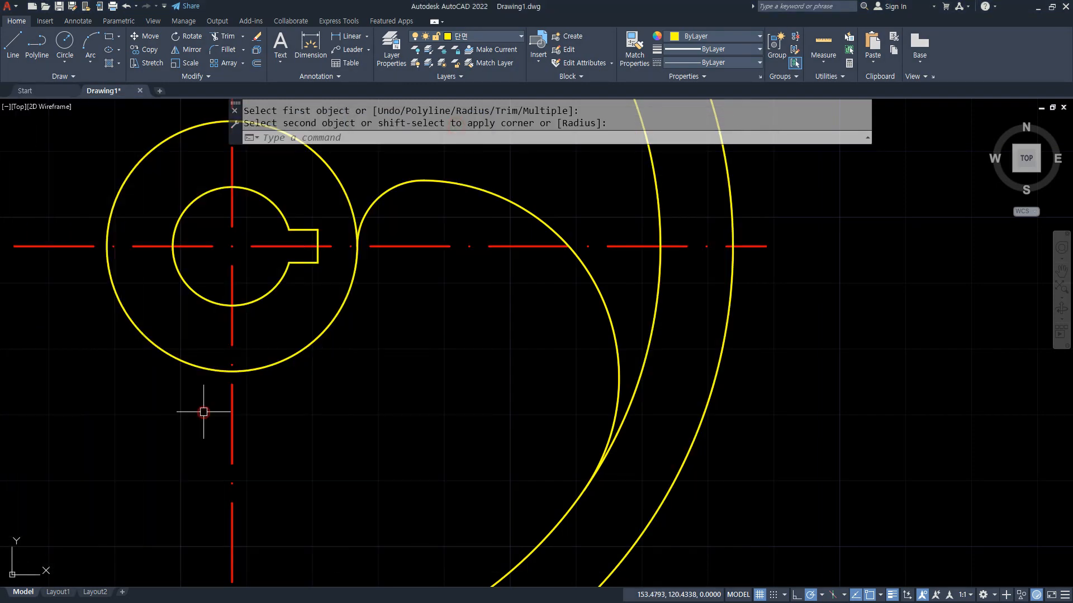
Offset the horizontal centreline downward by 30.
{"action": "middle_click_drag", "start_coordinate": [124, 402], "coordinate": [297, 371]}
{"action": "type", "text": "o"}
{"action": "key", "text": "Return"}
{"action": "type", "text": "30"}
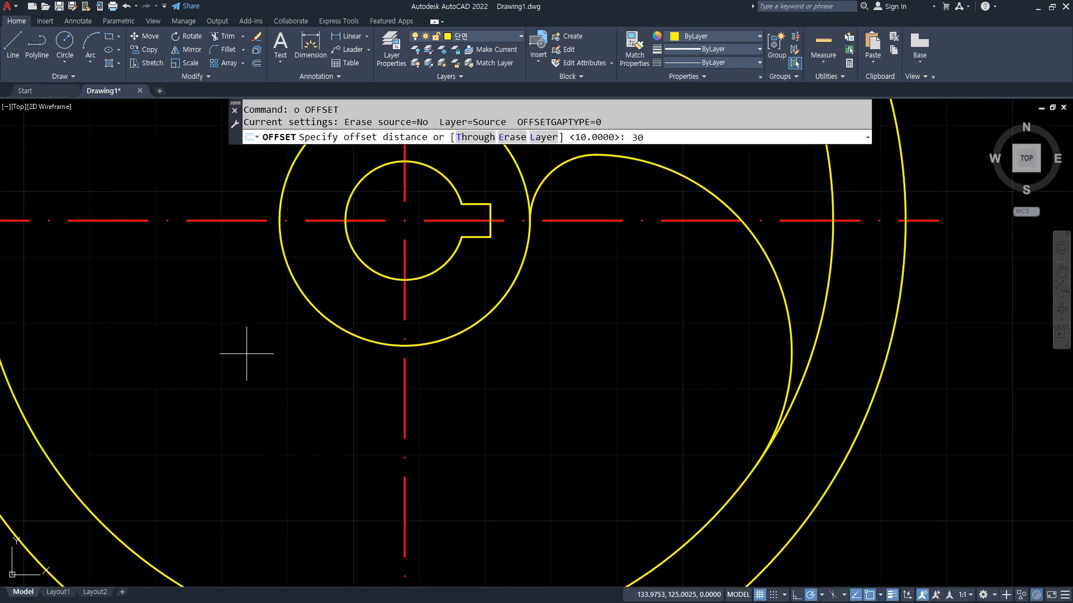
{"action": "key", "text": "Return"}
{"action": "left_click", "coordinate": [222, 221]}
{"action": "left_click", "coordinate": [219, 335]}
{"action": "key", "text": "Return"}
Offset the vertical centreline to the left by 20.
{"action": "key", "text": "Return"}
{"action": "type", "text": "20"}
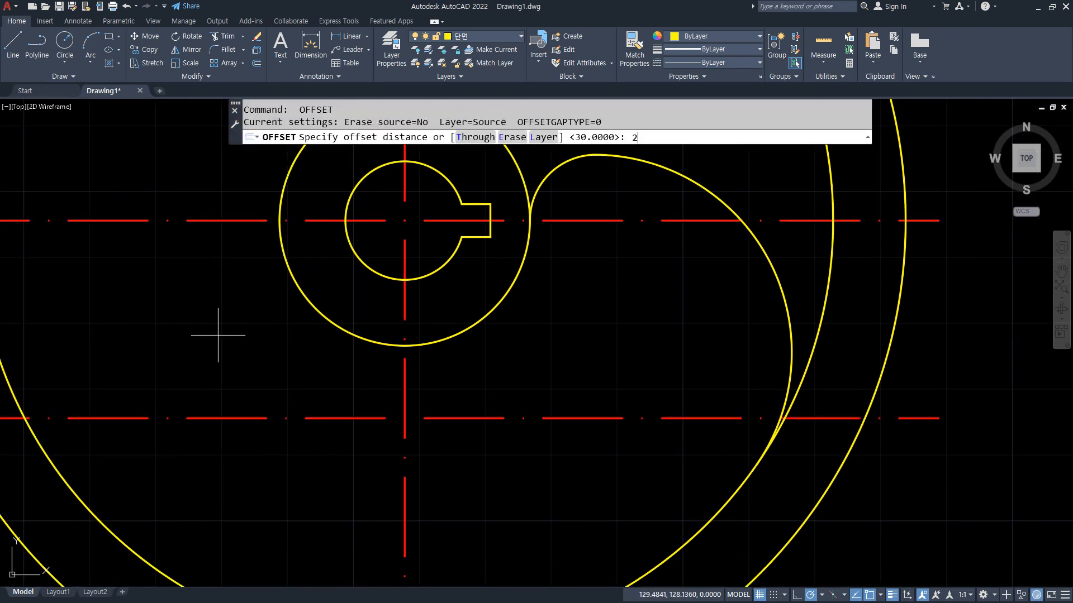
{"action": "key", "text": "Return"}
{"action": "left_click", "coordinate": [405, 385]}
{"action": "left_click", "coordinate": [299, 386]}
{"action": "key", "text": "Return"}
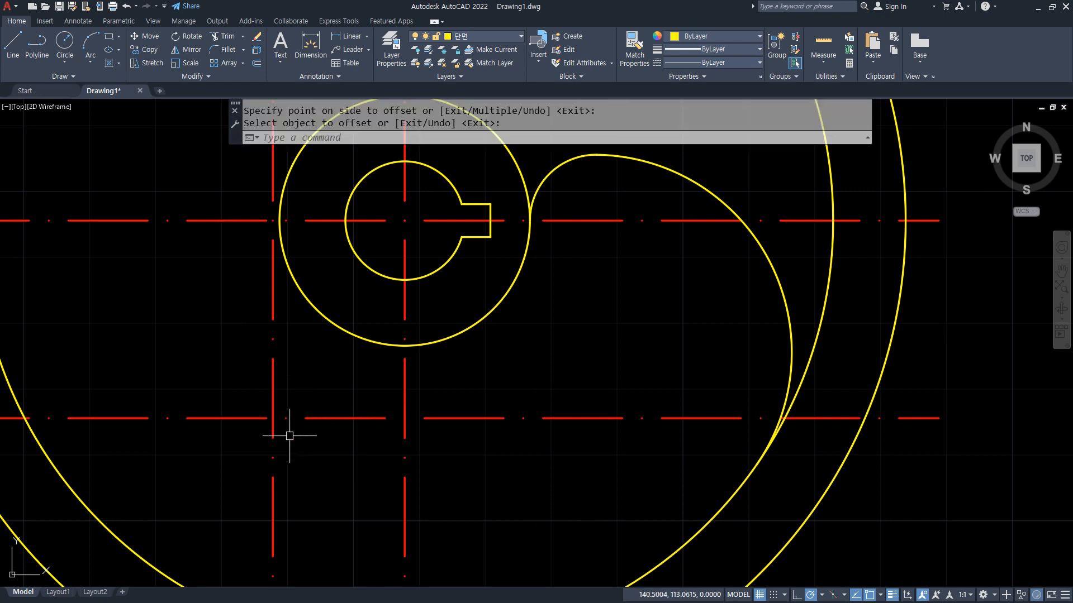
Draw a circle of radius 40 centred where the two offset centrelines cross.
{"action": "mouse_move", "coordinate": [304, 433]}
{"action": "left_mouse_down"}
{"action": "mouse_move", "coordinate": [246, 397]}
{"action": "mouse_move", "coordinate": [242, 441]}
{"action": "mouse_move", "coordinate": [260, 447]}
{"action": "mouse_move", "coordinate": [285, 410]}
{"action": "left_mouse_up"}
{"action": "middle_click_drag", "start_coordinate": [304, 438], "coordinate": [312, 367]}
{"action": "type", "text": "c"}
{"action": "key", "text": "Return"}
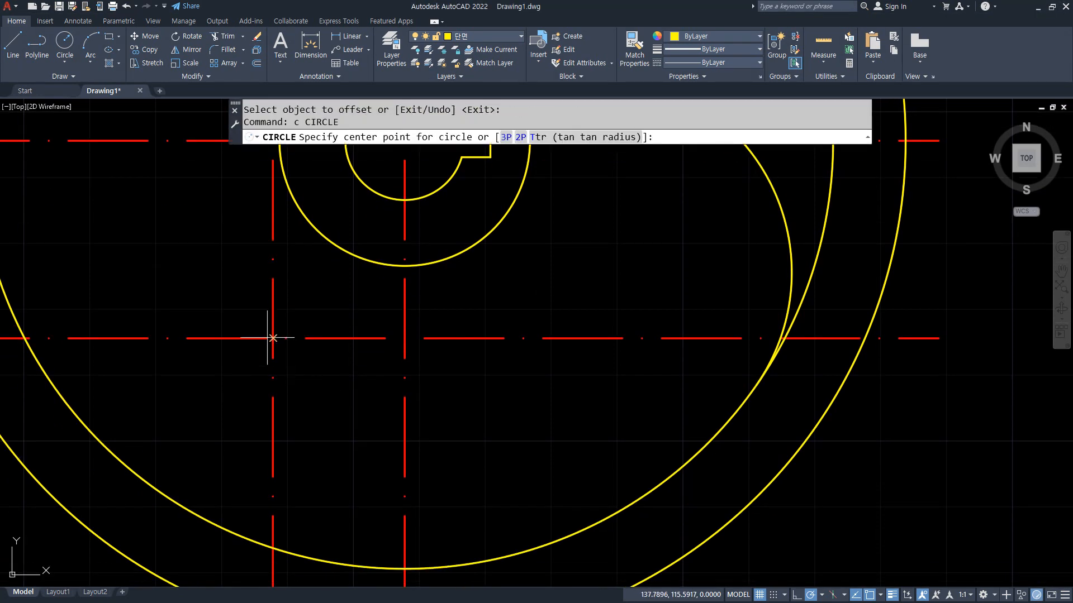
{"action": "left_click", "coordinate": [271, 337]}
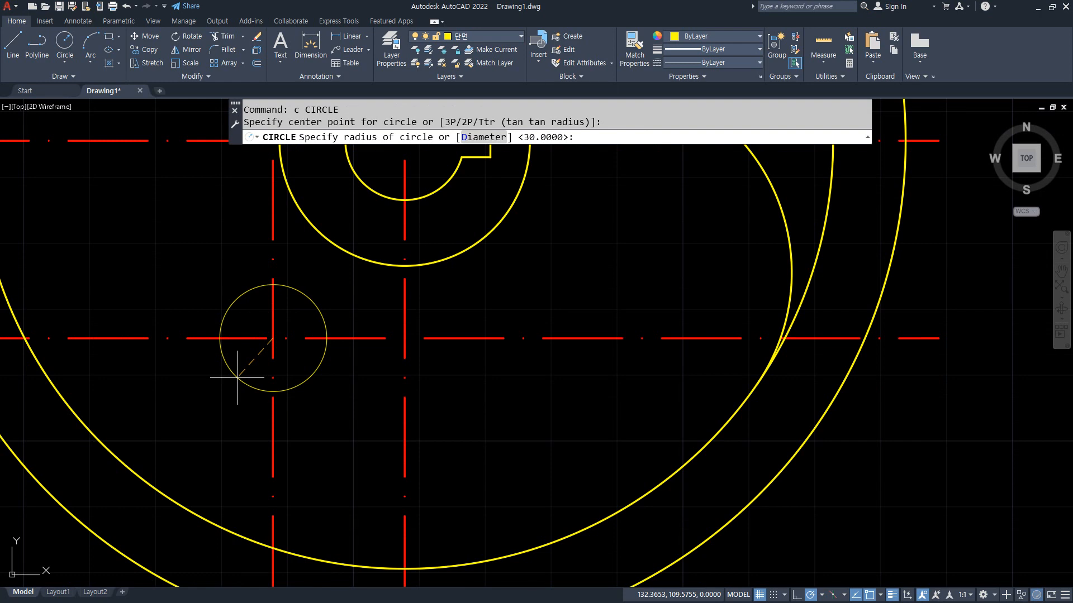
{"action": "type", "text": "40"}
{"action": "key", "text": "Return"}
Erase the two offset helper centrelines through the radius 40 circle's centre.
{"action": "left_click", "coordinate": [299, 376]}
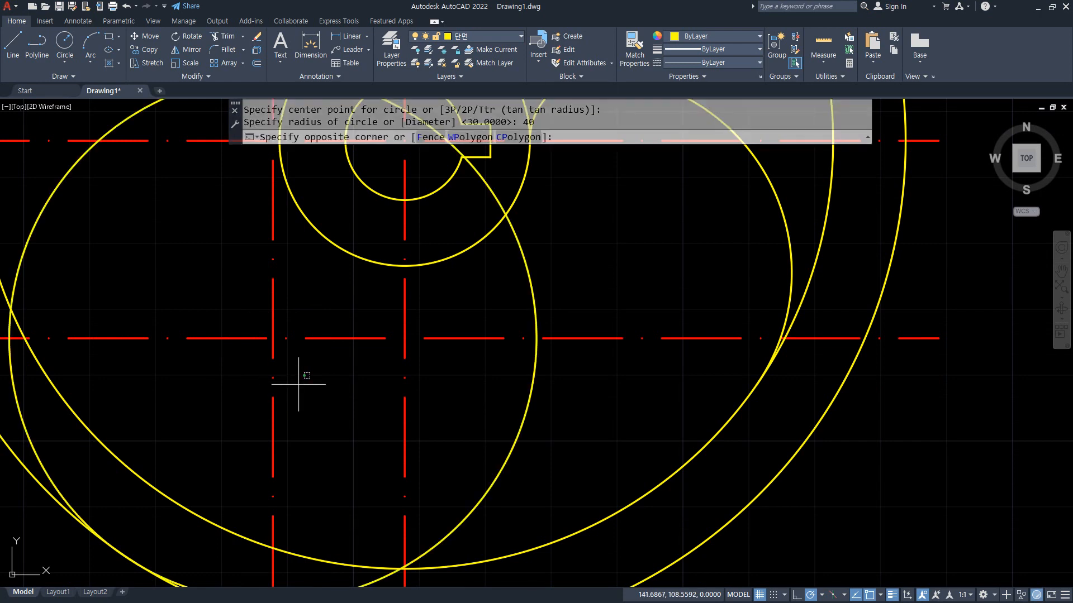
{"action": "left_click", "coordinate": [234, 312]}
{"action": "type", "text": "e"}
{"action": "key", "text": "Return"}
Trim the radius 40 circle's left portion between the horizontal centreline and the radius 65 circle.
{"action": "scroll", "coordinate": [241, 242], "scroll_direction": "down", "scroll_amount": 4}
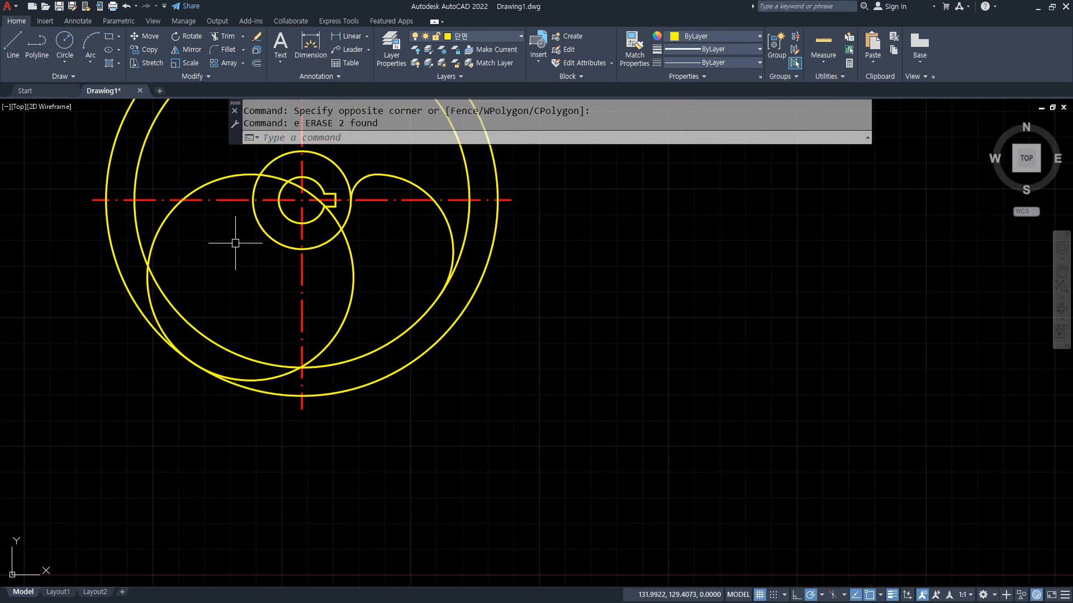
{"action": "type", "text": "t"}
{"action": "key", "text": "Return"}
{"action": "left_click", "coordinate": [164, 237]}
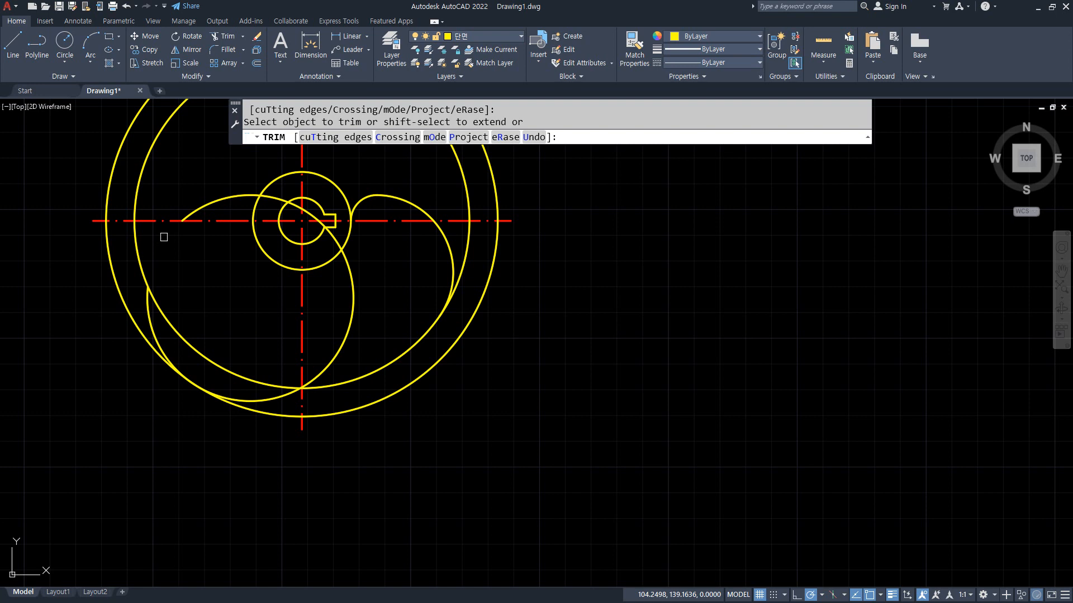
{"action": "key", "text": "Escape"}
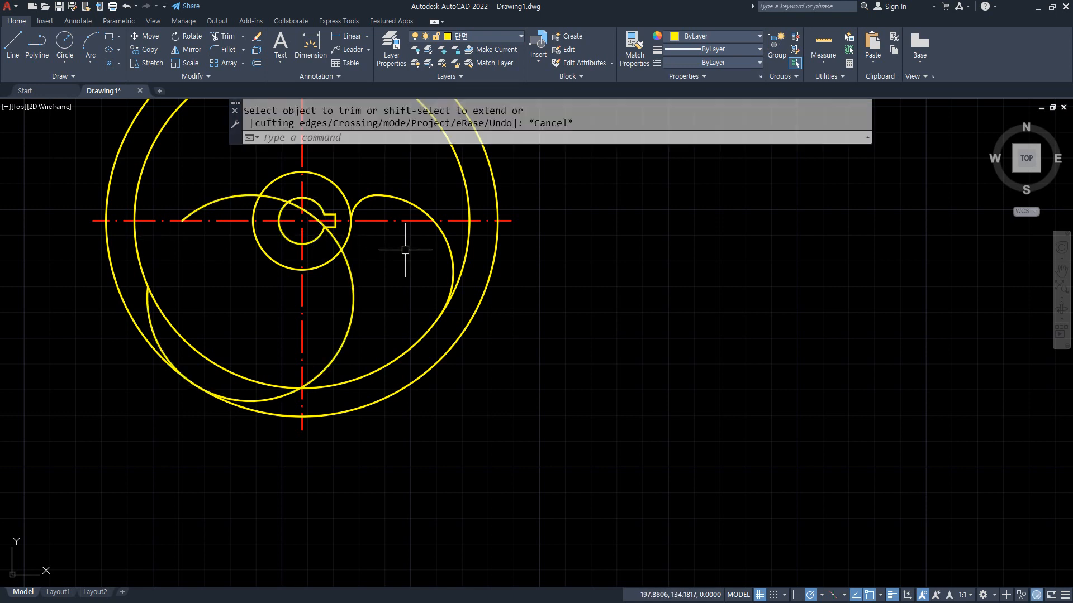
Fillet the lower right of the radius 19 hub circle to the radius 40 arc with radius 19.
{"action": "type", "text": "f"}
{"action": "key", "text": "Return"}
{"action": "left_click", "coordinate": [515, 136]}
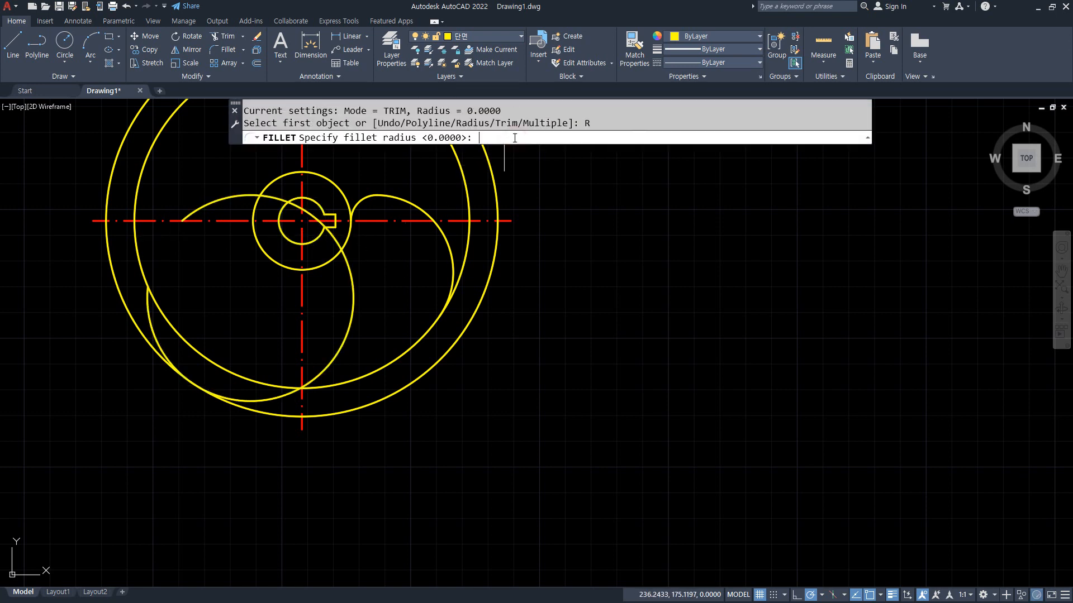
{"action": "type", "text": "19"}
{"action": "key", "text": "Return"}
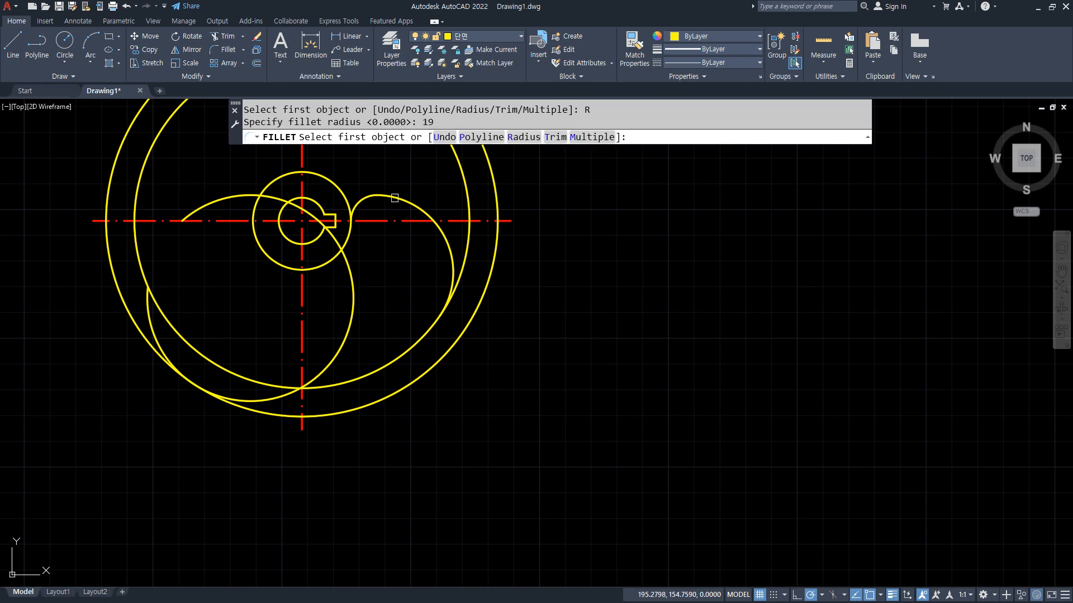
{"action": "scroll", "coordinate": [367, 211], "scroll_direction": "up", "scroll_amount": 3}
{"action": "left_click", "coordinate": [320, 188]}
{"action": "left_click", "coordinate": [321, 351]}
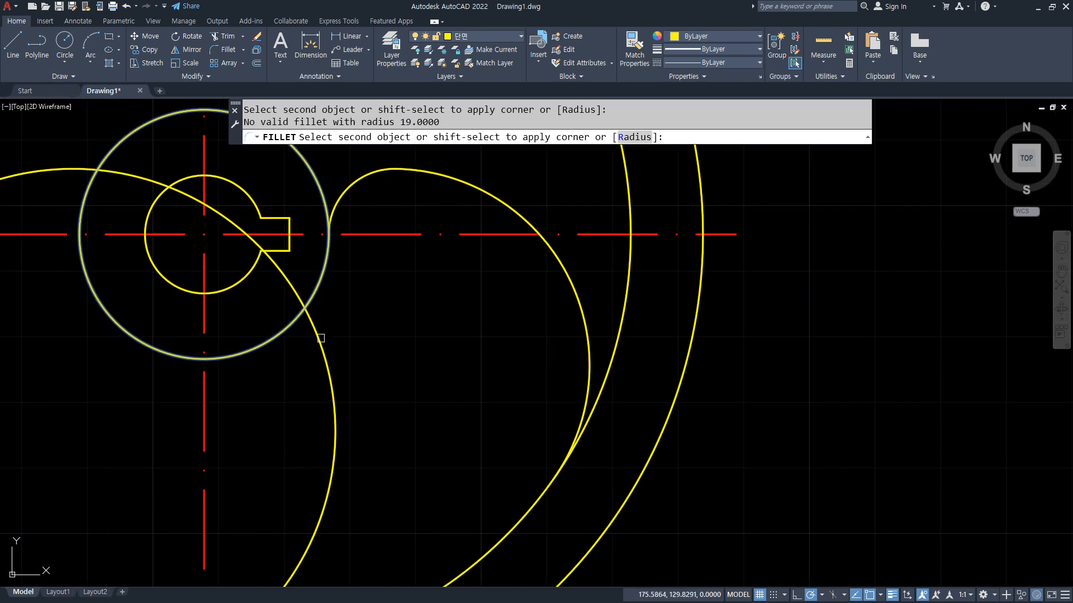
{"action": "key", "text": "Return"}
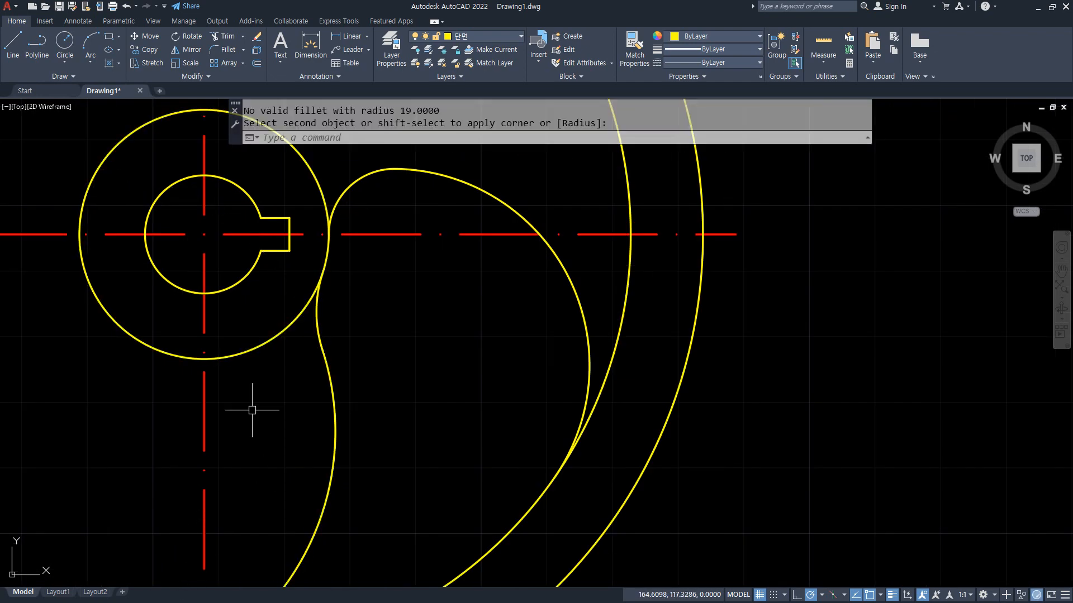
Fillet the lower end of the radius 40 arc to the radius 65 circle with radius 5.
{"action": "mouse_move", "coordinate": [252, 407]}
{"action": "middle_mouse_down"}
{"action": "mouse_move", "coordinate": [298, 254]}
{"action": "mouse_move", "coordinate": [284, 332]}
{"action": "middle_mouse_up"}
{"action": "type", "text": "f"}
{"action": "key", "text": "Return"}
{"action": "type", "text": "r"}
{"action": "key", "text": "Return"}
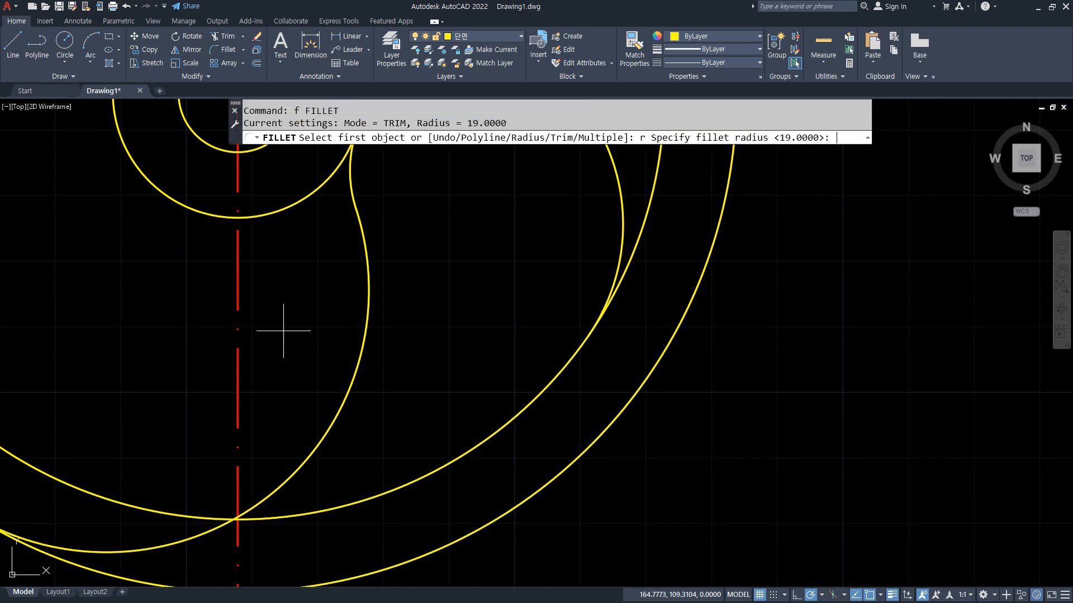
{"action": "type", "text": "5"}
{"action": "key", "text": "Return"}
{"action": "left_click", "coordinate": [316, 453]}
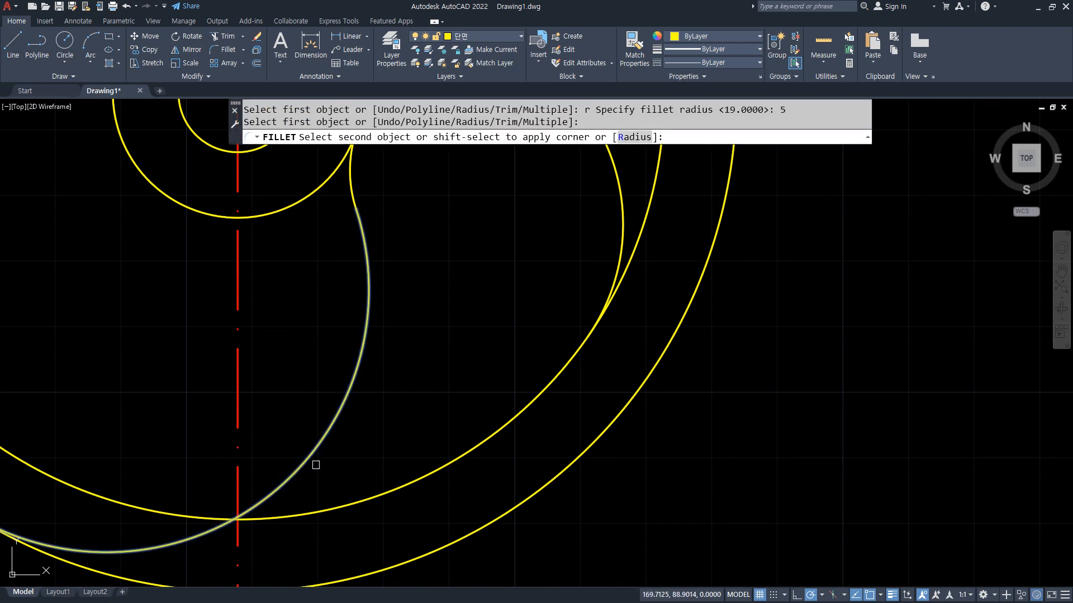
{"action": "left_click", "coordinate": [341, 512]}
{"action": "scroll", "coordinate": [346, 497], "scroll_direction": "down", "scroll_amount": 3}
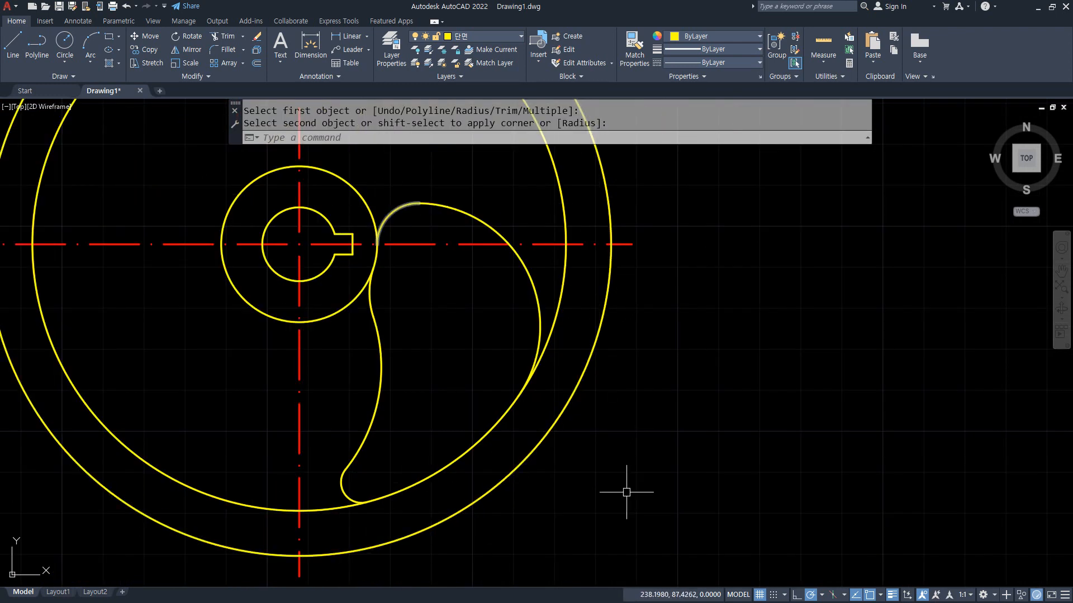
{"action": "mouse_move", "coordinate": [419, 306]}
{"action": "middle_mouse_down"}
{"action": "mouse_move", "coordinate": [438, 307]}
{"action": "mouse_move", "coordinate": [454, 354]}
{"action": "mouse_move", "coordinate": [487, 326]}
{"action": "middle_mouse_up"}
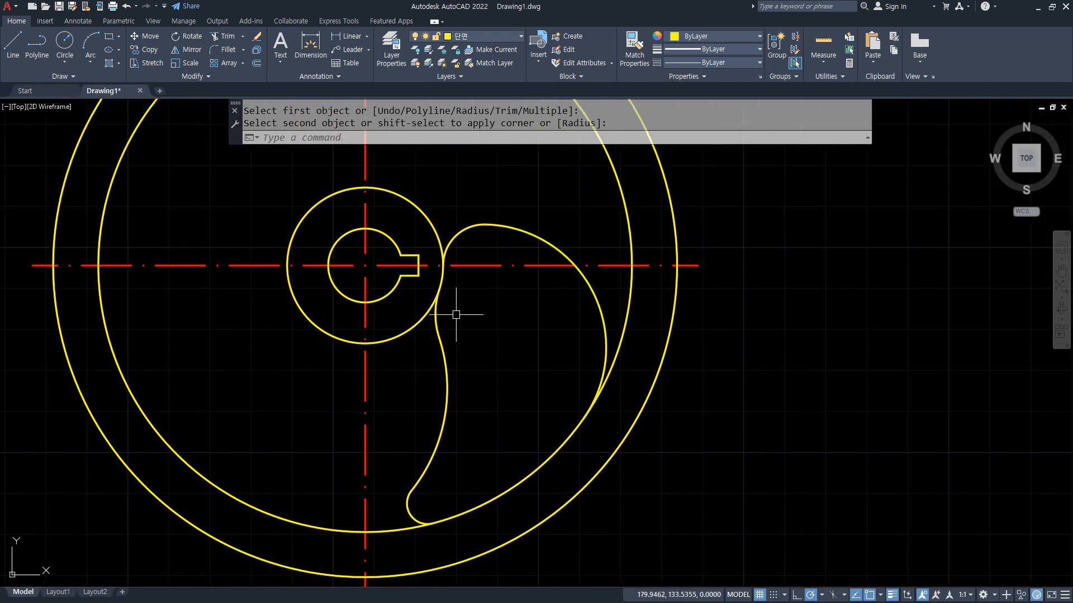
{"action": "scroll", "coordinate": [456, 314], "scroll_direction": "down", "scroll_amount": 3}
{"action": "middle_click_drag", "start_coordinate": [500, 338], "coordinate": [522, 359]}
{"action": "type", "text": "ar"}
{"action": "key", "text": "Return"}
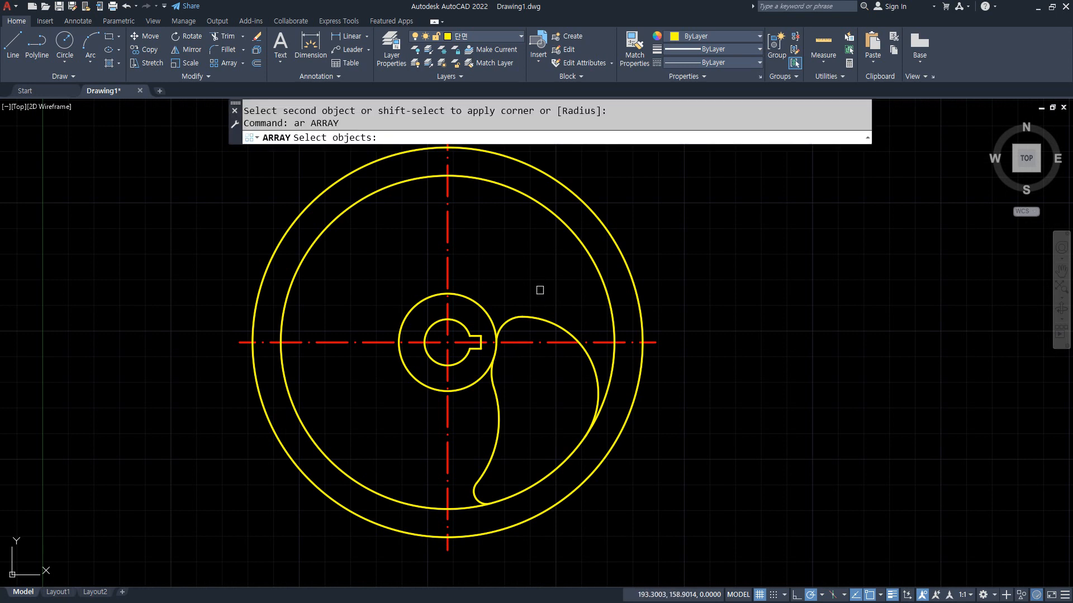
{"action": "left_click", "coordinate": [540, 290]}
{"action": "left_click", "coordinate": [505, 329]}
{"action": "left_click", "coordinate": [515, 373]}
{"action": "left_click", "coordinate": [474, 398]}
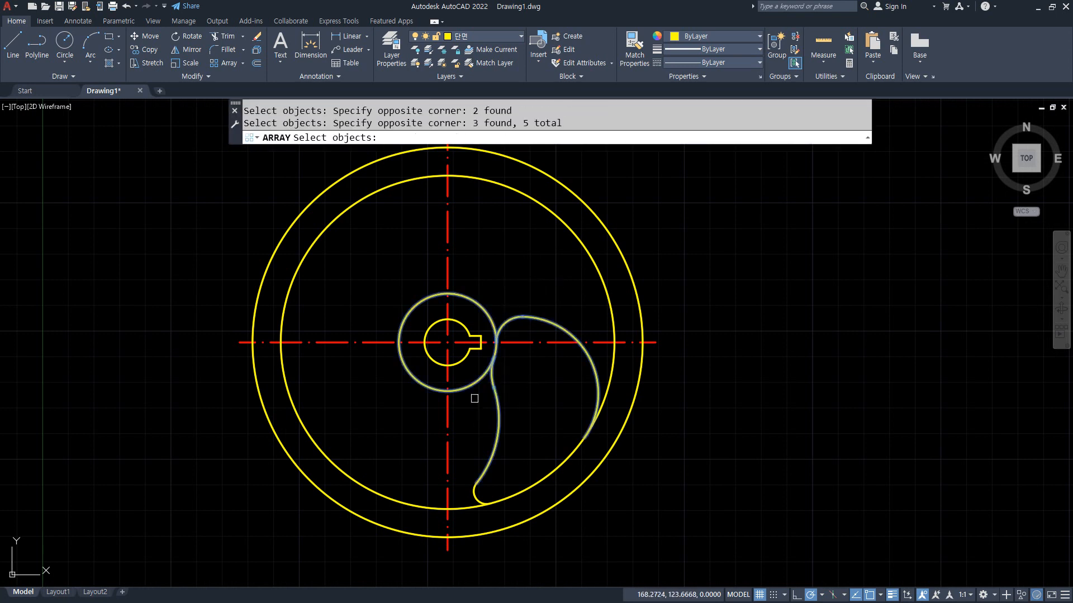
{"action": "key", "text": "Escape"}
Polar-array the five arcs of the spoke opening around the wheel's centre as 4 items filling 360 degrees.
{"action": "key", "text": "Return"}
{"action": "left_click", "coordinate": [489, 285]}
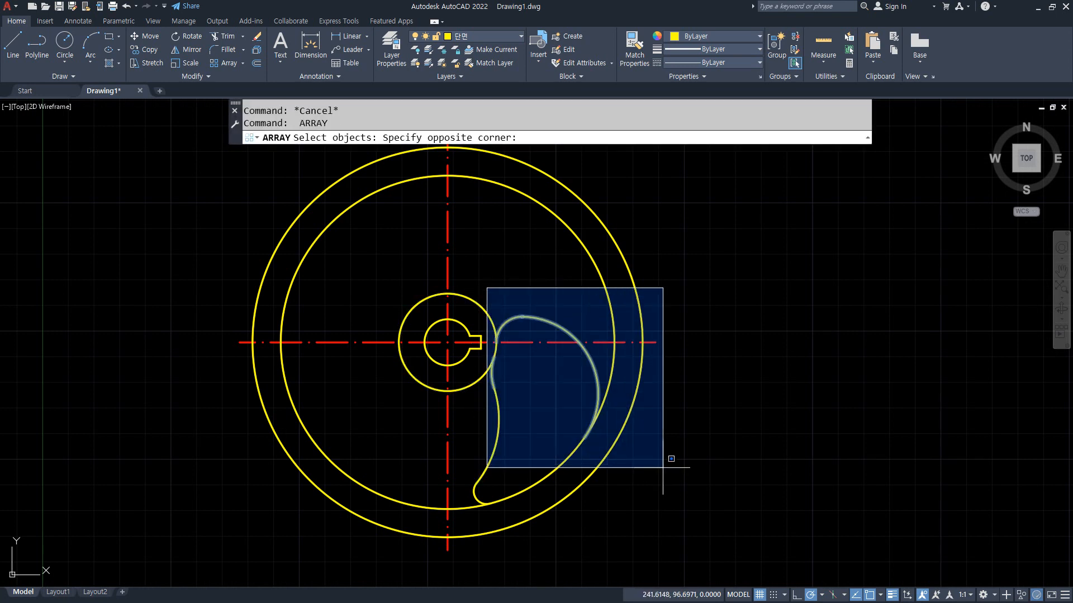
{"action": "left_click", "coordinate": [691, 496]}
{"action": "left_click", "coordinate": [471, 394]}
{"action": "left_click", "coordinate": [532, 440]}
{"action": "left_click", "coordinate": [503, 443]}
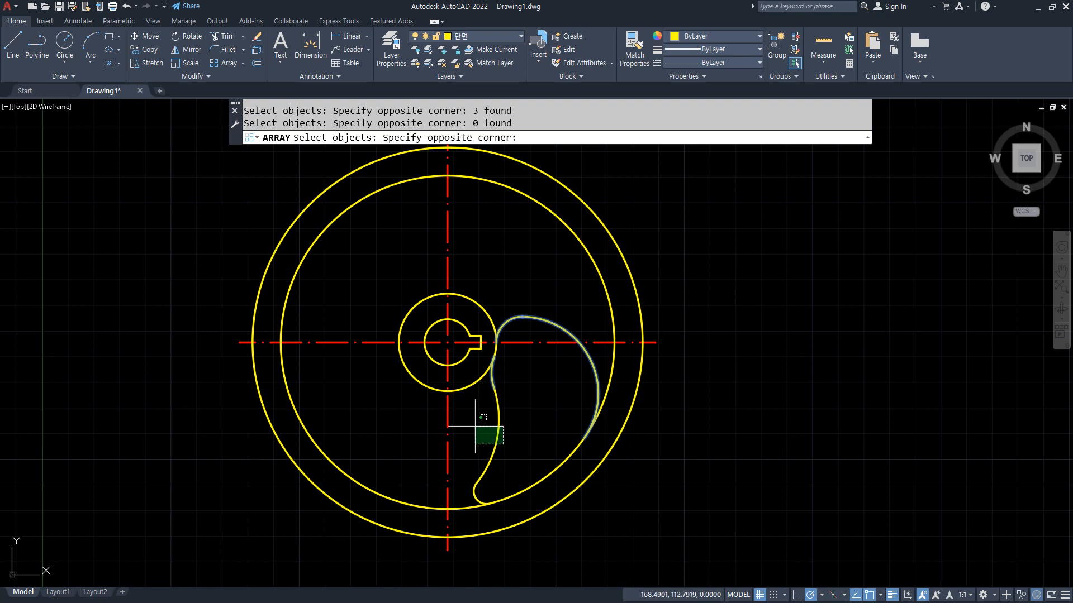
{"action": "left_click", "coordinate": [474, 428]}
{"action": "left_click", "coordinate": [461, 458]}
{"action": "left_click", "coordinate": [531, 545]}
{"action": "key", "text": "Return"}
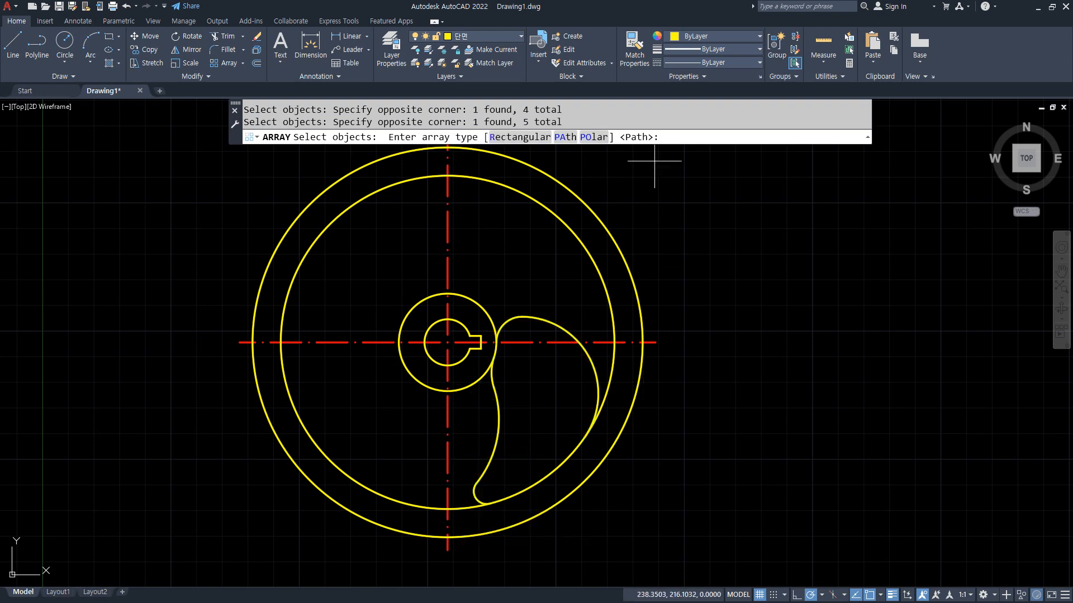
{"action": "left_click", "coordinate": [588, 139]}
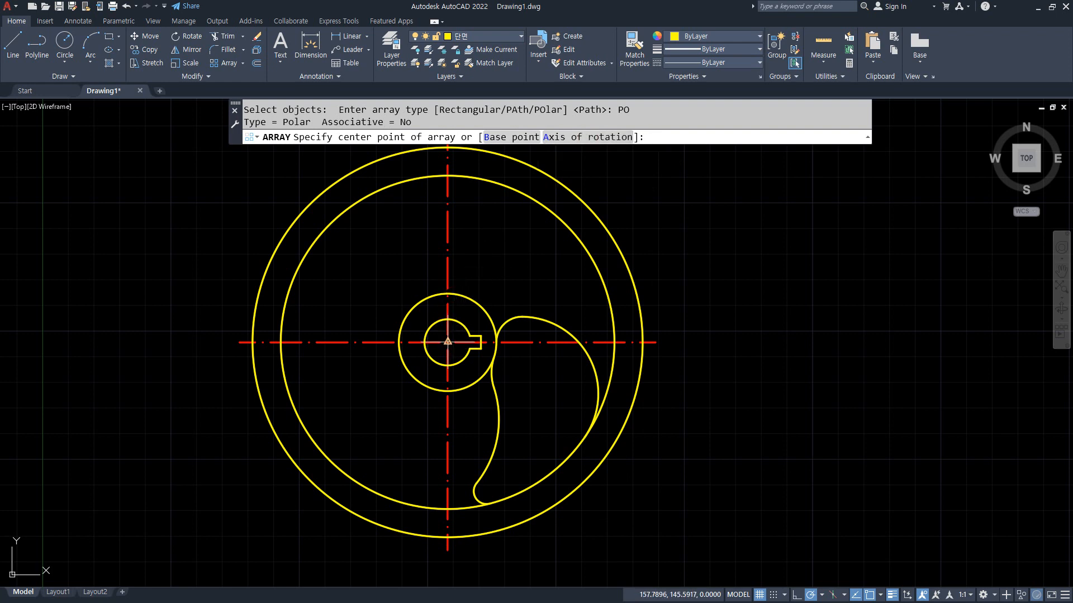
{"action": "left_click", "coordinate": [448, 341]}
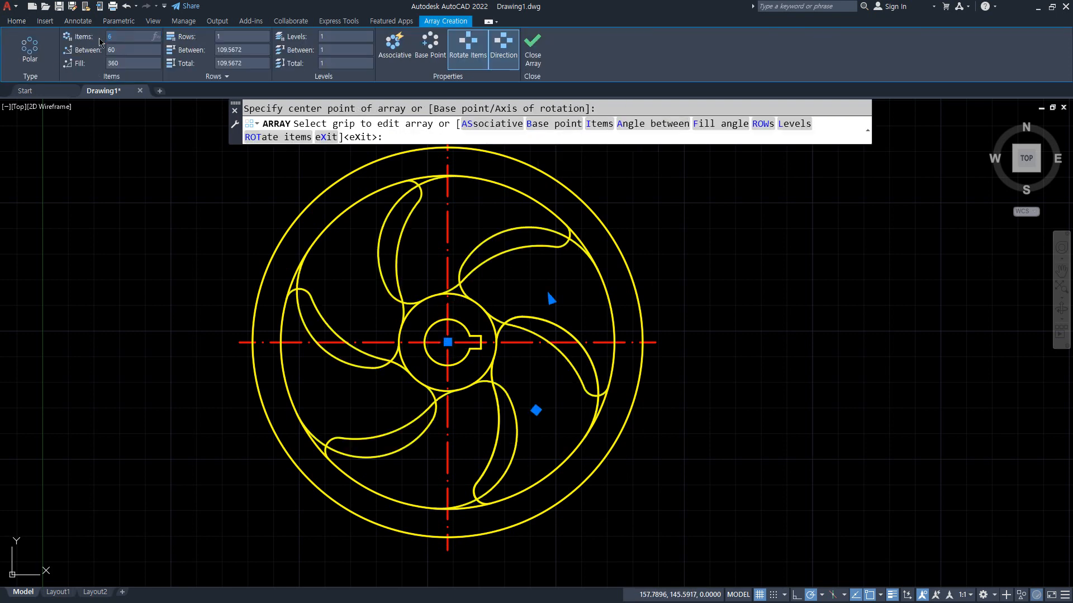
{"action": "type", "text": "4"}
{"action": "key", "text": "Return"}
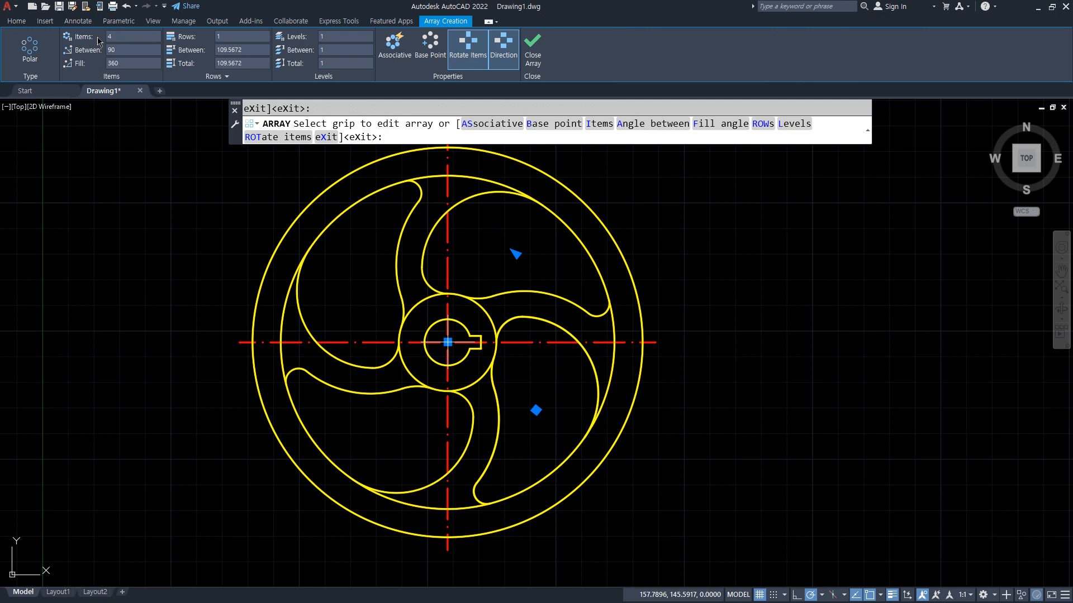
{"action": "left_click", "coordinate": [534, 49]}
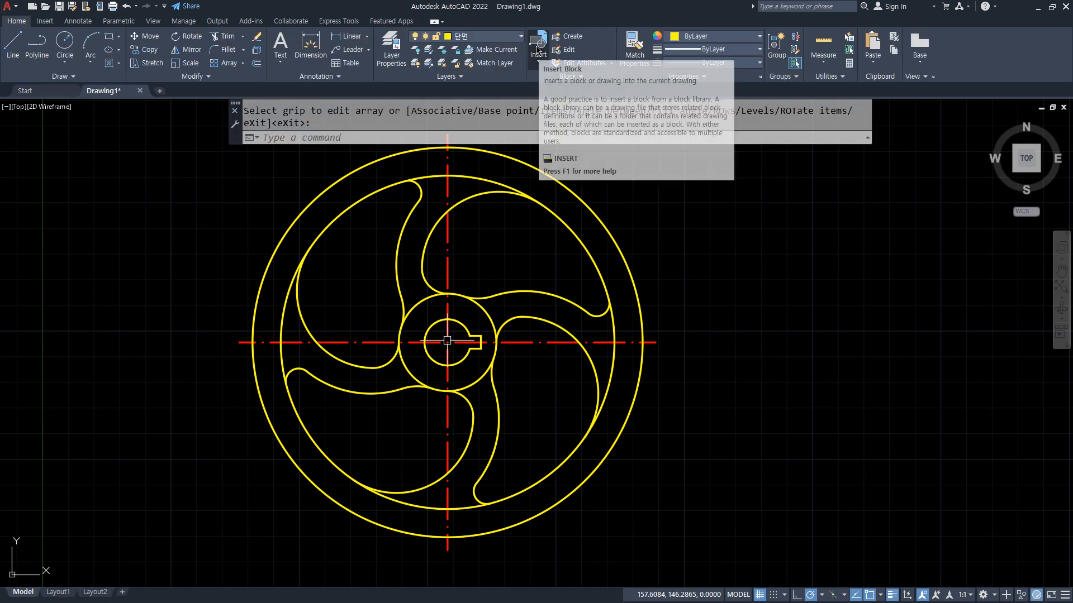
Switch to the Notepad command notes, review the Join (J) entry, and move the notes window aside.
{"action": "key", "text": "alt+Tab"}
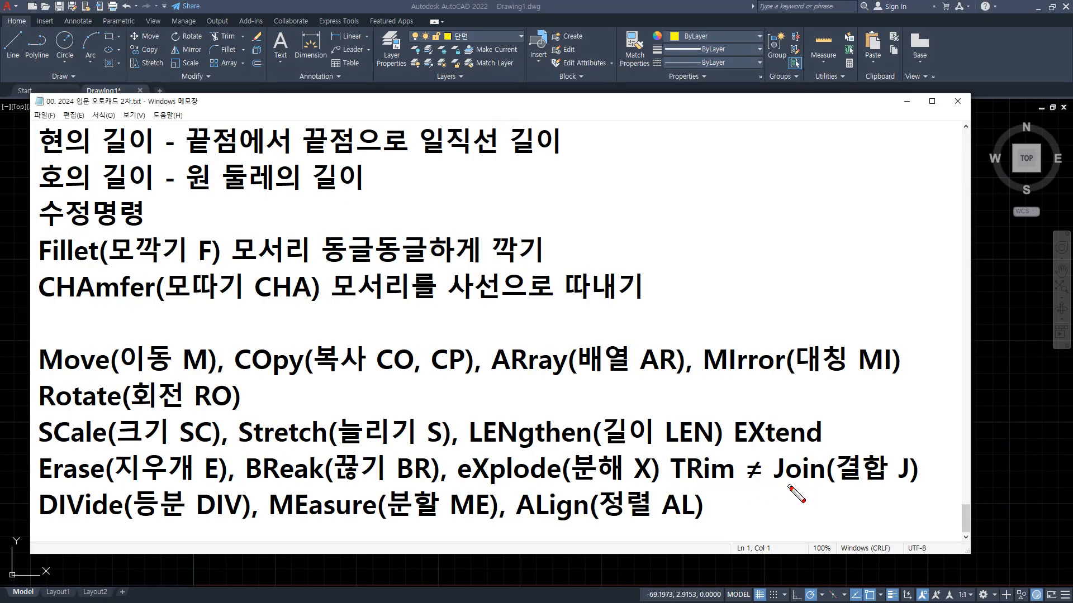
{"action": "left_click_drag", "start_coordinate": [770, 486], "coordinate": [908, 492]}
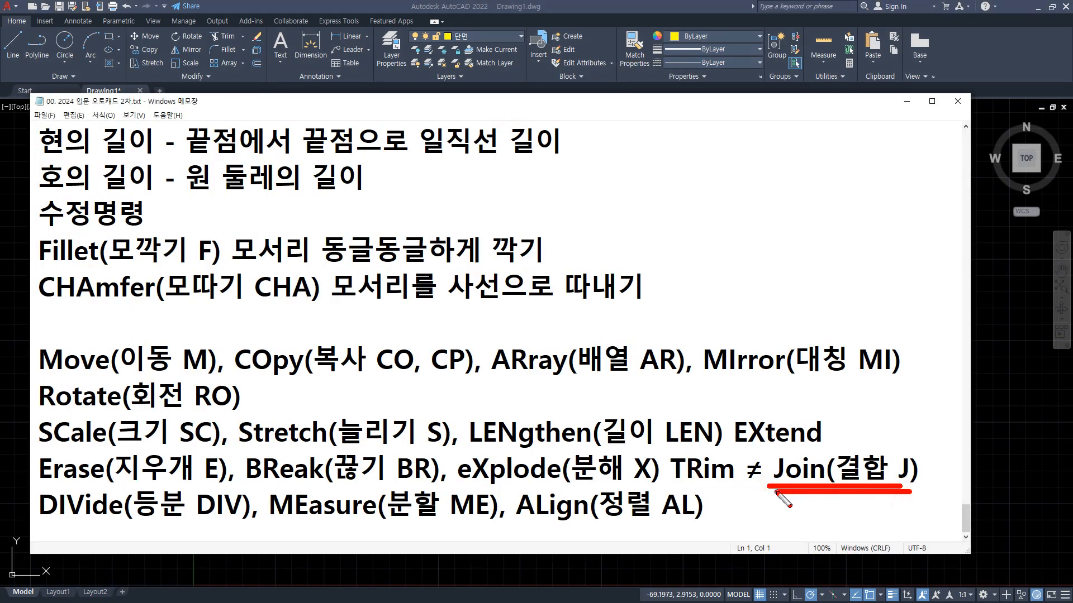
{"action": "mouse_move", "coordinate": [818, 461]}
{"action": "left_mouse_down"}
{"action": "mouse_move", "coordinate": [541, 376]}
{"action": "mouse_move", "coordinate": [522, 394]}
{"action": "left_mouse_up"}
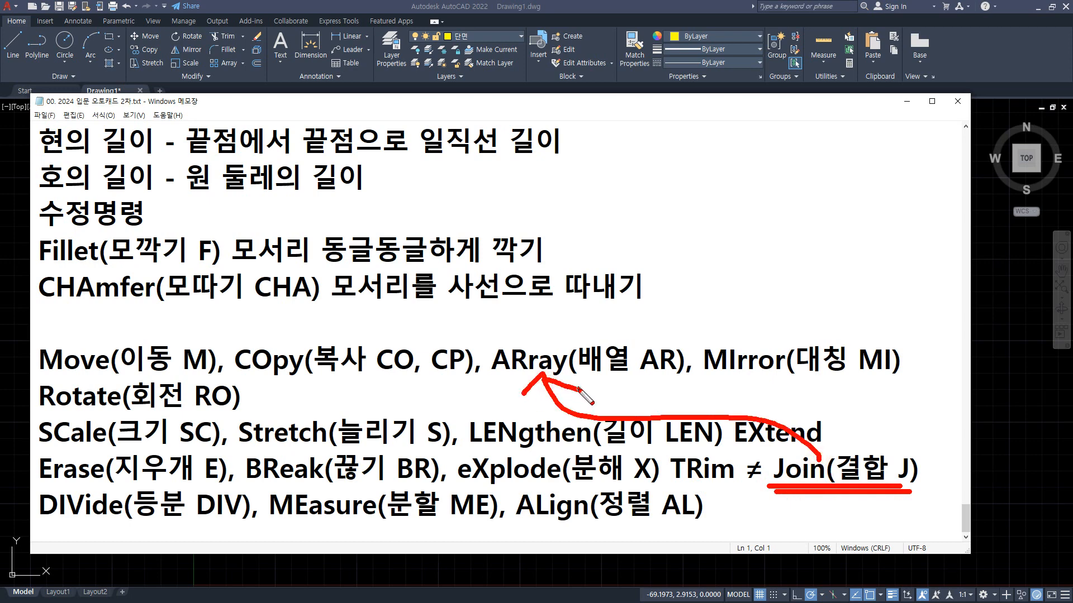
{"action": "key", "text": "Escape"}
{"action": "left_click_drag", "start_coordinate": [659, 104], "coordinate": [0, 126]}
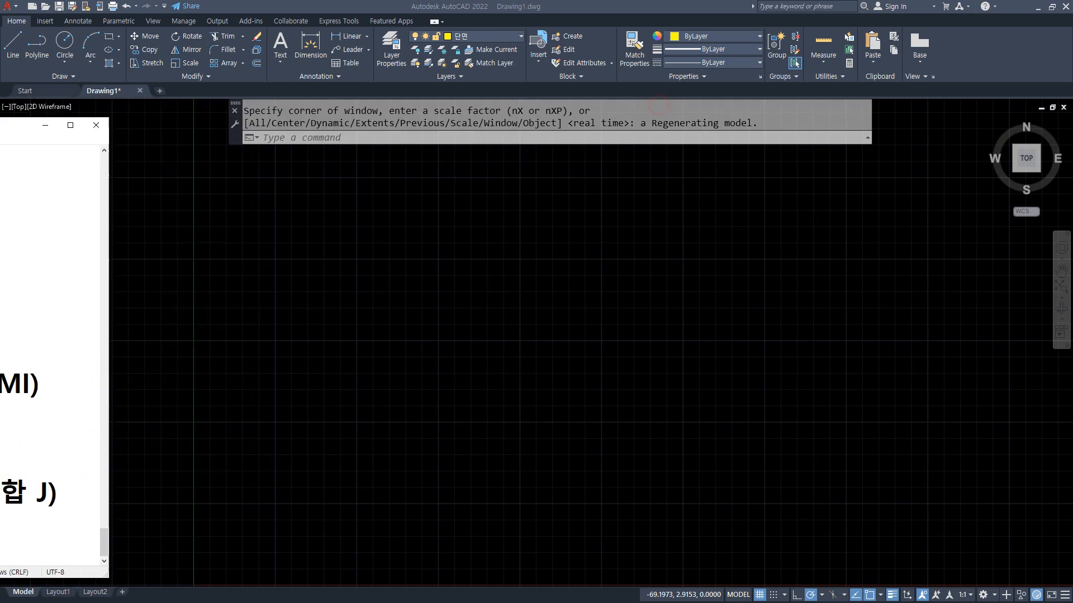
Draw a single horizontal practice line in an empty area of the drawing.
{"action": "left_click", "coordinate": [438, 293]}
{"action": "type", "text": "l"}
{"action": "key", "text": "Return"}
{"action": "left_click", "coordinate": [276, 249]}
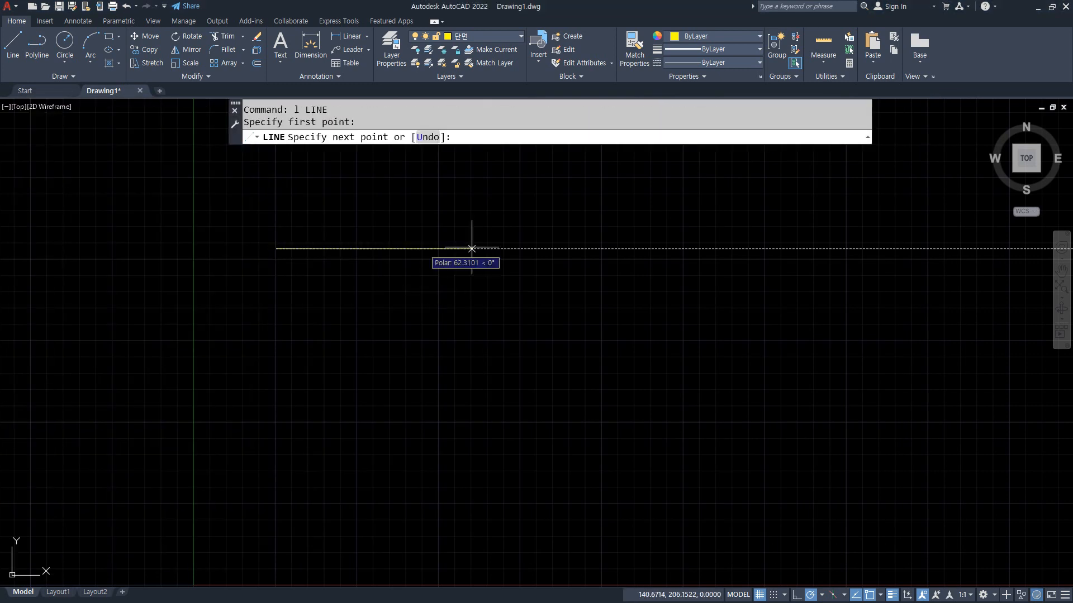
{"action": "left_click", "coordinate": [648, 249]}
{"action": "key", "text": "Return"}
Draw a V of two connected lines crossing the horizontal line, the first one running down at 300°.
{"action": "key", "text": "Return"}
{"action": "left_click", "coordinate": [346, 185]}
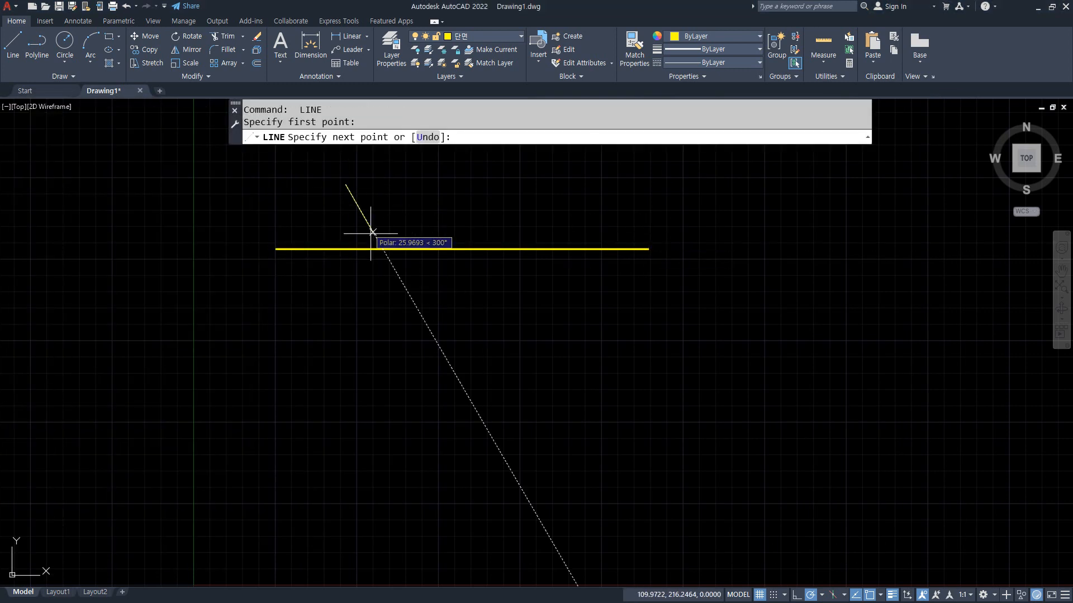
{"action": "left_click", "coordinate": [458, 380]}
{"action": "left_click", "coordinate": [521, 171]}
{"action": "key", "text": "Return"}
Trim the middle portion of the horizontal line between the two V lines.
{"action": "type", "text": "tr"}
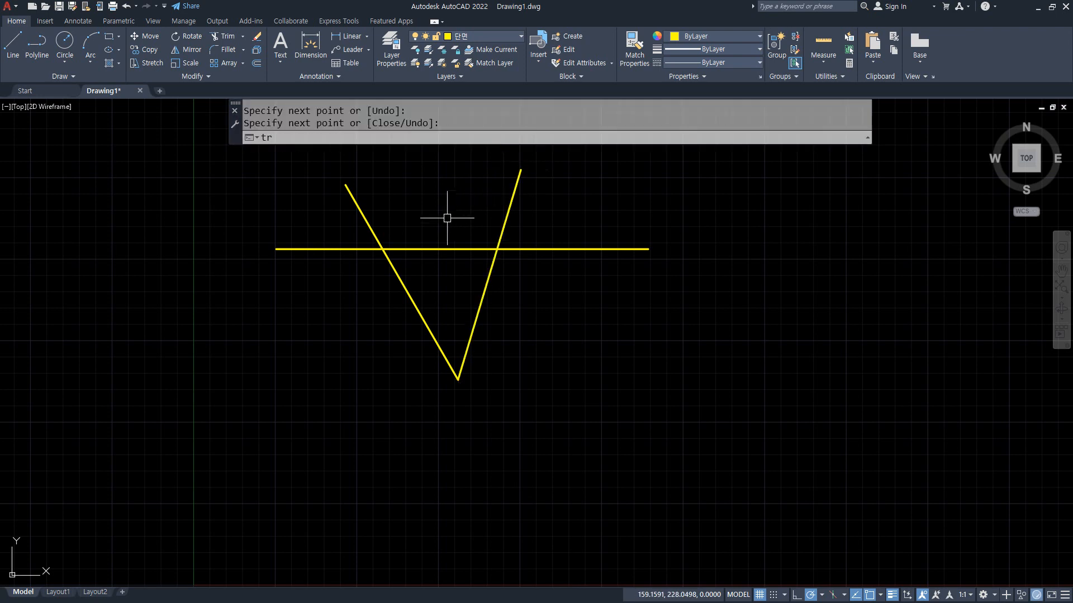
{"action": "key", "text": "Return"}
{"action": "left_click", "coordinate": [439, 211]}
{"action": "left_click", "coordinate": [436, 271]}
{"action": "key", "text": "Return"}
{"action": "key", "text": "Return"}
Erase the two V lines, keeping only the two separate horizontal segments.
{"action": "left_click", "coordinate": [538, 323]}
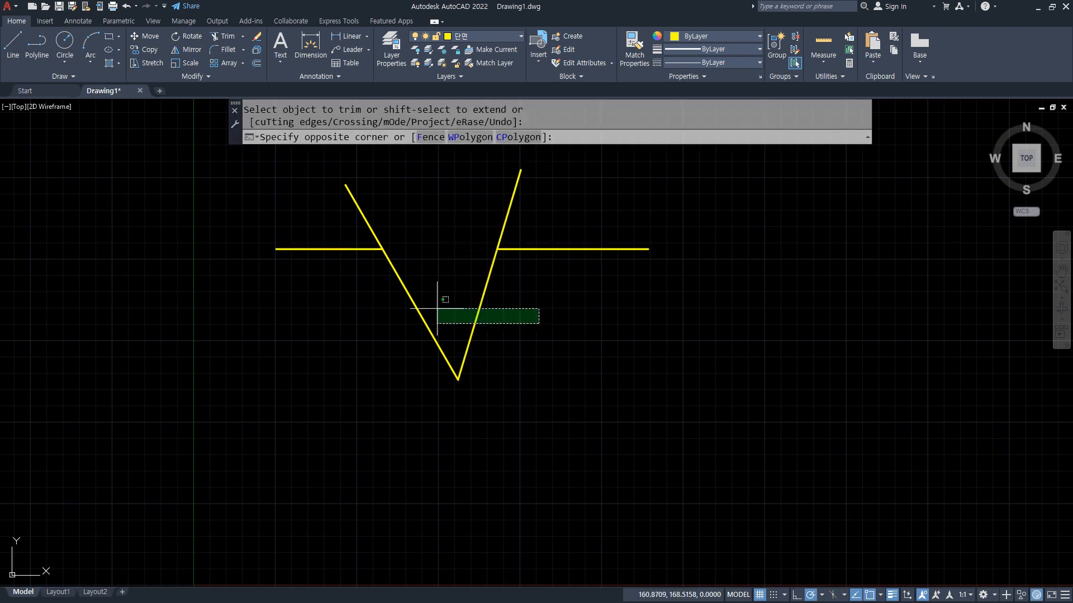
{"action": "left_click", "coordinate": [408, 304]}
{"action": "type", "text": "e"}
{"action": "key", "text": "Return"}
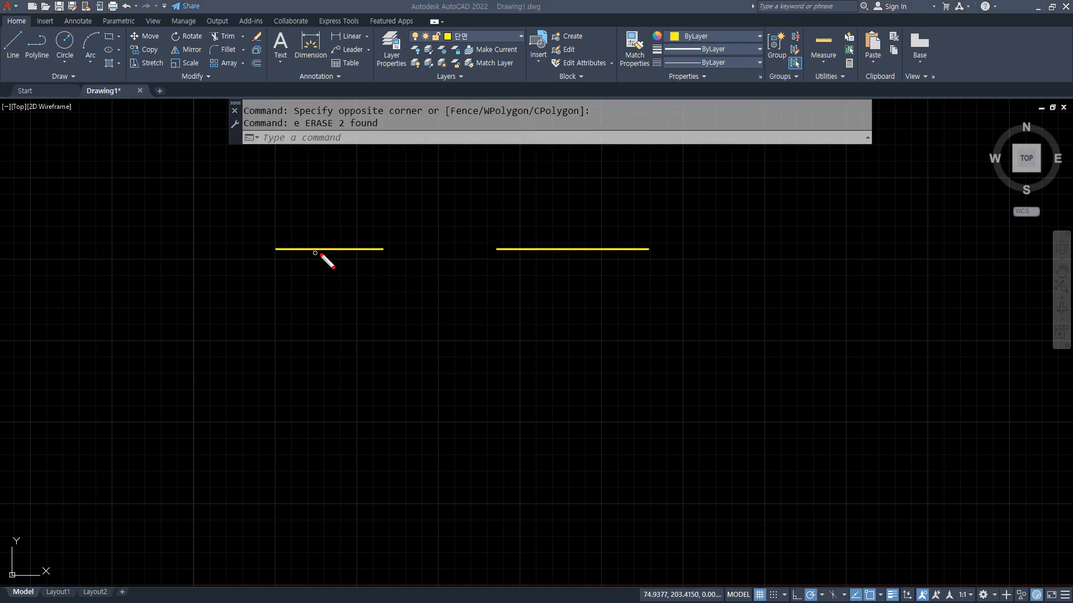
{"action": "mouse_move", "coordinate": [337, 262]}
{"action": "left_mouse_down"}
{"action": "mouse_move", "coordinate": [338, 239]}
{"action": "mouse_move", "coordinate": [335, 263]}
{"action": "left_mouse_up"}
{"action": "mouse_move", "coordinate": [603, 266]}
{"action": "left_mouse_down"}
{"action": "mouse_move", "coordinate": [574, 231]}
{"action": "mouse_move", "coordinate": [561, 255]}
{"action": "left_mouse_up"}
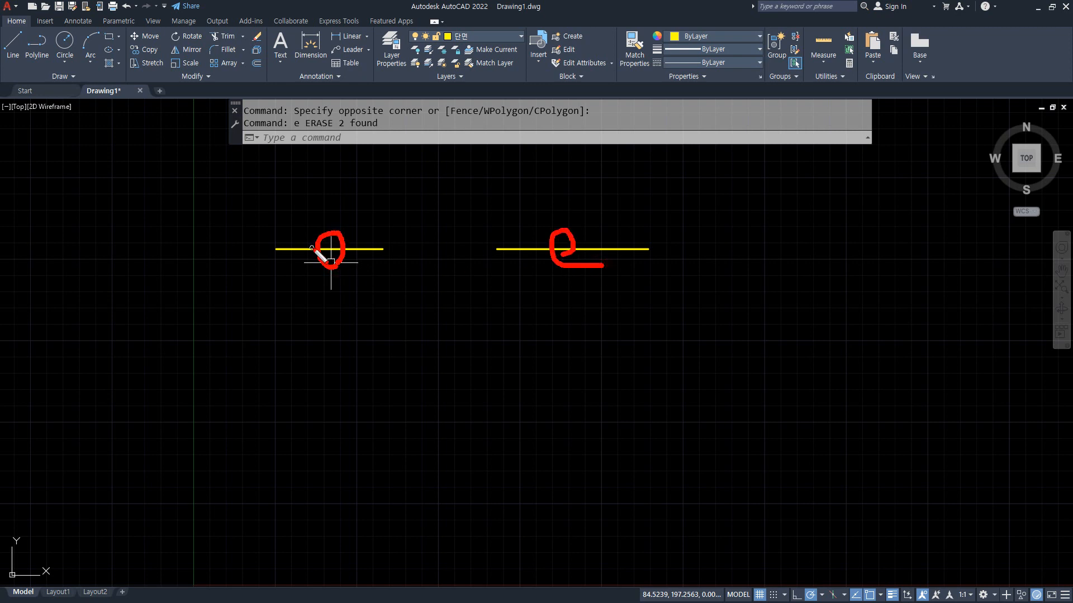
{"action": "left_click_drag", "start_coordinate": [252, 249], "coordinate": [725, 251]}
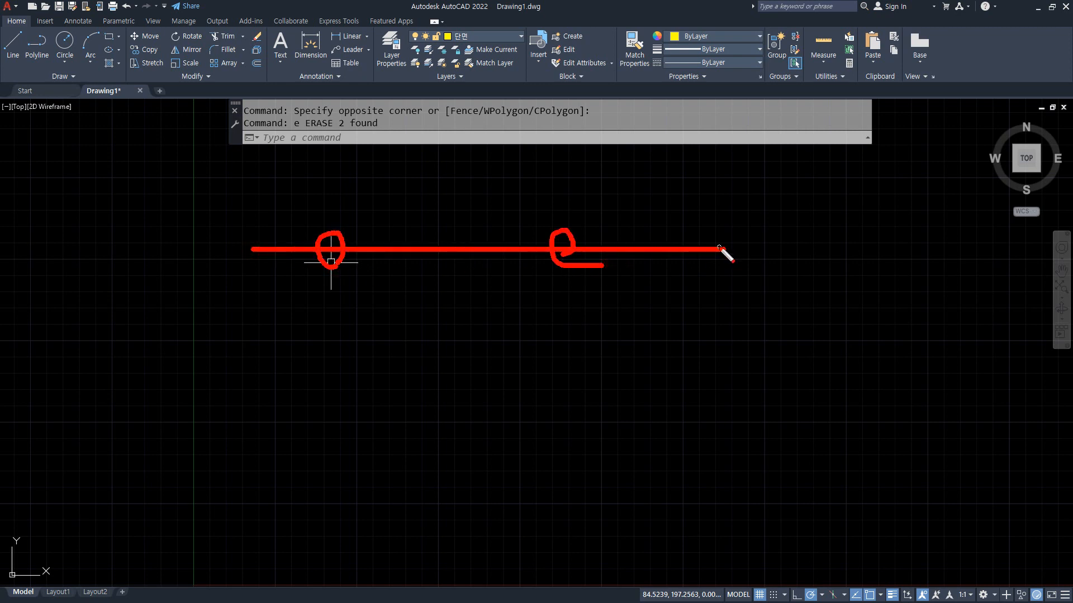
{"action": "key", "text": "Escape"}
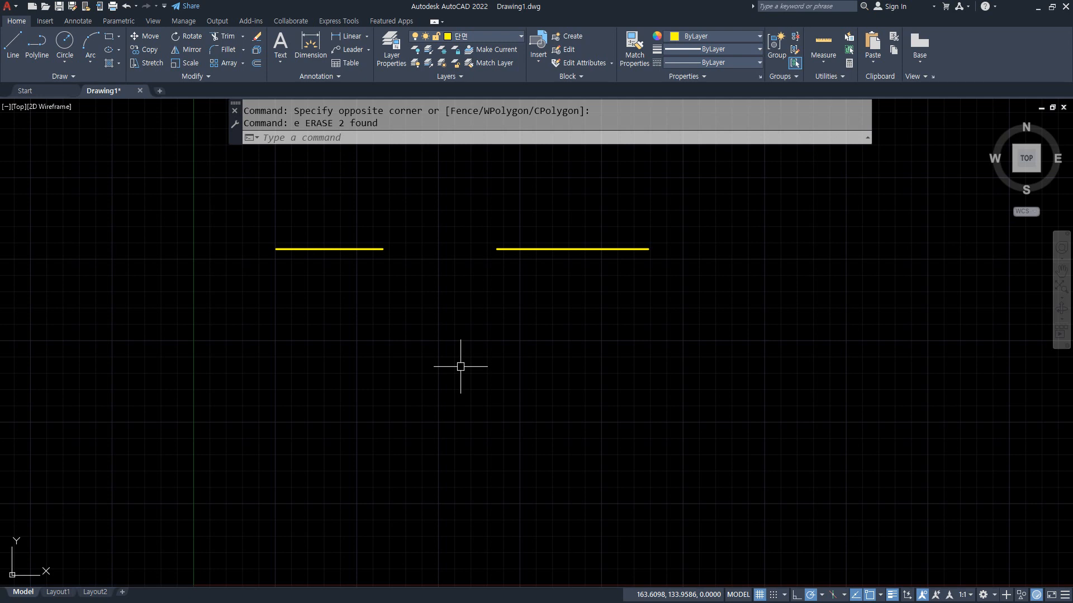
Move the right horizontal segment to the 중심 layer.
{"action": "left_click", "coordinate": [510, 249]}
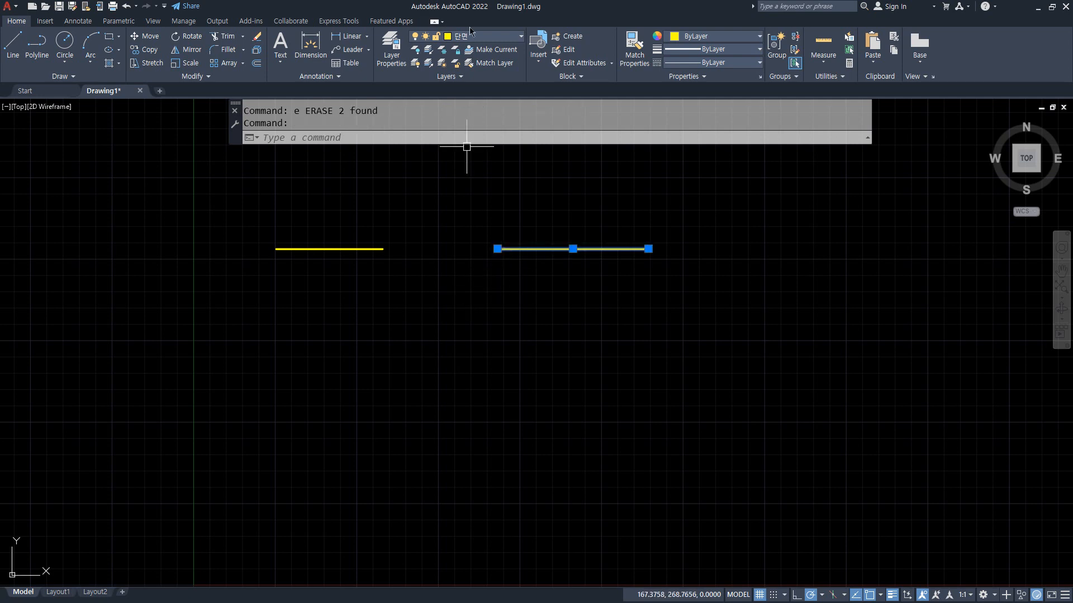
{"action": "left_click", "coordinate": [492, 40]}
{"action": "left_click", "coordinate": [469, 117]}
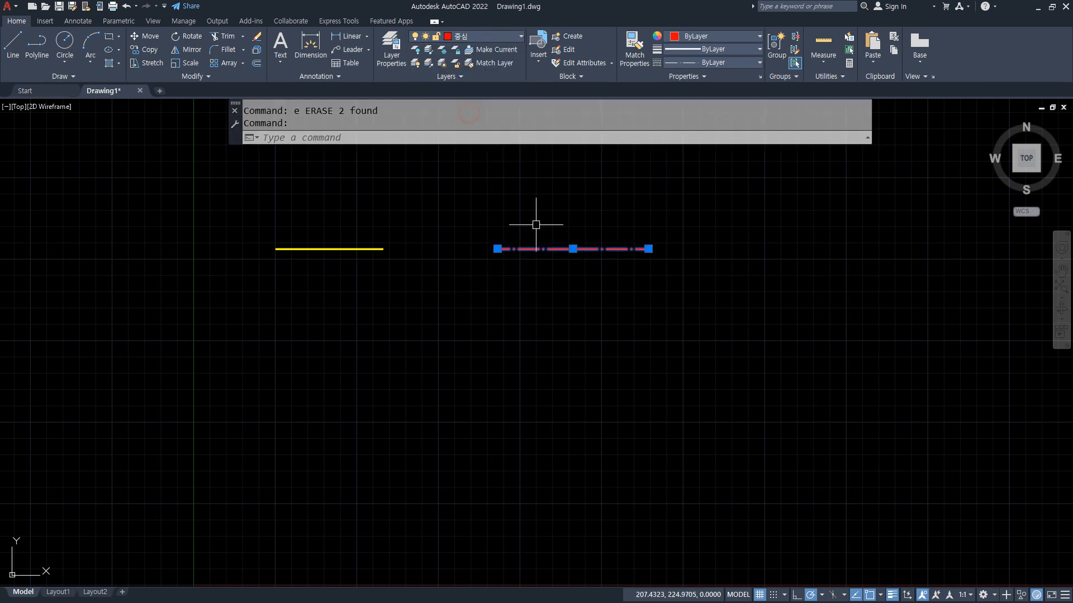
{"action": "scroll", "coordinate": [445, 239], "scroll_direction": "up", "scroll_amount": 2}
{"action": "middle_click_drag", "start_coordinate": [475, 312], "coordinate": [491, 398]}
{"action": "key", "text": "Escape"}
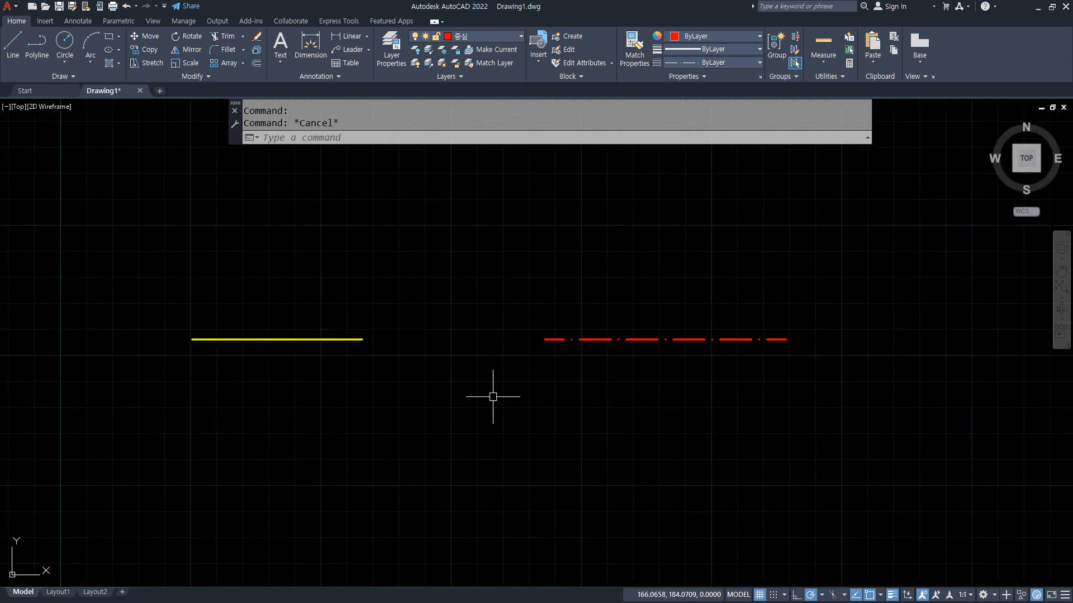
Try joining the two collinear segments with the yellow 단면 line as source, and undo the join.
{"action": "left_click_drag", "start_coordinate": [183, 341], "coordinate": [969, 341]}
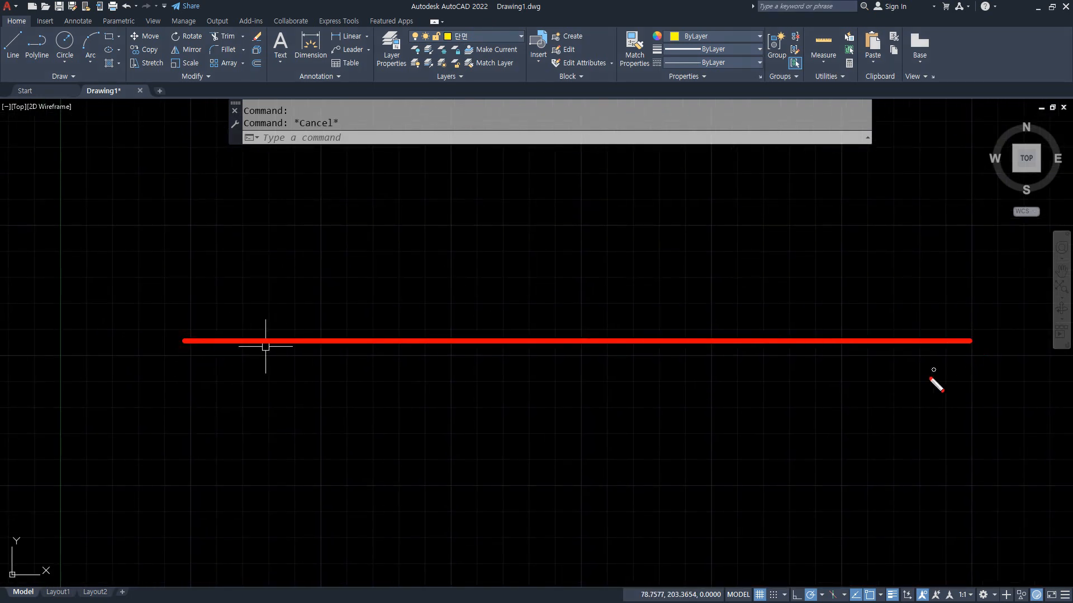
{"action": "key", "text": "Escape"}
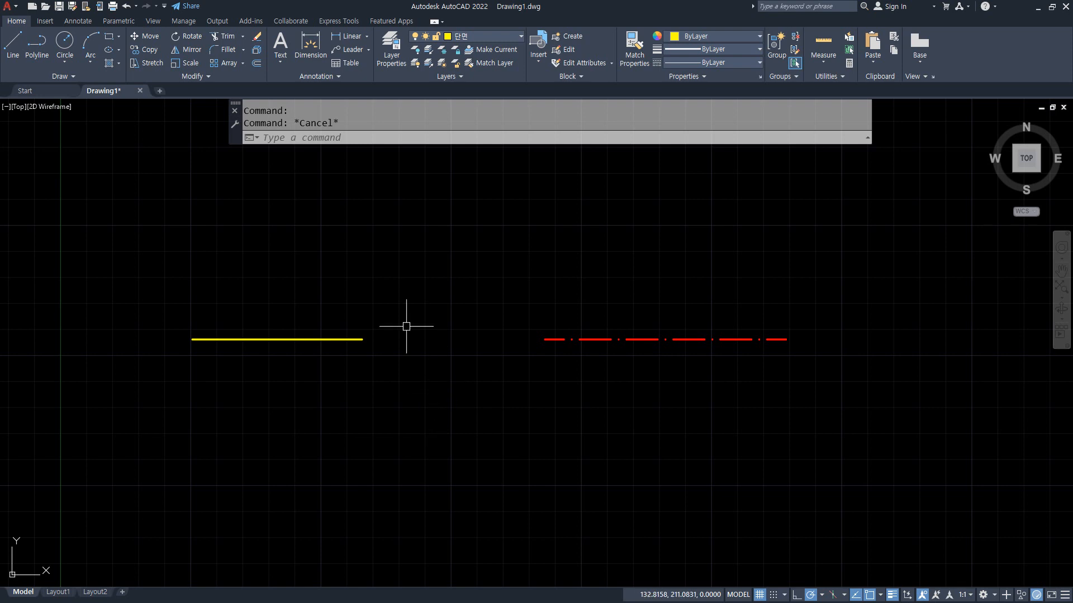
{"action": "type", "text": "j"}
{"action": "key", "text": "Return"}
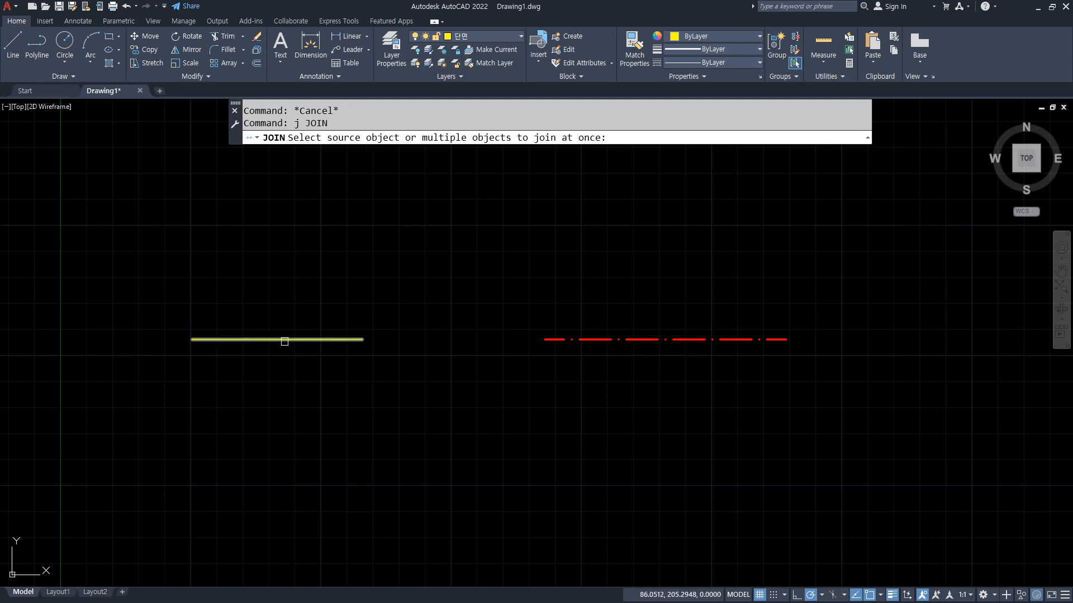
{"action": "left_click", "coordinate": [278, 338]}
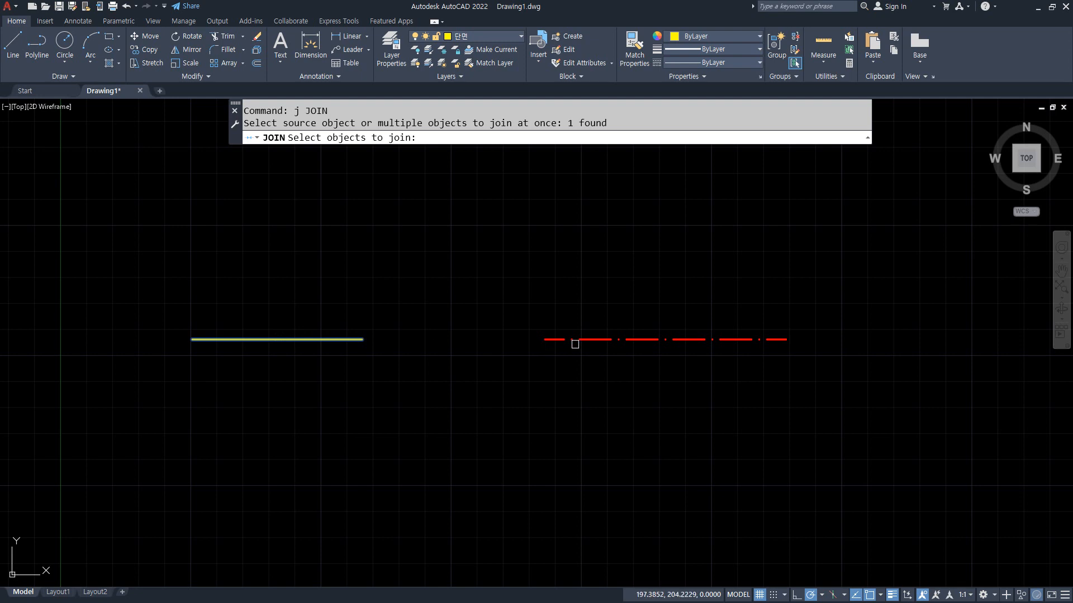
{"action": "left_click", "coordinate": [579, 339]}
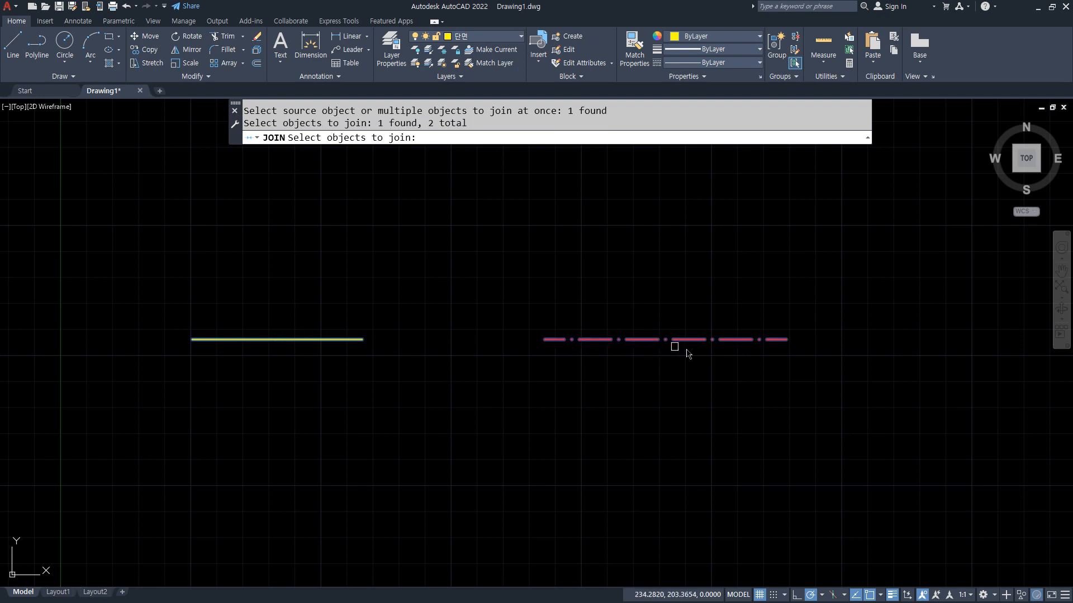
{"action": "mouse_move", "coordinate": [690, 362]}
{"action": "left_mouse_down"}
{"action": "mouse_move", "coordinate": [697, 334]}
{"action": "mouse_move", "coordinate": [689, 355]}
{"action": "left_mouse_up"}
{"action": "mouse_move", "coordinate": [677, 338]}
{"action": "left_mouse_down"}
{"action": "mouse_move", "coordinate": [551, 261]}
{"action": "mouse_move", "coordinate": [277, 335]}
{"action": "mouse_move", "coordinate": [326, 311]}
{"action": "left_mouse_up"}
{"action": "key", "text": "Escape"}
{"action": "key", "text": "Return"}
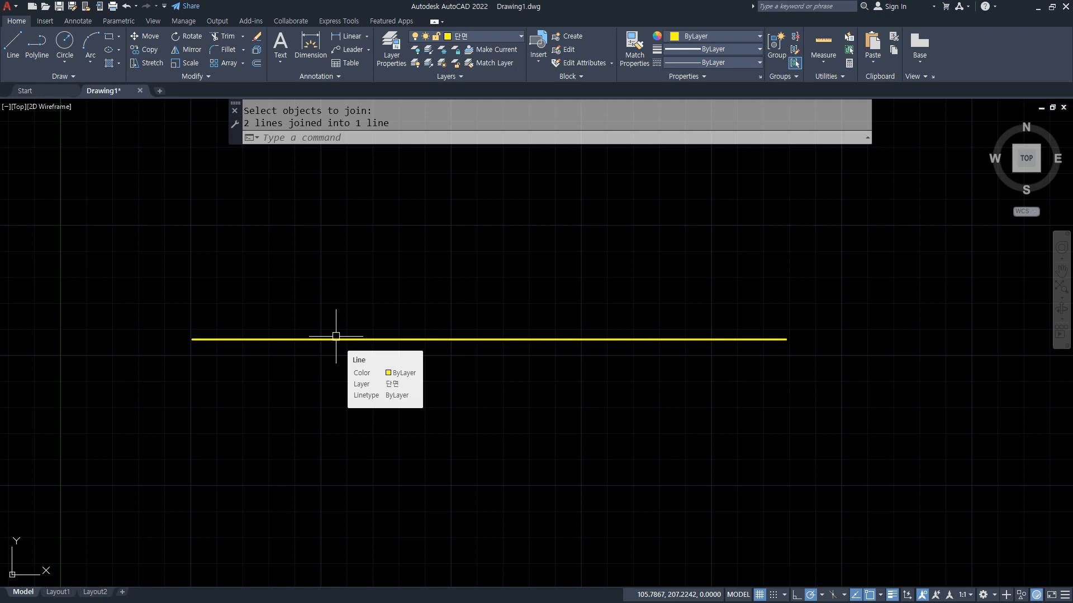
{"action": "key", "text": "ctrl+z"}
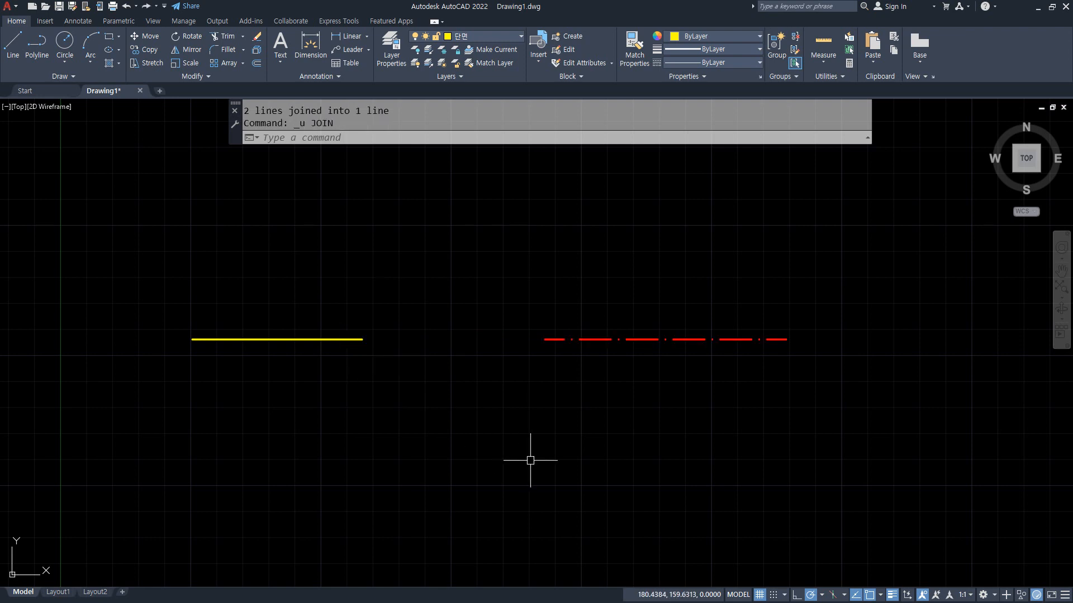
Try joining the segments with the red 중심 line picked first as source, and undo that join.
{"action": "type", "text": "j"}
{"action": "key", "text": "Return"}
{"action": "left_click", "coordinate": [630, 339]}
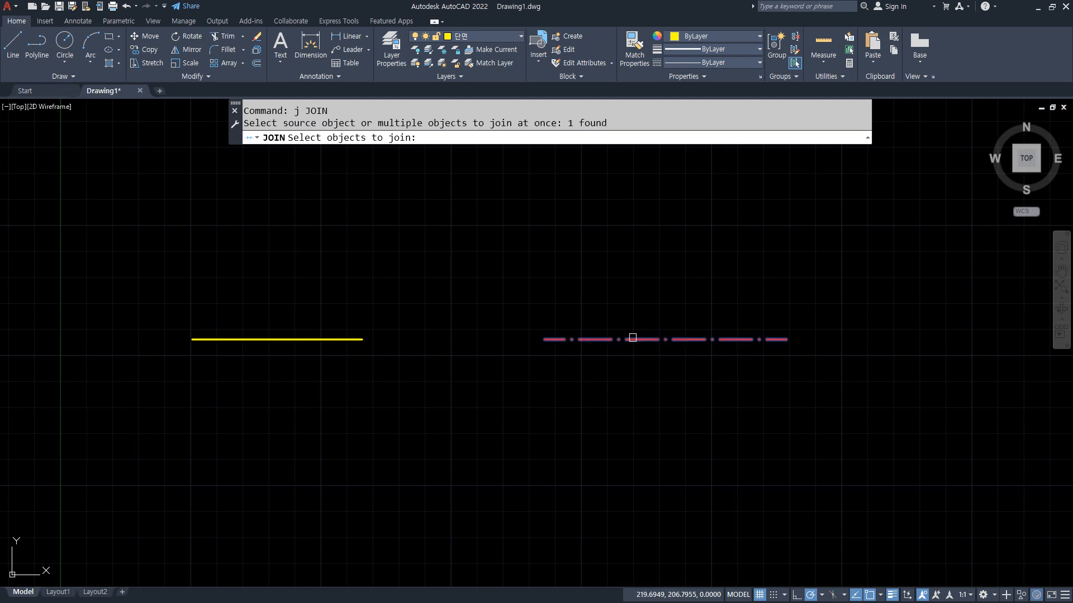
{"action": "left_click", "coordinate": [299, 338]}
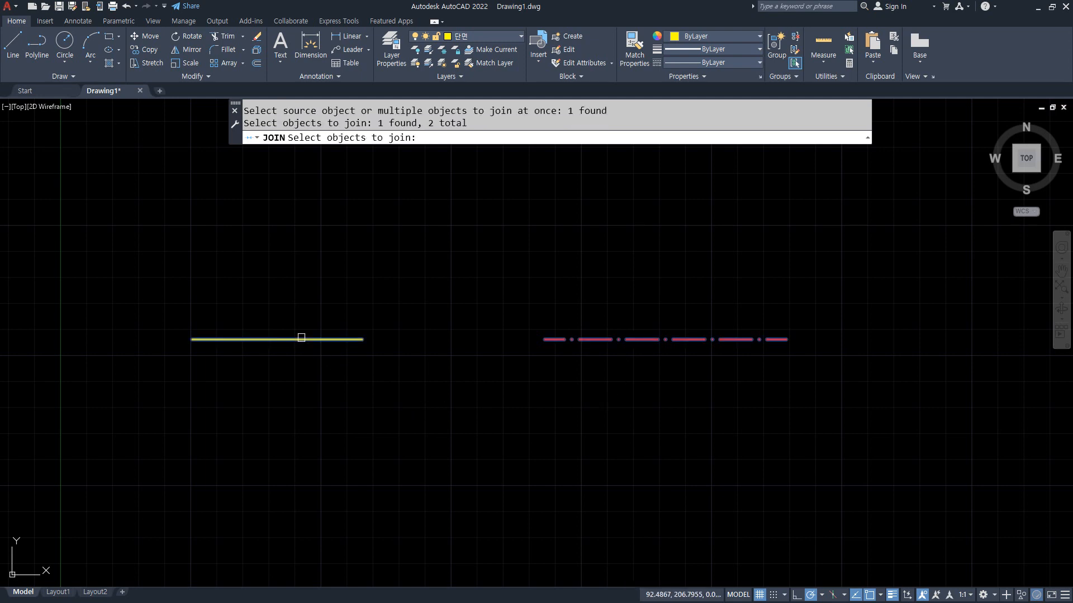
{"action": "key", "text": "Return"}
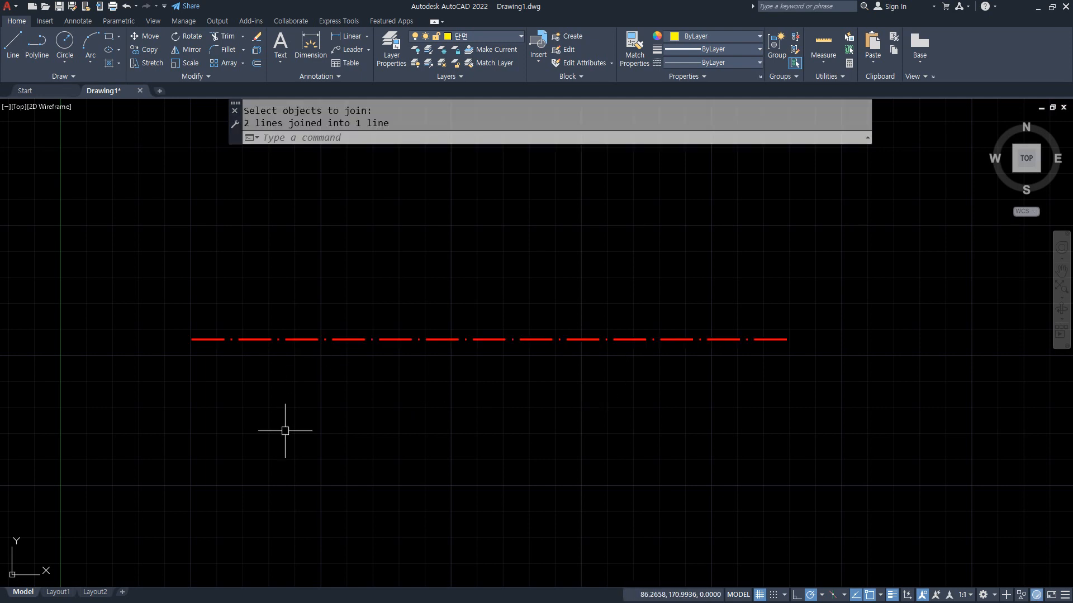
{"action": "key", "text": "ctrl+z"}
Join the two segments into one line, picking the yellow 단면 segment before the red 중심 segment.
{"action": "type", "text": "J"}
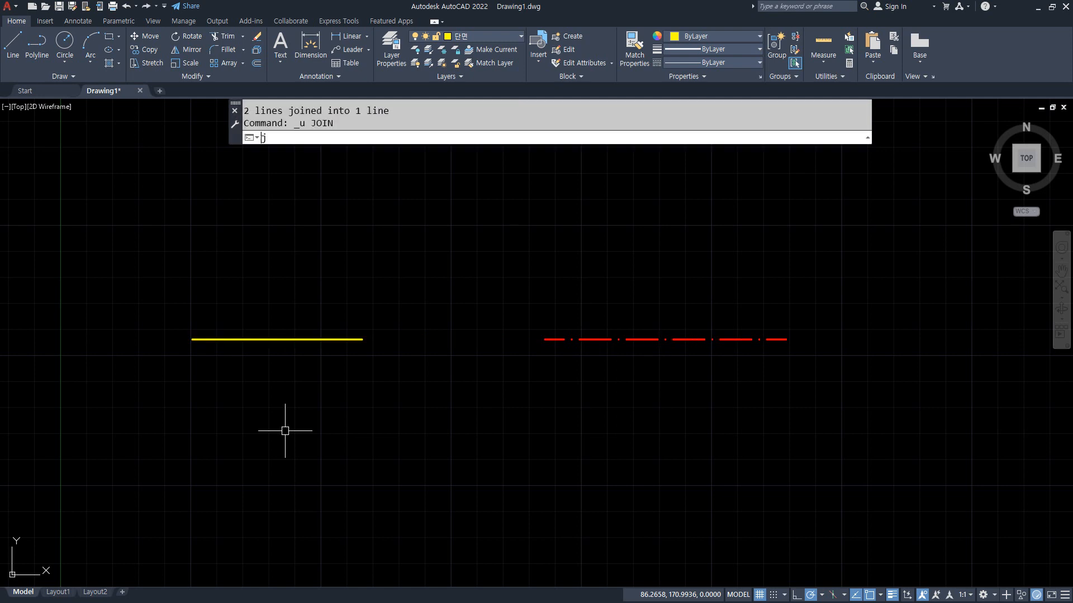
{"action": "key", "text": "Return"}
{"action": "left_click", "coordinate": [288, 339]}
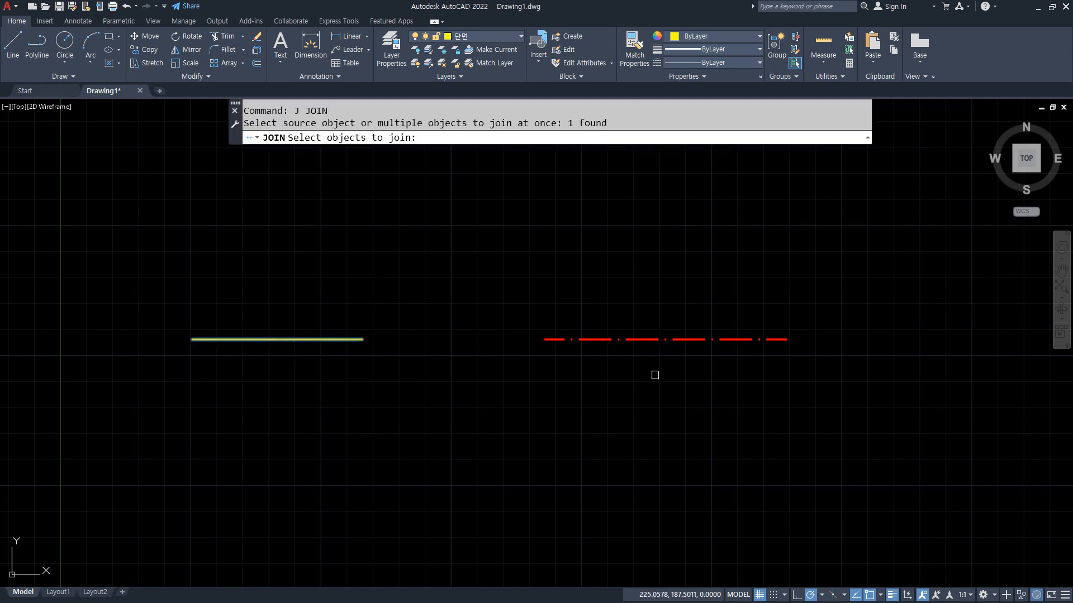
{"action": "left_click", "coordinate": [659, 340]}
{"action": "key", "text": "Return"}
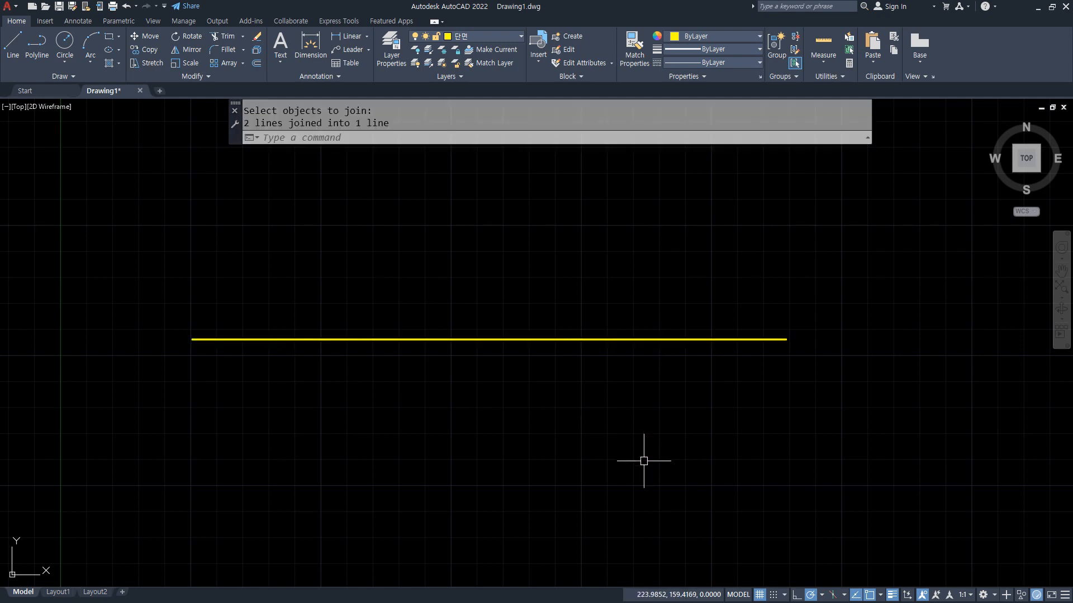
Undo the last join of the yellow and red segments.
{"action": "key", "text": "ctrl+z"}
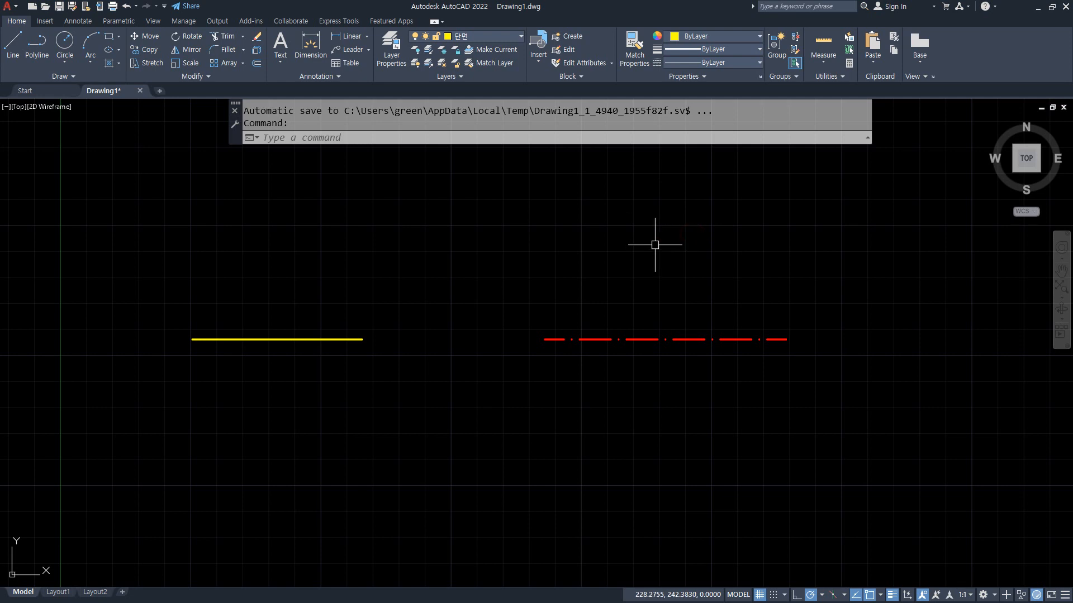
Try joining the yellow and red segments by selecting both with one crossing window, and undo the join.
{"action": "type", "text": "j"}
{"action": "key", "text": "Return"}
{"action": "left_click", "coordinate": [642, 210]}
{"action": "left_click", "coordinate": [254, 456]}
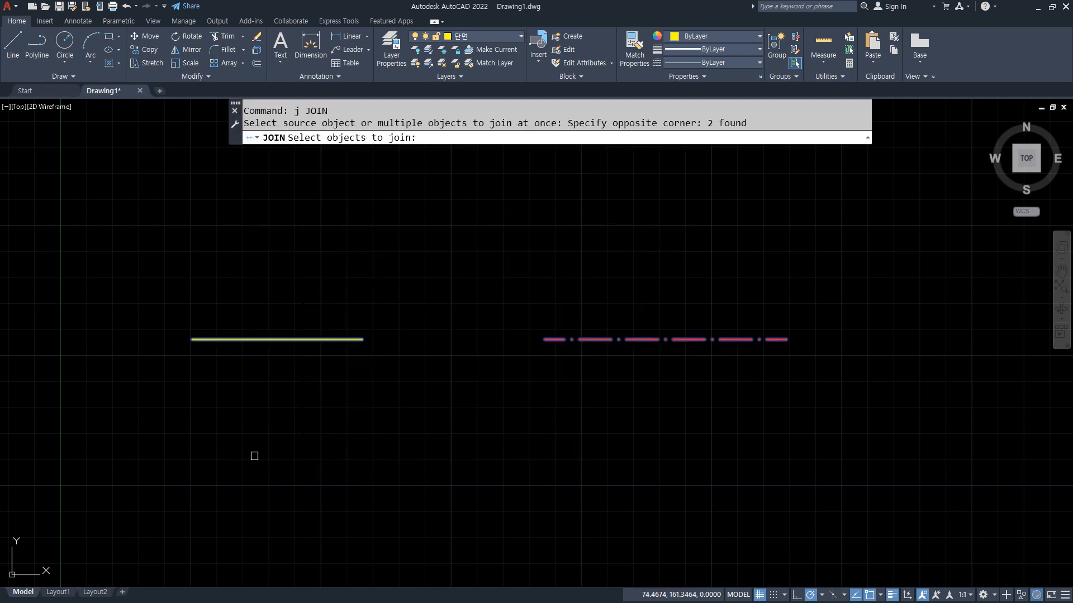
{"action": "key", "text": "Return"}
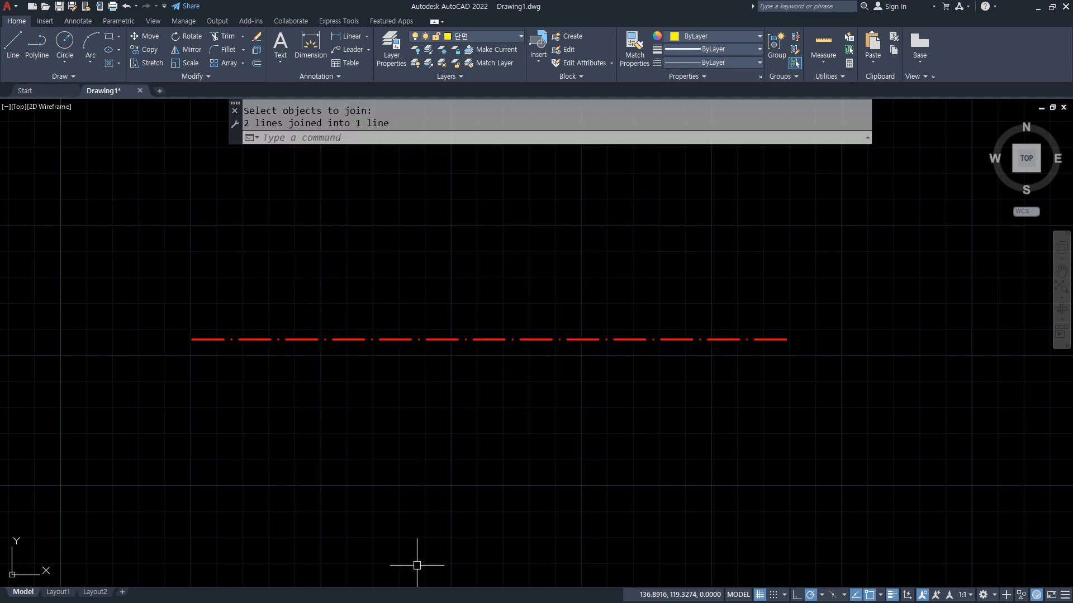
{"action": "key", "text": "ctrl+z"}
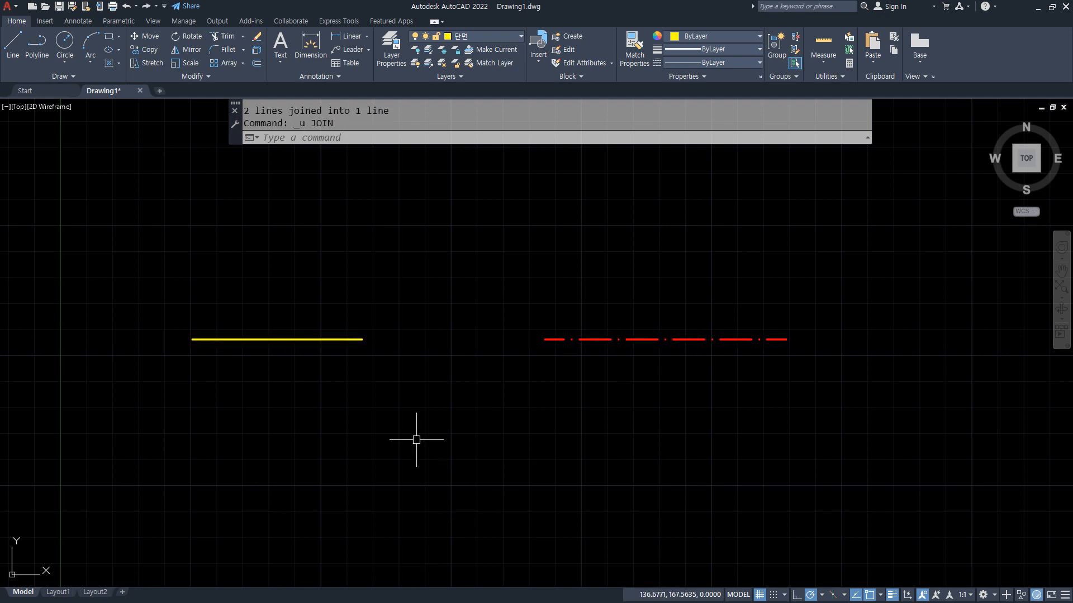
Copy the yellow segment horizontally to the far side of the red segment, leaving a gap and keeping all three collinear.
{"action": "type", "text": "cp"}
{"action": "key", "text": "Return"}
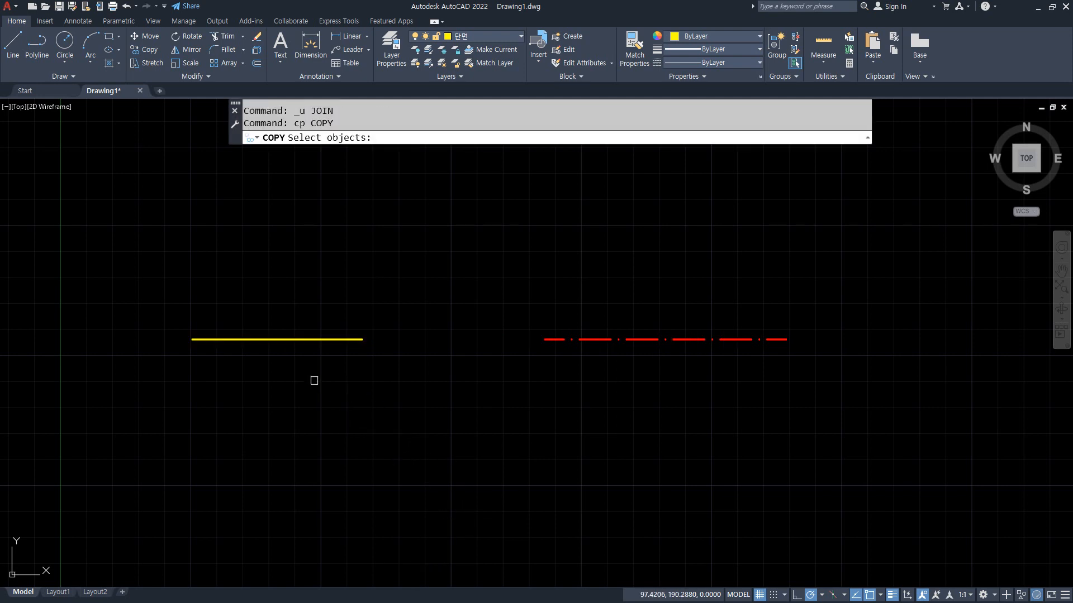
{"action": "left_click", "coordinate": [301, 334]}
{"action": "left_click", "coordinate": [274, 355]}
{"action": "key", "text": "Return"}
{"action": "left_click", "coordinate": [241, 296]}
{"action": "middle_click_drag", "start_coordinate": [767, 288], "coordinate": [607, 285]}
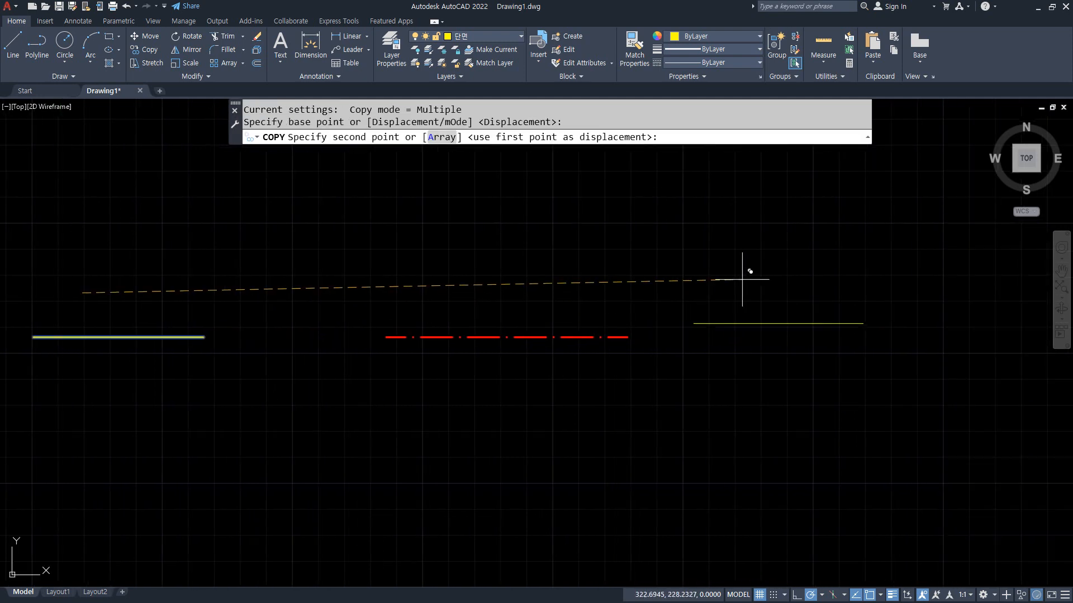
{"action": "left_click", "coordinate": [841, 293]}
{"action": "key", "text": "Return"}
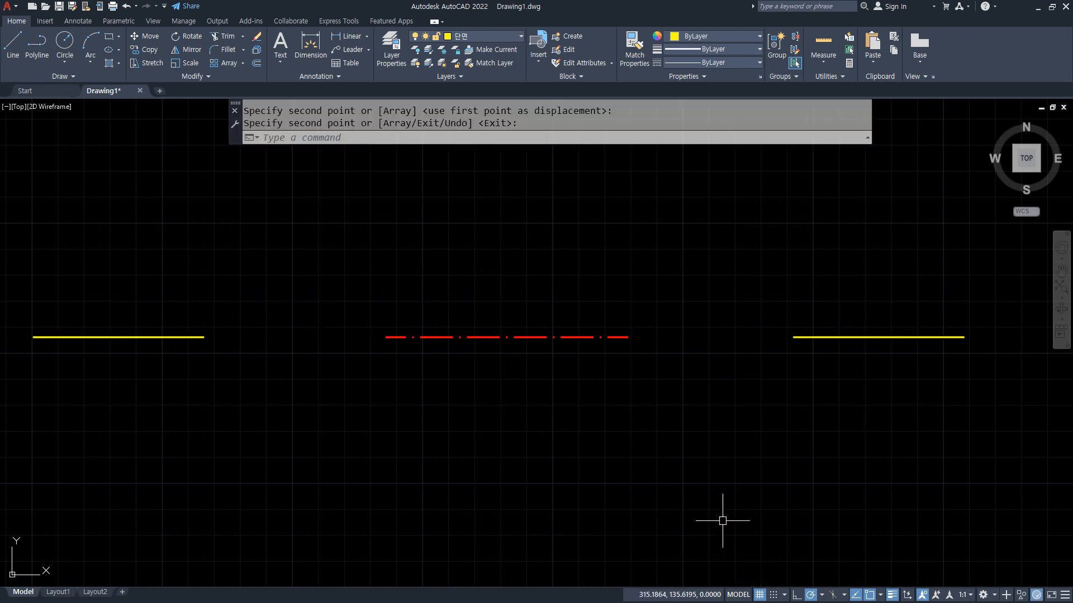
Try joining the red segment with the copied yellow segment in one crossing selection, and undo the join.
{"action": "type", "text": "j"}
{"action": "key", "text": "Return"}
{"action": "left_click", "coordinate": [854, 279]}
{"action": "key", "text": "Return"}
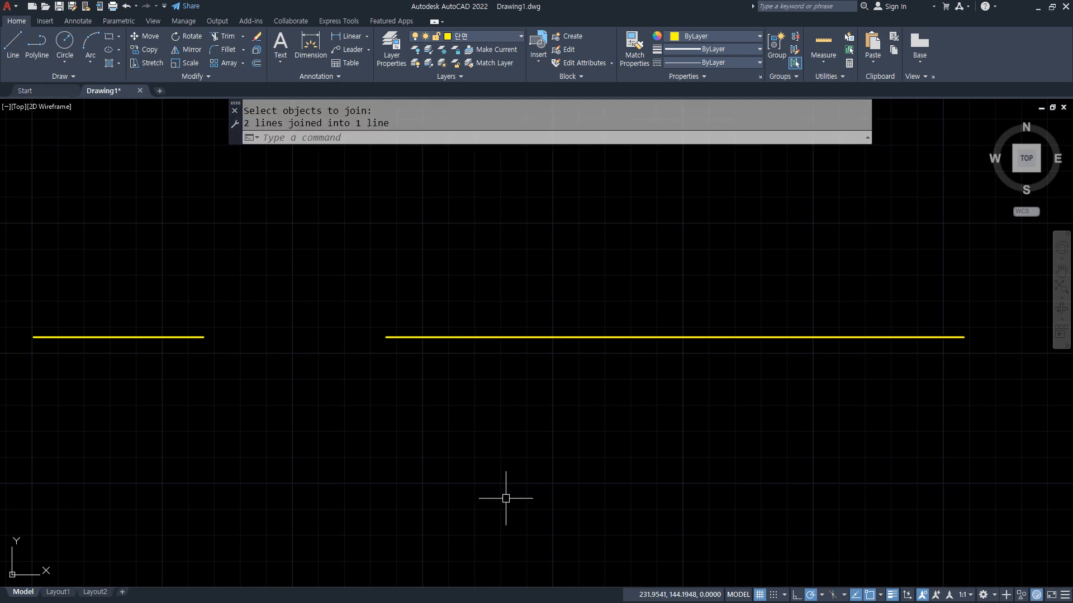
{"action": "key", "text": "ctrl+z"}
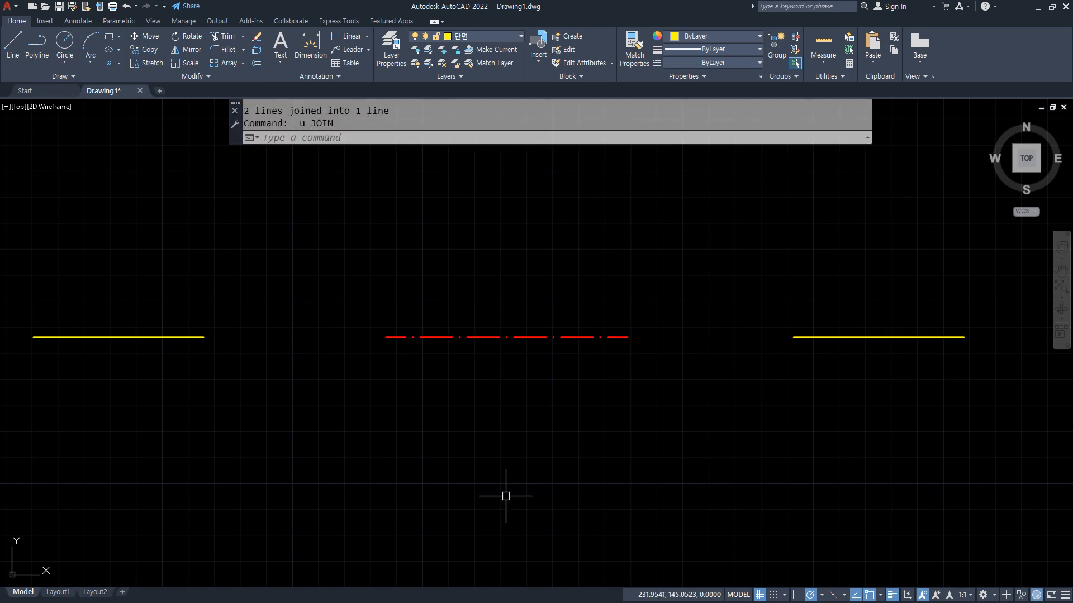
Try joining all three segments with the left yellow line as source, adding the red and right yellow ones, and undo the join.
{"action": "type", "text": "j"}
{"action": "key", "text": "Return"}
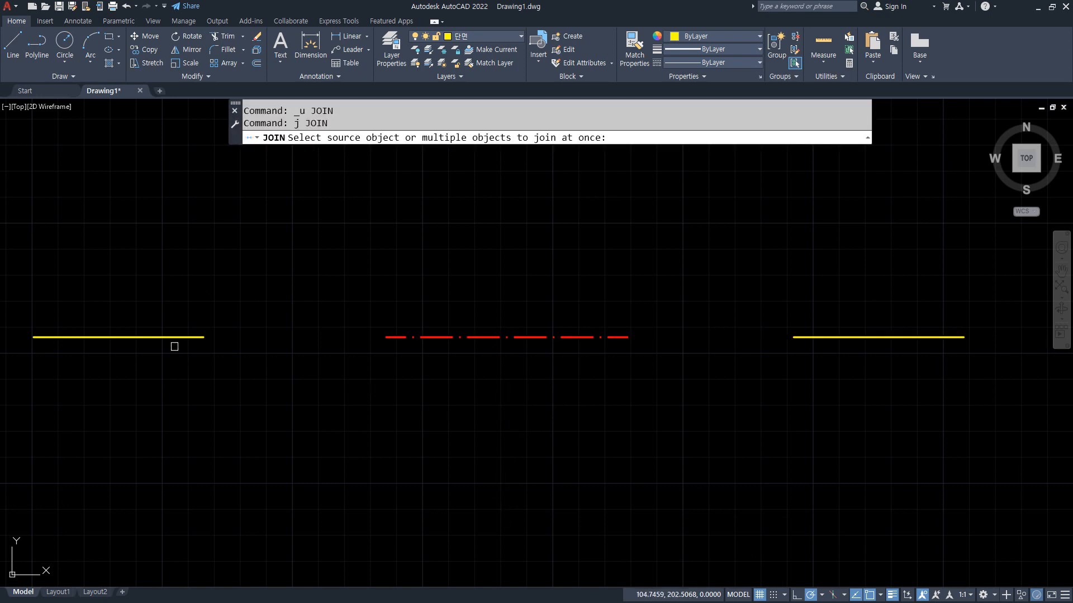
{"action": "left_click", "coordinate": [172, 337]}
{"action": "left_click", "coordinate": [793, 230]}
{"action": "left_click", "coordinate": [630, 400]}
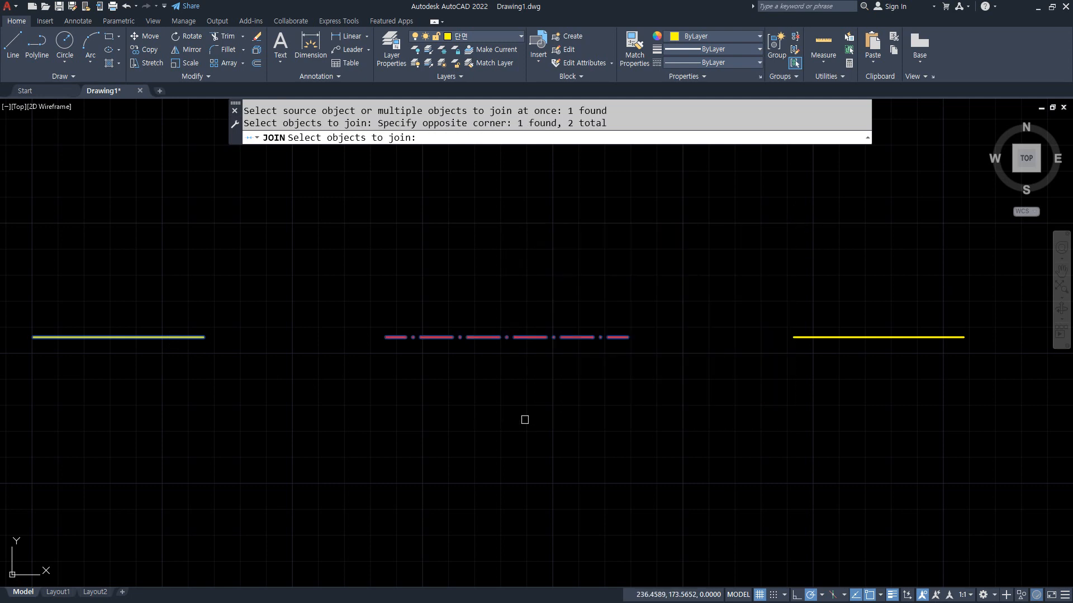
{"action": "left_click", "coordinate": [945, 279]}
{"action": "left_click", "coordinate": [886, 344]}
{"action": "key", "text": "Return"}
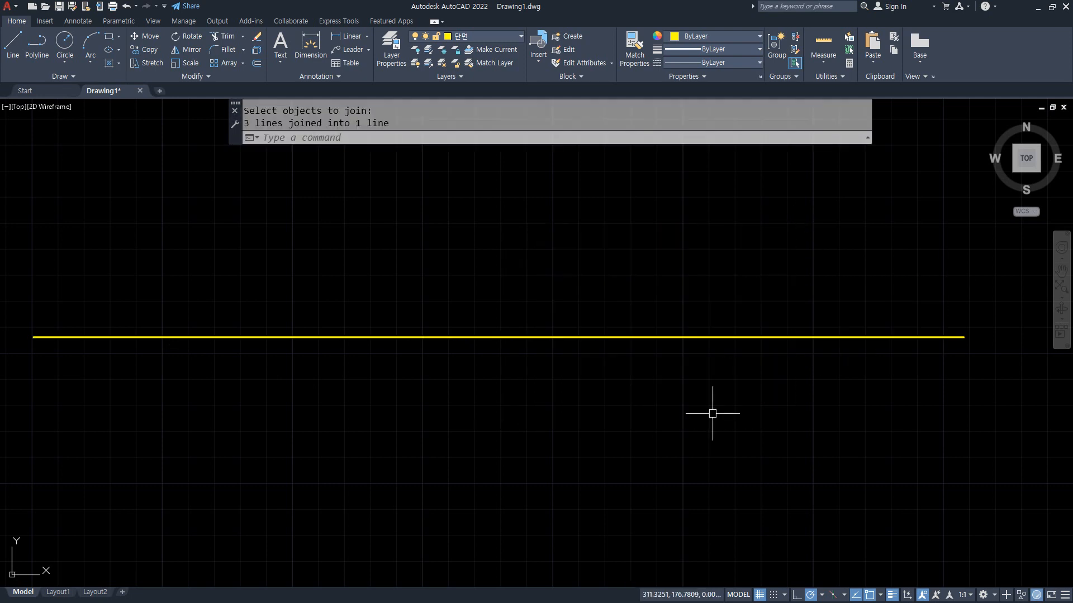
{"action": "key", "text": "ctrl+z"}
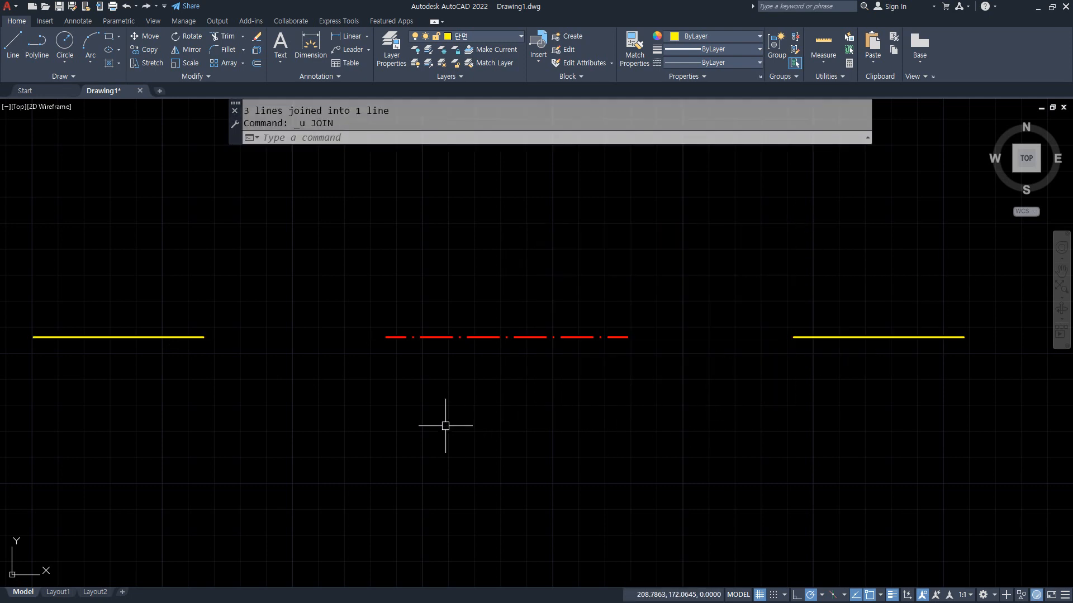
Try joining the left yellow and red segments by enclosing both in a selection window, and undo the join.
{"action": "type", "text": "j"}
{"action": "key", "text": "Return"}
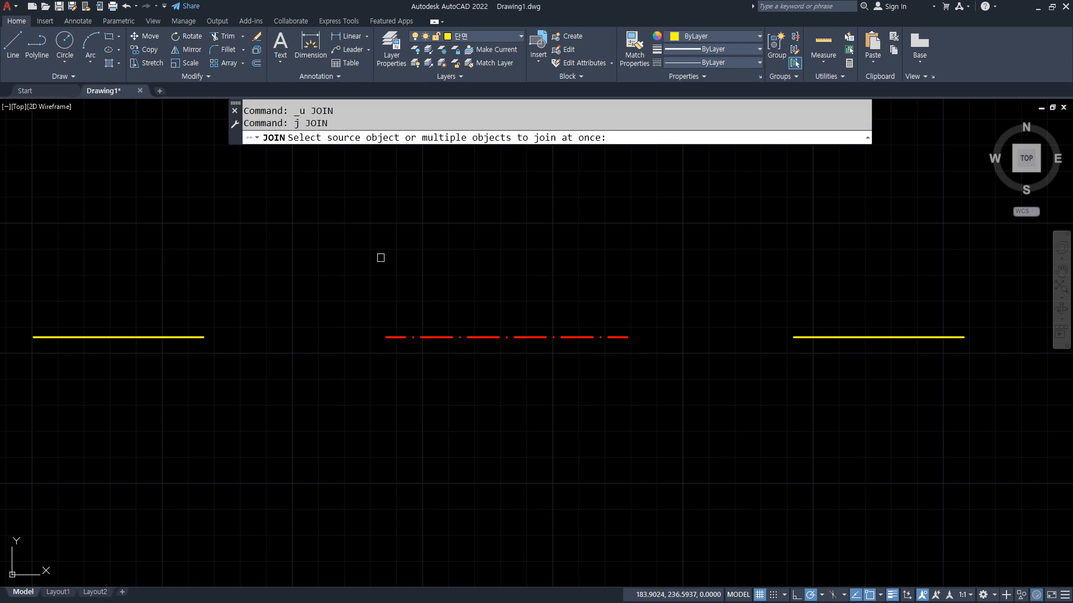
{"action": "scroll", "coordinate": [516, 232], "scroll_direction": "down", "scroll_amount": 2}
{"action": "left_click", "coordinate": [67, 151]}
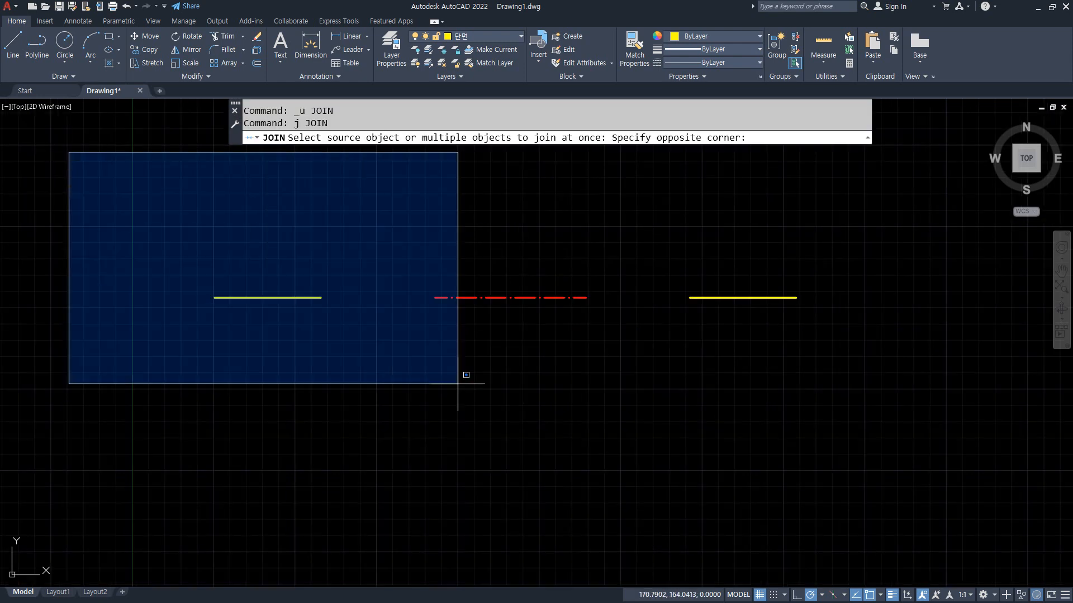
{"action": "left_click", "coordinate": [653, 454]}
{"action": "key", "text": "Return"}
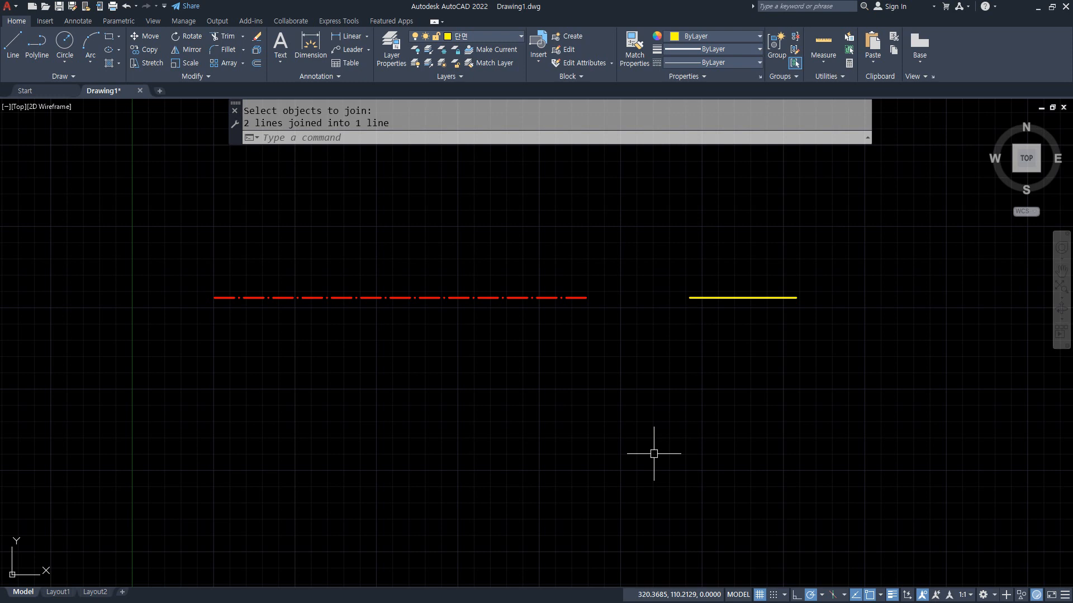
{"action": "key", "text": "ctrl+z"}
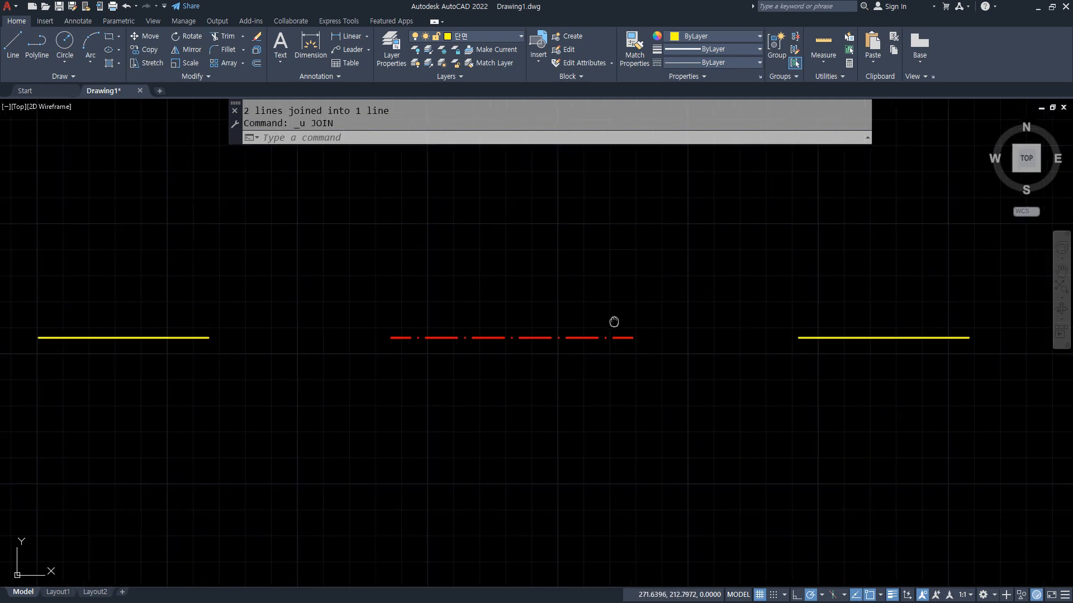
{"action": "middle_click_drag", "start_coordinate": [614, 321], "coordinate": [706, 328]}
{"action": "type", "text": "f"}
{"action": "key", "text": "Return"}
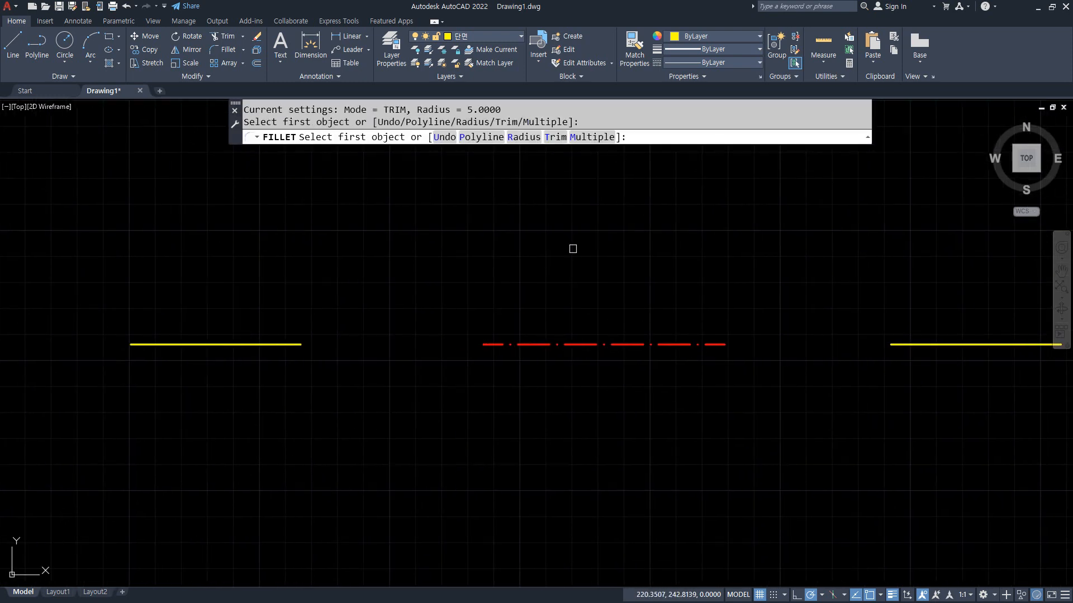
{"action": "key", "text": "Escape"}
Try joining the left yellow segment and the red segment with a crossing window over their facing ends, and undo the join.
{"action": "type", "text": "j"}
{"action": "key", "text": "Return"}
{"action": "left_click", "coordinate": [580, 209]}
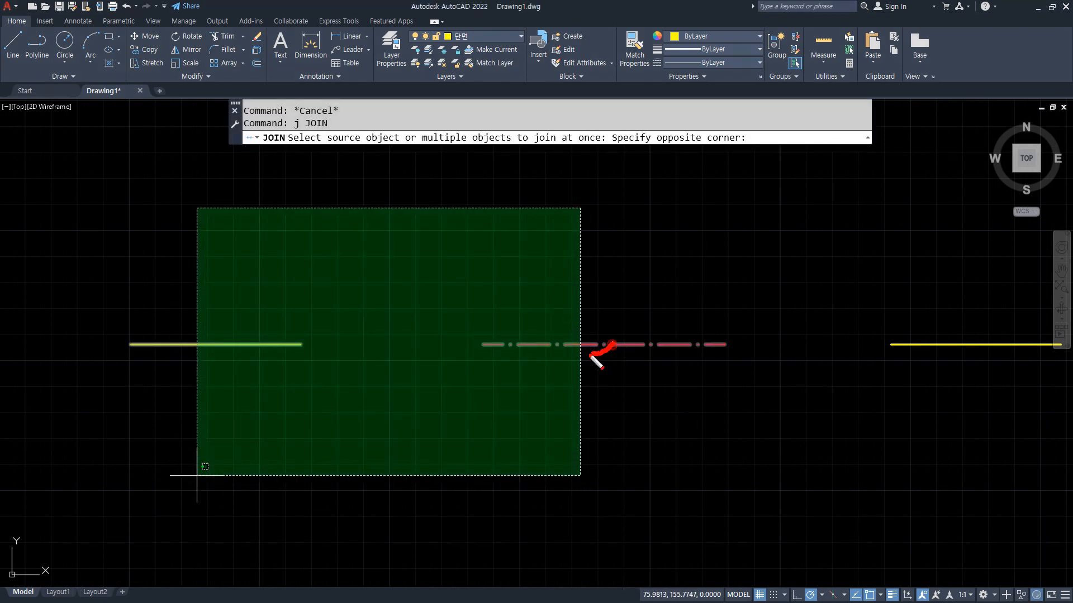
{"action": "mouse_move", "coordinate": [606, 342]}
{"action": "left_mouse_down"}
{"action": "mouse_move", "coordinate": [264, 335]}
{"action": "mouse_move", "coordinate": [276, 349]}
{"action": "left_mouse_up"}
{"action": "key", "text": "Escape"}
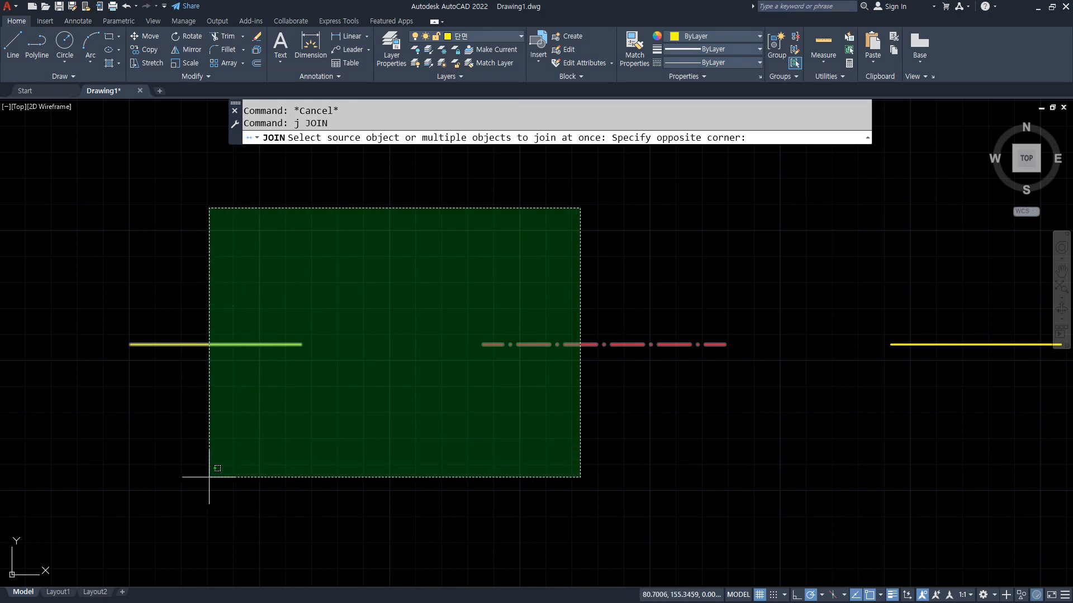
{"action": "left_click", "coordinate": [210, 476]}
{"action": "key", "text": "Return"}
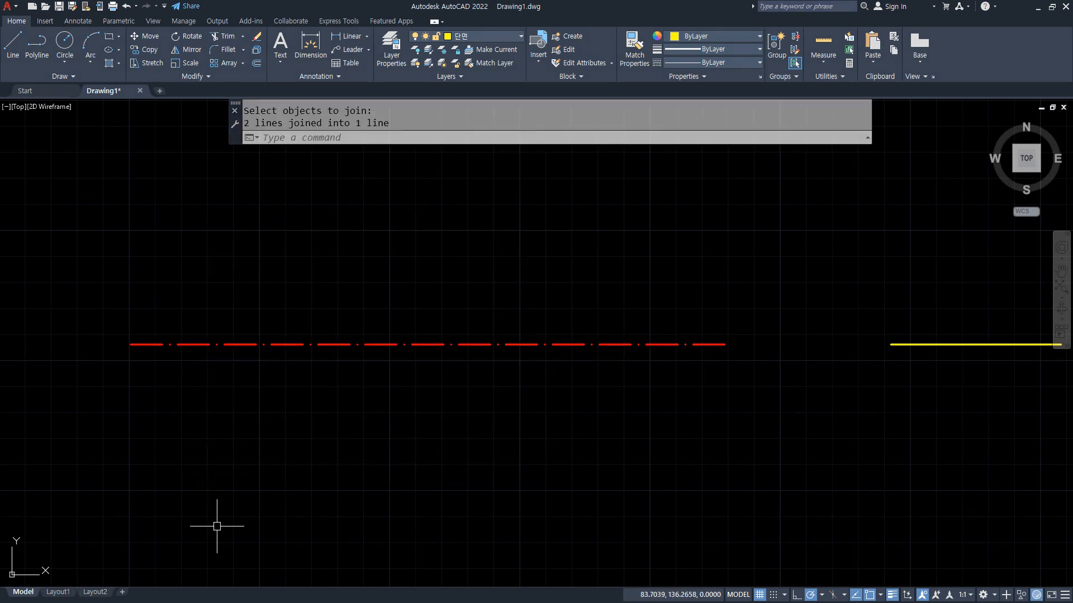
{"action": "key", "text": "ctrl+z"}
Try joining all three collinear segments selected together with one crossing window, and undo the join.
{"action": "left_click", "coordinate": [987, 248]}
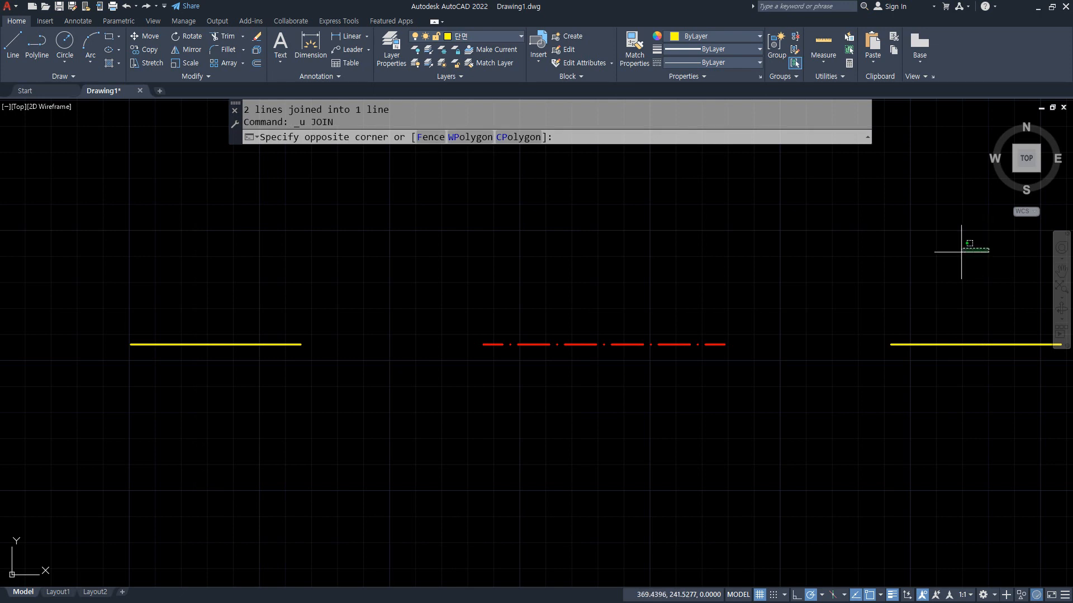
{"action": "key", "text": "Escape"}
{"action": "key", "text": "Escape"}
{"action": "type", "text": "j"}
{"action": "key", "text": "Return"}
{"action": "left_click", "coordinate": [970, 233]}
{"action": "left_click", "coordinate": [238, 503]}
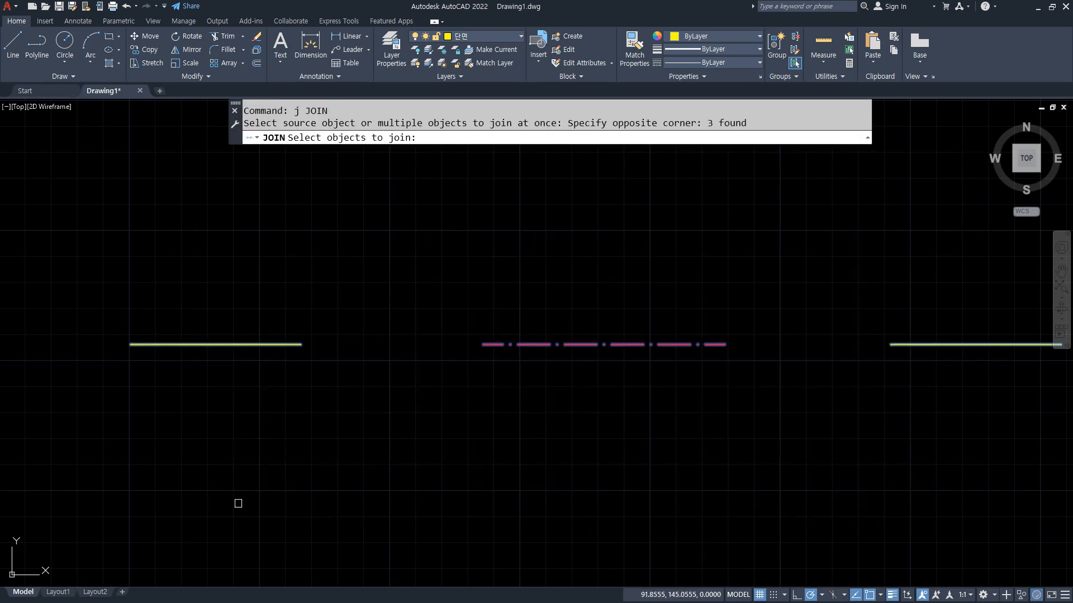
{"action": "key", "text": "Return"}
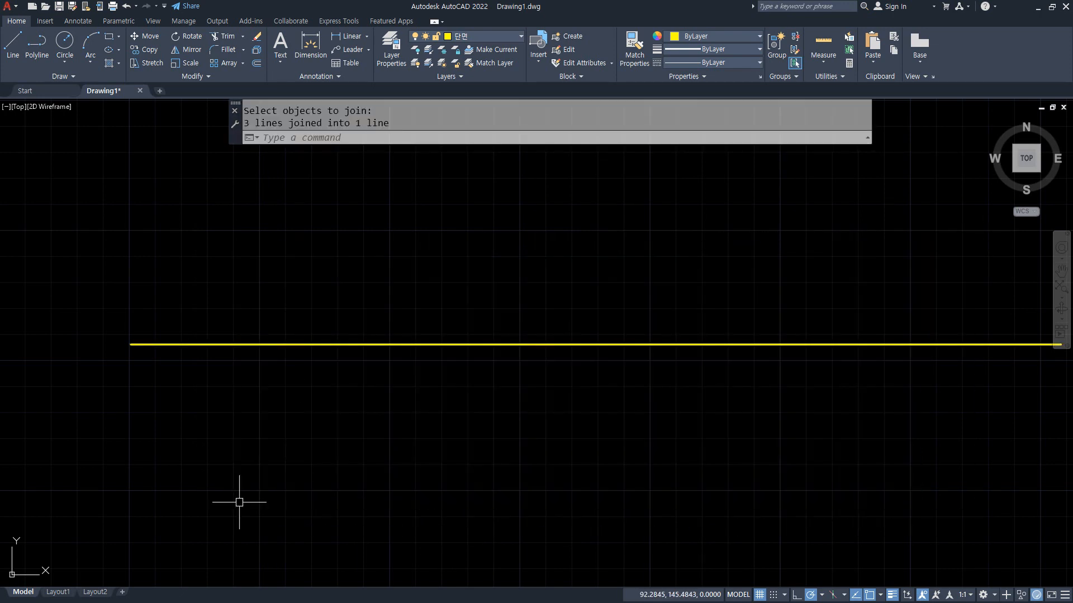
{"action": "scroll", "coordinate": [455, 441], "scroll_direction": "down", "scroll_amount": 2}
{"action": "middle_click_drag", "start_coordinate": [673, 435], "coordinate": [668, 337]}
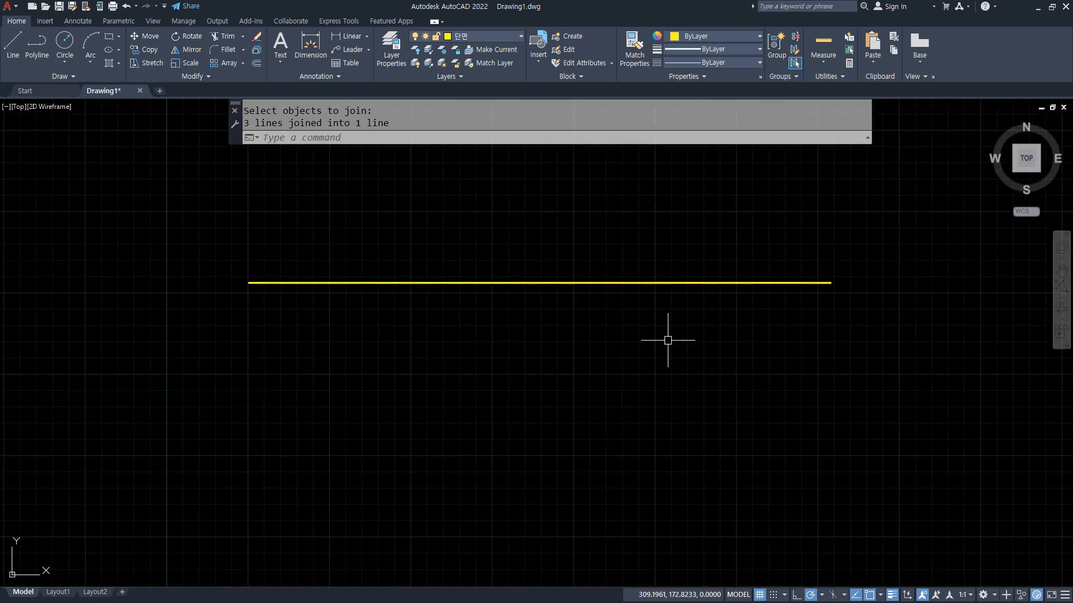
{"action": "key", "text": "ctrl+z"}
{"action": "key", "text": "ctrl+z"}
{"action": "middle_click_drag", "start_coordinate": [850, 396], "coordinate": [731, 336]}
{"action": "key", "text": "ctrl+shift+3"}
{"action": "left_click_drag", "start_coordinate": [163, 243], "coordinate": [952, 252], "text": "shift"}
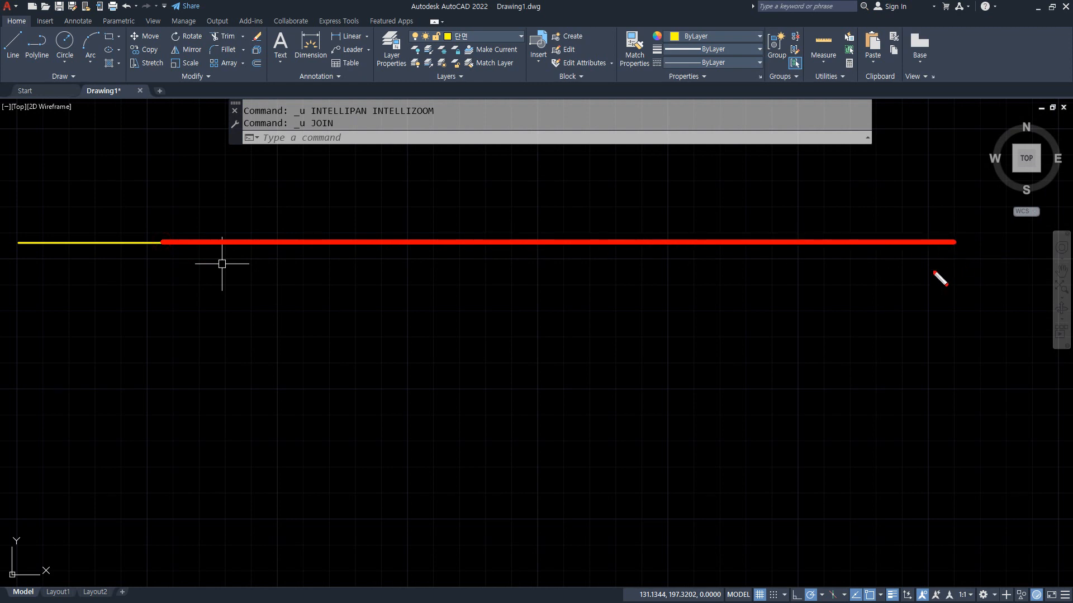
{"action": "key", "text": "Escape"}
Draw a U-shaped chain of three lines dipping down from the left yellow segment's inner end and back up to the red segment's near end.
{"action": "type", "text": "l"}
{"action": "key", "text": "Return"}
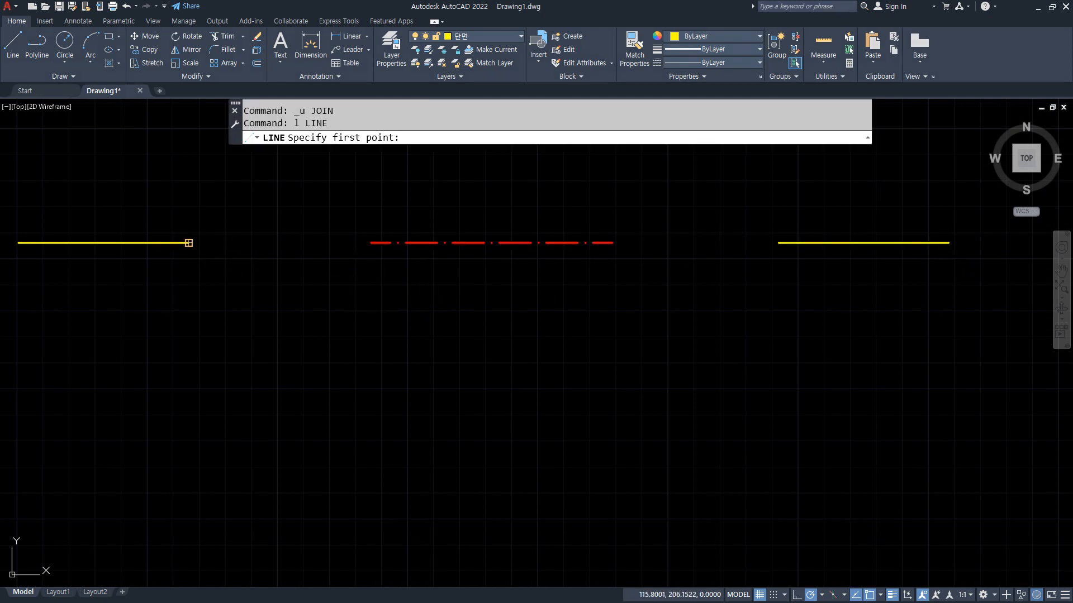
{"action": "left_click", "coordinate": [188, 243]}
{"action": "left_click", "coordinate": [189, 434]}
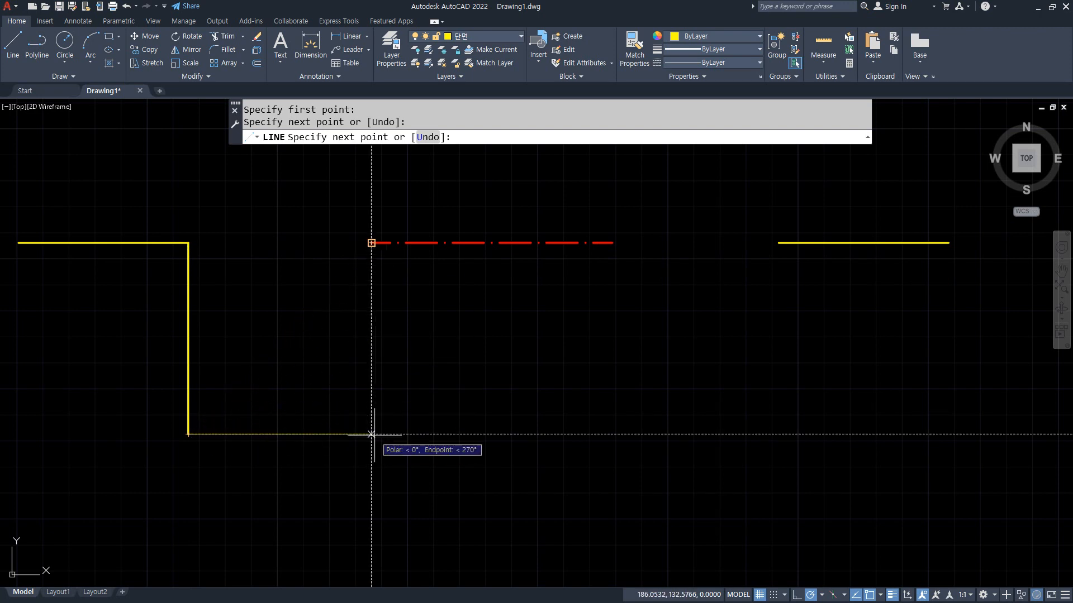
{"action": "left_click", "coordinate": [371, 434]}
{"action": "left_click", "coordinate": [371, 242]}
{"action": "key", "text": "Return"}
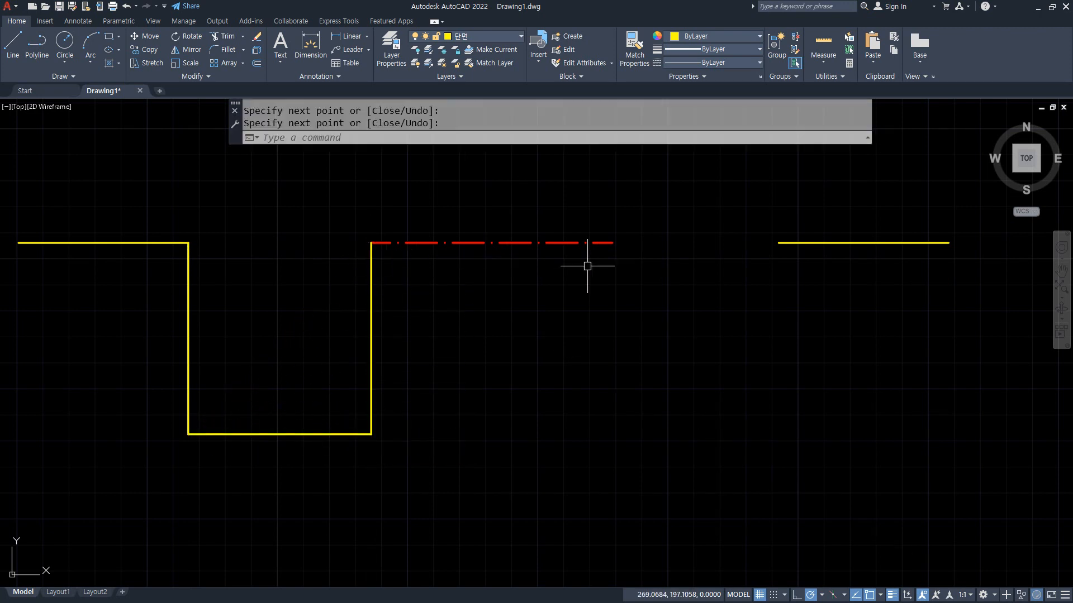
Draw three lines from the red segment's right end upward, across, and down to the right yellow segment's near end, bridging the gap.
{"action": "middle_click_drag", "start_coordinate": [609, 246], "coordinate": [577, 354]}
{"action": "key", "text": "Return"}
{"action": "left_click", "coordinate": [580, 350]}
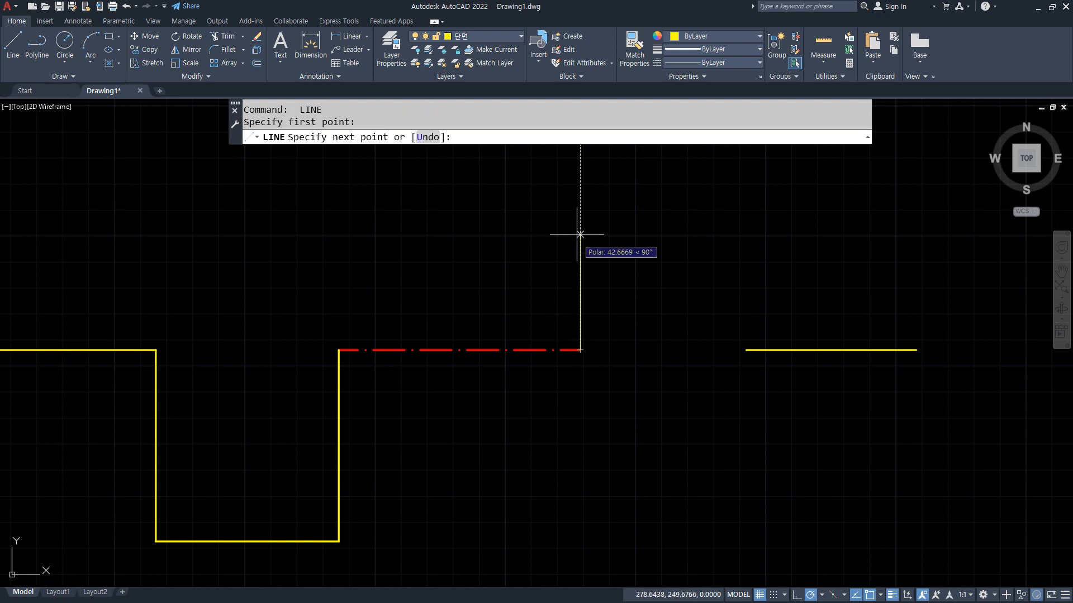
{"action": "left_click", "coordinate": [580, 194]}
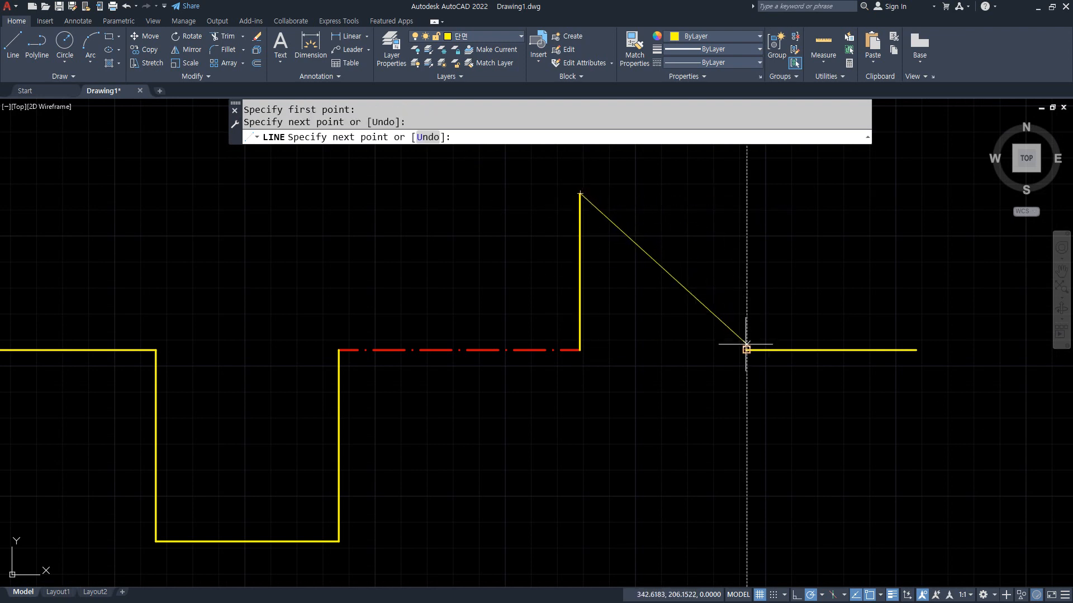
{"action": "left_click", "coordinate": [746, 193]}
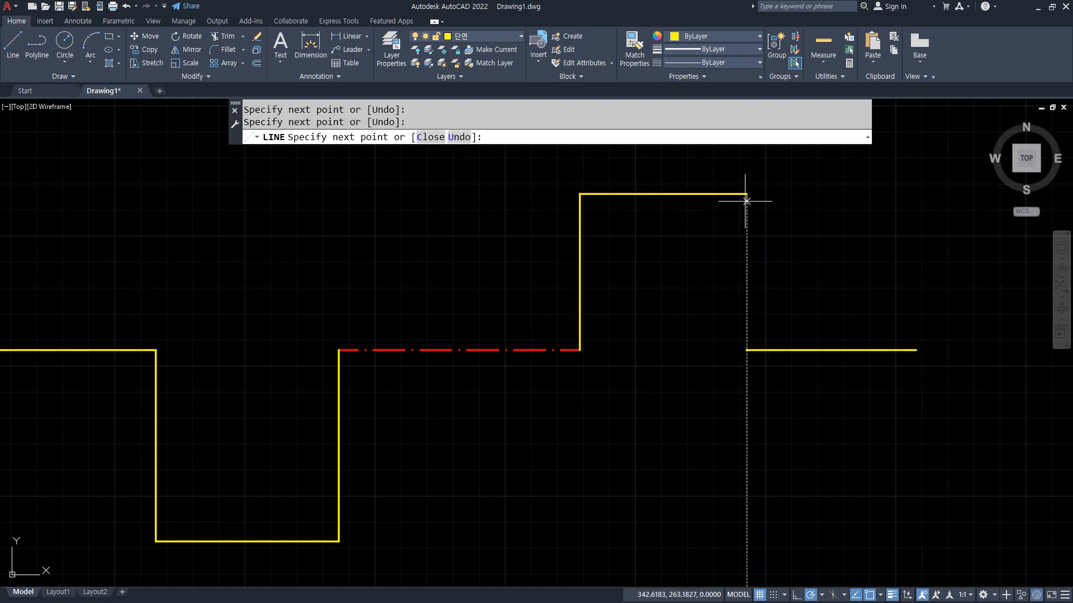
{"action": "left_click", "coordinate": [746, 350]}
{"action": "key", "text": "Return"}
{"action": "middle_click_drag", "start_coordinate": [582, 412], "coordinate": [627, 409]}
{"action": "key", "text": "ctrl+2"}
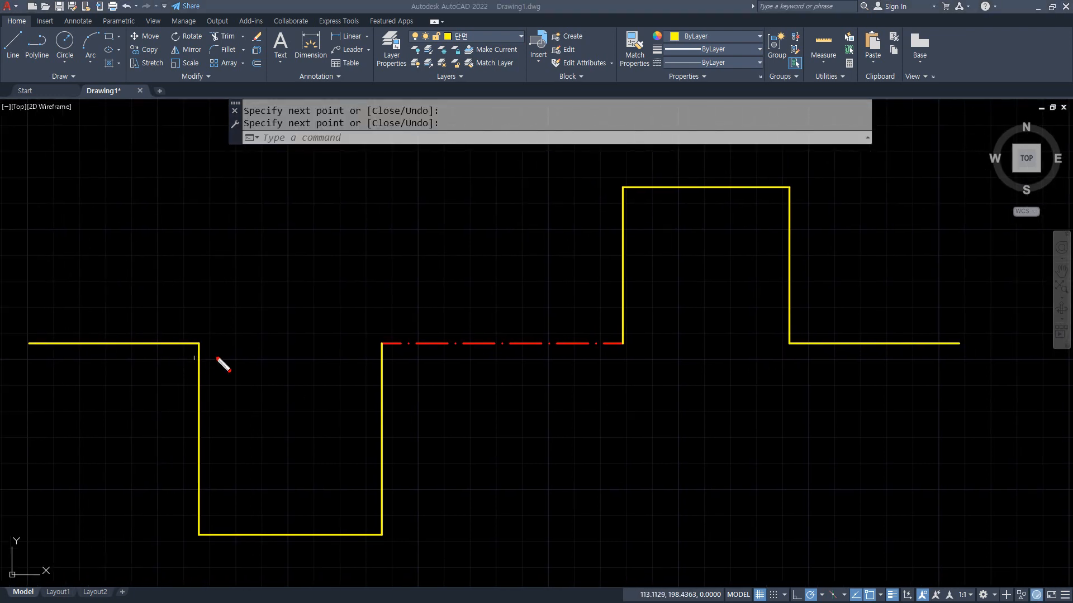
{"action": "left_click_drag", "start_coordinate": [216, 359], "coordinate": [214, 354]}
{"action": "mouse_move", "coordinate": [394, 367]}
{"action": "left_mouse_down"}
{"action": "mouse_move", "coordinate": [422, 354]}
{"action": "mouse_move", "coordinate": [410, 367]}
{"action": "left_mouse_up"}
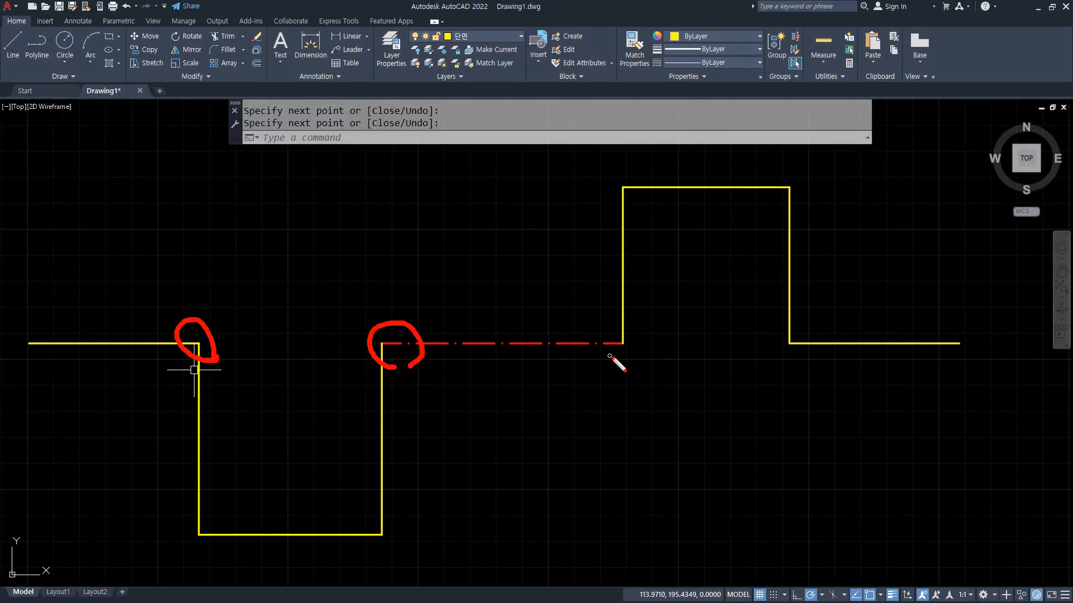
{"action": "left_click_drag", "start_coordinate": [617, 358], "coordinate": [628, 358]}
{"action": "left_click_drag", "start_coordinate": [636, 202], "coordinate": [653, 208]}
{"action": "left_click_drag", "start_coordinate": [822, 195], "coordinate": [795, 186]}
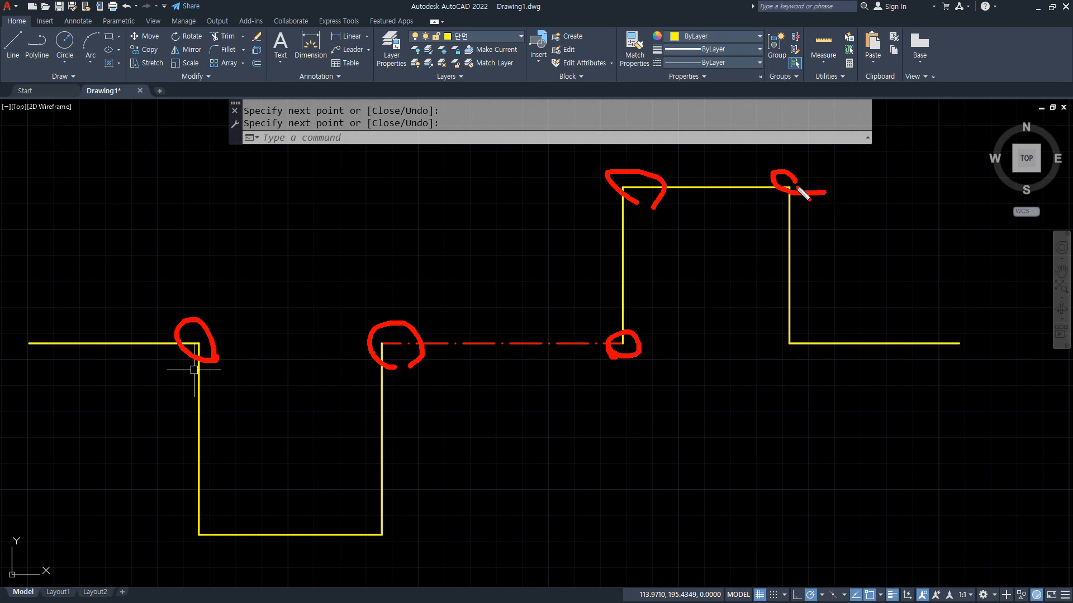
Join the left yellow segment with all the connected lines, including the red one, into a single polyline.
{"action": "left_click_drag", "start_coordinate": [802, 362], "coordinate": [793, 362]}
{"action": "key", "text": "Escape"}
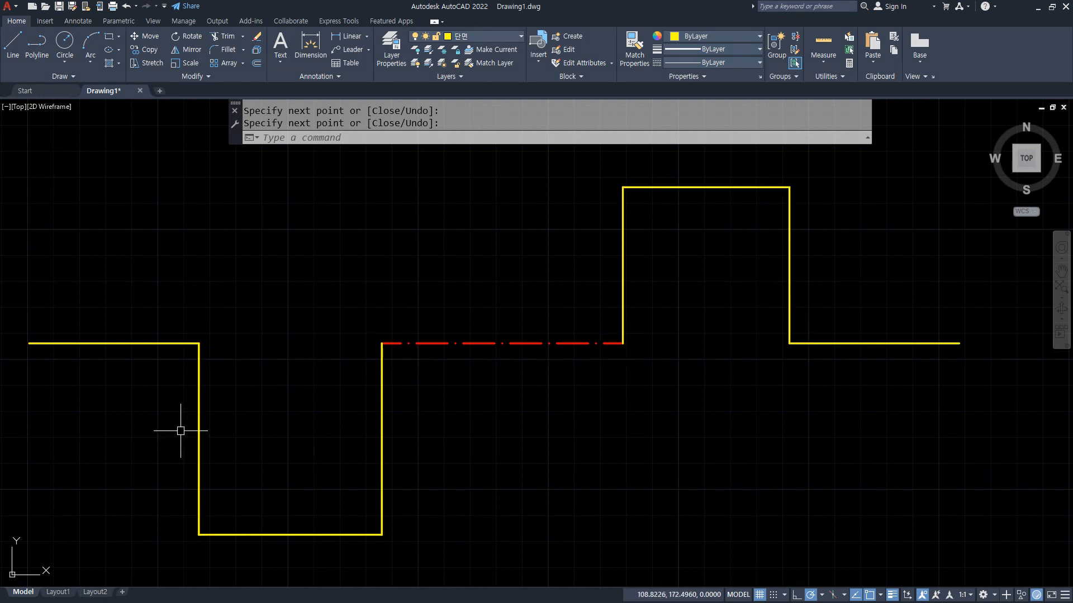
{"action": "type", "text": "j"}
{"action": "key", "text": "Return"}
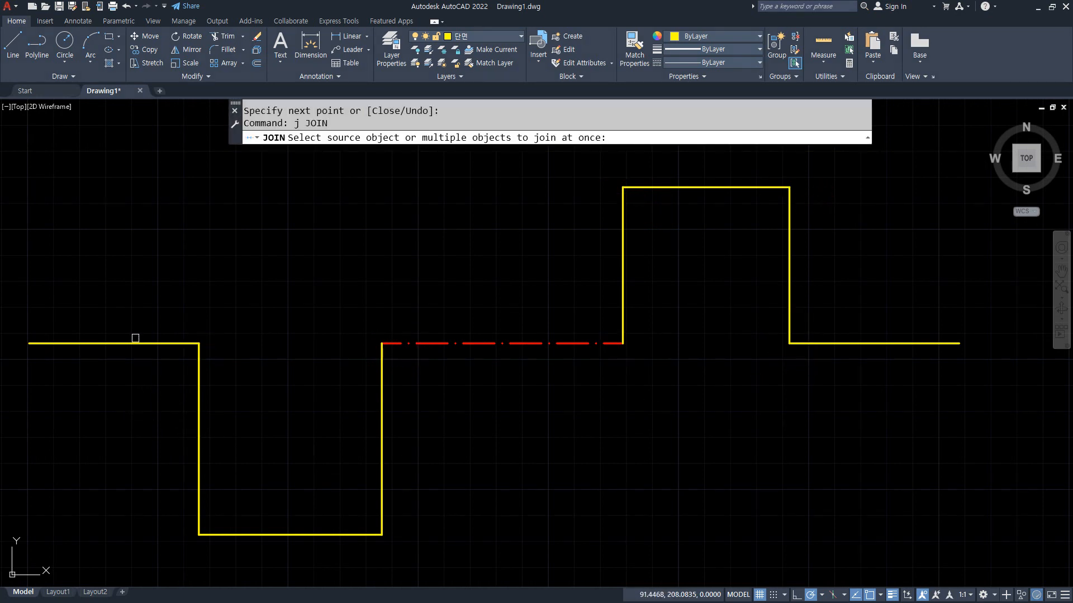
{"action": "left_click", "coordinate": [120, 343]}
{"action": "left_click", "coordinate": [879, 162]}
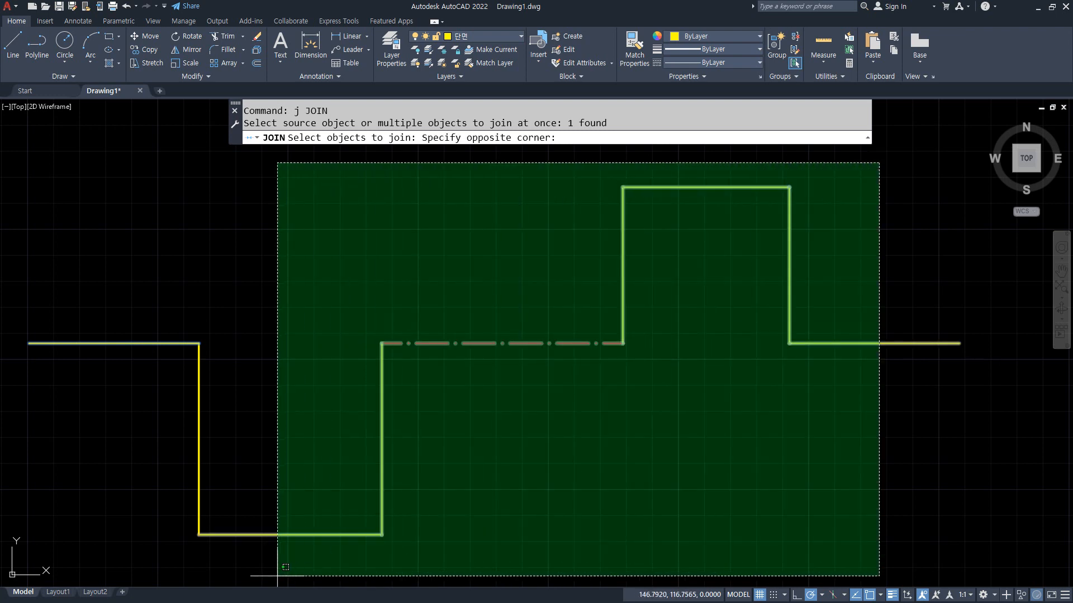
{"action": "left_click", "coordinate": [167, 561]}
{"action": "key", "text": "Return"}
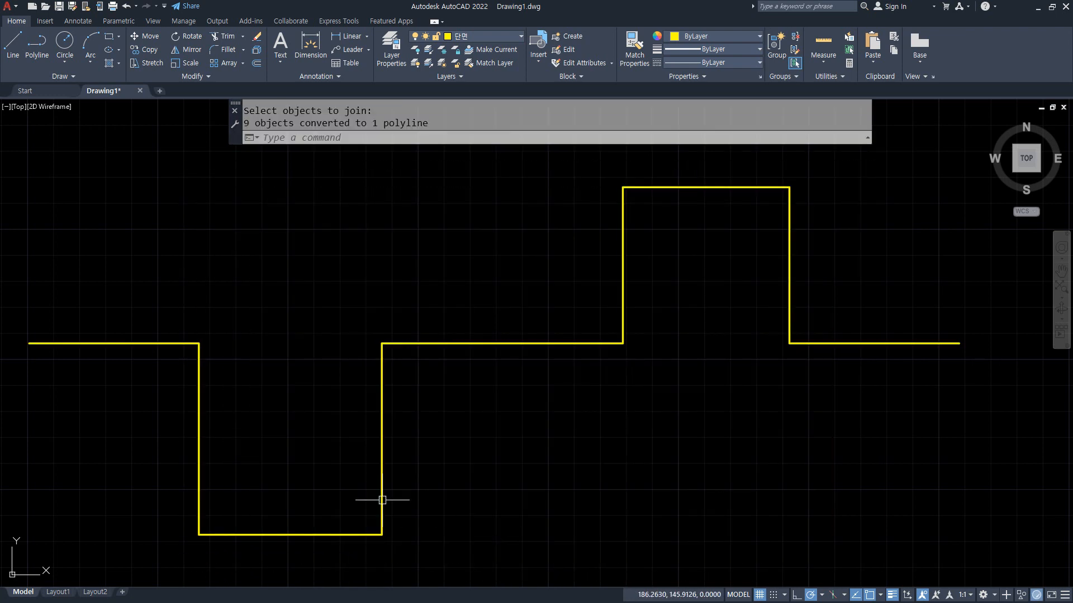
{"action": "left_click", "coordinate": [119, 343]}
{"action": "mouse_move", "coordinate": [115, 343]}
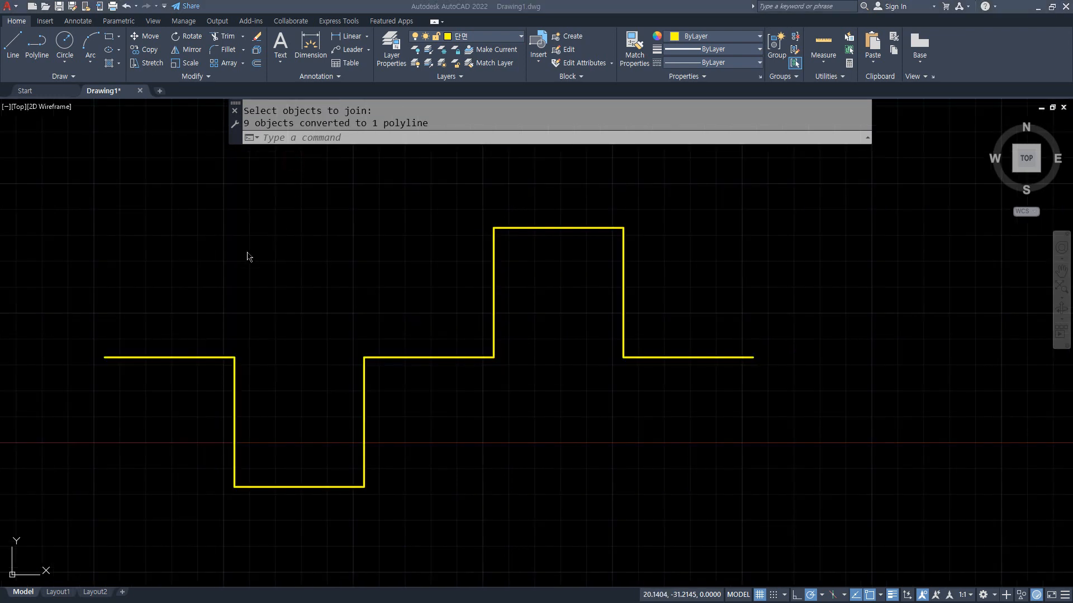
Move the joined stepped polyline to the 중심 layer.
{"action": "left_click", "coordinate": [242, 250]}
{"action": "middle_click_drag", "start_coordinate": [121, 263], "coordinate": [223, 254]}
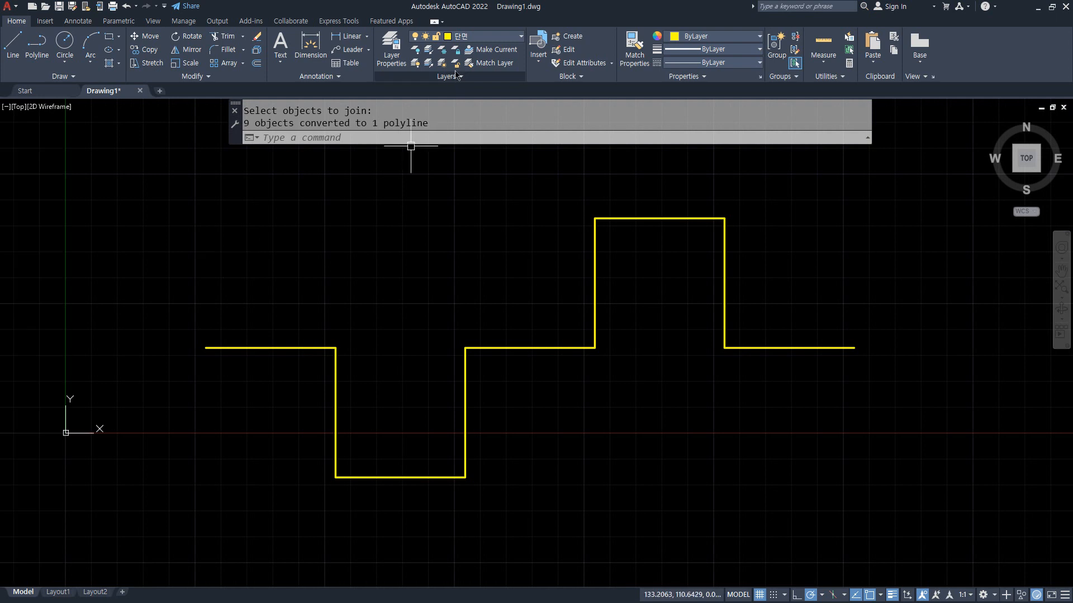
{"action": "left_click", "coordinate": [527, 407]}
{"action": "left_click", "coordinate": [462, 299]}
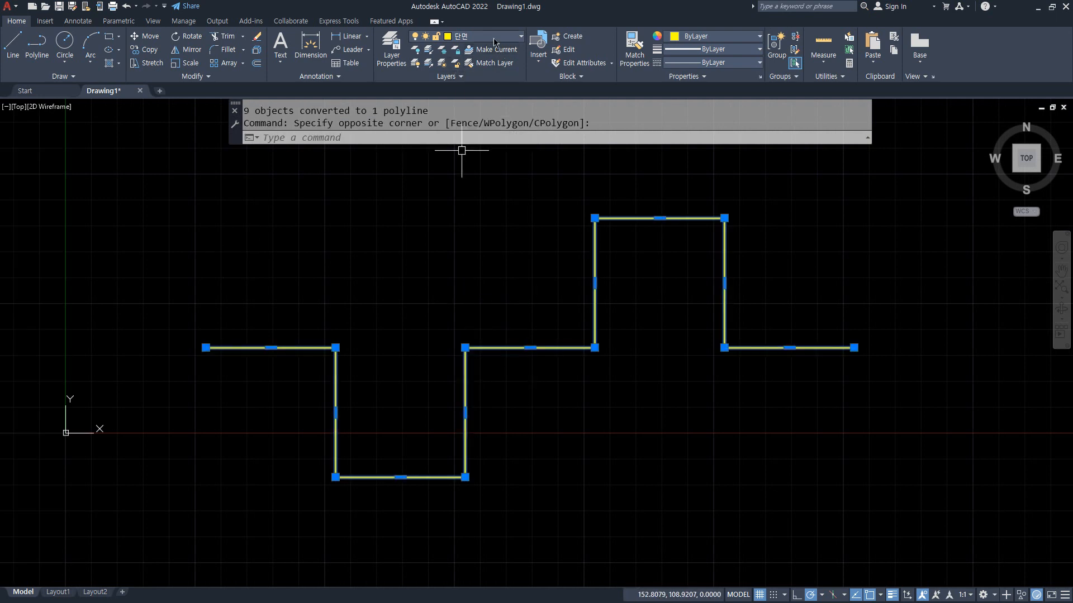
{"action": "left_click", "coordinate": [494, 37]}
{"action": "left_click", "coordinate": [469, 113]}
{"action": "key", "text": "Escape"}
{"action": "key", "text": "Escape"}
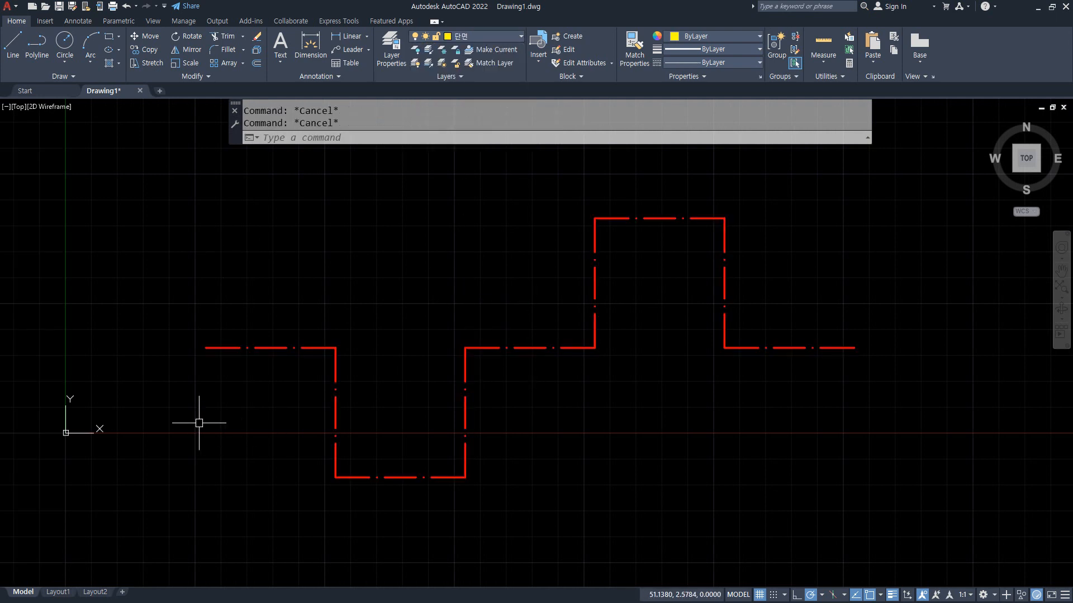
Draw a circle of radius 10 centred on the left end of the red polyline.
{"action": "type", "text": "c"}
{"action": "key", "text": "Return"}
{"action": "left_click", "coordinate": [205, 348]}
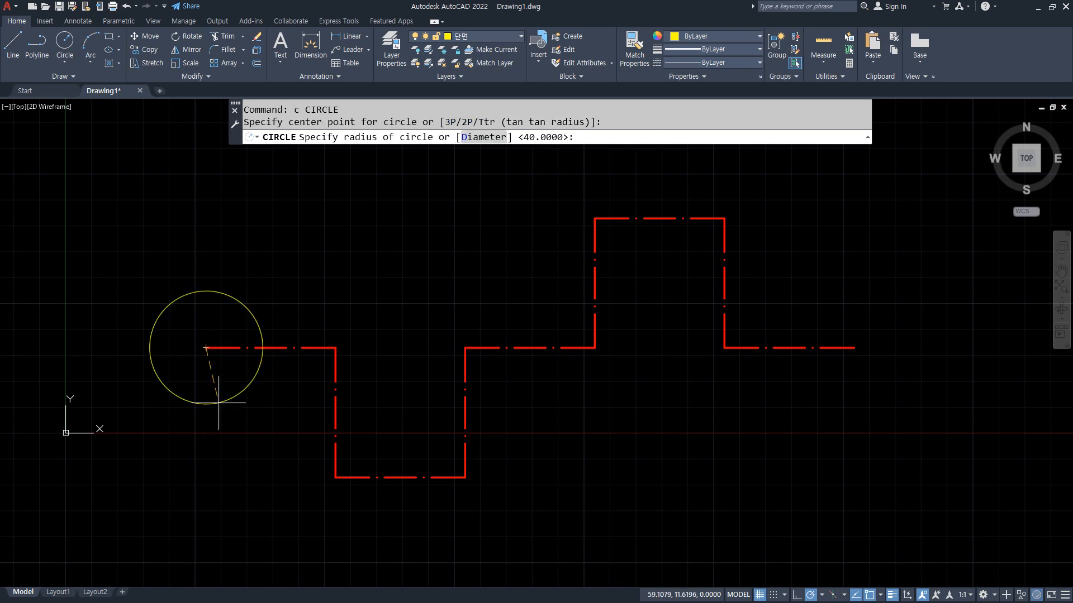
{"action": "type", "text": "10"}
{"action": "key", "text": "Return"}
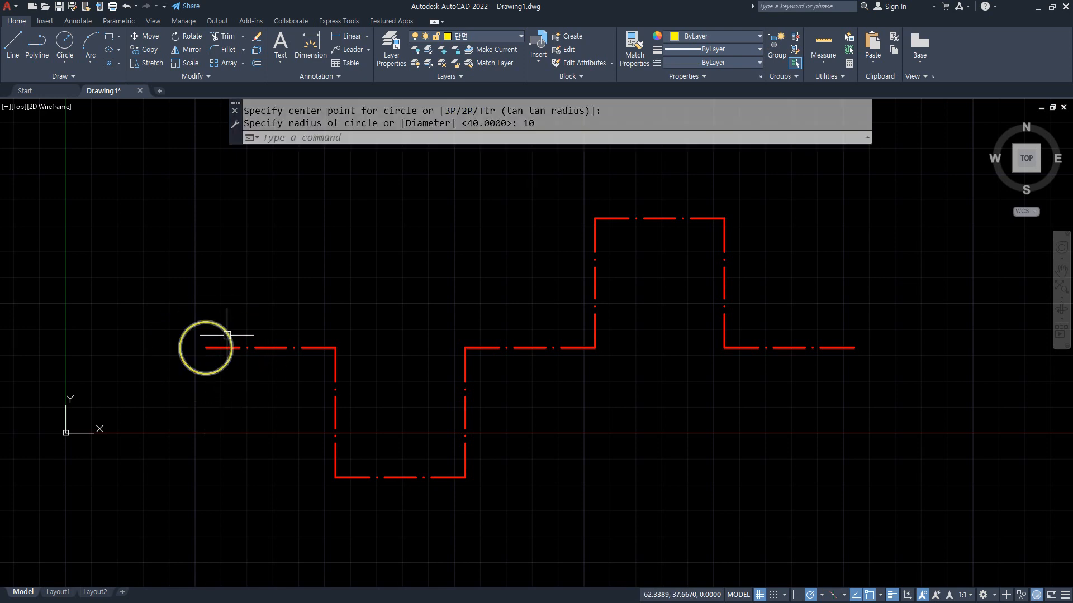
Move the new circle to the 마감 layer.
{"action": "left_click", "coordinate": [224, 330]}
{"action": "left_click", "coordinate": [490, 41]}
{"action": "left_click", "coordinate": [472, 91]}
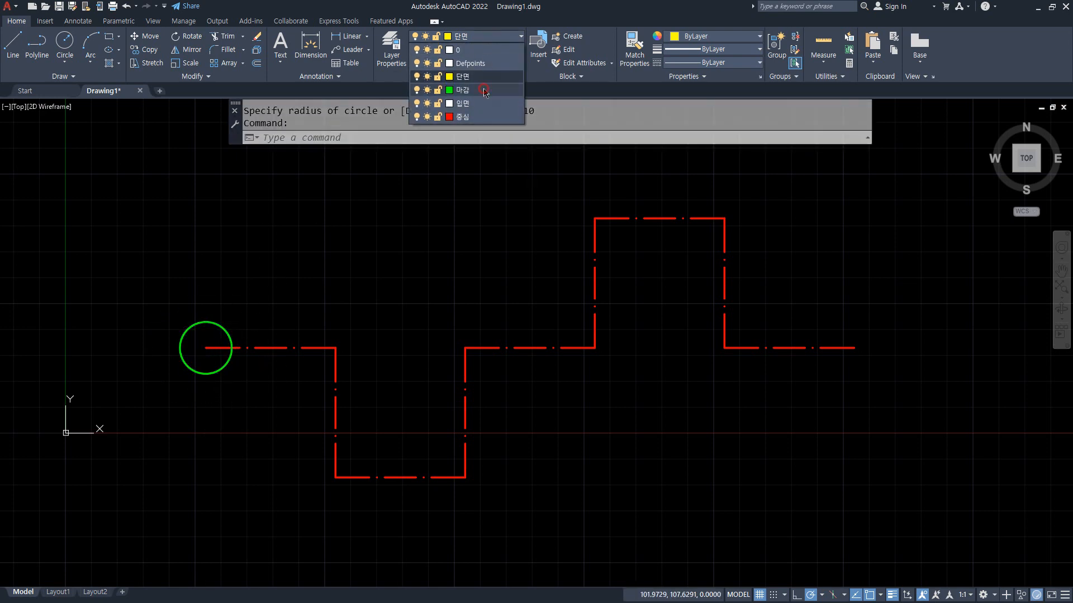
{"action": "key", "text": "Escape"}
{"action": "key", "text": "Escape"}
{"action": "middle_click_drag", "start_coordinate": [285, 359], "coordinate": [223, 328]}
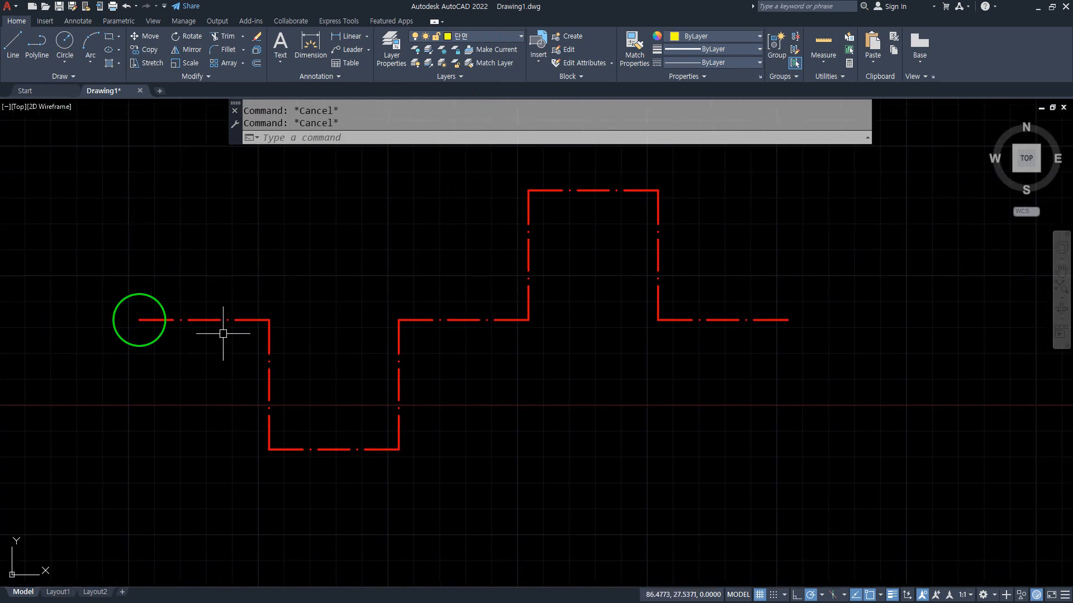
{"action": "mouse_move", "coordinate": [139, 313]}
{"action": "left_mouse_down"}
{"action": "mouse_move", "coordinate": [272, 311]}
{"action": "mouse_move", "coordinate": [242, 420]}
{"action": "mouse_move", "coordinate": [262, 440]}
{"action": "left_mouse_up"}
{"action": "mouse_move", "coordinate": [271, 447]}
{"action": "left_mouse_down"}
{"action": "mouse_move", "coordinate": [279, 457]}
{"action": "mouse_move", "coordinate": [389, 456]}
{"action": "mouse_move", "coordinate": [374, 390]}
{"action": "mouse_move", "coordinate": [388, 342]}
{"action": "mouse_move", "coordinate": [493, 323]}
{"action": "mouse_move", "coordinate": [539, 215]}
{"action": "mouse_move", "coordinate": [608, 204]}
{"action": "mouse_move", "coordinate": [643, 228]}
{"action": "mouse_move", "coordinate": [657, 316]}
{"action": "mouse_move", "coordinate": [804, 313]}
{"action": "left_mouse_up"}
{"action": "key", "text": "Escape"}
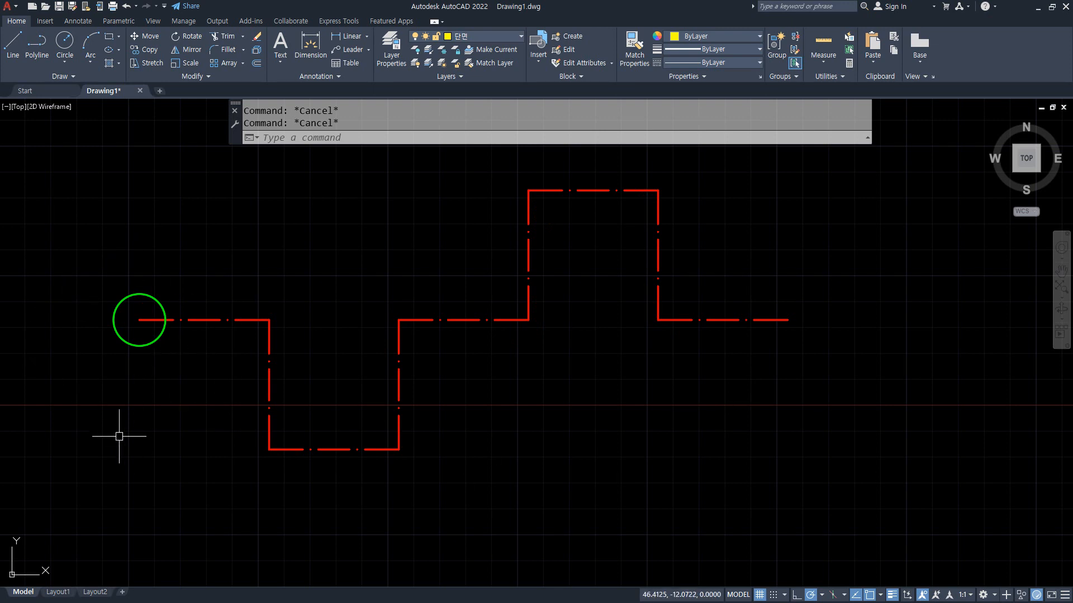
{"action": "left_click", "coordinate": [319, 224]}
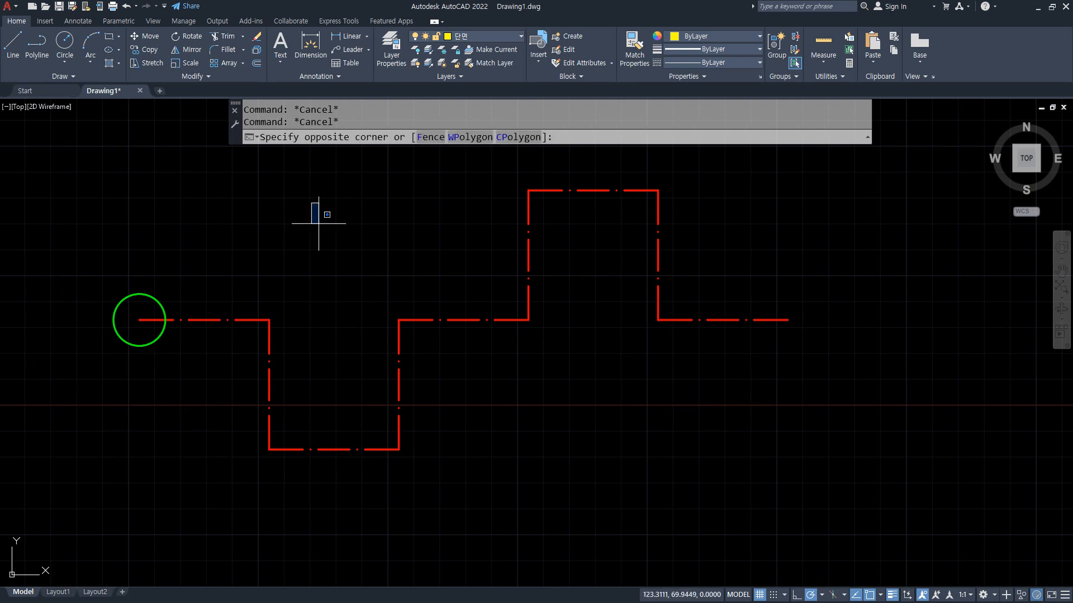
Array the green circle with the Path type, using the red stepped polyline as the path curve.
{"action": "type", "text": "ar"}
{"action": "key", "text": "Return"}
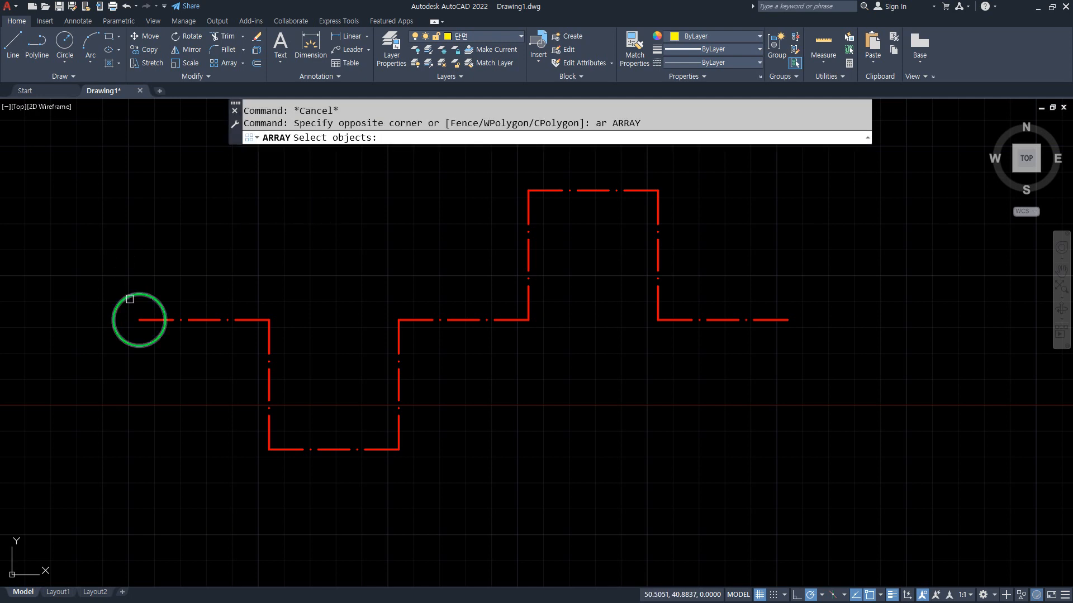
{"action": "left_click", "coordinate": [147, 295]}
{"action": "key", "text": "Return"}
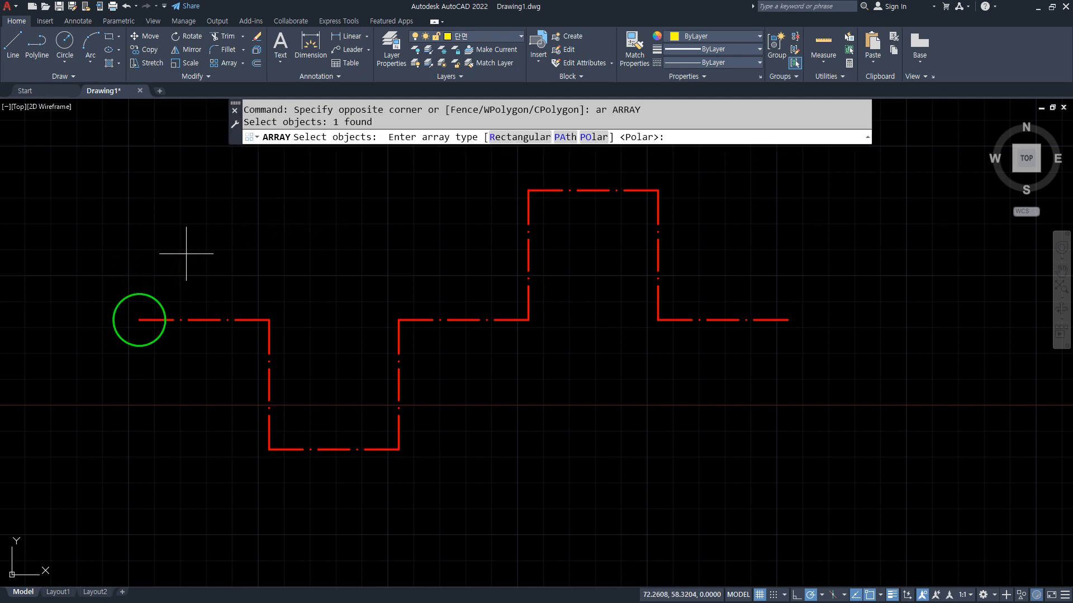
{"action": "left_click", "coordinate": [560, 140]}
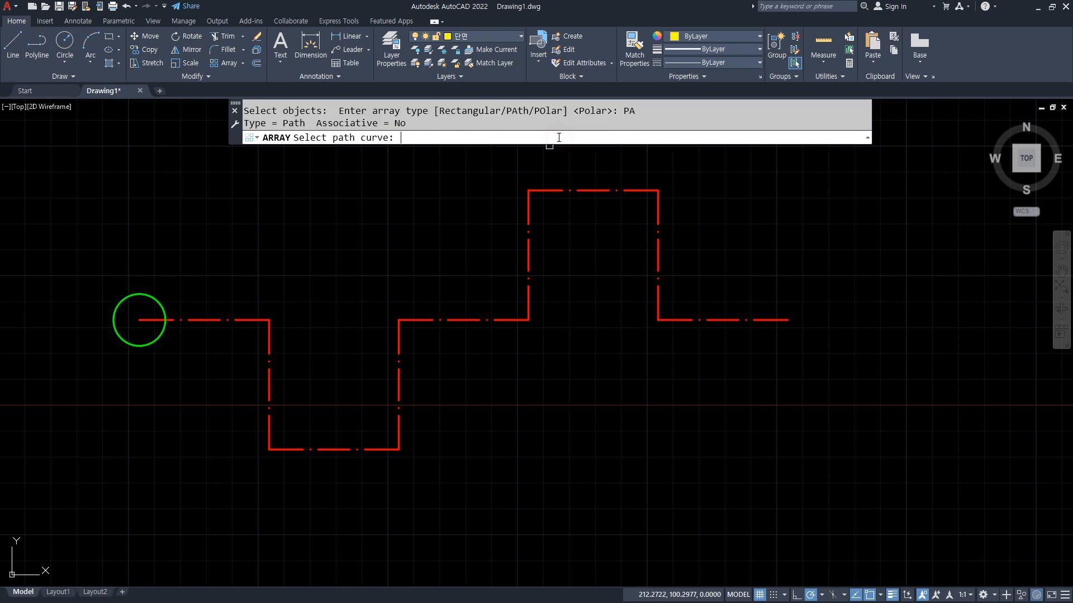
{"action": "left_click", "coordinate": [242, 318]}
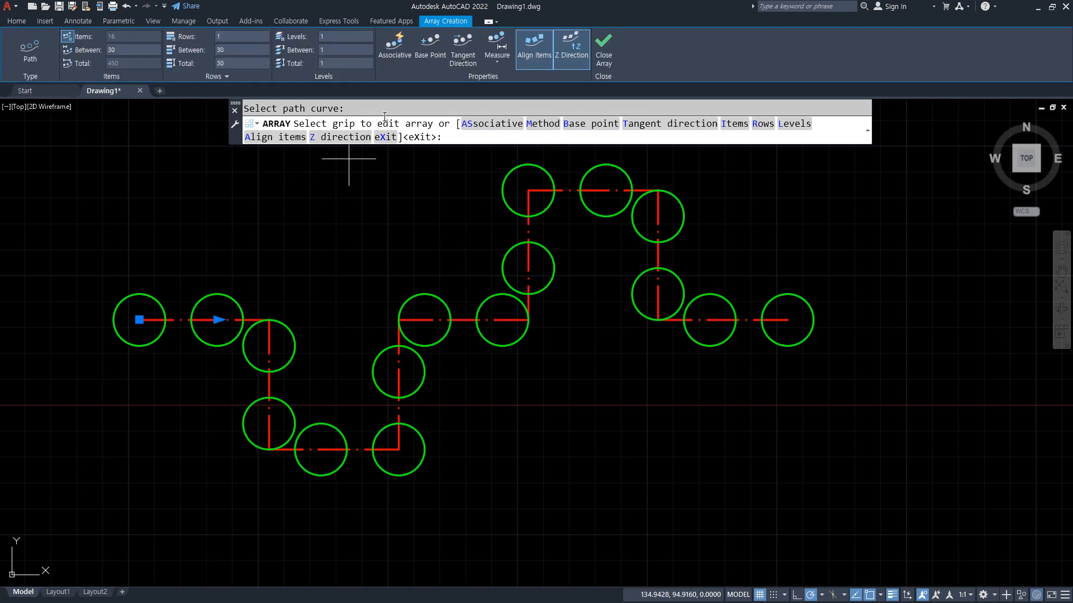
Set the spacing between the arrayed circles along the path to 20.
{"action": "left_click", "coordinate": [134, 50]}
{"action": "type", "text": "20"}
{"action": "key", "text": "Return"}
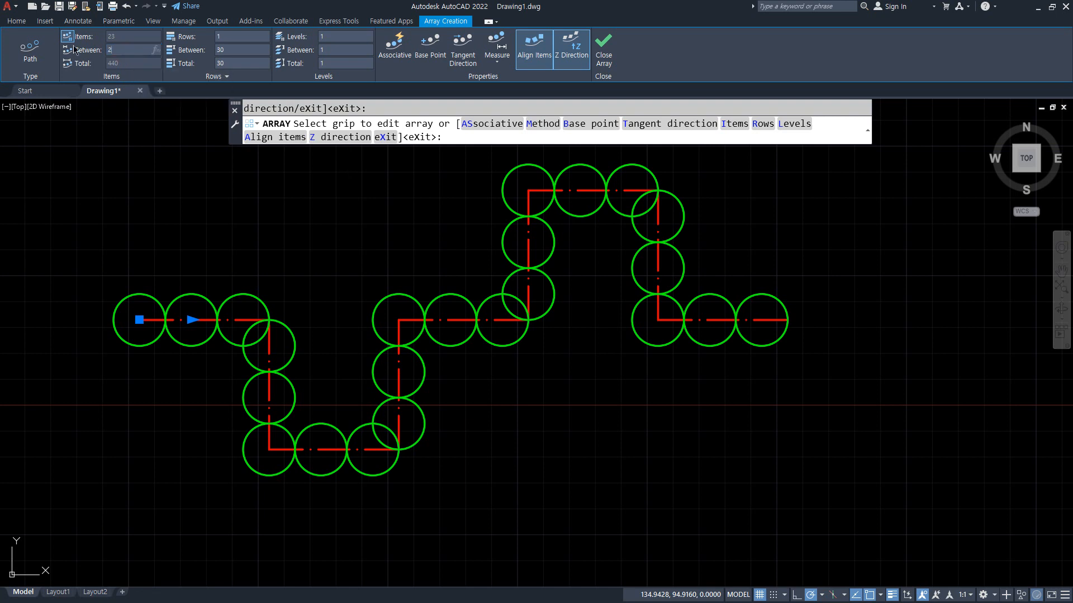
Set the spacing between the arrayed circles to 25 and finish the path array.
{"action": "type", "text": "5"}
{"action": "key", "text": "Return"}
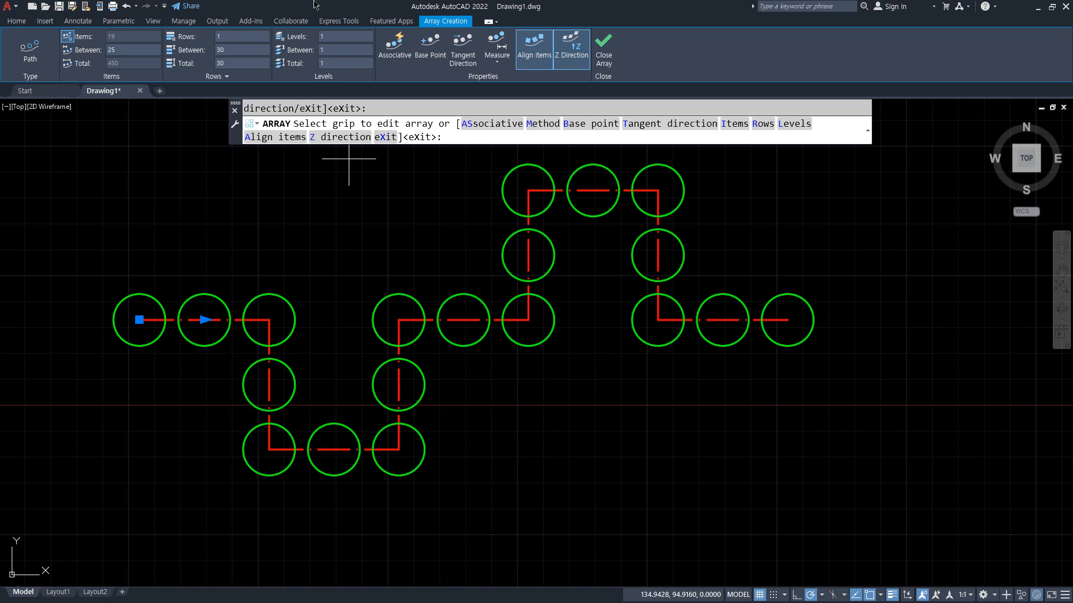
{"action": "left_click", "coordinate": [604, 51]}
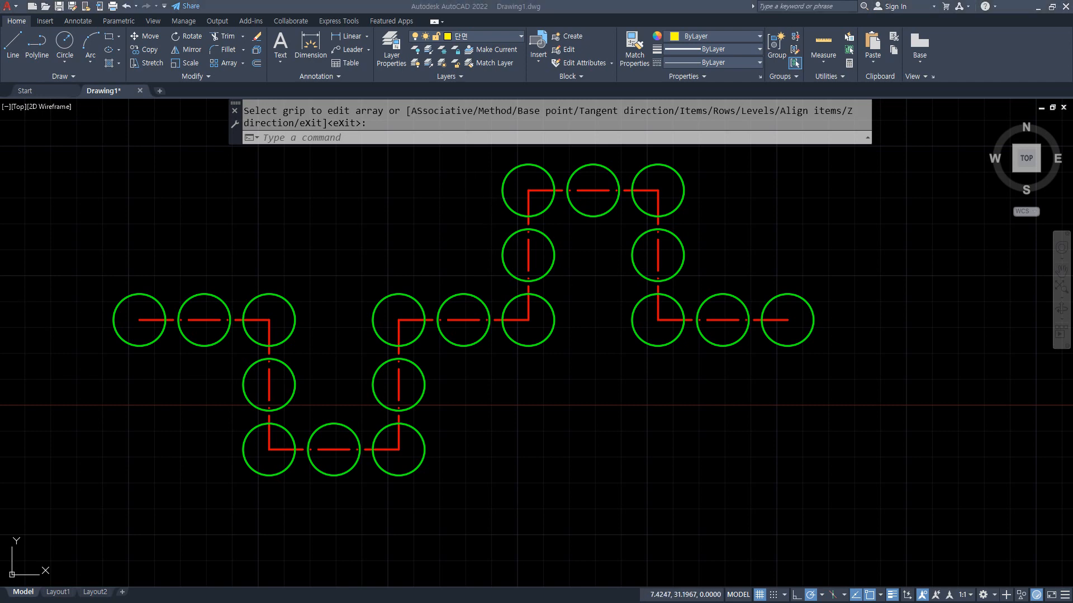
{"action": "left_click_drag", "start_coordinate": [0, 65], "coordinate": [447, 65]}
{"action": "mouse_move", "coordinate": [440, 335]}
{"action": "left_mouse_down"}
{"action": "mouse_move", "coordinate": [634, 335]}
{"action": "mouse_move", "coordinate": [448, 348]}
{"action": "left_mouse_up"}
{"action": "key", "text": "Escape"}
{"action": "left_click_drag", "start_coordinate": [454, 66], "coordinate": [0, 66]}
Erase the red polyline and all the arrayed circles.
{"action": "left_click", "coordinate": [868, 505]}
{"action": "left_click", "coordinate": [88, 151]}
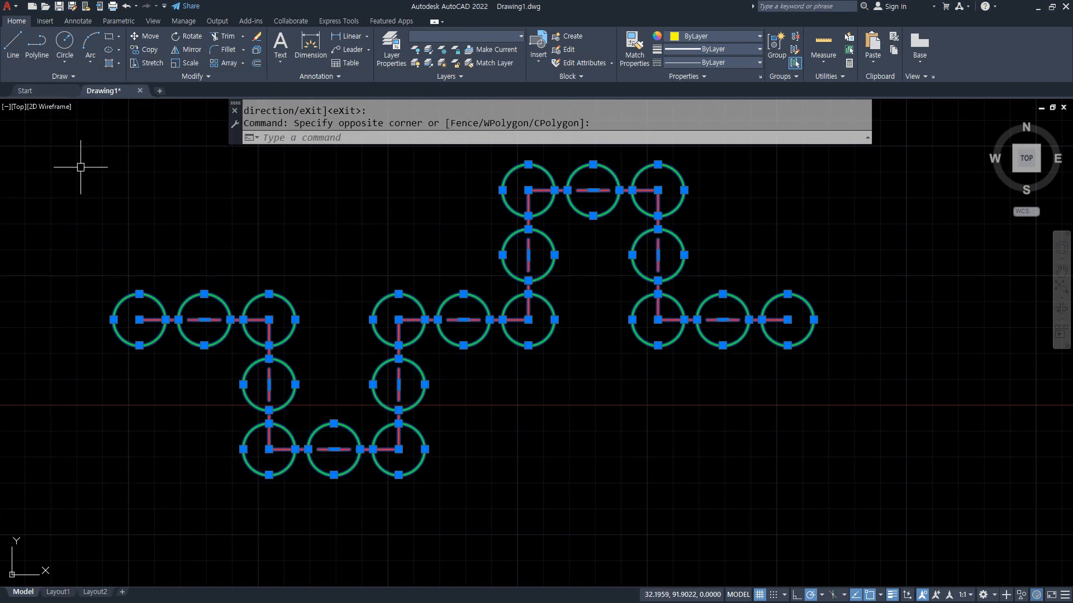
{"action": "type", "text": "e"}
{"action": "key", "text": "Return"}
Start a spline with the CV method and place control vertices counterclockwise to outline a large rounded loop in the empty drawing.
{"action": "type", "text": "z"}
{"action": "key", "text": "Return"}
{"action": "type", "text": "a"}
{"action": "key", "text": "Return"}
{"action": "type", "text": "SPL"}
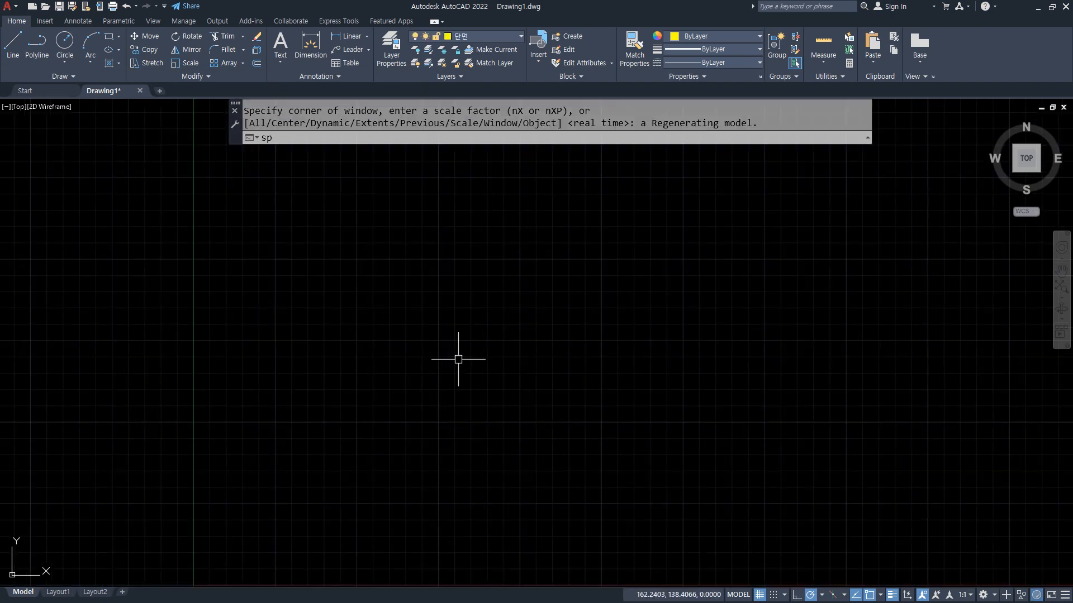
{"action": "key", "text": "Return"}
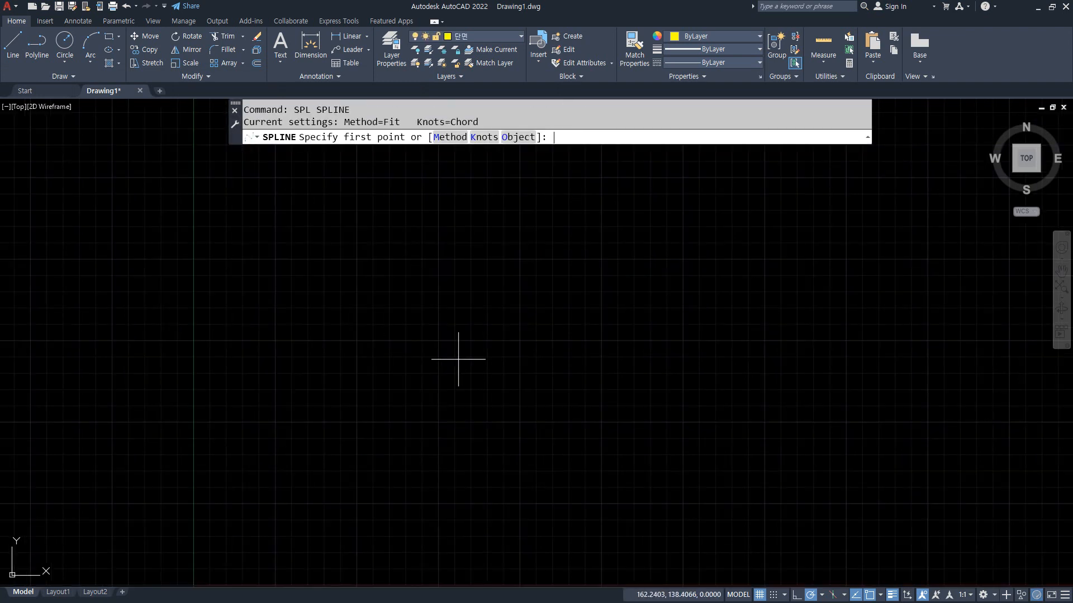
{"action": "left_click", "coordinate": [453, 137]}
{"action": "left_click", "coordinate": [493, 137]}
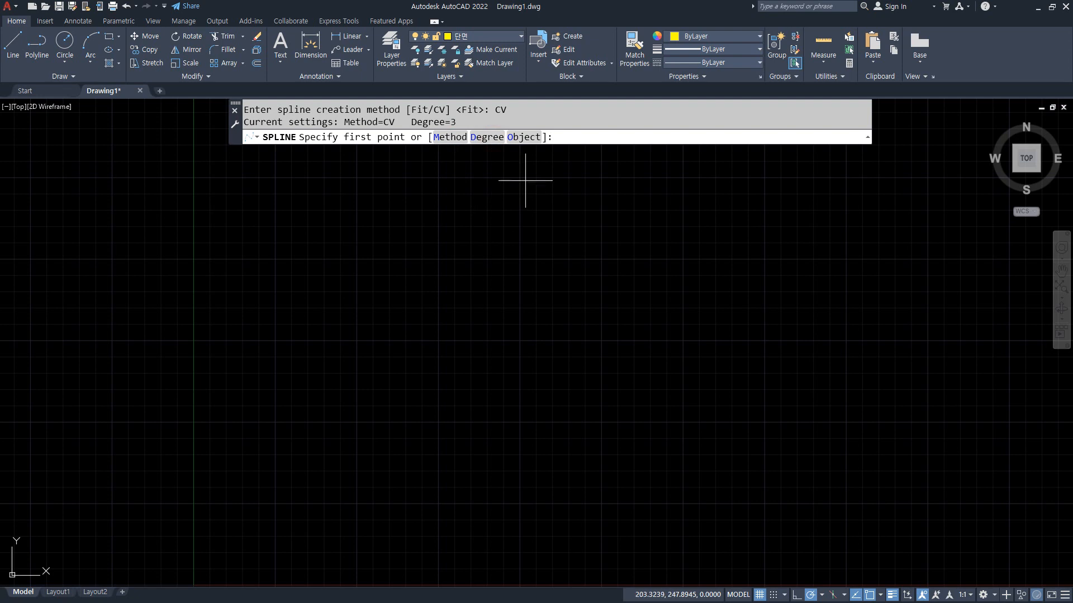
{"action": "left_click", "coordinate": [480, 329]}
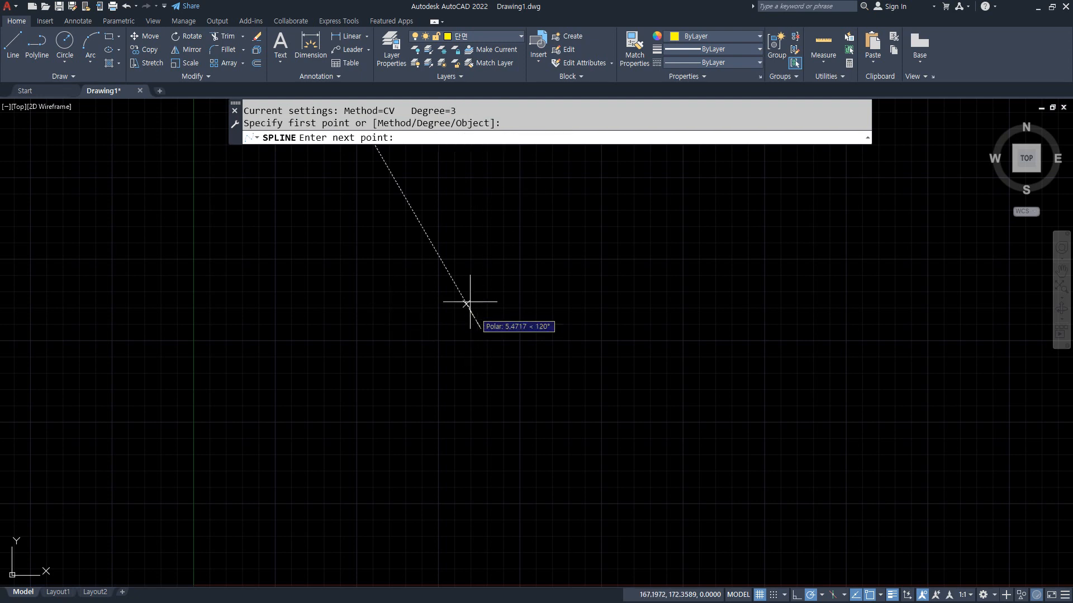
{"action": "left_click", "coordinate": [452, 226]}
{"action": "left_click", "coordinate": [366, 179]}
{"action": "left_click", "coordinate": [295, 234]}
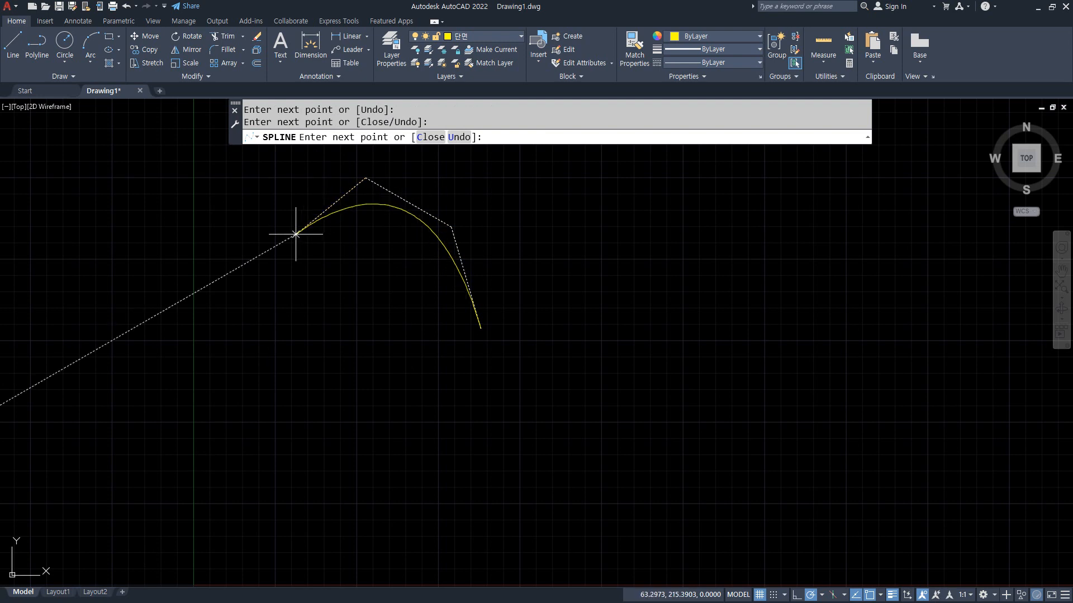
{"action": "left_click", "coordinate": [314, 305]}
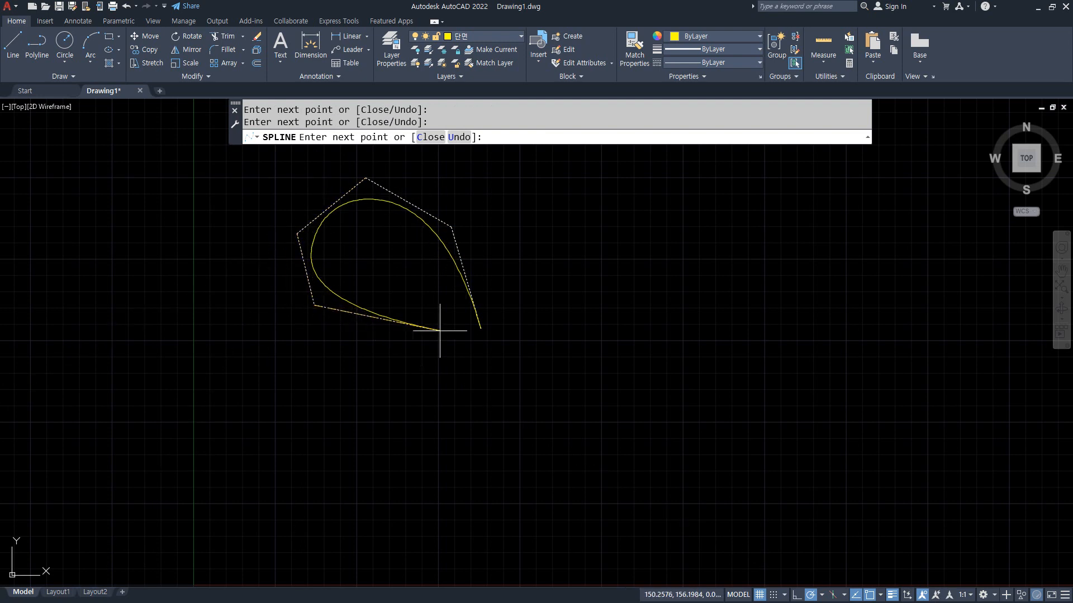
{"action": "left_click", "coordinate": [376, 335]}
{"action": "left_click", "coordinate": [458, 334]}
Continue the spline with control vertices forming a small rounded notch and a narrow upturned tip below the loop.
{"action": "left_click", "coordinate": [436, 334]}
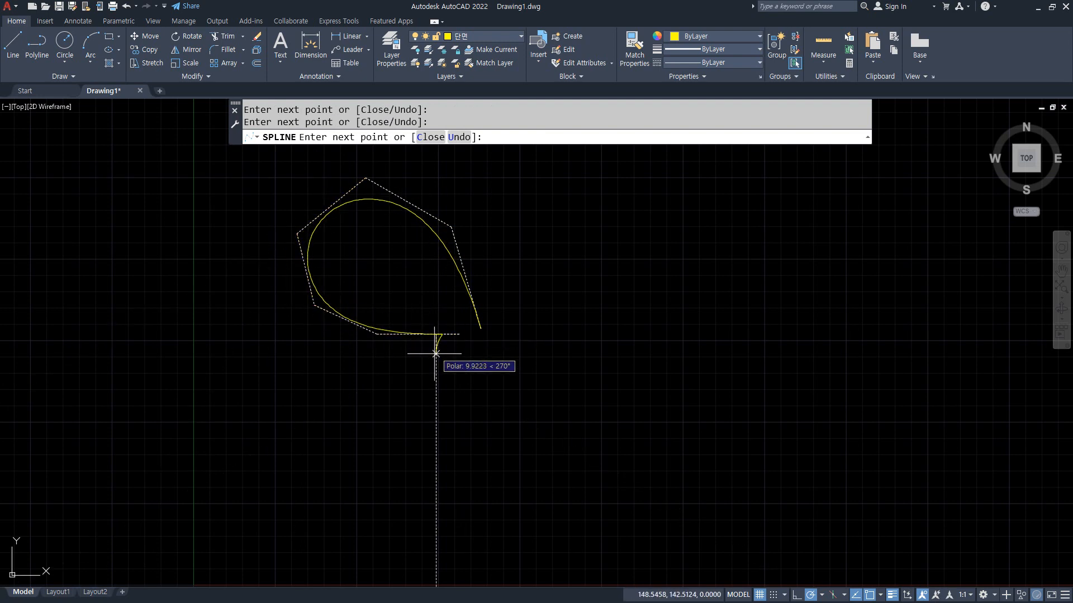
{"action": "left_click", "coordinate": [429, 367]}
{"action": "left_click", "coordinate": [441, 391]}
{"action": "left_click", "coordinate": [472, 383]}
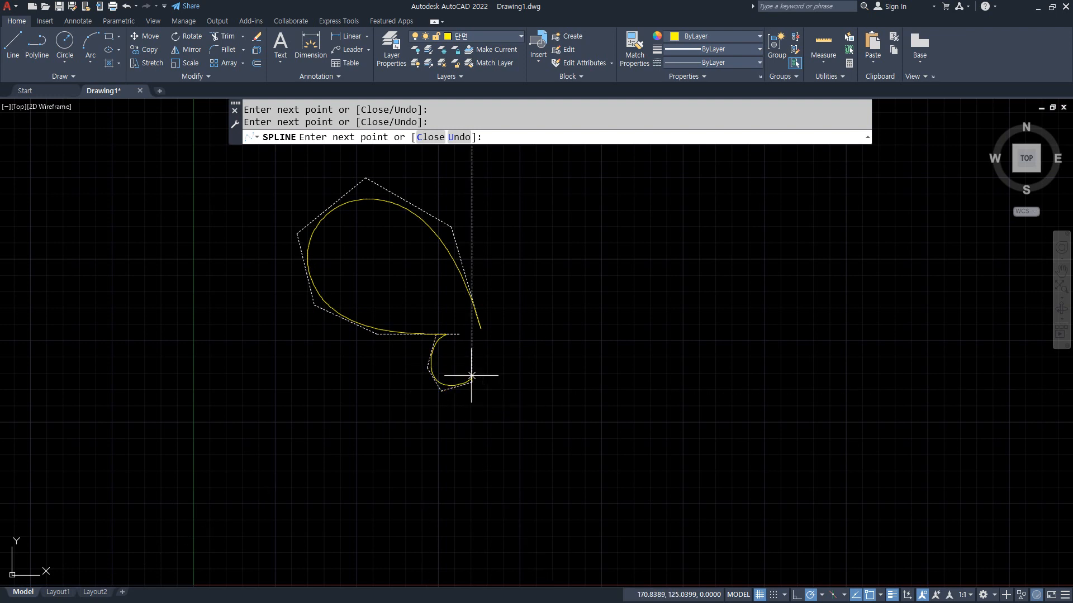
{"action": "left_click", "coordinate": [479, 359]}
{"action": "left_click", "coordinate": [482, 385]}
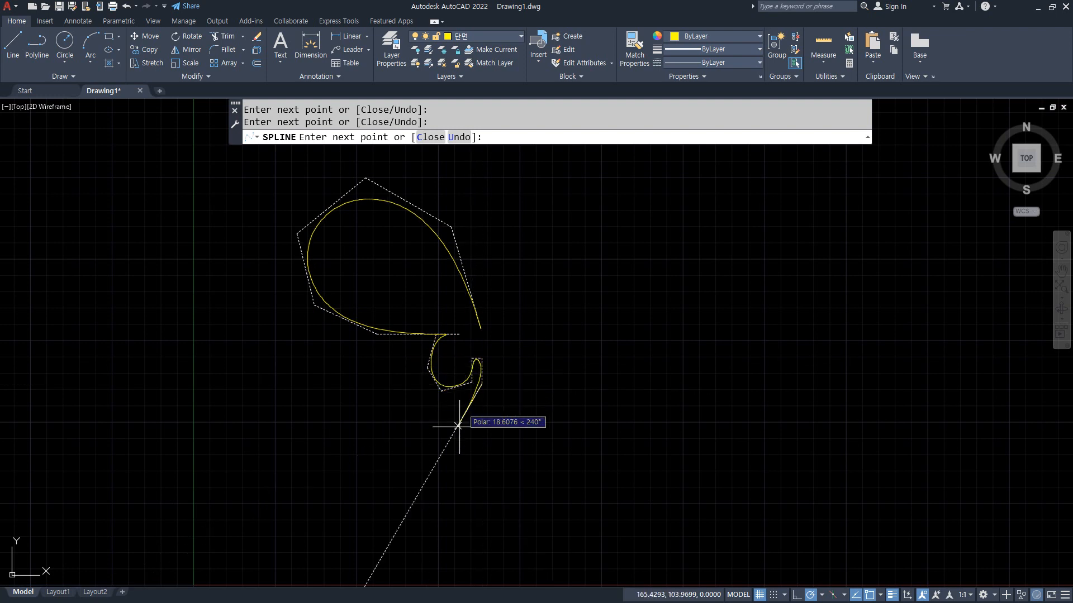
Extend the spline down around a narrow rounded tail and back up beside the loop, and close it.
{"action": "left_click", "coordinate": [435, 466]}
{"action": "left_click", "coordinate": [460, 531]}
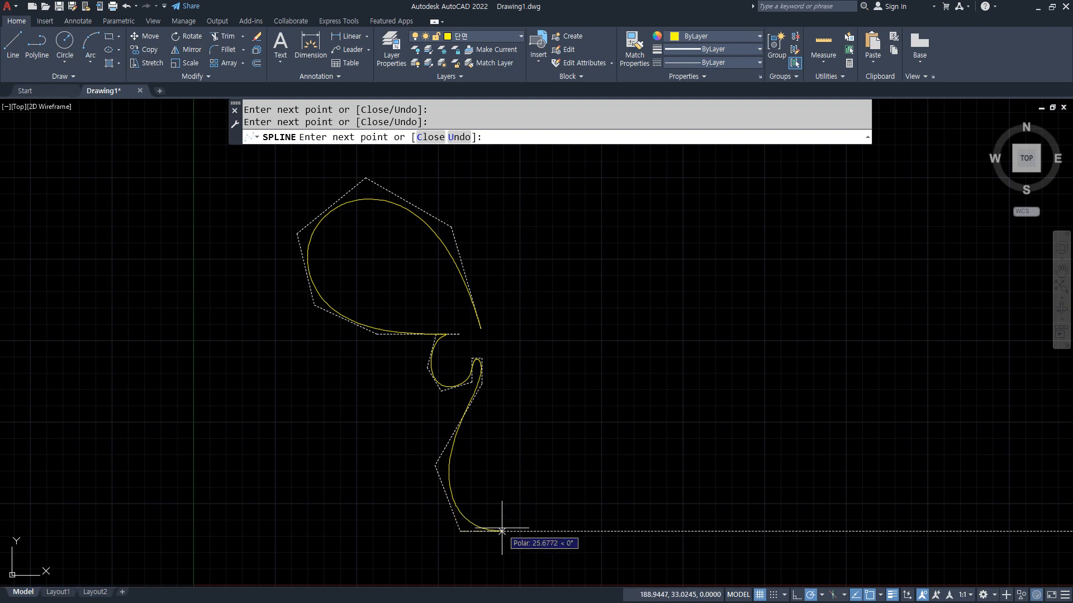
{"action": "left_click", "coordinate": [501, 531]}
{"action": "left_click", "coordinate": [484, 499]}
{"action": "left_click", "coordinate": [456, 484]}
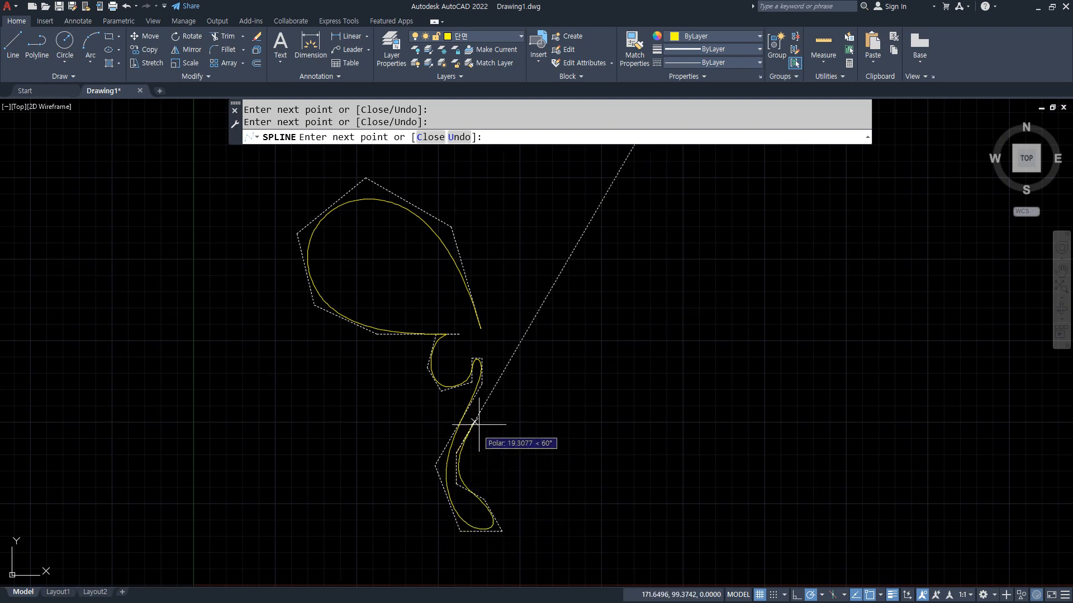
{"action": "left_click", "coordinate": [499, 353]}
{"action": "type", "text": "c"}
{"action": "key", "text": "Return"}
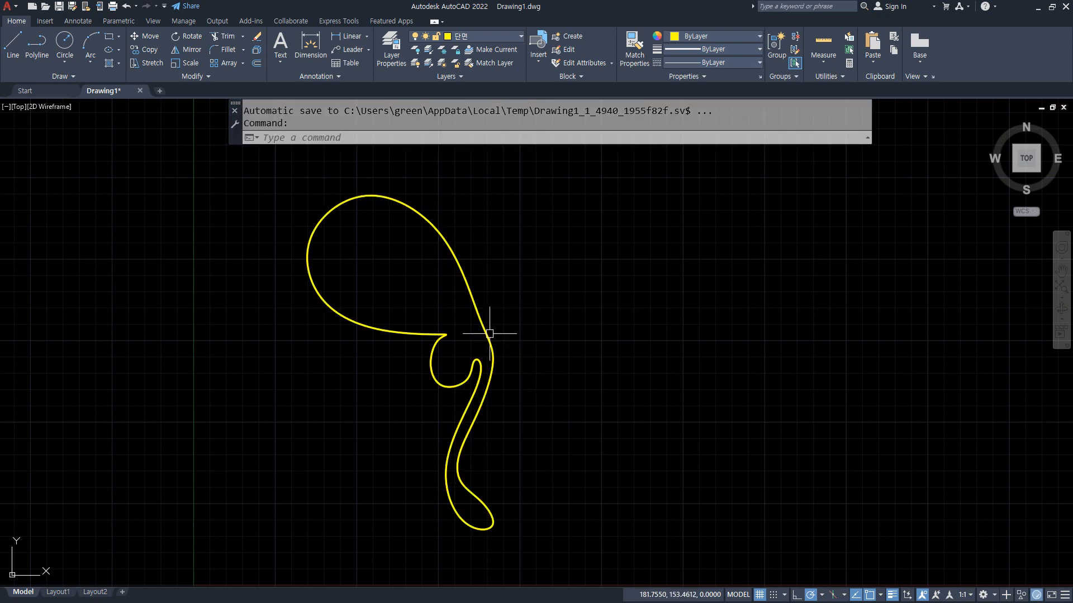
Stretch the closed spline's starting control vertex outward, up and to the right, to bulge the curve between loop and tail.
{"action": "left_click", "coordinate": [488, 333]}
{"action": "left_click", "coordinate": [481, 328]}
{"action": "left_click", "coordinate": [509, 313]}
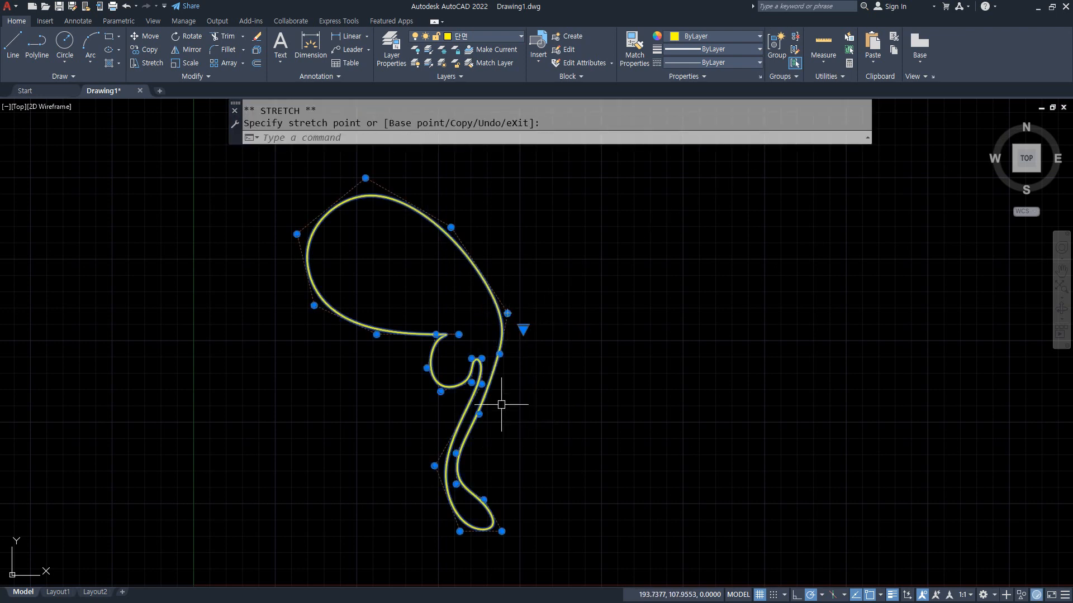
Stretch the control vertex at the upper right of the spline's large loop outward, up and to the right, to round the loop.
{"action": "scroll", "coordinate": [444, 344], "scroll_direction": "up", "scroll_amount": 5}
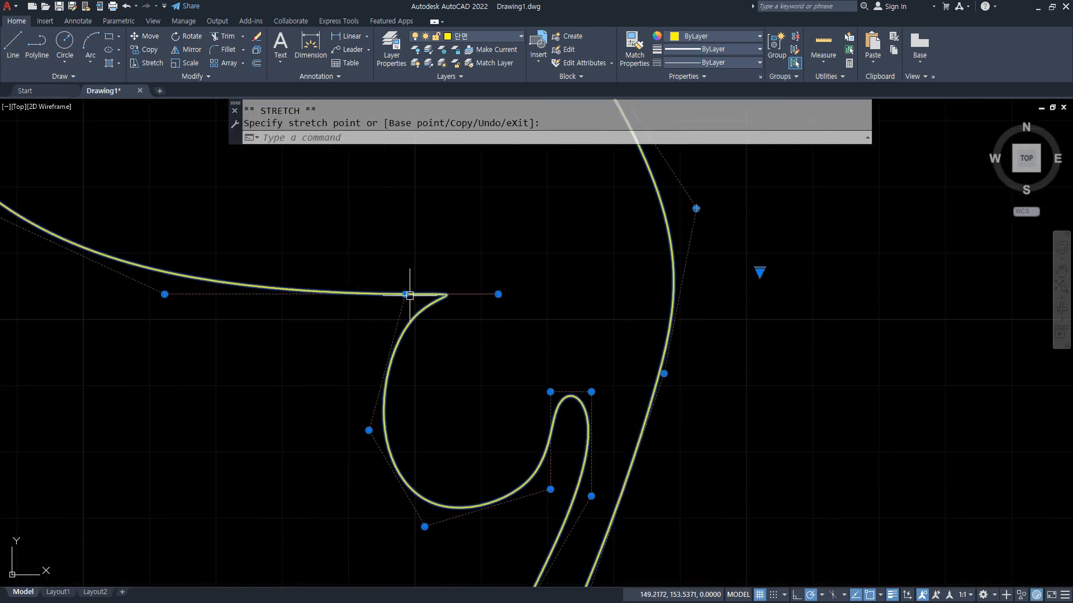
{"action": "scroll", "coordinate": [496, 372], "scroll_direction": "down", "scroll_amount": 5}
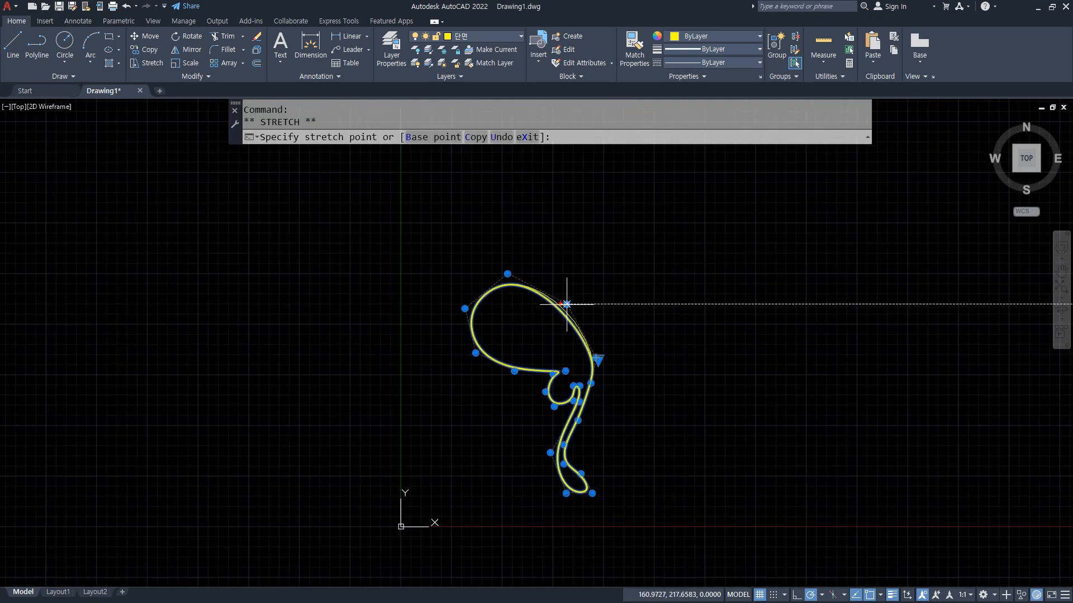
{"action": "left_click", "coordinate": [585, 299]}
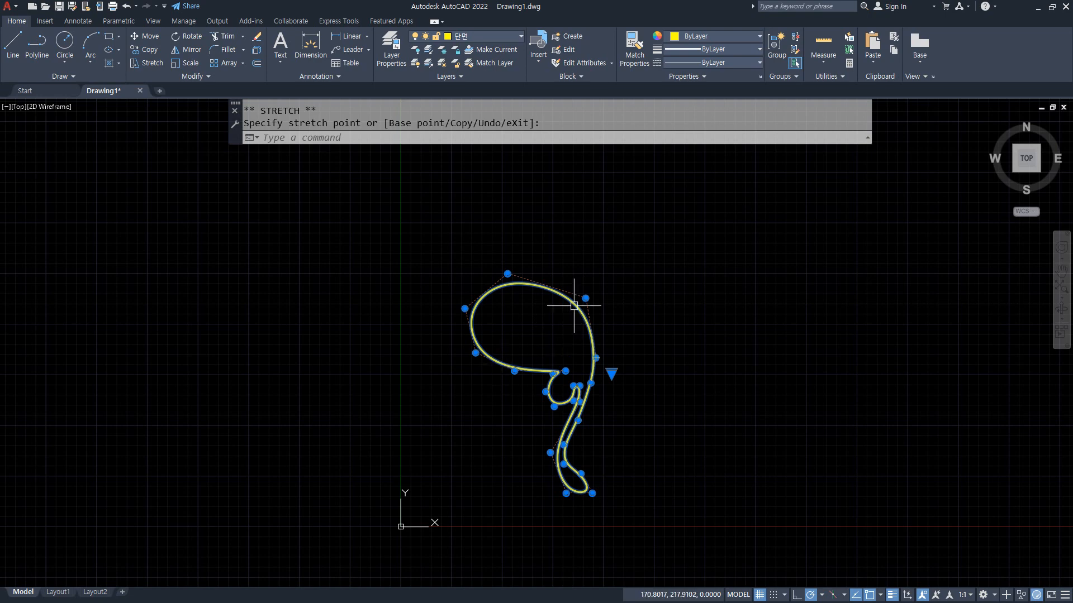
{"action": "left_click", "coordinate": [586, 298]}
{"action": "left_click", "coordinate": [599, 298]}
{"action": "left_click", "coordinate": [598, 297]}
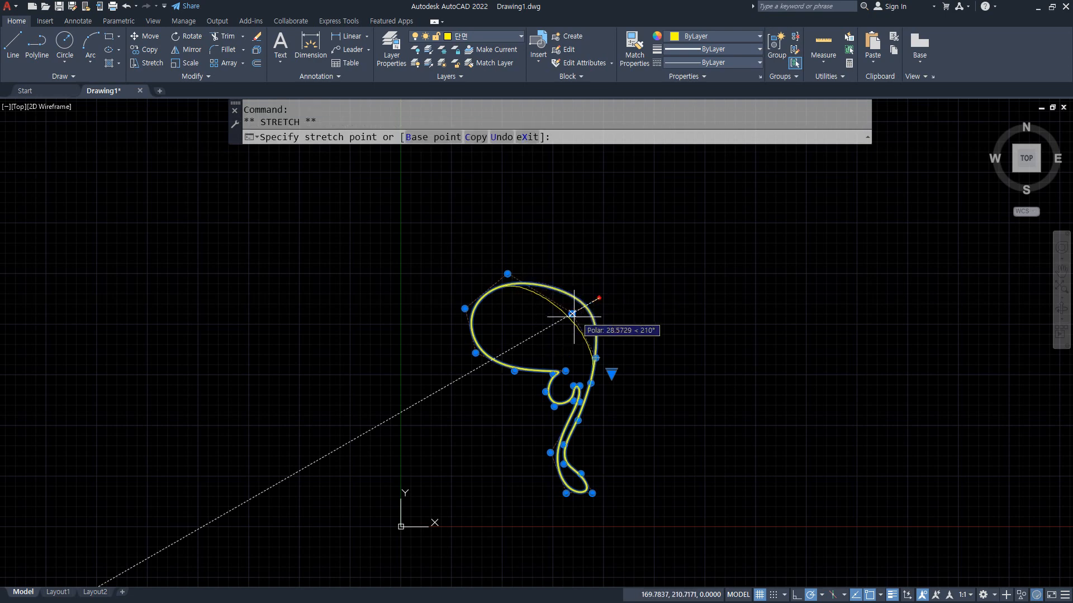
{"action": "left_click", "coordinate": [587, 292]}
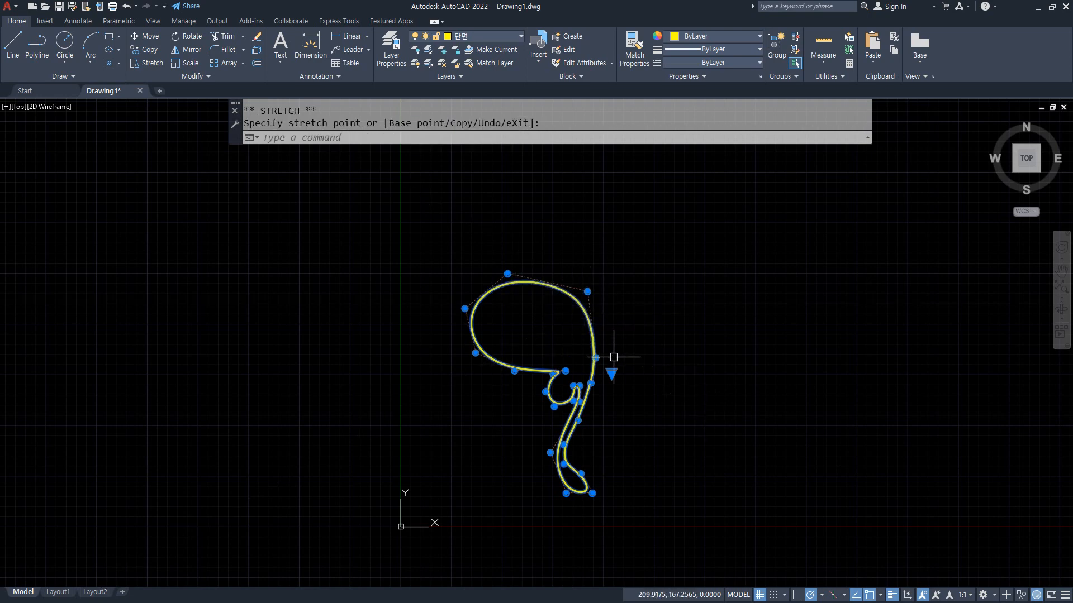
Stretch the spline's starting control vertex slightly to the right and end the grip editing.
{"action": "left_click", "coordinate": [595, 357]}
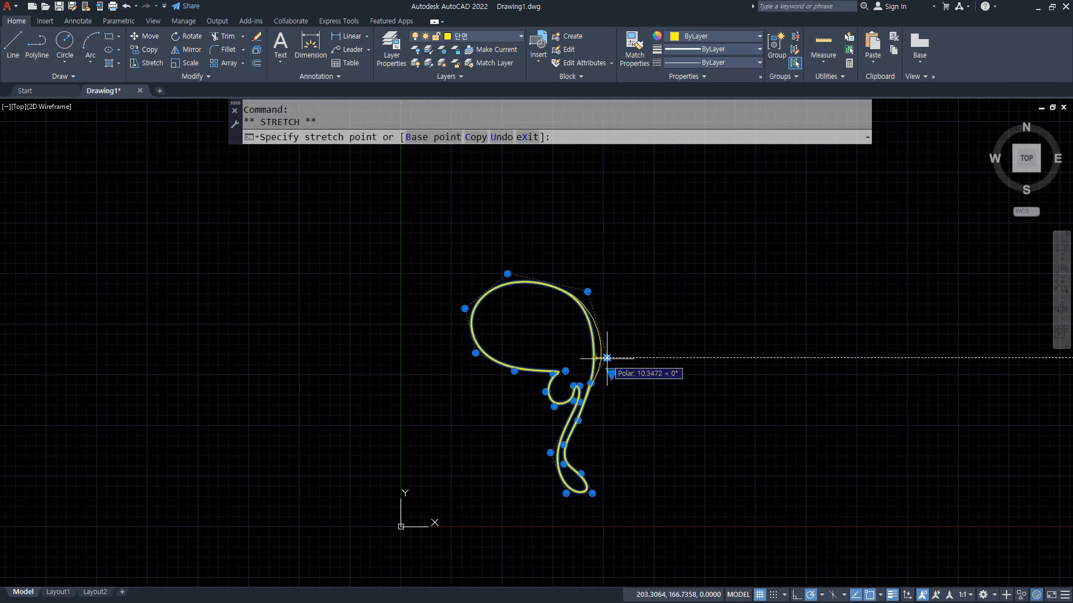
{"action": "left_click", "coordinate": [600, 358]}
{"action": "key", "text": "Escape"}
{"action": "middle_click_drag", "start_coordinate": [597, 431], "coordinate": [570, 450]}
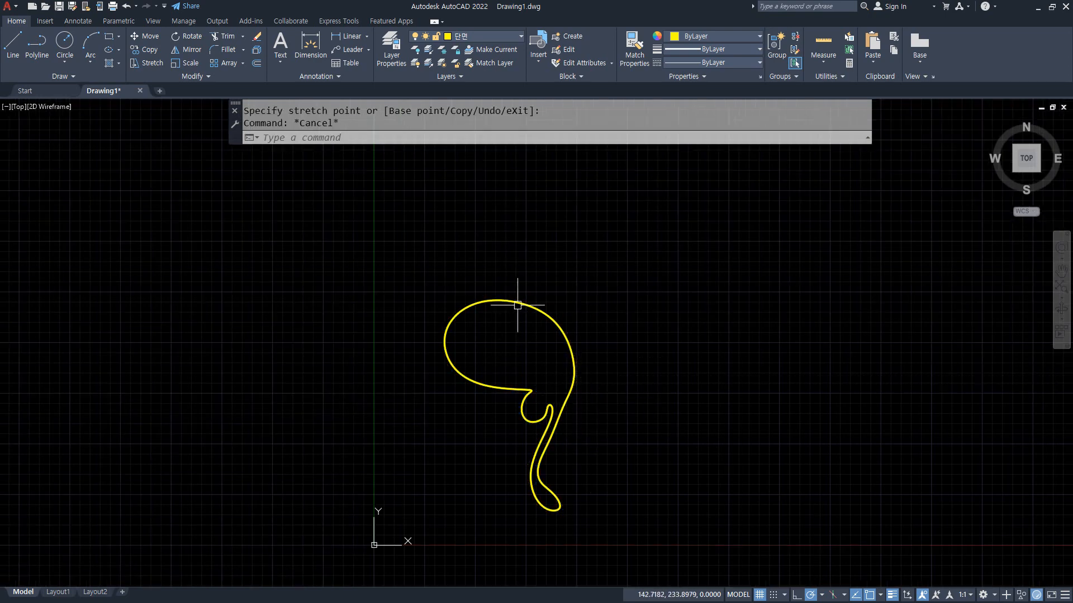
Select the spline and stretch the loop's topmost control vertex straight up in two moves.
{"action": "left_click", "coordinate": [487, 292]}
{"action": "left_click", "coordinate": [480, 292]}
{"action": "left_click", "coordinate": [481, 262]}
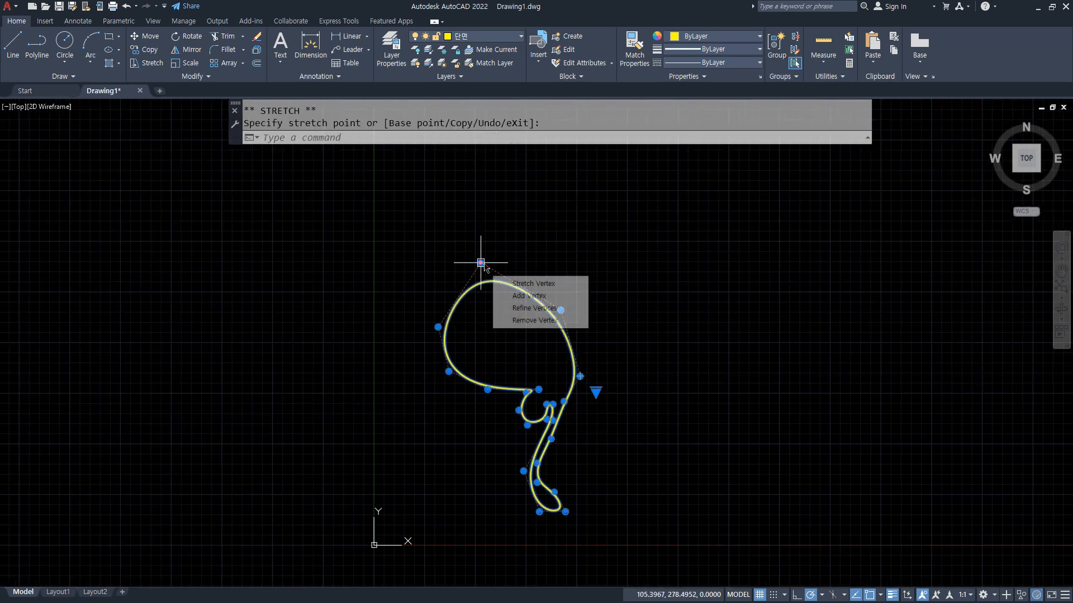
{"action": "left_click", "coordinate": [480, 263]}
{"action": "left_click", "coordinate": [480, 240]}
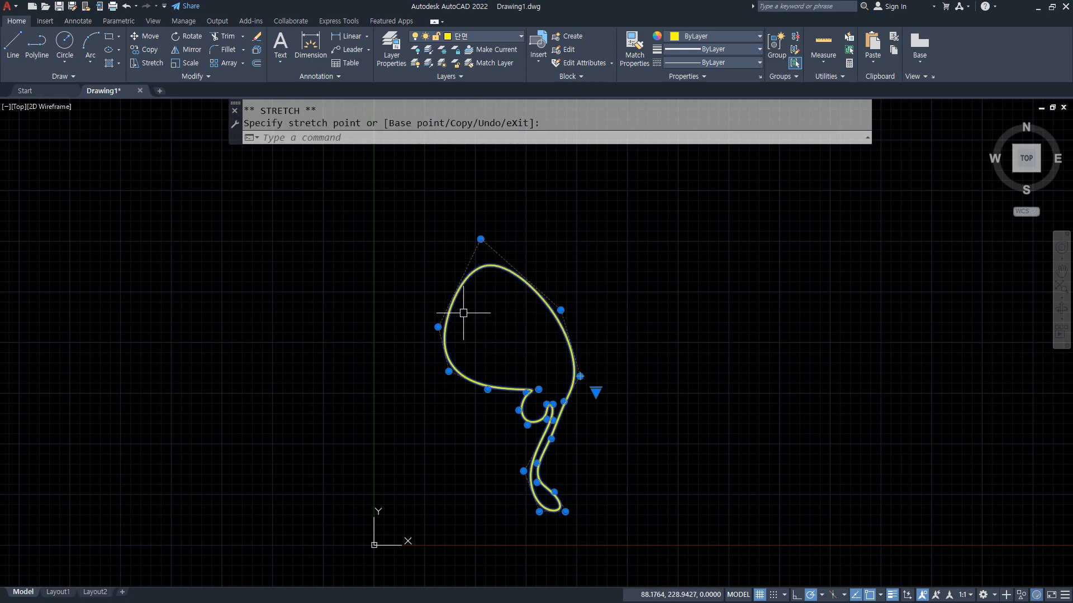
Stretch the loop's upper-left control vertex up and its lower-left one up and outward, and deselect the spline.
{"action": "left_click", "coordinate": [438, 328]}
{"action": "left_click", "coordinate": [438, 296]}
{"action": "left_click", "coordinate": [449, 372]}
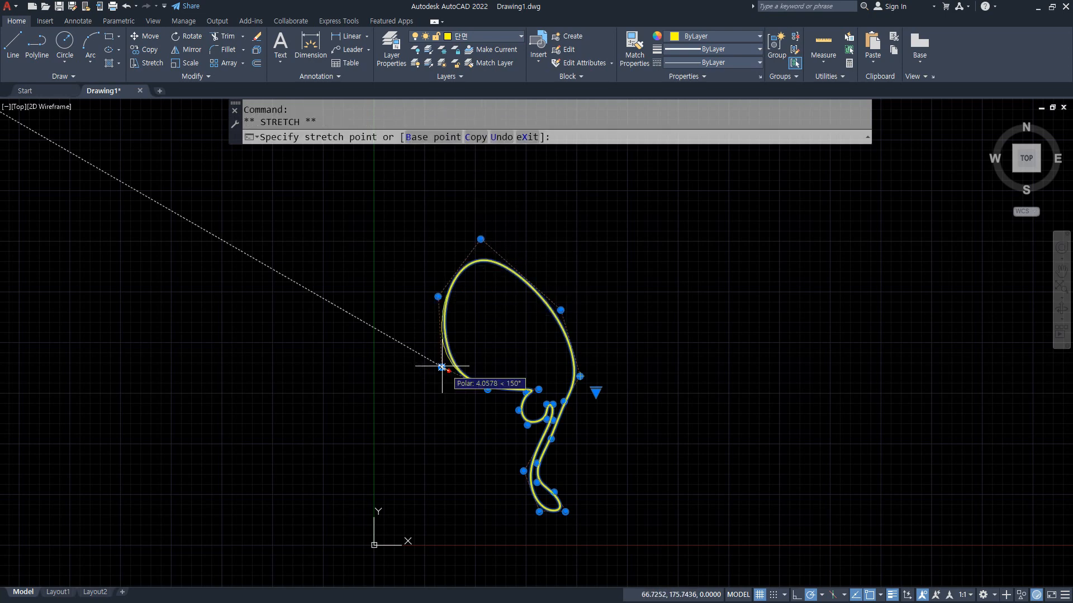
{"action": "left_click", "coordinate": [428, 351]}
{"action": "key", "text": "Escape"}
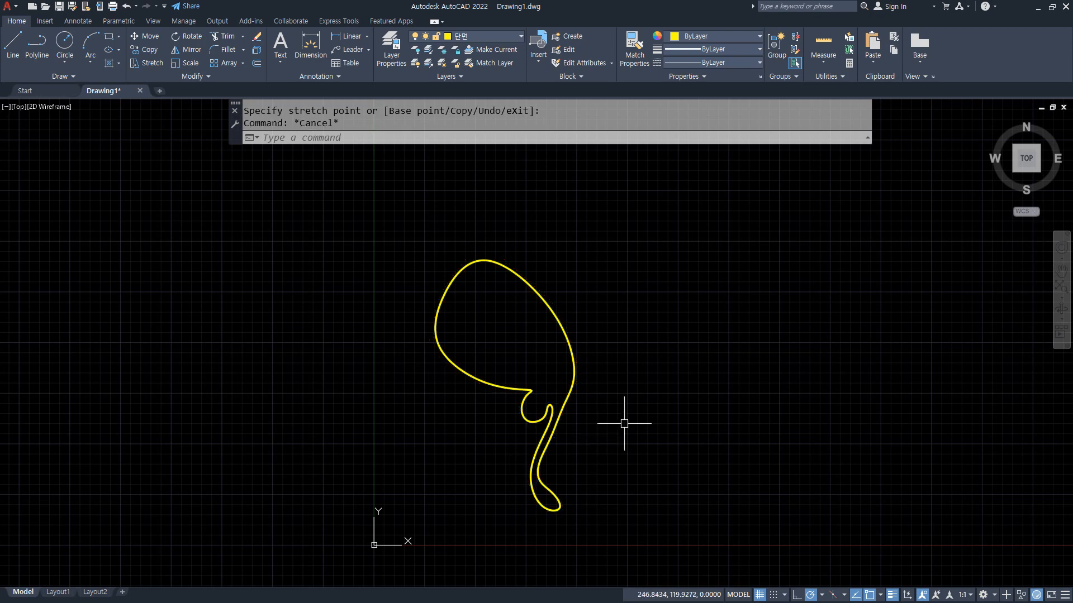
Use the Stretch command with a crossing window over the loop and notch to shift them upward, lengthening the tail.
{"action": "type", "text": "s"}
{"action": "key", "text": "Return"}
{"action": "left_click", "coordinate": [618, 433]}
{"action": "left_click", "coordinate": [390, 220]}
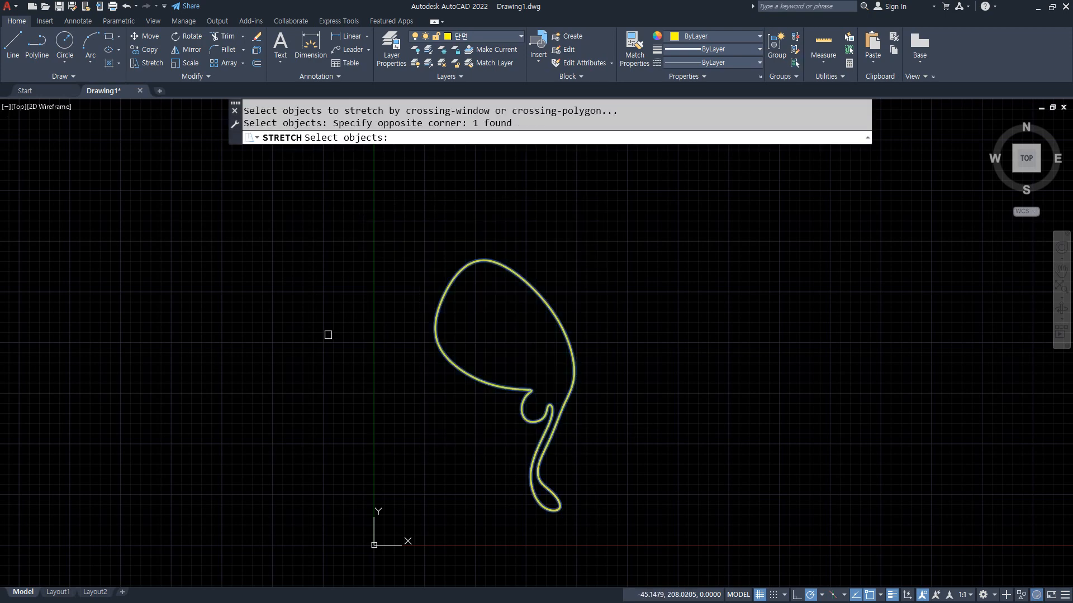
{"action": "key", "text": "Return"}
{"action": "left_click", "coordinate": [328, 335]}
{"action": "left_click", "coordinate": [327, 290]}
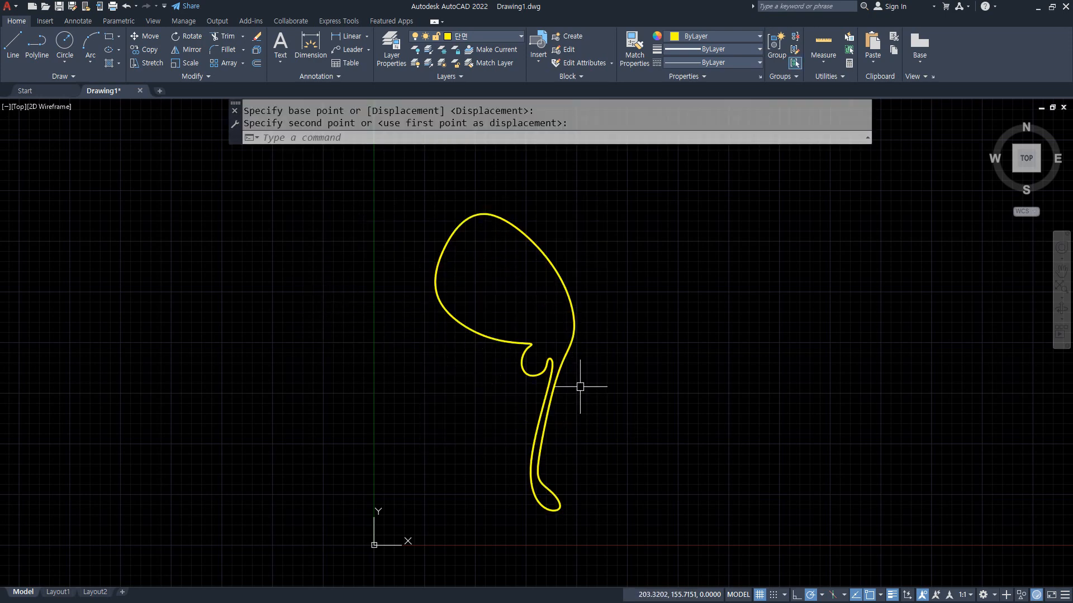
Reshape the loop by stretching its top control vertex right and down and its two left vertices inward.
{"action": "left_click", "coordinate": [552, 391]}
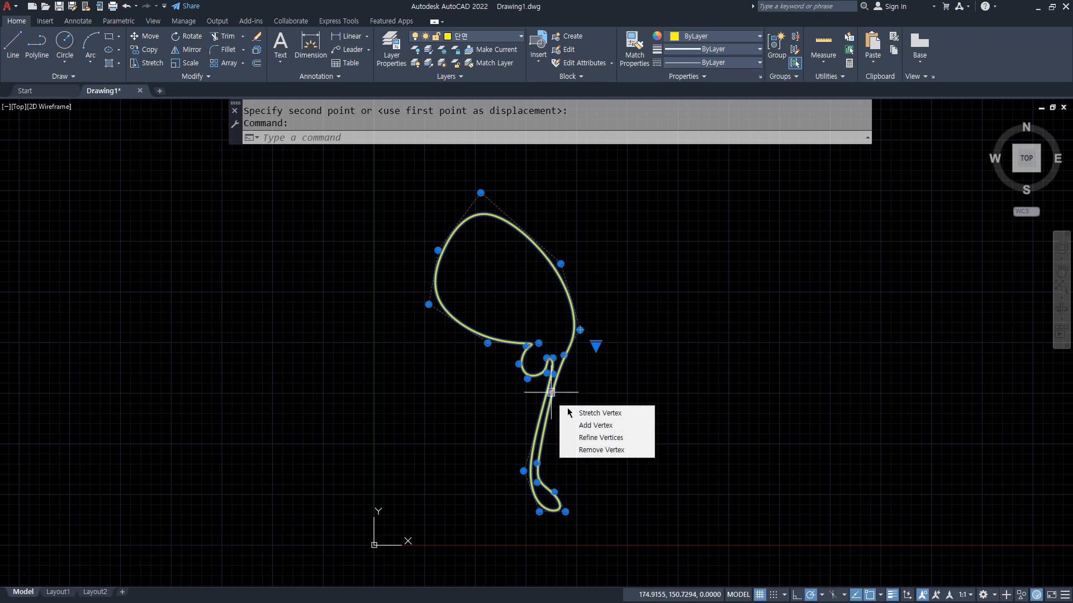
{"action": "left_click", "coordinate": [480, 192]}
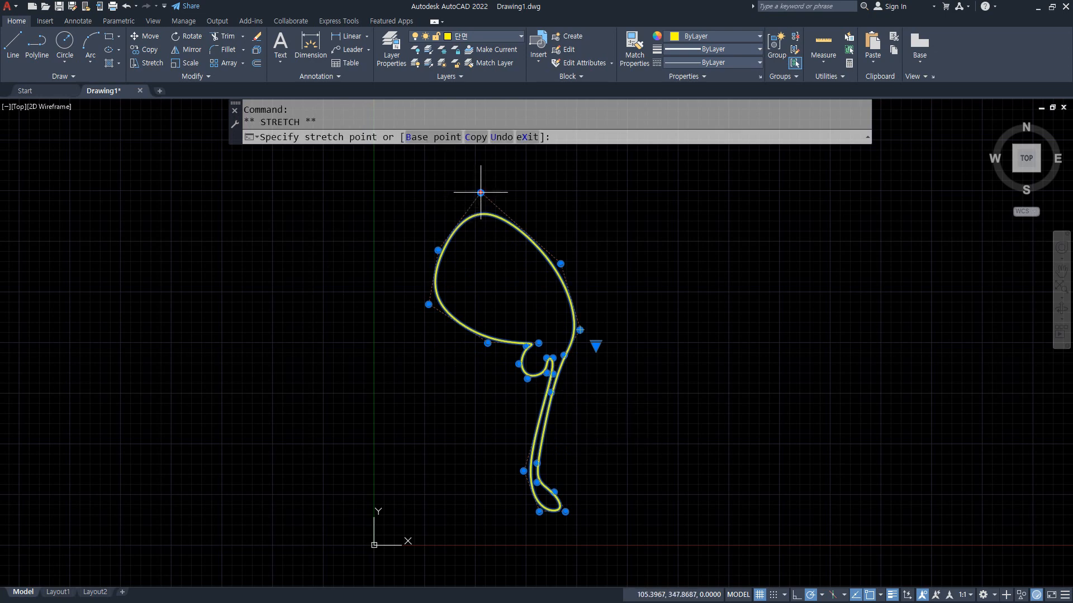
{"action": "left_click", "coordinate": [503, 193]}
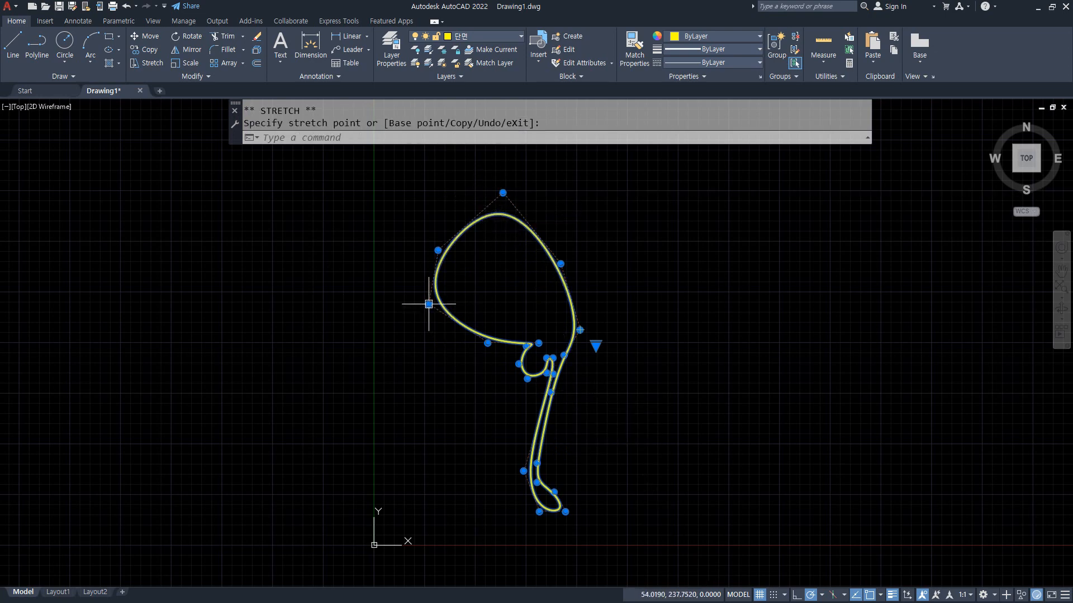
{"action": "left_click", "coordinate": [428, 304]}
{"action": "left_click", "coordinate": [441, 304]}
{"action": "left_click", "coordinate": [438, 249]}
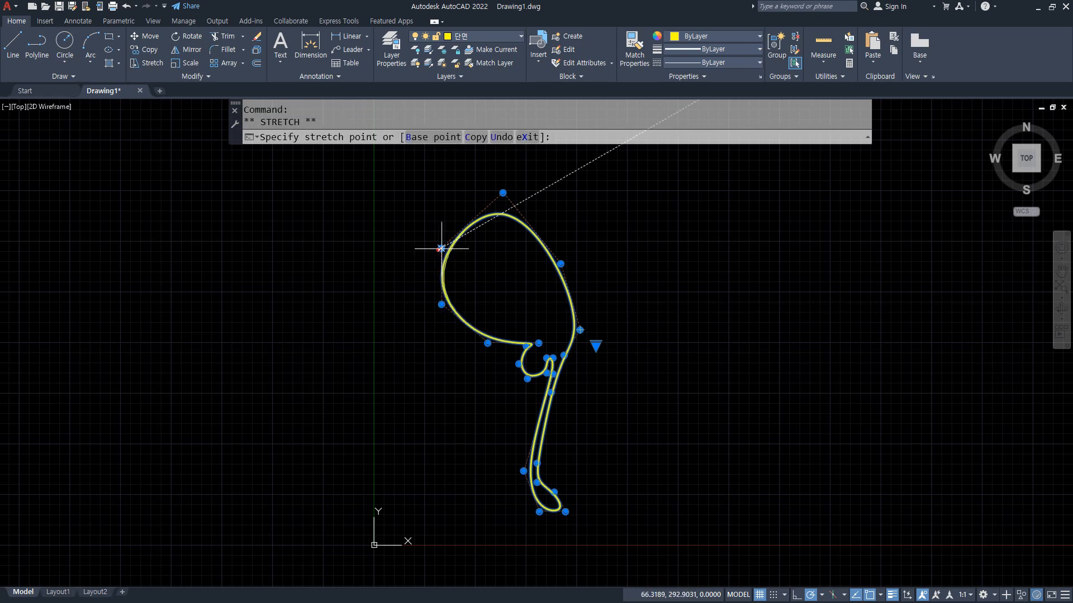
{"action": "left_click", "coordinate": [449, 250]}
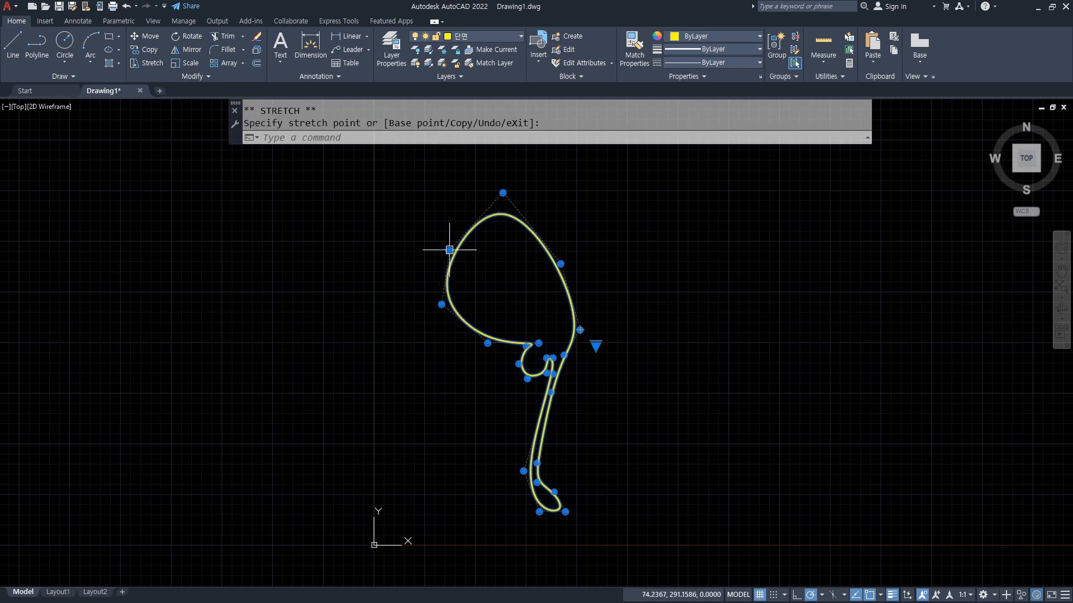
{"action": "left_click", "coordinate": [503, 193]}
{"action": "left_click", "coordinate": [502, 214]}
{"action": "key", "text": "Escape"}
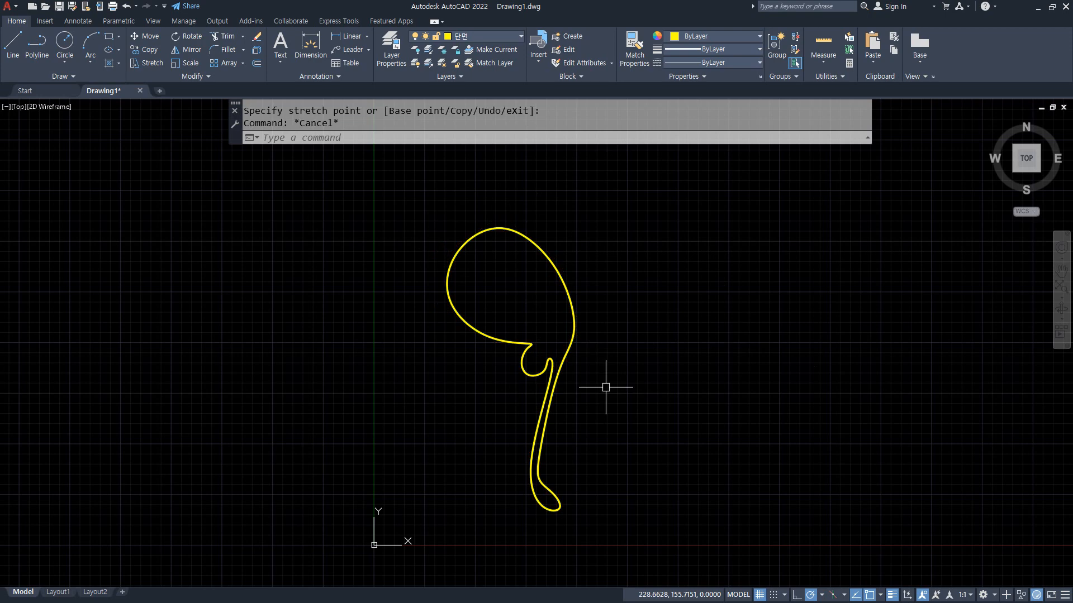
Draw a vertical line close to the outer side of the spline, from beside the loop down past the notch.
{"action": "type", "text": "l"}
{"action": "key", "text": "Return"}
{"action": "left_click", "coordinate": [587, 262]}
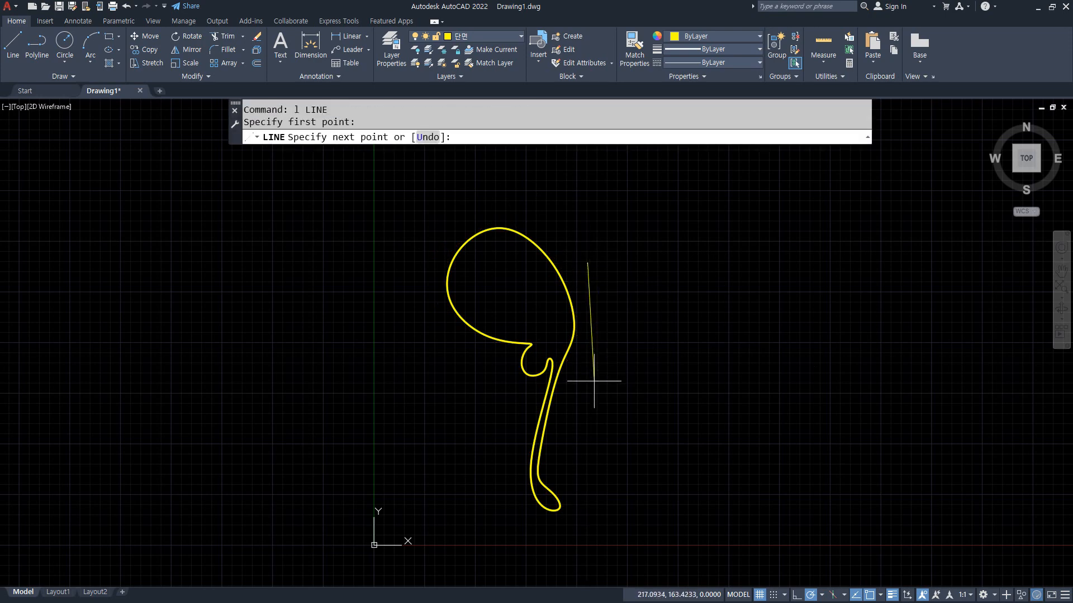
{"action": "left_click", "coordinate": [587, 409]}
Move the vertical line slightly to the left, toward the spline.
{"action": "type", "text": "m"}
{"action": "key", "text": "Return"}
{"action": "left_click", "coordinate": [617, 361]}
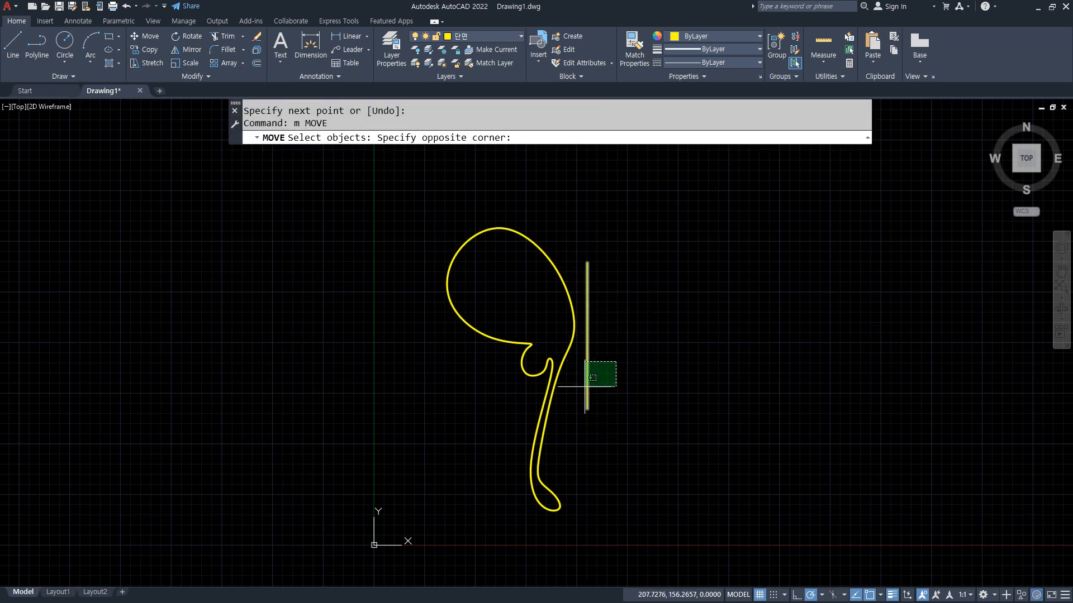
{"action": "left_click", "coordinate": [585, 386]}
{"action": "key", "text": "Return"}
{"action": "left_click", "coordinate": [682, 364]}
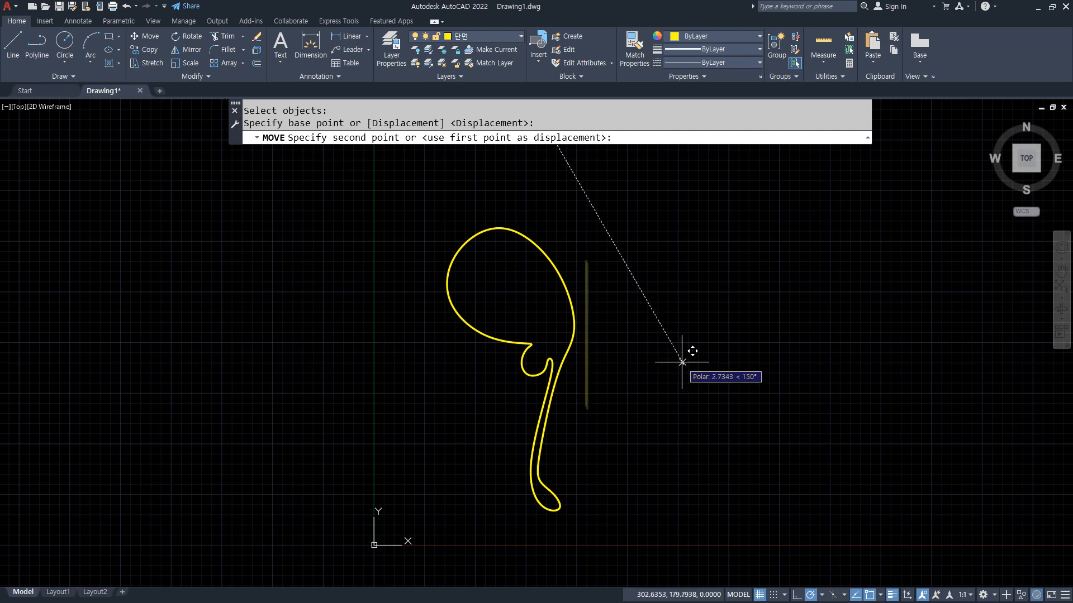
{"action": "left_click", "coordinate": [682, 364]}
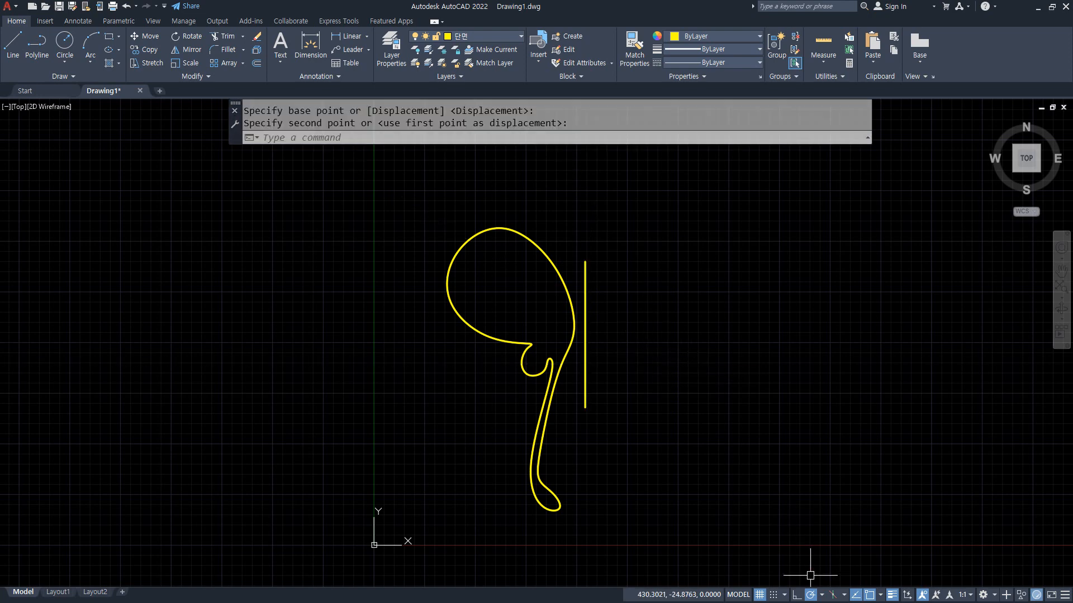
Draw a small circle centred on the upper part of the vertical line, using a one-time Nearest object snap for its centre.
{"action": "left_click", "coordinate": [881, 595]}
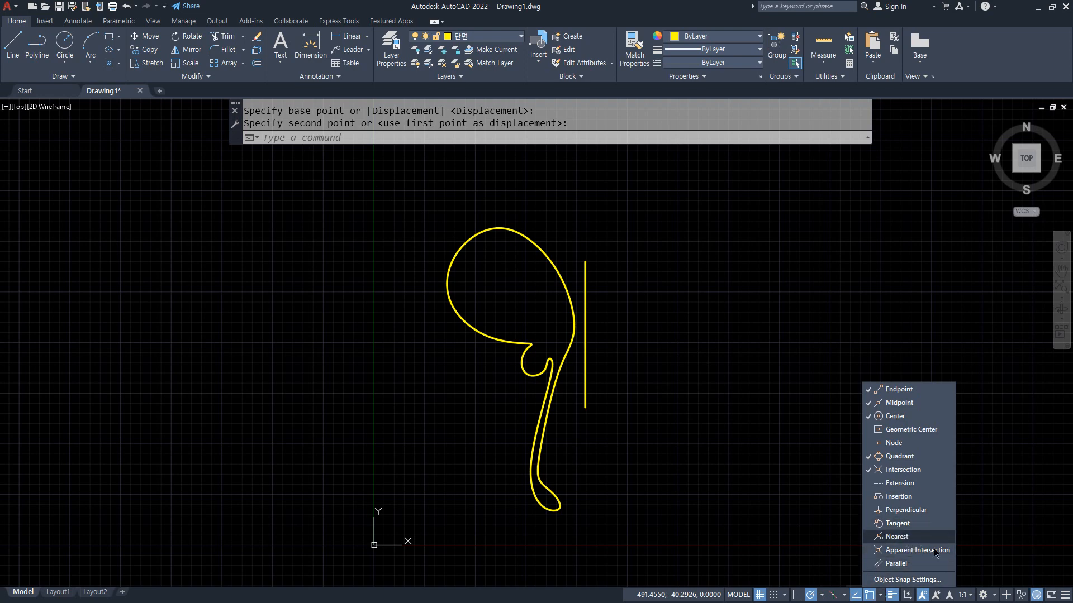
{"action": "left_click", "coordinate": [413, 388]}
{"action": "scroll", "coordinate": [562, 342], "scroll_direction": "up", "scroll_amount": 5}
{"action": "middle_click_drag", "start_coordinate": [631, 330], "coordinate": [337, 557]}
{"action": "type", "text": "c"}
{"action": "key", "text": "Return"}
{"action": "right_click", "coordinate": [586, 244], "text": "shift"}
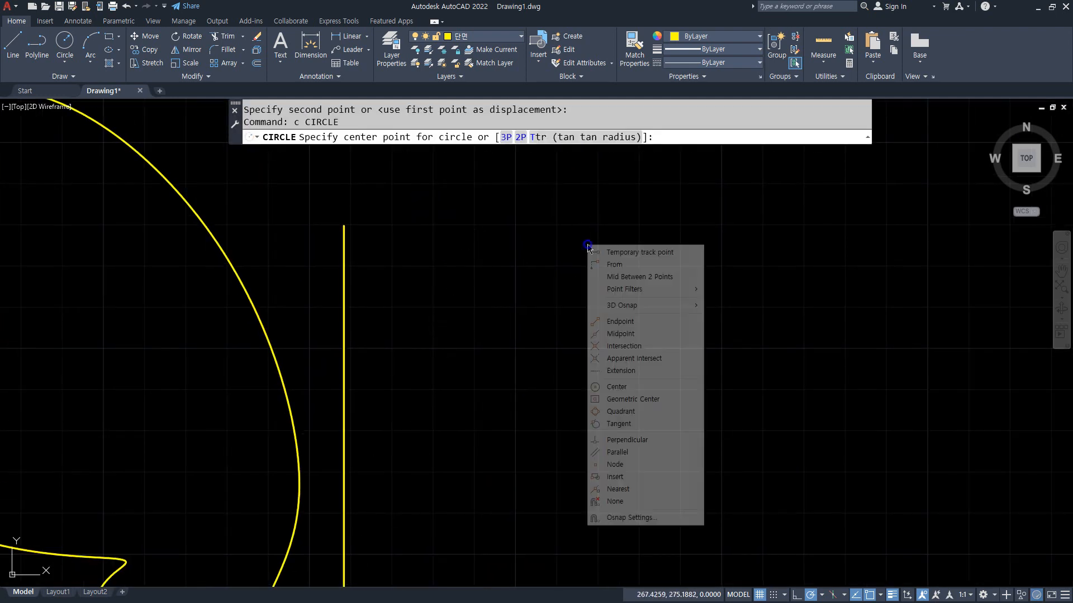
{"action": "left_click", "coordinate": [639, 486]}
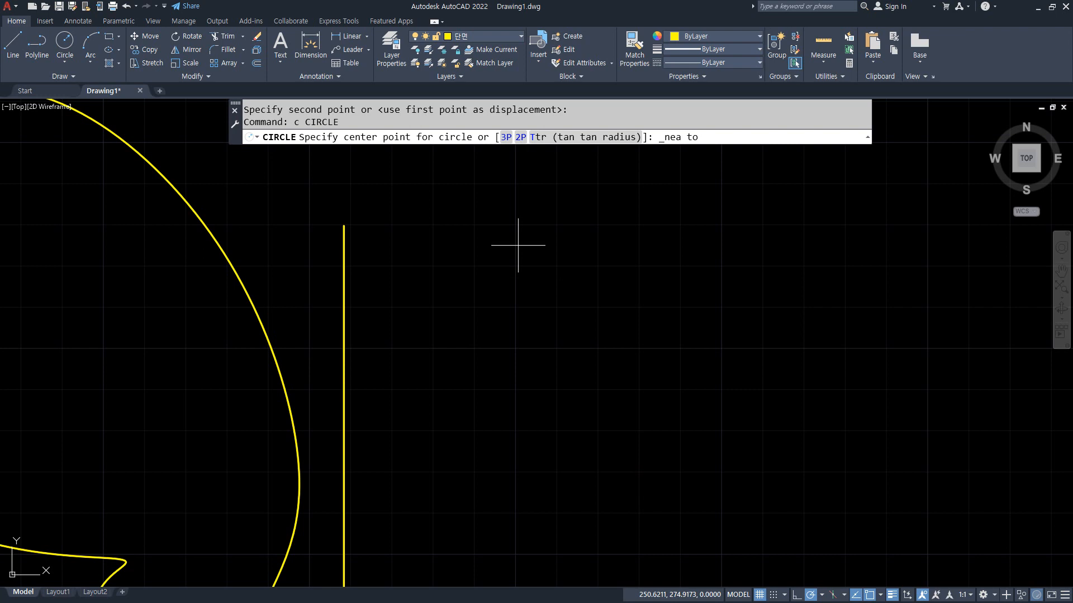
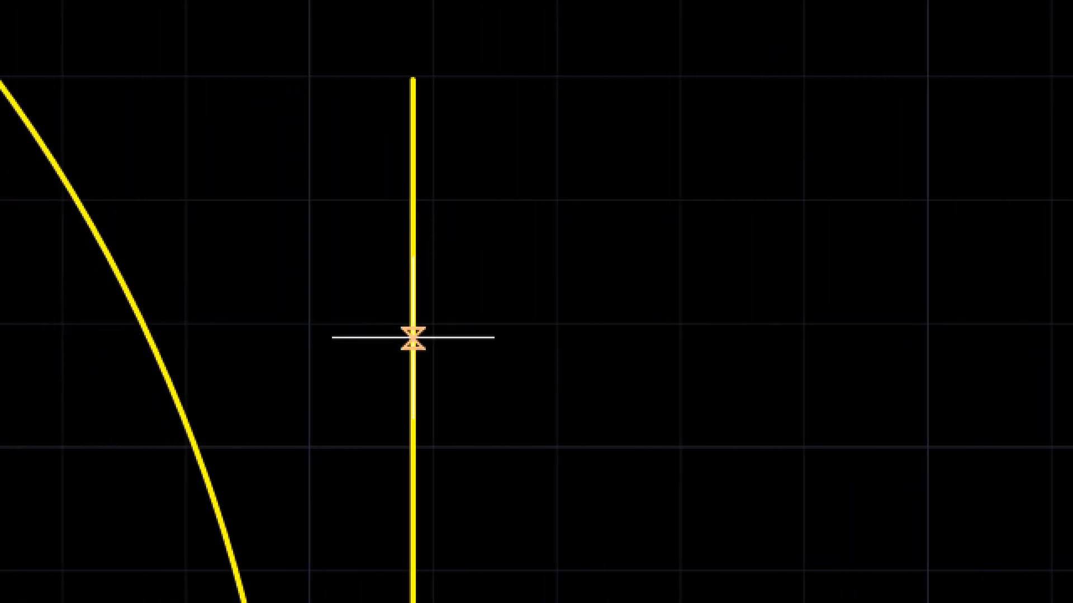
{"action": "left_click", "coordinate": [412, 337]}
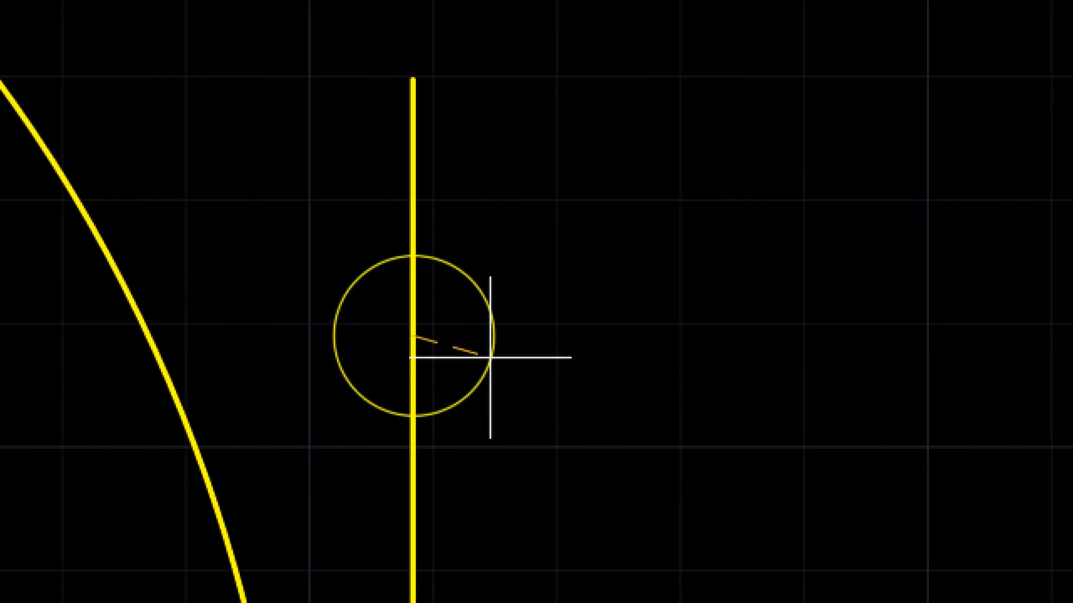
{"action": "left_click", "coordinate": [501, 336]}
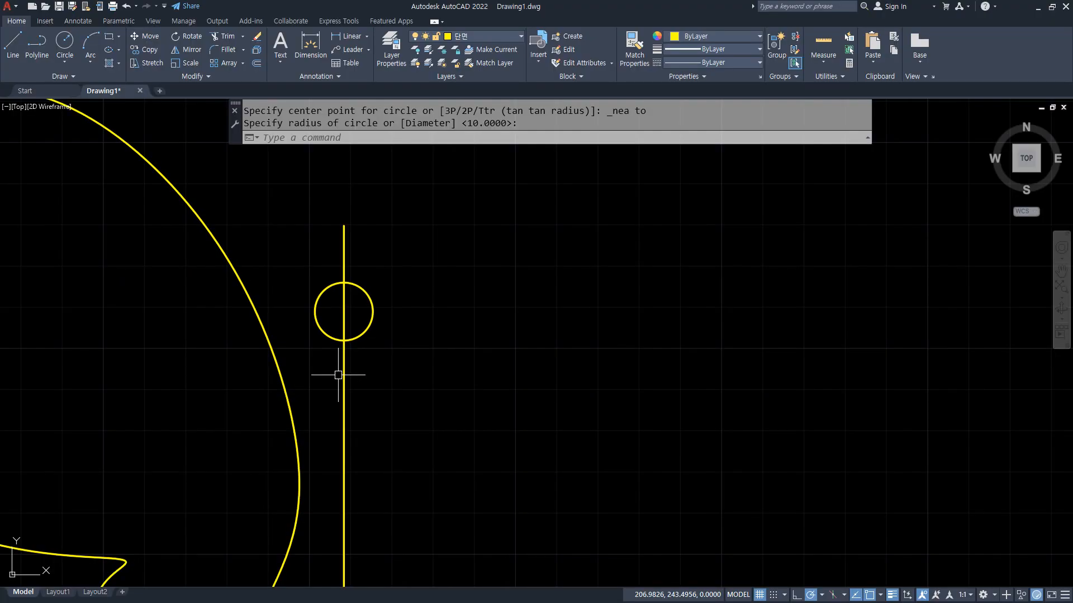
Draw a tall, narrow ellipse below the circle, placing both major-axis endpoints on the vertical line with one-time Nearest object snaps.
{"action": "type", "text": "el"}
{"action": "key", "text": "Return"}
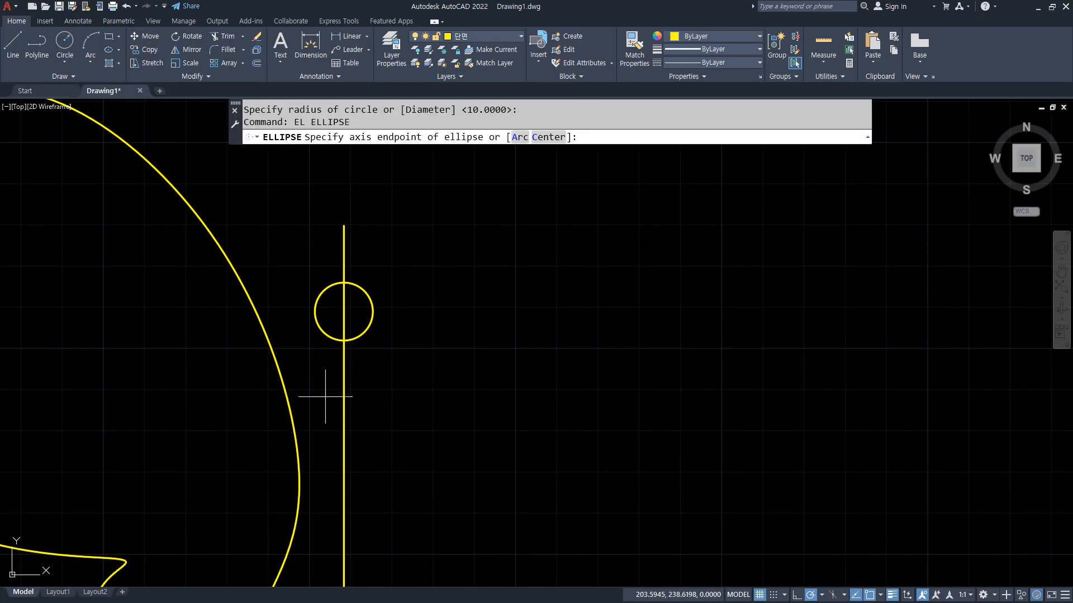
{"action": "middle_click_drag", "start_coordinate": [333, 402], "coordinate": [319, 329]}
{"action": "right_click", "coordinate": [458, 242], "text": "shift"}
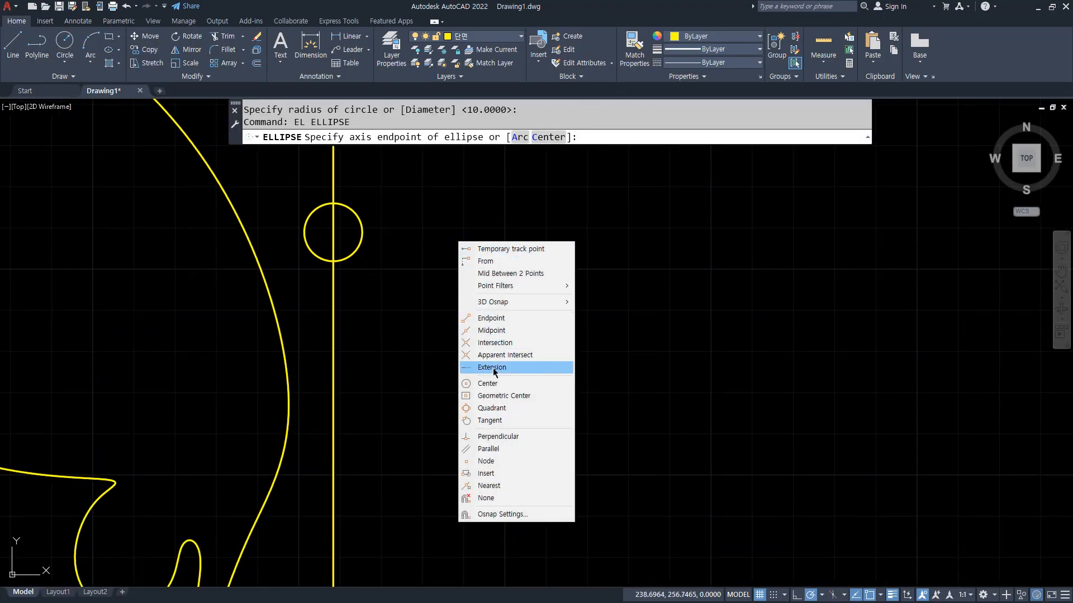
{"action": "left_click", "coordinate": [506, 485]}
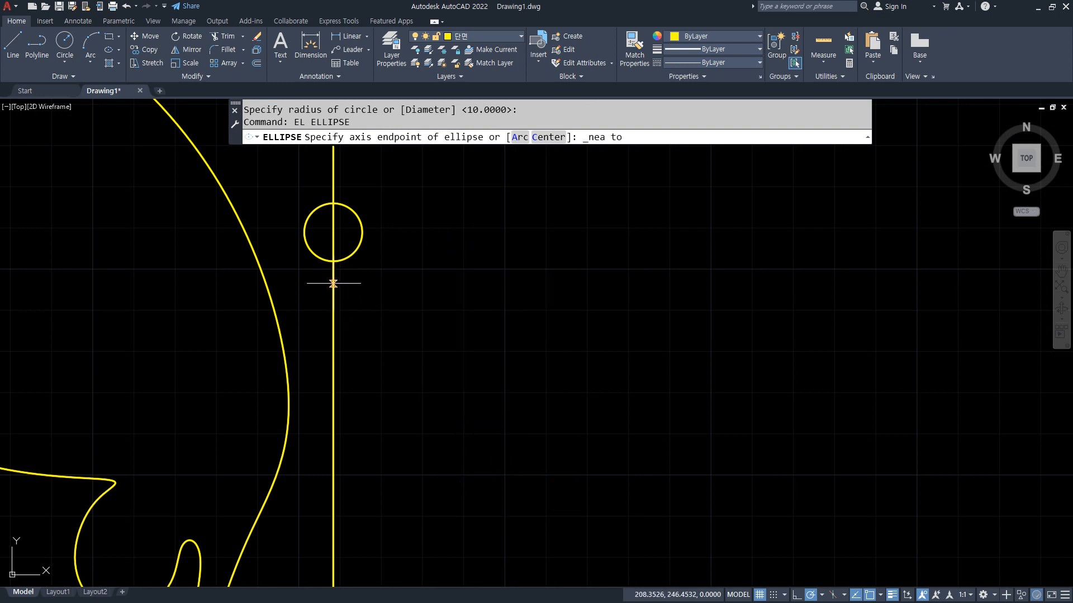
{"action": "left_click", "coordinate": [333, 297]}
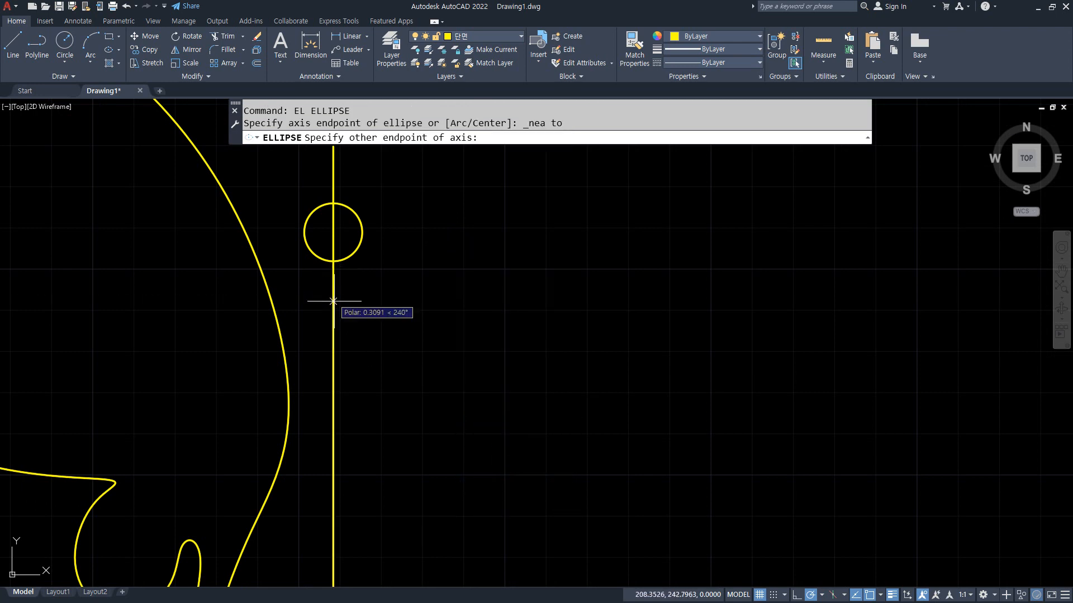
{"action": "right_click", "coordinate": [443, 364], "text": "shift"}
{"action": "left_click", "coordinate": [492, 327]}
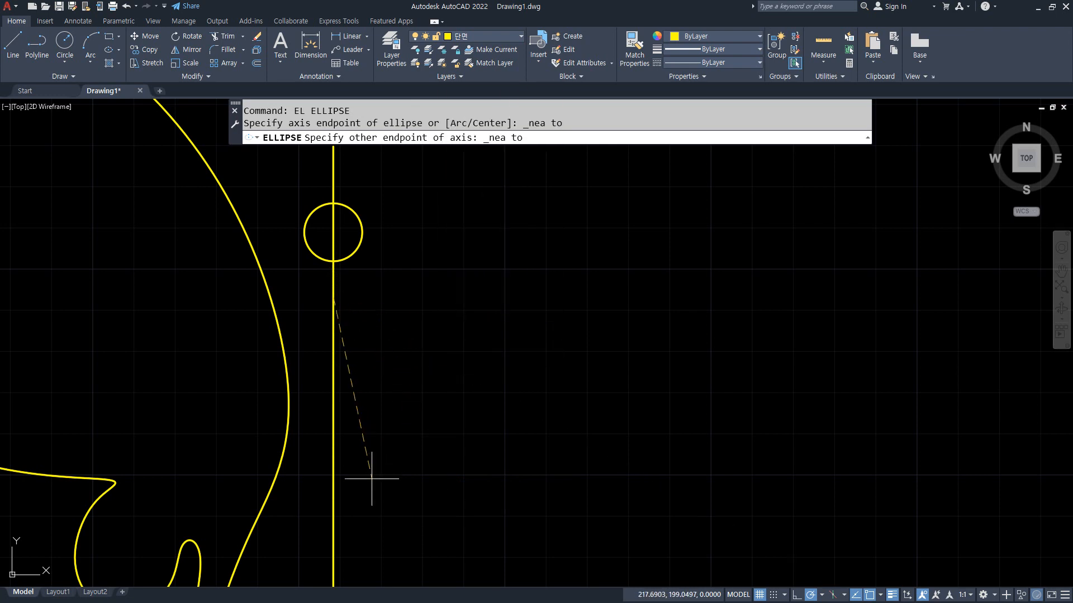
{"action": "left_click", "coordinate": [333, 507]}
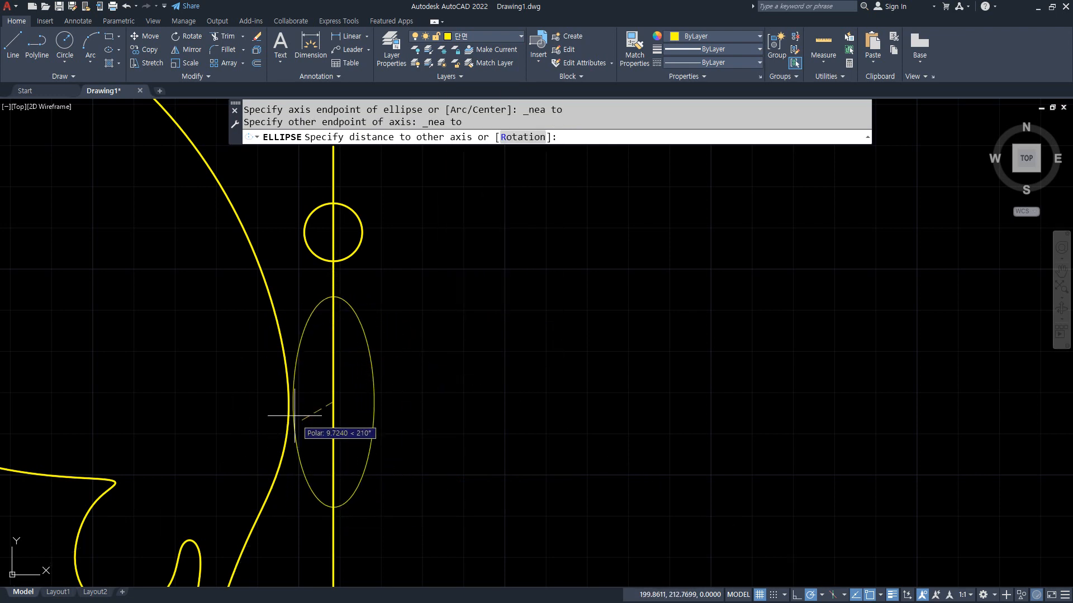
{"action": "left_click", "coordinate": [360, 433]}
{"action": "scroll", "coordinate": [352, 376], "scroll_direction": "down", "scroll_amount": 4}
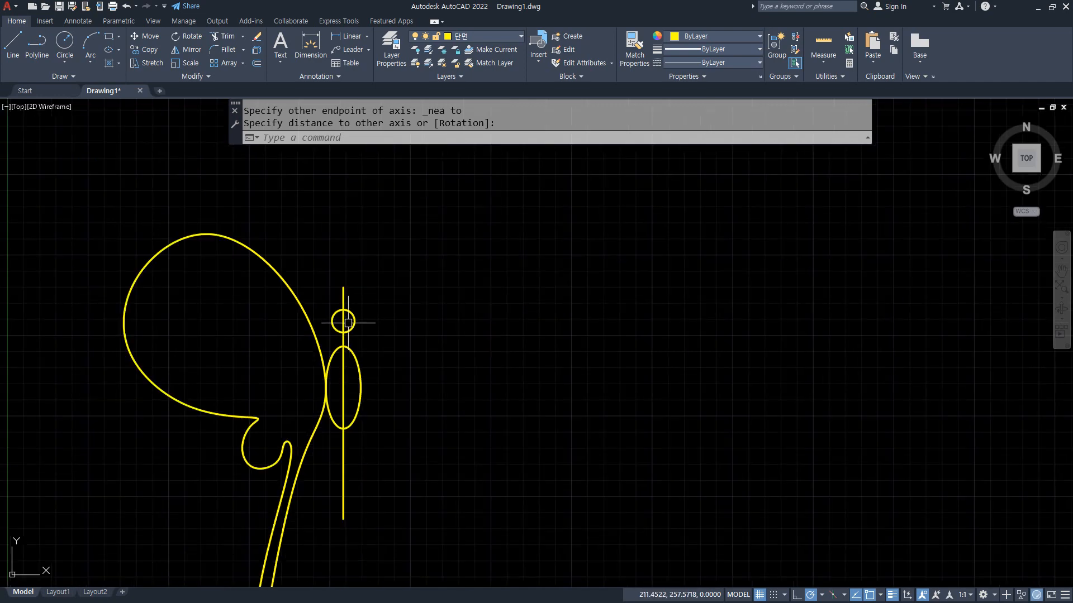
Move the circle straight down along the vertical line, closer to the top of the ellipse.
{"action": "scroll", "coordinate": [354, 342], "scroll_direction": "up", "scroll_amount": 4}
{"action": "type", "text": "m"}
{"action": "key", "text": "Return"}
{"action": "left_click", "coordinate": [355, 335]}
{"action": "key", "text": "Return"}
{"action": "left_click", "coordinate": [411, 319]}
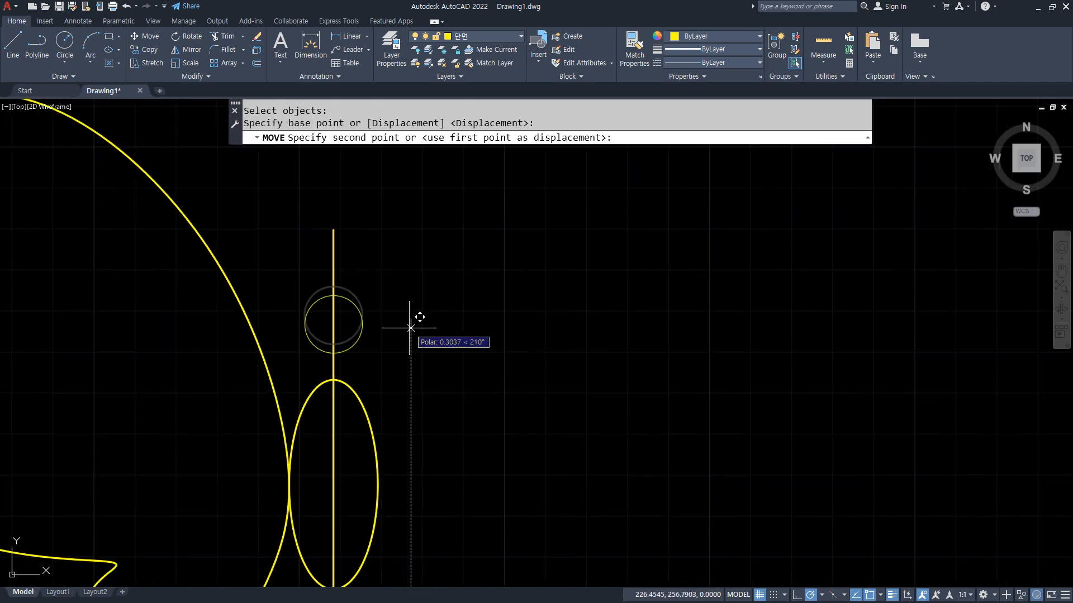
{"action": "left_click", "coordinate": [410, 346]}
{"action": "scroll", "coordinate": [402, 355], "scroll_direction": "down", "scroll_amount": 4}
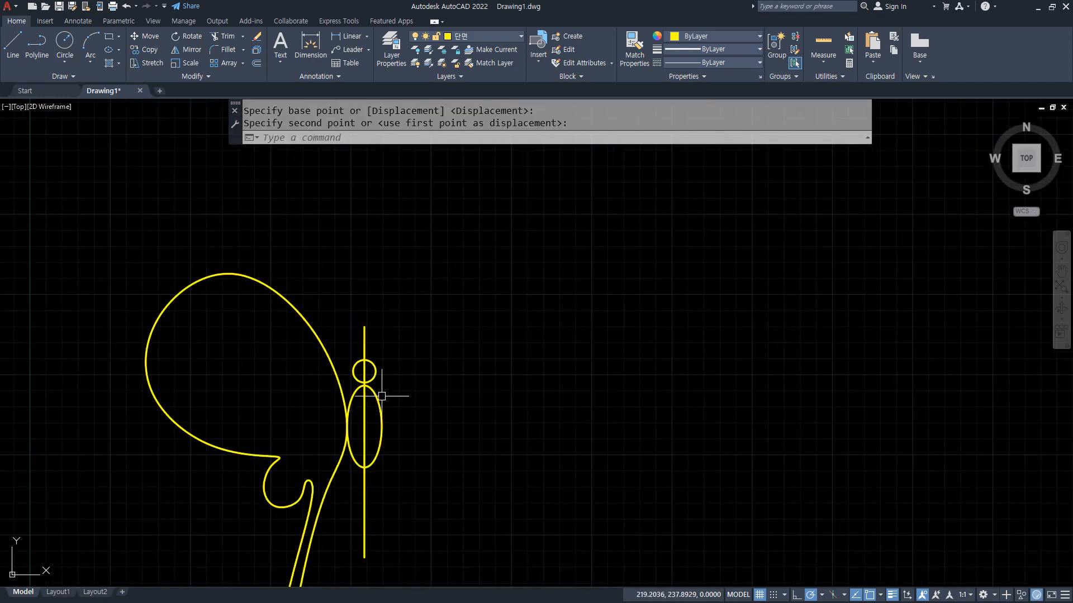
{"action": "mouse_move", "coordinate": [373, 455]}
{"action": "middle_mouse_down"}
{"action": "mouse_move", "coordinate": [372, 372]}
{"action": "mouse_move", "coordinate": [445, 316]}
{"action": "mouse_move", "coordinate": [371, 319]}
{"action": "middle_mouse_up"}
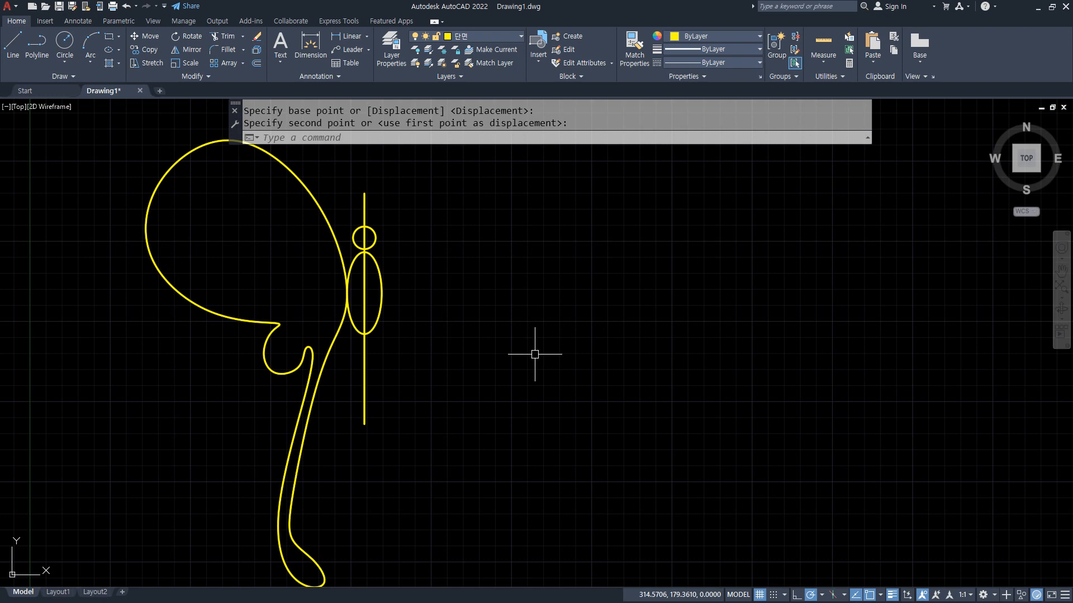
Mirror the wing spline across the vertical line, keeping the source object, and erase the vertical line.
{"action": "type", "text": "mi"}
{"action": "key", "text": "Return"}
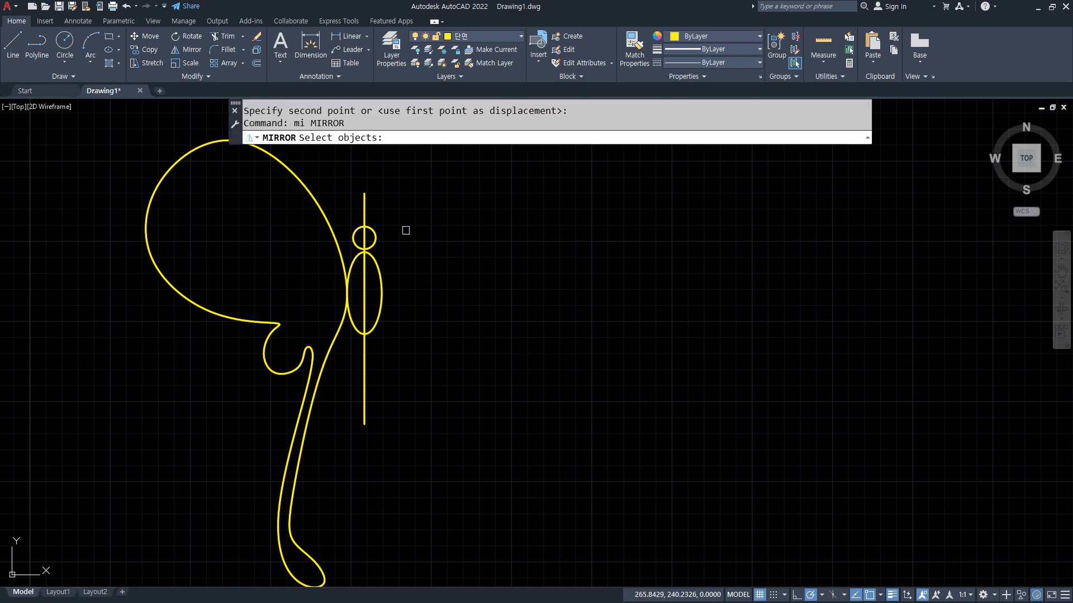
{"action": "left_click", "coordinate": [298, 184]}
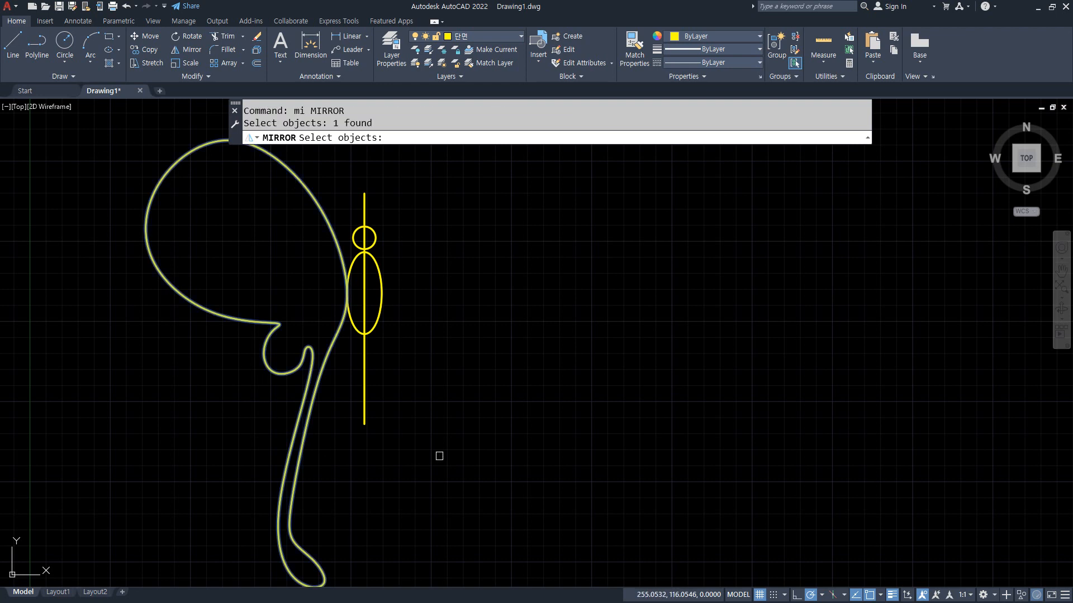
{"action": "key", "text": "Return"}
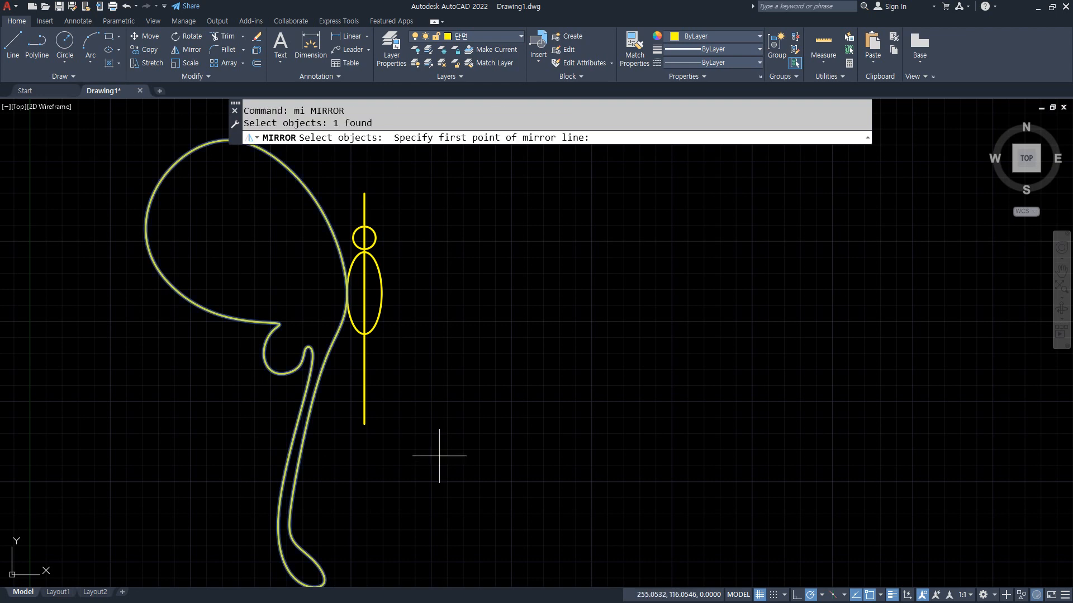
{"action": "left_click", "coordinate": [364, 193]}
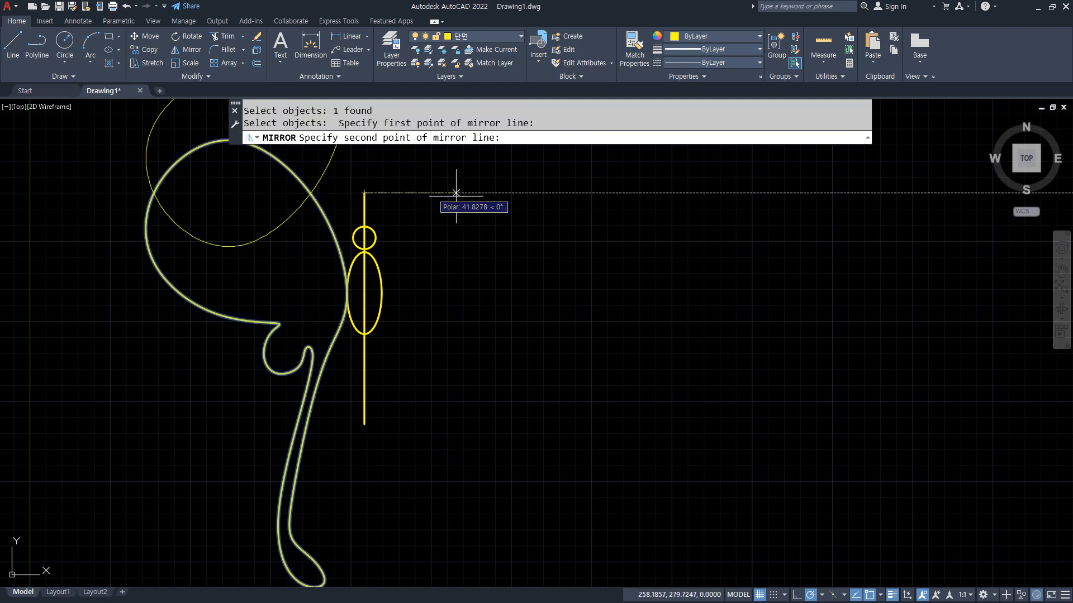
{"action": "left_click", "coordinate": [365, 418]}
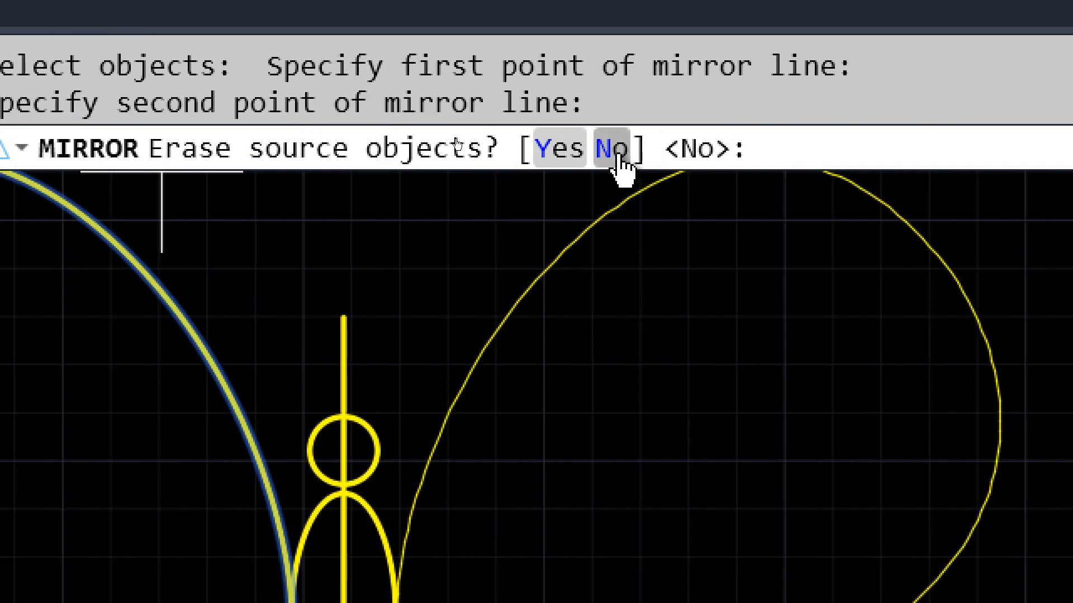
{"action": "left_click", "coordinate": [781, 150]}
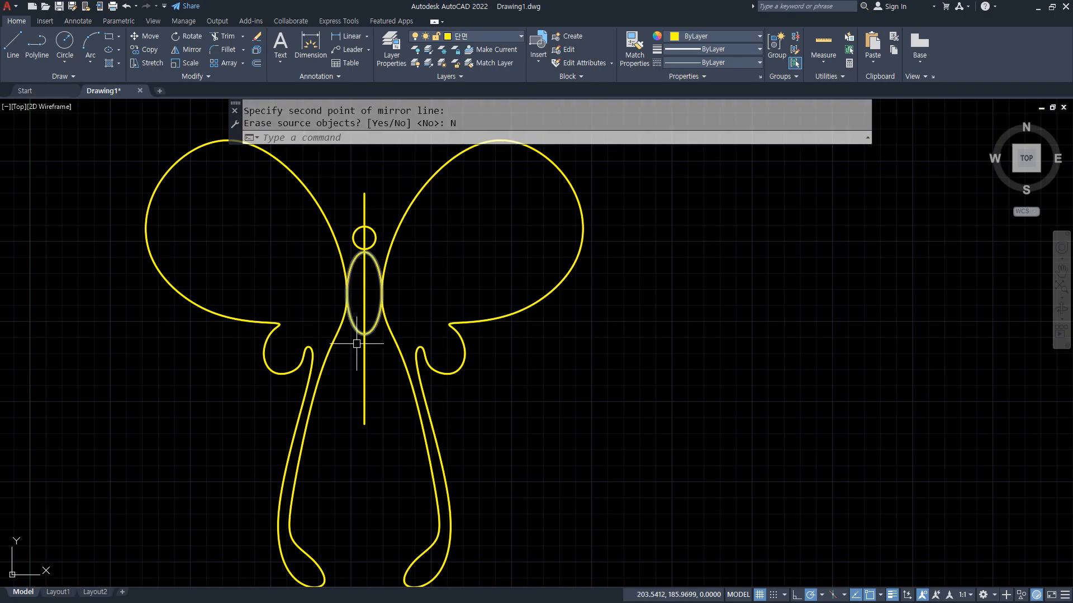
{"action": "left_click", "coordinate": [364, 364]}
{"action": "key", "text": "Delete"}
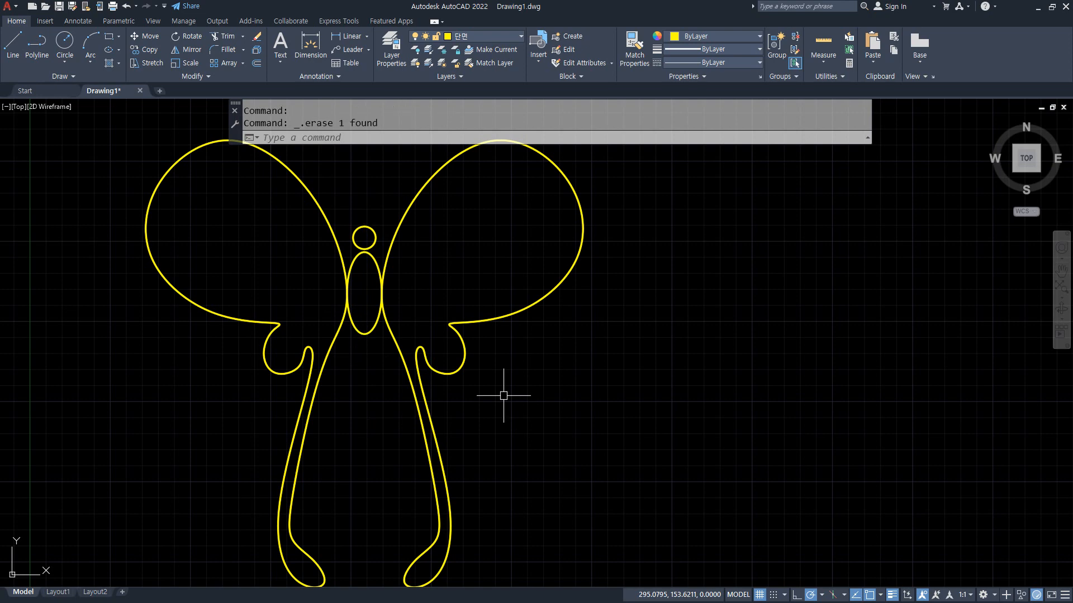
Draw a horizontal line above the butterfly, slightly wider than both wings.
{"action": "scroll", "coordinate": [593, 357], "scroll_direction": "down", "scroll_amount": 4}
{"action": "type", "text": "l"}
{"action": "key", "text": "Return"}
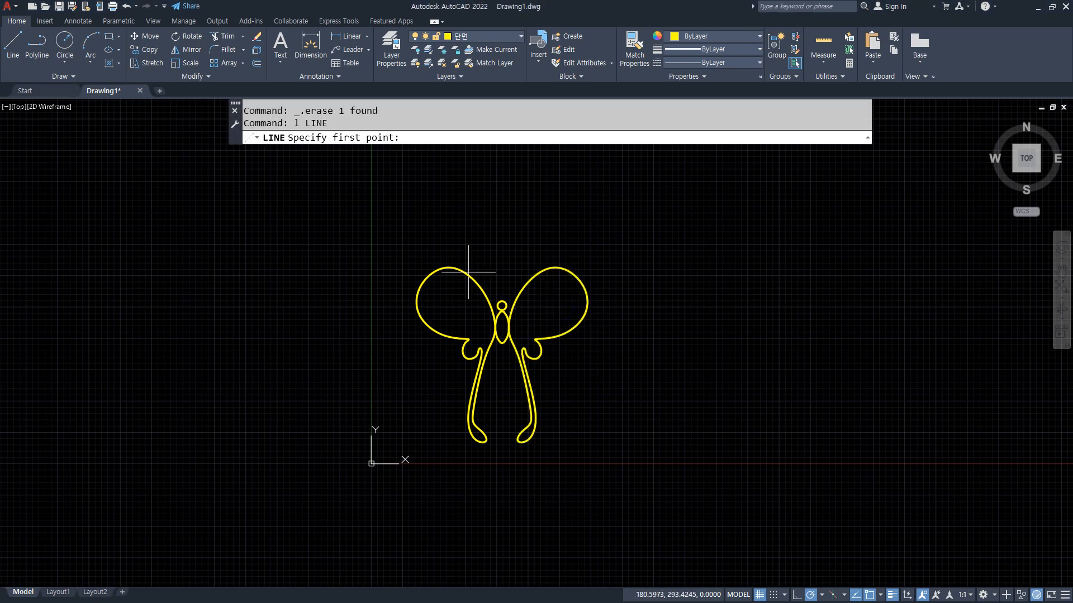
{"action": "left_click", "coordinate": [410, 241]}
{"action": "left_click", "coordinate": [594, 241]}
{"action": "key", "text": "Return"}
Mirror the whole butterfly upward across the horizontal line, erasing the source objects.
{"action": "type", "text": "mi"}
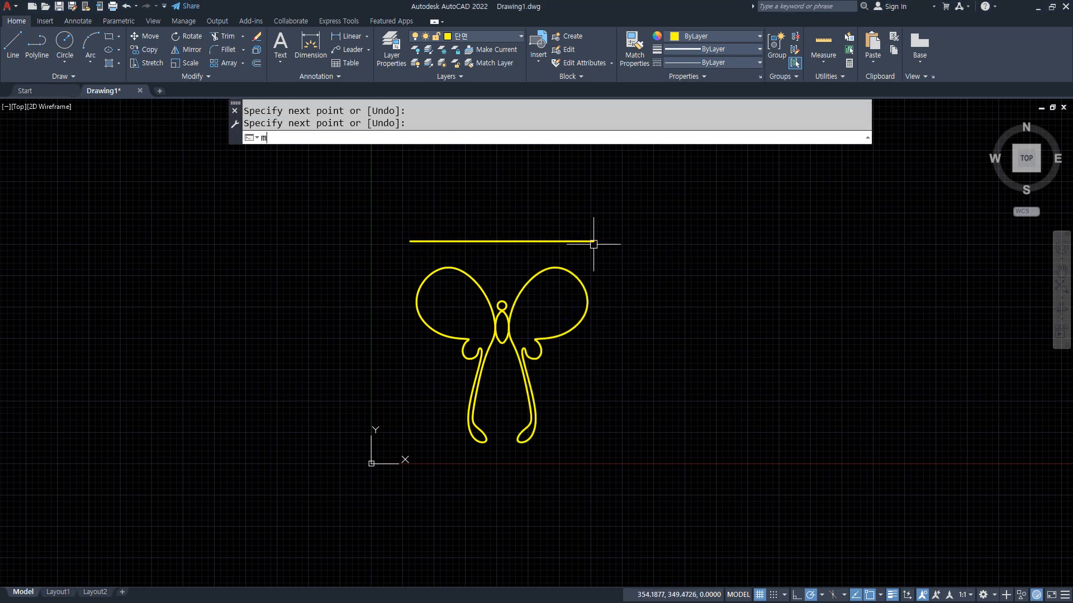
{"action": "key", "text": "Return"}
{"action": "left_click", "coordinate": [641, 287]}
{"action": "left_click", "coordinate": [427, 349]}
{"action": "key", "text": "Return"}
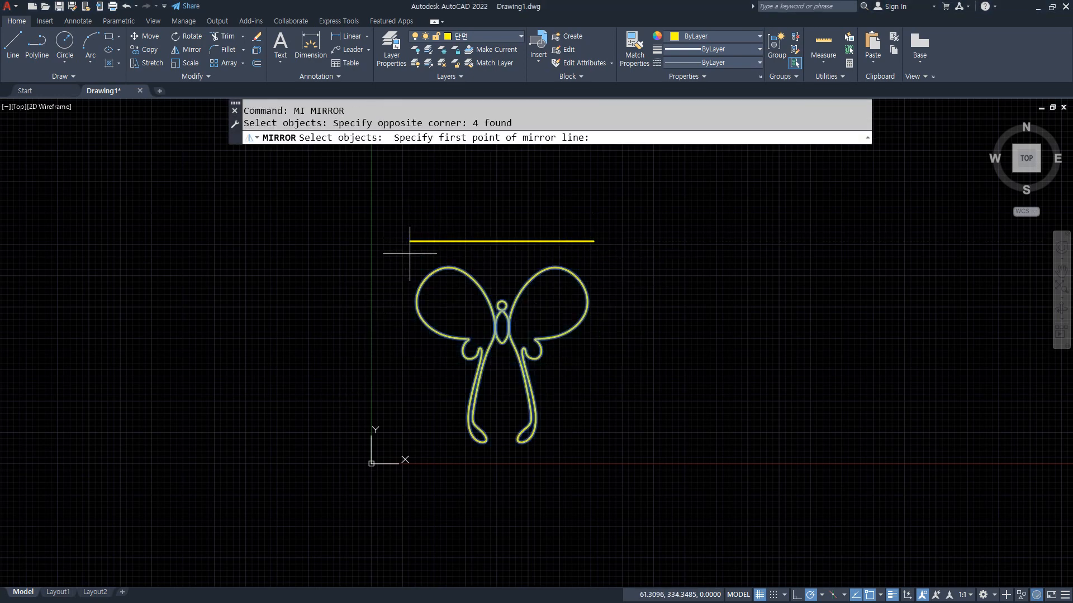
{"action": "left_click", "coordinate": [410, 241]}
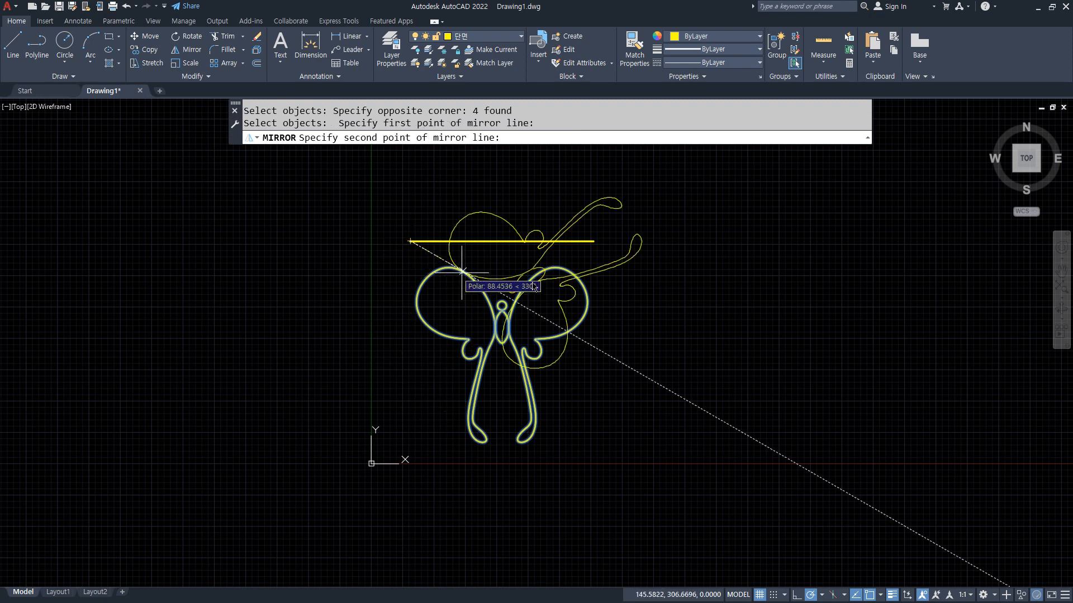
{"action": "left_click", "coordinate": [593, 241]}
{"action": "middle_click_drag", "start_coordinate": [577, 252], "coordinate": [520, 301]}
{"action": "left_click", "coordinate": [436, 137]}
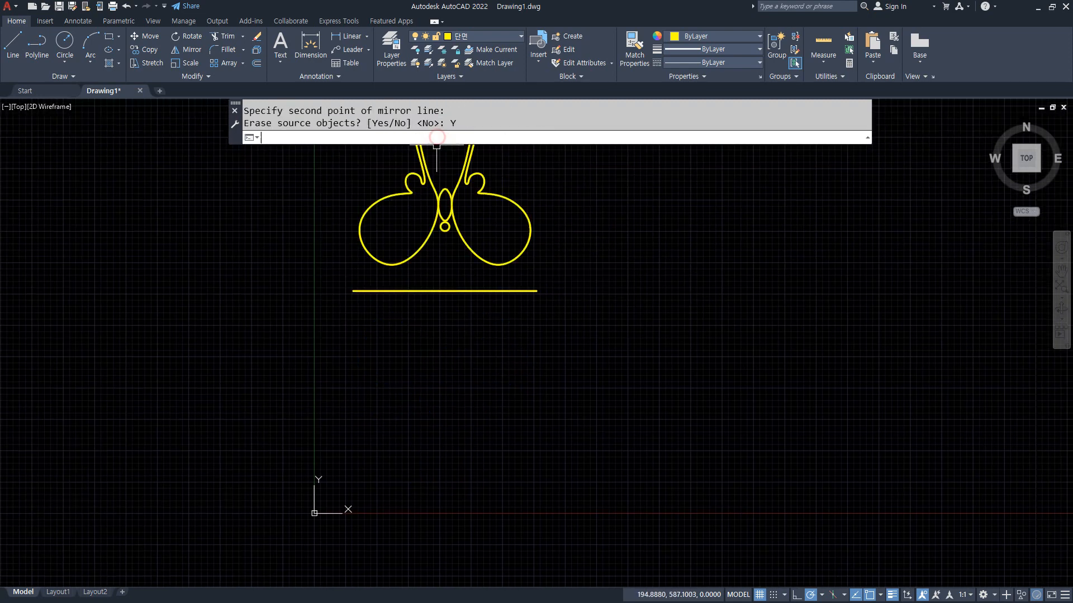
{"action": "middle_click_drag", "start_coordinate": [532, 426], "coordinate": [512, 471]}
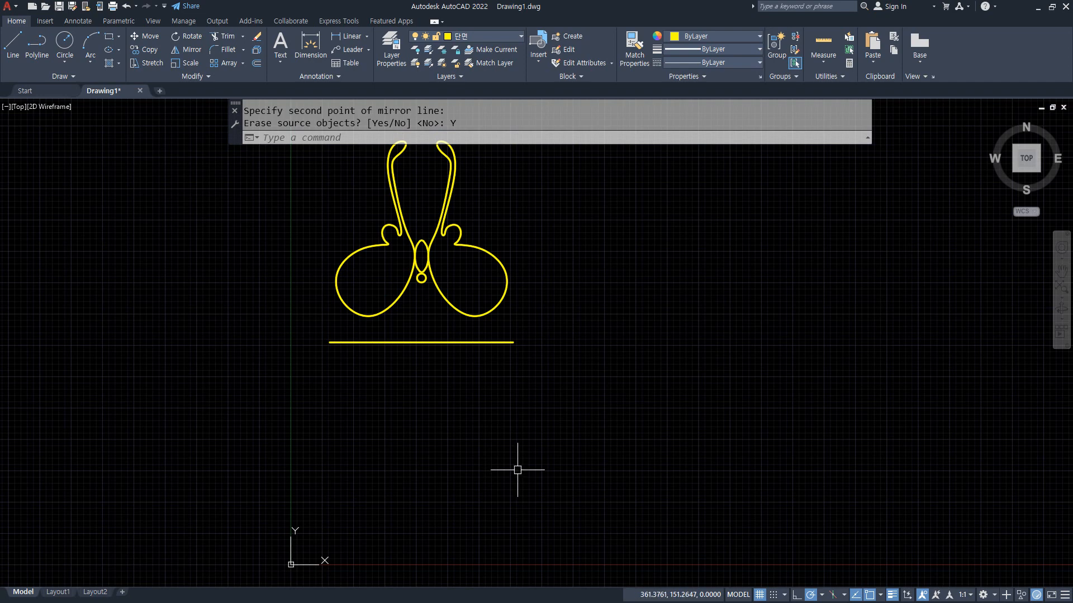
Mirror the upside-down butterfly back below the horizontal line, erasing the source objects, and delete the line.
{"action": "type", "text": "mi"}
{"action": "key", "text": "Return"}
{"action": "left_click", "coordinate": [536, 321]}
{"action": "left_click", "coordinate": [233, 227]}
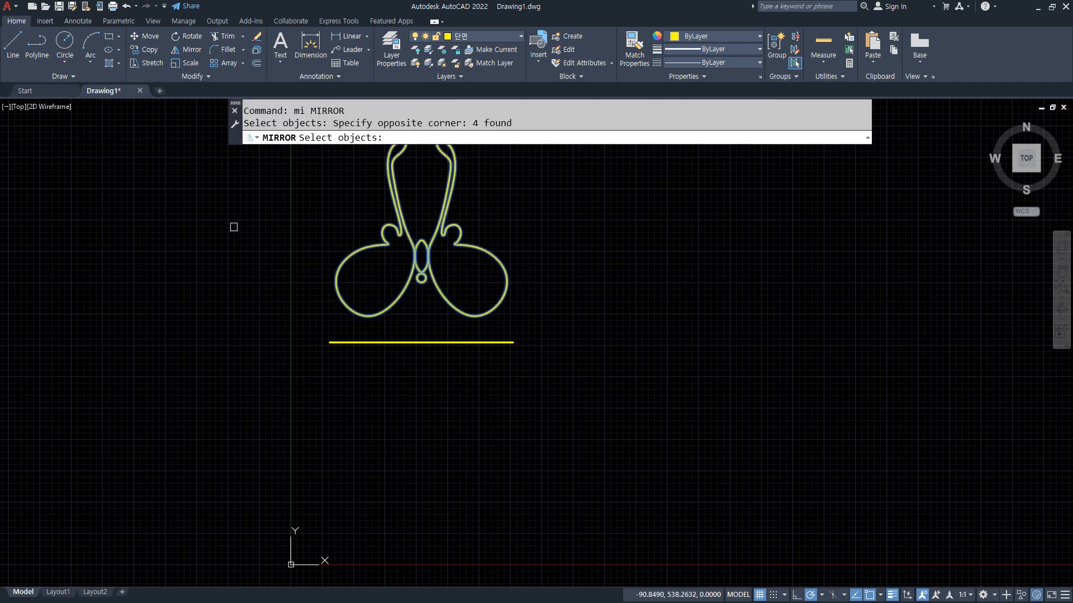
{"action": "key", "text": "Return"}
{"action": "left_click", "coordinate": [324, 346]}
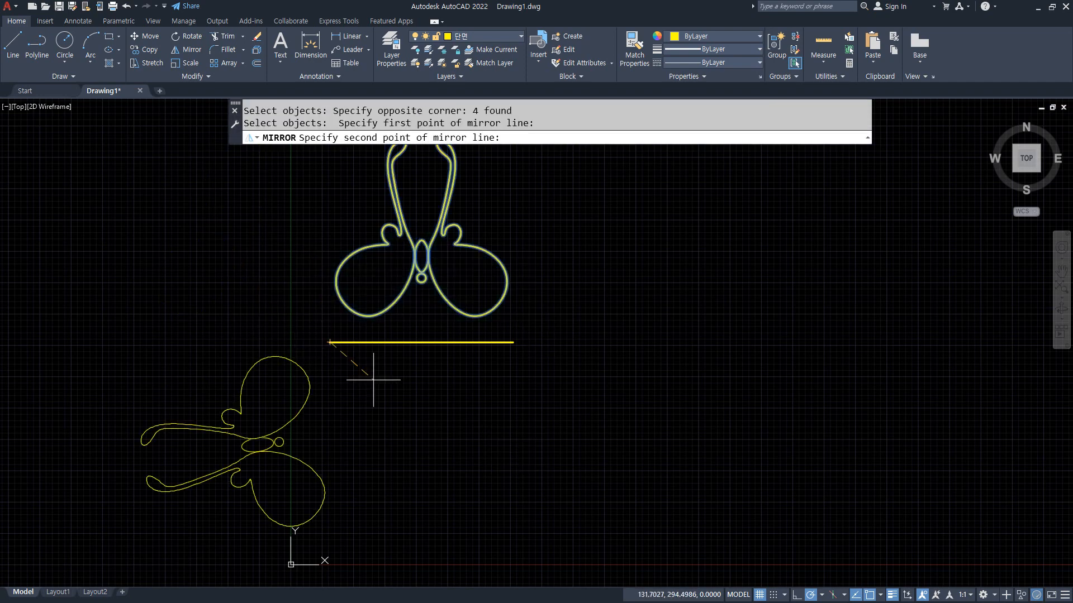
{"action": "left_click", "coordinate": [513, 341]}
{"action": "left_click", "coordinate": [434, 137]}
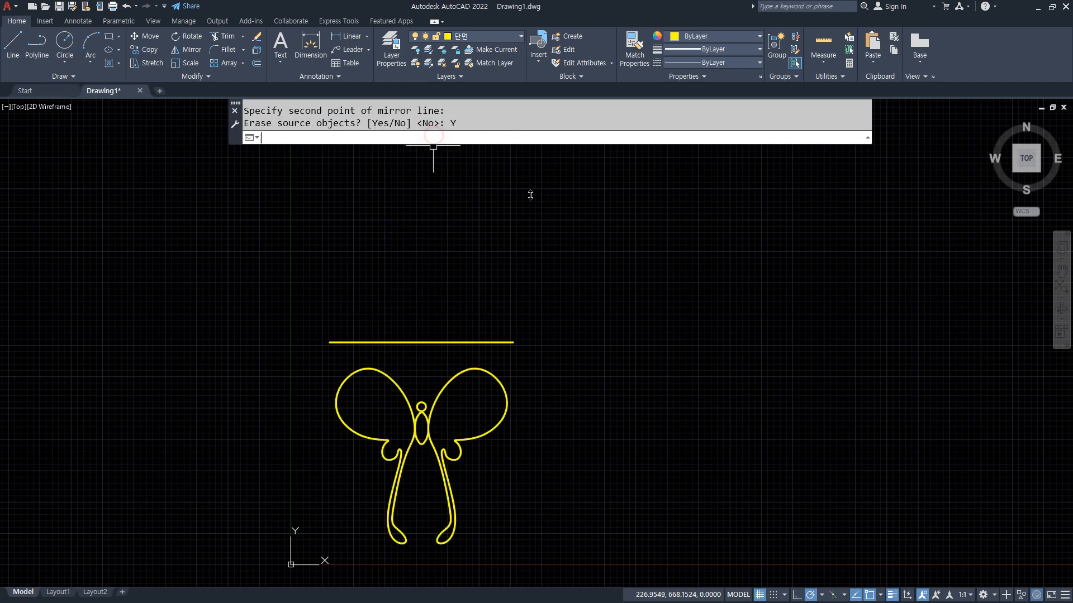
{"action": "left_click", "coordinate": [468, 342]}
{"action": "key", "text": "Delete"}
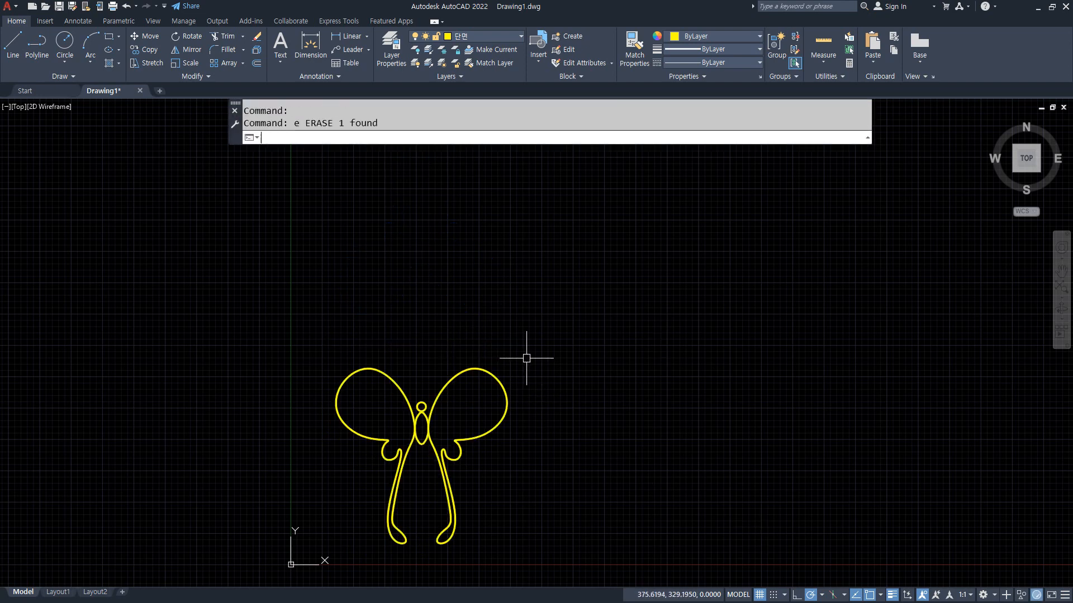
Draw a diagonal line from above the butterfly's head down to the lower right, passing beside its right wing.
{"action": "type", "text": "l"}
{"action": "key", "text": "Return"}
{"action": "left_click", "coordinate": [425, 287]}
{"action": "left_click", "coordinate": [618, 478]}
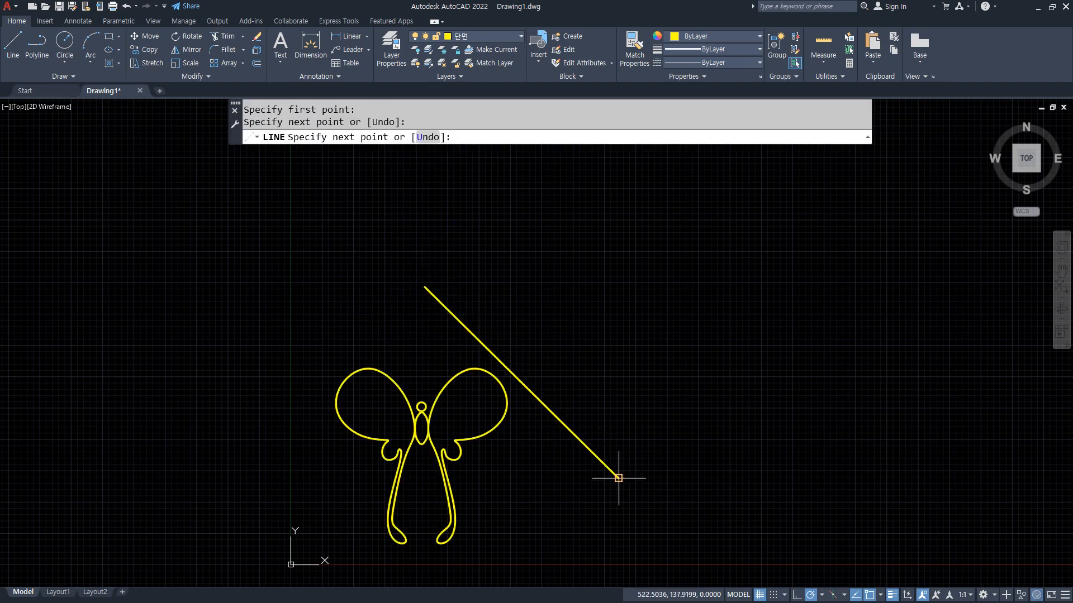
{"action": "key", "text": "Return"}
Mirror the whole butterfly across the diagonal line, keeping the source objects.
{"action": "type", "text": "mi"}
{"action": "key", "text": "Return"}
{"action": "left_click", "coordinate": [507, 503]}
{"action": "left_click", "coordinate": [319, 364]}
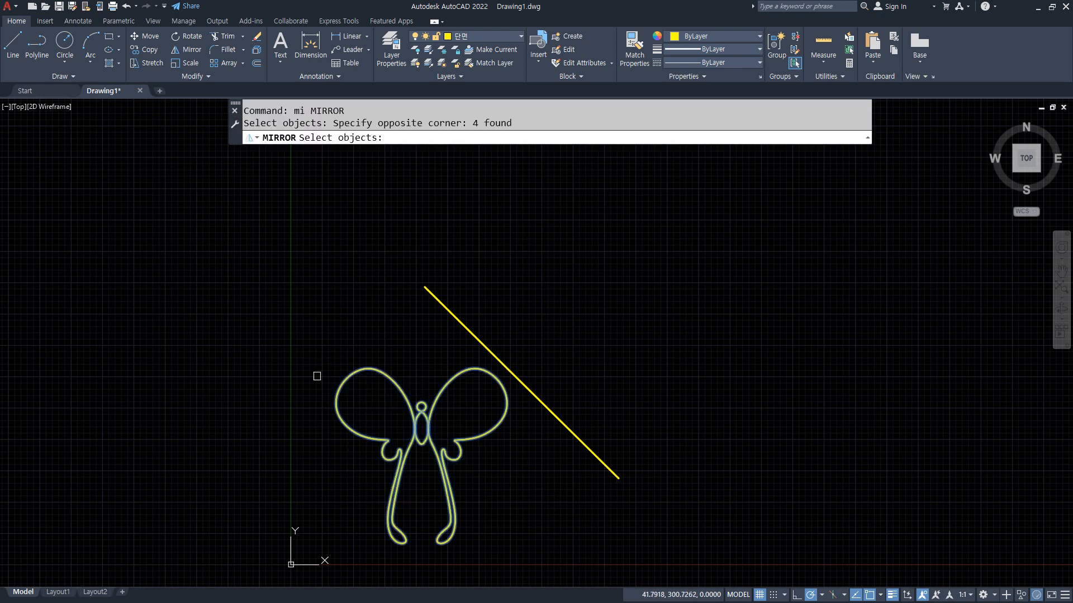
{"action": "key", "text": "Return"}
{"action": "left_click", "coordinate": [425, 287]}
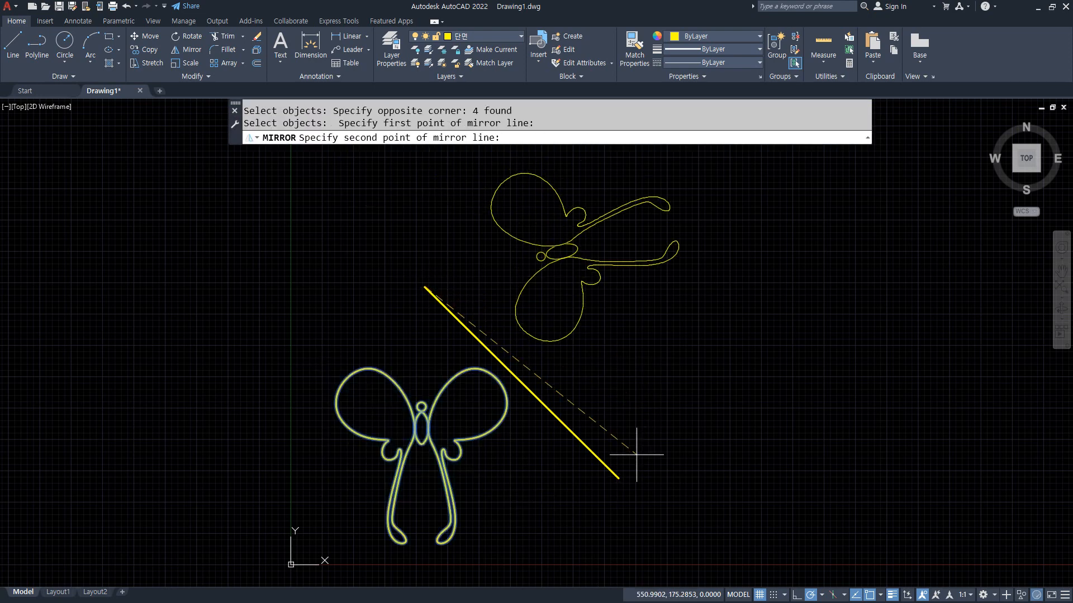
{"action": "left_click", "coordinate": [617, 478]}
{"action": "mouse_move", "coordinate": [422, 413]}
{"action": "left_mouse_down"}
{"action": "mouse_move", "coordinate": [514, 399]}
{"action": "mouse_move", "coordinate": [527, 313]}
{"action": "left_mouse_up"}
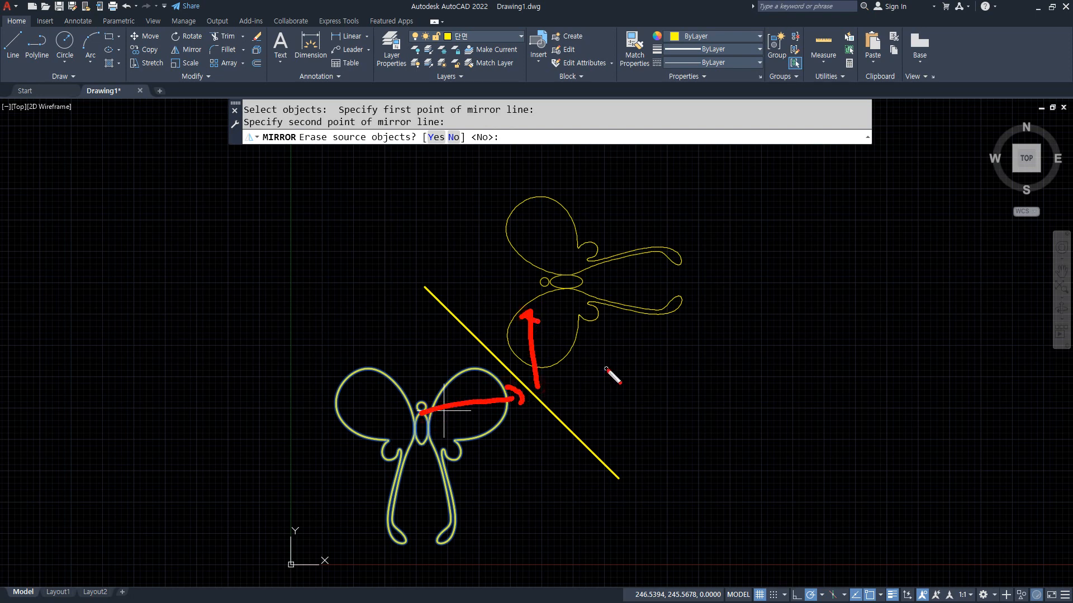
{"action": "mouse_move", "coordinate": [396, 415]}
{"action": "left_mouse_down"}
{"action": "mouse_move", "coordinate": [490, 397]}
{"action": "mouse_move", "coordinate": [539, 338]}
{"action": "left_mouse_up"}
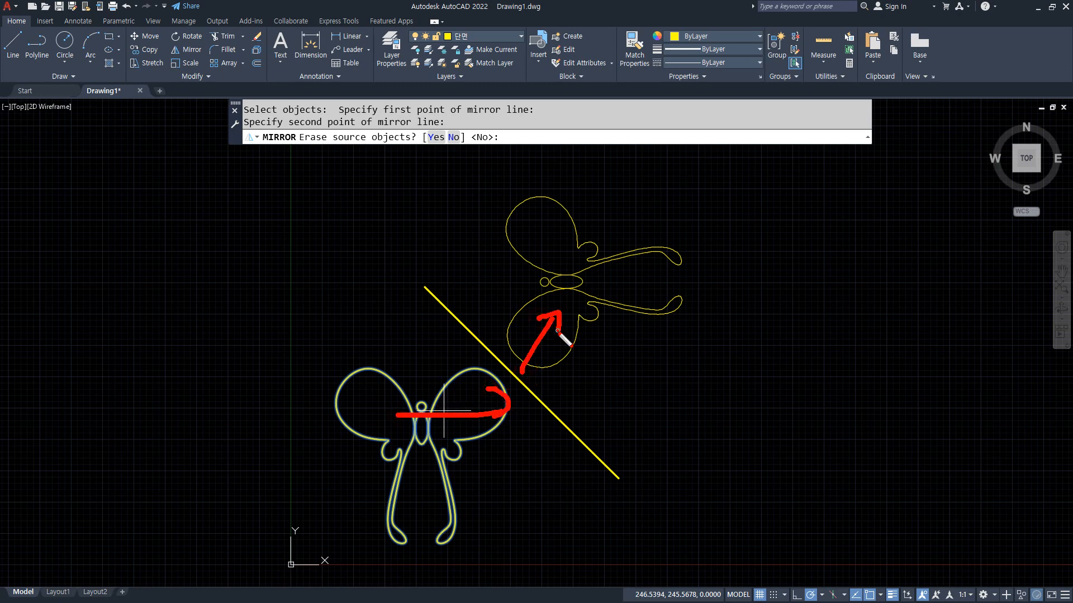
{"action": "type", "text": "N"}
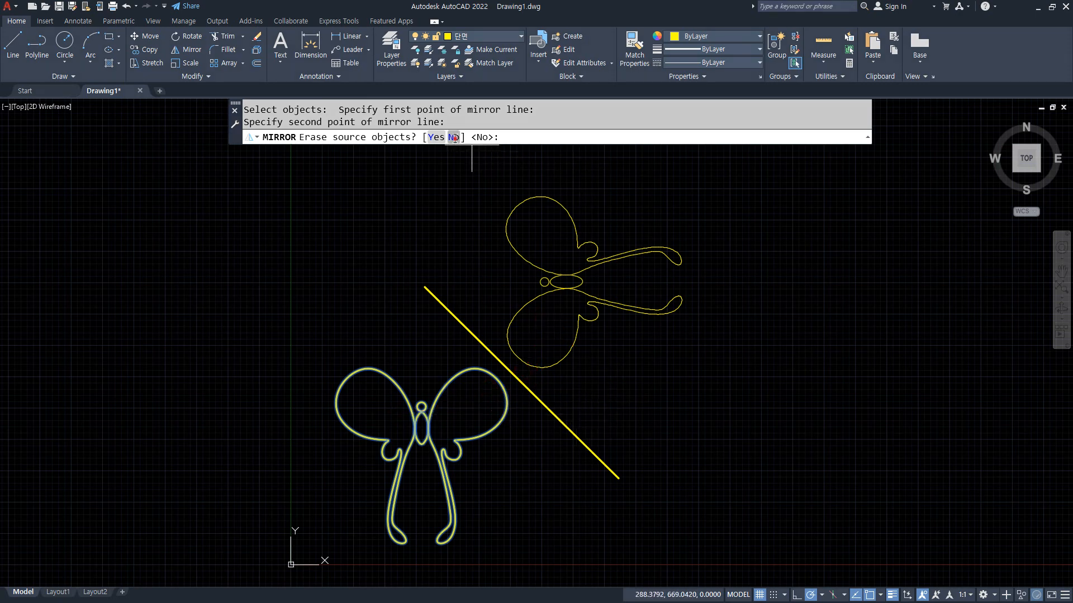
{"action": "key", "text": "Return"}
Switch to the browser's dimensioned bracket drawing and examine the symmetry of its outline about the vertical centre line.
{"action": "key", "text": "alt+Tab"}
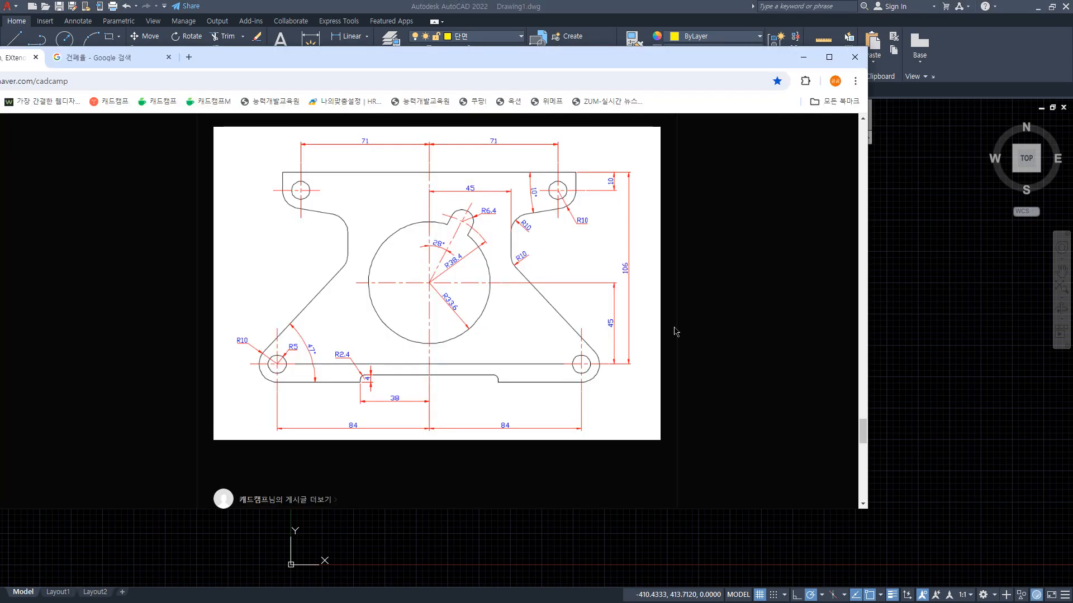
{"action": "mouse_move", "coordinate": [456, 350]}
{"action": "left_mouse_down"}
{"action": "mouse_move", "coordinate": [359, 299]}
{"action": "mouse_move", "coordinate": [494, 201]}
{"action": "mouse_move", "coordinate": [466, 332]}
{"action": "left_mouse_up"}
{"action": "left_click_drag", "start_coordinate": [428, 144], "coordinate": [429, 469]}
{"action": "mouse_move", "coordinate": [385, 160]}
{"action": "left_mouse_down"}
{"action": "mouse_move", "coordinate": [290, 242]}
{"action": "mouse_move", "coordinate": [254, 374]}
{"action": "mouse_move", "coordinate": [396, 383]}
{"action": "left_mouse_up"}
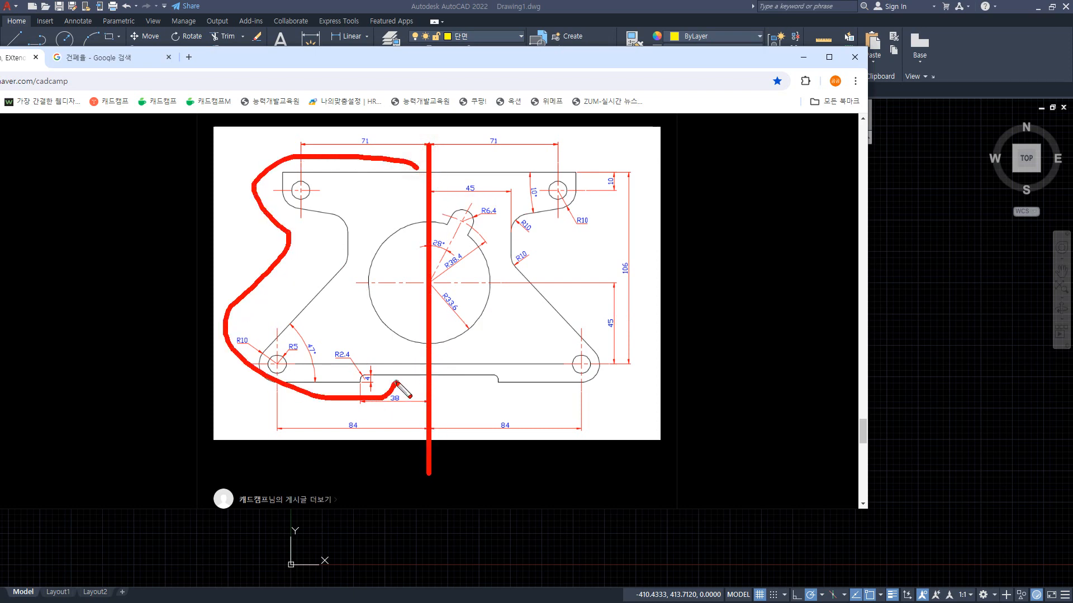
Return to the drawing and, on the 중심 layer, draw a horizontal and a vertical construction line crossing at one point.
{"action": "key", "text": "Escape"}
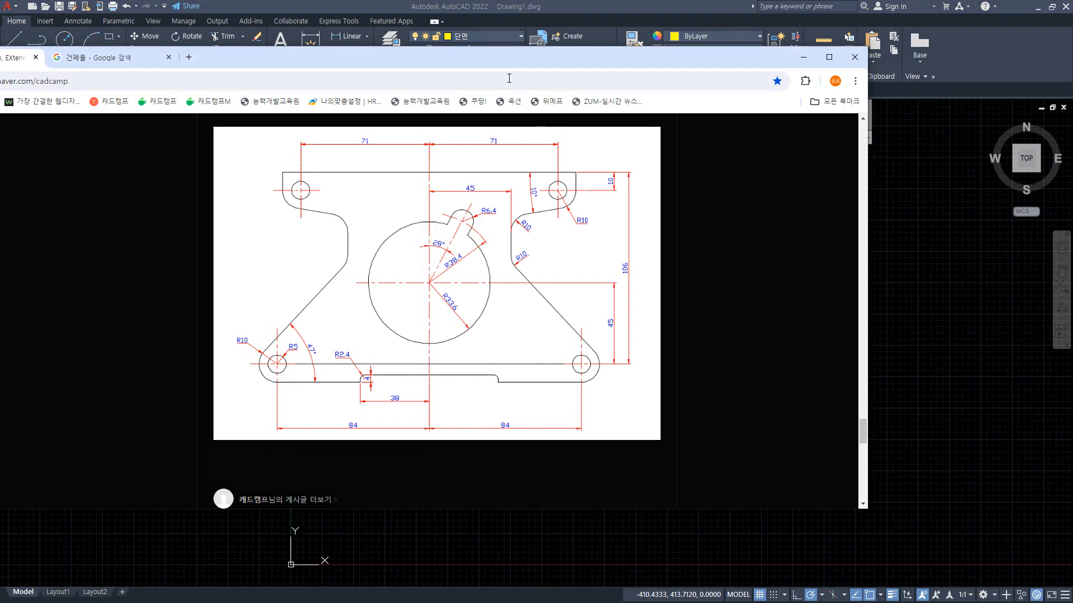
{"action": "left_click_drag", "start_coordinate": [503, 63], "coordinate": [0, 78]}
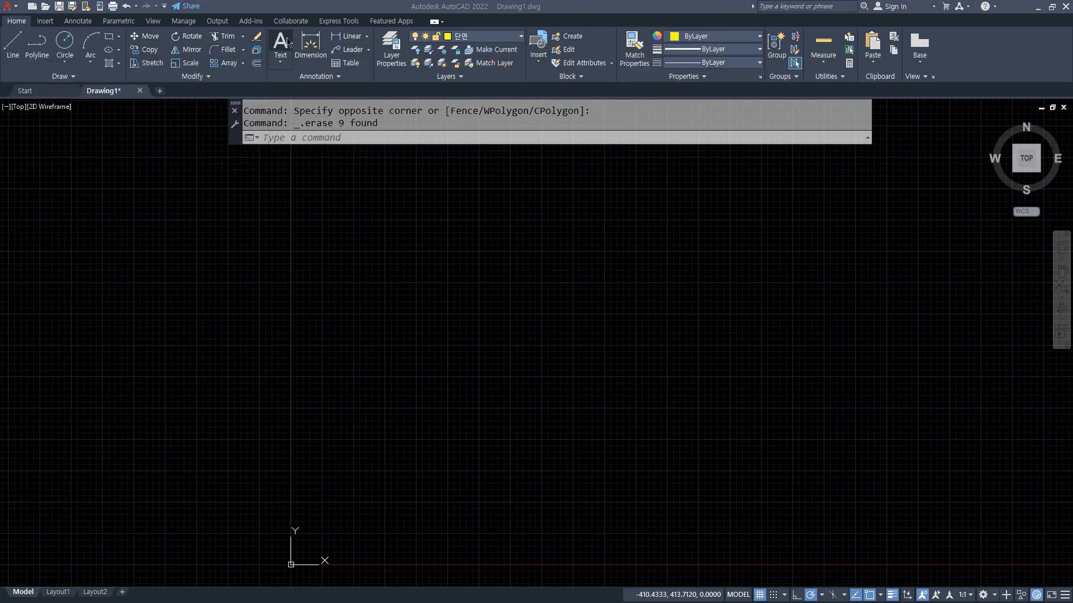
{"action": "left_click", "coordinate": [483, 37]}
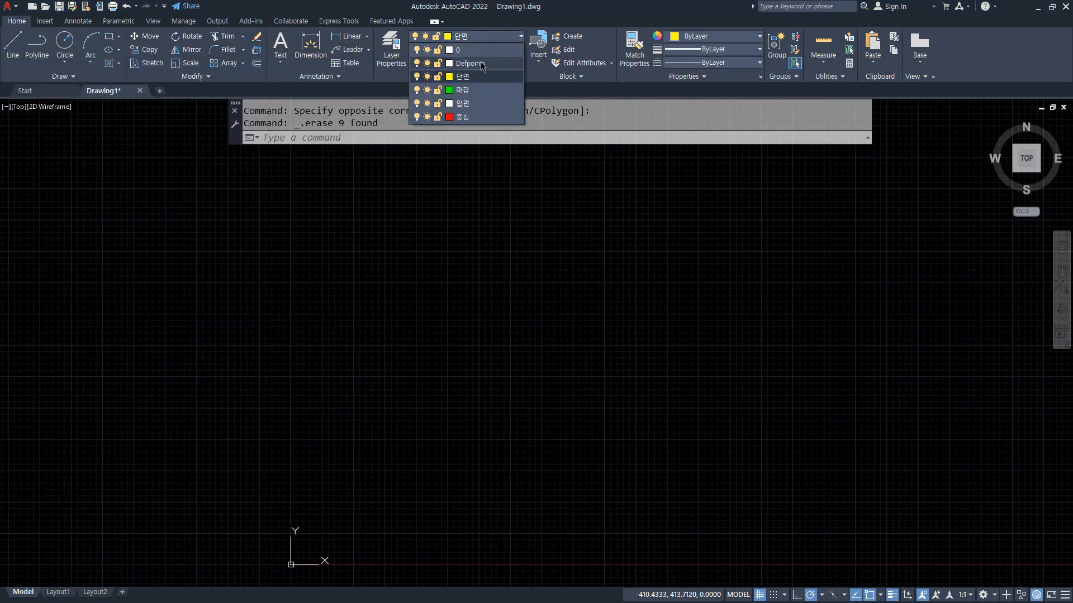
{"action": "left_click", "coordinate": [477, 117]}
{"action": "type", "text": "xl"}
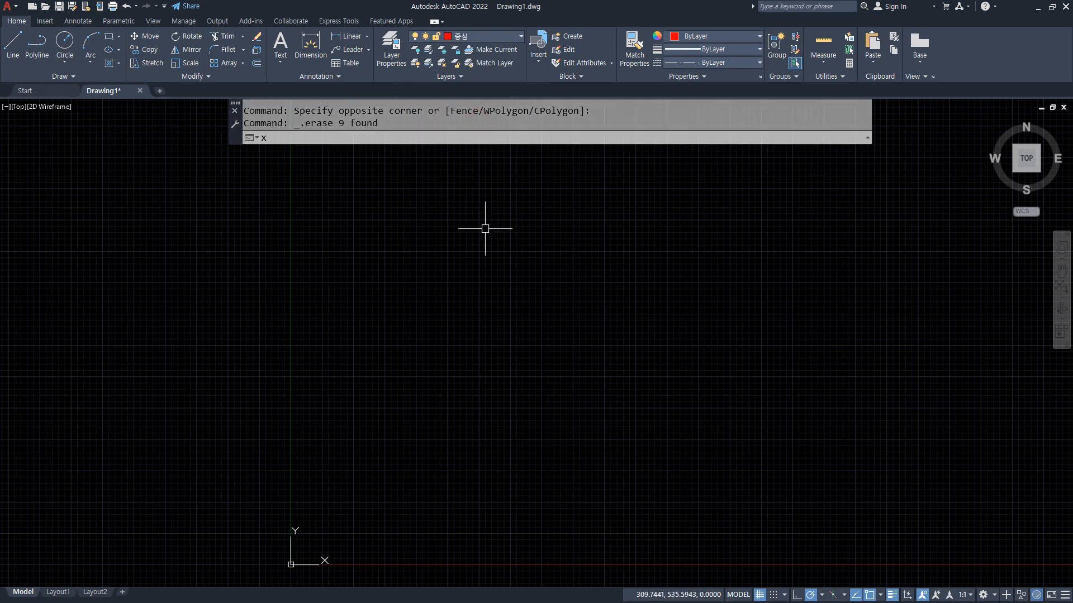
{"action": "key", "text": "Return"}
{"action": "left_click", "coordinate": [612, 341]}
{"action": "left_click", "coordinate": [668, 341]}
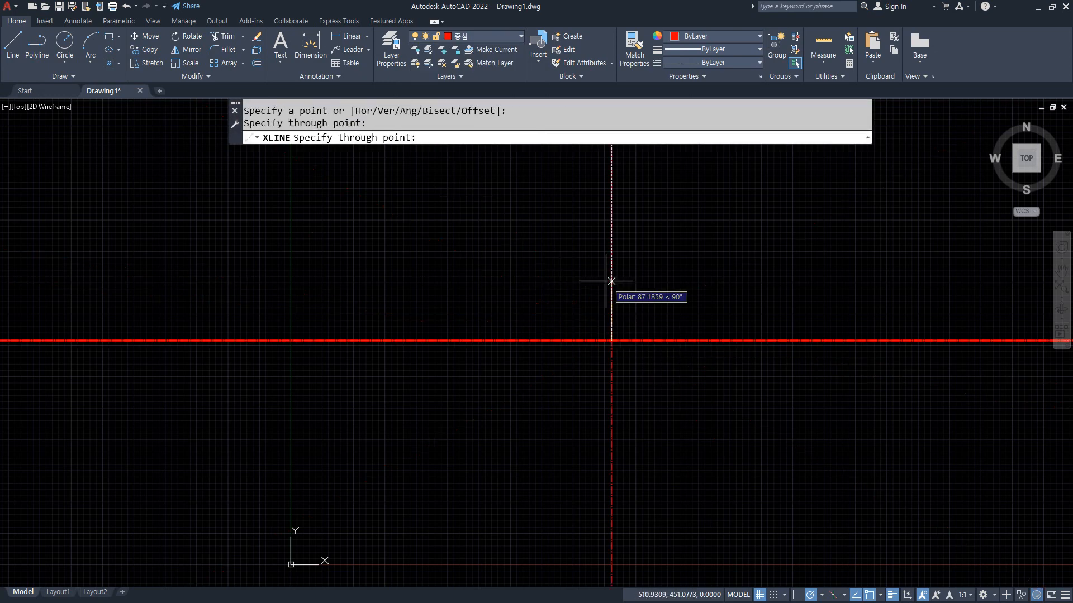
{"action": "left_click", "coordinate": [611, 280]}
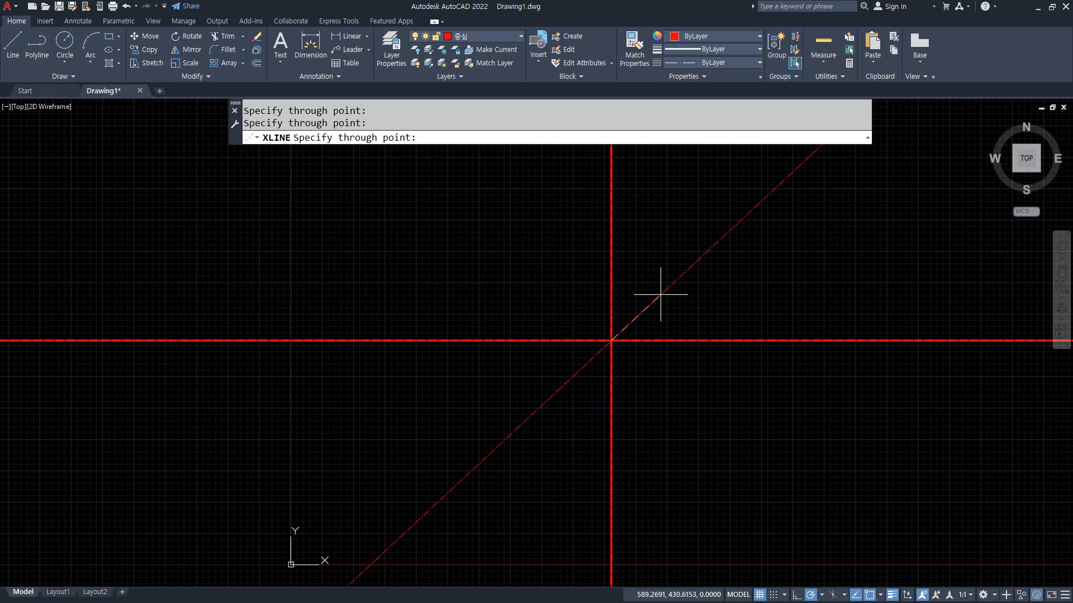
{"action": "key", "text": "Escape"}
Calculate 90-28 in the calculator and draw a 62° construction line through the intersection of the two centre lines.
{"action": "key", "text": "Return"}
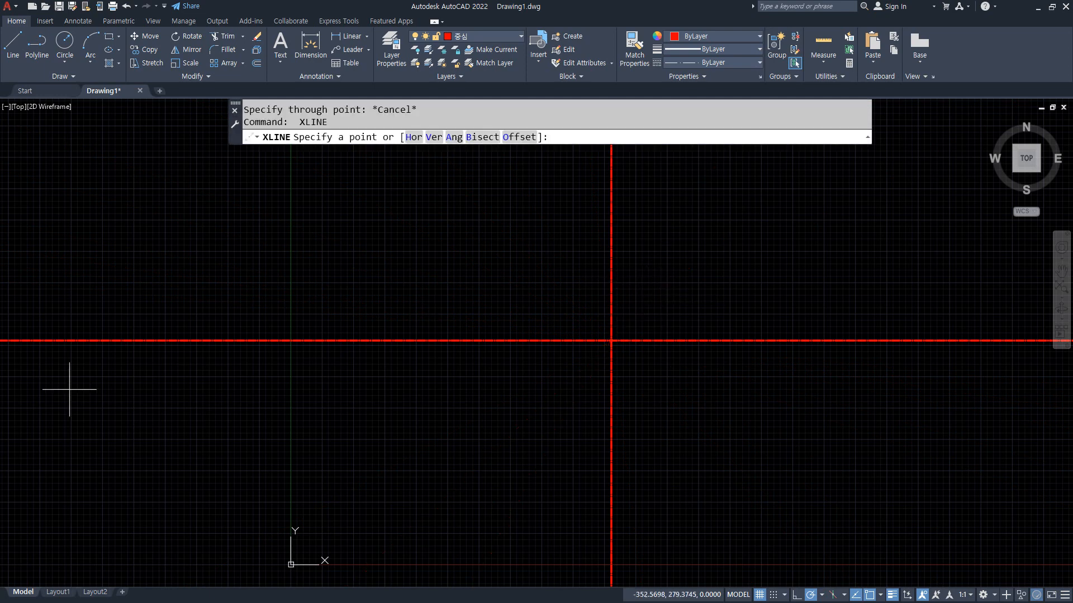
{"action": "key", "text": "F1"}
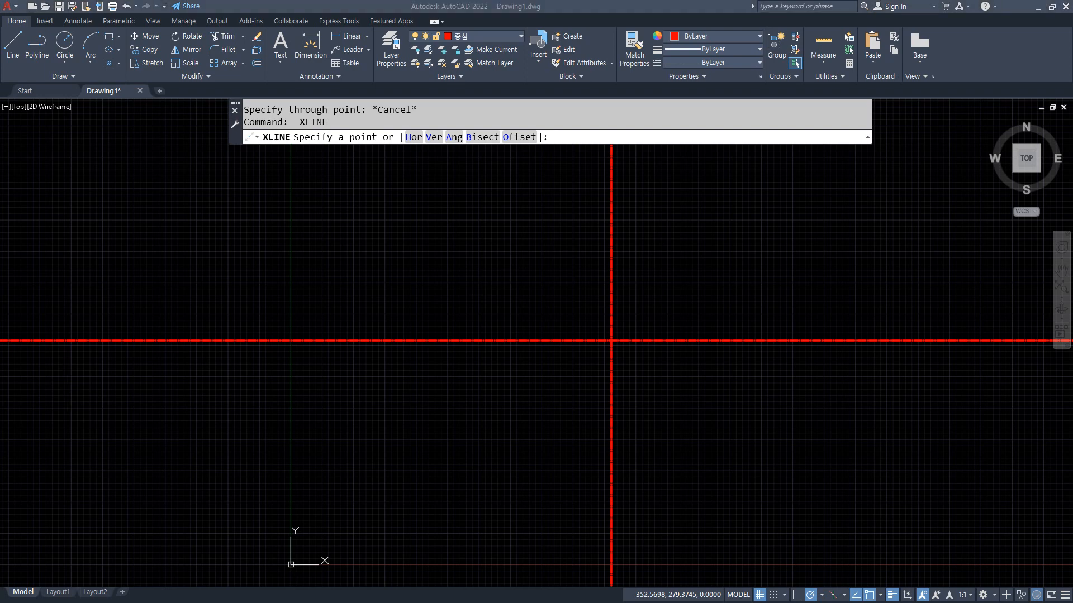
{"action": "type", "text": "90-28"}
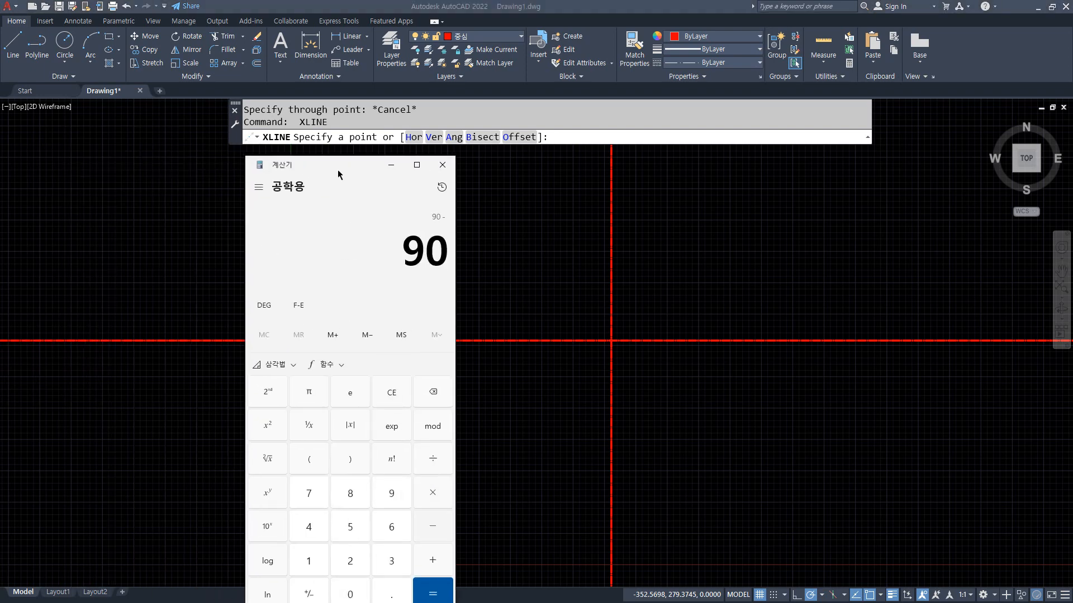
{"action": "key", "text": "Return"}
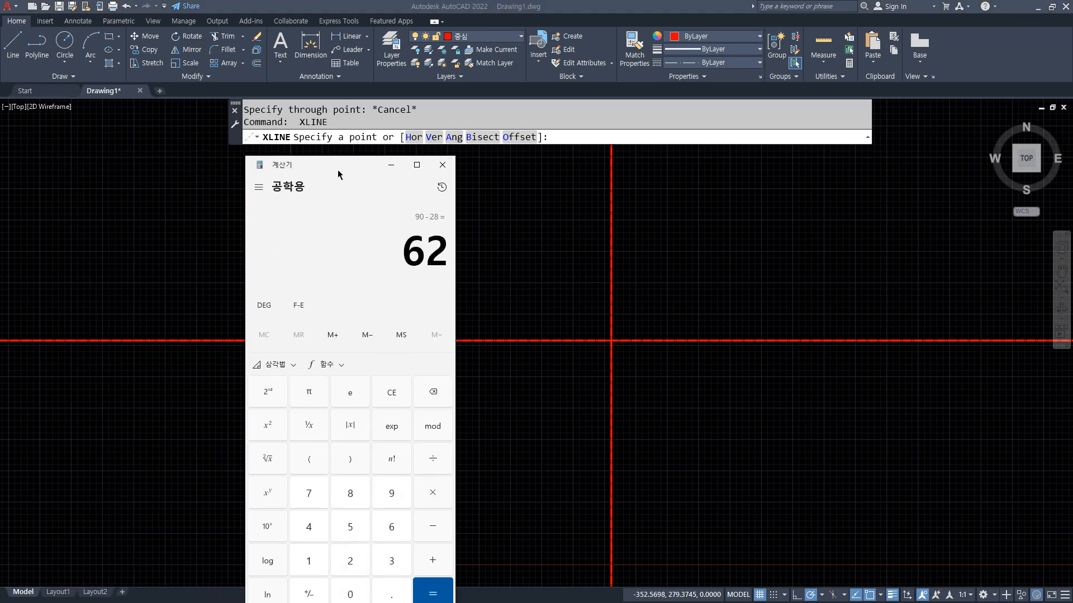
{"action": "left_click", "coordinate": [358, 163]}
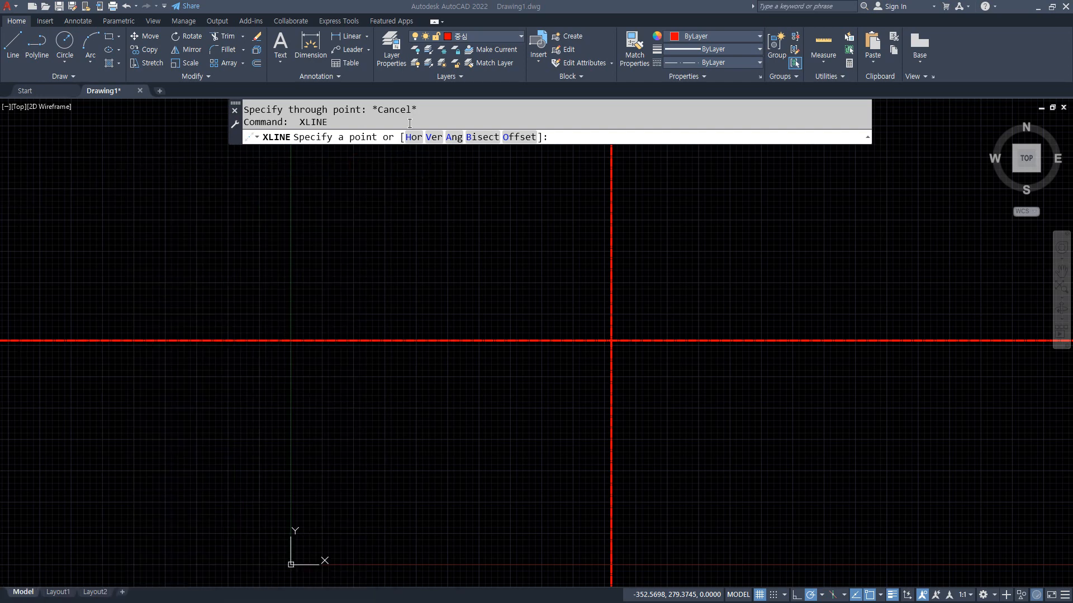
{"action": "left_click", "coordinate": [452, 137]}
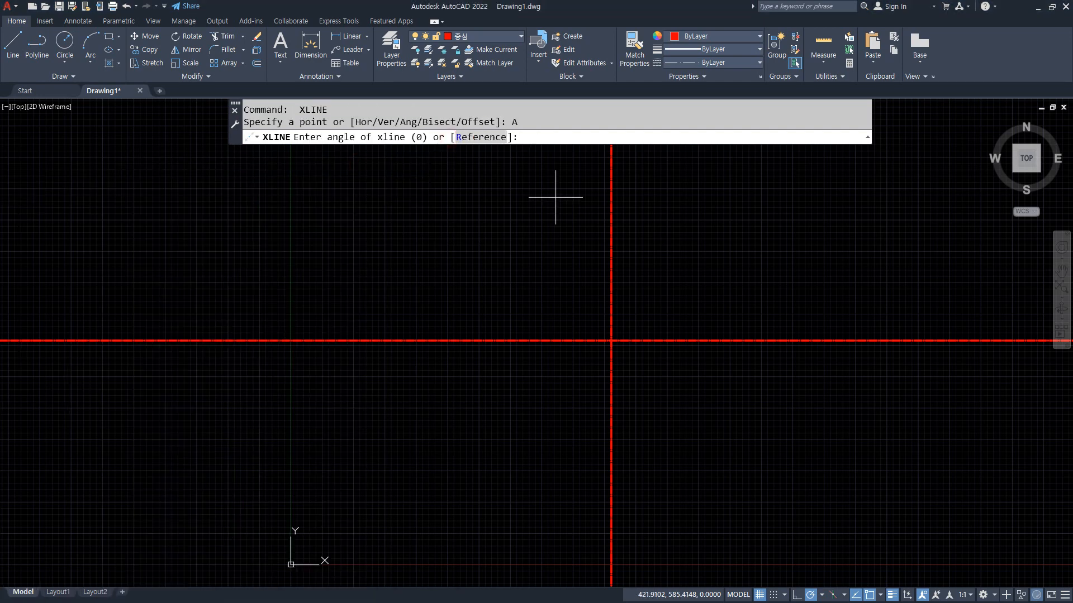
{"action": "type", "text": "62"}
{"action": "key", "text": "Return"}
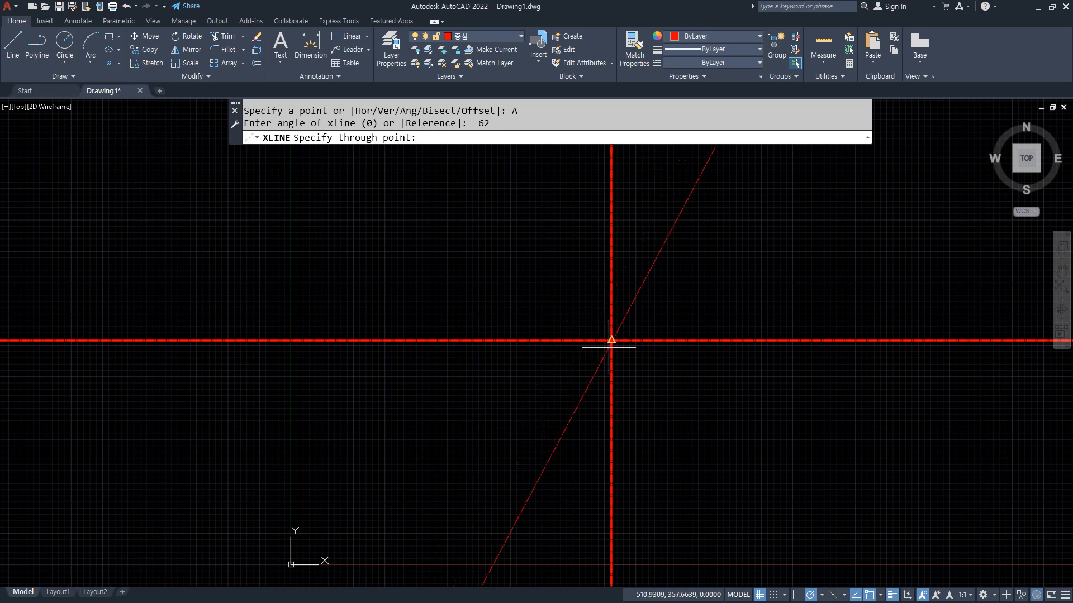
{"action": "left_click", "coordinate": [611, 340]}
{"action": "key", "text": "Return"}
Trim away the part of the 62° line below the intersection of the centre lines.
{"action": "type", "text": "tr"}
{"action": "key", "text": "Return"}
{"action": "left_click", "coordinate": [583, 395]}
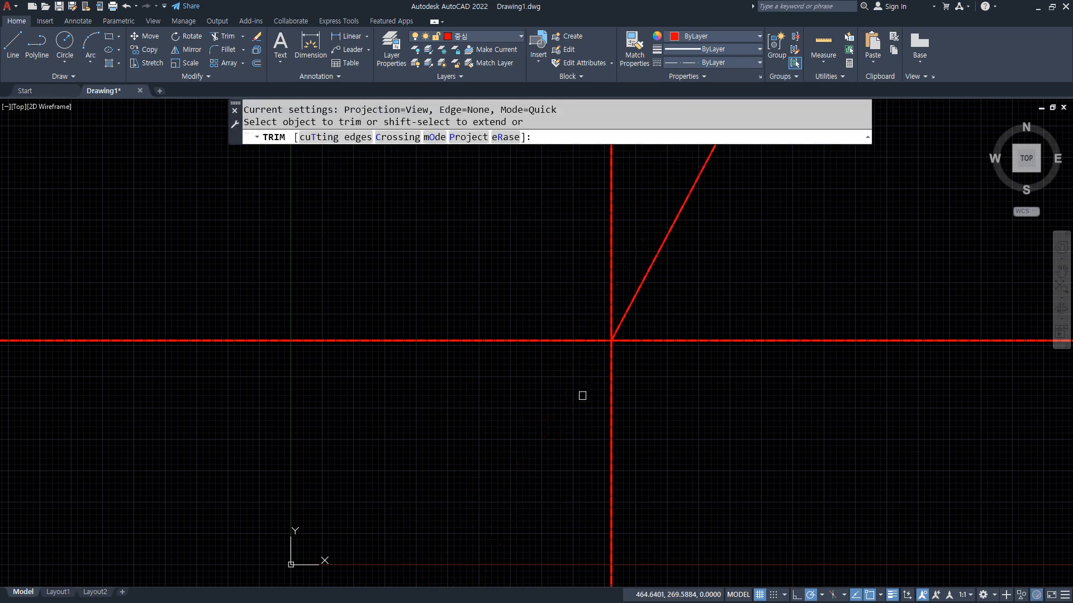
{"action": "key", "text": "Escape"}
{"action": "type", "text": "c"}
{"action": "key", "text": "Return"}
{"action": "key", "text": "Escape"}
{"action": "key", "text": "Escape"}
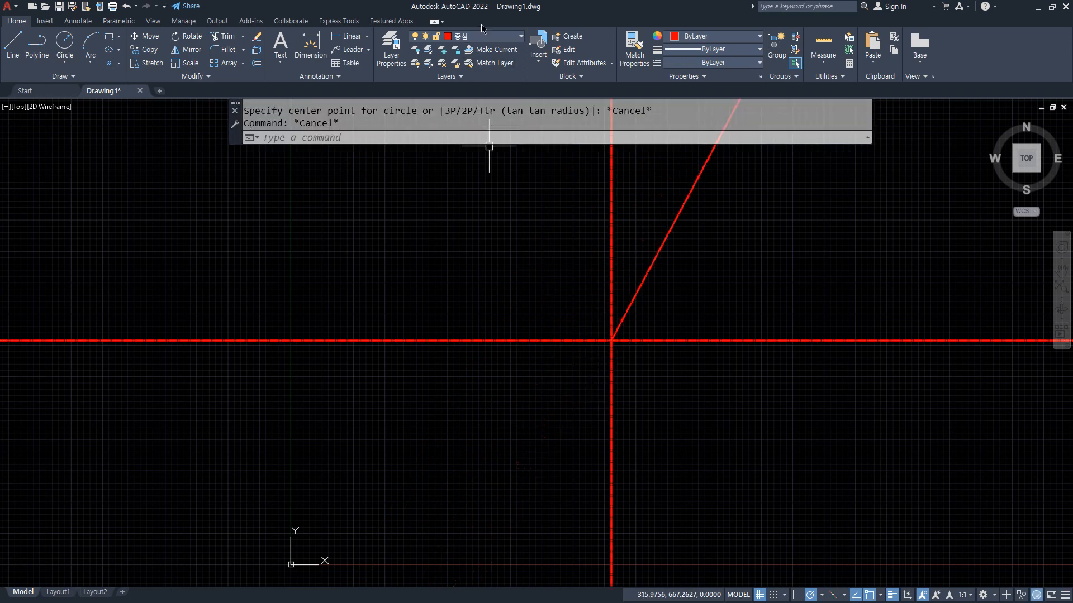
Make 마감 the current layer and draw a circle of radius 33.6 centred on the intersection of the centre lines.
{"action": "left_click", "coordinate": [494, 39]}
{"action": "left_click", "coordinate": [488, 104]}
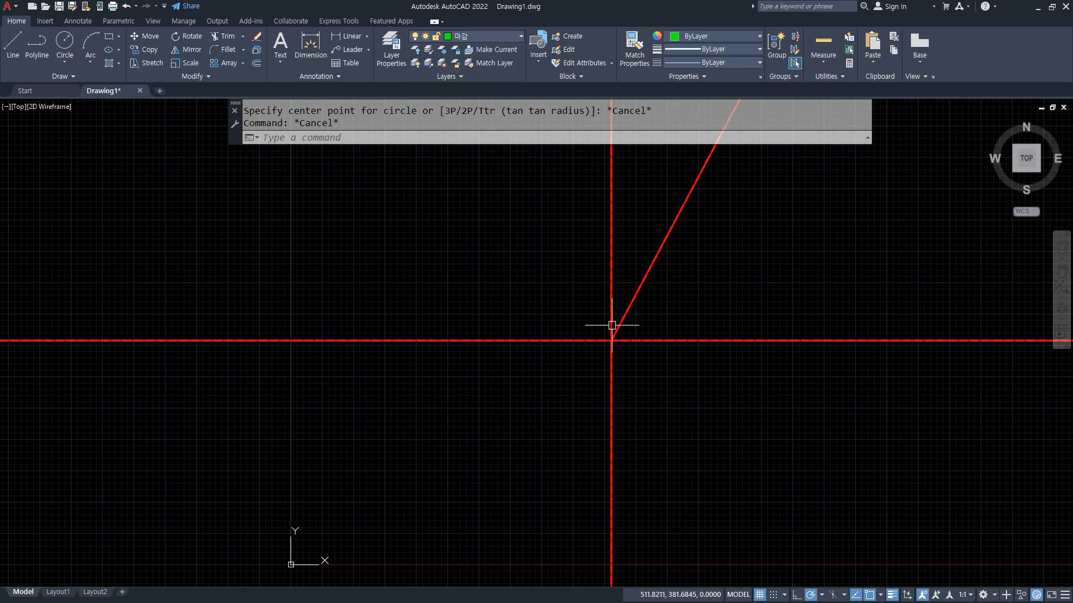
{"action": "type", "text": "c"}
{"action": "key", "text": "Return"}
{"action": "left_click", "coordinate": [611, 339]}
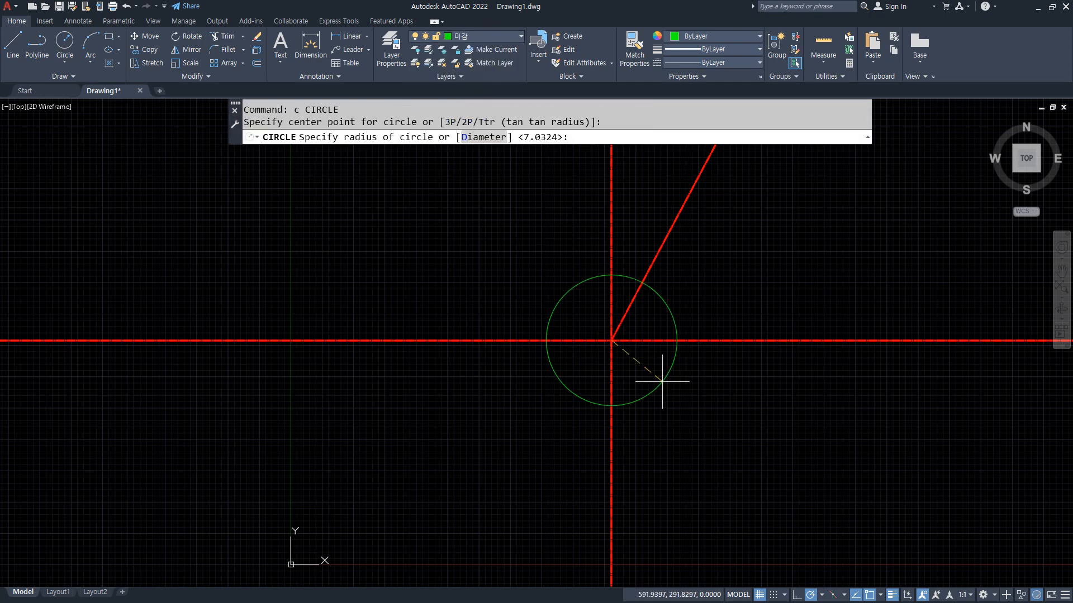
{"action": "type", "text": "33.6"}
{"action": "key", "text": "Return"}
{"action": "scroll", "coordinate": [657, 361], "scroll_direction": "up", "scroll_amount": 8}
{"action": "middle_click_drag", "start_coordinate": [395, 163], "coordinate": [463, 327]}
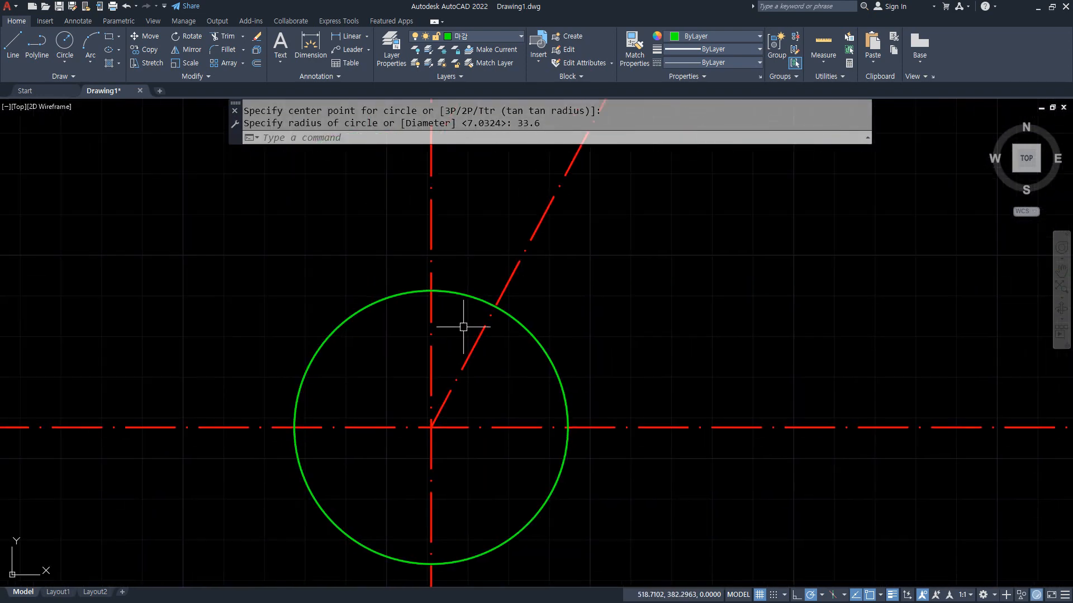
{"action": "type", "text": "c"}
{"action": "key", "text": "Return"}
{"action": "left_click", "coordinate": [496, 306]}
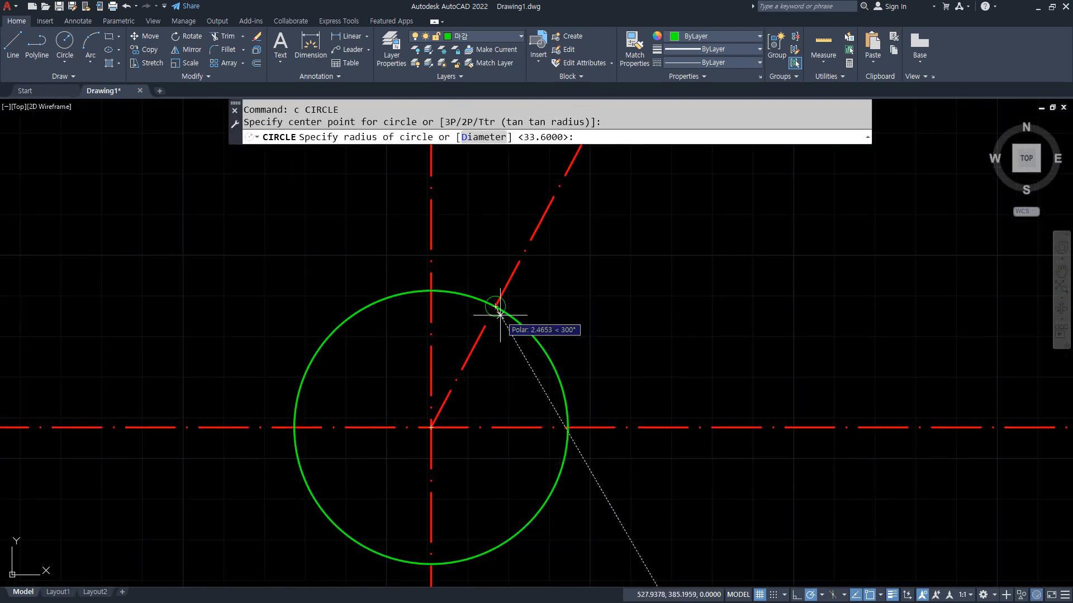
{"action": "key", "text": "Escape"}
{"action": "key", "text": "Escape"}
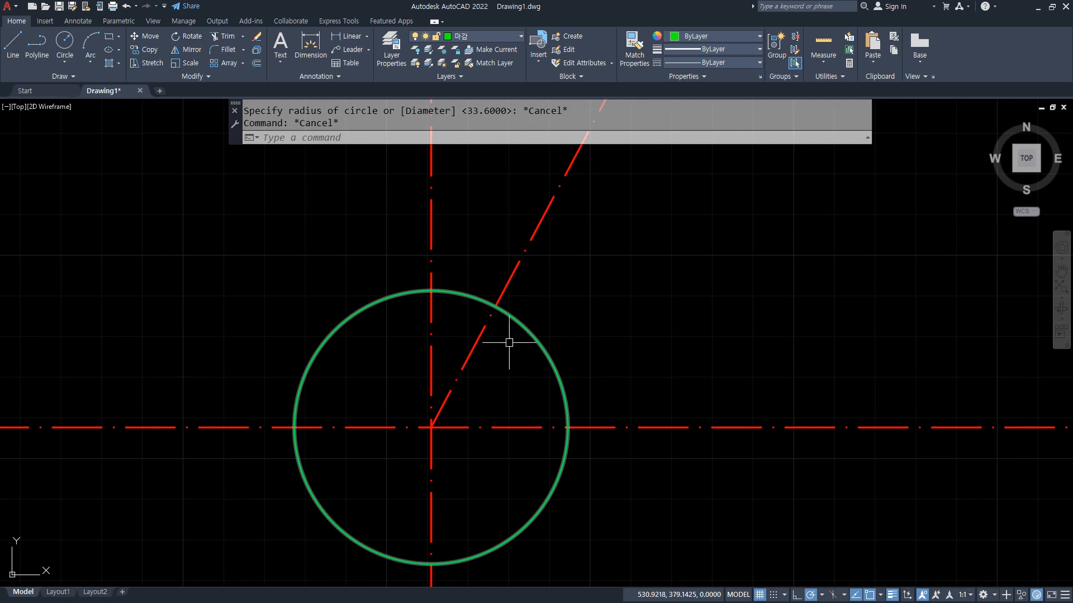
Draw a concentric circle of radius 38.4 around the 33.6-radius circle.
{"action": "type", "text": "c"}
{"action": "key", "text": "Return"}
{"action": "left_click", "coordinate": [431, 428]}
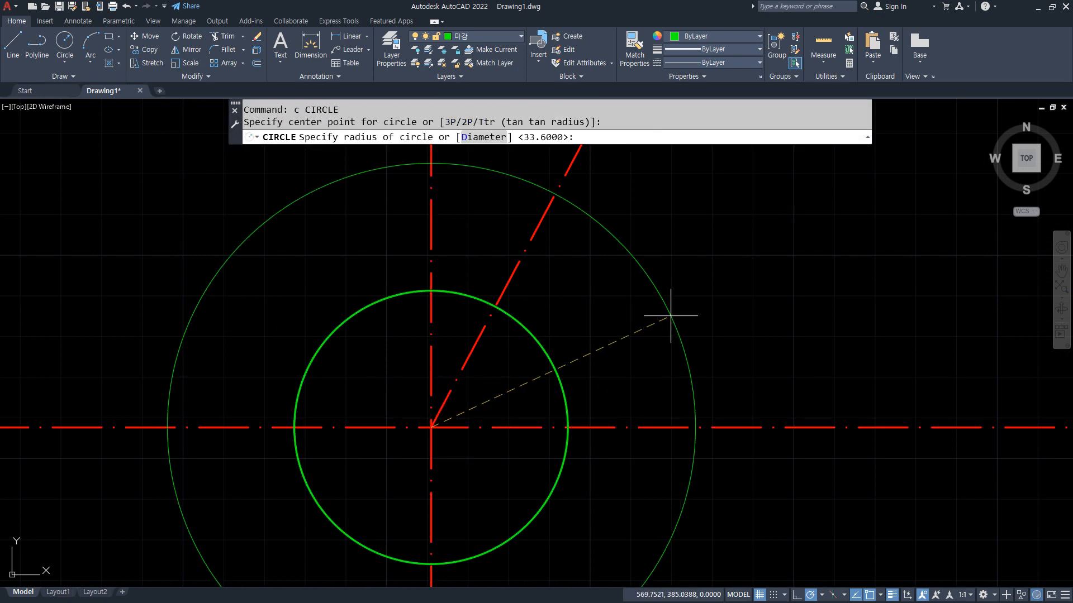
{"action": "key", "text": "Return"}
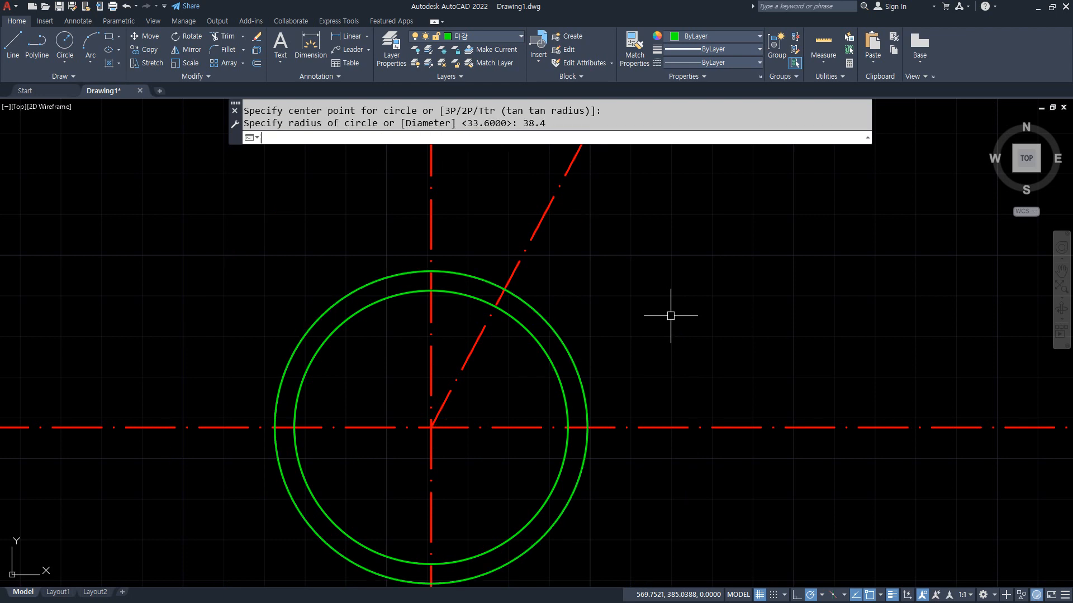
Match the properties of the inclined centre line onto the outer circle.
{"action": "type", "text": "ma"}
{"action": "key", "text": "Return"}
{"action": "left_click", "coordinate": [504, 291]}
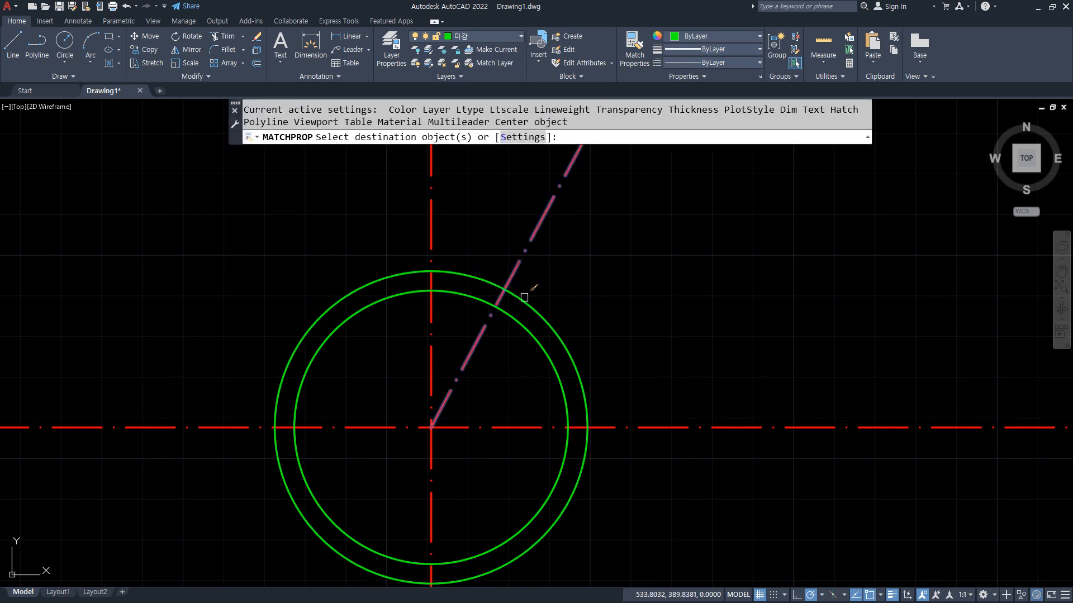
{"action": "left_click", "coordinate": [526, 303]}
{"action": "key", "text": "Return"}
Draw a circle of radius 6.4 centred where the inclined centre line crosses the outer centre-line circle.
{"action": "type", "text": "c"}
{"action": "key", "text": "Return"}
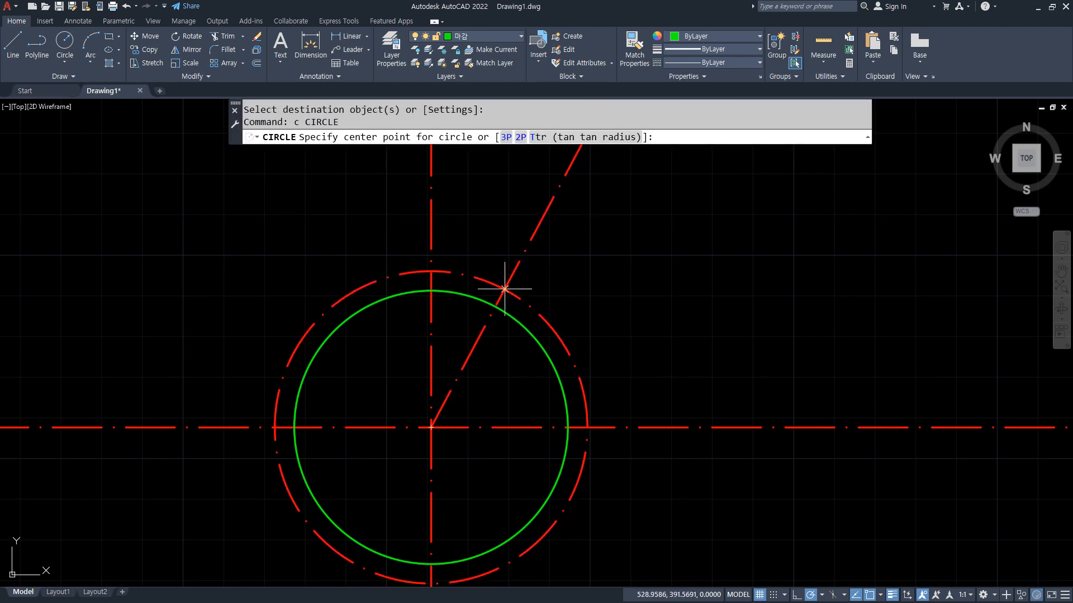
{"action": "left_click", "coordinate": [504, 290]}
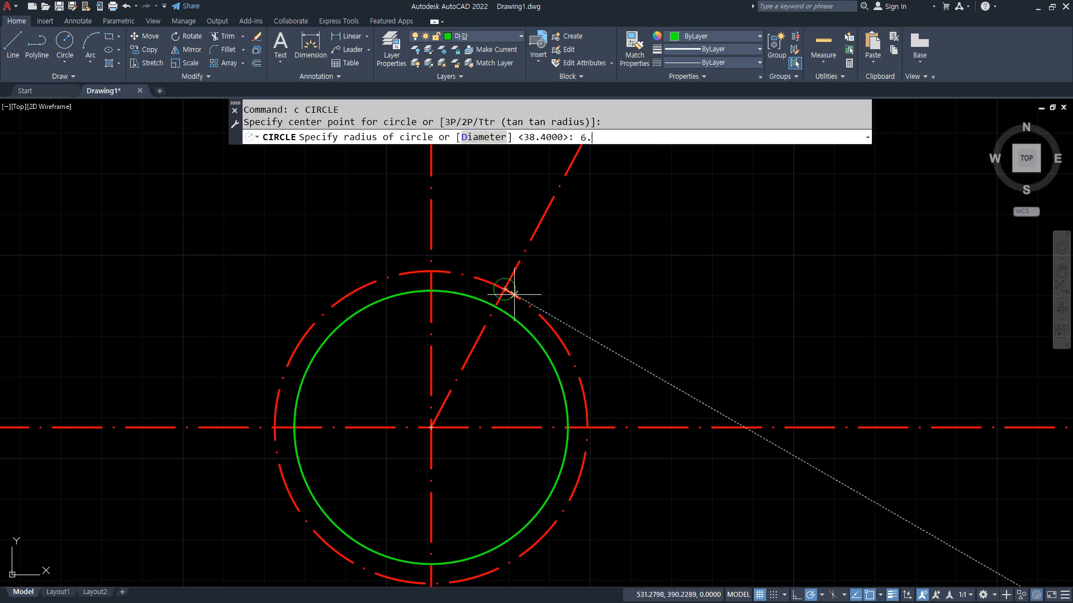
{"action": "key", "text": "Return"}
Offset the inclined centre line by 6.4 to both sides, alongside the small circle.
{"action": "scroll", "coordinate": [515, 294], "scroll_direction": "up", "scroll_amount": 2}
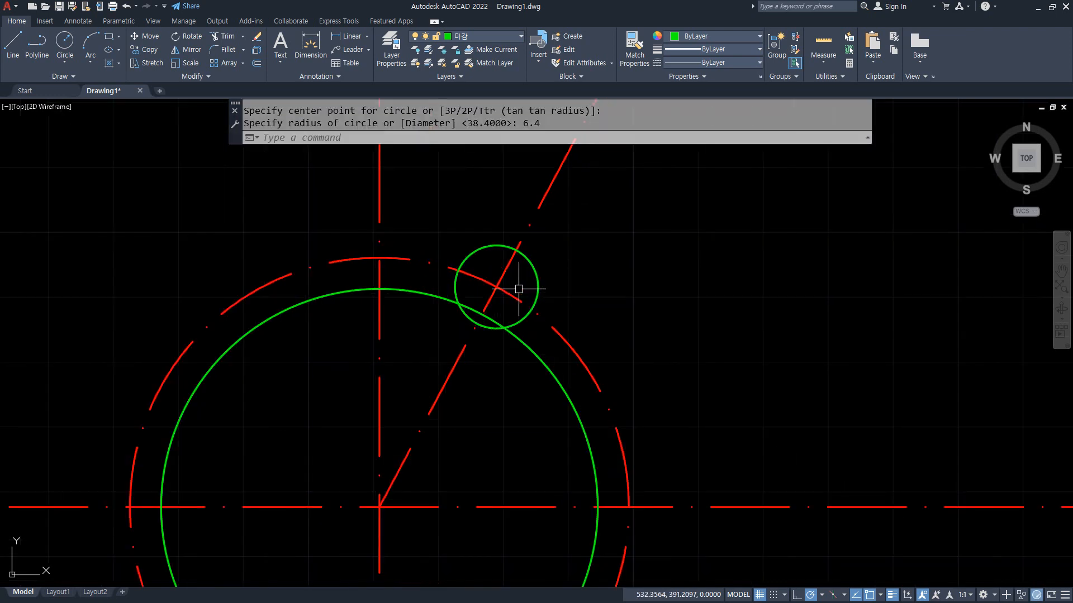
{"action": "type", "text": "o"}
{"action": "key", "text": "Return"}
{"action": "type", "text": "6.4"}
{"action": "key", "text": "Return"}
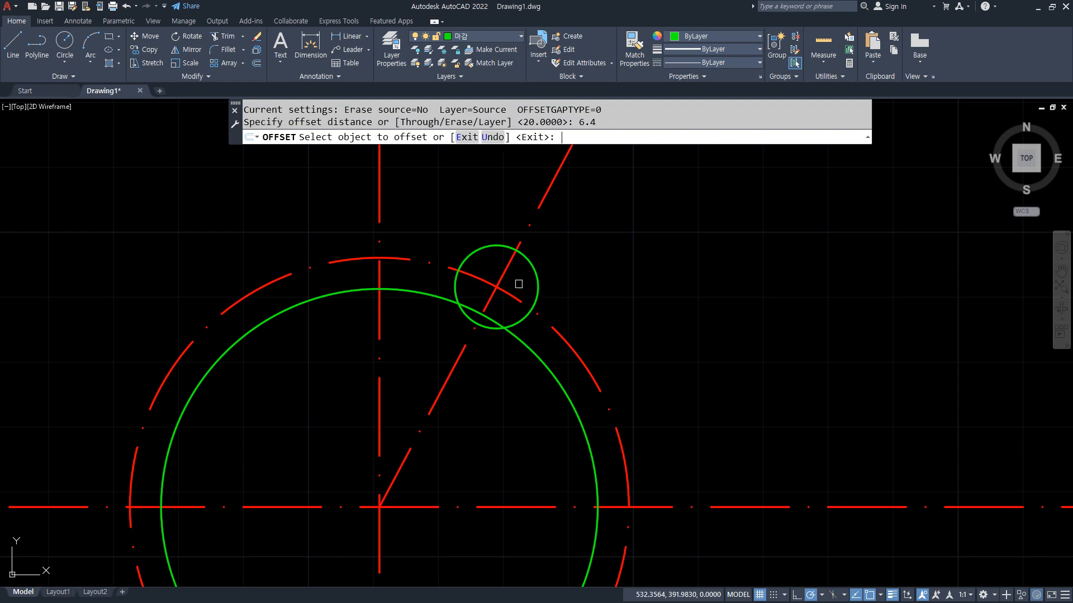
{"action": "left_click", "coordinate": [543, 194]}
{"action": "left_click", "coordinate": [542, 195]}
{"action": "left_click", "coordinate": [541, 206]}
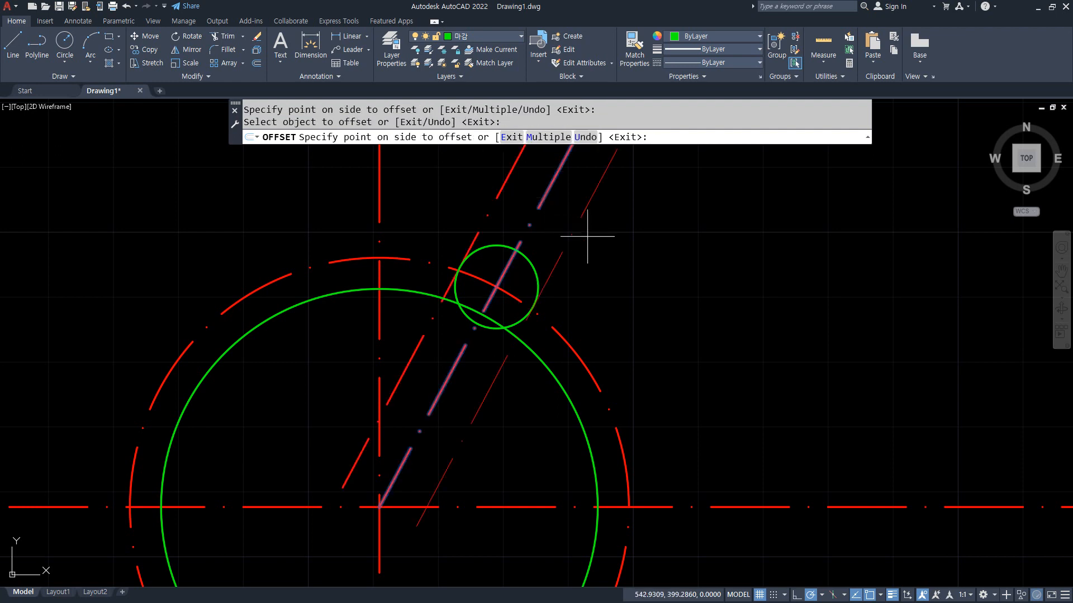
{"action": "left_click", "coordinate": [591, 238]}
{"action": "key", "text": "Return"}
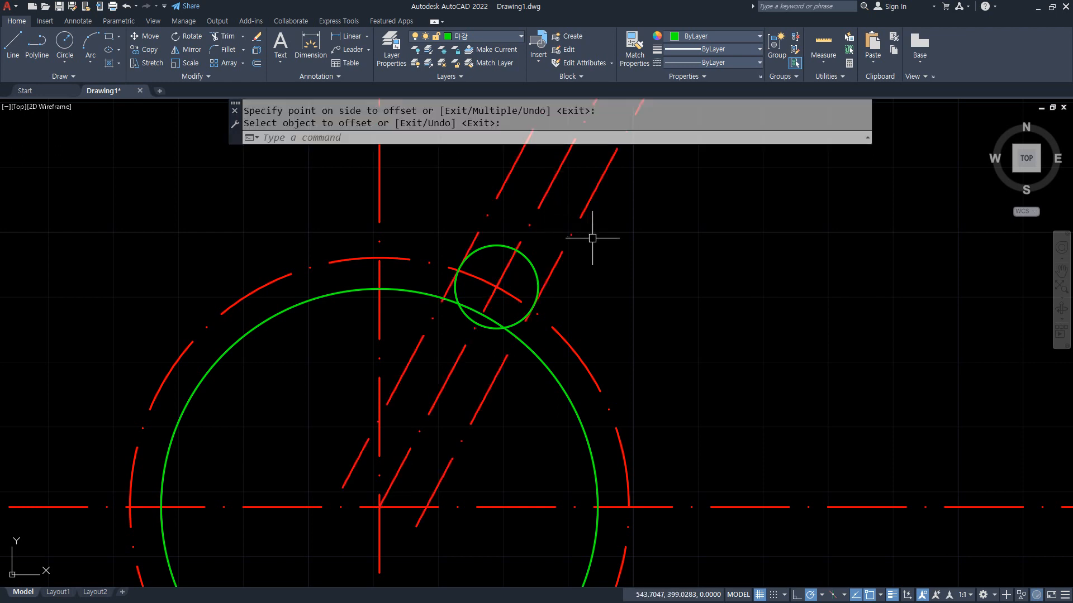
Match the small circle's properties onto the two offset inclined lines.
{"action": "left_click", "coordinate": [629, 44]}
{"action": "left_click", "coordinate": [534, 268]}
{"action": "left_click", "coordinate": [556, 258]}
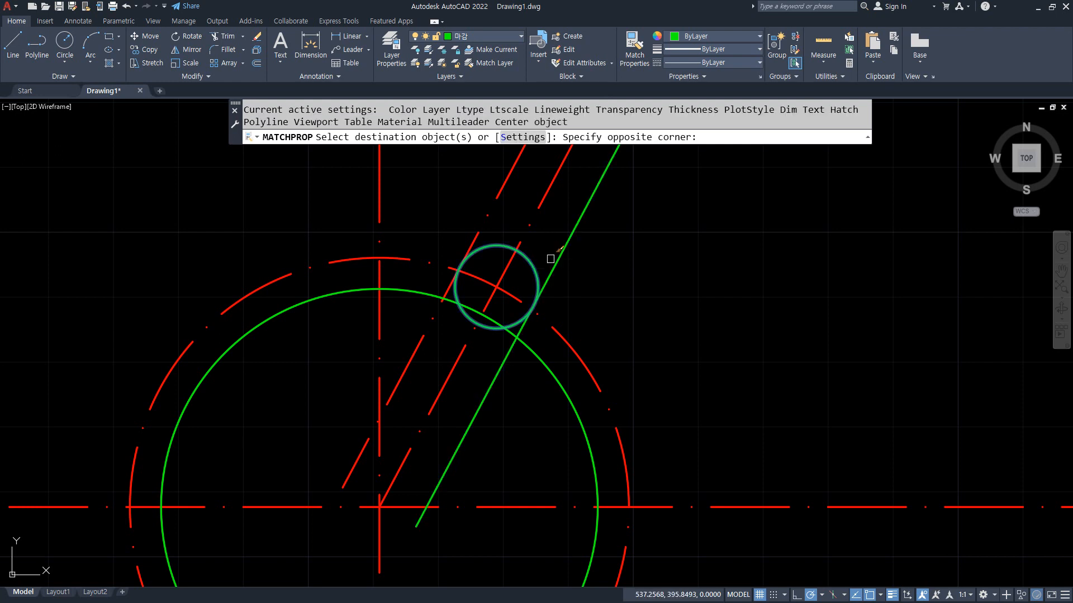
{"action": "left_click", "coordinate": [493, 201]}
{"action": "key", "text": "Return"}
Start a fillet and set its radius to 0.
{"action": "type", "text": "f"}
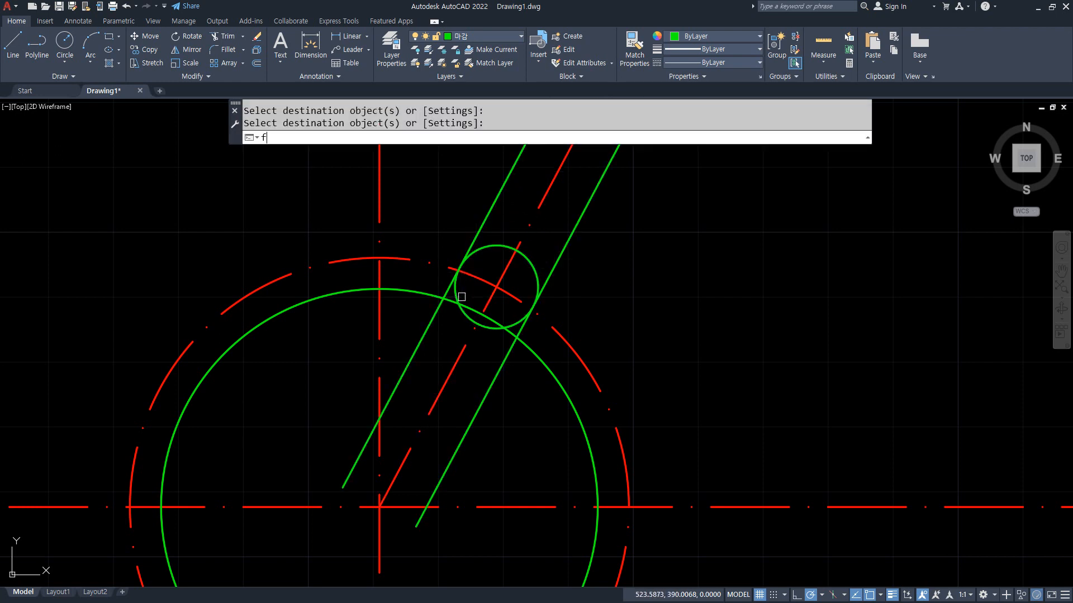
{"action": "key", "text": "Return"}
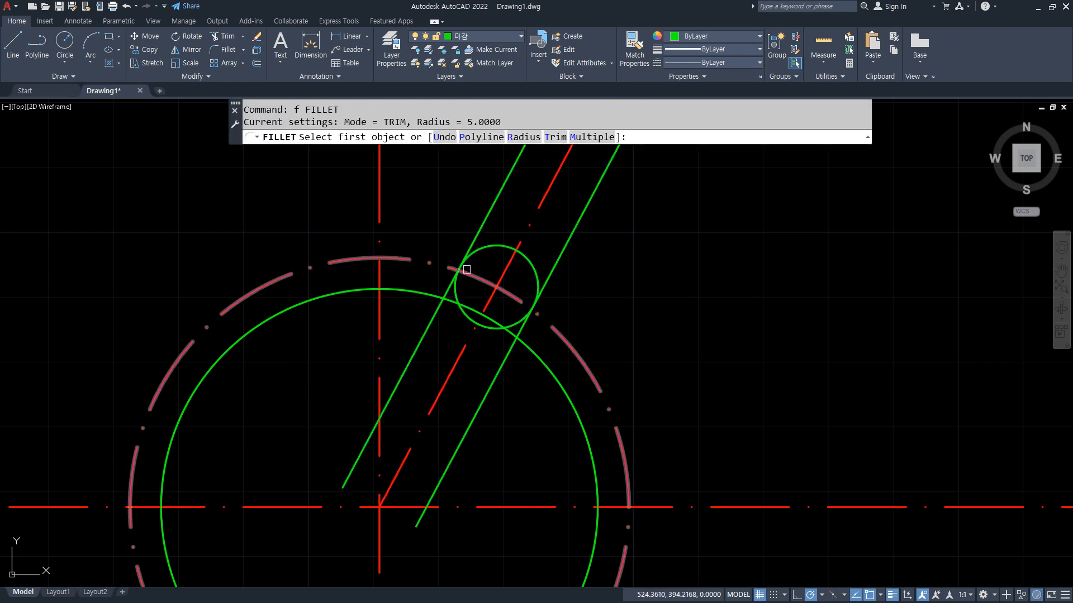
{"action": "left_click", "coordinate": [528, 137]}
{"action": "key", "text": "Return"}
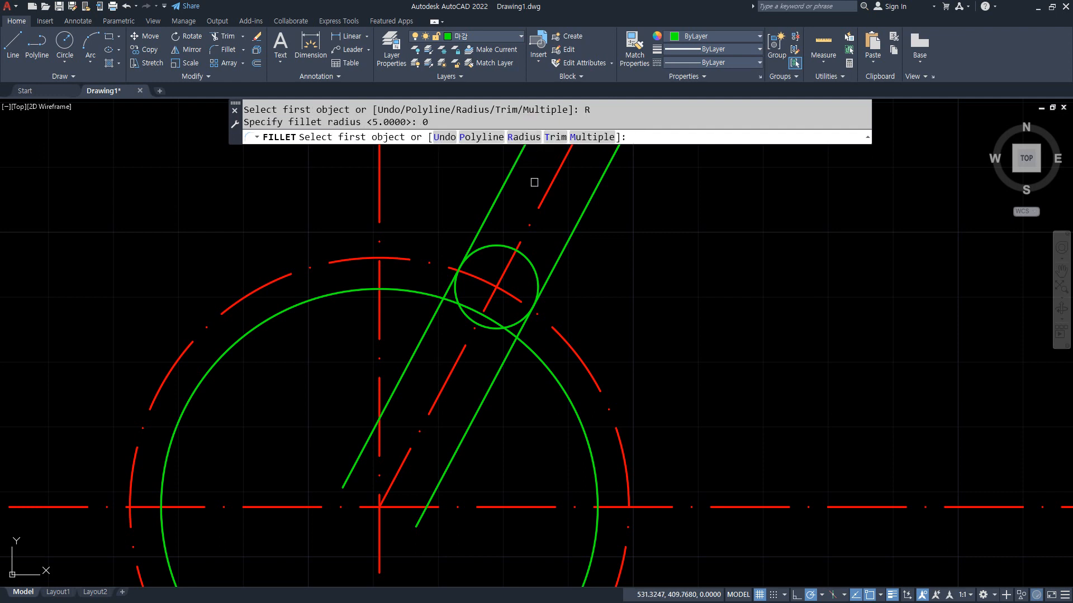
Trim the upper ends of both slanted green lines at the small circle using zero-radius fillets.
{"action": "left_click", "coordinate": [484, 247]}
{"action": "left_click", "coordinate": [449, 283]}
{"action": "scroll", "coordinate": [445, 284], "scroll_direction": "up", "scroll_amount": 4}
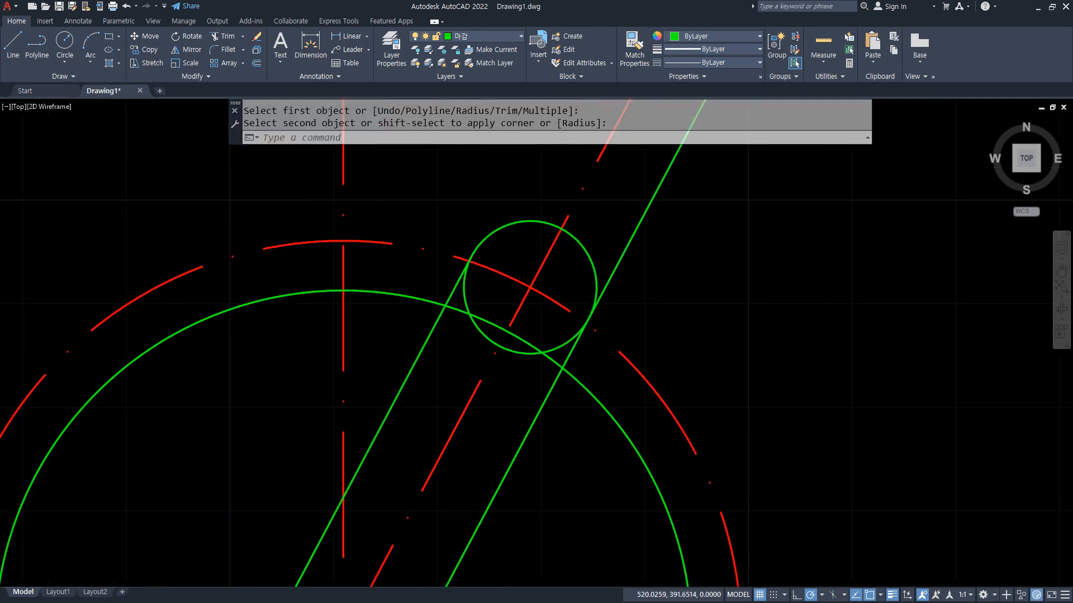
{"action": "key", "text": "Return"}
{"action": "left_click", "coordinate": [642, 374]}
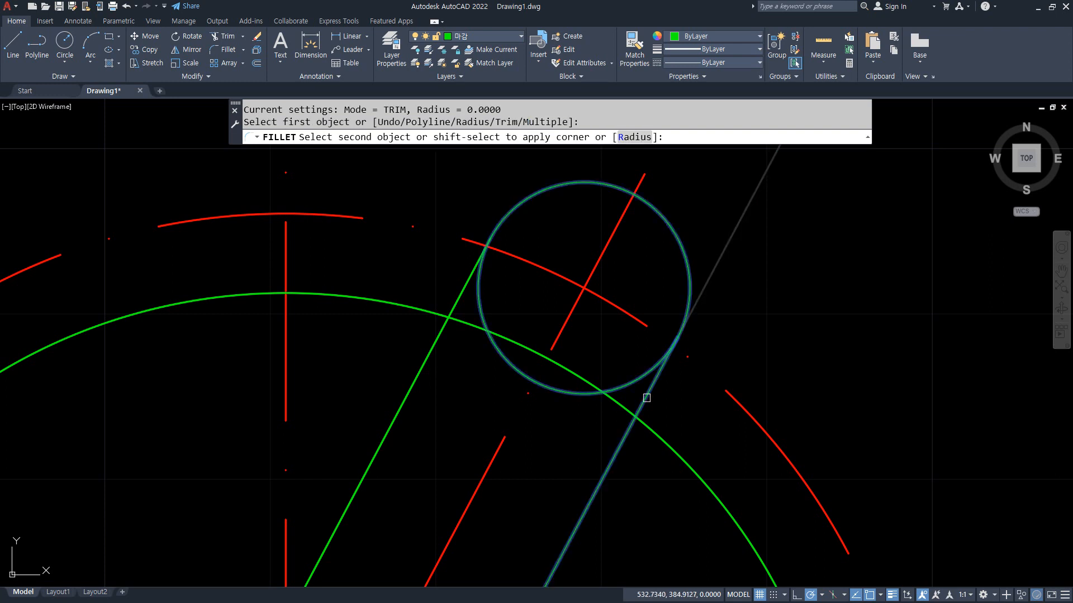
{"action": "left_click", "coordinate": [646, 395]}
Trim the lower ends of both slanted green lines at the large circle using zero-radius fillets.
{"action": "key", "text": "Return"}
{"action": "left_click", "coordinate": [648, 400]}
{"action": "left_click", "coordinate": [653, 429]}
{"action": "key", "text": "Return"}
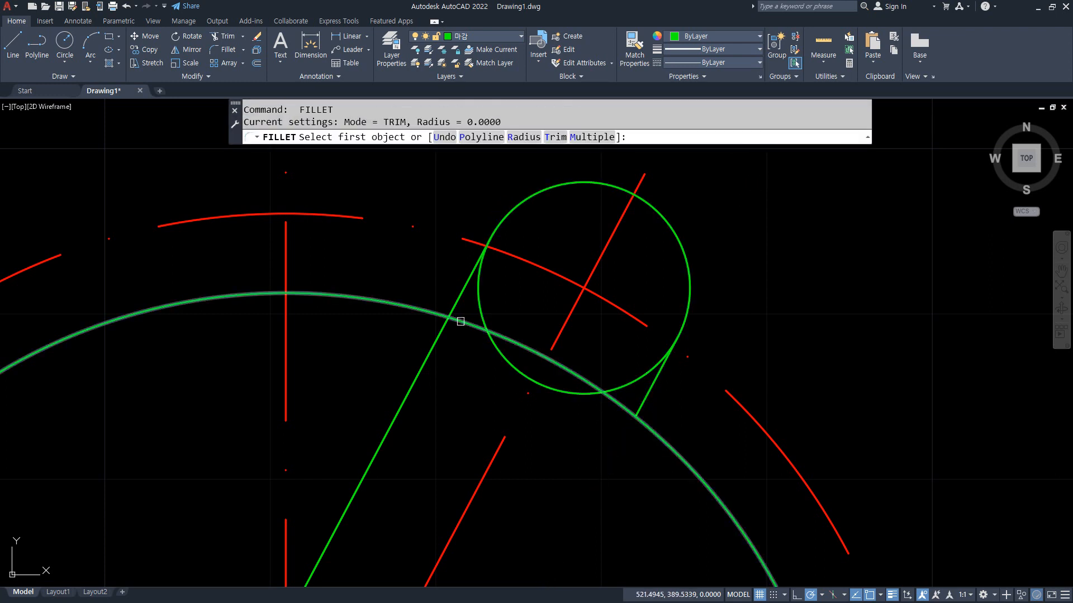
{"action": "left_click", "coordinate": [420, 306]}
{"action": "left_click", "coordinate": [415, 304]}
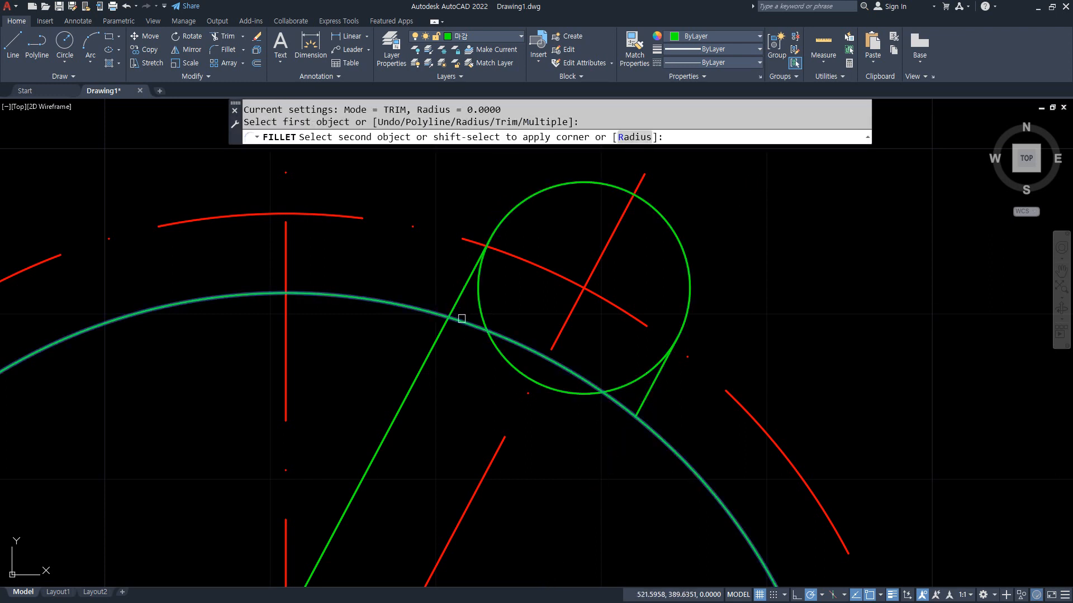
{"action": "left_click", "coordinate": [455, 304]}
Trim away the arcs of the large and small circles that lie inside the slanted notch to leave one open outline.
{"action": "type", "text": "tr"}
{"action": "key", "text": "Return"}
{"action": "left_click", "coordinate": [490, 281]}
{"action": "left_click_drag", "start_coordinate": [473, 300], "coordinate": [452, 325]}
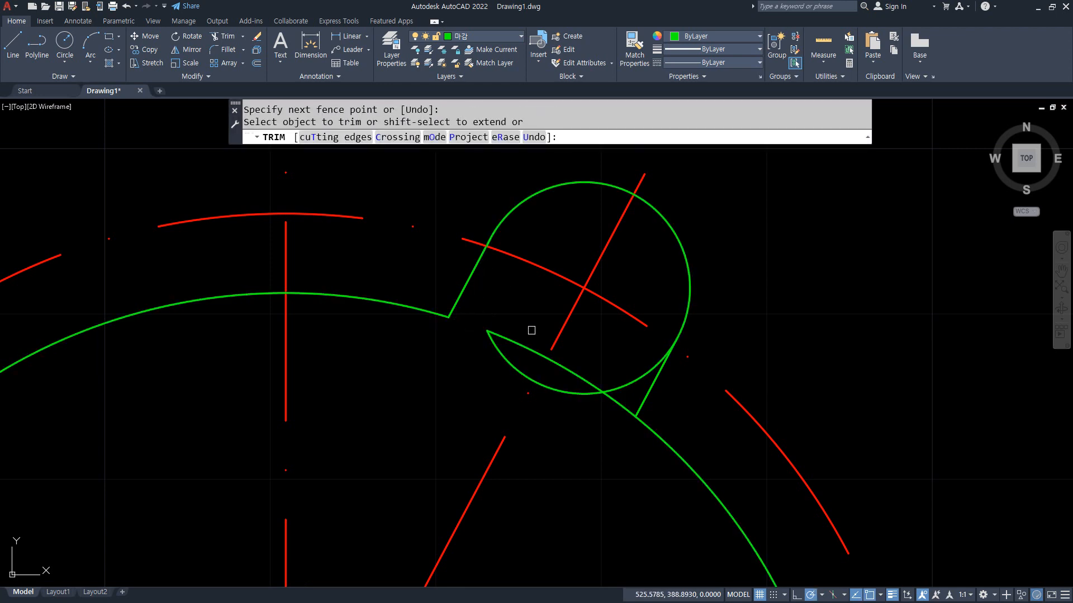
{"action": "left_click_drag", "start_coordinate": [530, 321], "coordinate": [478, 385]}
{"action": "left_click_drag", "start_coordinate": [596, 352], "coordinate": [557, 414]}
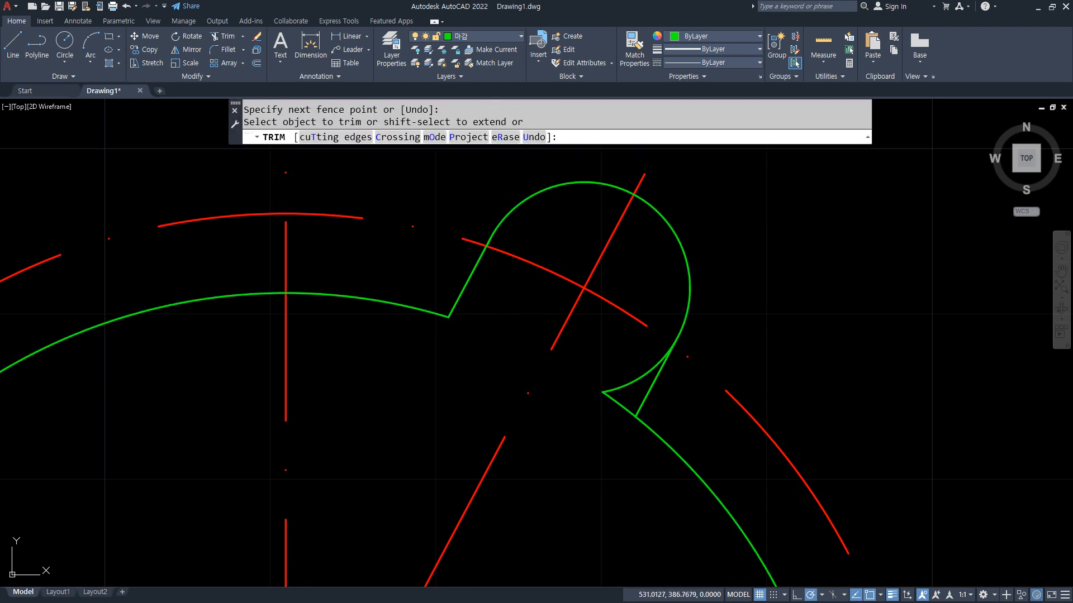
{"action": "left_click_drag", "start_coordinate": [643, 366], "coordinate": [587, 433]}
{"action": "key", "text": "Return"}
Offset the notch's rounded end arc outward by 5.
{"action": "scroll", "coordinate": [522, 373], "scroll_direction": "down", "scroll_amount": 4}
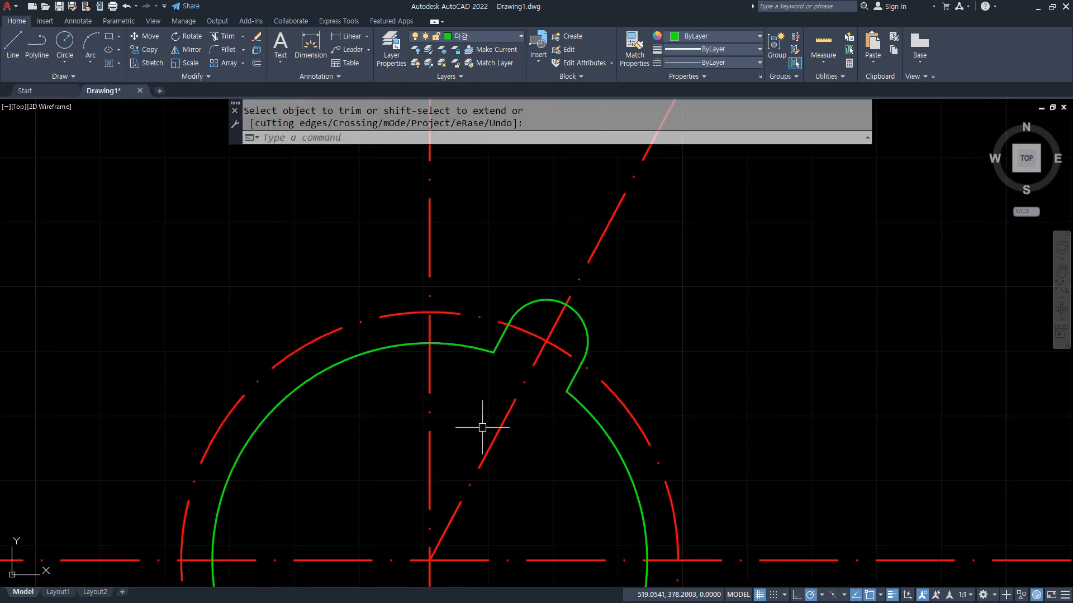
{"action": "middle_click_drag", "start_coordinate": [490, 404], "coordinate": [474, 371]}
{"action": "scroll", "coordinate": [518, 312], "scroll_direction": "up", "scroll_amount": 2}
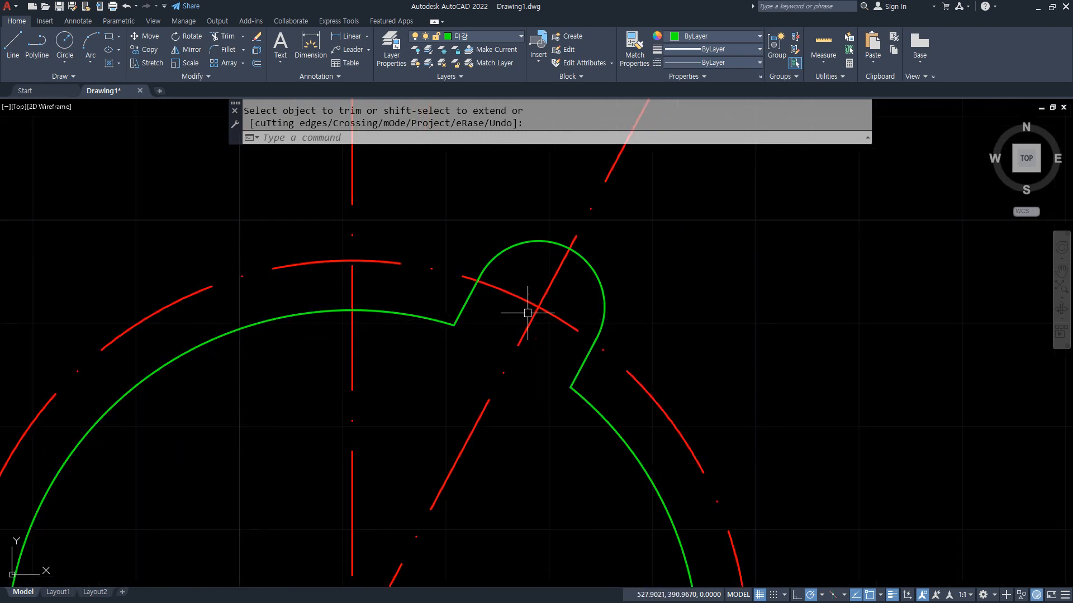
{"action": "type", "text": "o"}
{"action": "key", "text": "Return"}
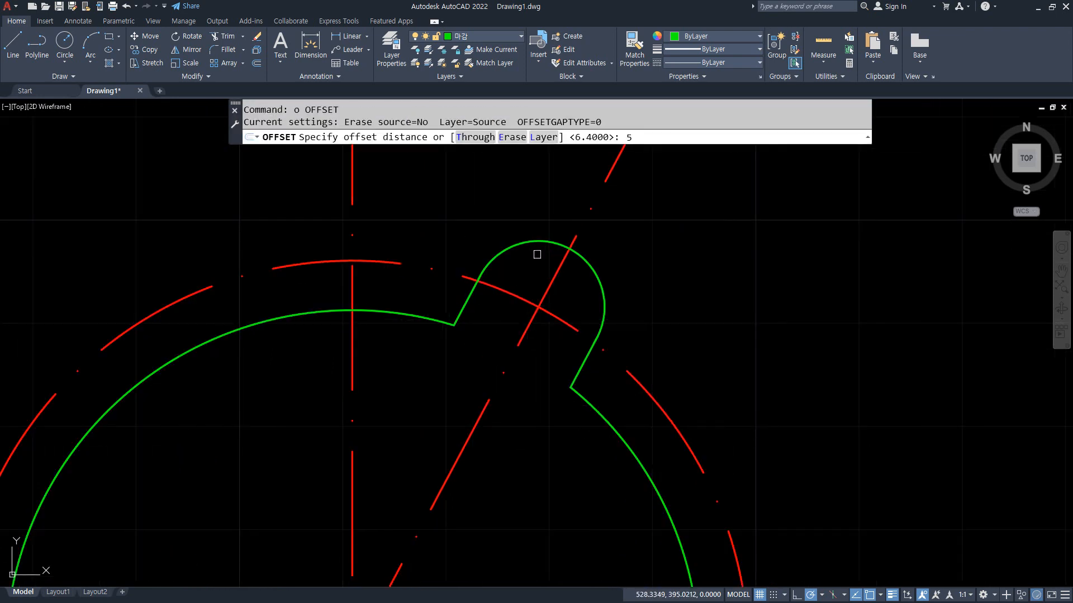
{"action": "type", "text": "5"}
{"action": "key", "text": "Return"}
{"action": "left_click", "coordinate": [520, 244]}
{"action": "left_click", "coordinate": [513, 222]}
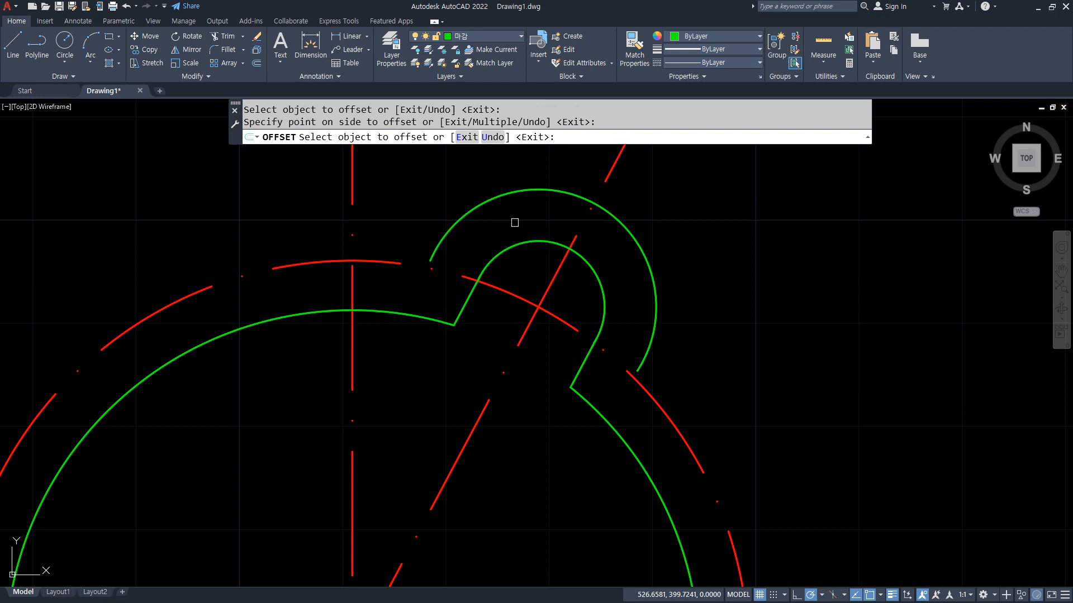
{"action": "key", "text": "Escape"}
Extend both ends of the offset arc around the notch to the boundaries they meet.
{"action": "type", "text": "ex"}
{"action": "key", "text": "Return"}
{"action": "left_click", "coordinate": [445, 239]}
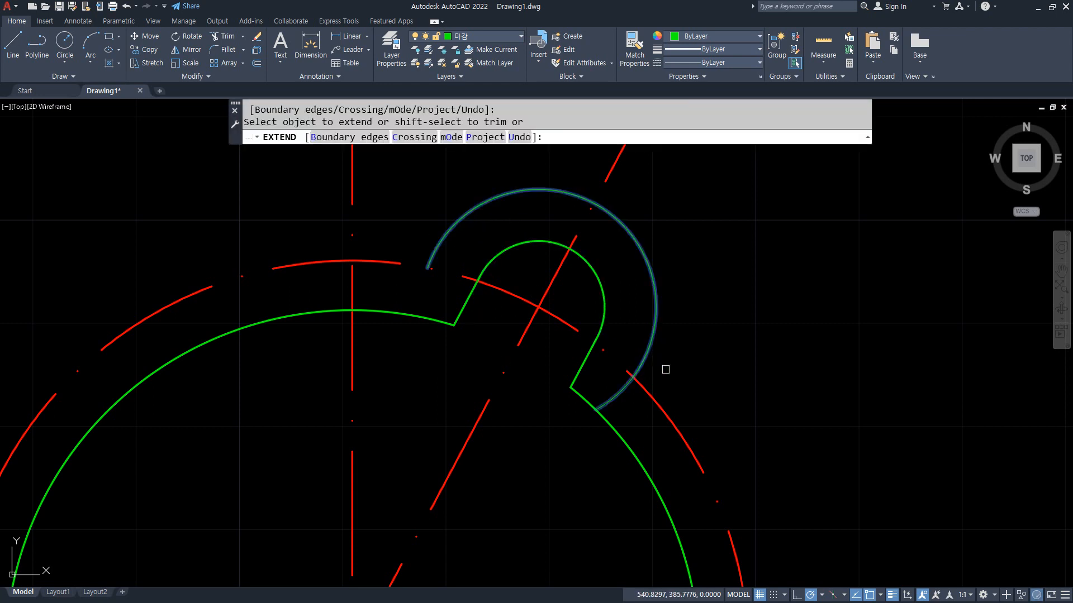
{"action": "left_click", "coordinate": [656, 360]}
{"action": "key", "text": "Escape"}
Trim the dash-dot center circle at the offset arc and erase its remaining part outside the notch area.
{"action": "type", "text": "tr"}
{"action": "key", "text": "Return"}
{"action": "left_click", "coordinate": [662, 411]}
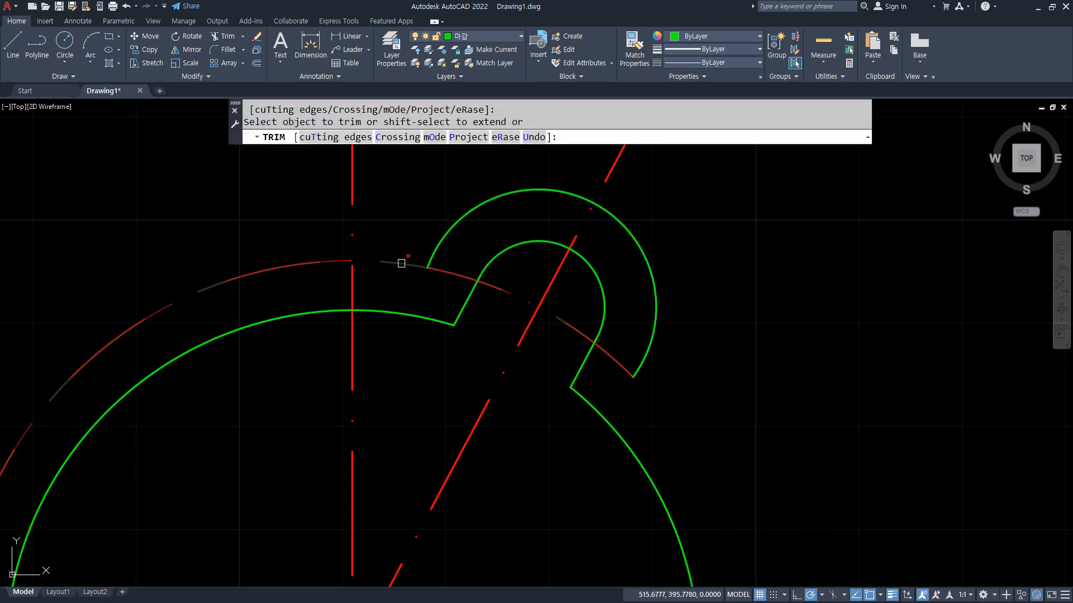
{"action": "left_click", "coordinate": [402, 265]}
{"action": "key", "text": "Return"}
{"action": "left_click", "coordinate": [325, 261]}
{"action": "type", "text": "e"}
{"action": "key", "text": "Return"}
{"action": "key", "text": "Return"}
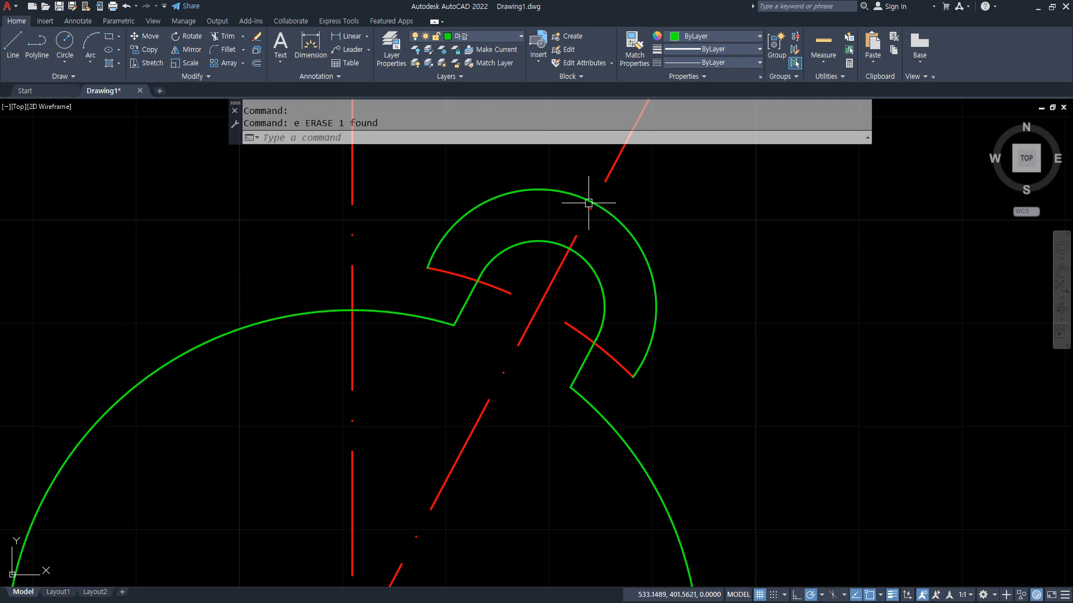
Trim the slanted centerline beyond the offset arc, and erase that helper arc.
{"action": "type", "text": "tr"}
{"action": "key", "text": "Return"}
{"action": "left_click", "coordinate": [615, 174]}
{"action": "key", "text": "Return"}
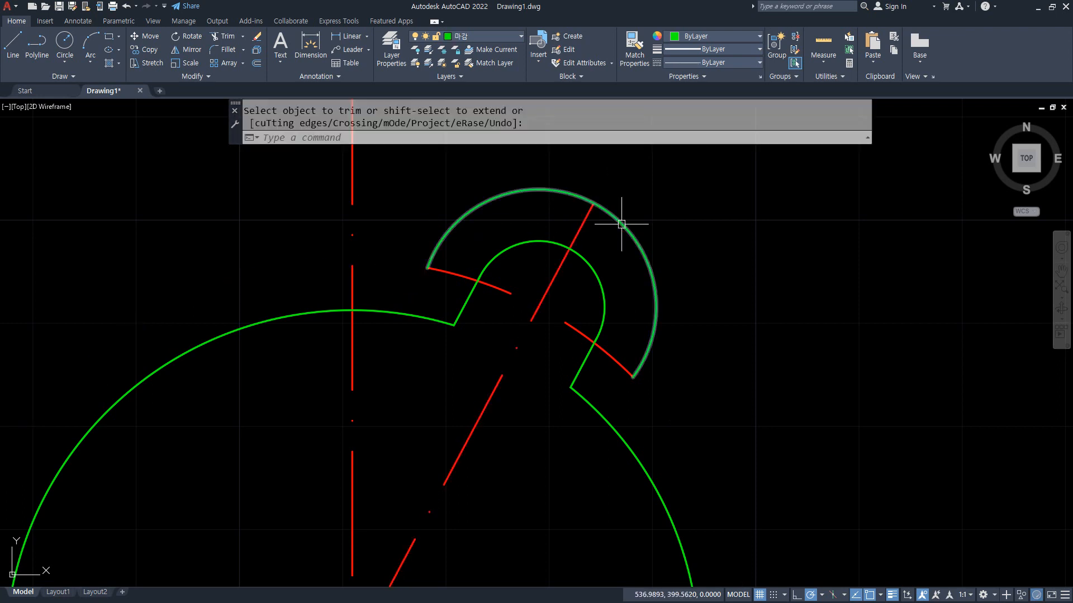
{"action": "left_click", "coordinate": [620, 223]}
{"action": "type", "text": "e"}
{"action": "key", "text": "Return"}
Examine the vertical dimensions from the main circle's center to the lower holes and the top edge in the browser's reference drawing.
{"action": "scroll", "coordinate": [610, 350], "scroll_direction": "down", "scroll_amount": 4}
{"action": "middle_click_drag", "start_coordinate": [610, 350], "coordinate": [576, 235]}
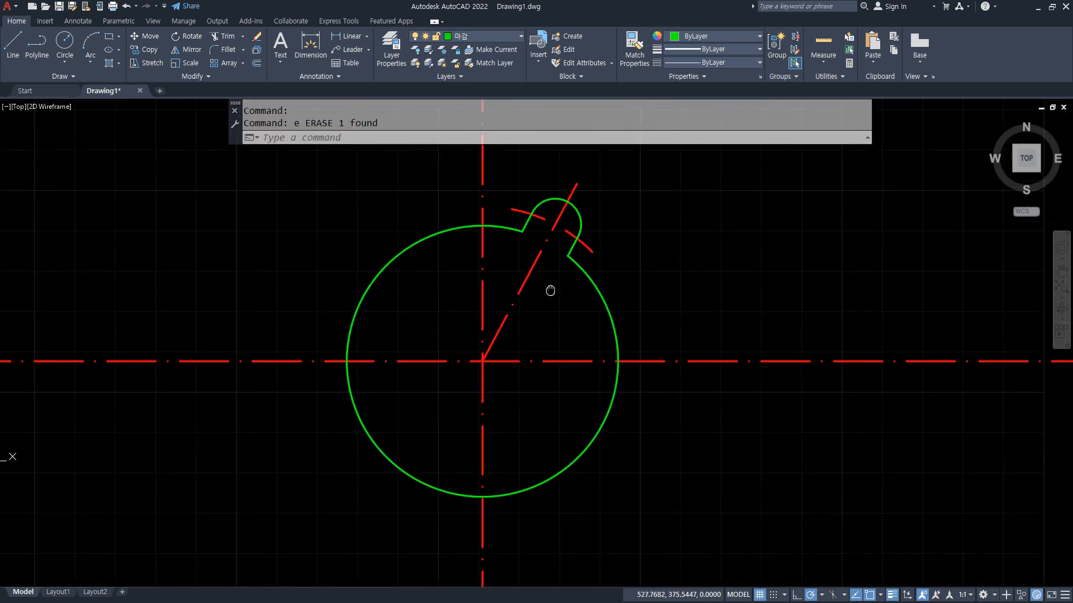
{"action": "scroll", "coordinate": [360, 322], "scroll_direction": "down", "scroll_amount": 2}
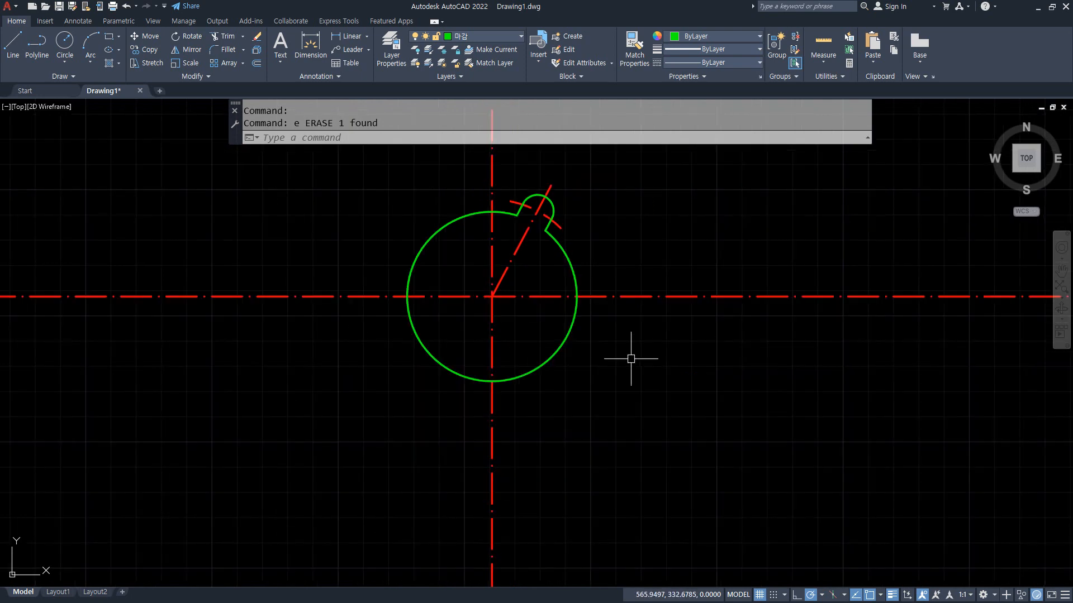
{"action": "left_click_drag", "start_coordinate": [639, 300], "coordinate": [639, 435]}
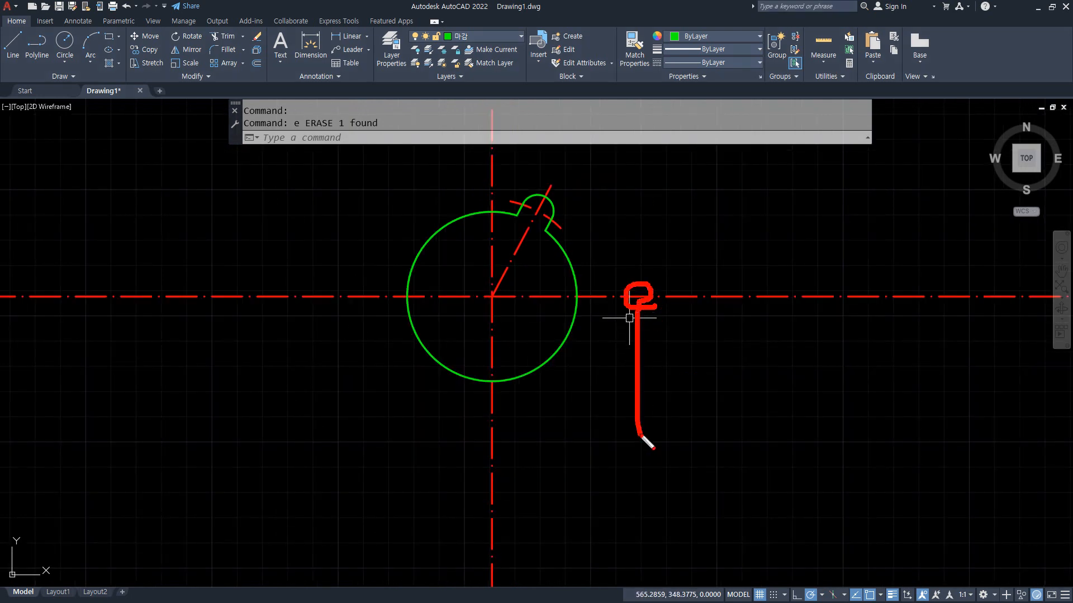
{"action": "left_click_drag", "start_coordinate": [703, 452], "coordinate": [670, 130]}
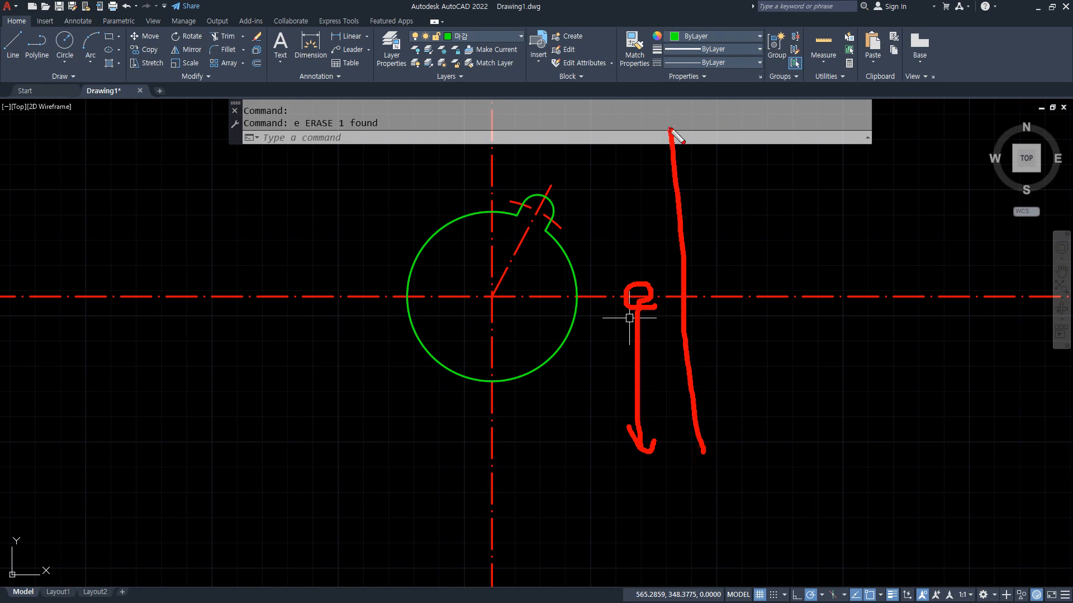
{"action": "key", "text": "Escape"}
{"action": "left_click_drag", "start_coordinate": [0, 76], "coordinate": [607, 72]}
{"action": "mouse_move", "coordinate": [502, 293]}
{"action": "left_mouse_down"}
{"action": "mouse_move", "coordinate": [574, 293]}
{"action": "mouse_move", "coordinate": [586, 366]}
{"action": "mouse_move", "coordinate": [598, 191]}
{"action": "left_mouse_up"}
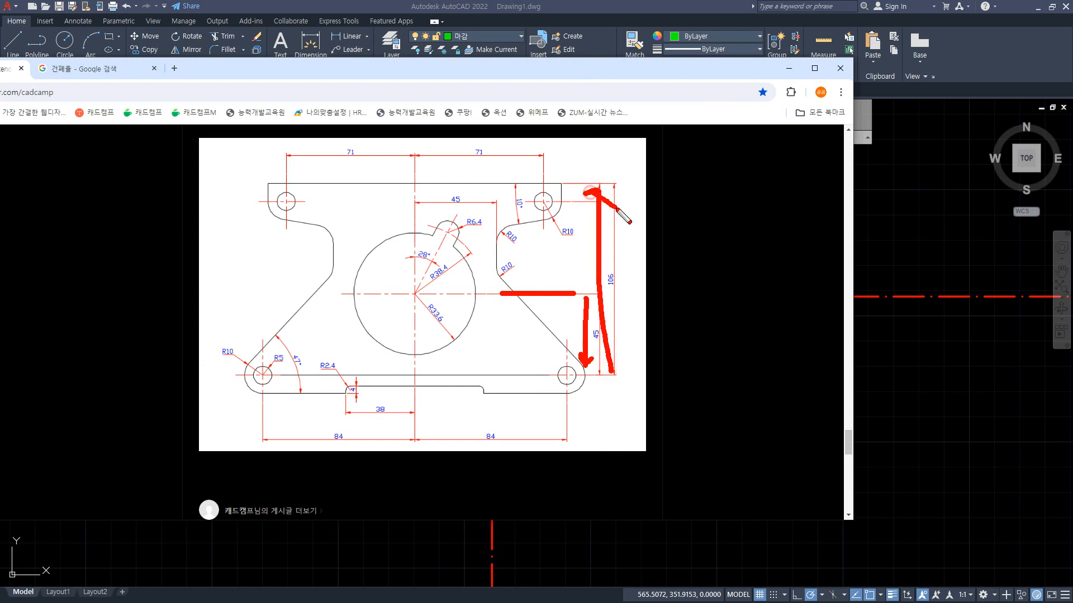
{"action": "key", "text": "e"}
{"action": "mouse_move", "coordinate": [585, 395]}
{"action": "left_mouse_down"}
{"action": "mouse_move", "coordinate": [611, 192]}
{"action": "mouse_move", "coordinate": [621, 414]}
{"action": "left_mouse_up"}
{"action": "key", "text": "Escape"}
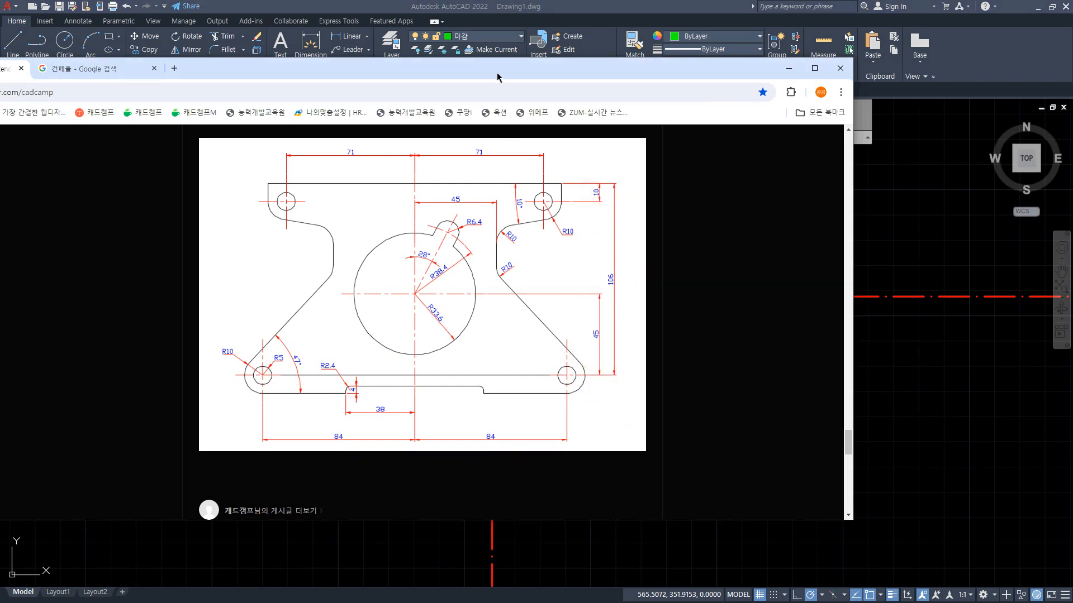
{"action": "left_click_drag", "start_coordinate": [497, 74], "coordinate": [0, 83]}
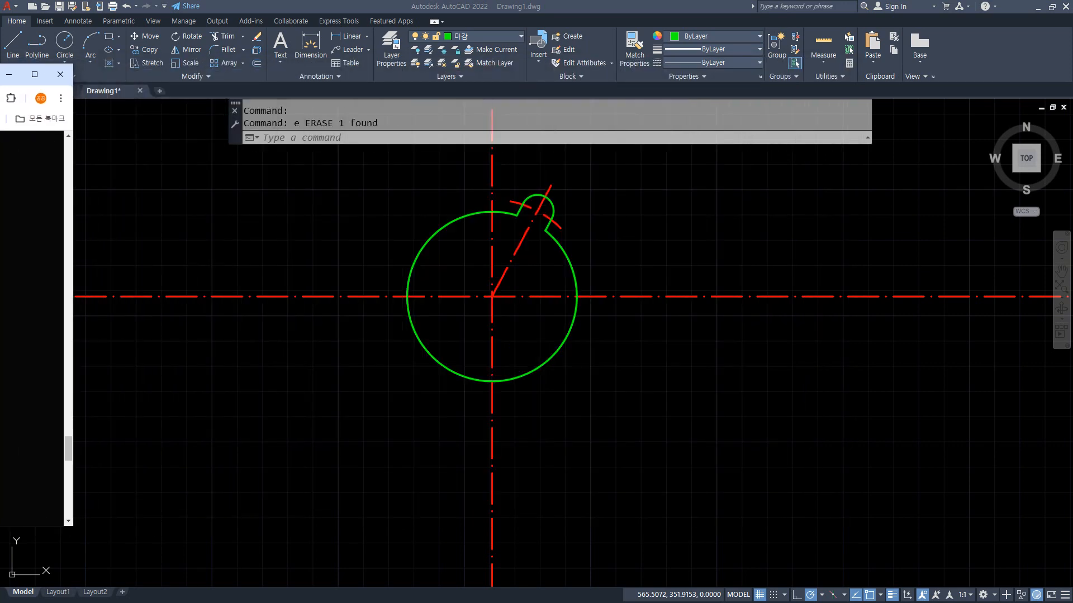
Back in AutoCAD, offset the horizontal centerline downward by 45.
{"action": "left_click", "coordinate": [342, 353]}
{"action": "type", "text": "o"}
{"action": "key", "text": "Return"}
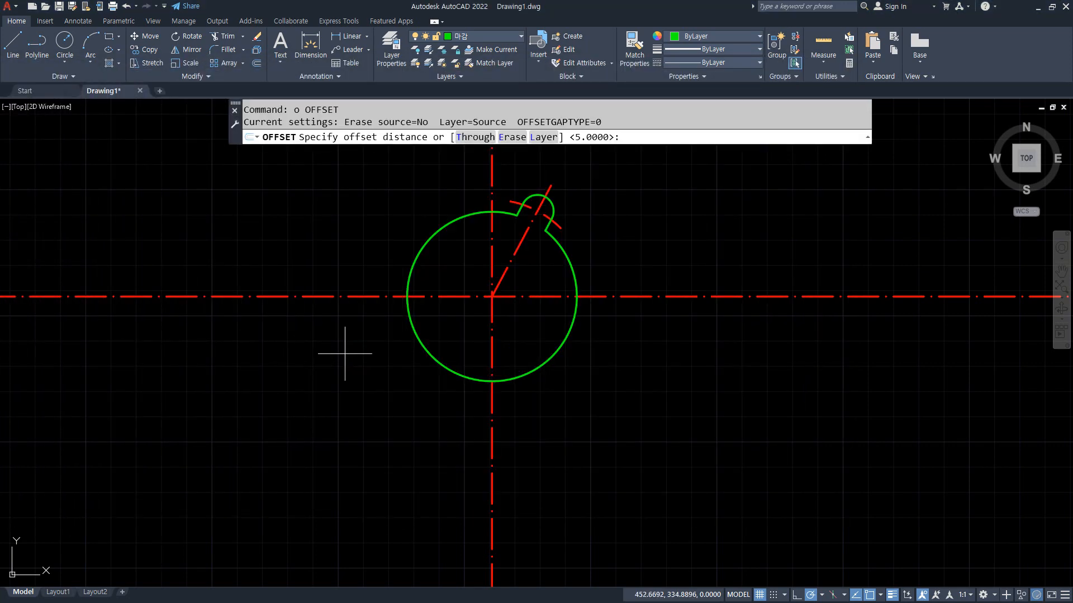
{"action": "type", "text": "40"}
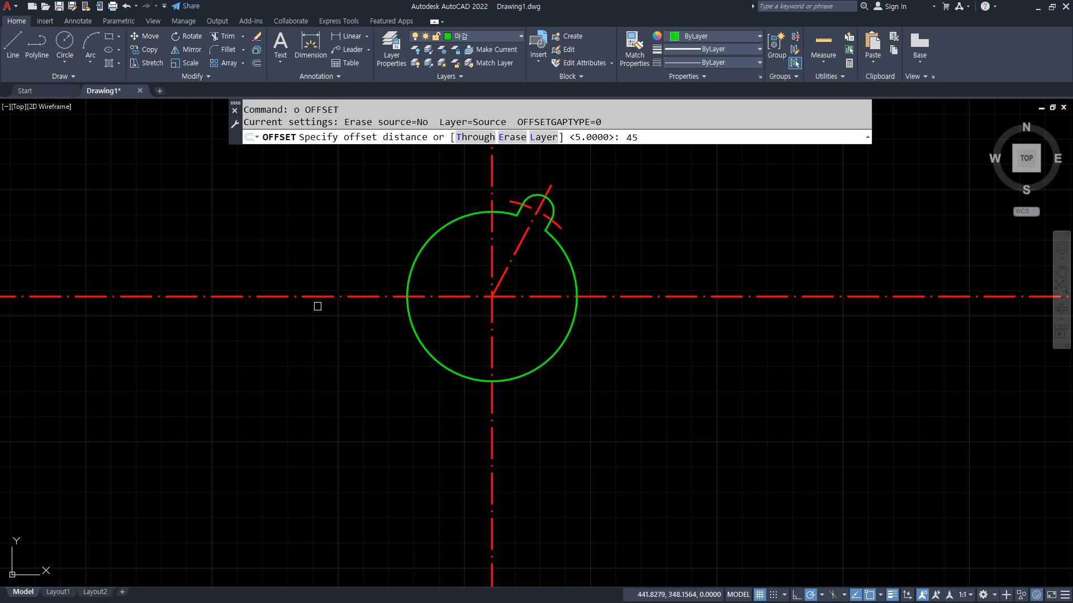
{"action": "key", "text": "Return"}
{"action": "left_click", "coordinate": [318, 296]}
{"action": "left_click", "coordinate": [301, 397]}
{"action": "key", "text": "Return"}
Offset the lower horizontal centerline upward by 106 to place the plate's top edge line.
{"action": "key", "text": "Return"}
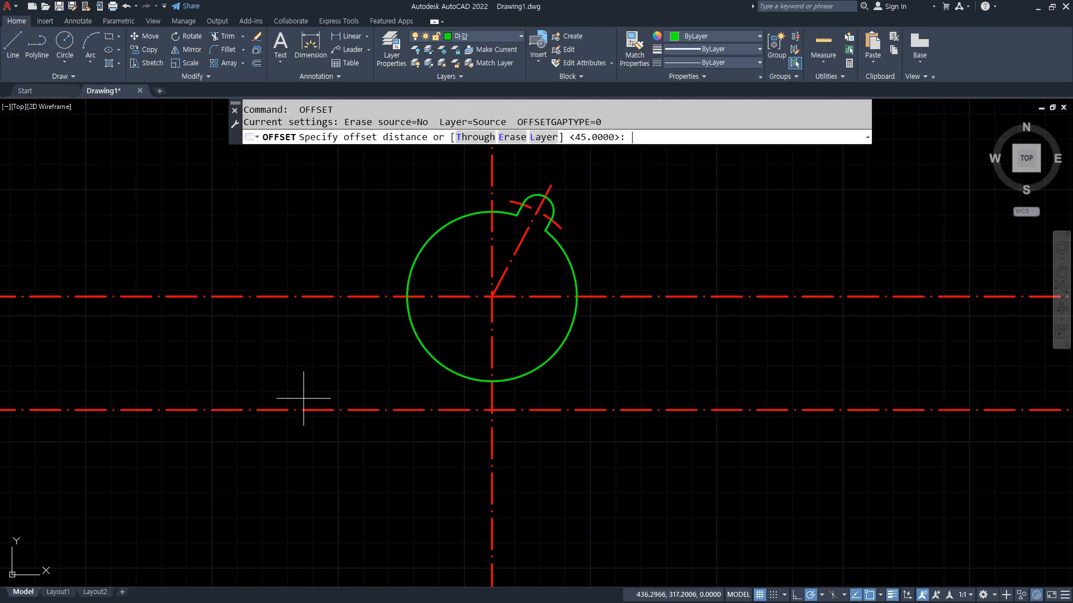
{"action": "key", "text": "Return"}
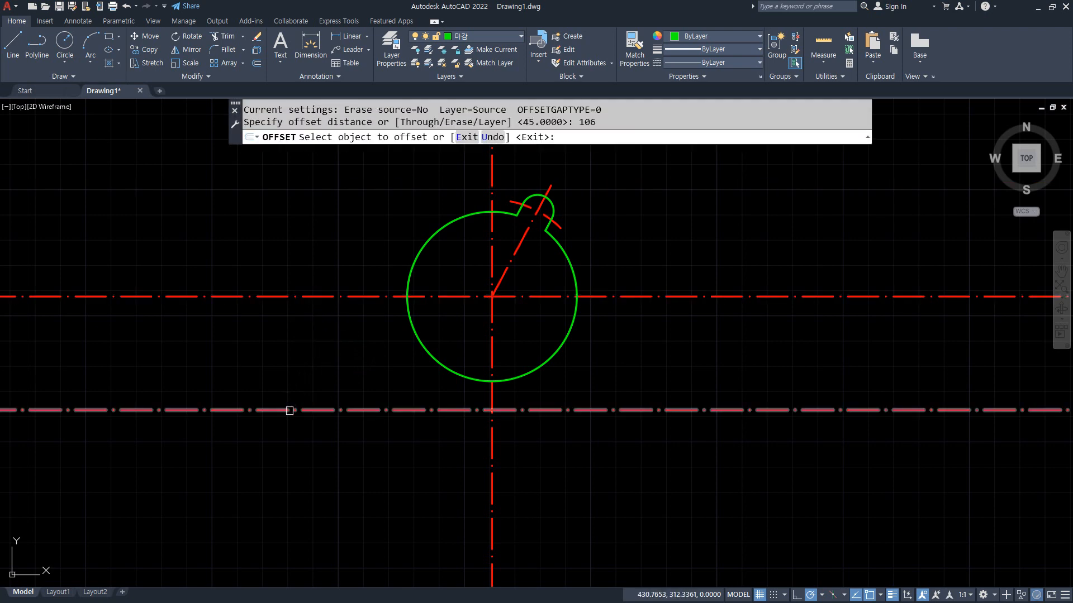
{"action": "left_click", "coordinate": [287, 410]}
{"action": "left_click", "coordinate": [259, 256]}
{"action": "scroll", "coordinate": [258, 256], "scroll_direction": "down", "scroll_amount": 3}
{"action": "middle_click_drag", "start_coordinate": [259, 285], "coordinate": [257, 362]}
{"action": "key", "text": "Return"}
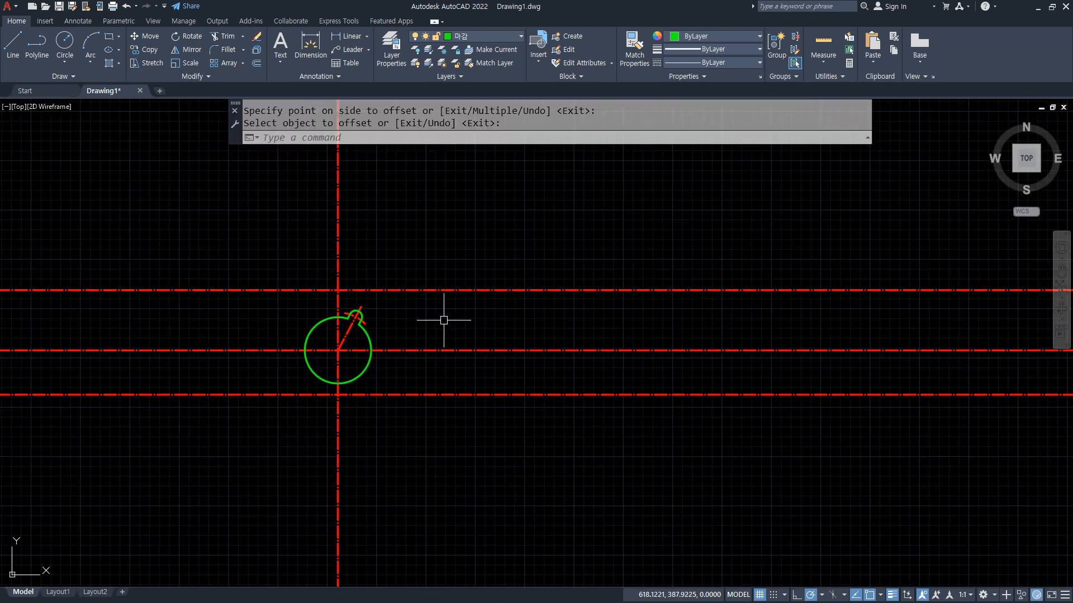
Trim the top and bottom horizontal lines to the right of the vertical centerline.
{"action": "type", "text": "tr"}
{"action": "key", "text": "Return"}
{"action": "left_click_drag", "start_coordinate": [436, 267], "coordinate": [433, 356]}
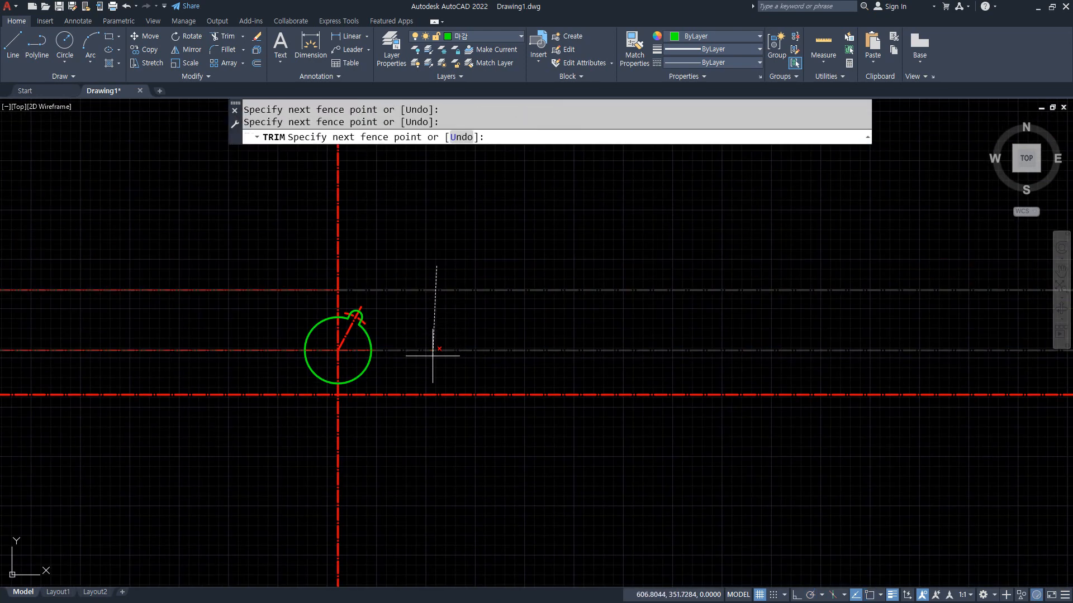
{"action": "left_click", "coordinate": [472, 335]}
{"action": "left_click", "coordinate": [454, 395]}
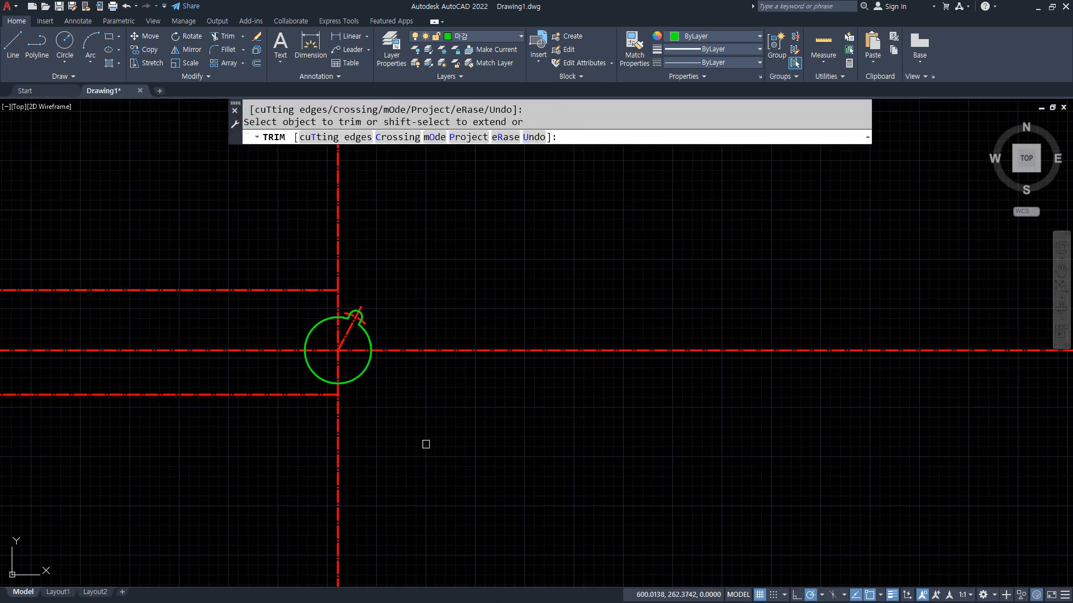
{"action": "key", "text": "Return"}
Offset the large green circle outward by 5.
{"action": "scroll", "coordinate": [370, 358], "scroll_direction": "up", "scroll_amount": 2}
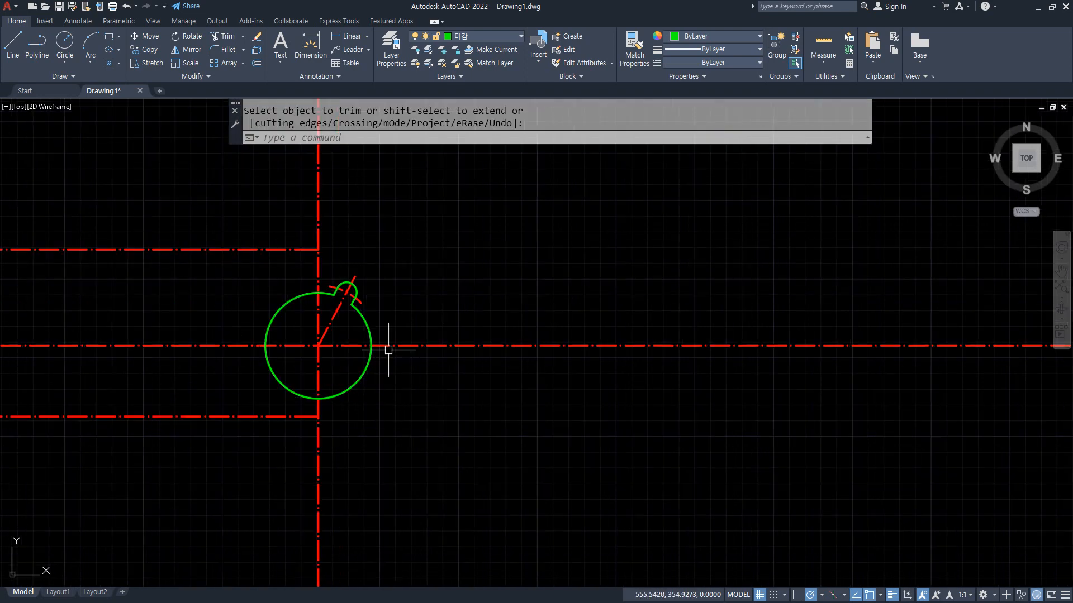
{"action": "type", "text": "o"}
{"action": "key", "text": "Return"}
{"action": "type", "text": "5"}
{"action": "key", "text": "Return"}
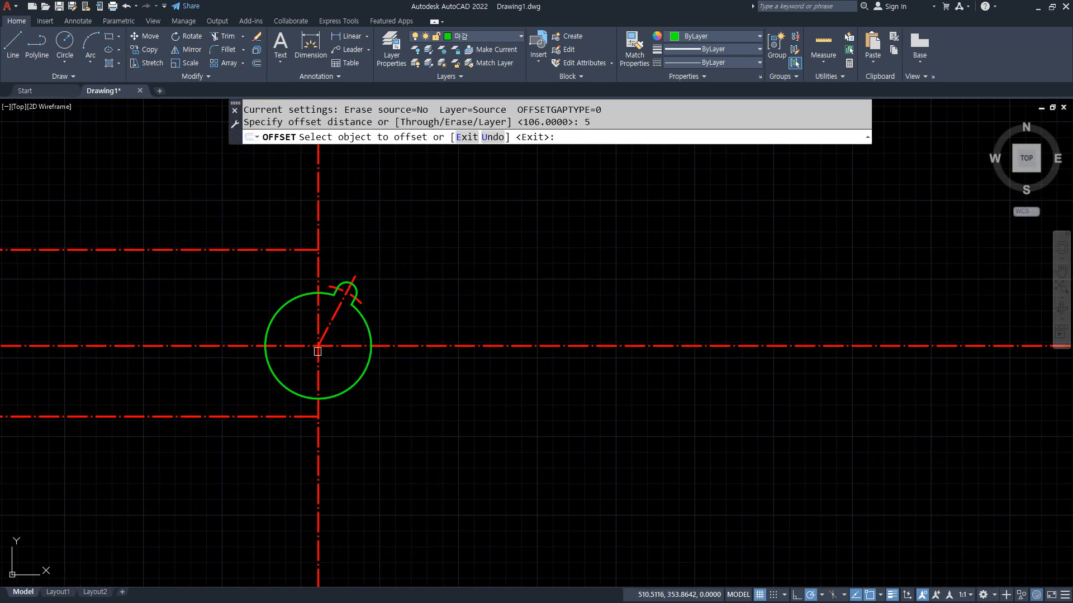
{"action": "left_click", "coordinate": [355, 381]}
{"action": "left_click", "coordinate": [393, 352]}
{"action": "key", "text": "Return"}
Trim the middle horizontal centerline outside the offset circle on both sides, and erase that helper circle.
{"action": "type", "text": "tr"}
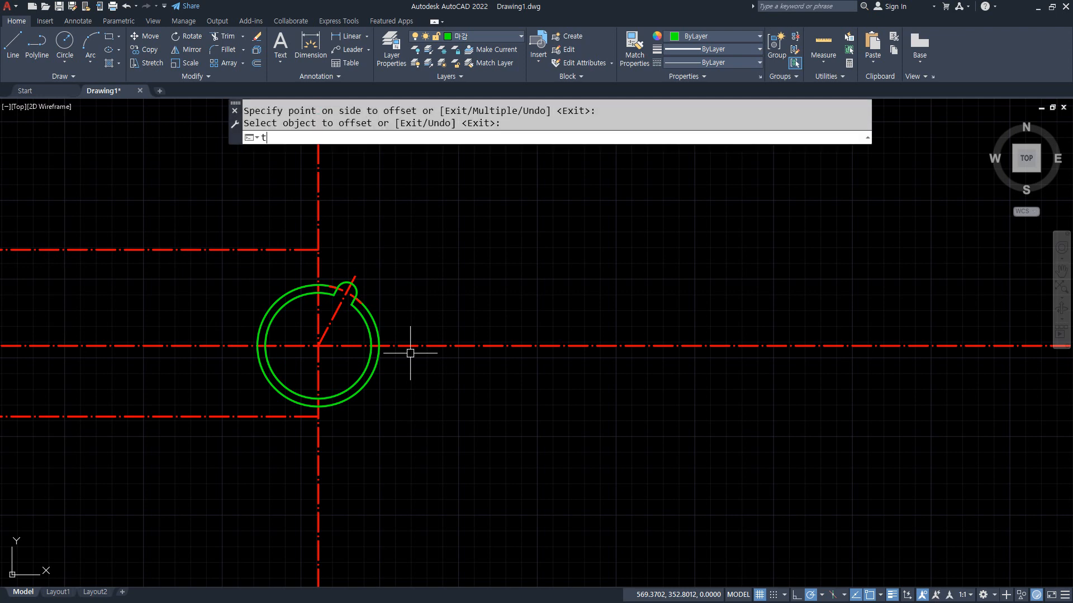
{"action": "key", "text": "Return"}
{"action": "key", "text": "Escape"}
{"action": "left_click", "coordinate": [258, 365]}
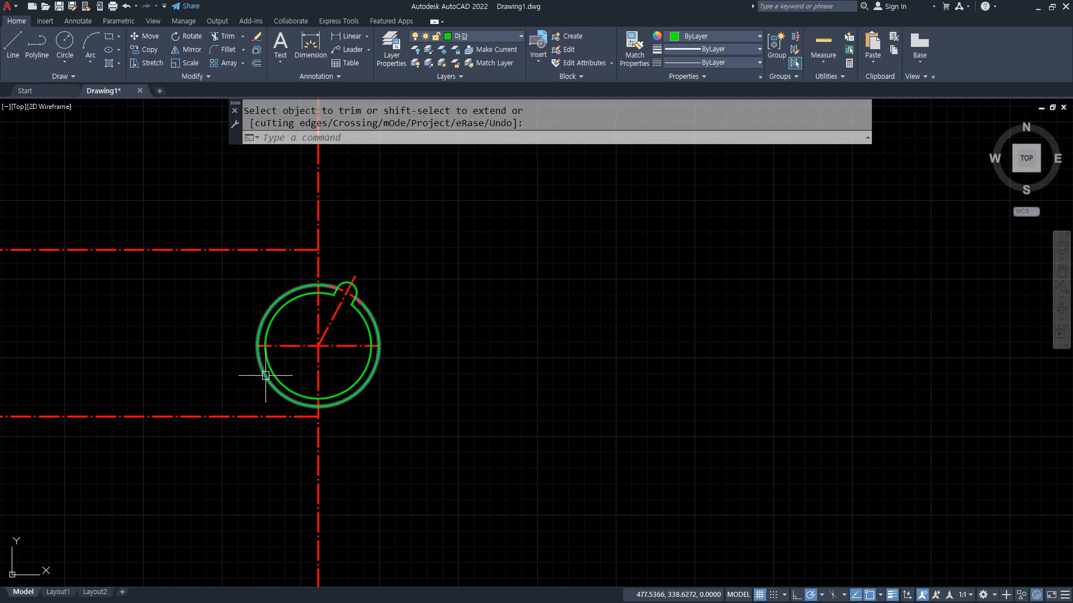
{"action": "type", "text": "e"}
{"action": "key", "text": "Return"}
{"action": "middle_click_drag", "start_coordinate": [444, 328], "coordinate": [493, 325]}
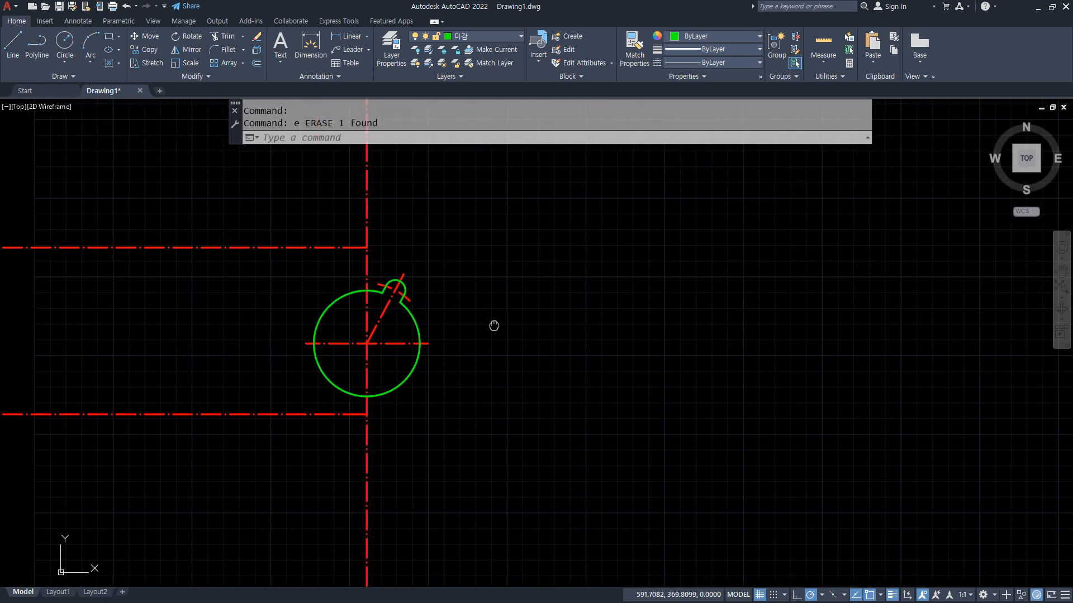
{"action": "scroll", "coordinate": [346, 401], "scroll_direction": "up", "scroll_amount": 1}
{"action": "middle_click_drag", "start_coordinate": [265, 386], "coordinate": [512, 440]}
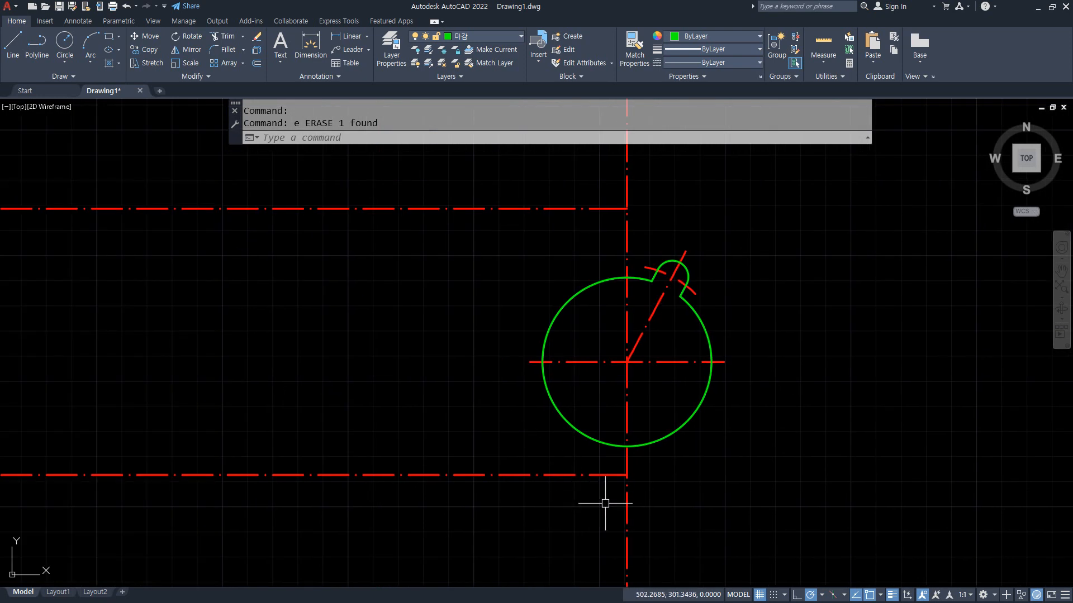
{"action": "middle_click_drag", "start_coordinate": [614, 503], "coordinate": [616, 502]}
{"action": "key", "text": "ctrl+2"}
{"action": "left_click_drag", "start_coordinate": [627, 494], "coordinate": [433, 493]}
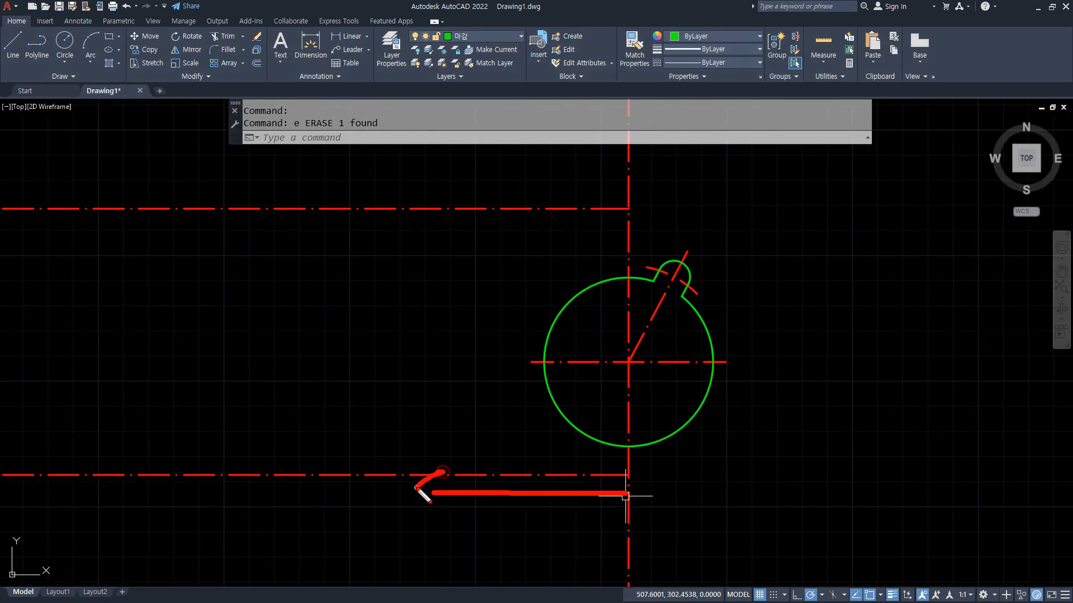
Offset the vertical centerline through the large circle to the left by 84.
{"action": "key", "text": "Escape"}
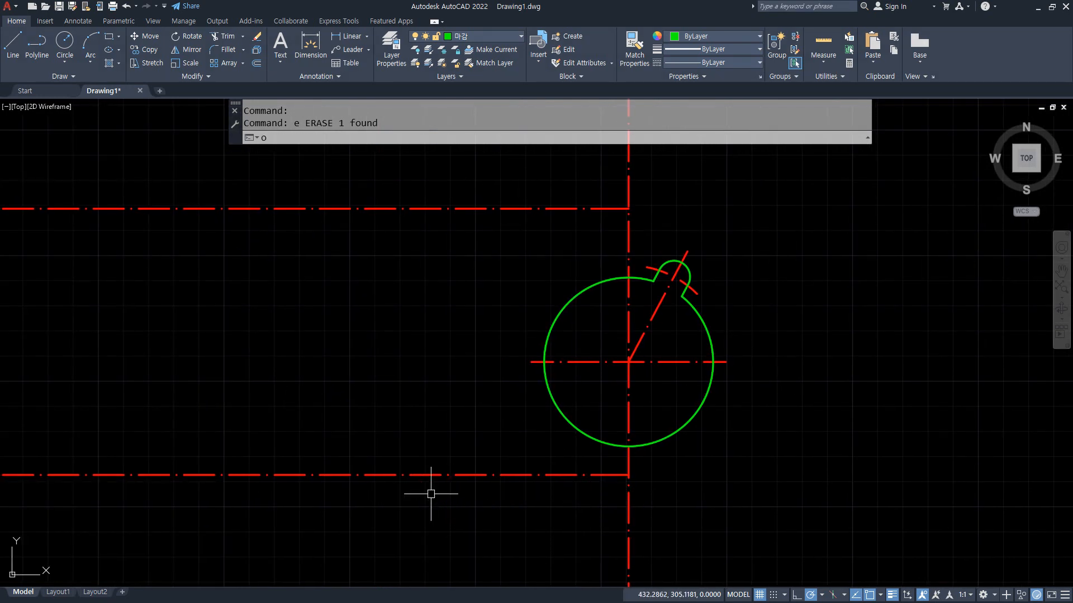
{"action": "type", "text": "o"}
{"action": "key", "text": "Return"}
{"action": "key", "text": "Return"}
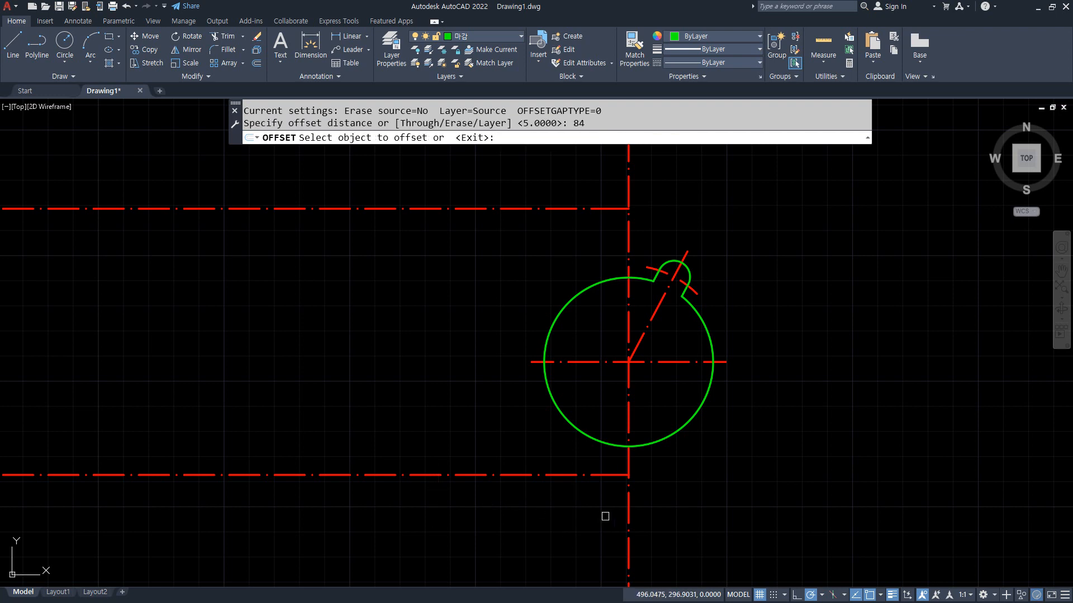
{"action": "left_click", "coordinate": [628, 525]}
{"action": "left_click", "coordinate": [510, 519]}
{"action": "key", "text": "Return"}
{"action": "key", "text": "ctrl+2"}
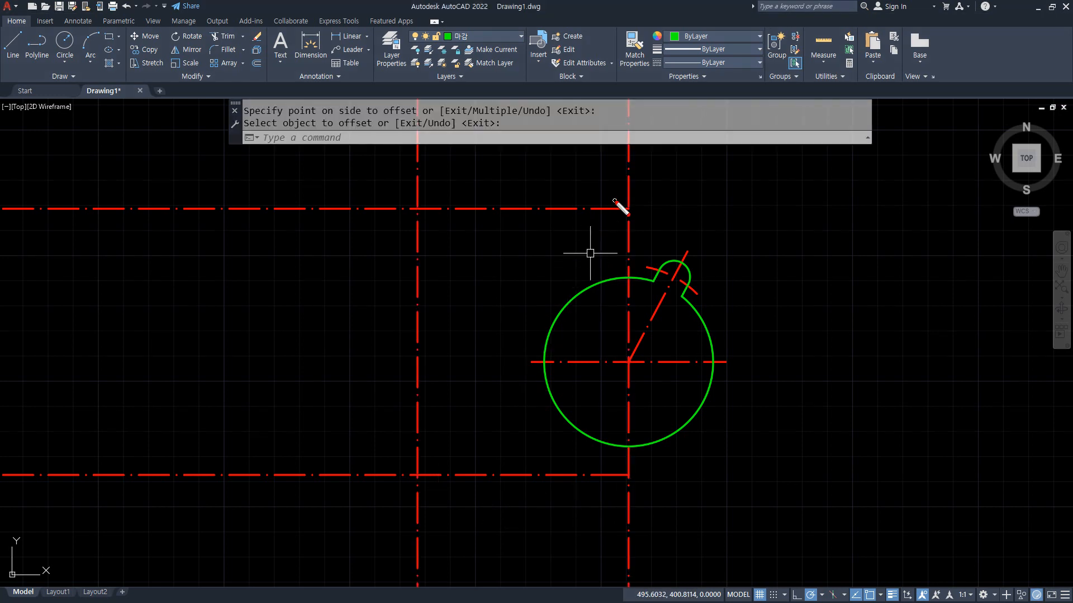
{"action": "mouse_move", "coordinate": [615, 188]}
{"action": "left_mouse_down", "text": "shift"}
{"action": "mouse_move", "coordinate": [540, 188]}
{"action": "mouse_move", "coordinate": [513, 207]}
{"action": "left_mouse_up", "text": "shift"}
{"action": "key", "text": "Escape"}
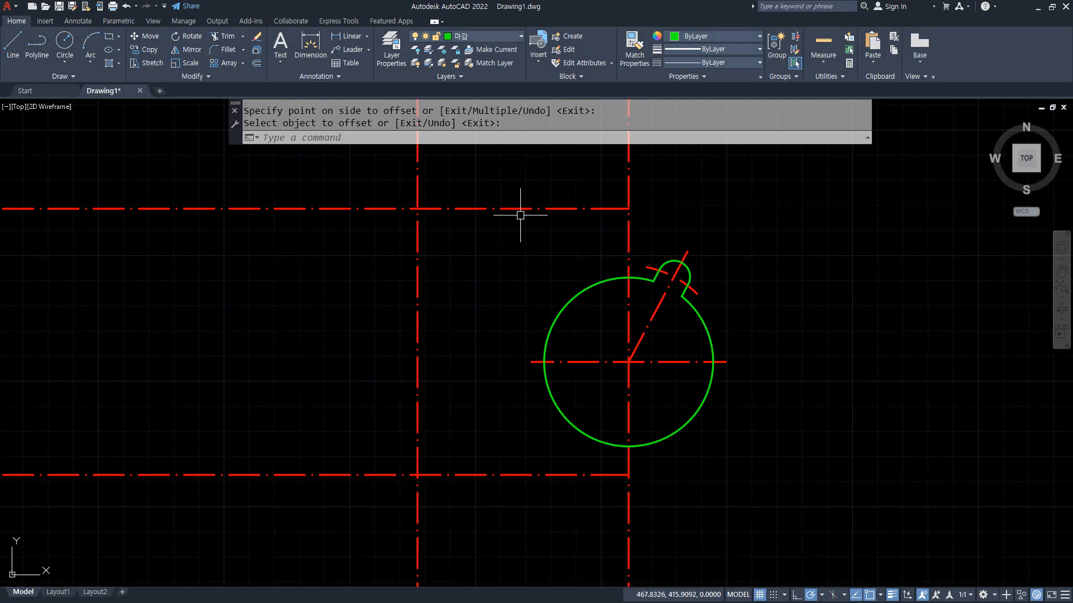
{"action": "type", "text": "o"}
{"action": "key", "text": "Return"}
{"action": "type", "text": "7"}
{"action": "key", "text": "Return"}
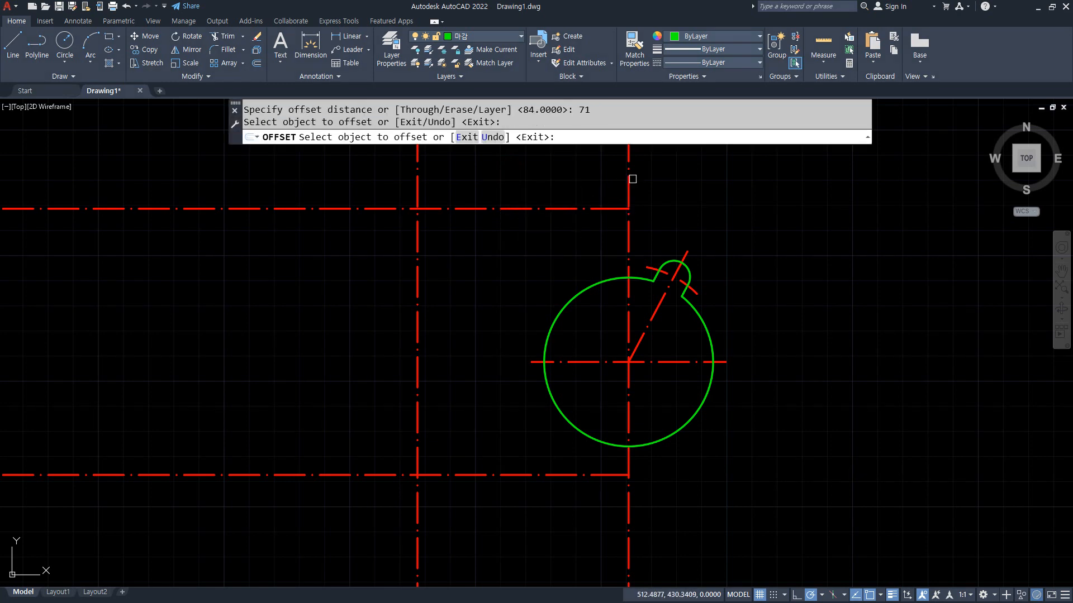
{"action": "left_click", "coordinate": [524, 181]}
{"action": "key", "text": "Escape"}
{"action": "key", "text": "Escape"}
Offset the large circle's vertical centerline to the left by 71.
{"action": "type", "text": "o"}
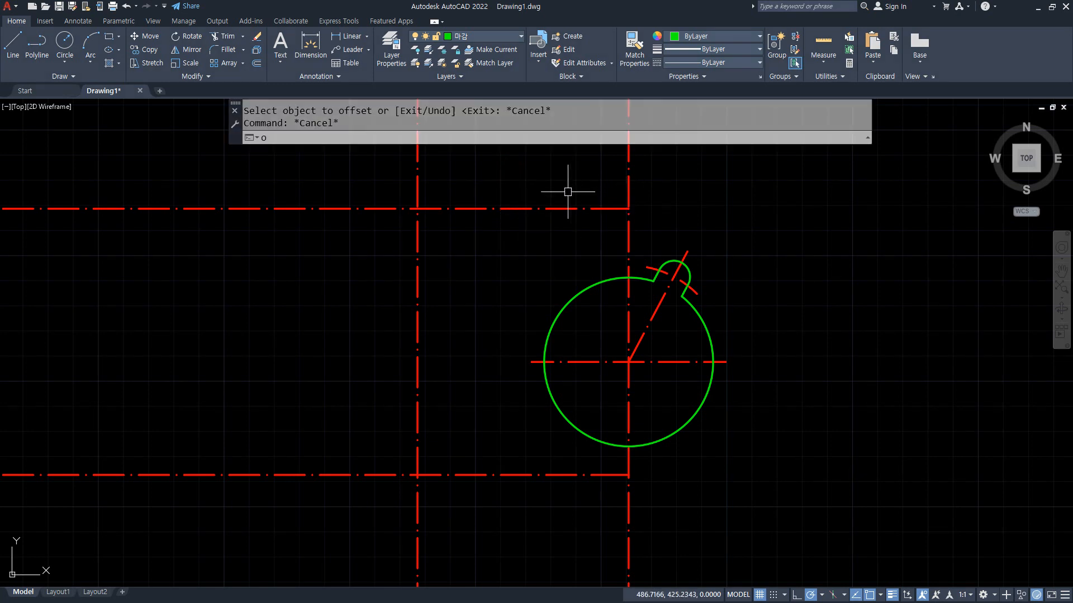
{"action": "key", "text": "Return"}
{"action": "type", "text": "71"}
{"action": "key", "text": "Return"}
{"action": "left_click", "coordinate": [629, 170]}
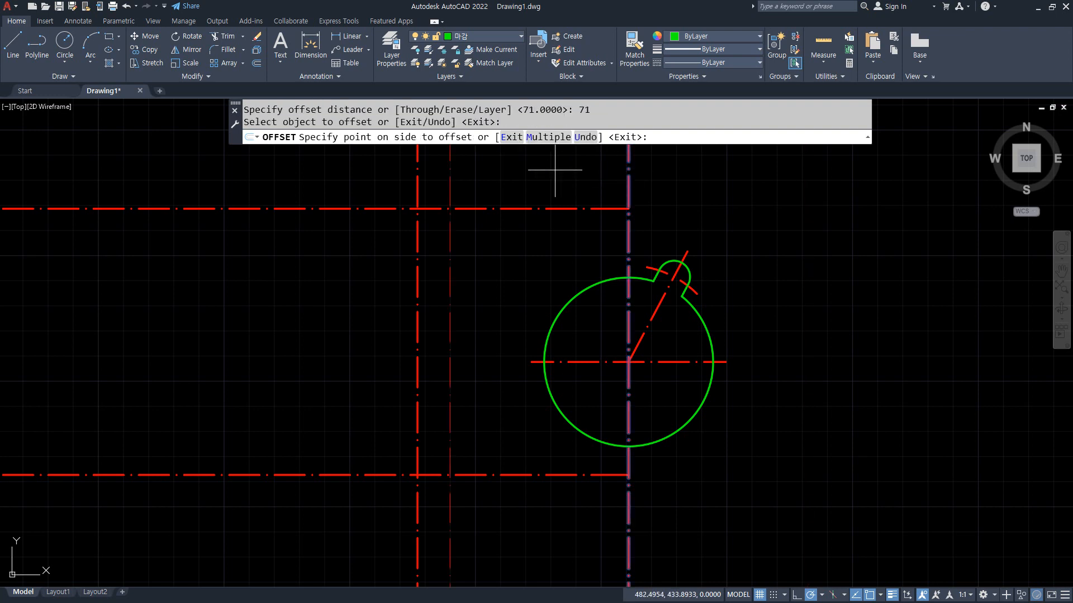
{"action": "left_click", "coordinate": [521, 214]}
{"action": "key", "text": "Return"}
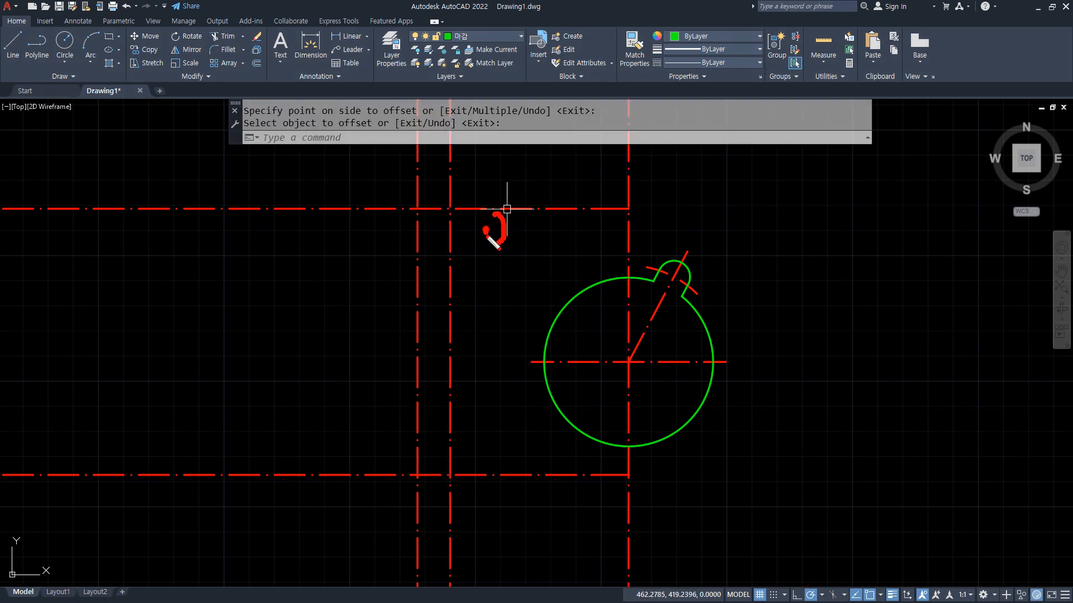
Offset the upper horizontal line downward by 10.
{"action": "type", "text": "o"}
{"action": "key", "text": "Return"}
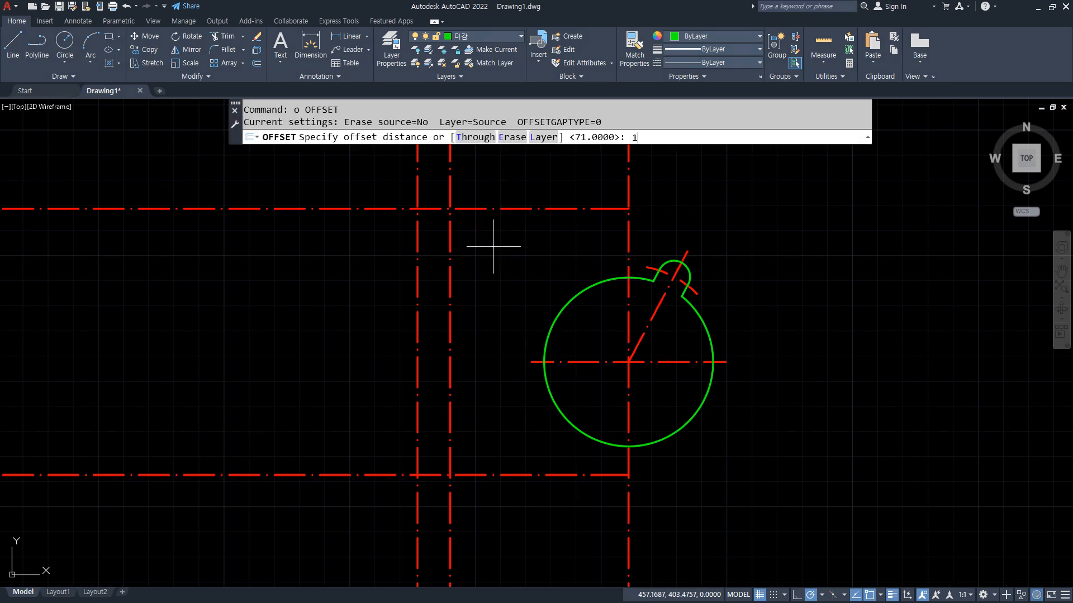
{"action": "type", "text": "10"}
{"action": "key", "text": "Return"}
{"action": "left_click", "coordinate": [494, 208]}
{"action": "left_click", "coordinate": [494, 229]}
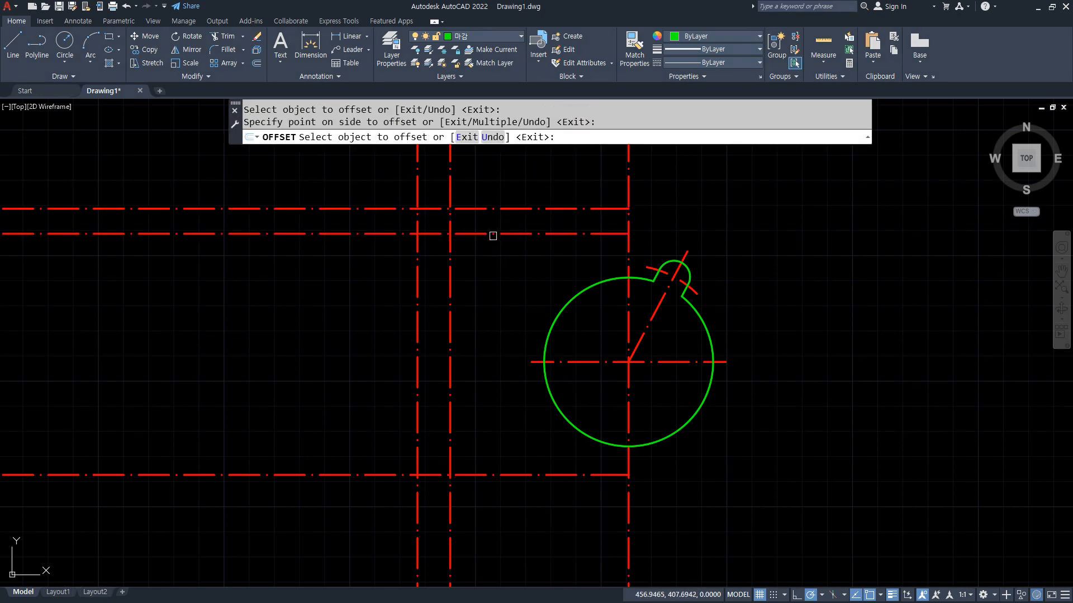
{"action": "key", "text": "Return"}
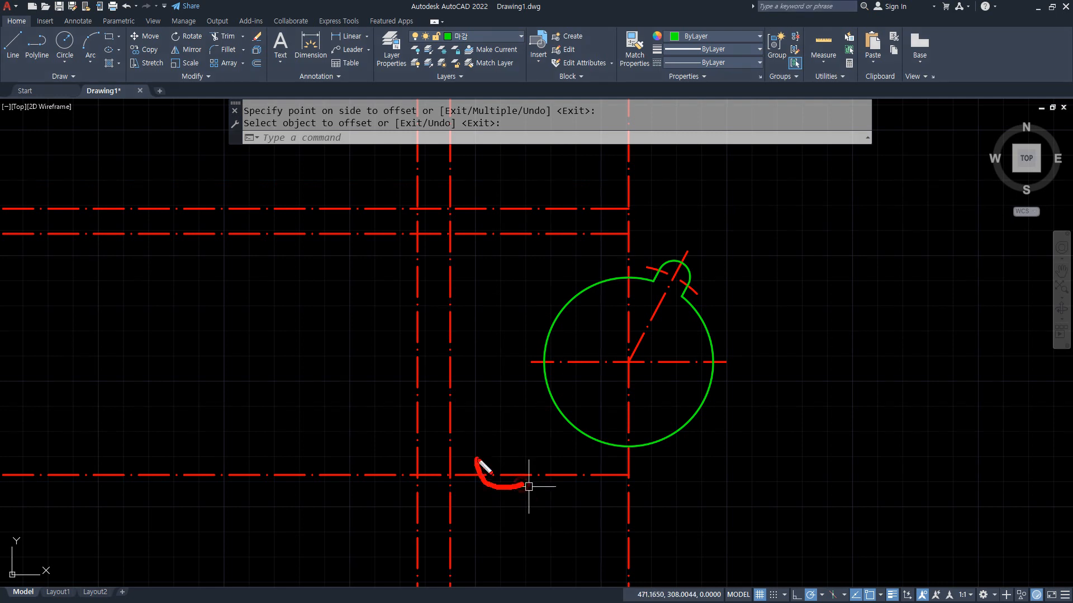
Offset the lower horizontal centerline downward by 10.
{"action": "type", "text": "o"}
{"action": "key", "text": "Return"}
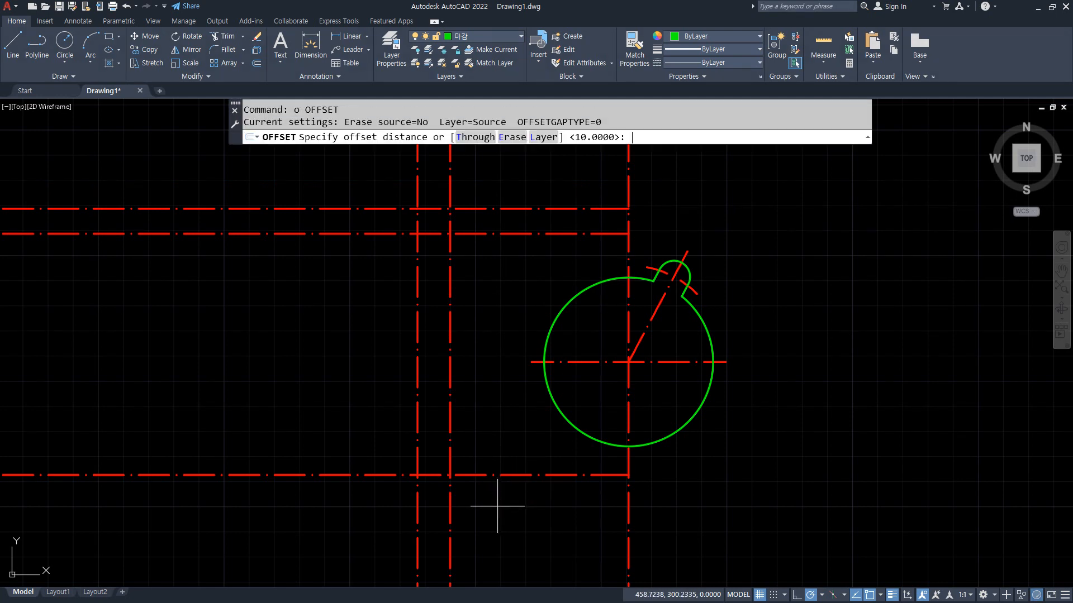
{"action": "type", "text": "10"}
{"action": "key", "text": "Return"}
{"action": "left_click", "coordinate": [510, 475]}
{"action": "left_click", "coordinate": [514, 510]}
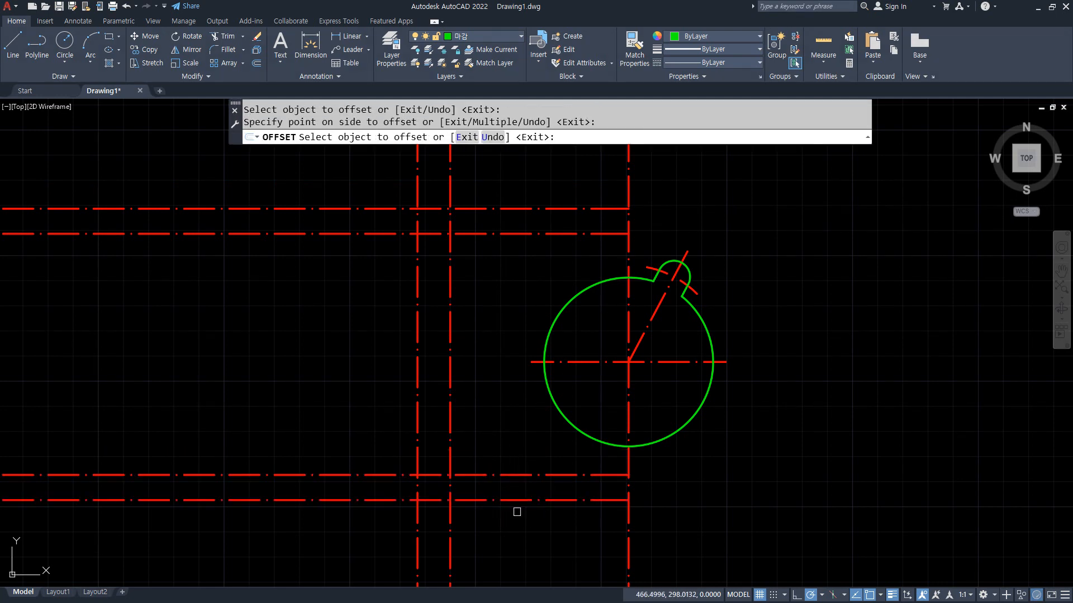
{"action": "key", "text": "Return"}
Match the green circle's properties onto the outermost lower and upper horizontal lines.
{"action": "type", "text": "ma"}
{"action": "key", "text": "Return"}
{"action": "left_click", "coordinate": [558, 411]}
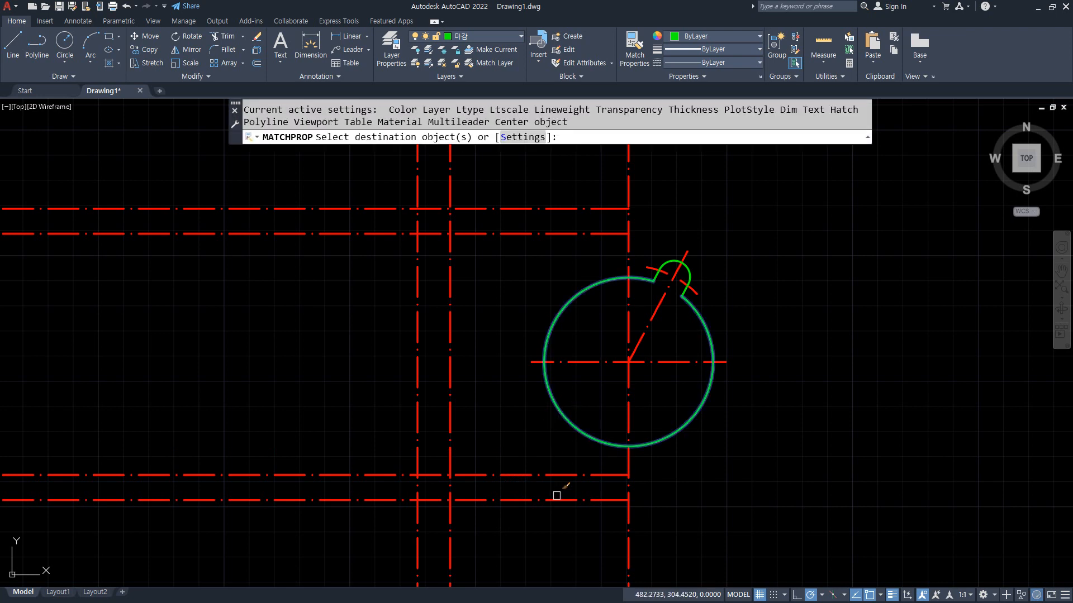
{"action": "left_click", "coordinate": [555, 500]}
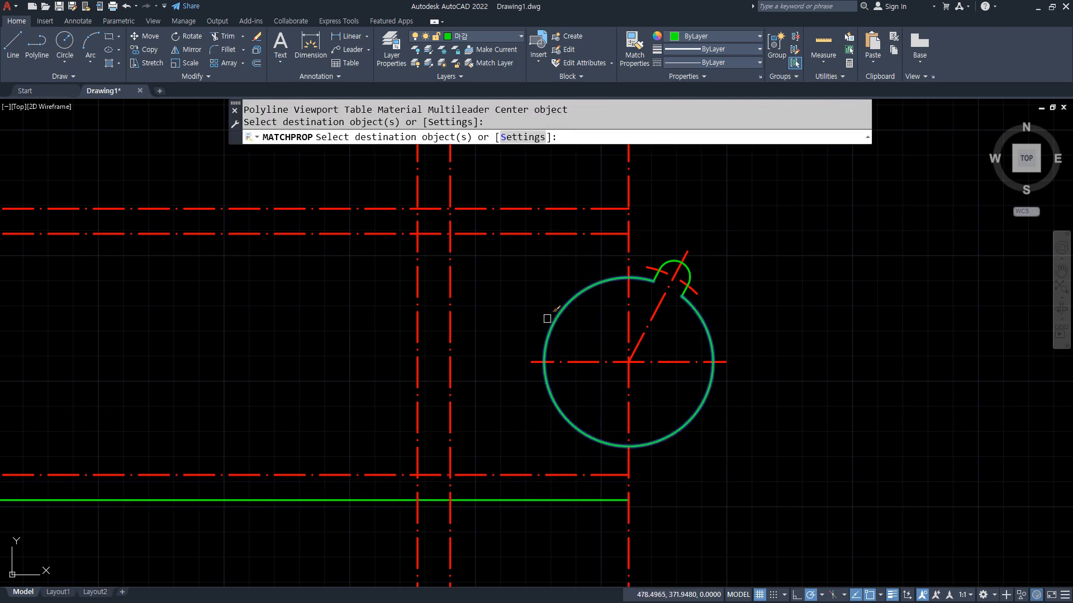
{"action": "left_click", "coordinate": [526, 207]}
{"action": "key", "text": "Return"}
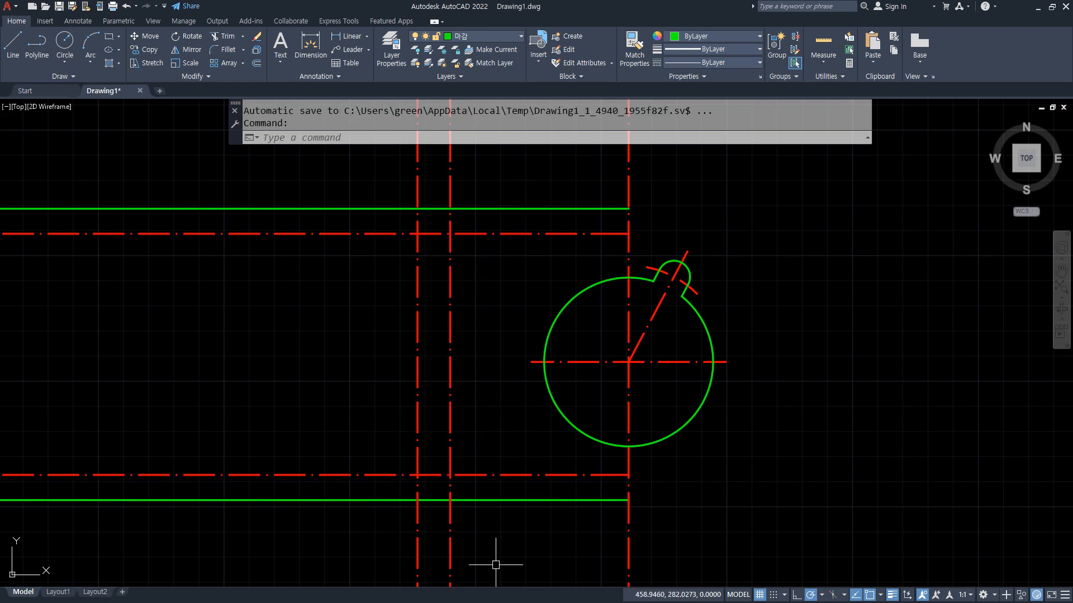
Draw concentric circles of radius 5 and 10 where the leftmost vertical centerline crosses the lower horizontal centerline.
{"action": "type", "text": "c"}
{"action": "key", "text": "Return"}
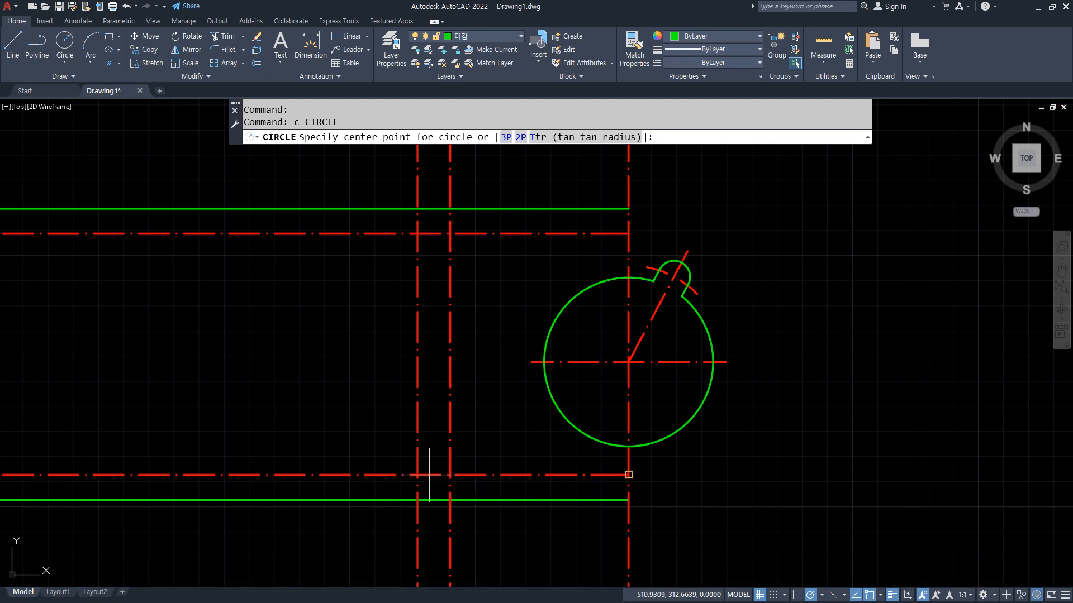
{"action": "left_click", "coordinate": [417, 475]}
{"action": "type", "text": "5"}
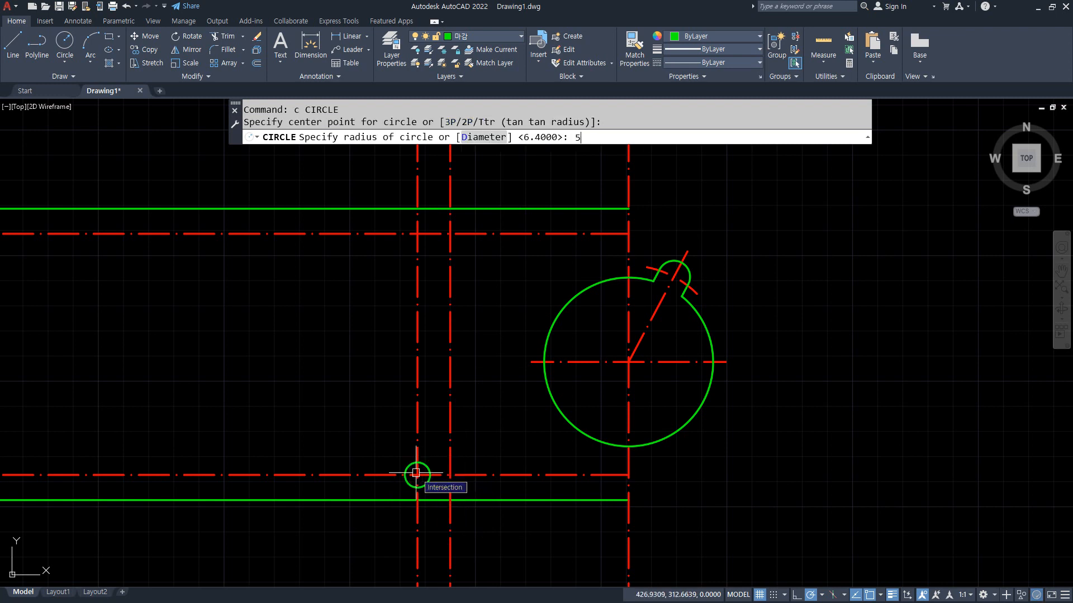
{"action": "key", "text": "Return"}
{"action": "type", "text": "c"}
{"action": "key", "text": "Return"}
{"action": "left_click", "coordinate": [419, 475]}
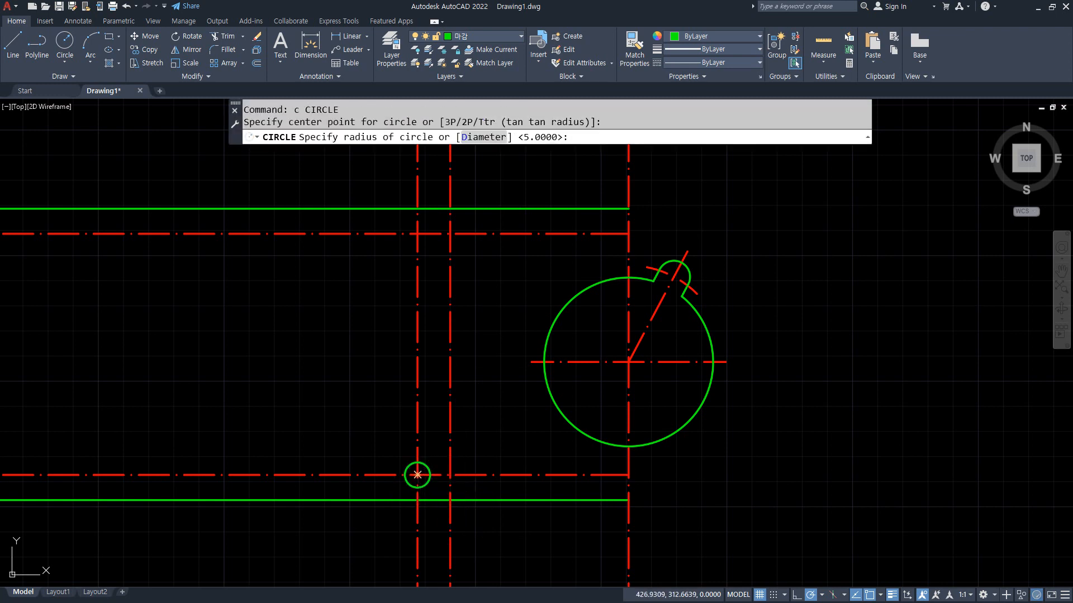
{"action": "type", "text": "10"}
{"action": "key", "text": "Return"}
Draw concentric circles of radius 5 and 10 where the inner offset vertical centerline crosses the upper horizontal centerline.
{"action": "type", "text": "c"}
{"action": "key", "text": "Return"}
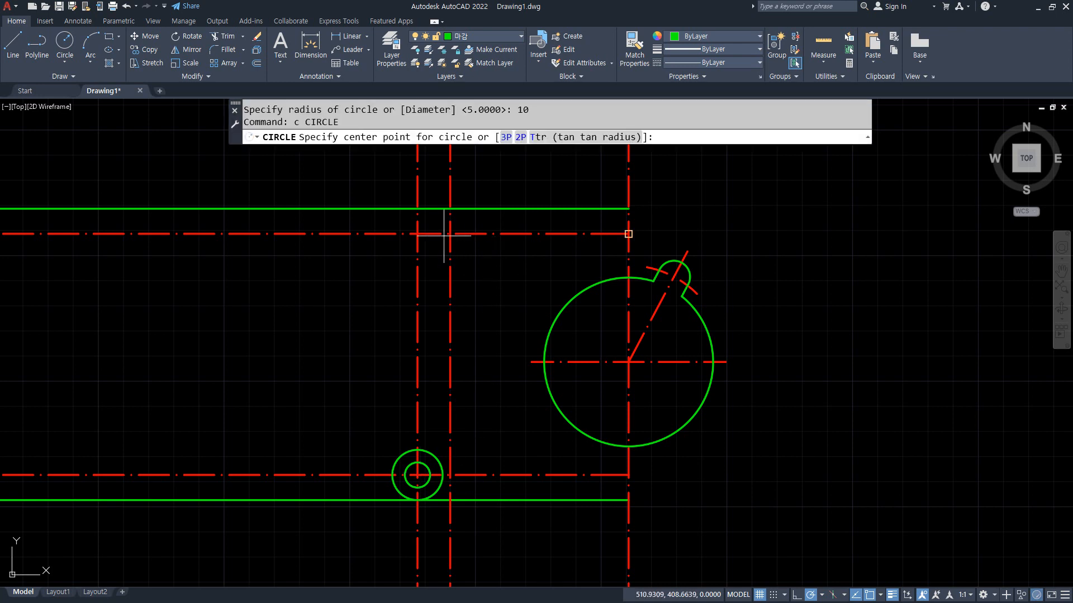
{"action": "left_click", "coordinate": [449, 233]}
{"action": "type", "text": "5"}
{"action": "key", "text": "Return"}
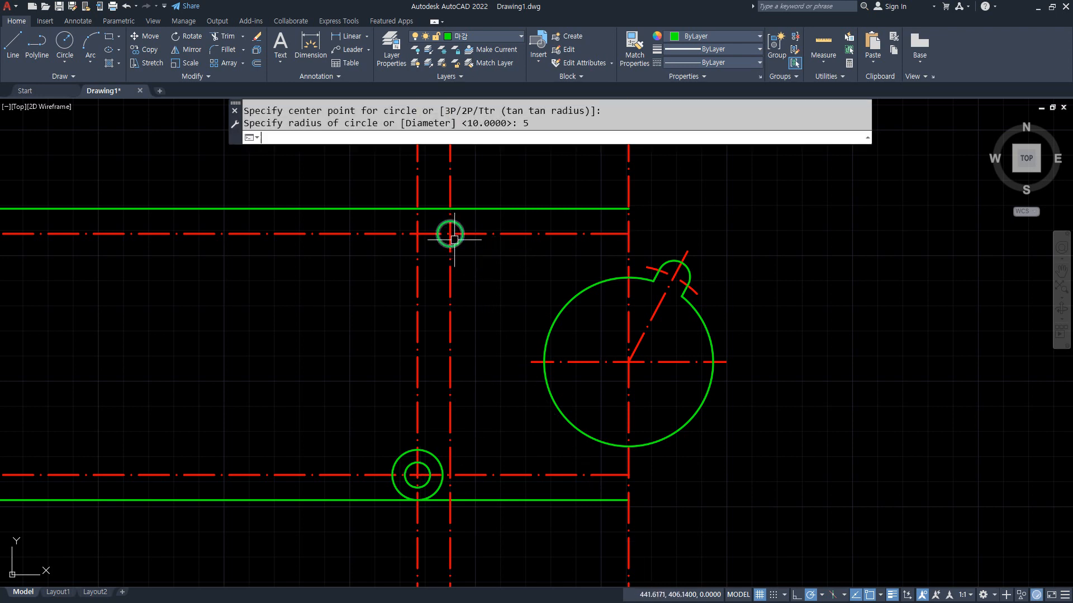
{"action": "type", "text": "c"}
{"action": "key", "text": "Return"}
{"action": "left_click", "coordinate": [450, 234]}
{"action": "type", "text": "10"}
{"action": "key", "text": "Return"}
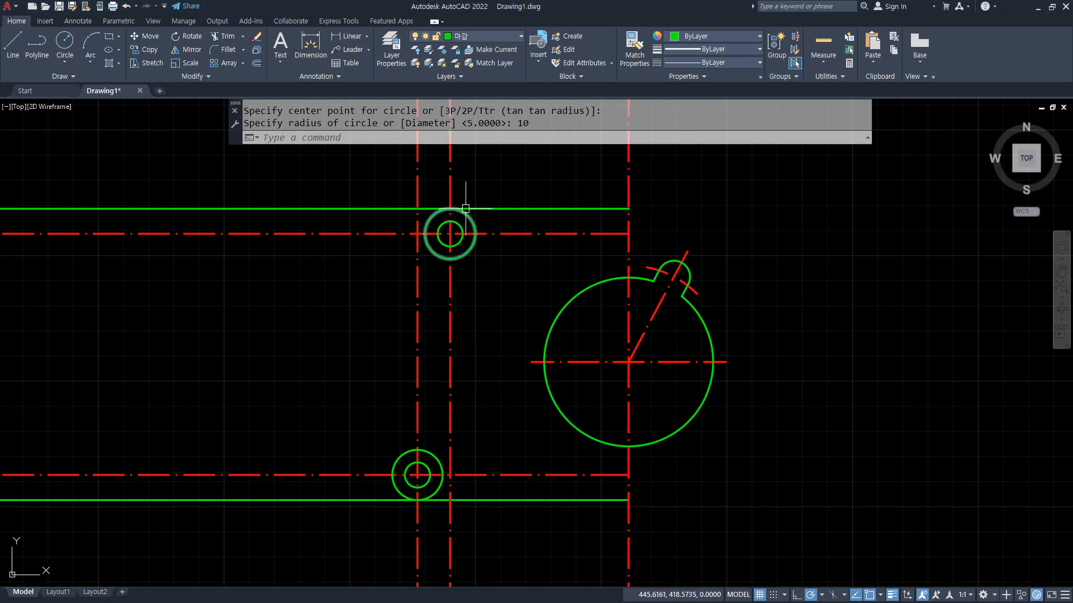
Fillet the green top and bottom edge lines with radius 0 to the radius 10 circles, removing their left overhangs.
{"action": "type", "text": "f"}
{"action": "key", "text": "Return"}
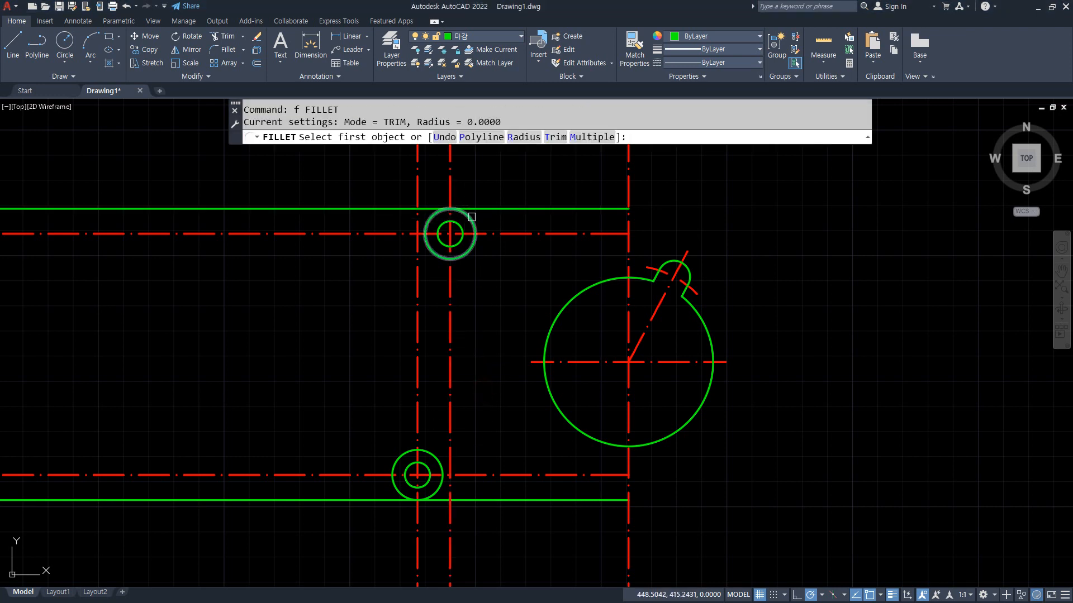
{"action": "left_click", "coordinate": [429, 216]}
{"action": "left_click", "coordinate": [486, 209]}
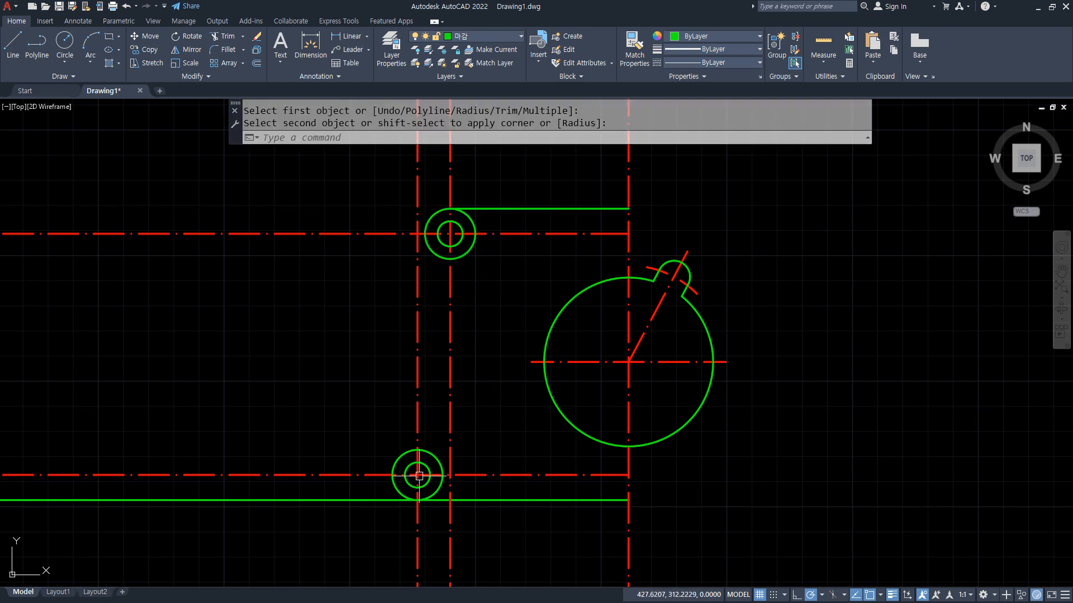
{"action": "key", "text": "Return"}
{"action": "left_click", "coordinate": [441, 504]}
{"action": "left_click", "coordinate": [398, 461]}
{"action": "left_click", "coordinate": [396, 461]}
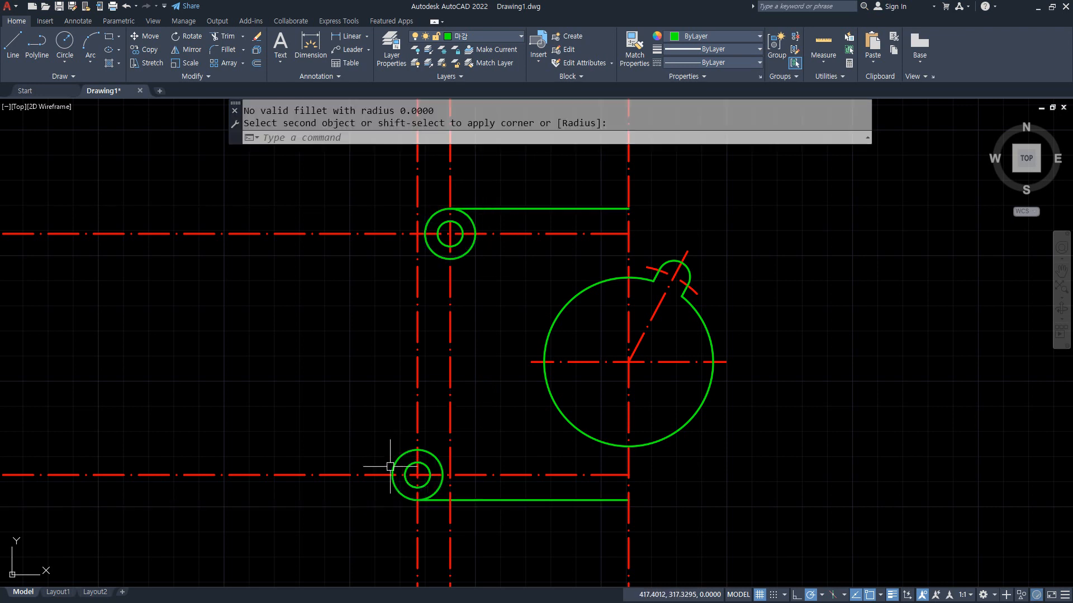
Offset the upper and lower radius 10 circles outward by 5.
{"action": "type", "text": "o"}
{"action": "key", "text": "Return"}
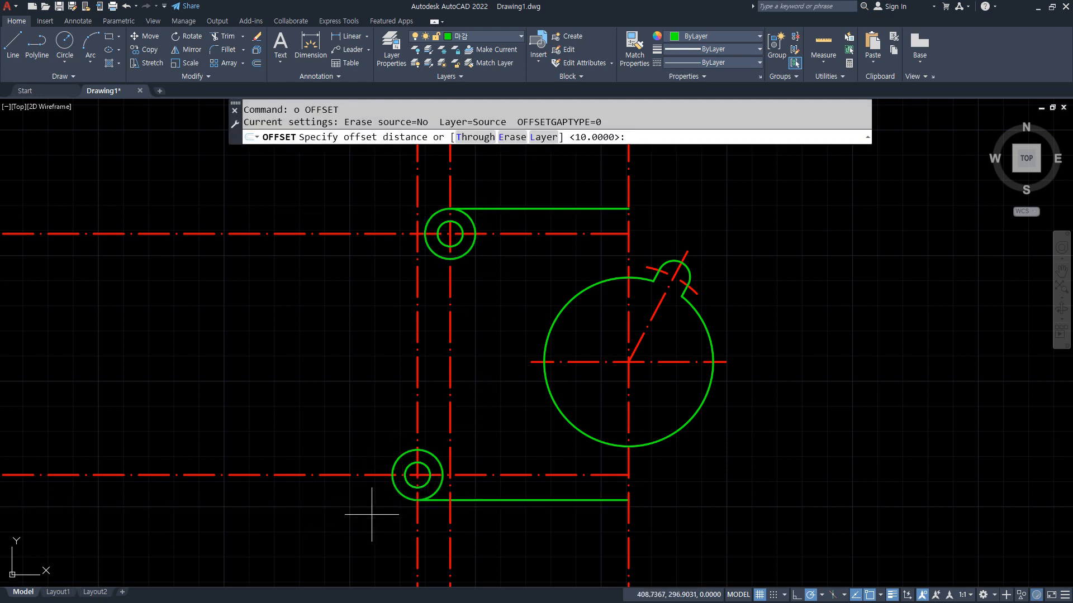
{"action": "type", "text": "5"}
{"action": "key", "text": "Return"}
{"action": "left_click", "coordinate": [472, 253]}
{"action": "left_click", "coordinate": [473, 293]}
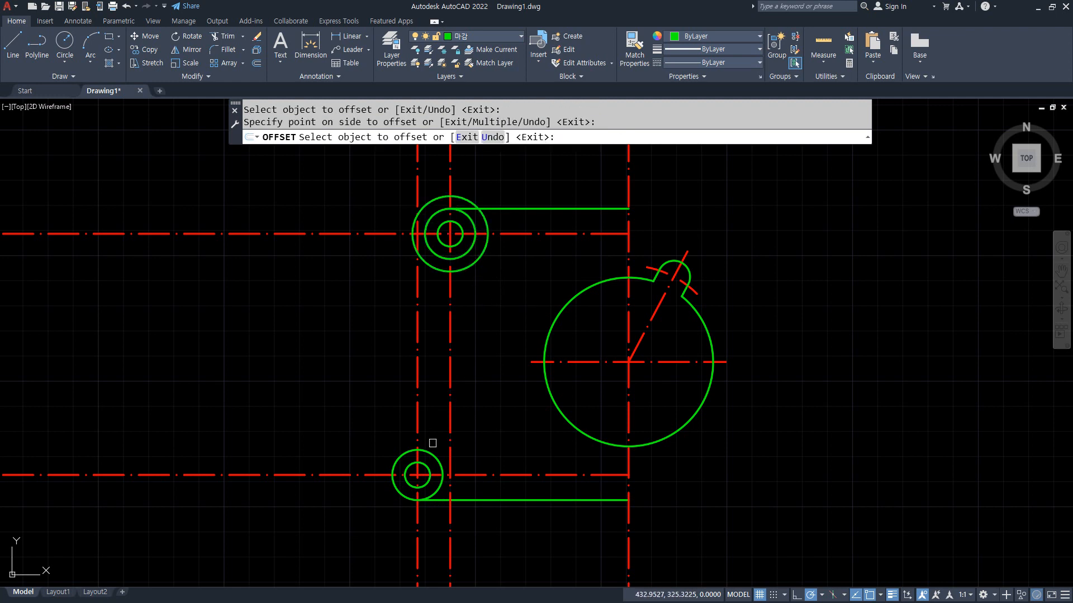
{"action": "left_click", "coordinate": [435, 457]}
{"action": "left_click", "coordinate": [490, 416]}
{"action": "key", "text": "Return"}
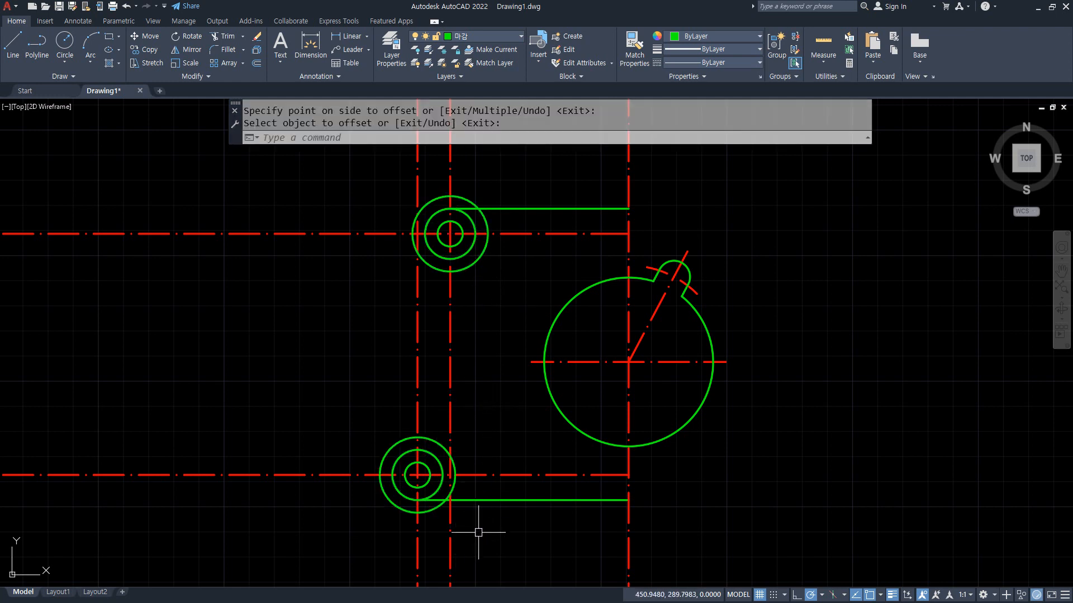
Trim the horizontal and vertical centerlines outside the lower-left offset circle.
{"action": "type", "text": "tr"}
{"action": "key", "text": "Return"}
{"action": "left_click", "coordinate": [498, 471]}
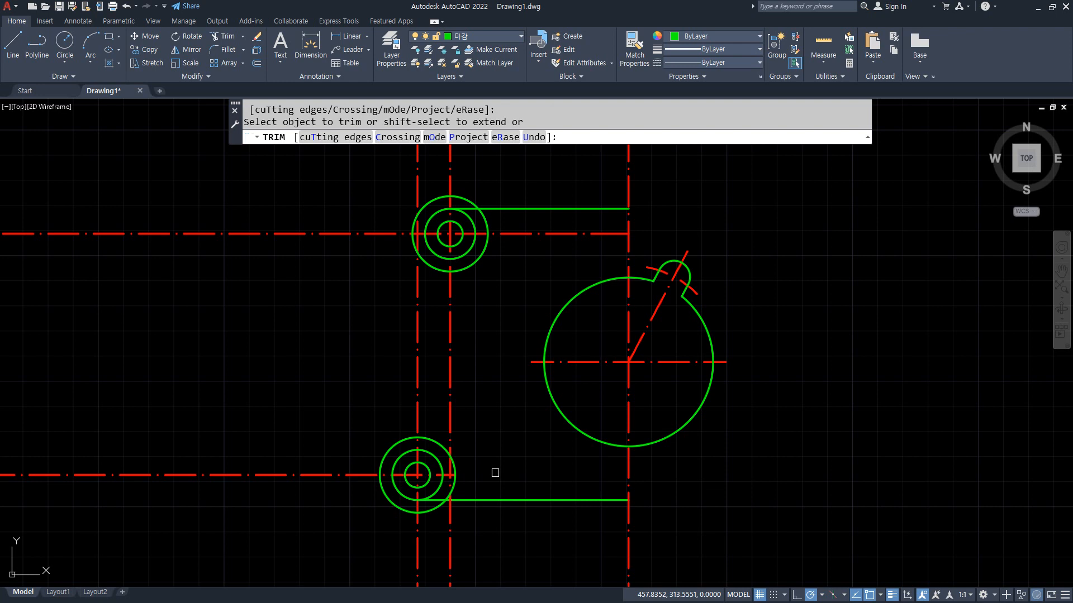
{"action": "left_click", "coordinate": [351, 479]}
{"action": "left_click", "coordinate": [311, 467]}
{"action": "key", "text": "Return"}
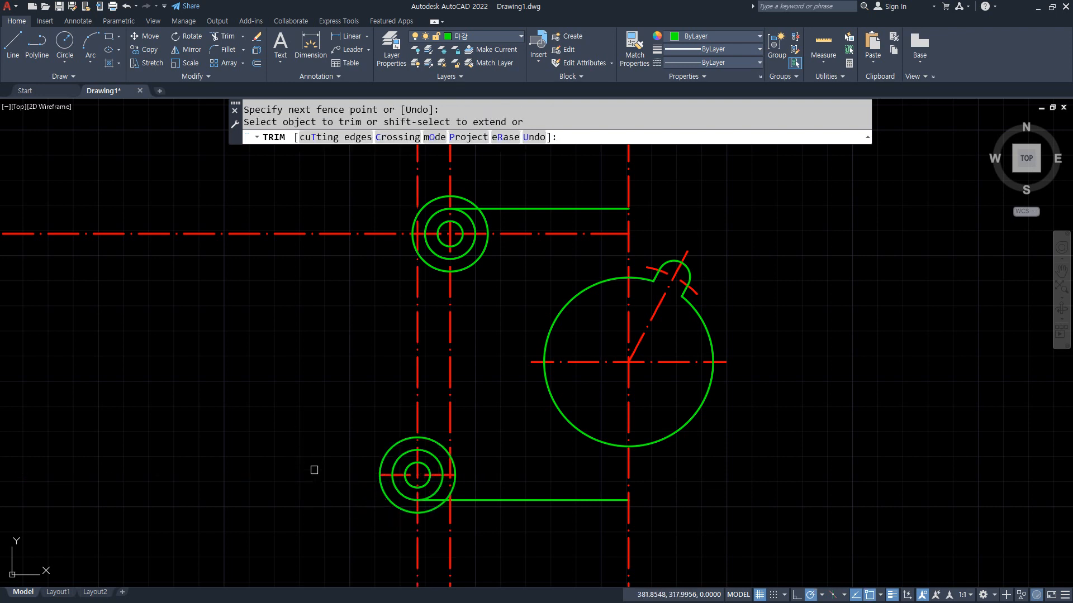
{"action": "left_click", "coordinate": [416, 568]}
{"action": "left_click", "coordinate": [417, 380]}
{"action": "key", "text": "Return"}
Erase the leftover upper piece of the leftmost vertical centerline.
{"action": "left_click", "coordinate": [420, 162]}
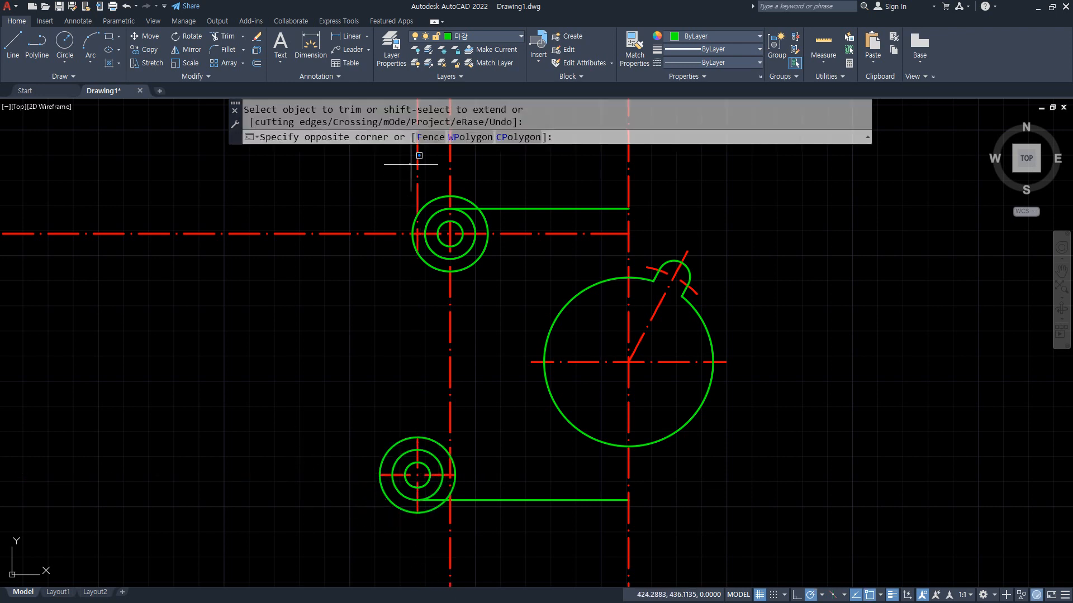
{"action": "left_click", "coordinate": [412, 170]}
{"action": "key", "text": "Delete"}
Trim the horizontal and vertical centerlines outside the upper-left offset circle.
{"action": "type", "text": "tr"}
{"action": "key", "text": "Return"}
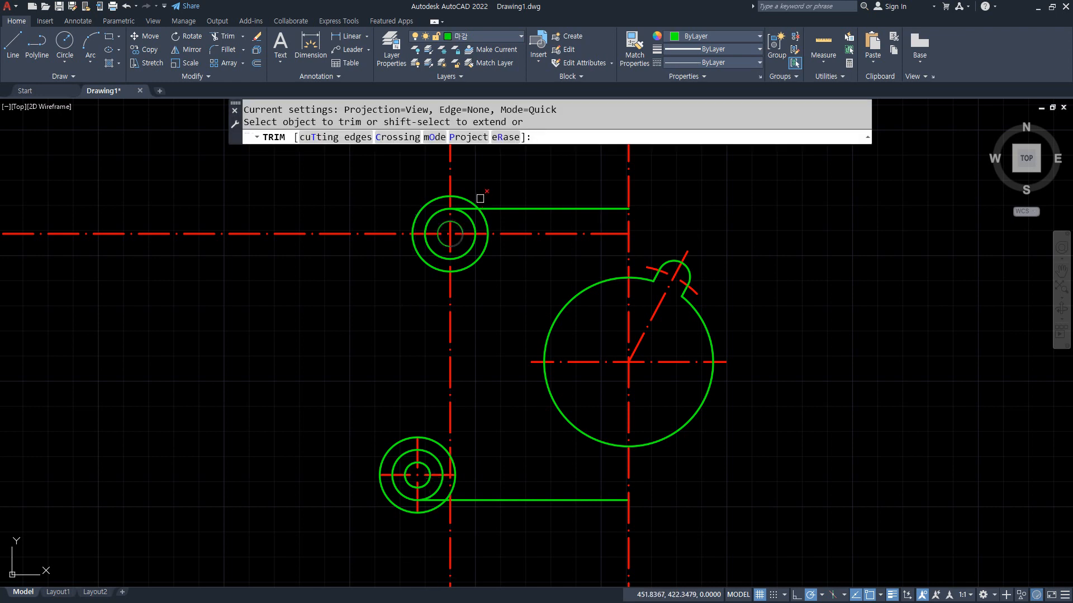
{"action": "left_click", "coordinate": [449, 167]}
{"action": "left_click", "coordinate": [372, 235]}
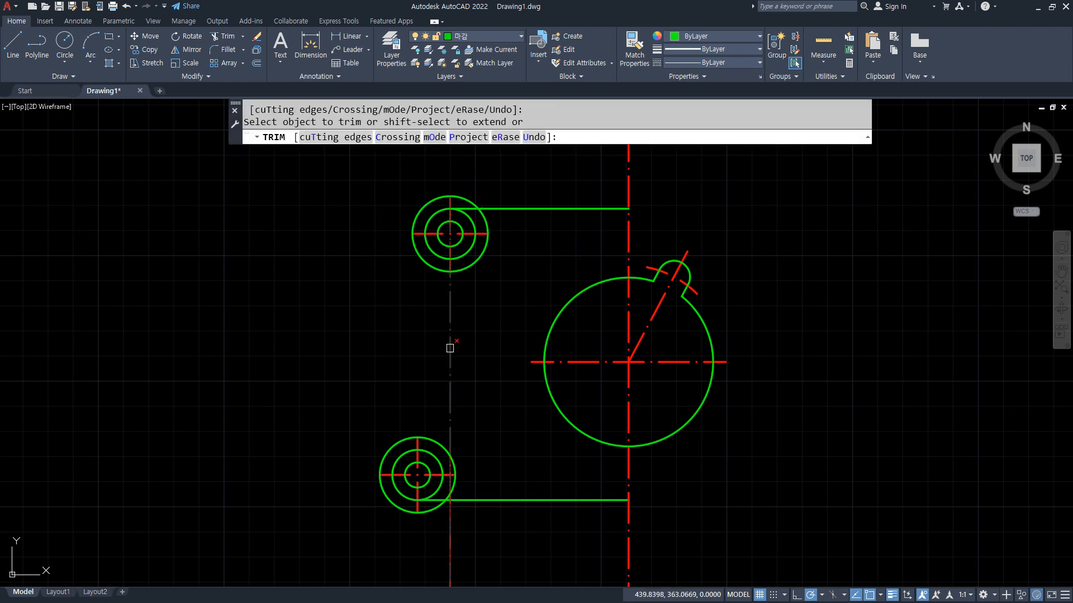
{"action": "key", "text": "Escape"}
Erase the leftover vertical centerline piece crossing the lower-left circles.
{"action": "left_click", "coordinate": [449, 475]}
{"action": "type", "text": "e"}
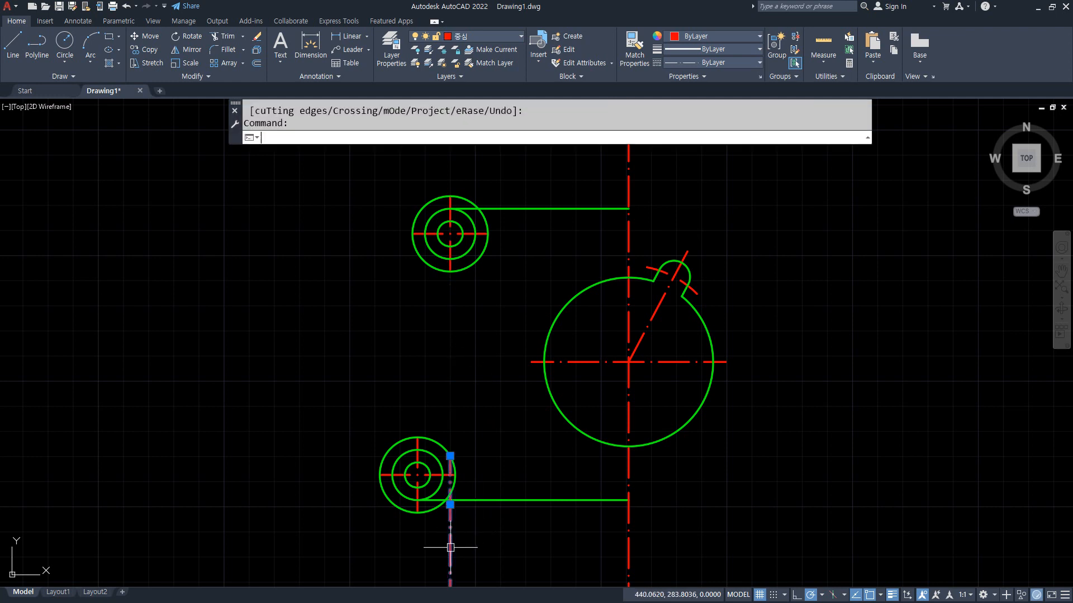
{"action": "key", "text": "Return"}
Erase the outermost offset circles around the upper-left and lower-left holes.
{"action": "left_click", "coordinate": [431, 506]}
{"action": "left_click", "coordinate": [477, 268]}
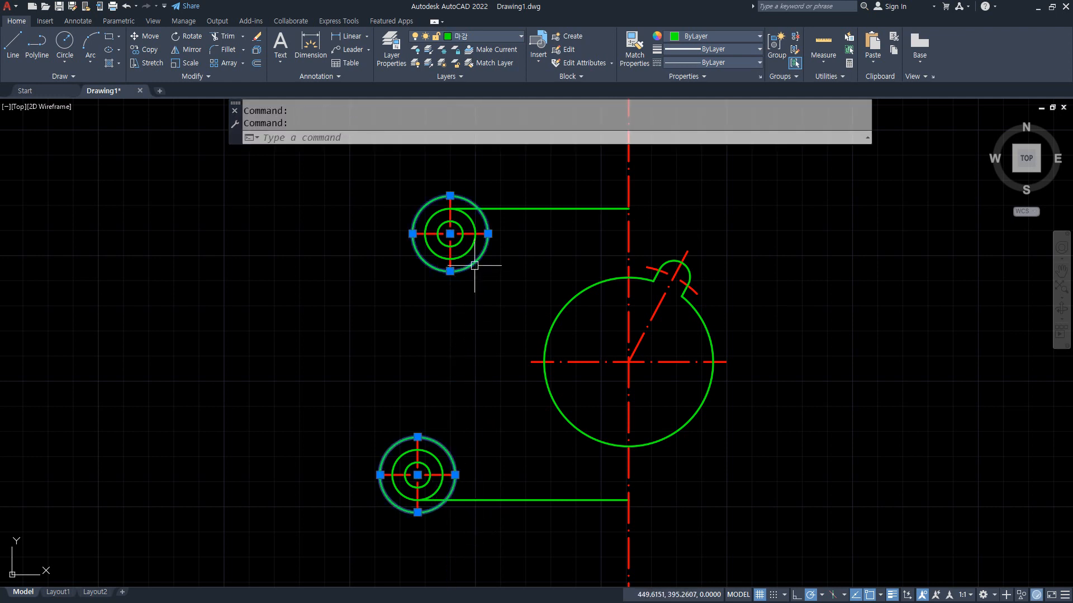
{"action": "type", "text": "e"}
{"action": "key", "text": "Return"}
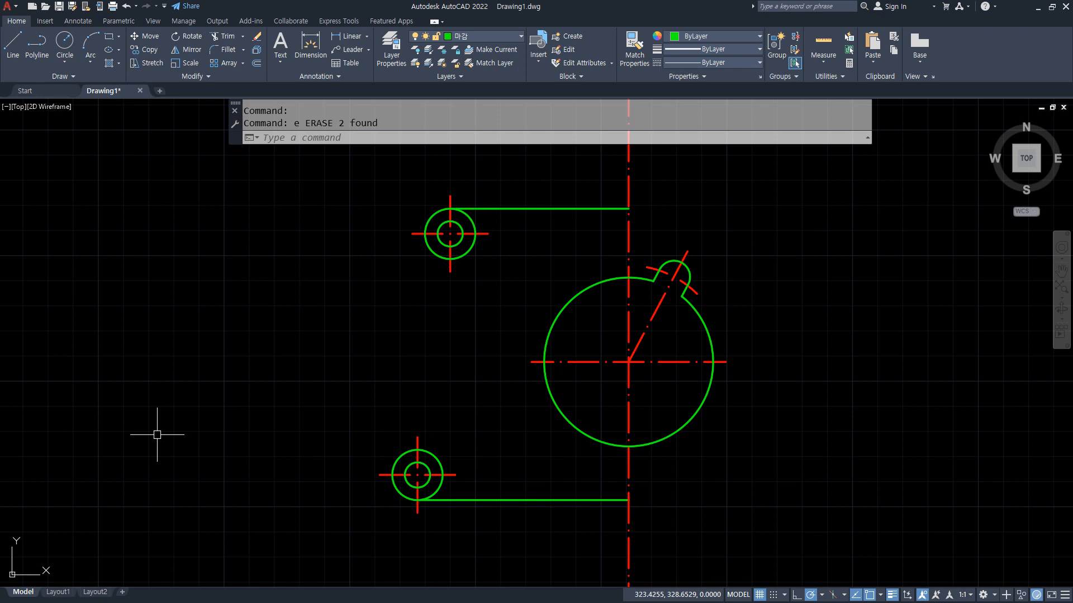
Draw a line 100 units long at 47° from a tangent point on the upper left of the lower-left R10 circle.
{"action": "key", "text": "alt+Tab"}
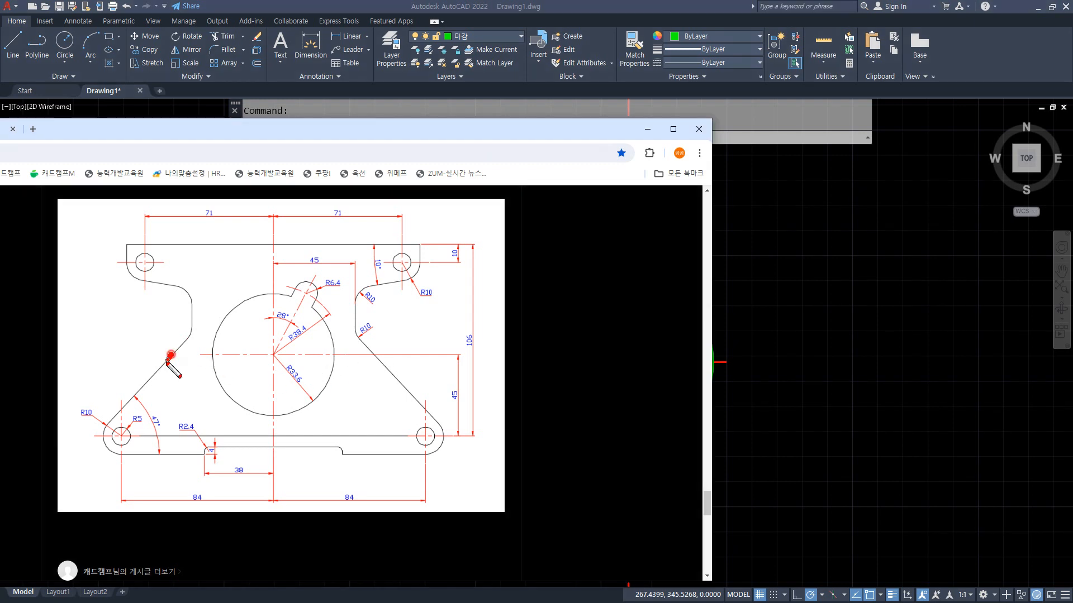
{"action": "mouse_move", "coordinate": [170, 356]}
{"action": "left_mouse_down"}
{"action": "mouse_move", "coordinate": [121, 408]}
{"action": "mouse_move", "coordinate": [186, 436]}
{"action": "left_mouse_up"}
{"action": "key", "text": "Escape"}
{"action": "left_click_drag", "start_coordinate": [447, 129], "coordinate": [0, 157]}
{"action": "left_click", "coordinate": [363, 284]}
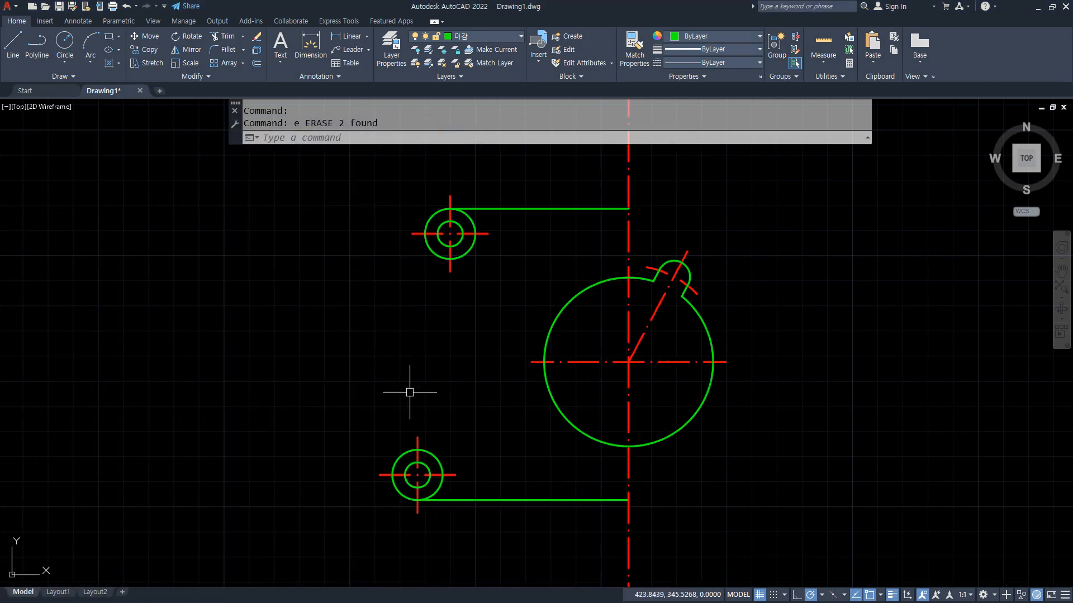
{"action": "type", "text": "l"}
{"action": "key", "text": "Return"}
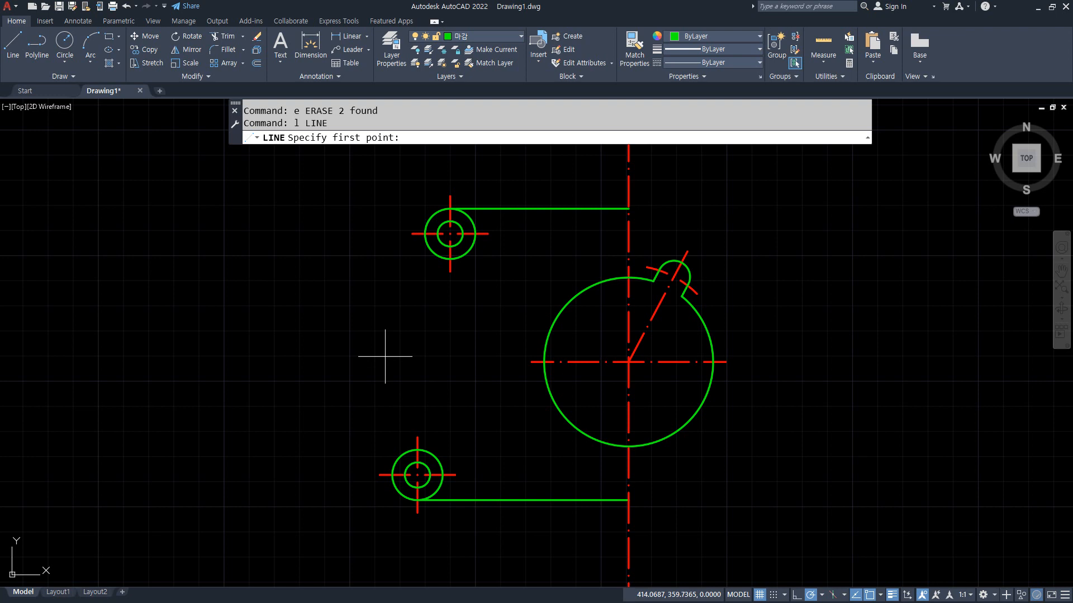
{"action": "right_click", "coordinate": [394, 302], "text": "shift"}
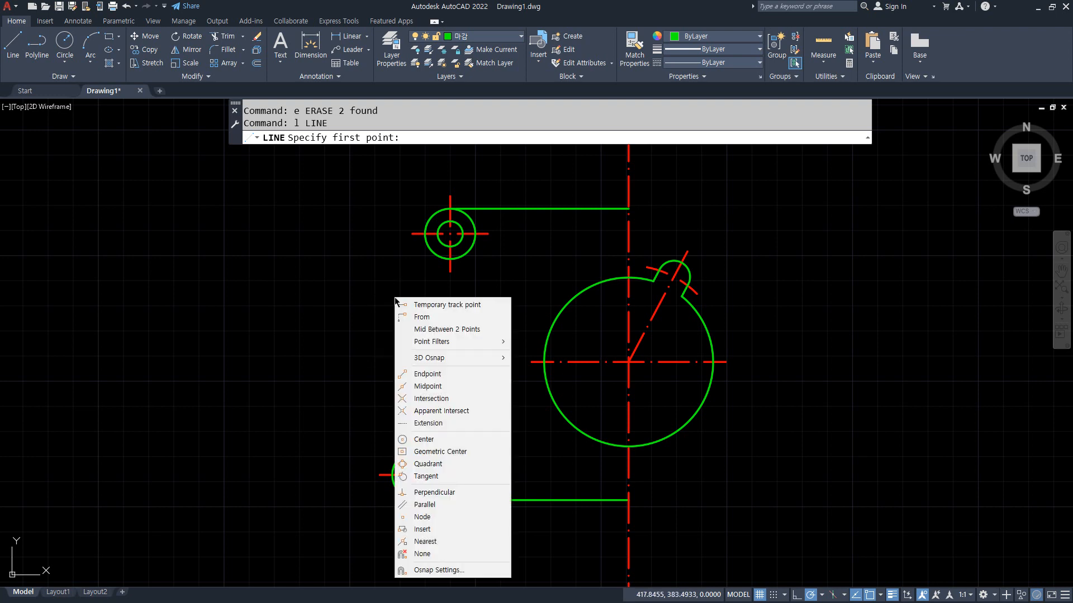
{"action": "left_click", "coordinate": [420, 476]}
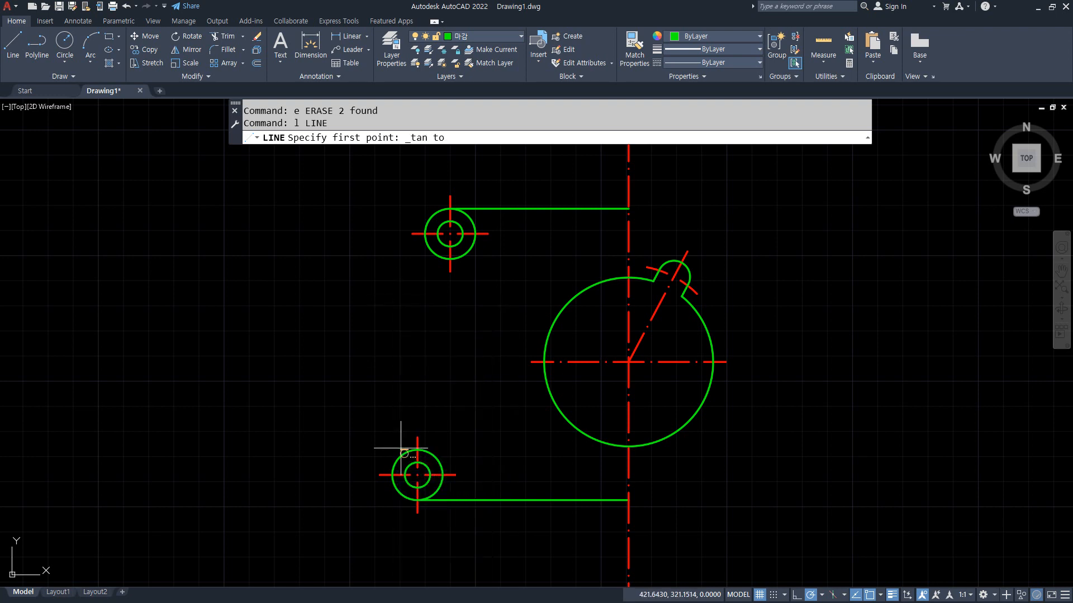
{"action": "left_click", "coordinate": [398, 459]}
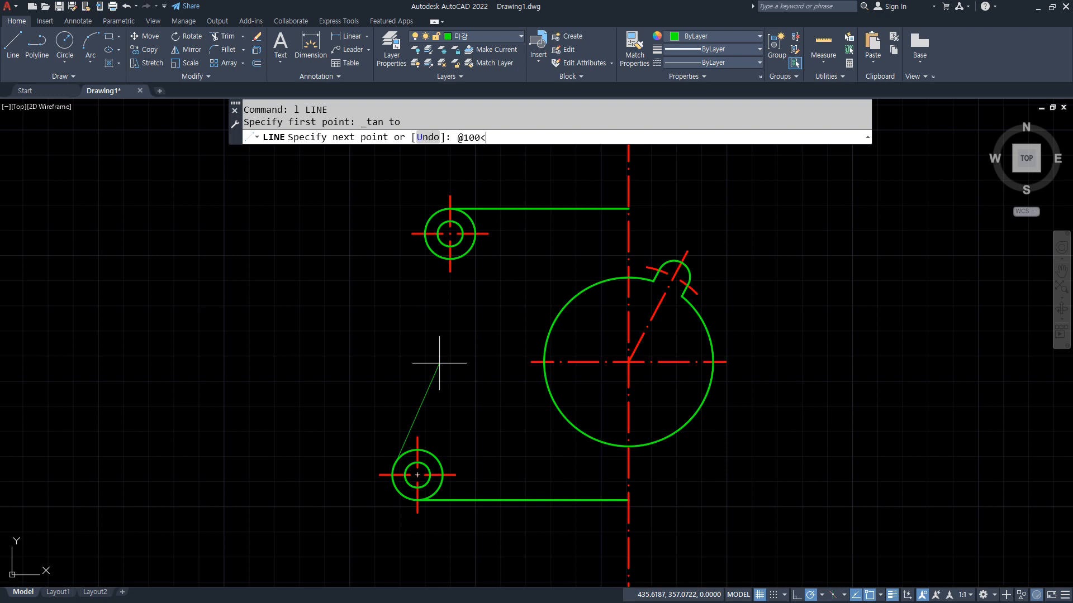
{"action": "type", "text": "7"}
{"action": "key", "text": "Return"}
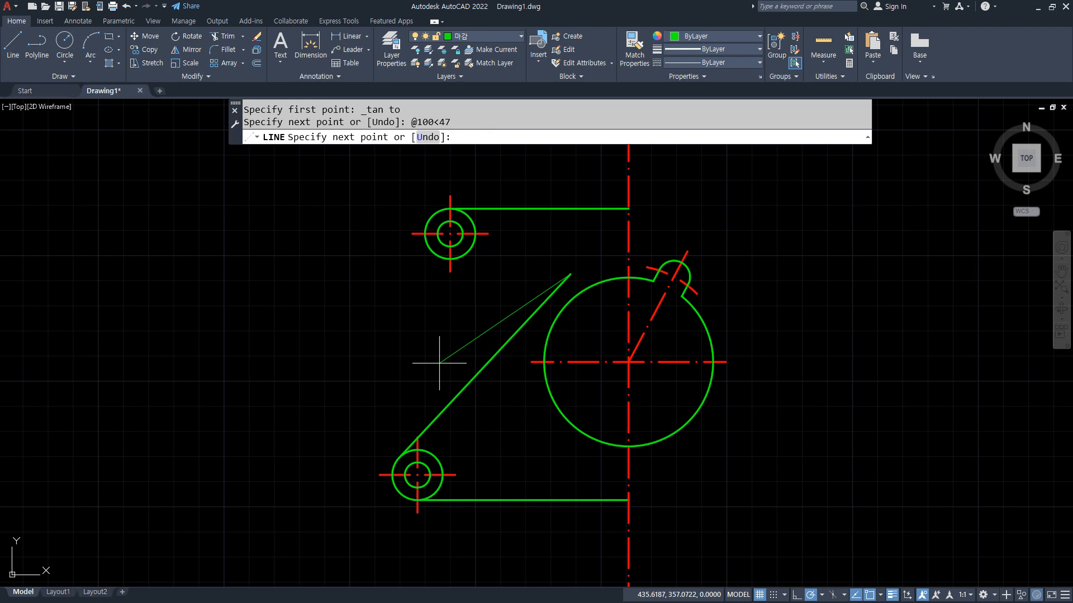
{"action": "key", "text": "Return"}
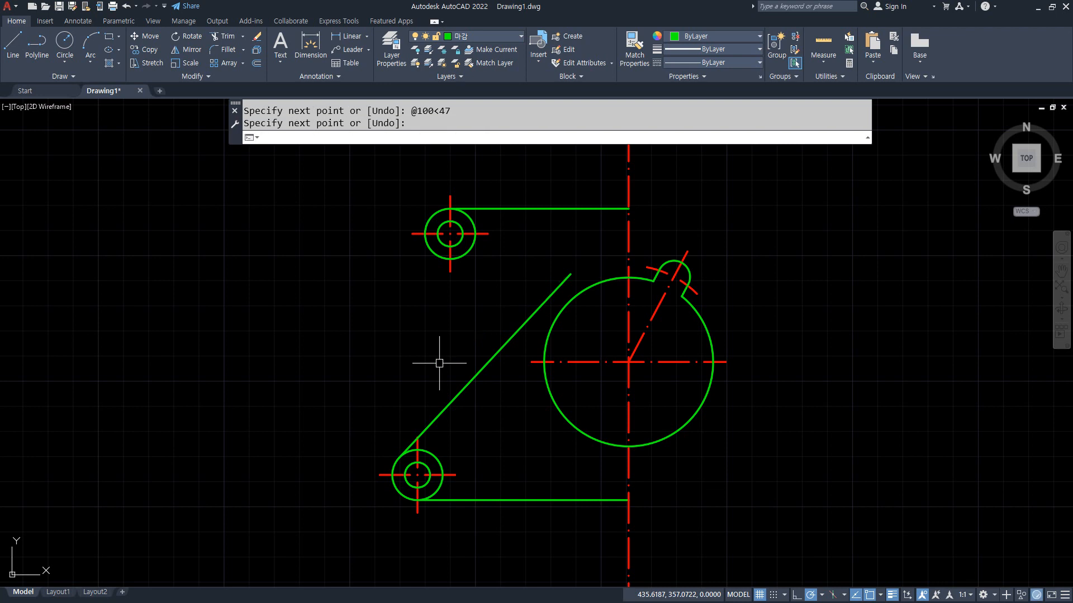
Erase the 47° line just drawn from the lower-left circle.
{"action": "left_click_drag", "start_coordinate": [491, 407], "coordinate": [414, 364]}
{"action": "type", "text": "e"}
{"action": "key", "text": "Return"}
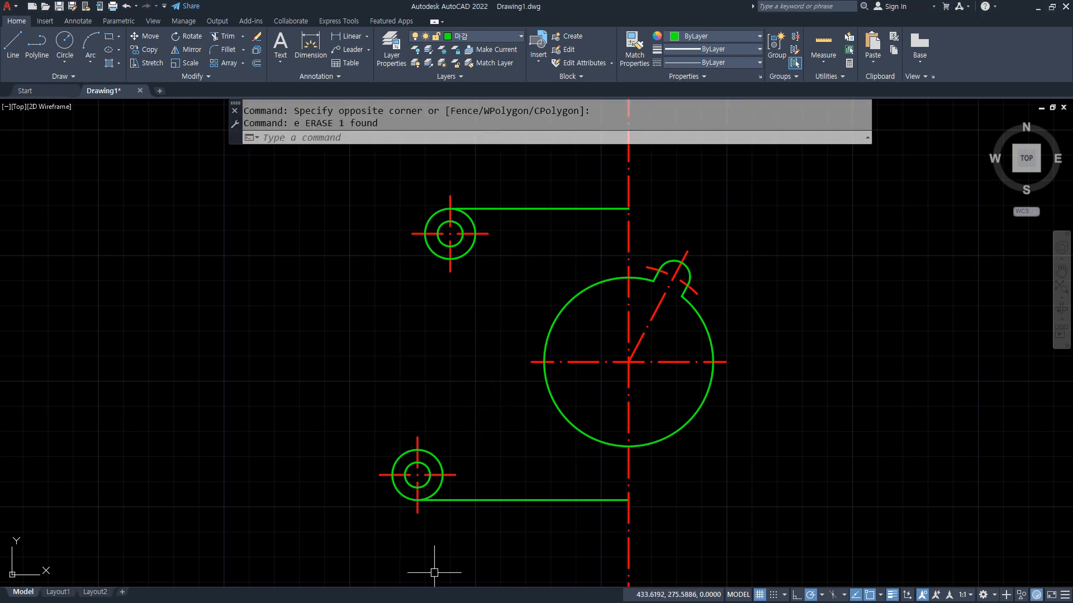
Draw a construction line at 47° through the center of the lower-left hole.
{"action": "type", "text": "xl"}
{"action": "key", "text": "Return"}
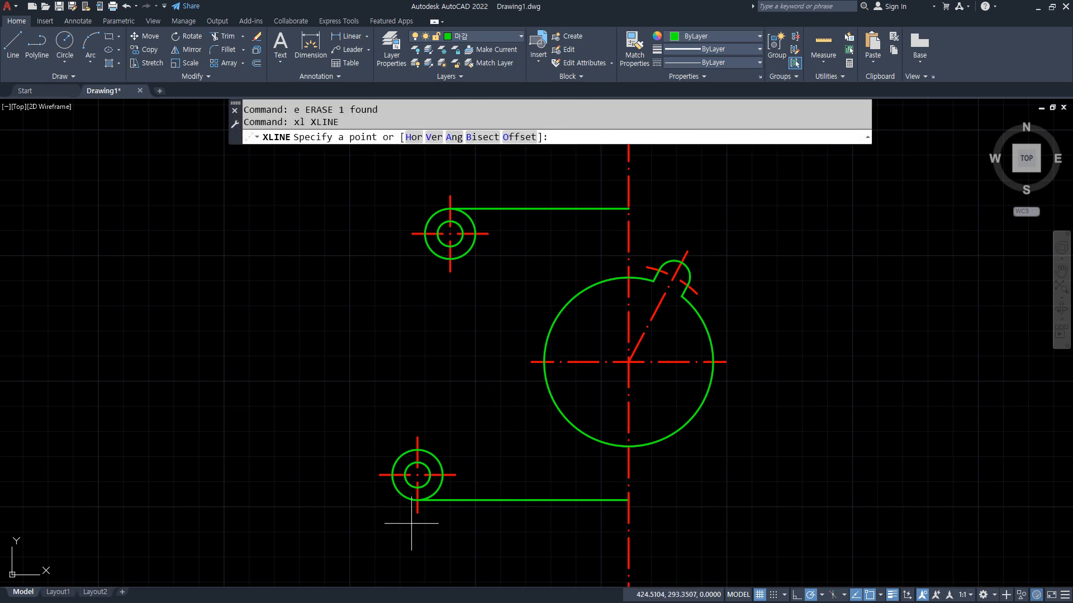
{"action": "type", "text": "a"}
{"action": "key", "text": "Return"}
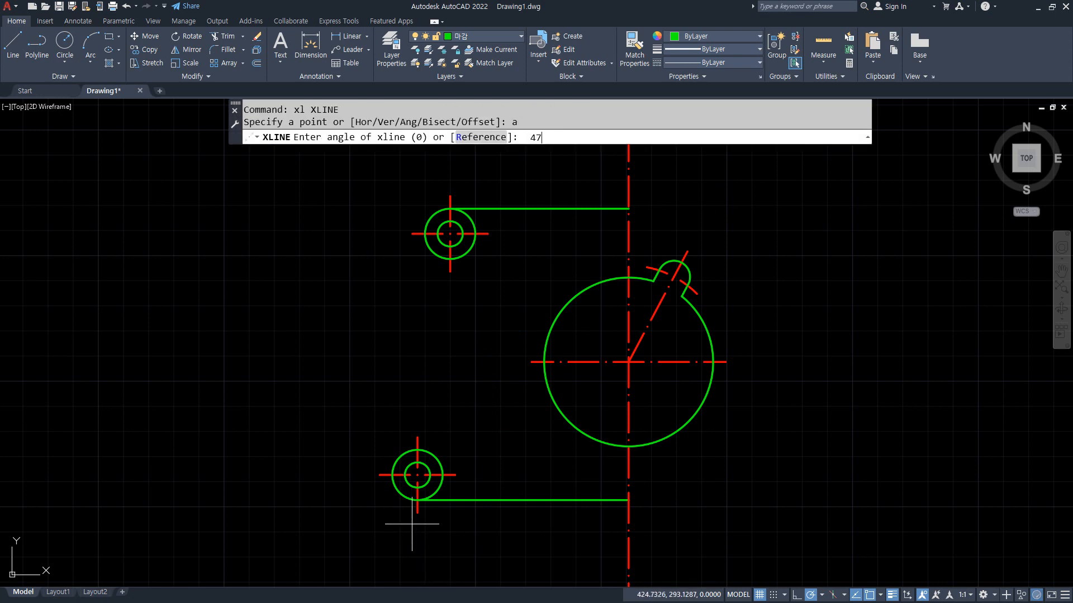
{"action": "type", "text": "47"}
{"action": "key", "text": "Return"}
{"action": "scroll", "coordinate": [414, 528], "scroll_direction": "up", "scroll_amount": 5}
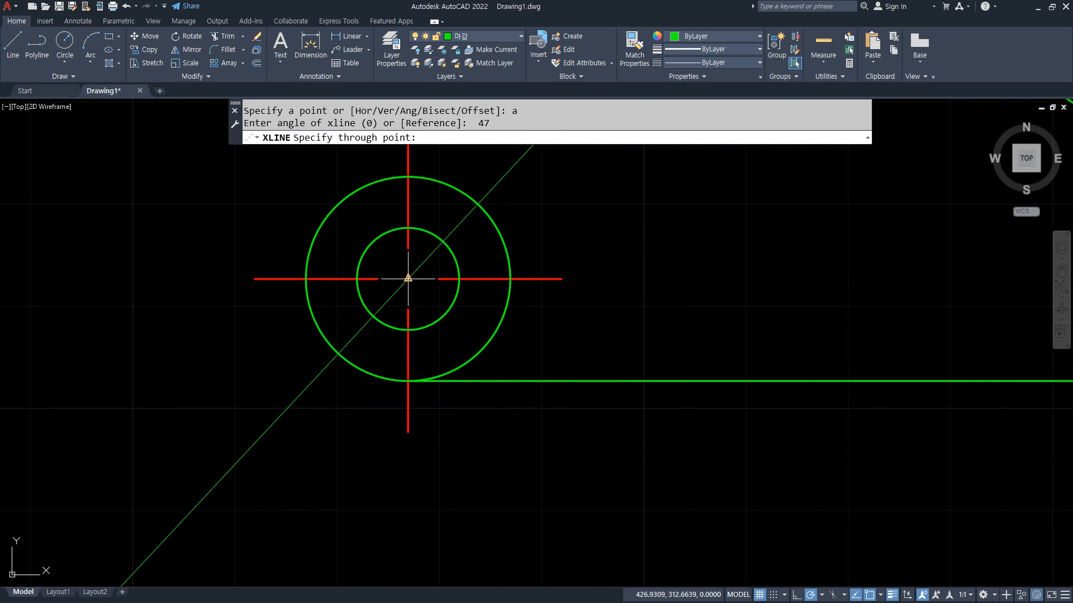
{"action": "left_click", "coordinate": [407, 278]}
{"action": "key", "text": "Return"}
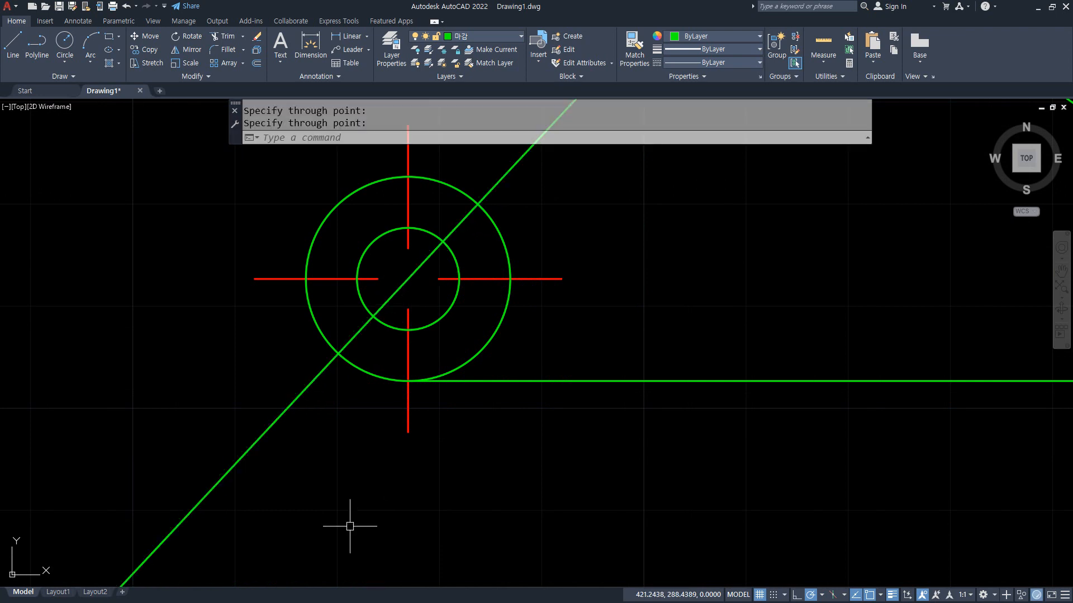
{"action": "middle_click_drag", "start_coordinate": [367, 395], "coordinate": [379, 448]}
{"action": "left_click_drag", "start_coordinate": [358, 246], "coordinate": [365, 248]}
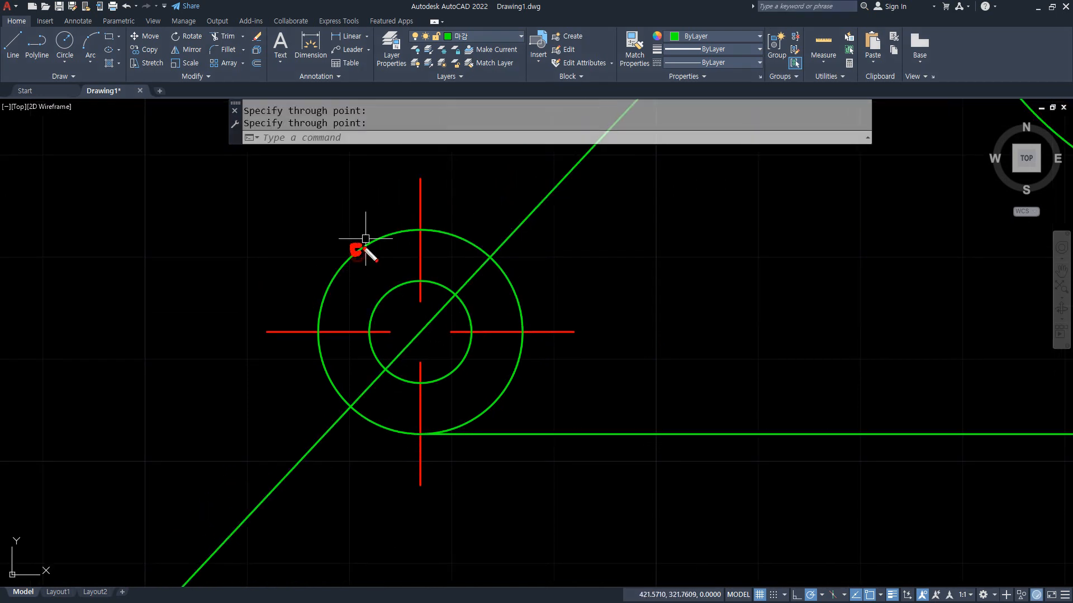
{"action": "left_click_drag", "start_coordinate": [416, 333], "coordinate": [396, 260]}
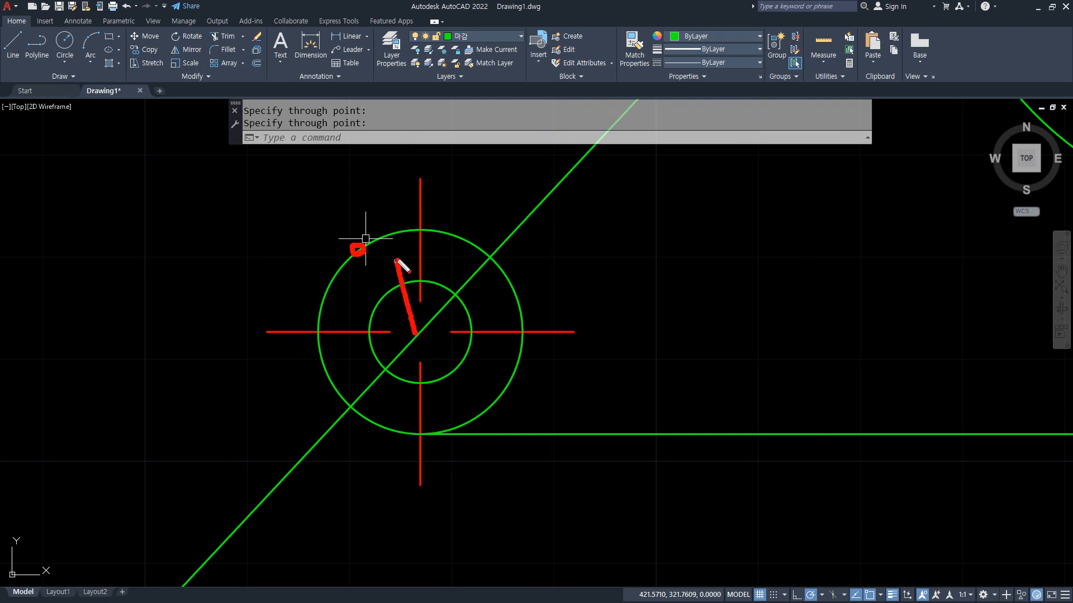
{"action": "left_click_drag", "start_coordinate": [416, 332], "coordinate": [351, 301]}
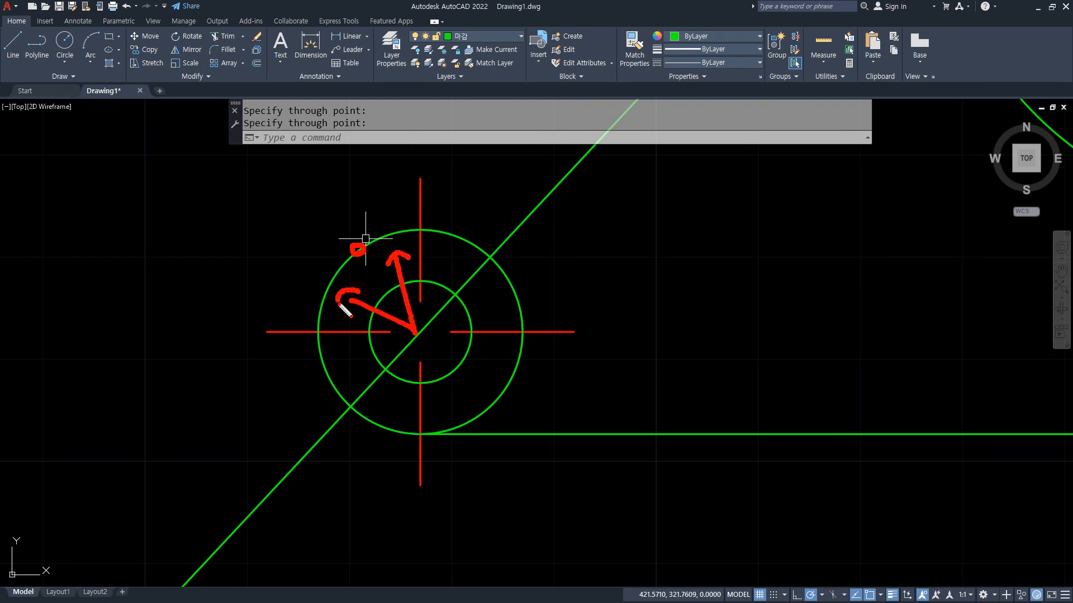
{"action": "left_click_drag", "start_coordinate": [373, 345], "coordinate": [320, 355]}
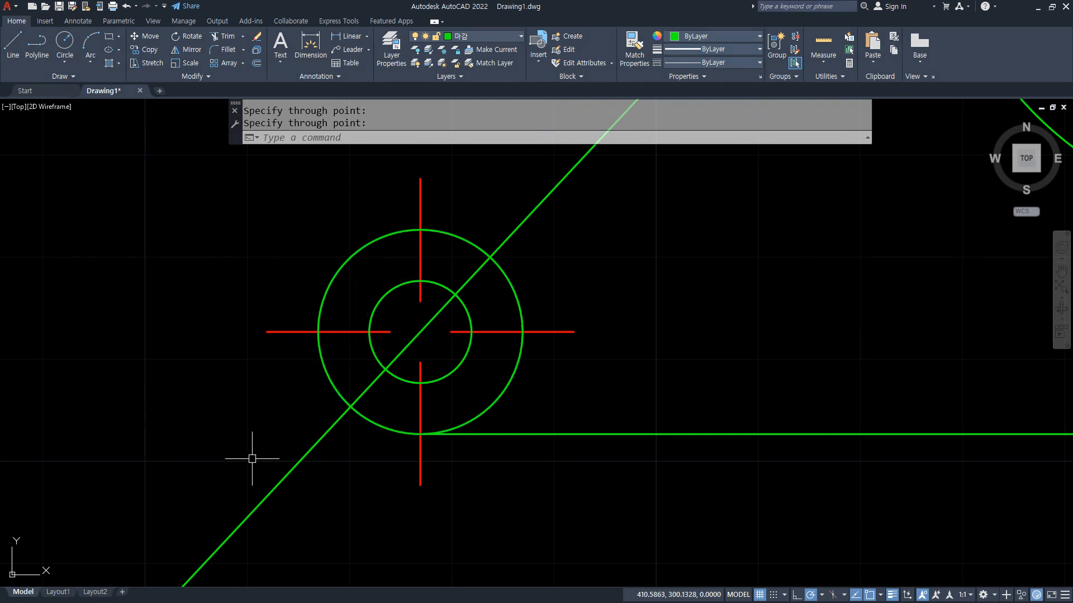
Offset the 47° construction line by 10 toward the upper left, tangent to the lower-left outer circle.
{"action": "type", "text": "o"}
{"action": "key", "text": "Return"}
{"action": "type", "text": "1"}
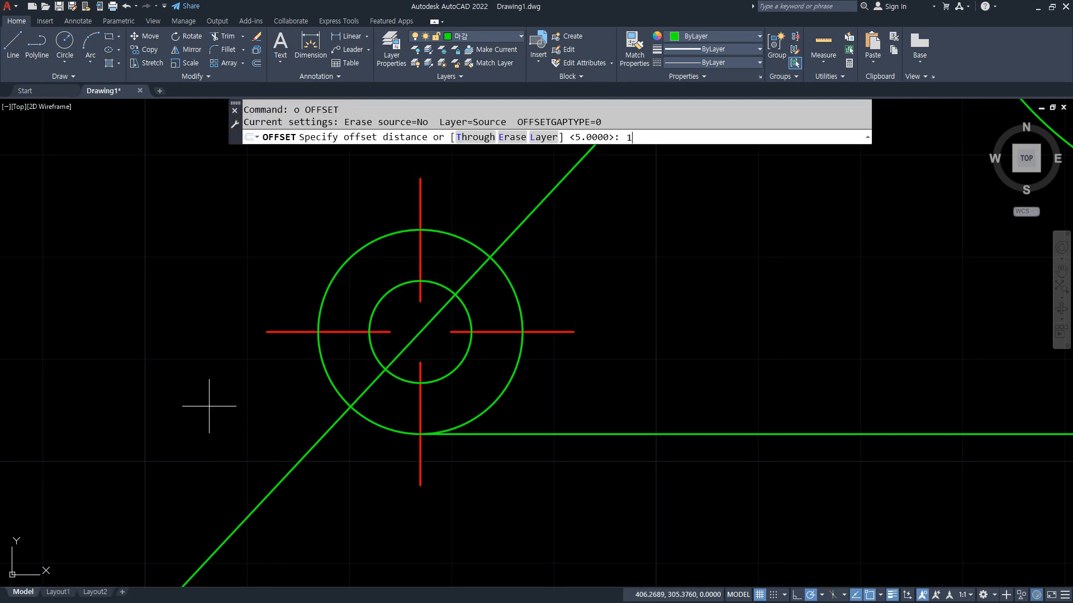
{"action": "type", "text": "0"}
{"action": "key", "text": "Return"}
{"action": "left_click", "coordinate": [510, 236]}
{"action": "left_click", "coordinate": [479, 204]}
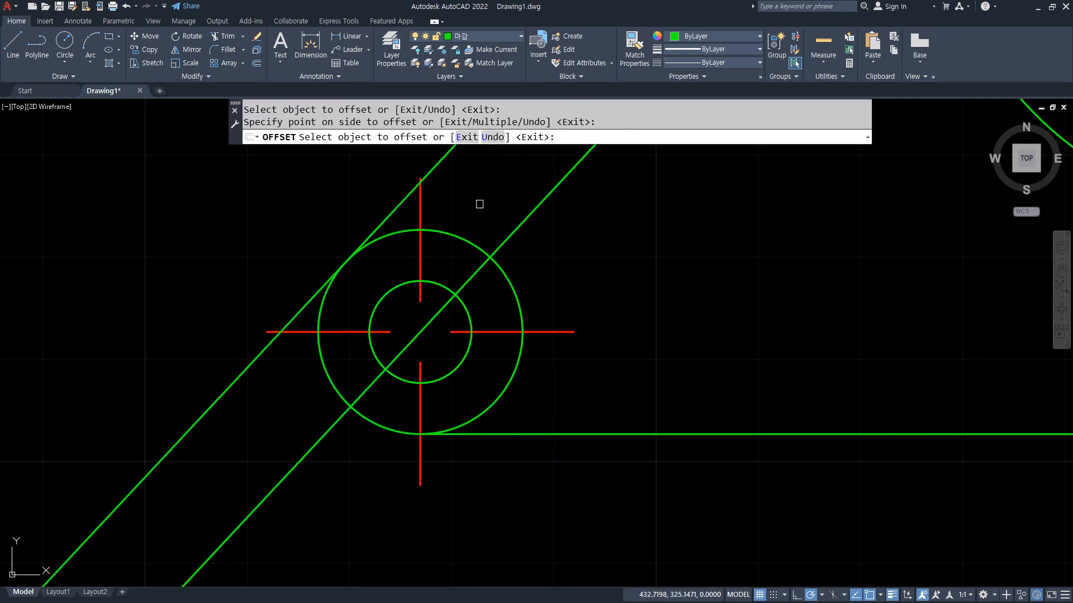
{"action": "key", "text": "Return"}
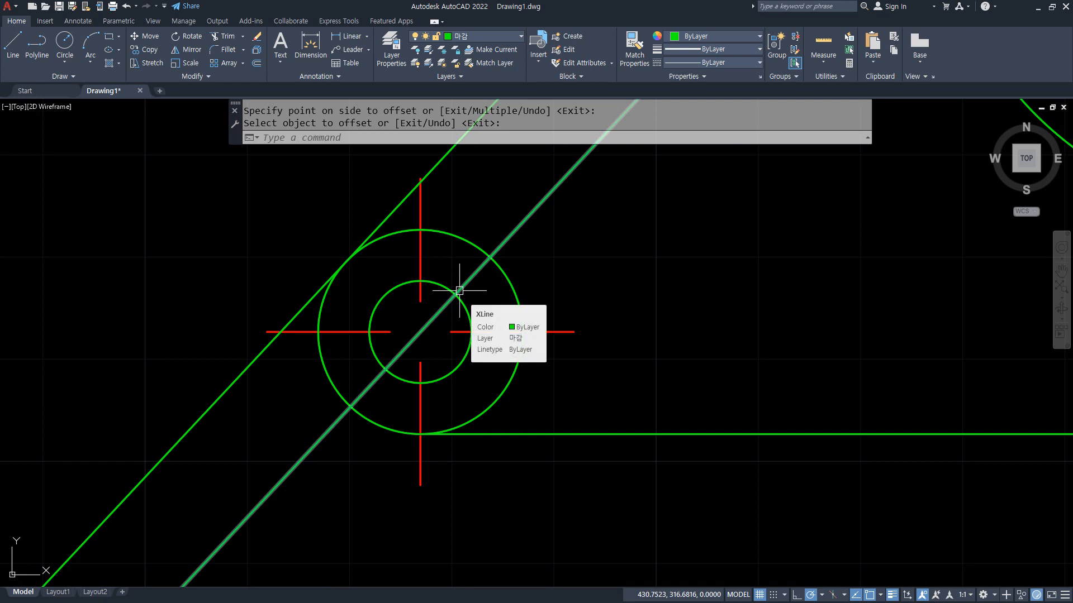
Erase the original 47° construction line running through the lower-left hole's center.
{"action": "left_click", "coordinate": [530, 213]}
{"action": "type", "text": "e"}
{"action": "key", "text": "Return"}
{"action": "scroll", "coordinate": [592, 303], "scroll_direction": "down", "scroll_amount": 4}
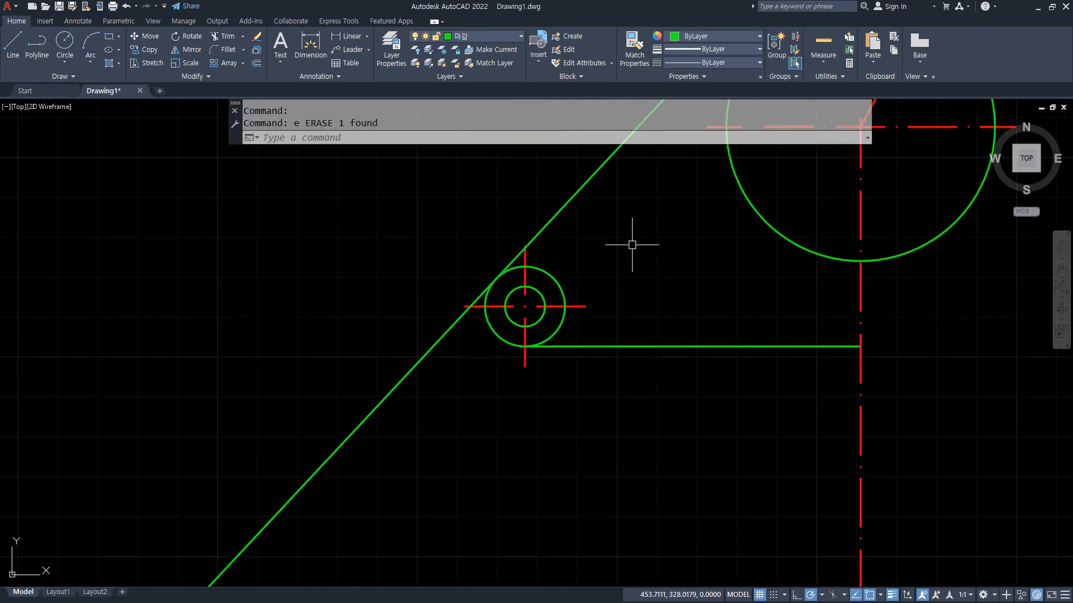
{"action": "middle_click_drag", "start_coordinate": [632, 242], "coordinate": [591, 335]}
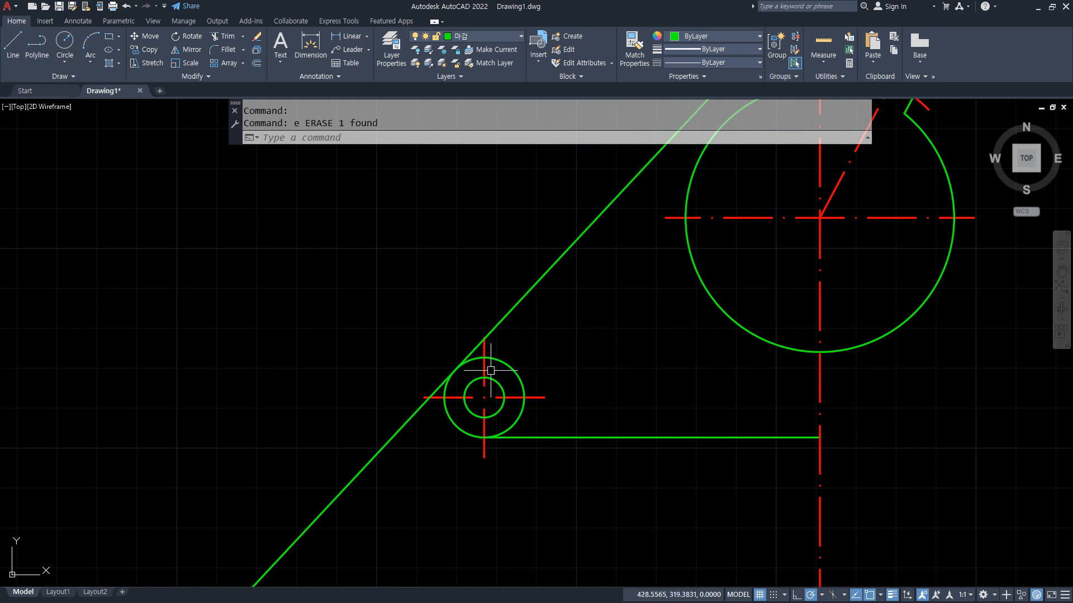
{"action": "middle_click_drag", "start_coordinate": [444, 258], "coordinate": [414, 321]}
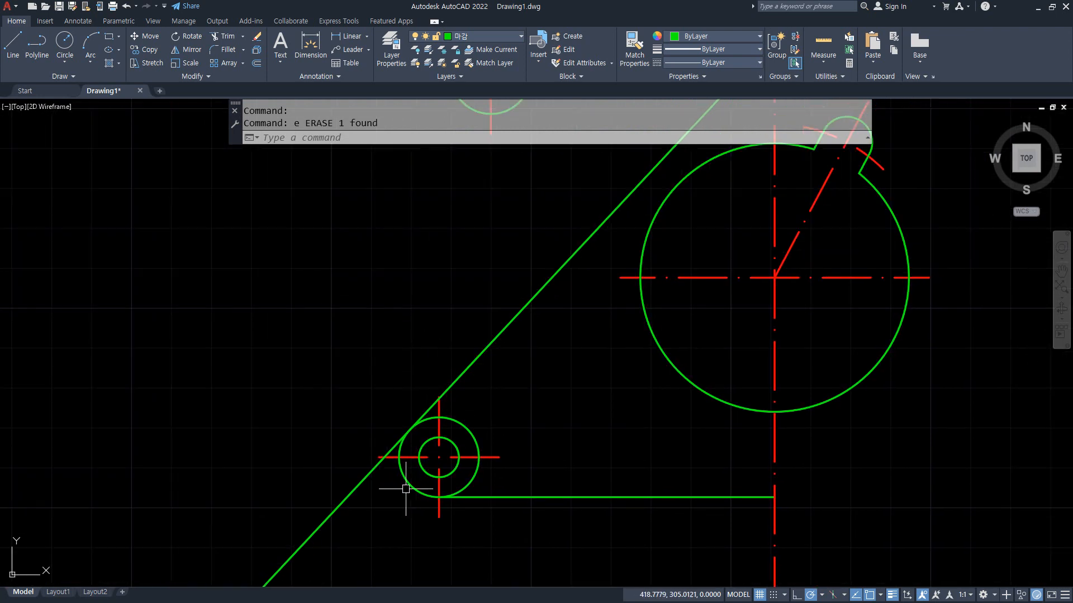
Fillet the sloped construction line to the lower-left outer circle with radius 0, cutting it off at the tangent point.
{"action": "type", "text": "f"}
{"action": "key", "text": "Return"}
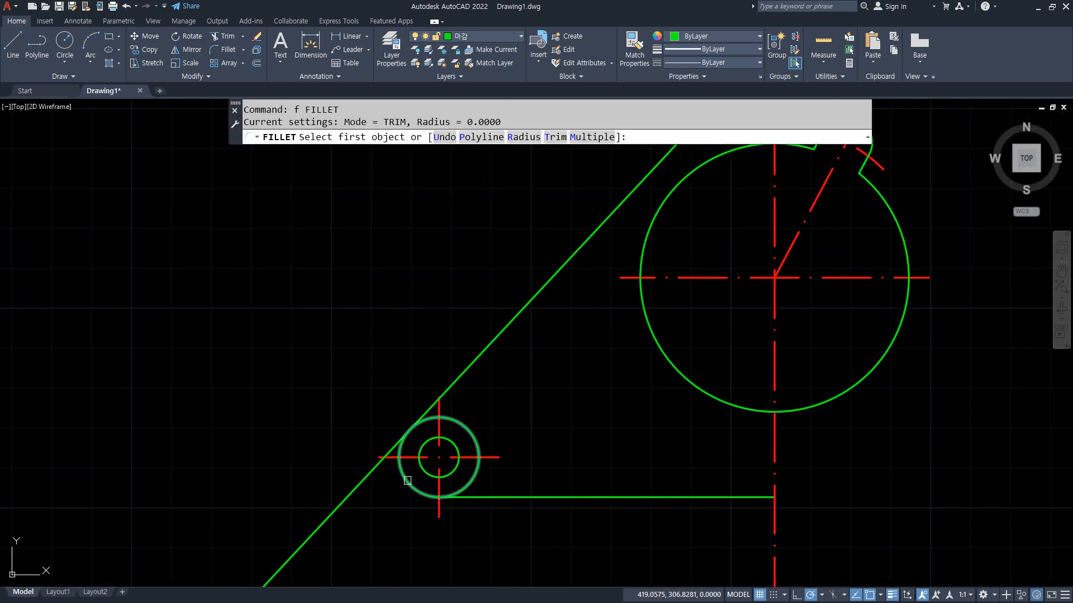
{"action": "left_click", "coordinate": [408, 484]}
{"action": "left_click", "coordinate": [450, 385]}
Trim the upper arcs of the lower-left outer circle between the sloped line and the horizontal centerline.
{"action": "type", "text": "tr"}
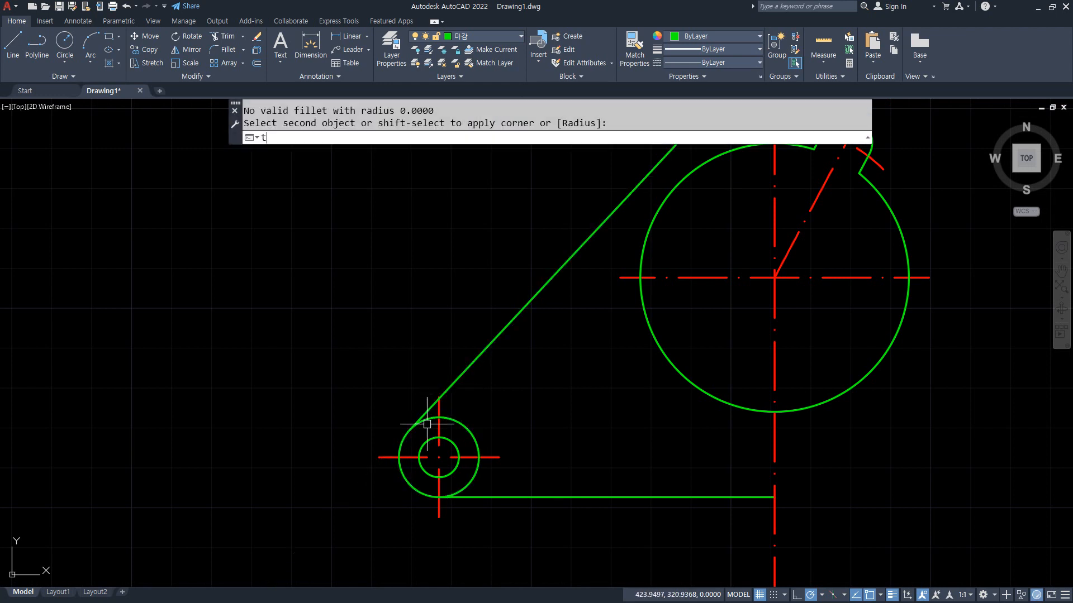
{"action": "key", "text": "Return"}
{"action": "left_click", "coordinate": [426, 422]}
{"action": "left_click", "coordinate": [454, 428]}
{"action": "left_click", "coordinate": [465, 429]}
{"action": "key", "text": "Return"}
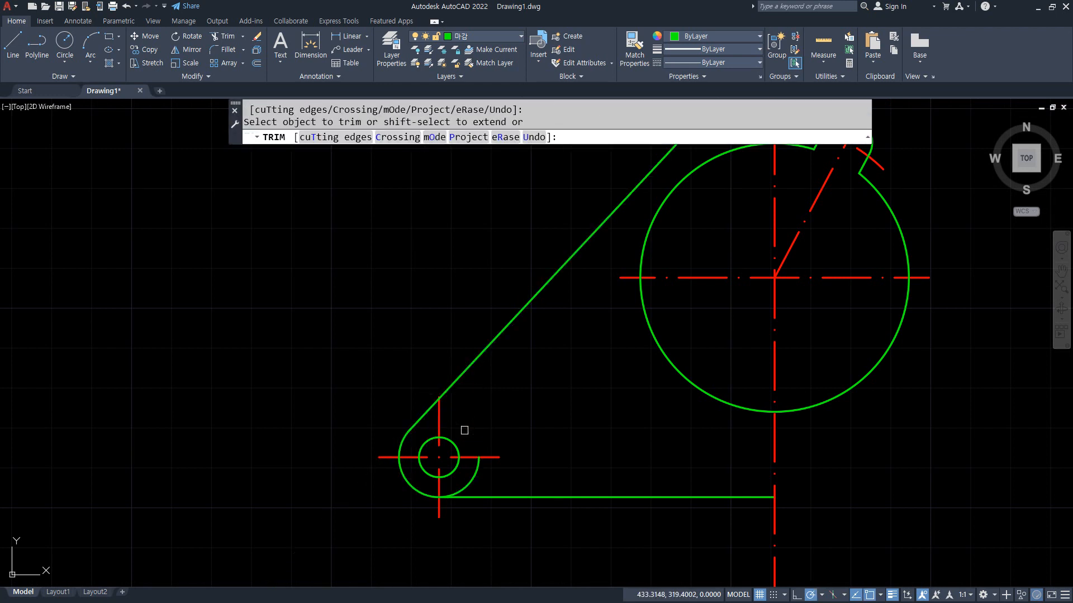
{"action": "key", "text": "Return"}
Draw a construction line at -10° through the center of the upper-left hole.
{"action": "middle_click_drag", "start_coordinate": [548, 354], "coordinate": [495, 492]}
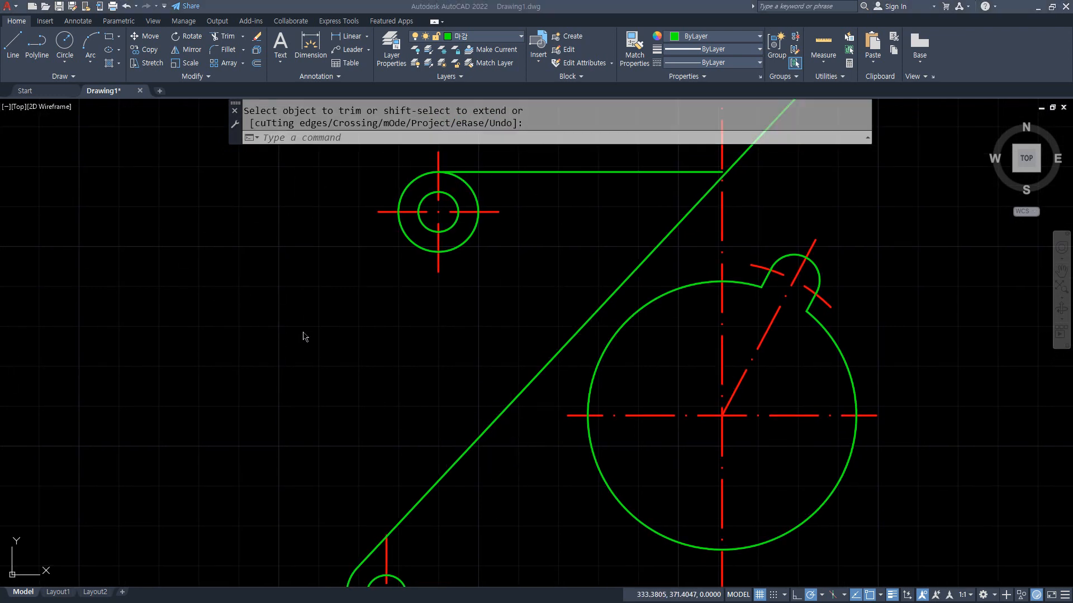
{"action": "left_click", "coordinate": [460, 139]}
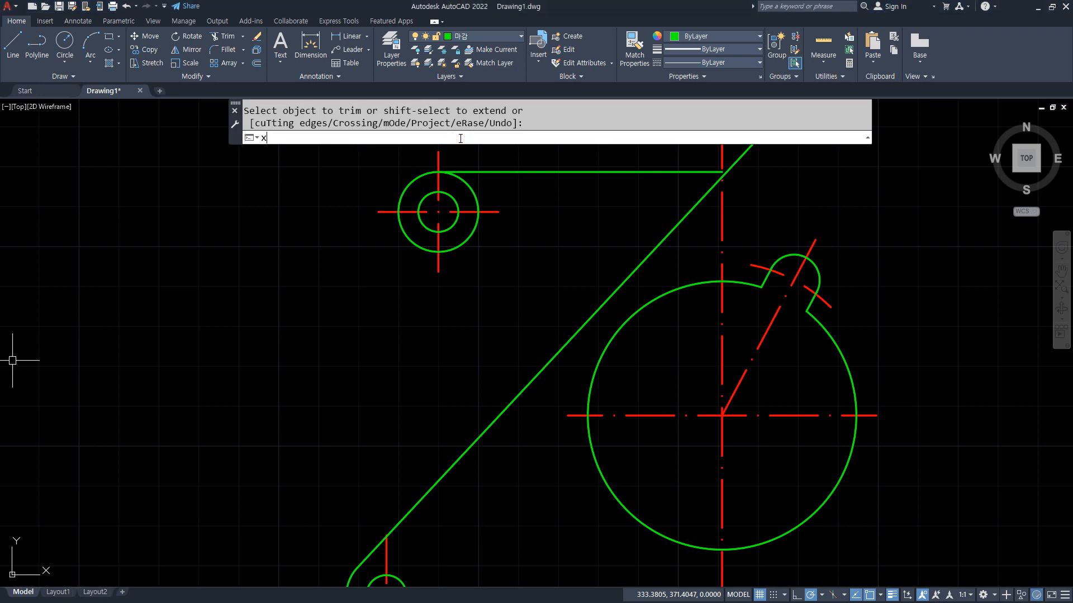
{"action": "type", "text": "xl"}
{"action": "key", "text": "Return"}
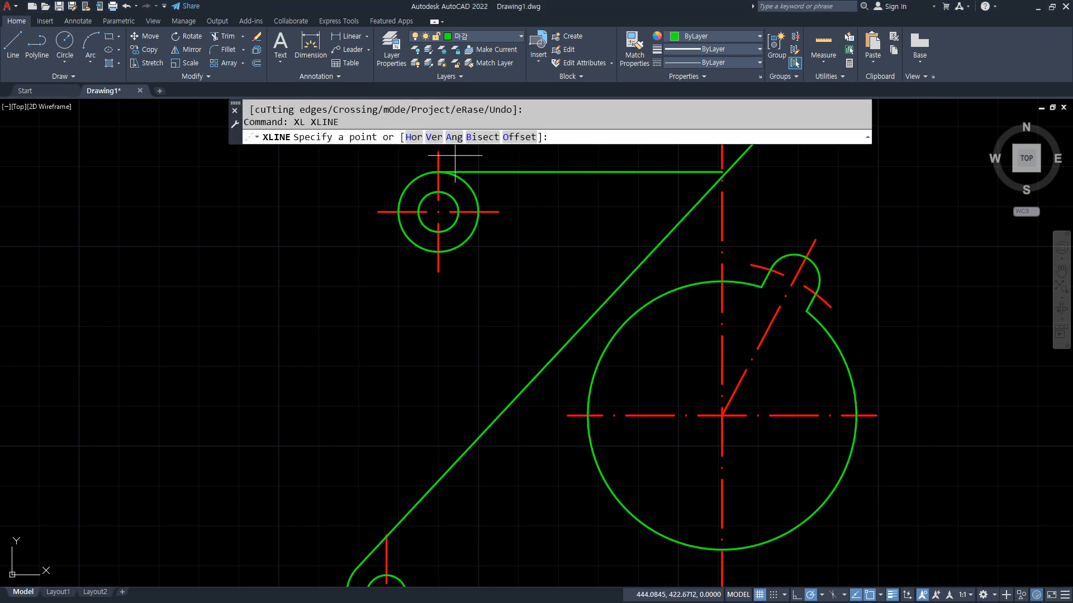
{"action": "type", "text": "a"}
{"action": "key", "text": "Return"}
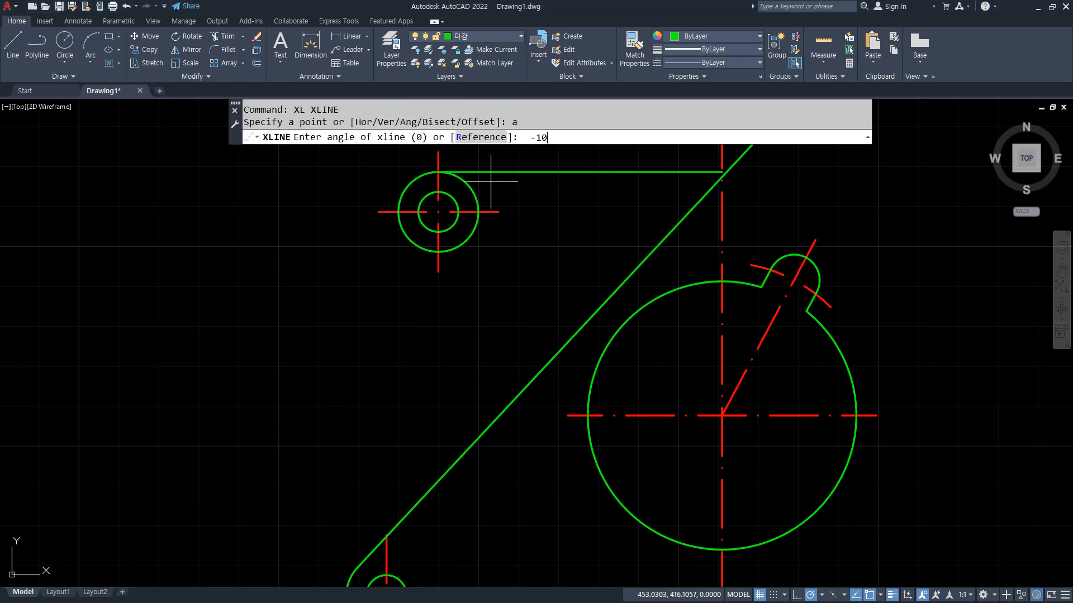
{"action": "key", "text": "Return"}
{"action": "left_click", "coordinate": [438, 212]}
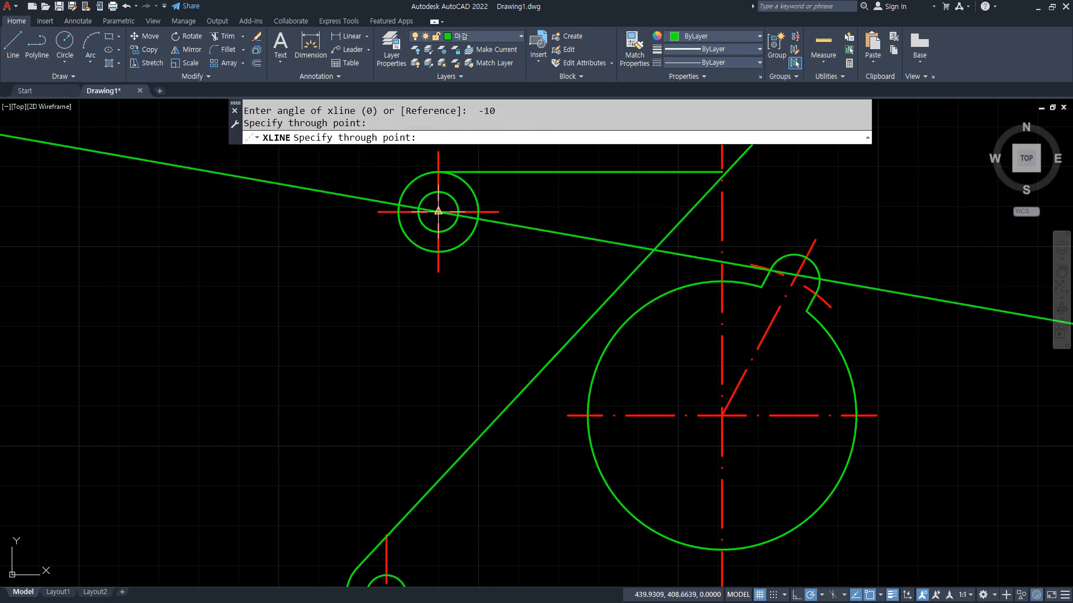
{"action": "key", "text": "Return"}
Offset the -10° construction line downward by 10, tangent to the upper-left outer circle.
{"action": "type", "text": "o"}
{"action": "key", "text": "Return"}
{"action": "type", "text": "10"}
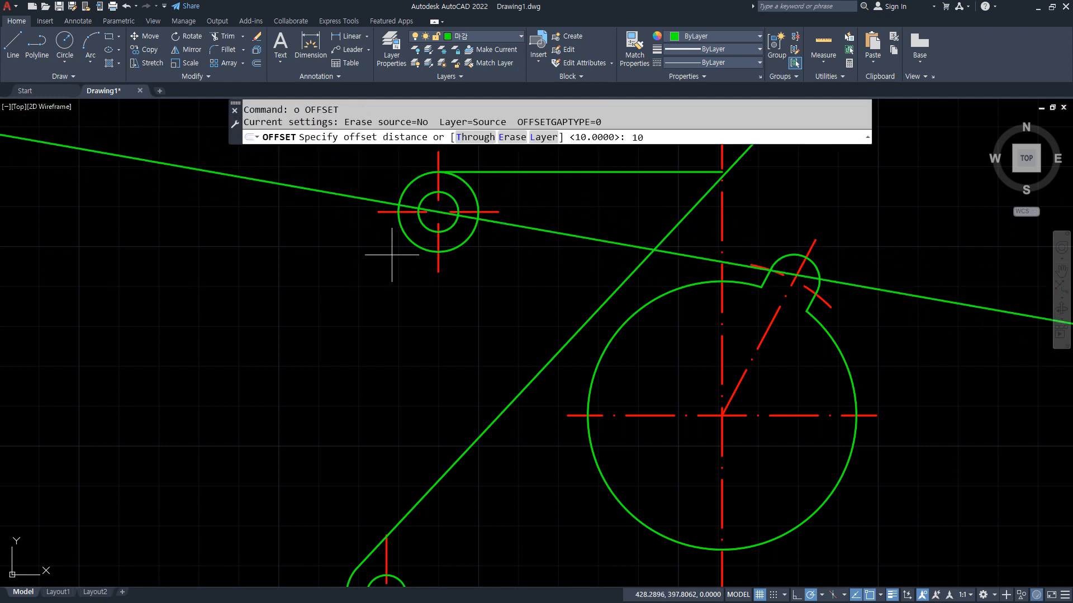
{"action": "key", "text": "Return"}
{"action": "left_click", "coordinate": [357, 197]}
{"action": "left_click", "coordinate": [326, 253]}
{"action": "key", "text": "Return"}
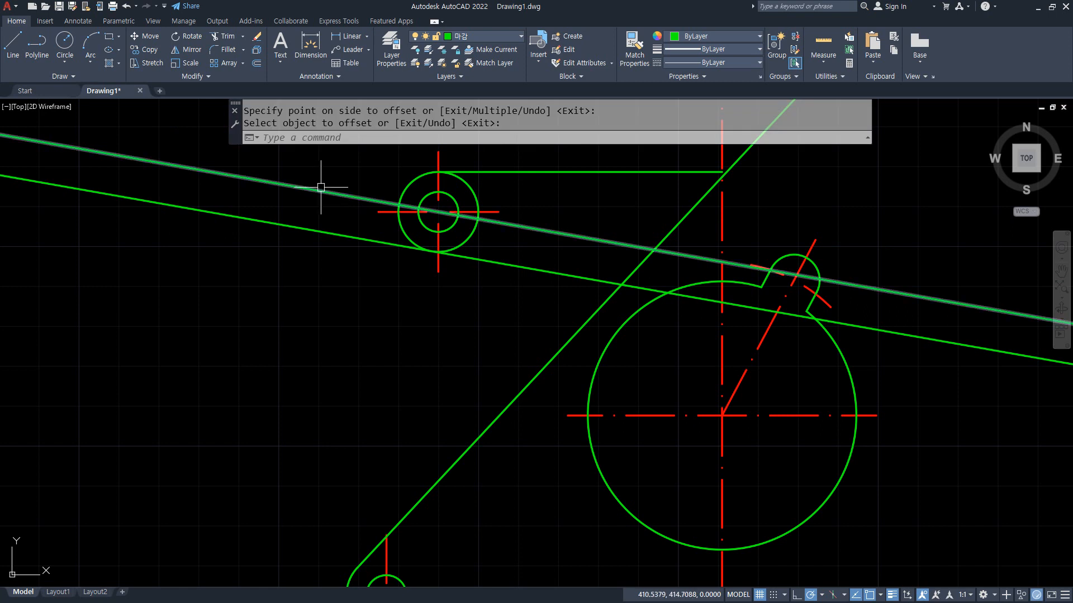
Erase the -10° line through the upper-left hole's center and fillet its offset copy to the outer circle with radius 0.
{"action": "left_click", "coordinate": [318, 191]}
{"action": "type", "text": "e"}
{"action": "key", "text": "Return"}
{"action": "type", "text": "f"}
{"action": "key", "text": "Return"}
{"action": "left_click", "coordinate": [416, 250]}
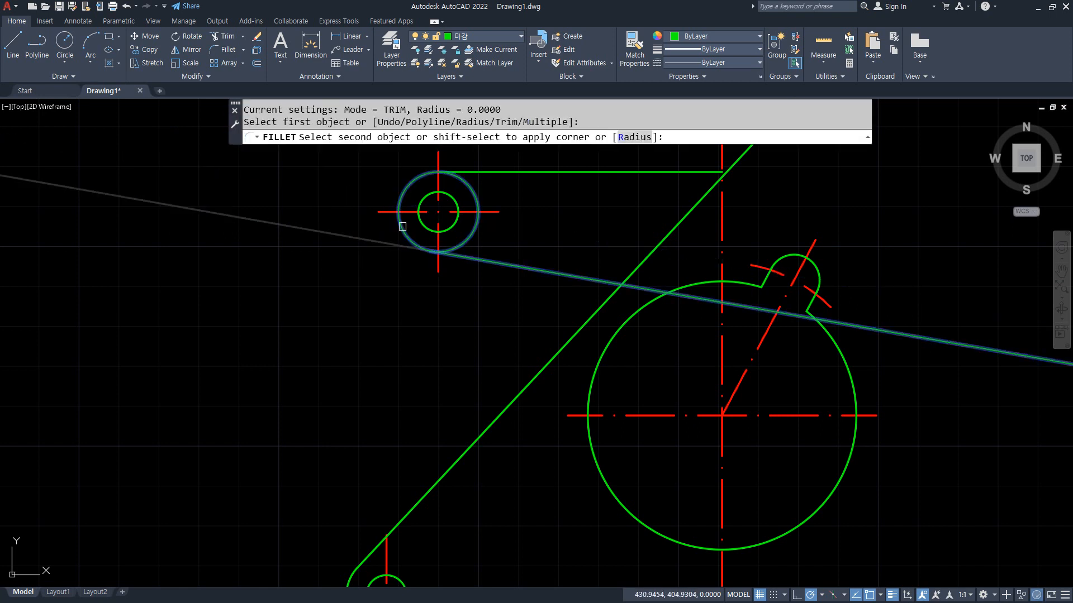
{"action": "left_click", "coordinate": [455, 247]}
Trim the upper-left outer circle's right half and the leftover arc between the sloped edge's tangent point and the vertical centerline.
{"action": "type", "text": "tr"}
{"action": "key", "text": "Return"}
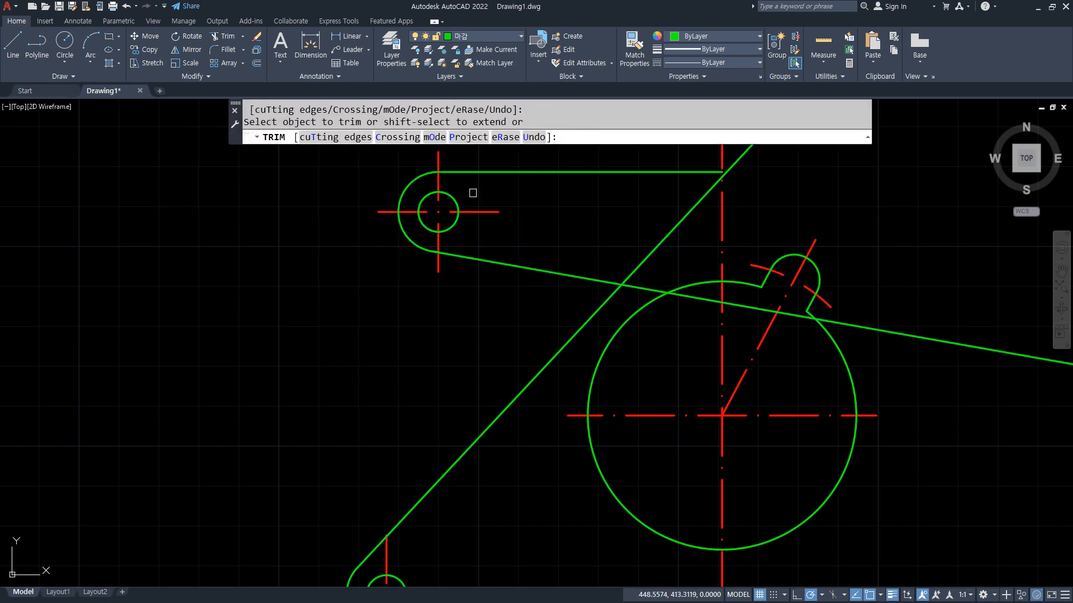
{"action": "scroll", "coordinate": [411, 237], "scroll_direction": "up", "scroll_amount": 5}
{"action": "scroll", "coordinate": [472, 269], "scroll_direction": "up", "scroll_amount": 5}
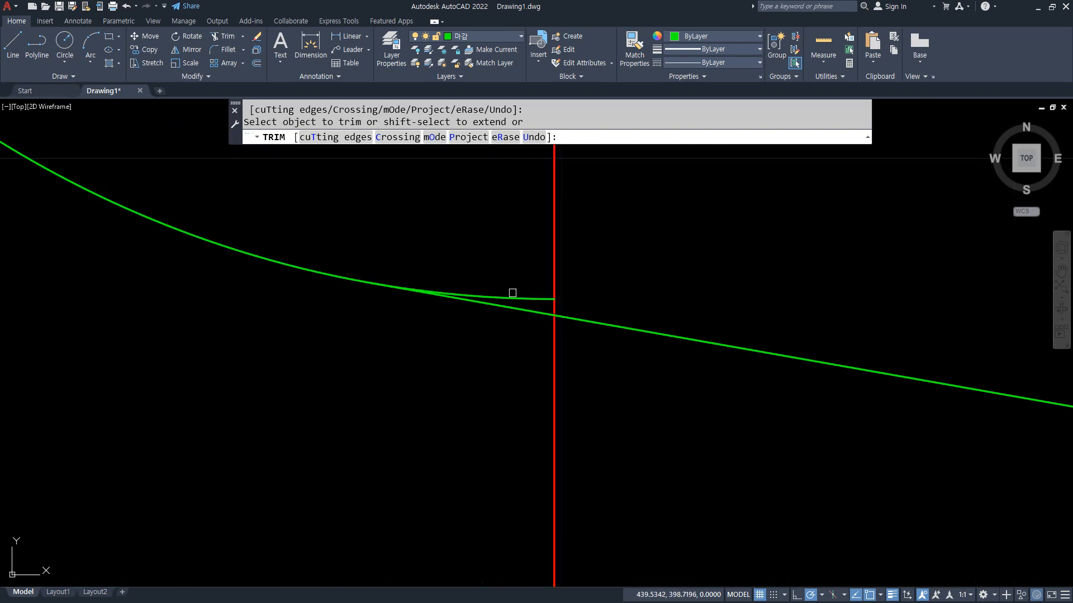
{"action": "left_click", "coordinate": [514, 295]}
{"action": "scroll", "coordinate": [514, 295], "scroll_direction": "down", "scroll_amount": 9}
{"action": "mouse_move", "coordinate": [530, 355]}
{"action": "middle_mouse_down"}
{"action": "mouse_move", "coordinate": [478, 299]}
{"action": "mouse_move", "coordinate": [455, 377]}
{"action": "middle_mouse_up"}
{"action": "scroll", "coordinate": [467, 356], "scroll_direction": "up", "scroll_amount": 5}
{"action": "scroll", "coordinate": [468, 356], "scroll_direction": "down", "scroll_amount": 5}
{"action": "scroll", "coordinate": [441, 298], "scroll_direction": "up", "scroll_amount": 5}
{"action": "middle_click_drag", "start_coordinate": [485, 330], "coordinate": [416, 264]}
{"action": "key", "text": "Return"}
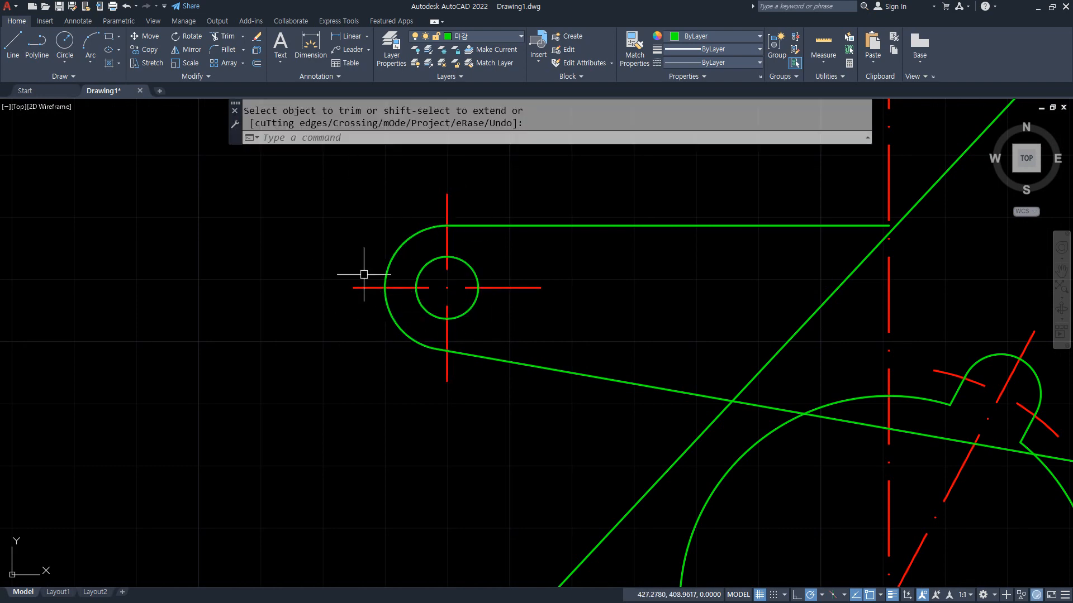
Check the upper-left corner in the reference drawing and draw a vertical line from the outer arc's left quadrant up past the top edge.
{"action": "left_click_drag", "start_coordinate": [0, 202], "coordinate": [803, 193]}
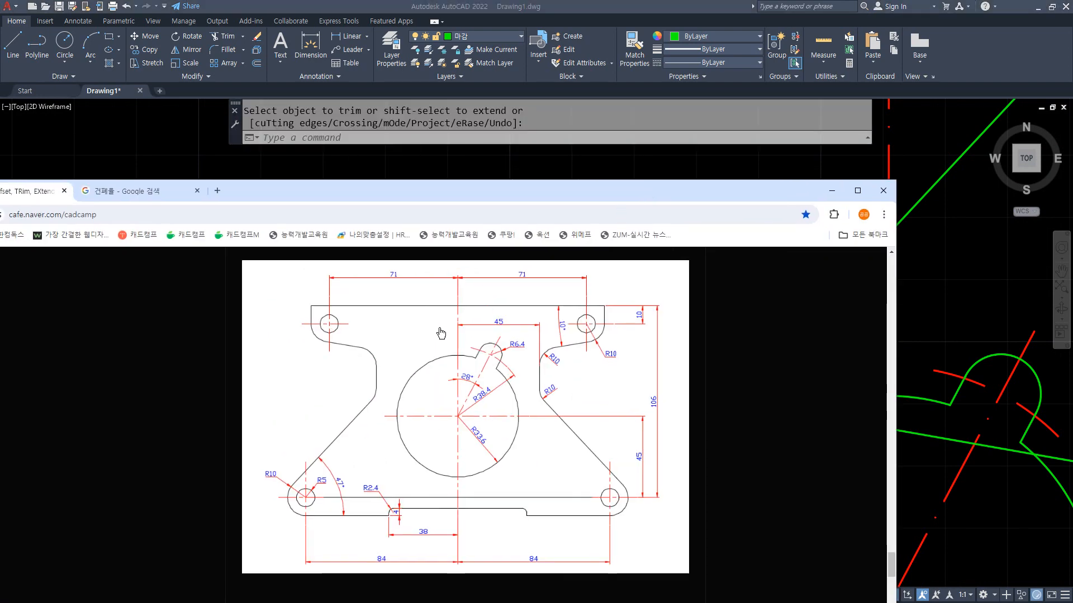
{"action": "key", "text": "ctrl+2"}
{"action": "mouse_move", "coordinate": [350, 307]}
{"action": "left_mouse_down"}
{"action": "mouse_move", "coordinate": [307, 305]}
{"action": "mouse_move", "coordinate": [306, 345]}
{"action": "left_mouse_up"}
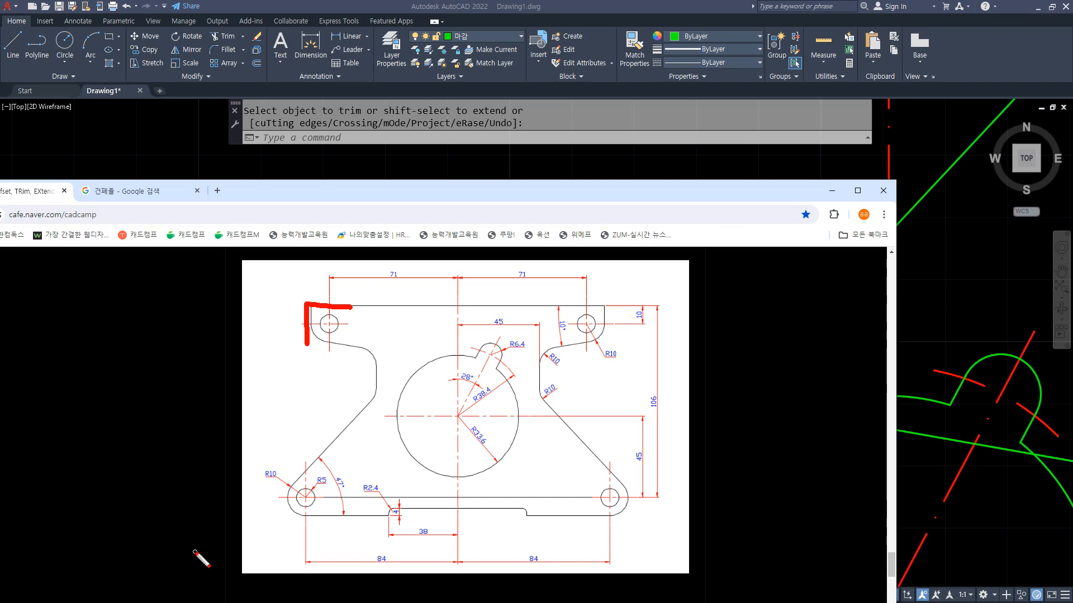
{"action": "key", "text": "Escape"}
{"action": "left_click_drag", "start_coordinate": [446, 190], "coordinate": [0, 169]}
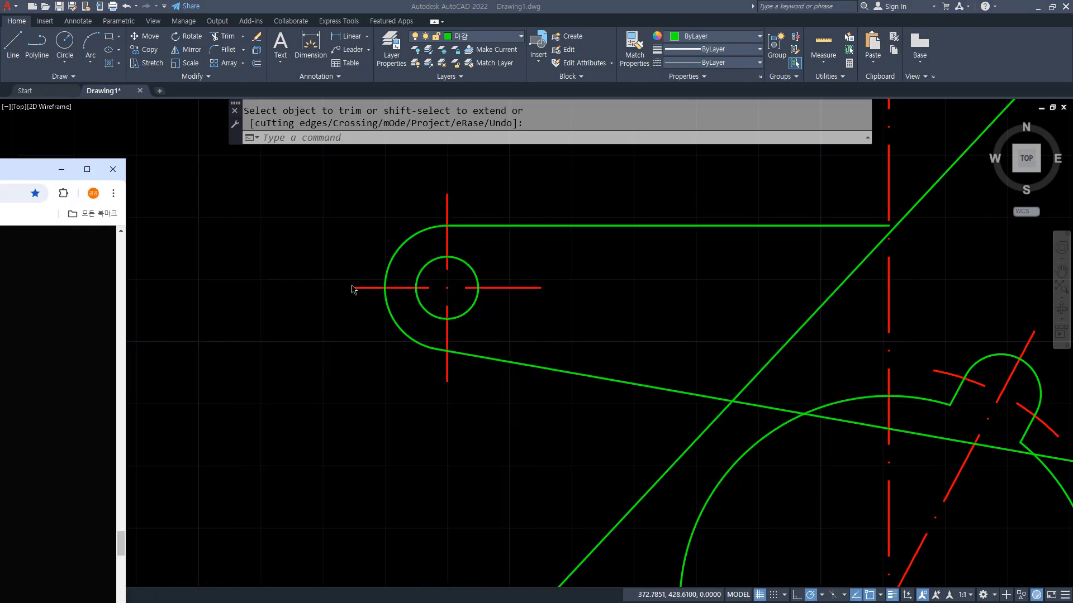
{"action": "left_click", "coordinate": [348, 264]}
{"action": "type", "text": "l"}
{"action": "key", "text": "Return"}
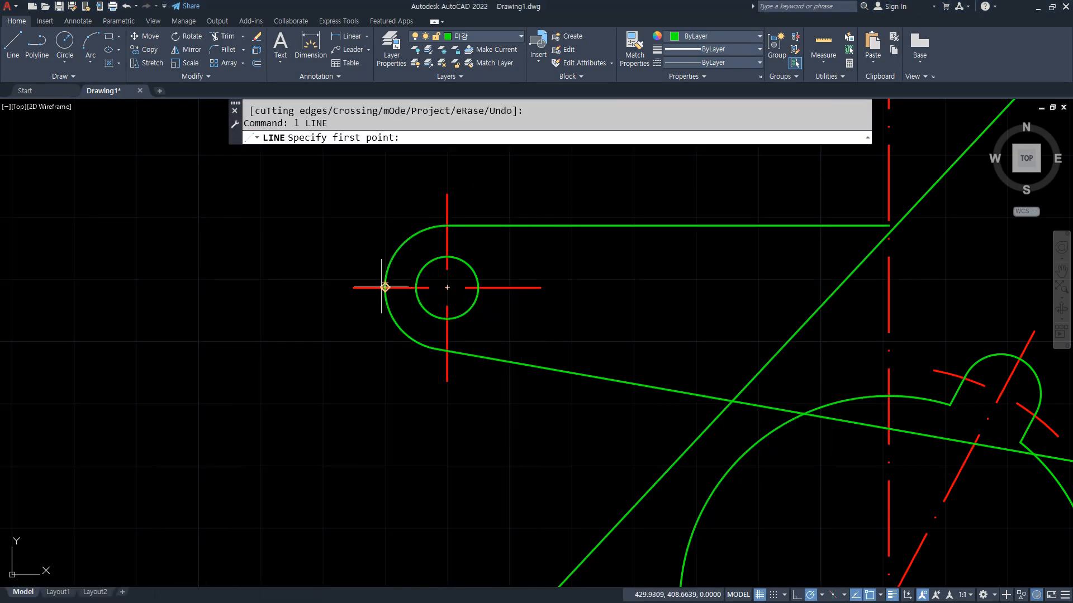
{"action": "left_click", "coordinate": [385, 287]}
{"action": "left_click", "coordinate": [384, 179]}
{"action": "key", "text": "Return"}
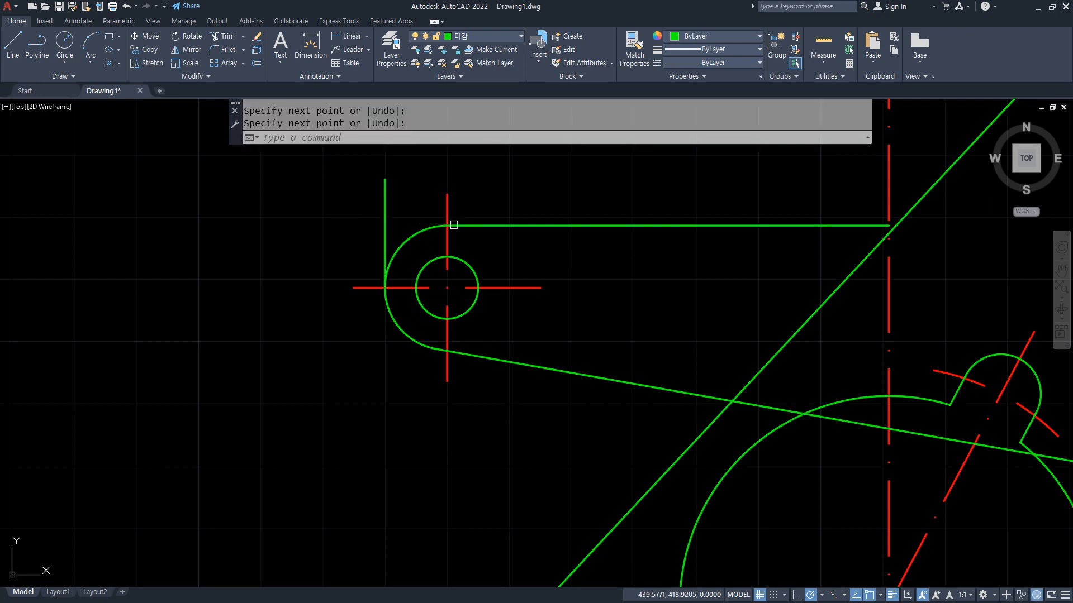
Fillet the top edge and the new vertical line into a sharp corner with radius 0 and trim the arc inside it.
{"action": "type", "text": "f"}
{"action": "key", "text": "Return"}
{"action": "left_click", "coordinate": [472, 226]}
{"action": "left_click", "coordinate": [384, 229]}
{"action": "type", "text": "tr"}
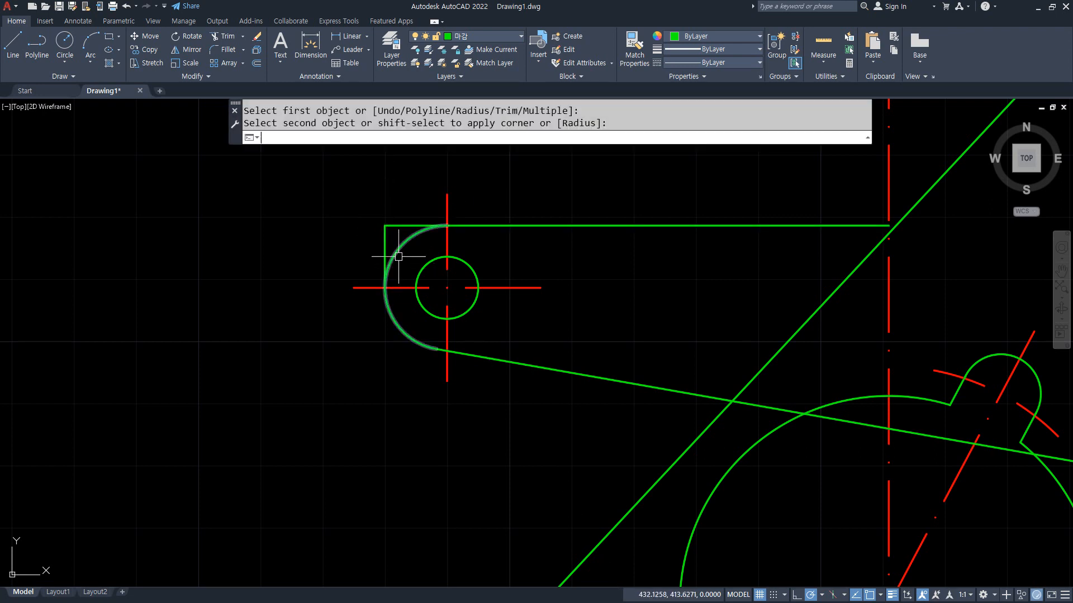
{"action": "key", "text": "Return"}
{"action": "left_click", "coordinate": [401, 246]}
{"action": "key", "text": "Return"}
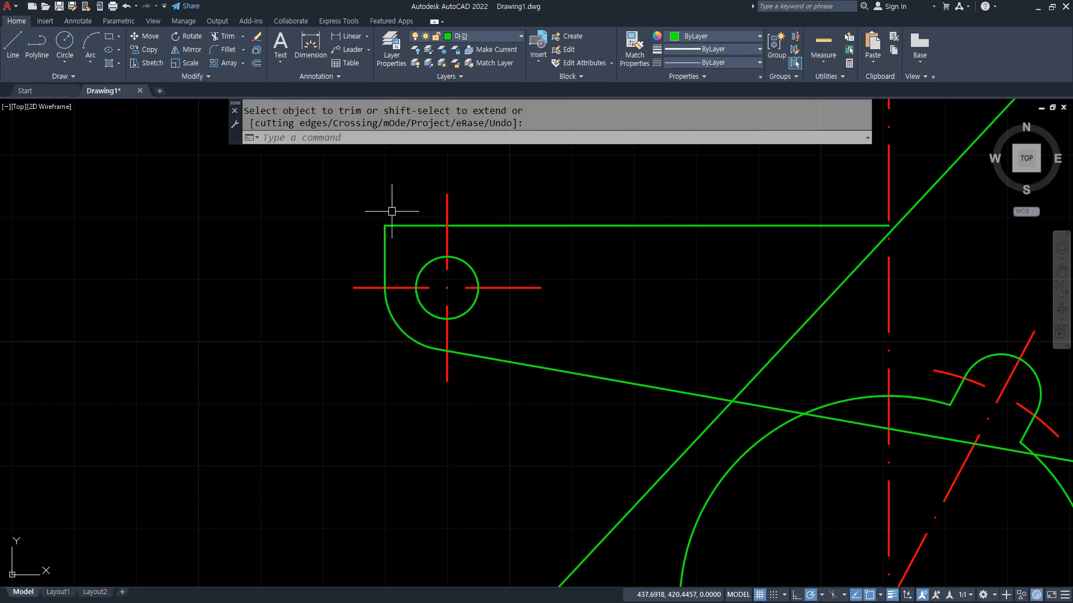
Offset the main vertical centerline 45 to the left.
{"action": "scroll", "coordinate": [367, 346], "scroll_direction": "down", "scroll_amount": 2}
{"action": "scroll", "coordinate": [364, 335], "scroll_direction": "down", "scroll_amount": 2}
{"action": "scroll", "coordinate": [359, 321], "scroll_direction": "up", "scroll_amount": 1}
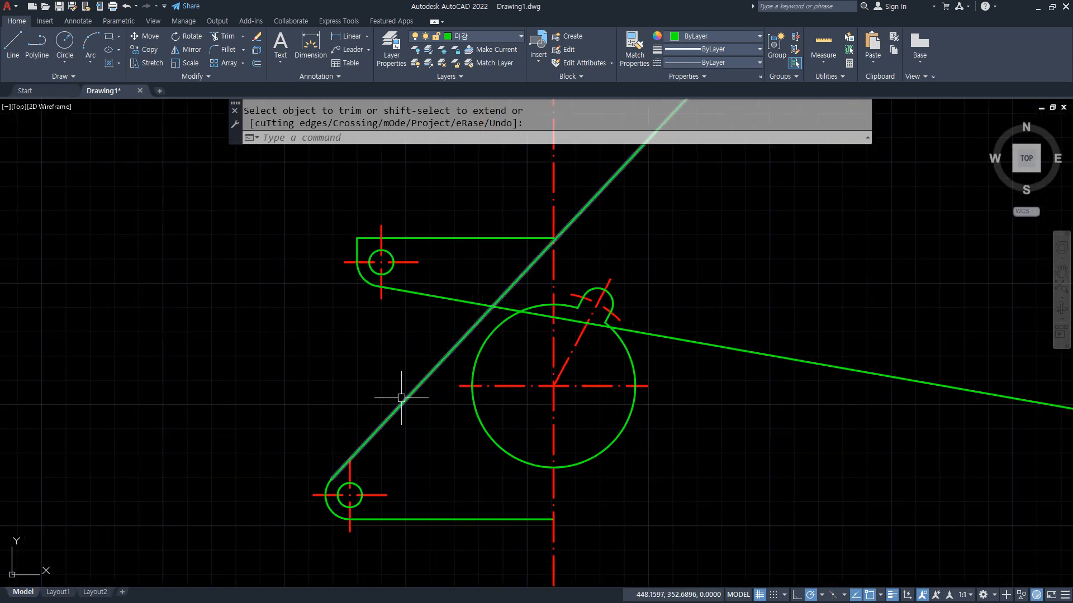
{"action": "key", "text": "Return"}
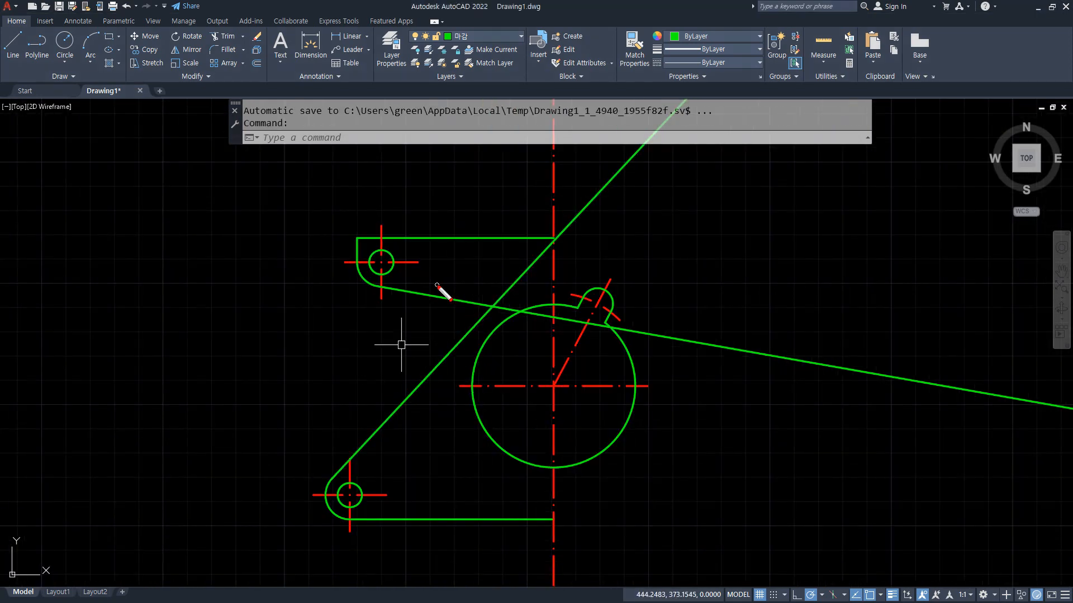
{"action": "left_click_drag", "start_coordinate": [553, 286], "coordinate": [475, 281]}
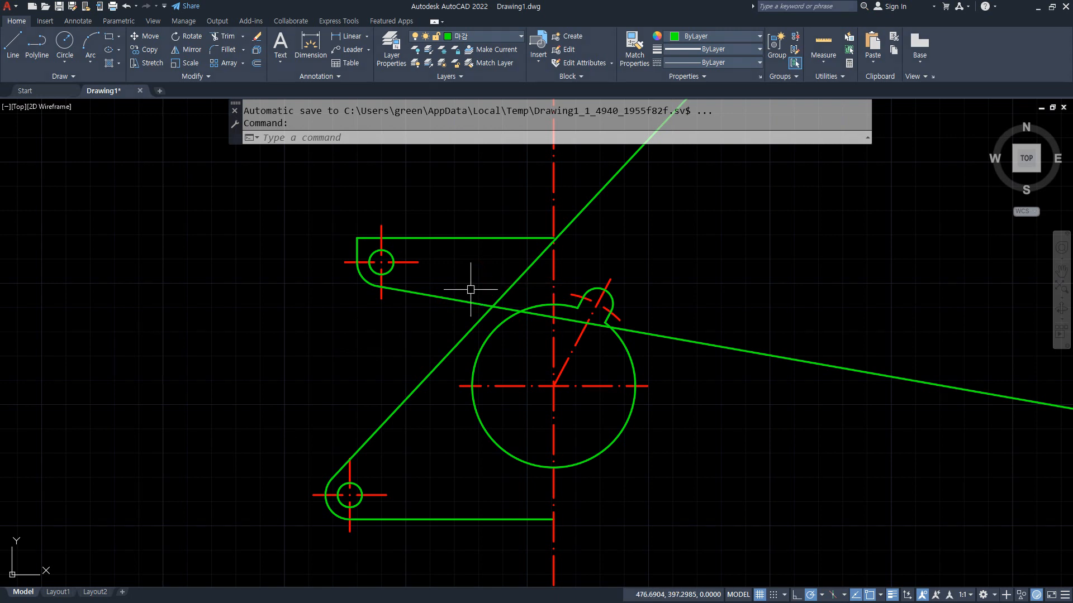
{"action": "type", "text": "o"}
{"action": "key", "text": "Return"}
{"action": "type", "text": "45"}
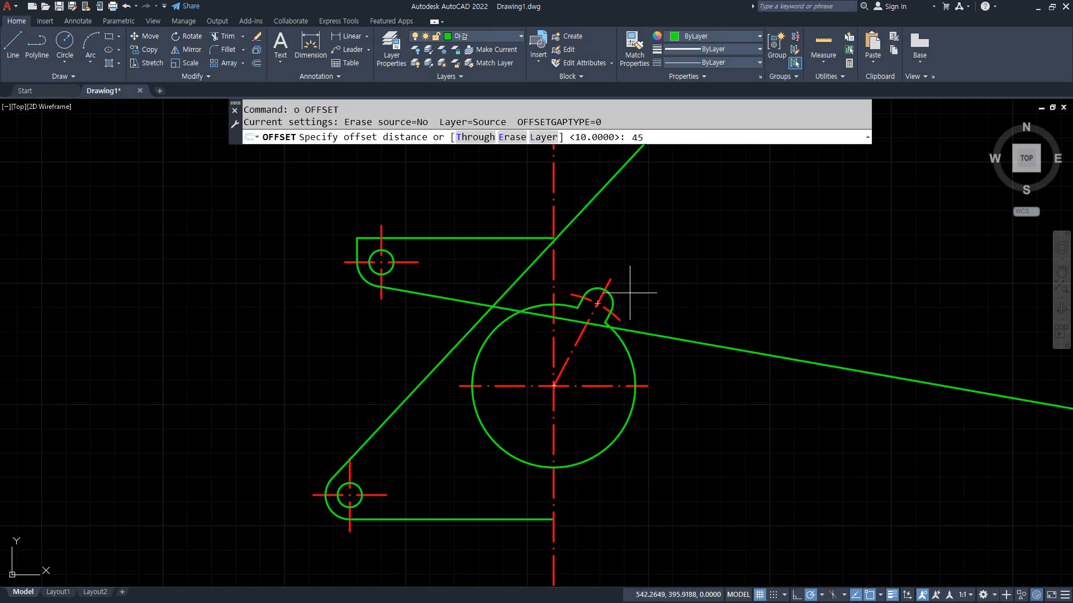
{"action": "key", "text": "Return"}
{"action": "left_click", "coordinate": [549, 280]}
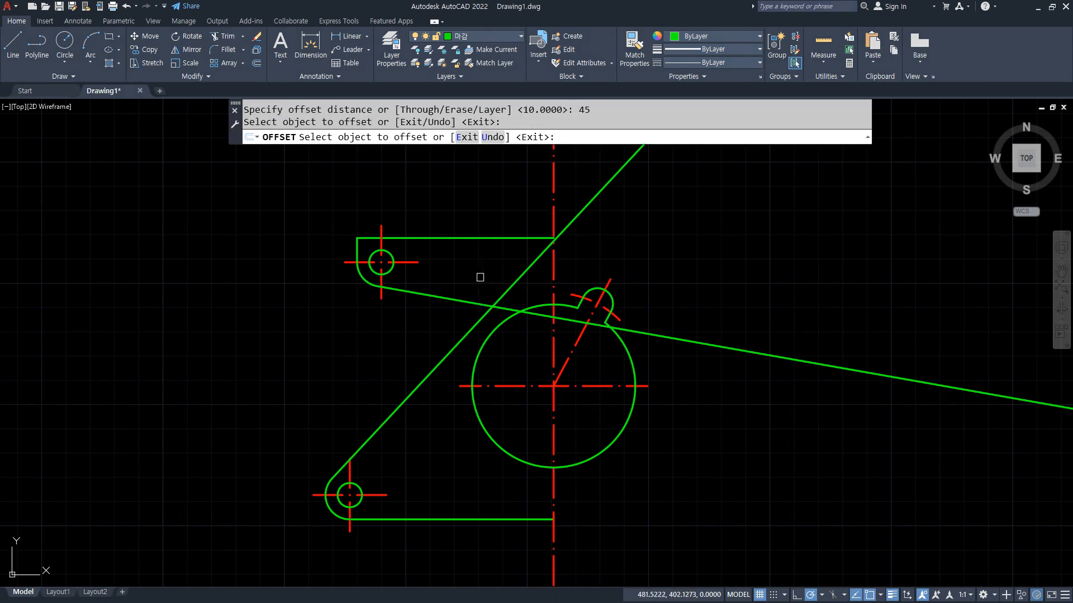
{"action": "left_click", "coordinate": [553, 282]}
{"action": "left_click", "coordinate": [476, 277]}
{"action": "key", "text": "Return"}
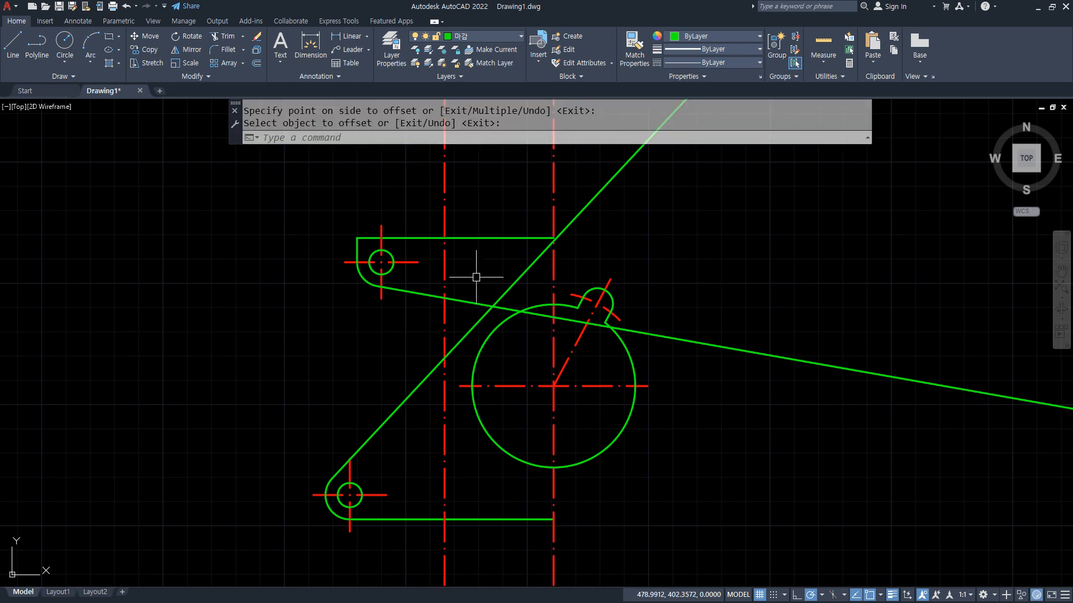
Match the offset vertical line's properties to those of the green 10° sloped edge.
{"action": "type", "text": "ma"}
{"action": "key", "text": "Return"}
{"action": "left_click", "coordinate": [422, 294]}
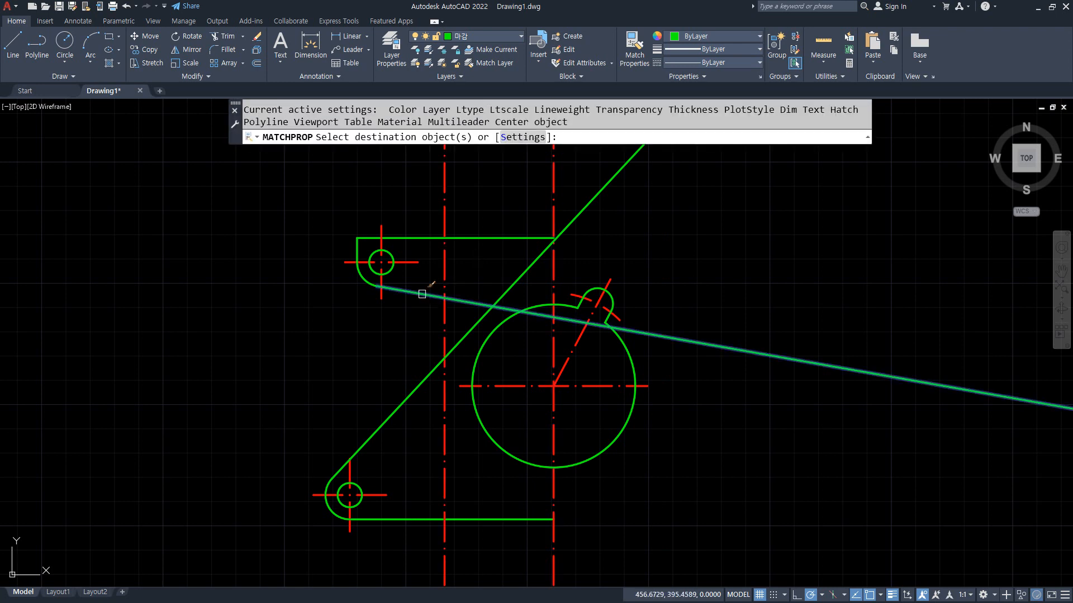
{"action": "left_click", "coordinate": [444, 313]}
{"action": "key", "text": "Return"}
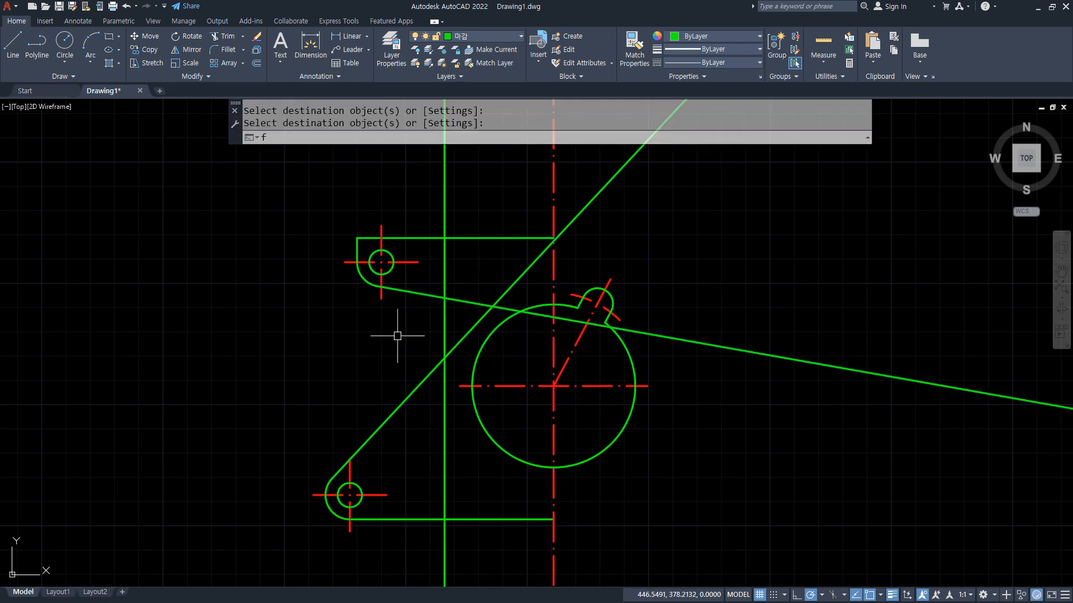
Fillet the vertical edge with the 10° sloped edge above and the 47° sloped edge below, using radius 10.
{"action": "type", "text": "f"}
{"action": "key", "text": "Return"}
{"action": "type", "text": "r"}
{"action": "key", "text": "Return"}
{"action": "type", "text": "1"}
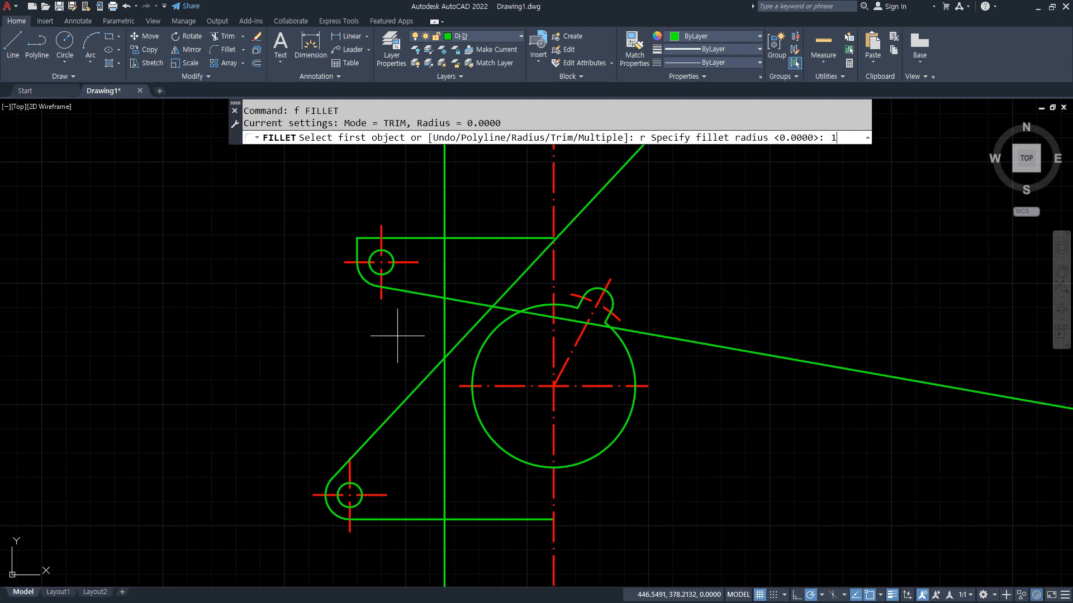
{"action": "type", "text": "0"}
{"action": "key", "text": "Return"}
{"action": "left_click", "coordinate": [414, 293]}
{"action": "left_click", "coordinate": [444, 329]}
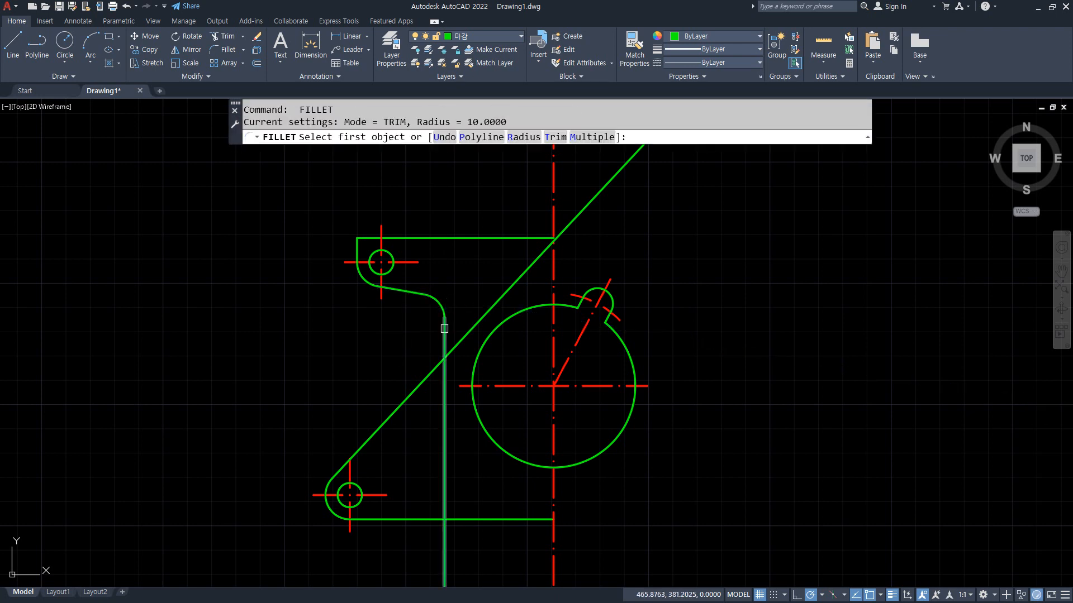
{"action": "left_click", "coordinate": [445, 329]}
{"action": "left_click", "coordinate": [424, 377]}
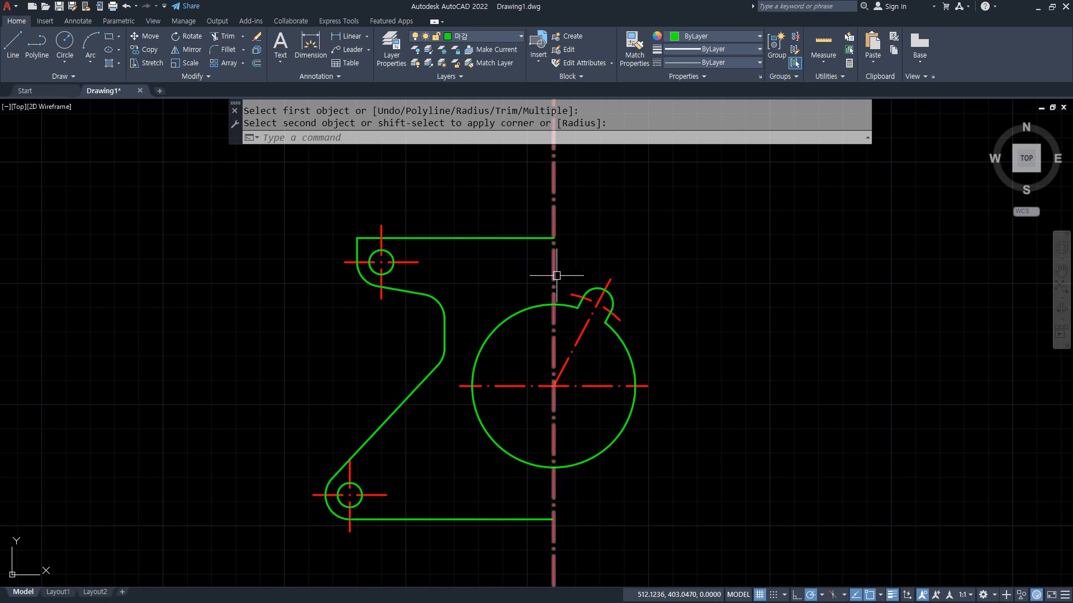
{"action": "key", "text": "Escape"}
Offset the plate's top edge upward and its bottom edge downward by 5 as trimming limits.
{"action": "type", "text": "o"}
{"action": "key", "text": "Return"}
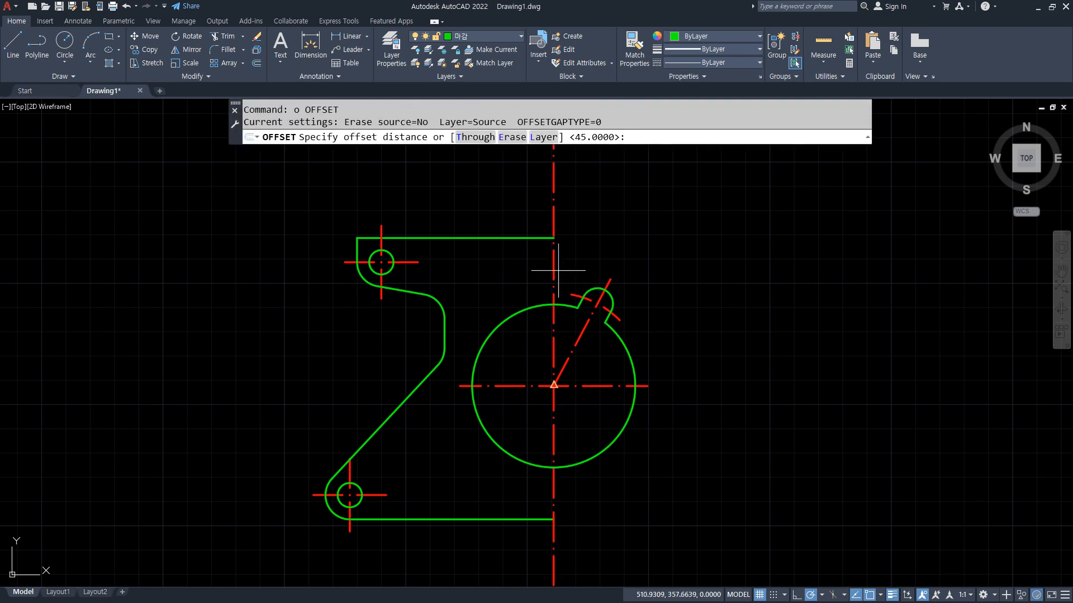
{"action": "type", "text": "5"}
{"action": "key", "text": "Return"}
{"action": "left_click", "coordinate": [543, 238]}
{"action": "left_click", "coordinate": [523, 210]}
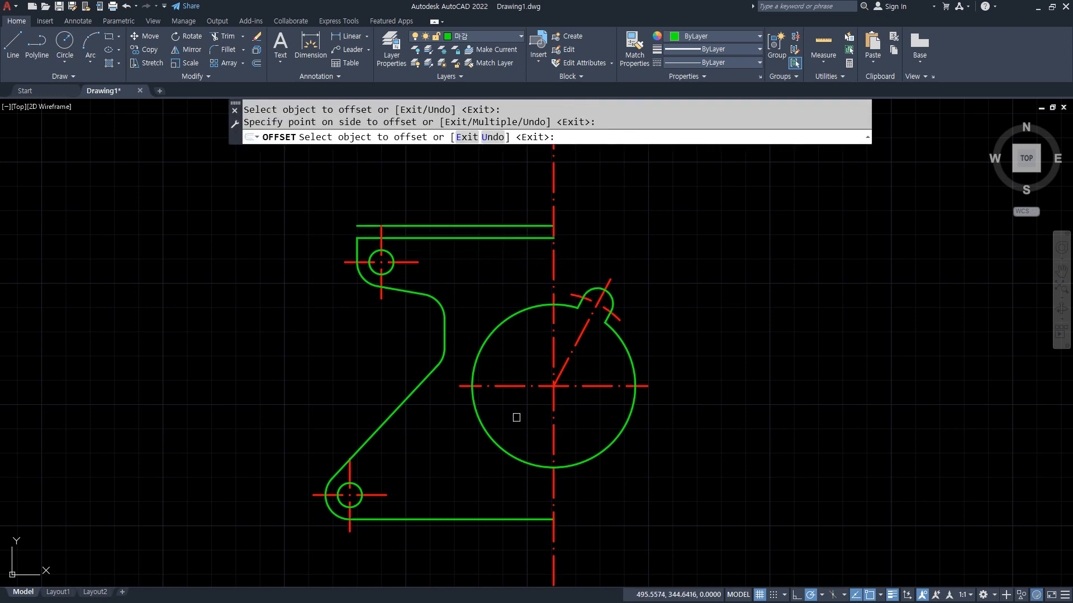
{"action": "left_click", "coordinate": [518, 521]}
{"action": "left_click", "coordinate": [511, 545]}
{"action": "key", "text": "Escape"}
Trim both ends of the main vertical centerline back to the offset lines above and below the plate.
{"action": "type", "text": "tr"}
{"action": "key", "text": "Return"}
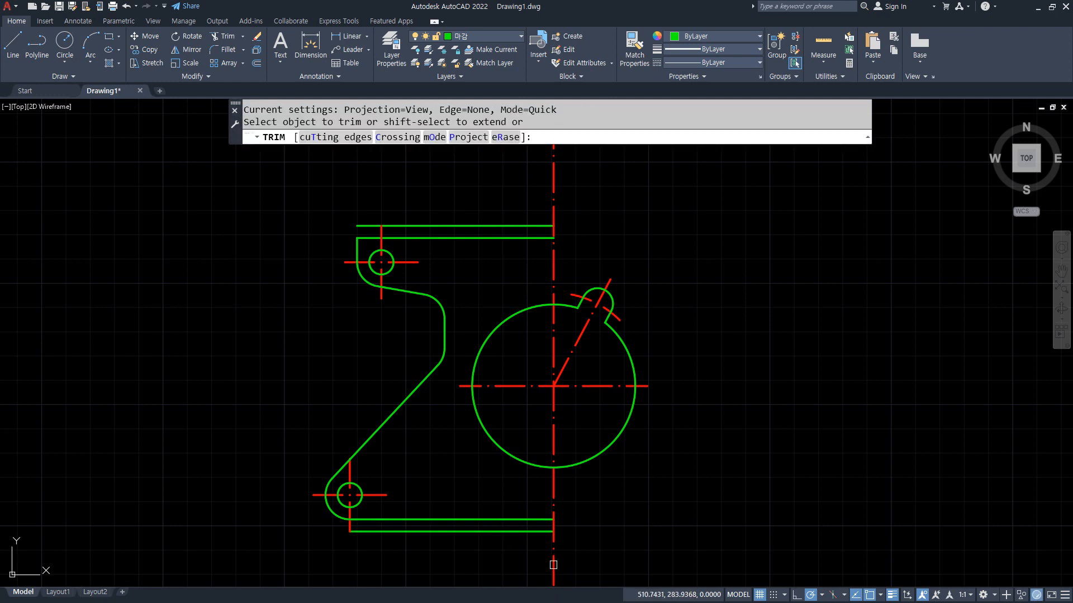
{"action": "left_click", "coordinate": [553, 565]}
{"action": "left_click", "coordinate": [551, 185]}
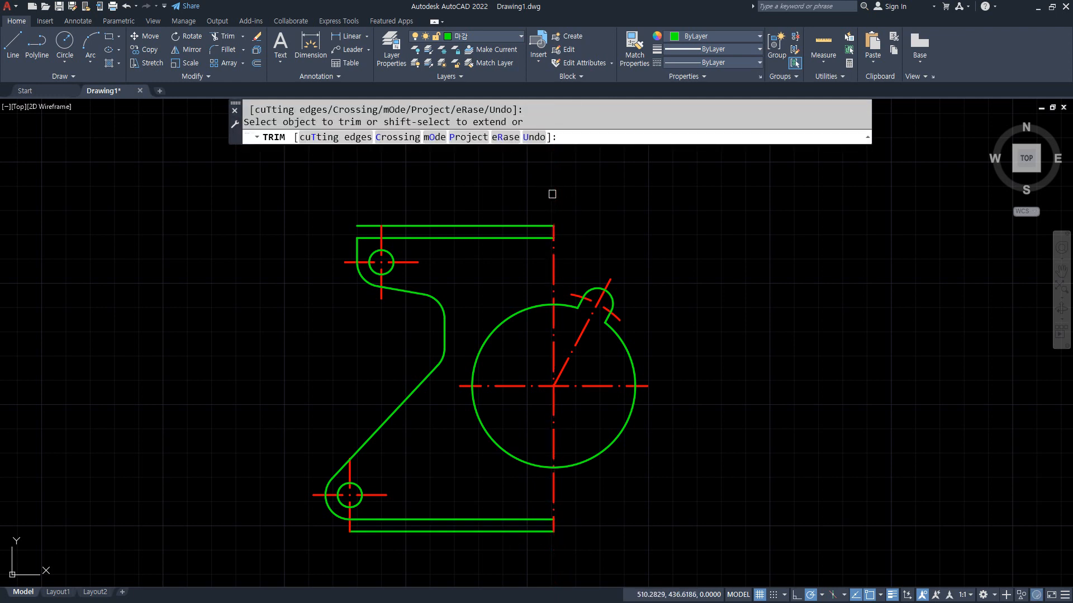
{"action": "key", "text": "Escape"}
Erase the two helper lines offset beyond the plate's top and bottom edges.
{"action": "left_click", "coordinate": [526, 225]}
{"action": "left_click", "coordinate": [511, 531]}
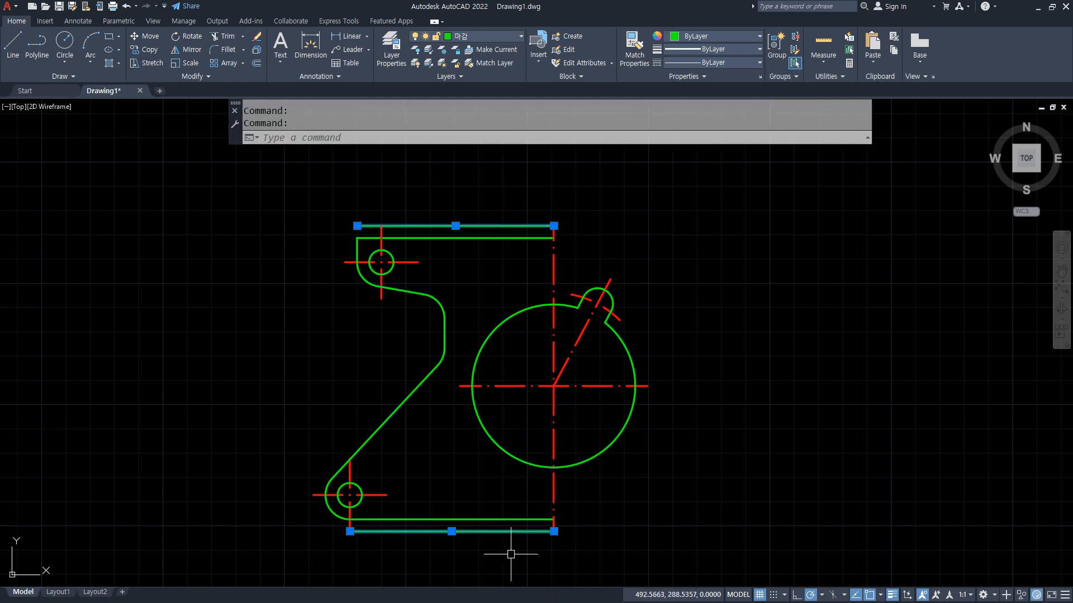
{"action": "type", "text": "e"}
{"action": "key", "text": "Return"}
Offset the plate's bottom edge upward by 4 for the notch.
{"action": "scroll", "coordinate": [579, 544], "scroll_direction": "up", "scroll_amount": 4}
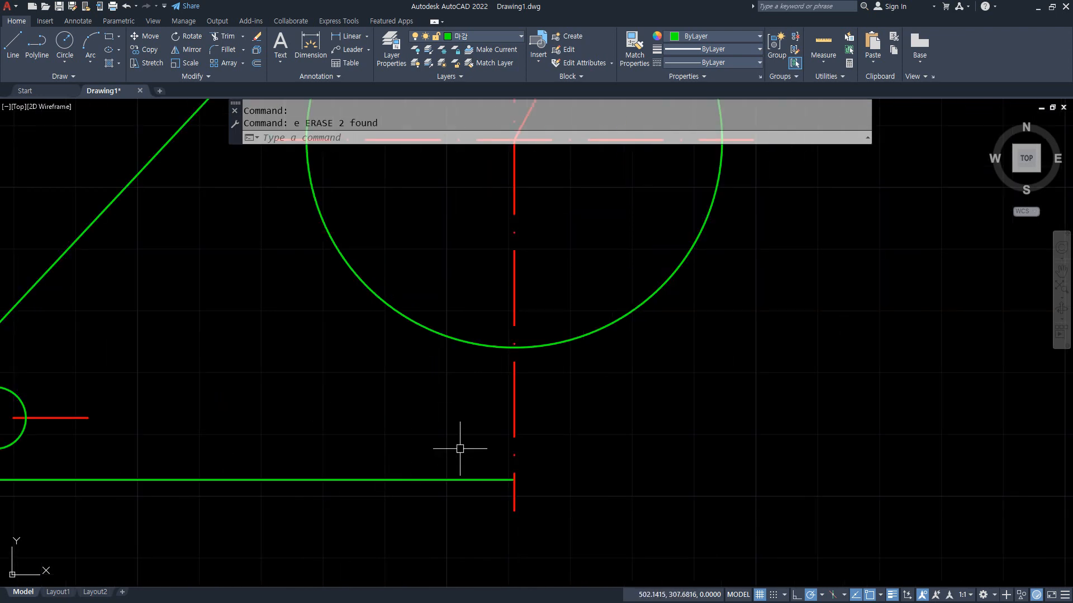
{"action": "type", "text": "o"}
{"action": "key", "text": "Return"}
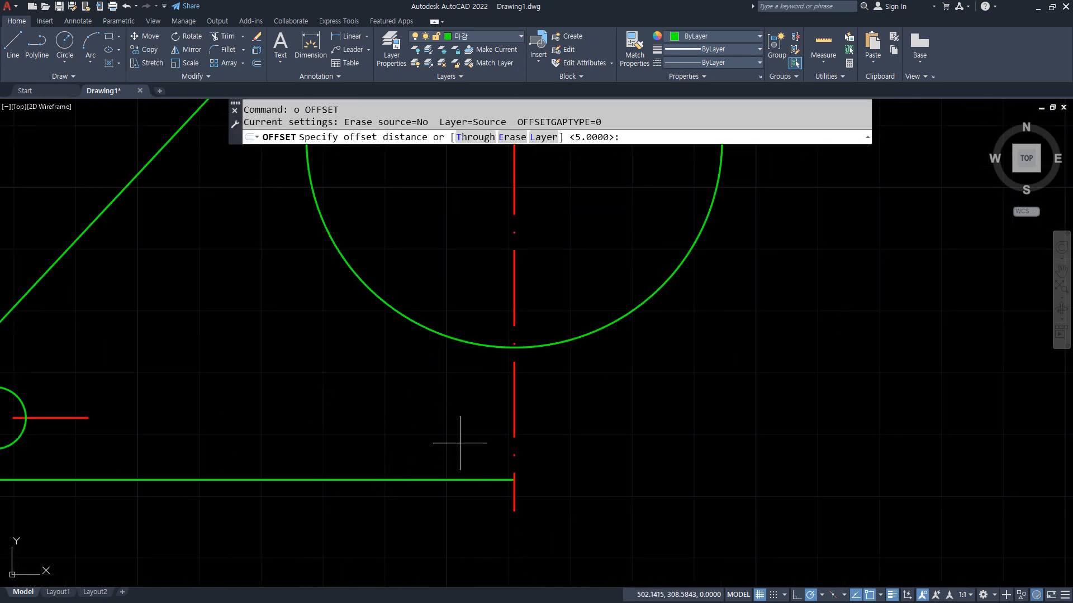
{"action": "type", "text": "4"}
{"action": "key", "text": "Return"}
{"action": "left_click", "coordinate": [426, 480]}
{"action": "left_click", "coordinate": [422, 452]}
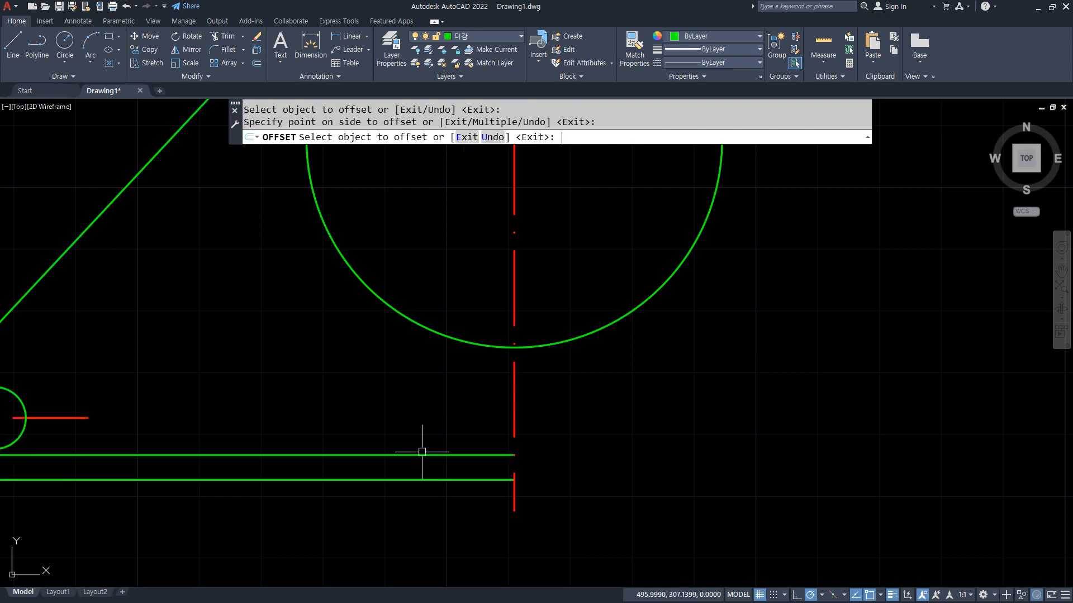
{"action": "key", "text": "Return"}
Offset the main vertical centerline 38 to the left for the notch's side.
{"action": "key", "text": "Return"}
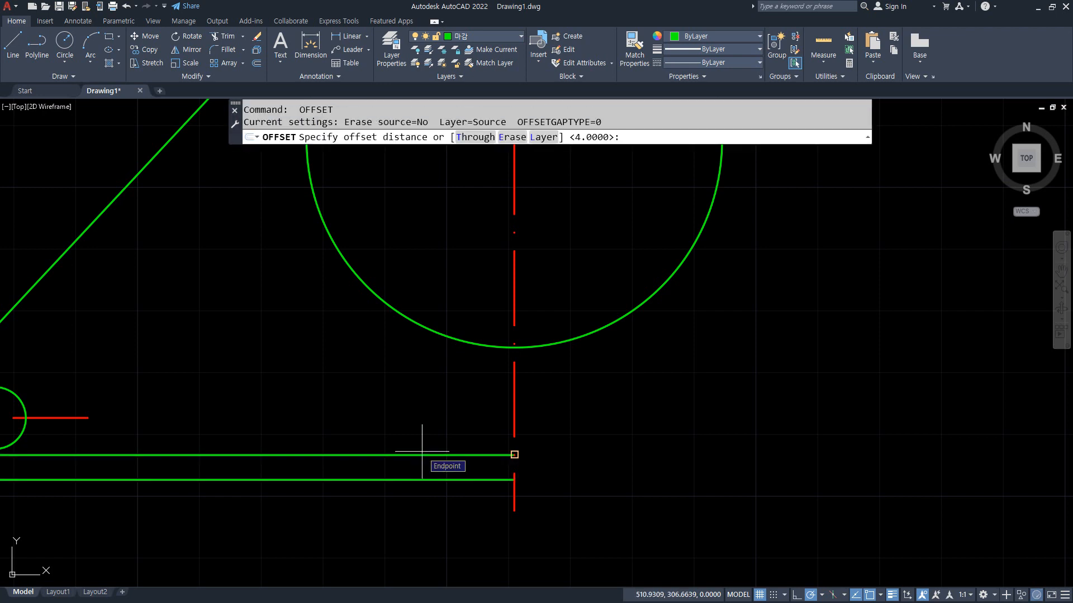
{"action": "type", "text": "38"}
{"action": "key", "text": "Return"}
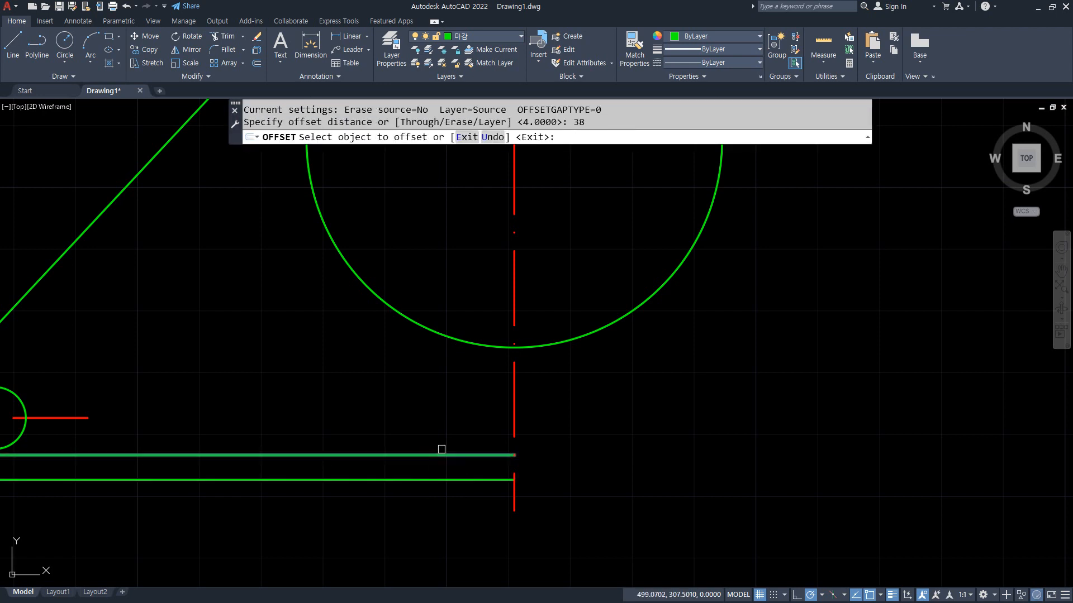
{"action": "left_click", "coordinate": [514, 401]}
{"action": "left_click", "coordinate": [395, 411]}
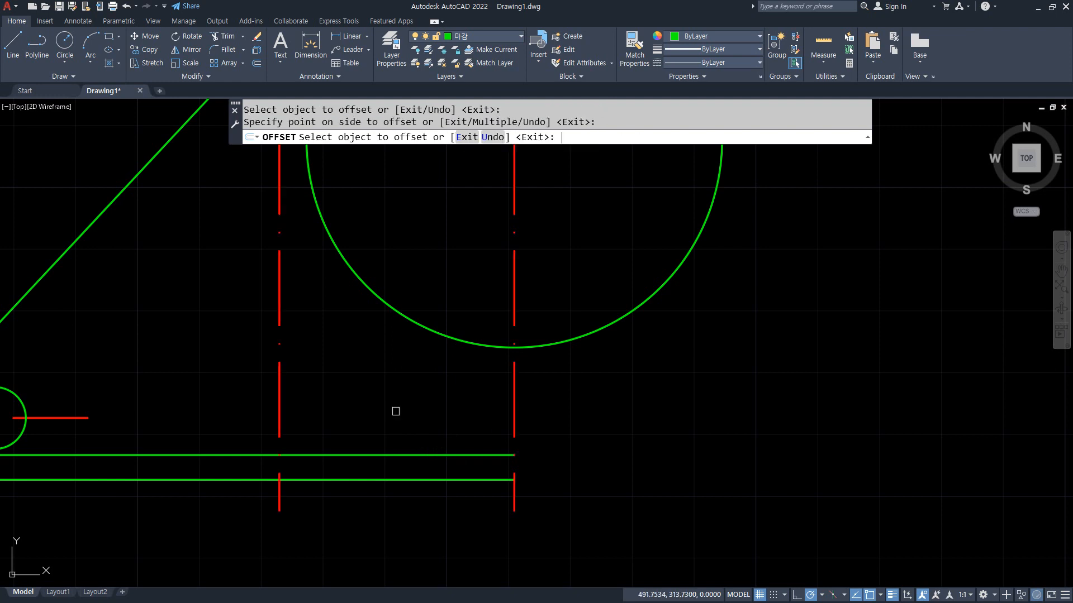
{"action": "key", "text": "Return"}
Match the notch's vertical line properties to those of the green horizontal outline.
{"action": "type", "text": "ma"}
{"action": "key", "text": "Return"}
{"action": "left_click", "coordinate": [305, 453]}
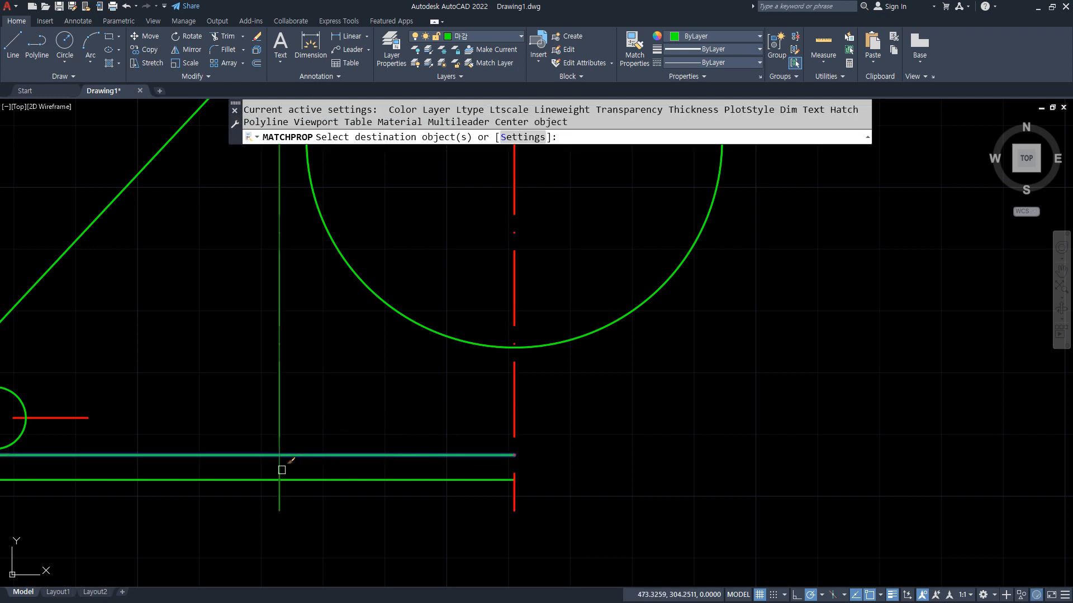
{"action": "left_click", "coordinate": [280, 467]}
{"action": "key", "text": "Return"}
Fillet the notch's upper corner with radius 2.4 between its horizontal edge and vertical line.
{"action": "type", "text": "f"}
{"action": "key", "text": "Return"}
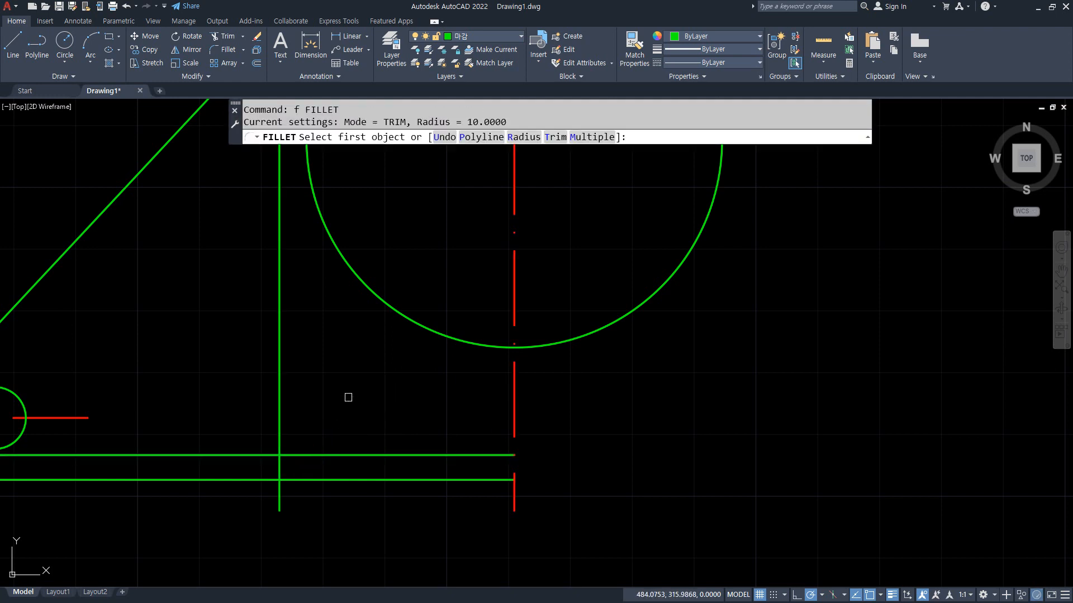
{"action": "type", "text": "r"}
{"action": "key", "text": "Return"}
{"action": "type", "text": "2"}
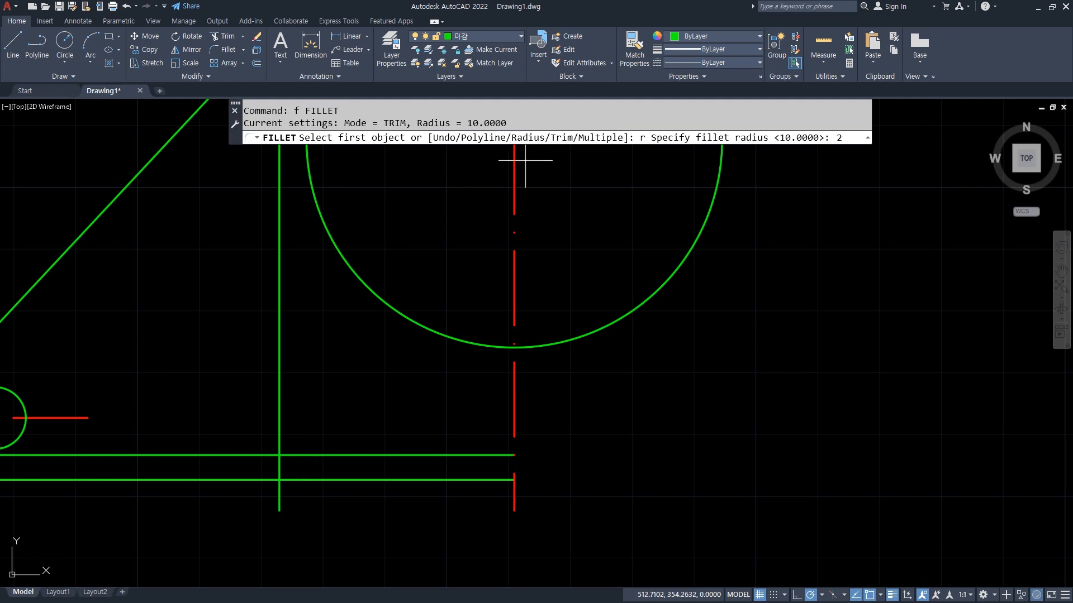
{"action": "type", "text": ".4"}
{"action": "key", "text": "Return"}
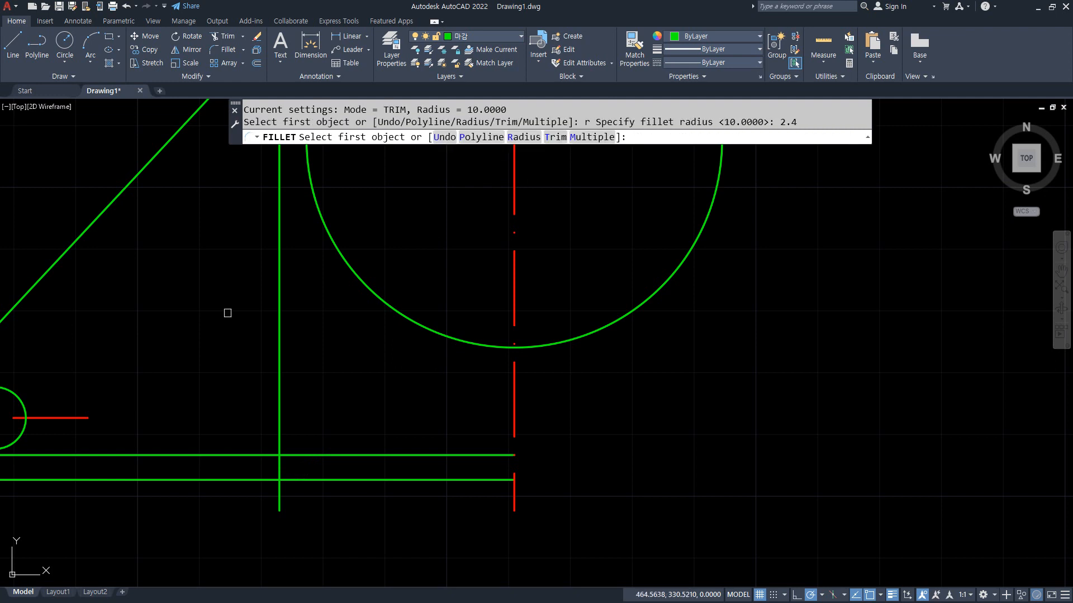
{"action": "left_click", "coordinate": [308, 458]}
{"action": "left_click", "coordinate": [279, 468]}
Fillet the notch's vertical line and the plate's bottom edge with radius 0 to form a sharp corner.
{"action": "type", "text": "f"}
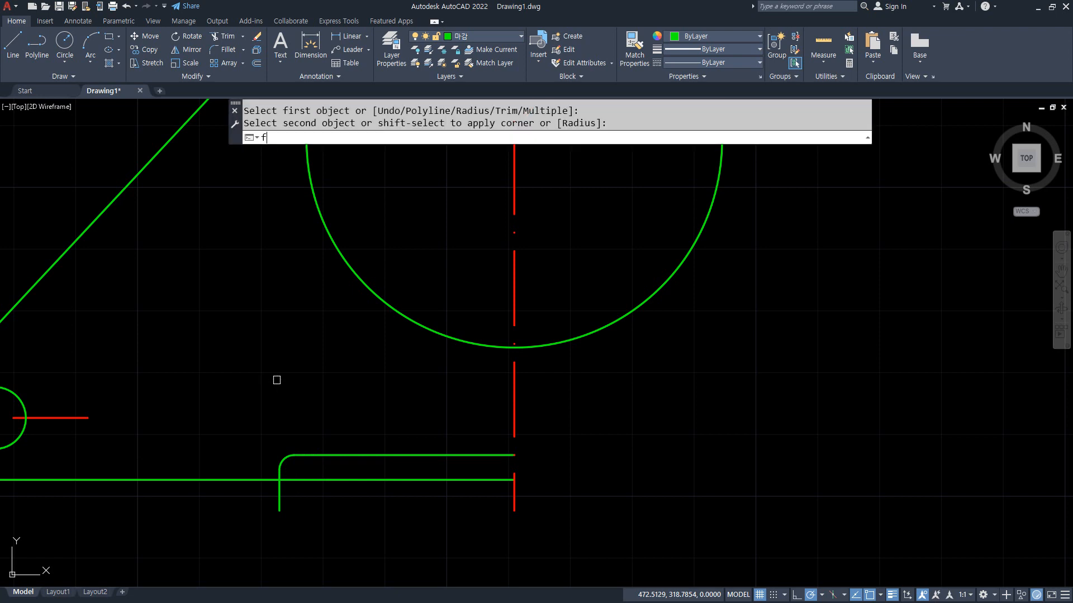
{"action": "key", "text": "Return"}
{"action": "type", "text": "r"}
{"action": "key", "text": "Return"}
{"action": "type", "text": "0"}
{"action": "key", "text": "Return"}
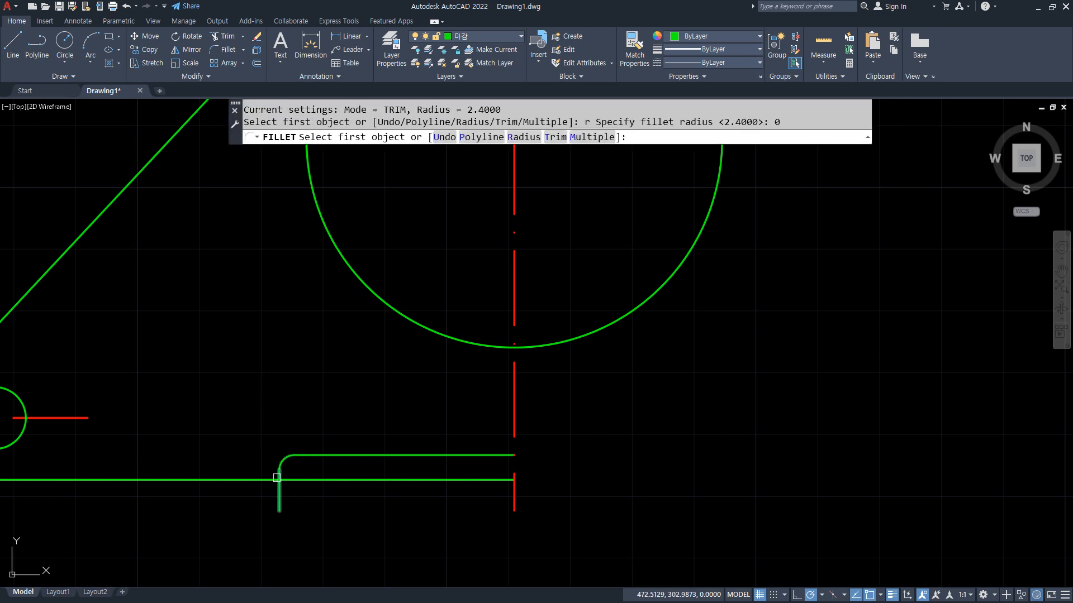
{"action": "left_click", "coordinate": [278, 475]}
{"action": "left_click", "coordinate": [279, 499]}
{"action": "scroll", "coordinate": [311, 438], "scroll_direction": "down", "scroll_amount": 3}
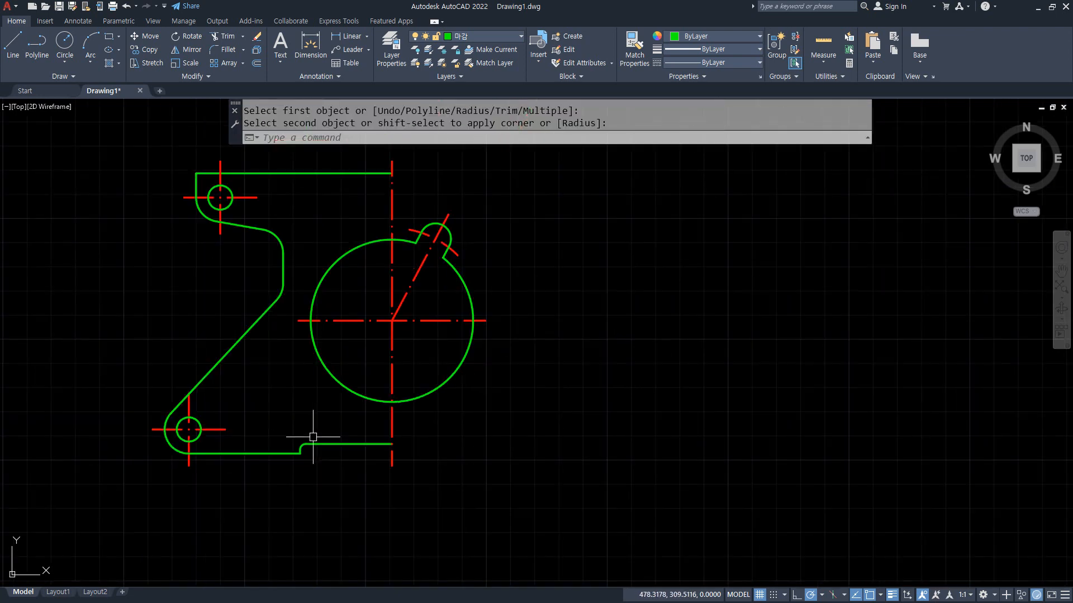
Mirror the plate's left outline, holes and hole centerlines across the main vertical centerline, keeping the source objects.
{"action": "middle_click_drag", "start_coordinate": [289, 393], "coordinate": [359, 419]}
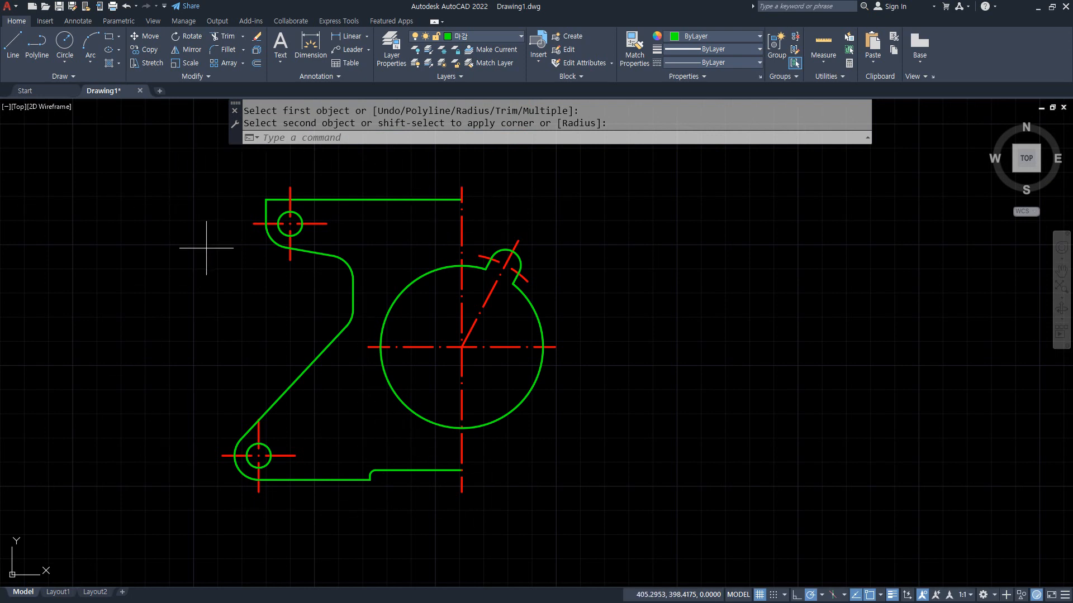
{"action": "left_click", "coordinate": [147, 231]}
{"action": "type", "text": "mi"}
{"action": "key", "text": "Return"}
{"action": "left_click", "coordinate": [212, 171]}
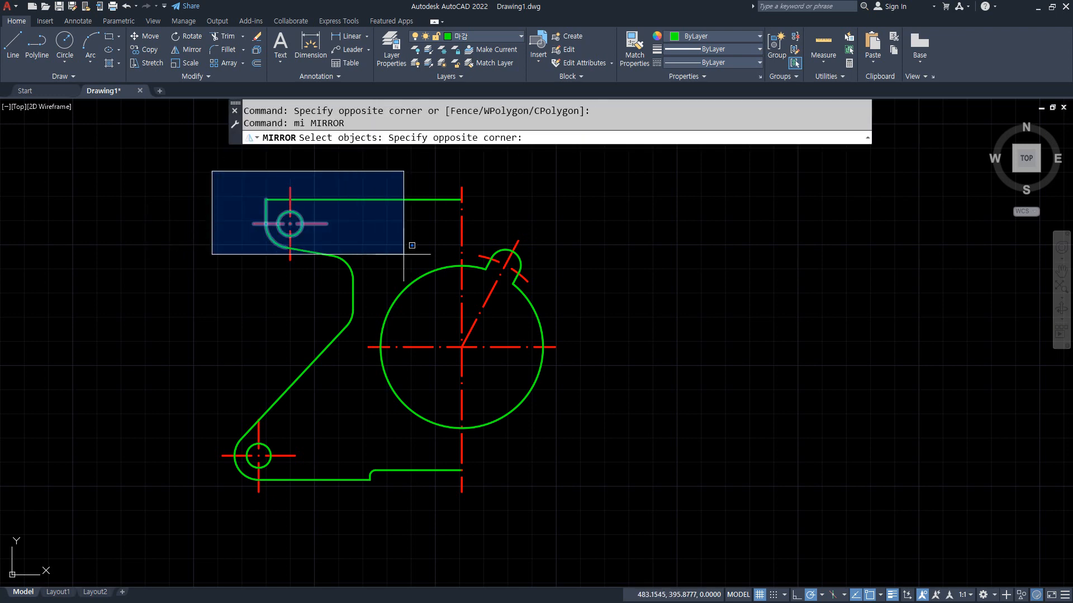
{"action": "left_click", "coordinate": [469, 280]}
{"action": "left_click", "coordinate": [111, 183]}
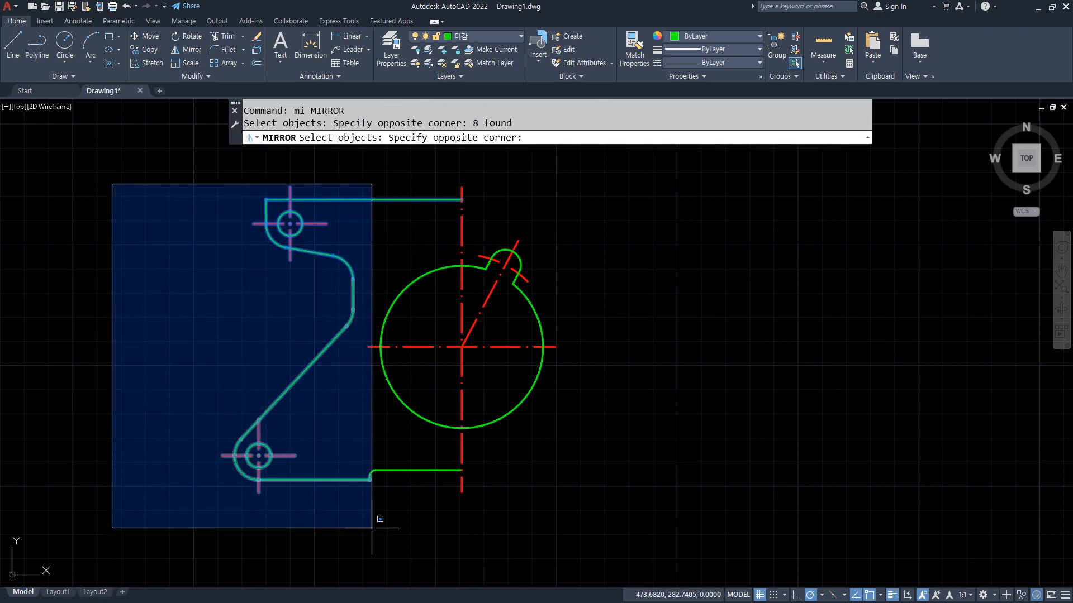
{"action": "left_click", "coordinate": [407, 563]}
{"action": "left_click", "coordinate": [155, 412]}
{"action": "left_click", "coordinate": [548, 583]}
{"action": "key", "text": "Return"}
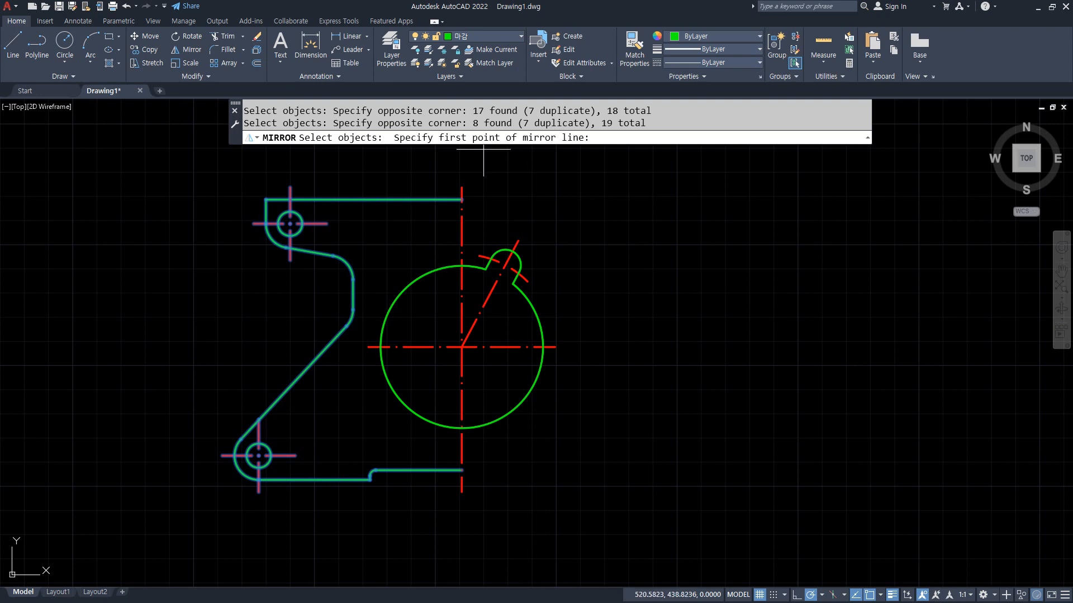
{"action": "left_click", "coordinate": [461, 199]}
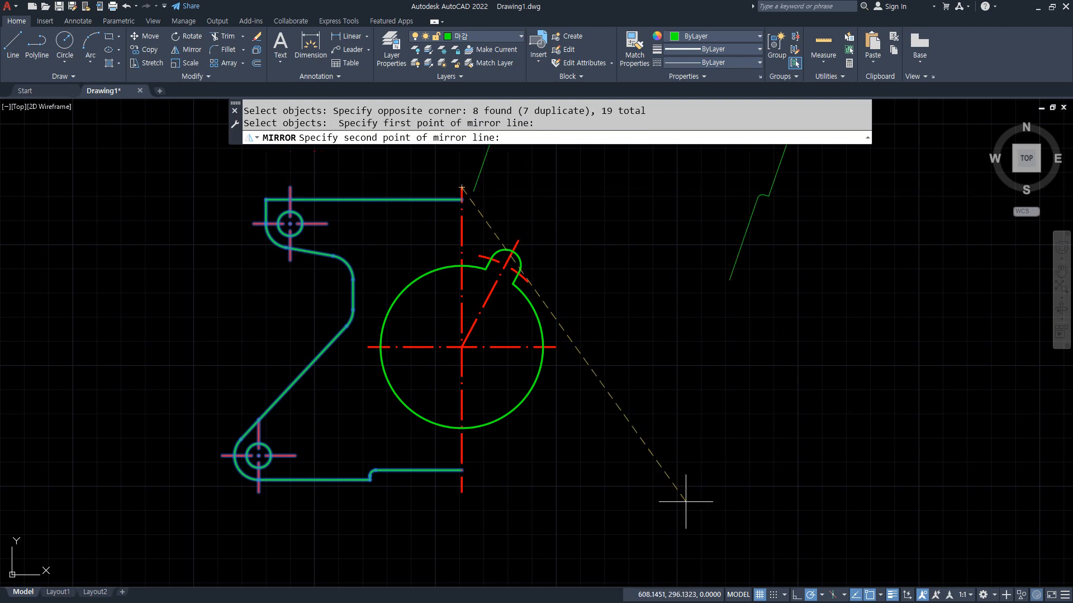
{"action": "left_click", "coordinate": [462, 491]}
{"action": "key", "text": "Return"}
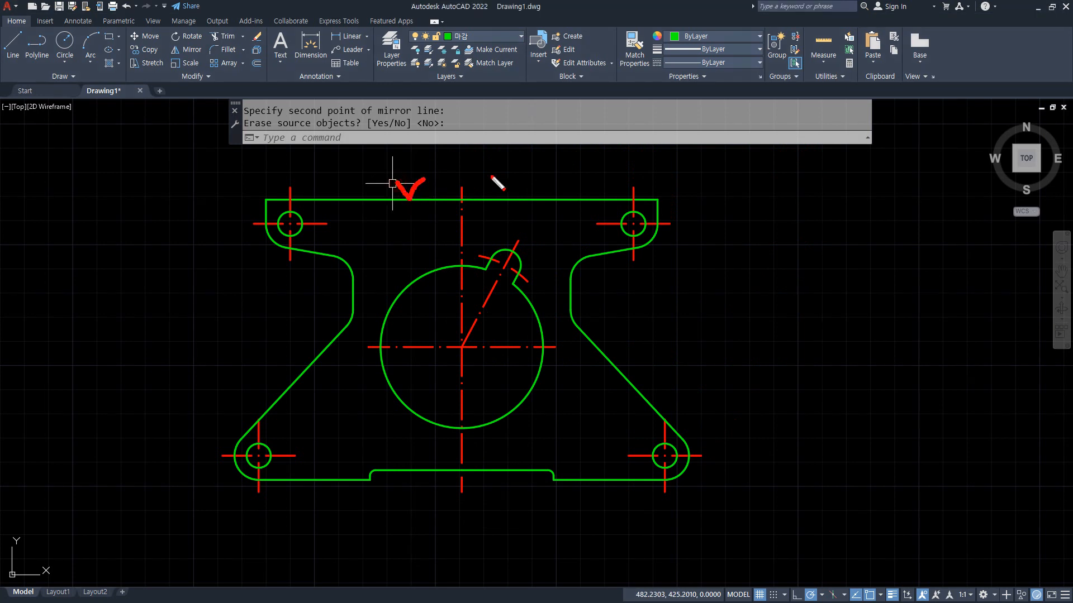
Join the two halves of the plate's top edge into one line.
{"action": "type", "text": "j"}
{"action": "key", "text": "Return"}
{"action": "left_click", "coordinate": [502, 197]}
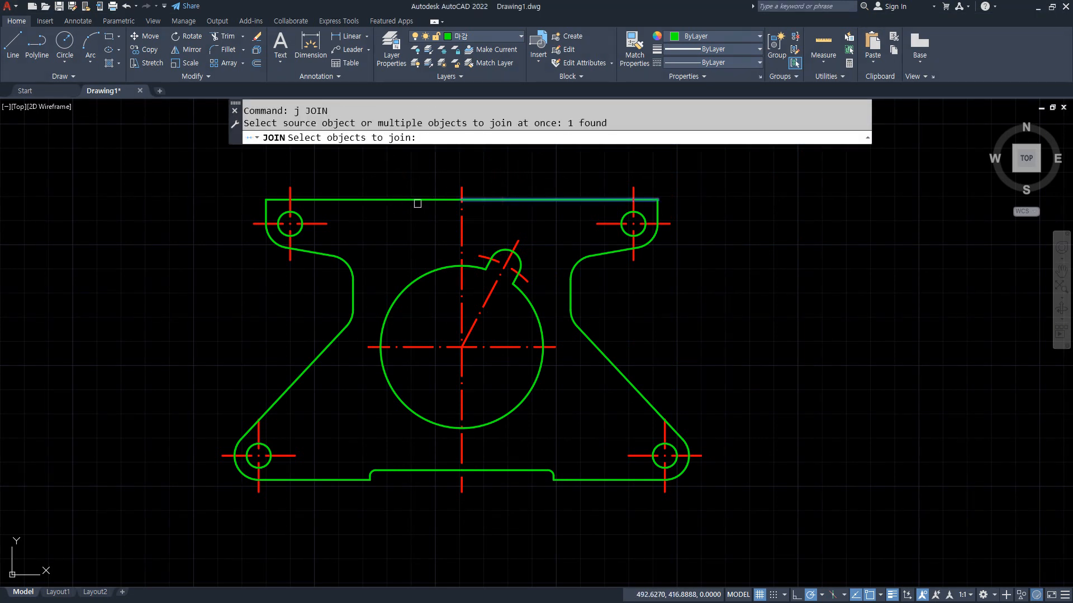
{"action": "left_click", "coordinate": [417, 200]}
{"action": "key", "text": "Return"}
Join the two halves of the bottom notch's horizontal edge into one line.
{"action": "key", "text": "Return"}
{"action": "left_click", "coordinate": [498, 470]}
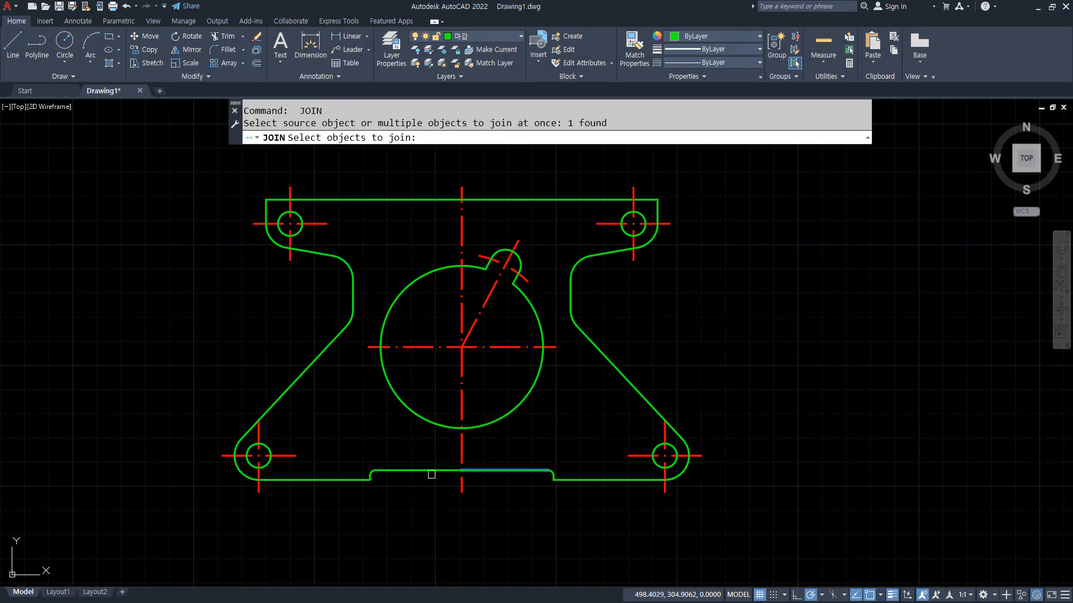
{"action": "left_click", "coordinate": [427, 470]}
{"action": "key", "text": "Return"}
{"action": "left_click", "coordinate": [426, 470]}
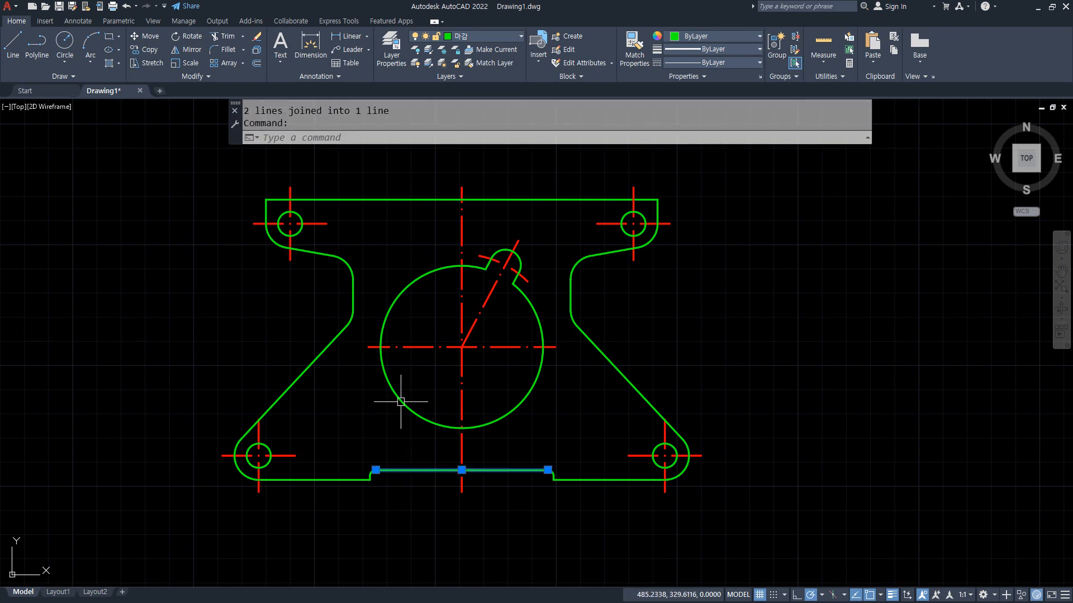
{"action": "left_click", "coordinate": [391, 199]}
{"action": "key", "text": "Escape"}
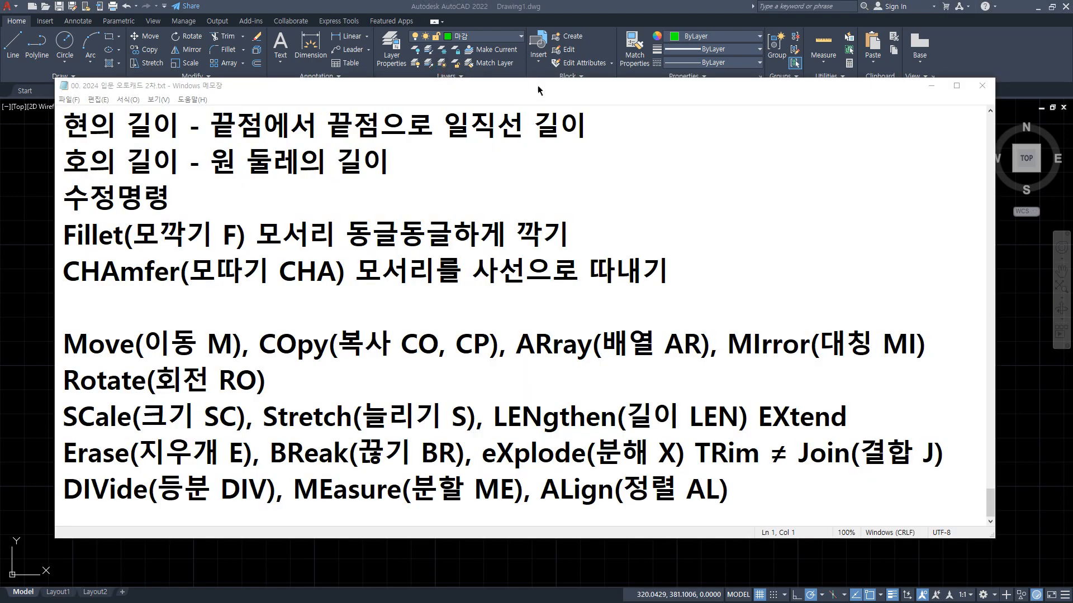
Erase the whole plate drawing and zoom to show the full drawing area.
{"action": "left_click", "coordinate": [549, 96]}
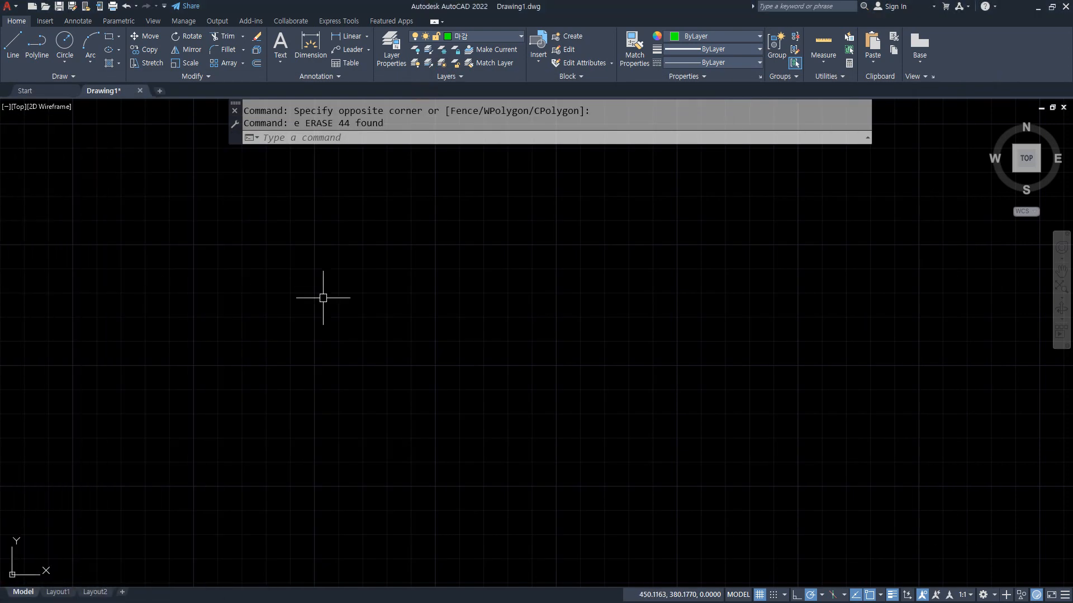
{"action": "type", "text": "z"}
{"action": "key", "text": "Return"}
{"action": "type", "text": "a"}
{"action": "key", "text": "Return"}
Draw a single diagonal line rising to the right, adjusting the polar tracking setting before placing its endpoint.
{"action": "type", "text": "l"}
{"action": "key", "text": "Return"}
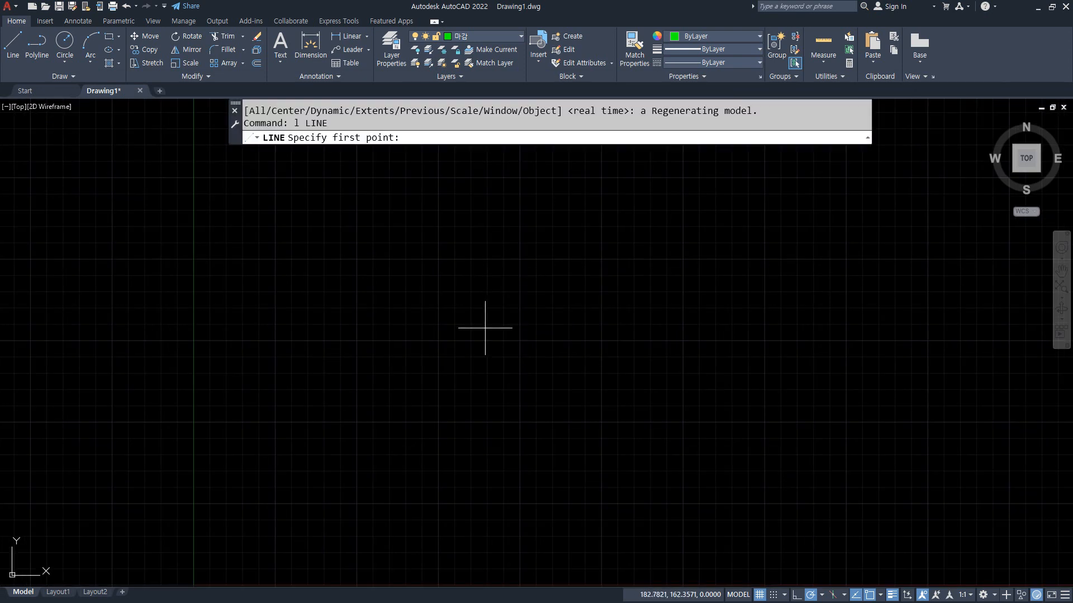
{"action": "left_click", "coordinate": [424, 412]}
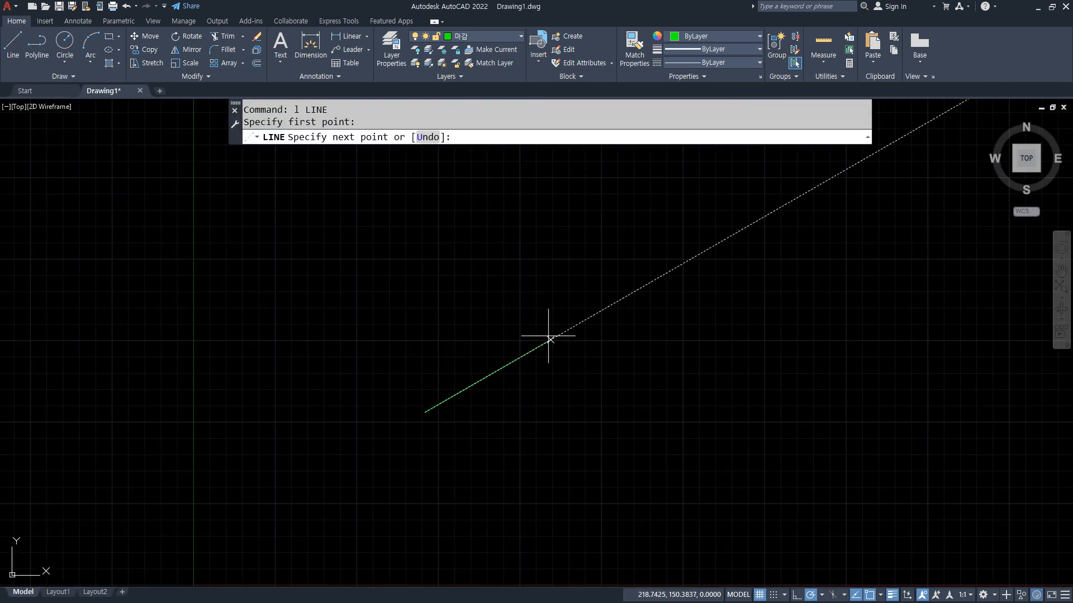
{"action": "left_click", "coordinate": [822, 595]}
{"action": "left_click", "coordinate": [824, 472]}
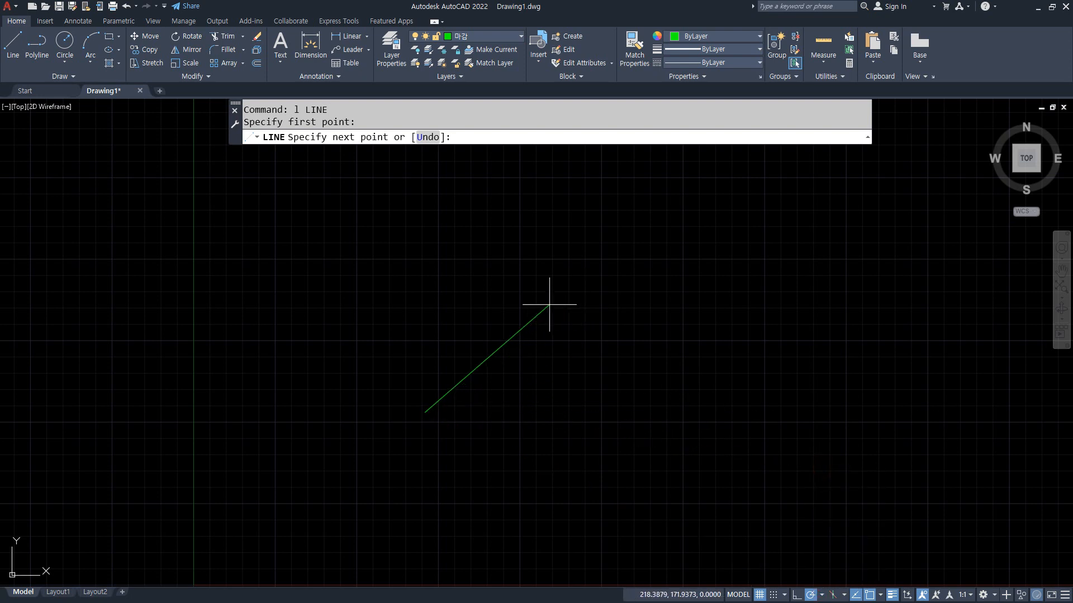
{"action": "left_click", "coordinate": [580, 287]}
{"action": "key", "text": "Return"}
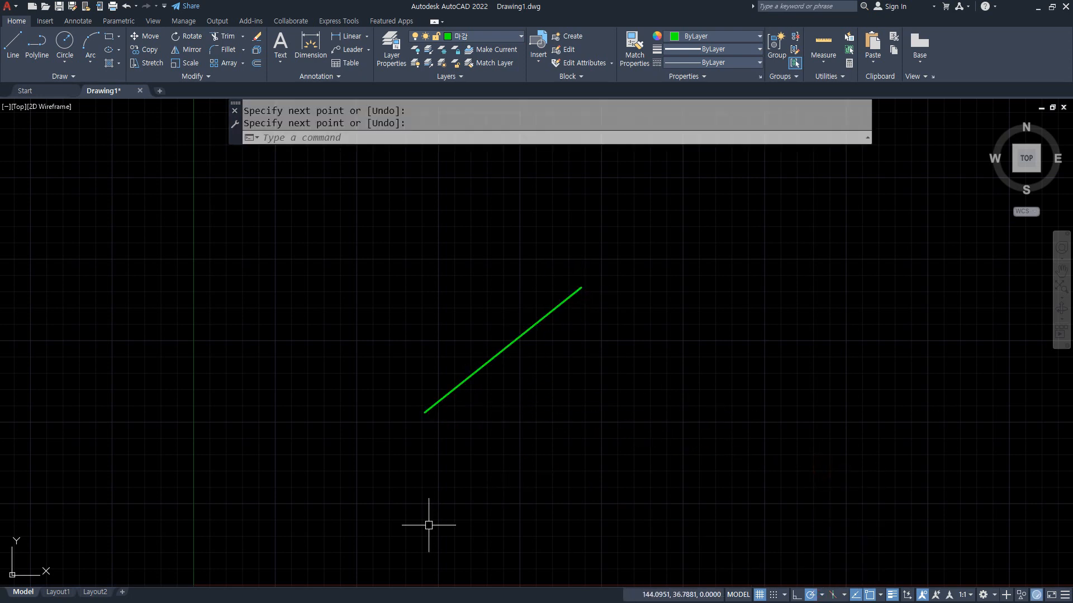
Rotate the diagonal line by 90 degrees about its lower-left endpoint.
{"action": "type", "text": "ro"}
{"action": "key", "text": "Return"}
{"action": "left_click", "coordinate": [455, 443]}
{"action": "left_click", "coordinate": [390, 363]}
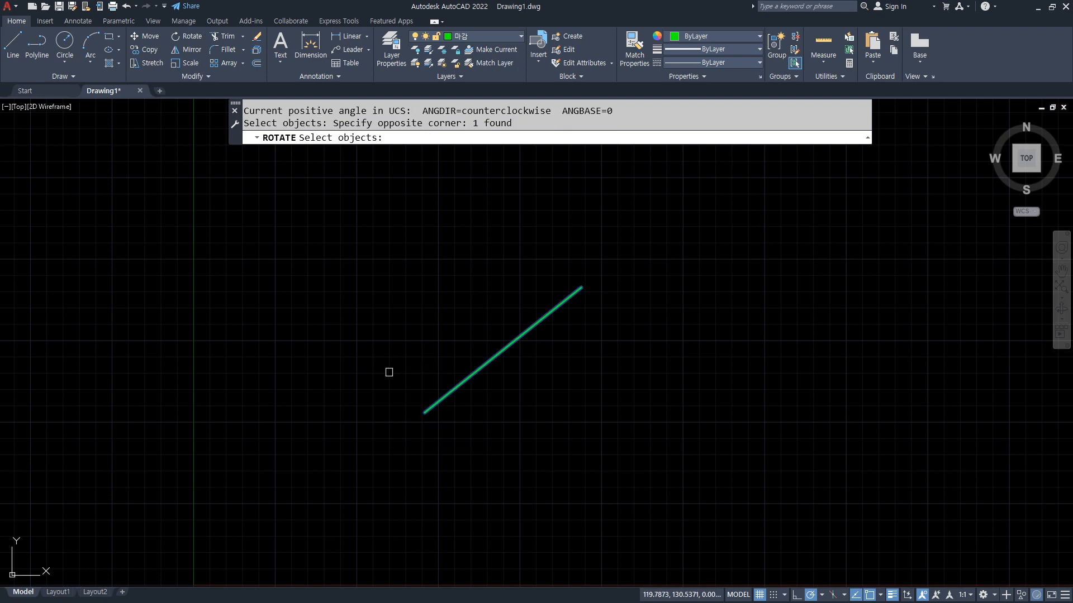
{"action": "key", "text": "Return"}
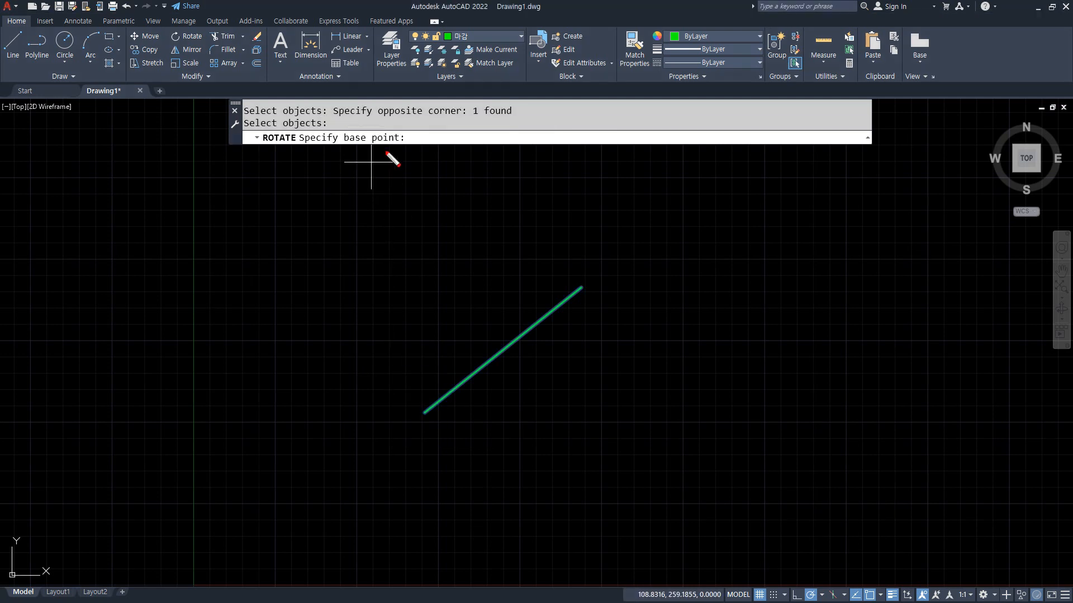
{"action": "mouse_move", "coordinate": [386, 149]}
{"action": "left_mouse_down"}
{"action": "mouse_move", "coordinate": [372, 113]}
{"action": "mouse_move", "coordinate": [399, 164]}
{"action": "left_mouse_up"}
{"action": "left_click", "coordinate": [425, 412]}
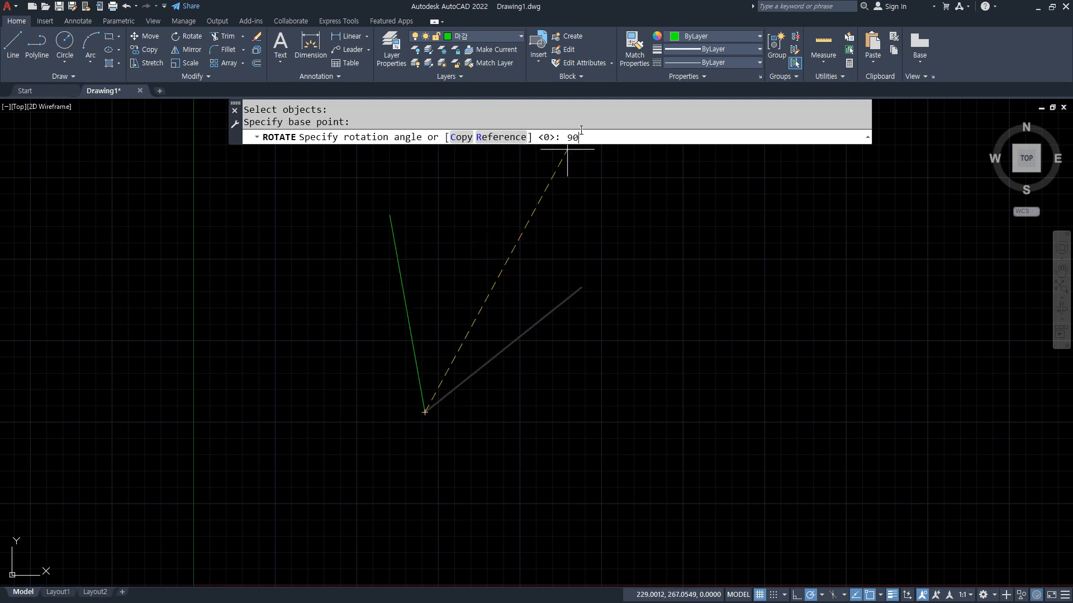
{"action": "type", "text": "90"}
{"action": "key", "text": "Return"}
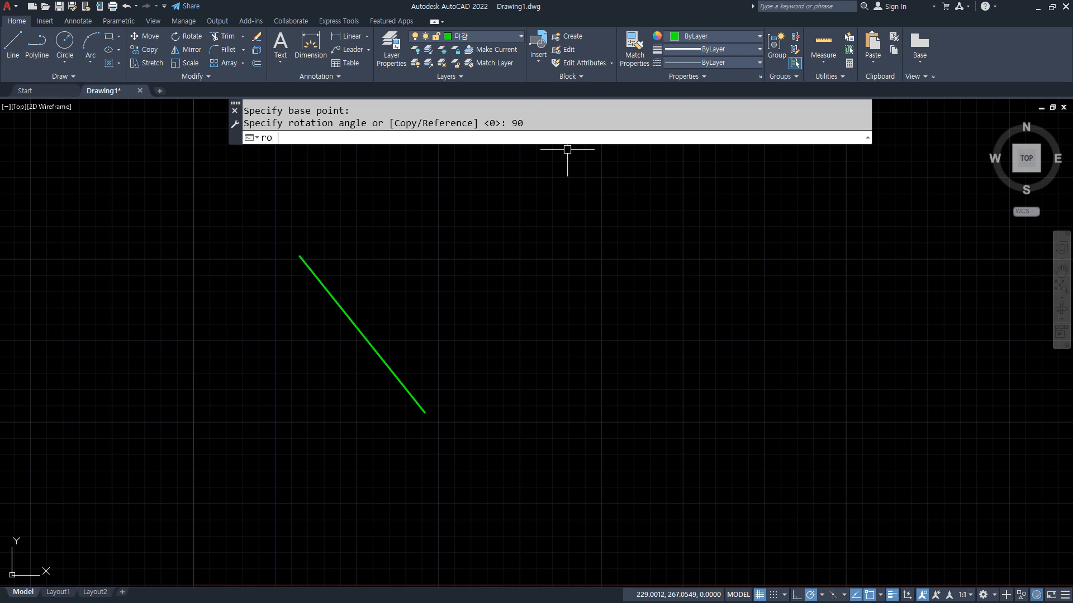
Rotate the line by 90 degrees about its upper-left endpoint.
{"action": "type", "text": "ro"}
{"action": "key", "text": "Return"}
{"action": "left_click", "coordinate": [418, 237]}
{"action": "left_click", "coordinate": [251, 411]}
{"action": "key", "text": "Return"}
{"action": "left_click", "coordinate": [300, 257]}
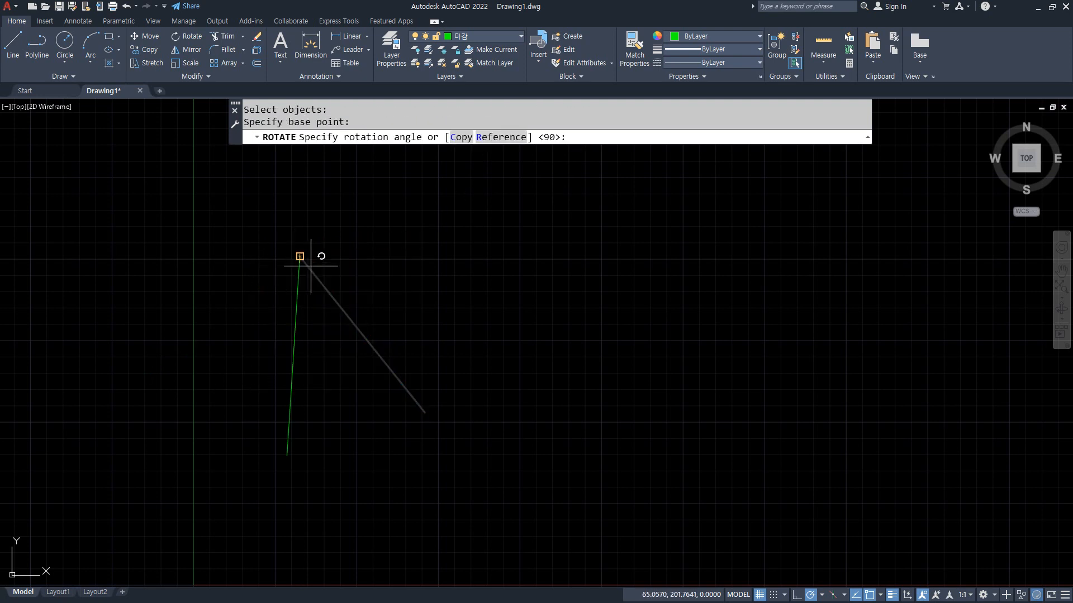
{"action": "type", "text": "90"}
{"action": "key", "text": "Return"}
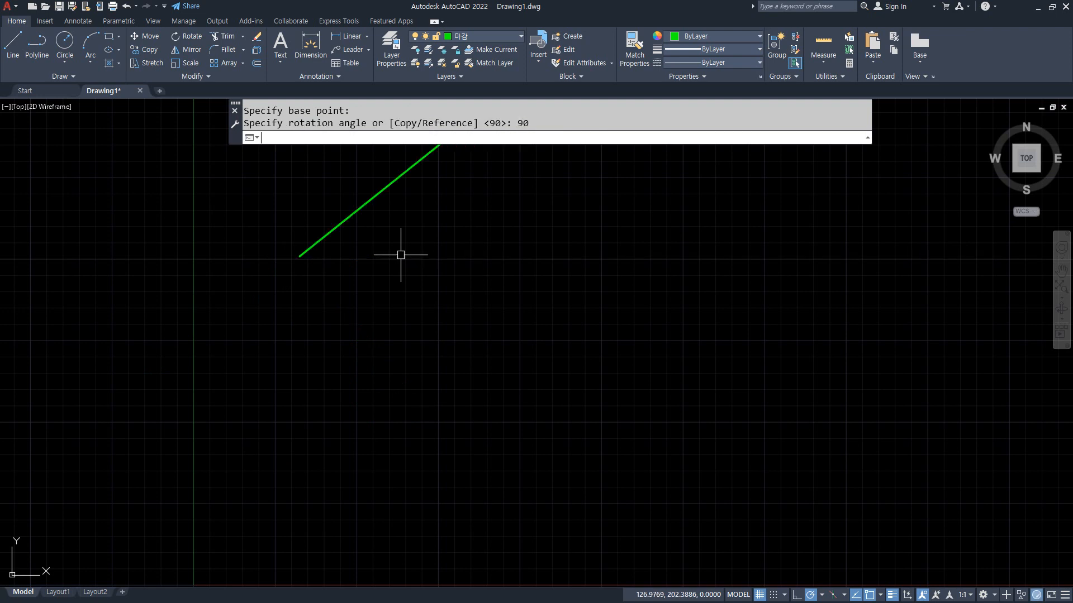
{"action": "middle_click_drag", "start_coordinate": [377, 243], "coordinate": [406, 362]}
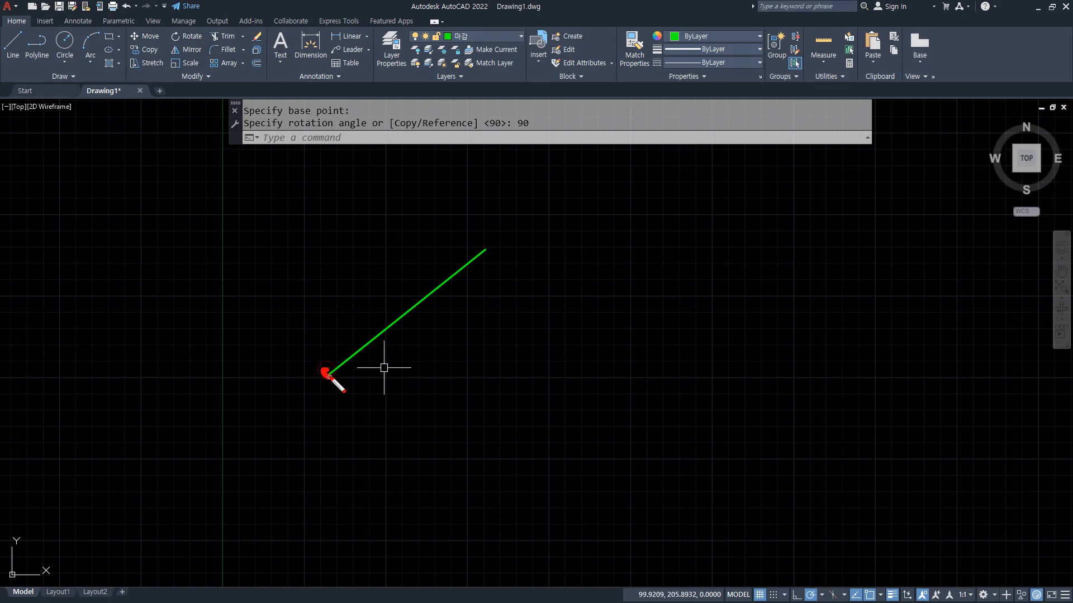
{"action": "mouse_move", "coordinate": [395, 379]}
{"action": "left_mouse_down"}
{"action": "mouse_move", "coordinate": [359, 263]}
{"action": "mouse_move", "coordinate": [338, 266]}
{"action": "left_mouse_up"}
{"action": "left_click_drag", "start_coordinate": [330, 275], "coordinate": [353, 259]}
{"action": "left_click_drag", "start_coordinate": [483, 246], "coordinate": [476, 258]}
{"action": "mouse_move", "coordinate": [414, 249]}
{"action": "left_mouse_down"}
{"action": "mouse_move", "coordinate": [534, 281]}
{"action": "mouse_move", "coordinate": [532, 317]}
{"action": "left_mouse_up"}
Rotate the line by 90 degrees about its upper-right endpoint.
{"action": "type", "text": "ro"}
{"action": "key", "text": "Return"}
{"action": "left_click", "coordinate": [390, 326]}
{"action": "key", "text": "Return"}
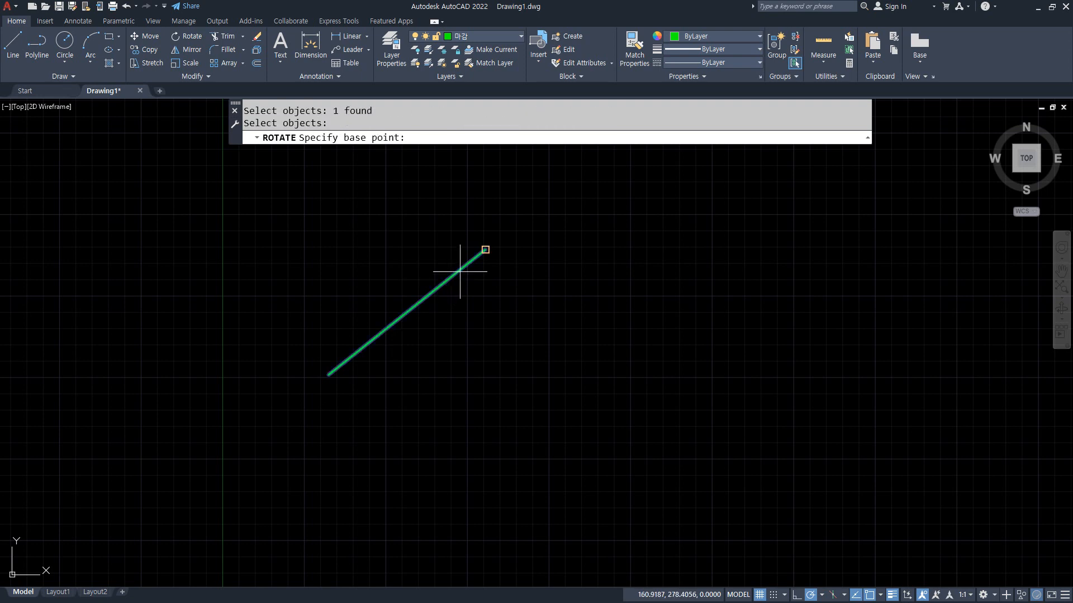
{"action": "left_click", "coordinate": [459, 272]}
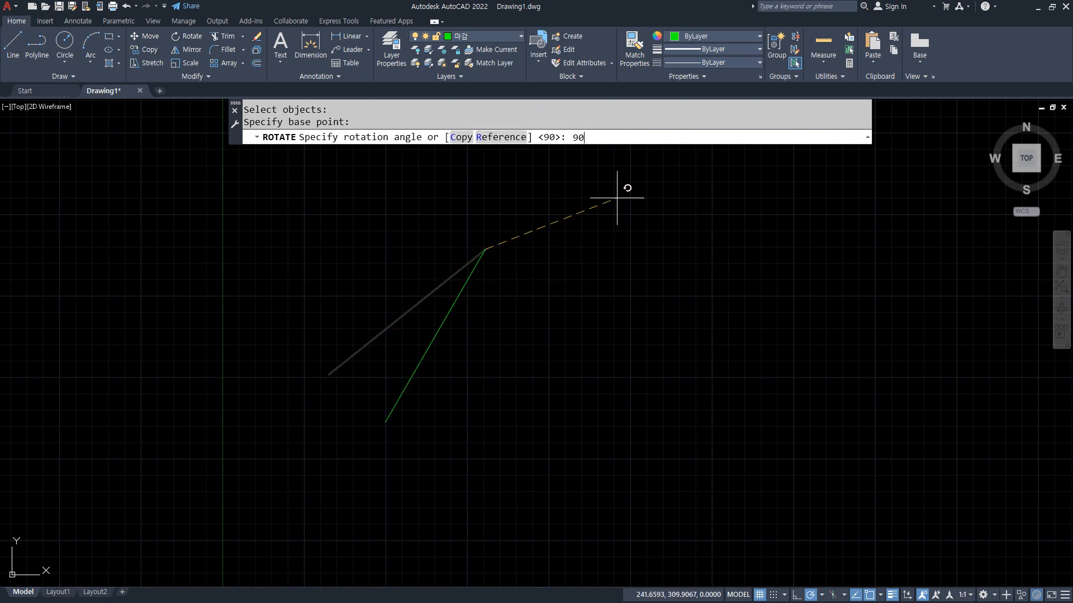
{"action": "key", "text": "Return"}
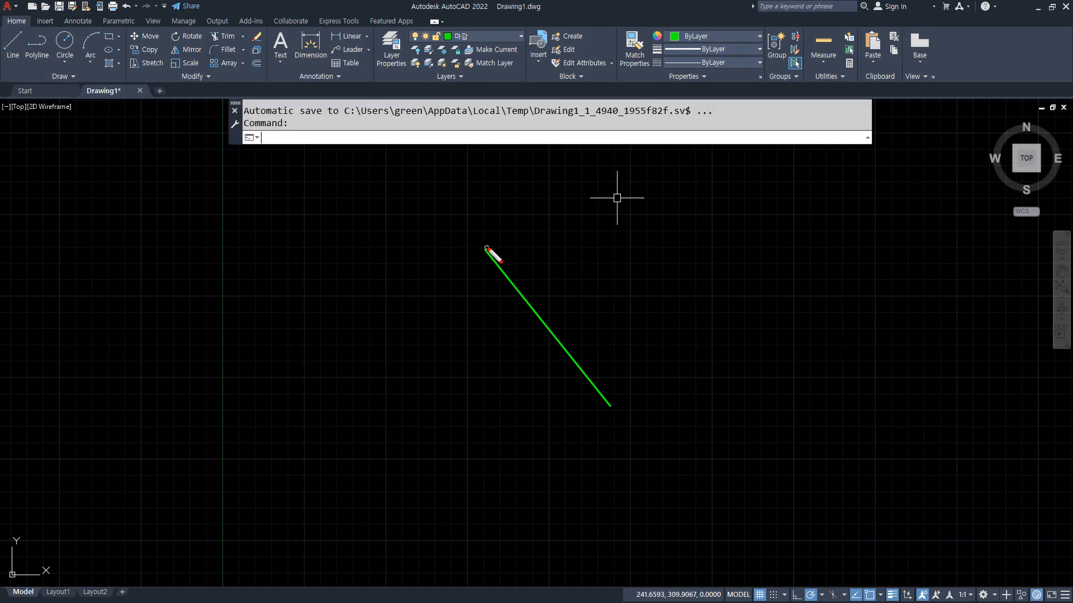
{"action": "left_click_drag", "start_coordinate": [489, 249], "coordinate": [479, 244]}
{"action": "mouse_move", "coordinate": [456, 175]}
{"action": "left_mouse_down"}
{"action": "mouse_move", "coordinate": [563, 263]}
{"action": "mouse_move", "coordinate": [542, 246]}
{"action": "mouse_move", "coordinate": [581, 246]}
{"action": "left_mouse_up"}
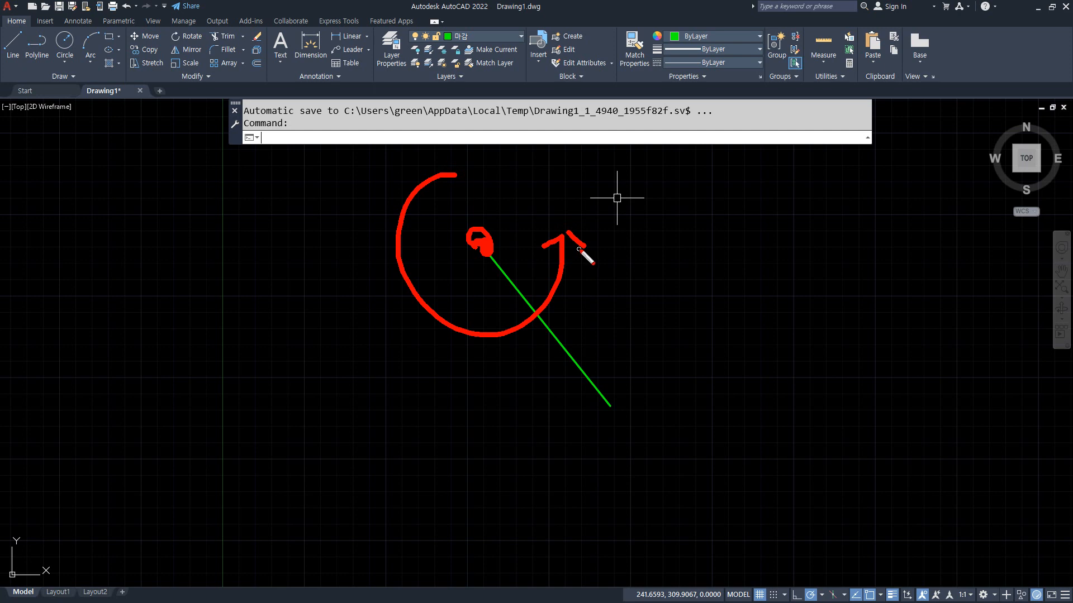
{"action": "left_click_drag", "start_coordinate": [624, 205], "coordinate": [662, 208]}
{"action": "left_click_drag", "start_coordinate": [651, 189], "coordinate": [652, 243]}
{"action": "mouse_move", "coordinate": [539, 363]}
{"action": "left_mouse_down"}
{"action": "mouse_move", "coordinate": [371, 347]}
{"action": "mouse_move", "coordinate": [364, 335]}
{"action": "mouse_move", "coordinate": [396, 326]}
{"action": "left_mouse_up"}
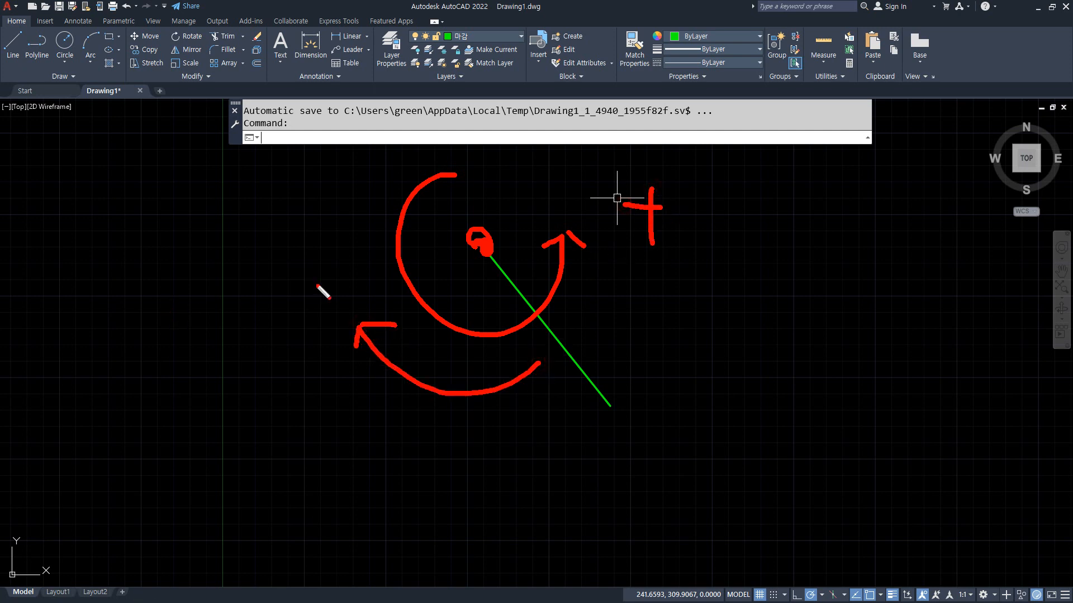
{"action": "left_click_drag", "start_coordinate": [336, 281], "coordinate": [304, 281]}
{"action": "key", "text": "Escape"}
Rotate the line by -90 degrees about its upper-left endpoint.
{"action": "type", "text": "ro"}
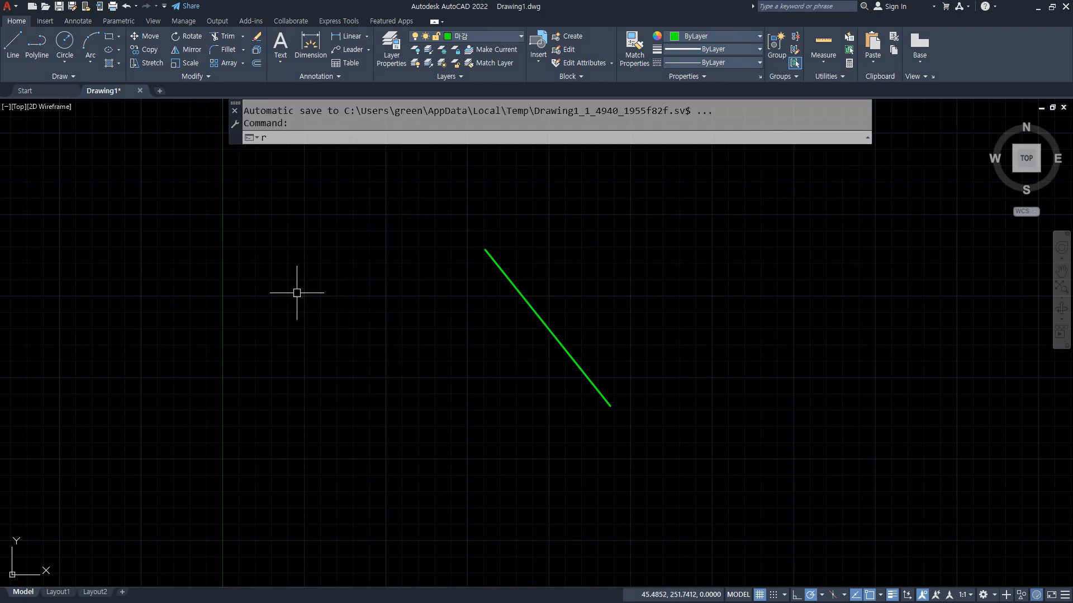
{"action": "key", "text": "Return"}
{"action": "left_click", "coordinate": [524, 236]}
{"action": "left_click", "coordinate": [453, 300]}
{"action": "key", "text": "Return"}
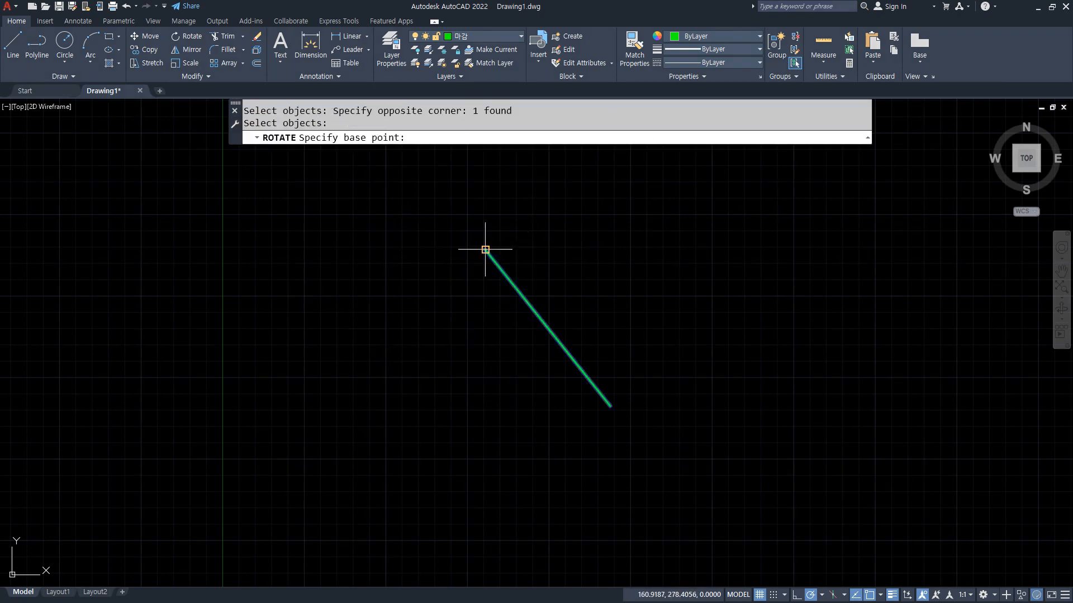
{"action": "left_click", "coordinate": [485, 249]}
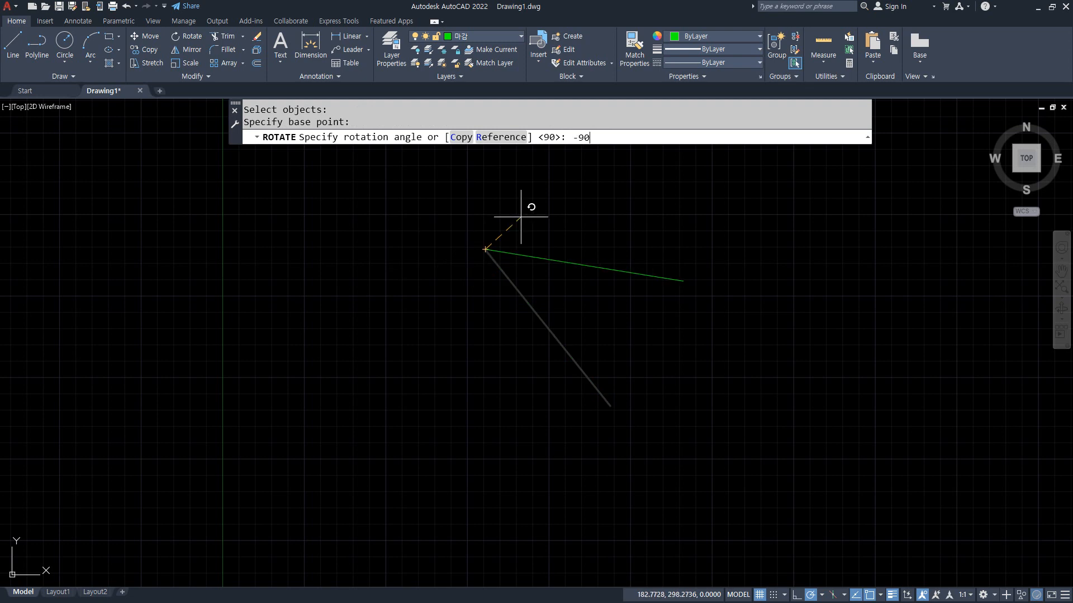
{"action": "key", "text": "Return"}
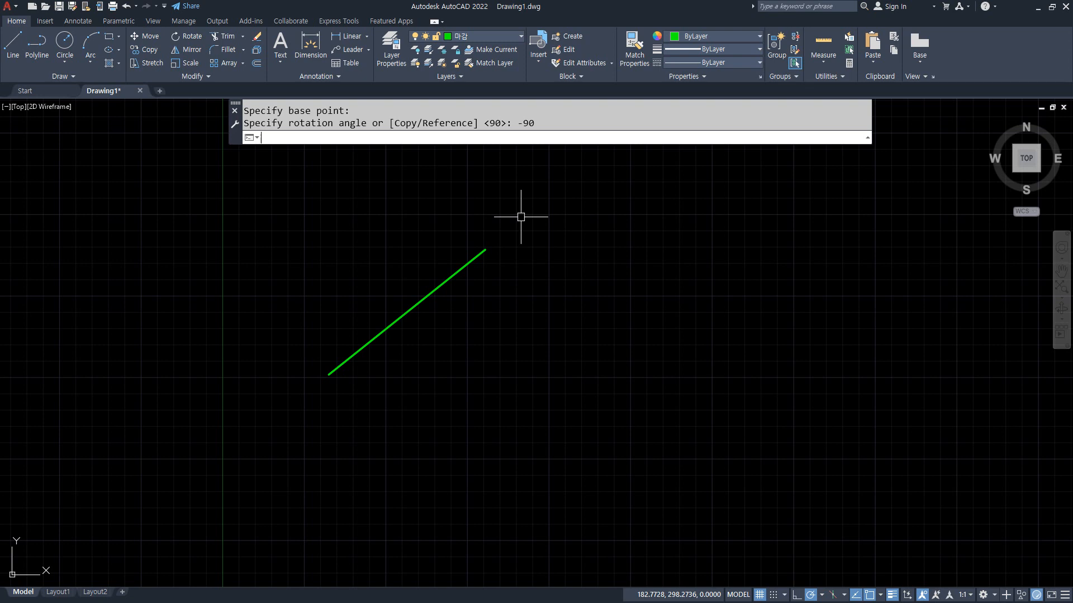
Rotate a copy of the line by 90 degrees about its upper-right endpoint, keeping the original.
{"action": "type", "text": "ro"}
{"action": "key", "text": "Return"}
{"action": "left_click", "coordinate": [441, 352]}
{"action": "left_click", "coordinate": [359, 263]}
{"action": "key", "text": "Return"}
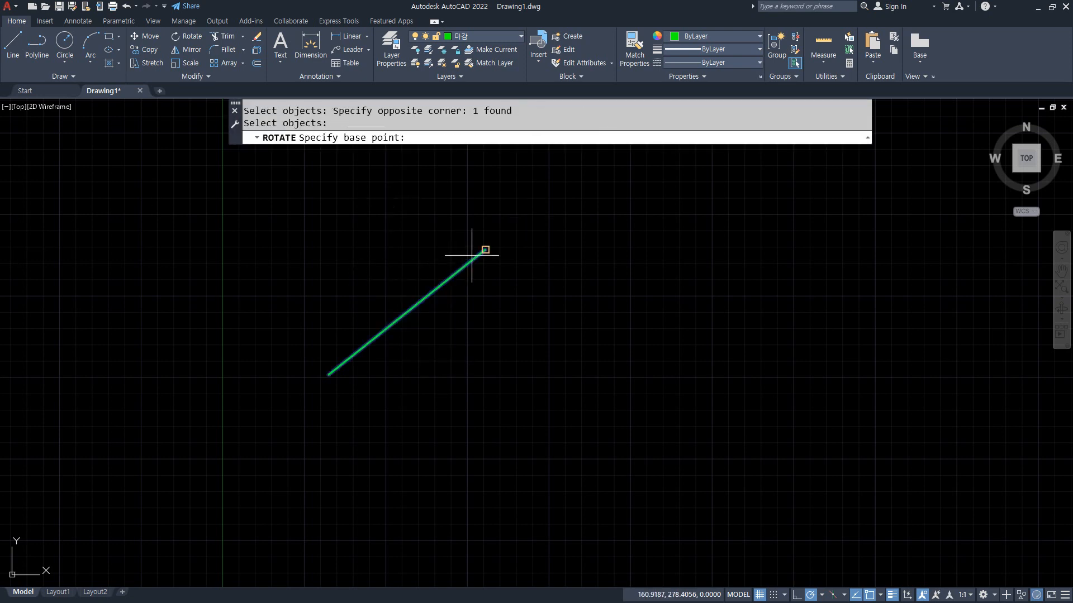
{"action": "left_click", "coordinate": [485, 250]}
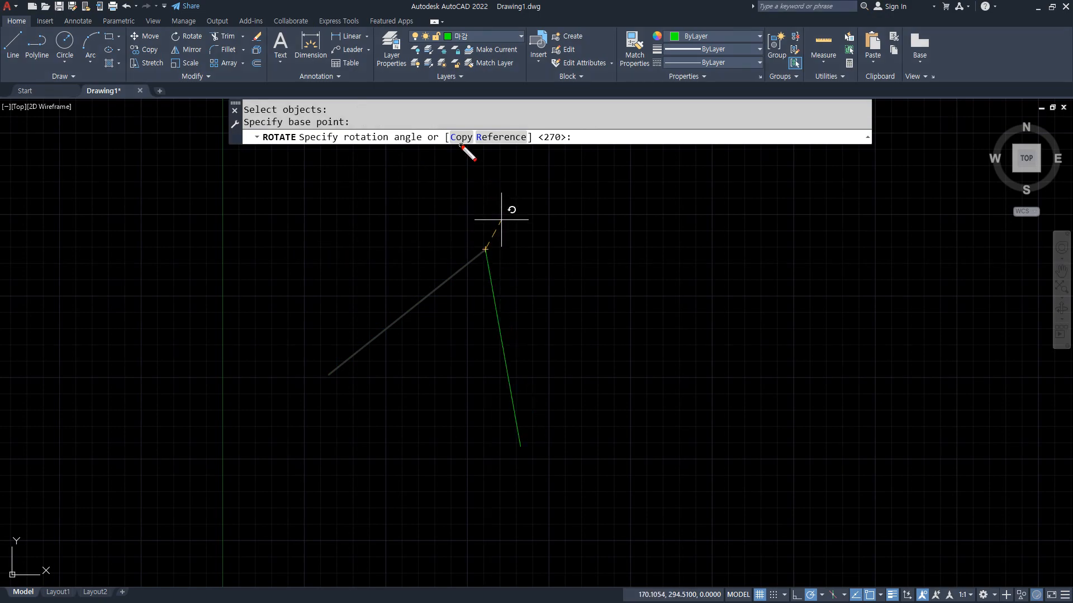
{"action": "mouse_move", "coordinate": [463, 150]}
{"action": "left_mouse_down"}
{"action": "mouse_move", "coordinate": [442, 136]}
{"action": "mouse_move", "coordinate": [473, 132]}
{"action": "mouse_move", "coordinate": [473, 158]}
{"action": "left_mouse_up"}
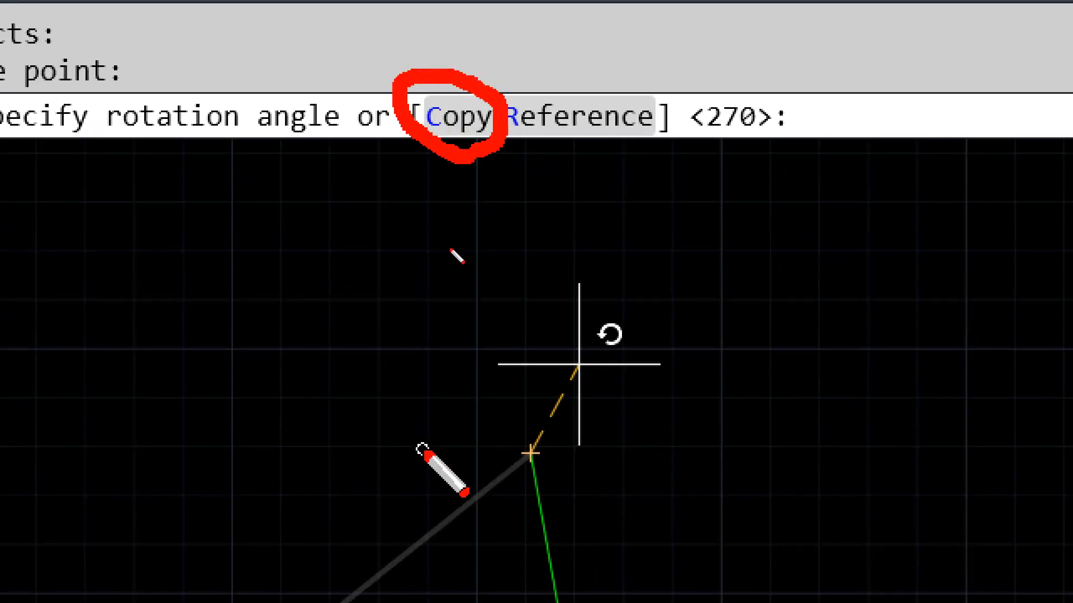
{"action": "key", "text": "Escape"}
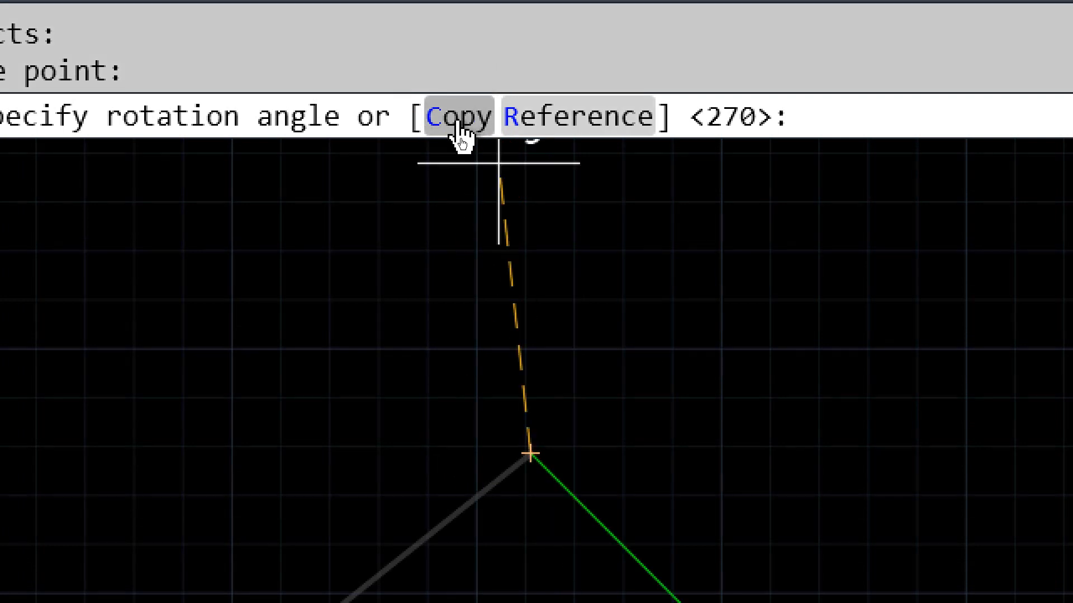
{"action": "left_click", "coordinate": [458, 122]}
{"action": "type", "text": "90"}
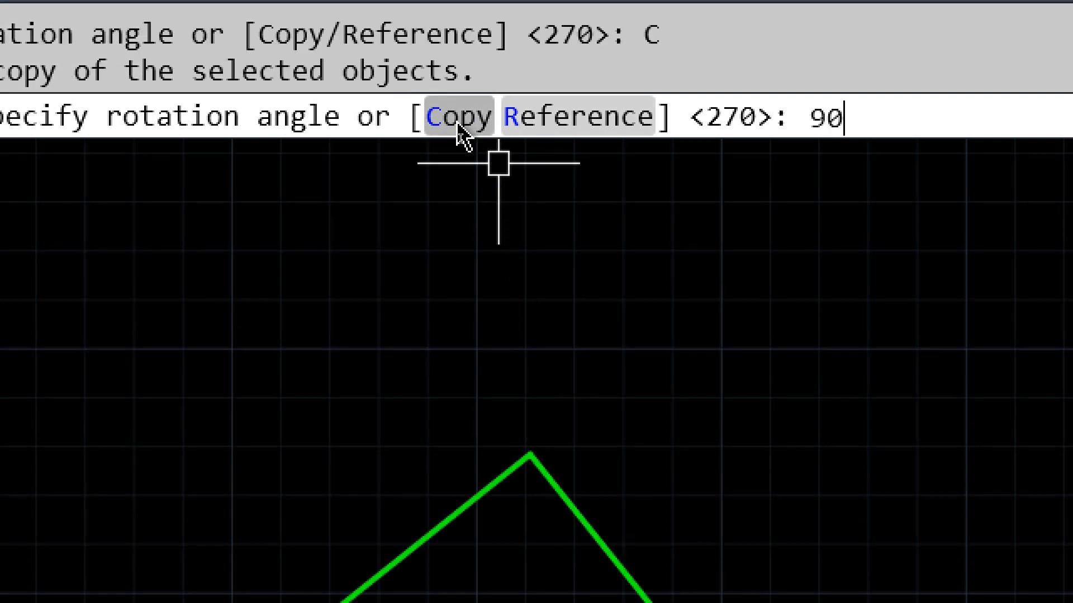
{"action": "key", "text": "Return"}
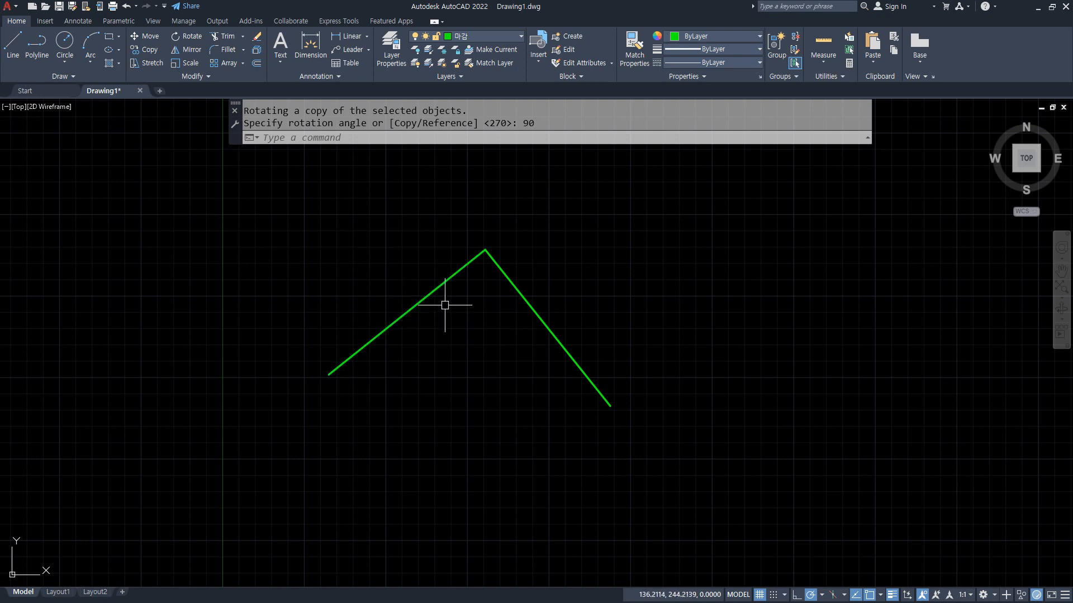
Rotate copies of both lines by 180 degrees about their shared endpoint.
{"action": "middle_click_drag", "start_coordinate": [443, 304], "coordinate": [436, 328]}
{"action": "type", "text": "ro"}
{"action": "key", "text": "Return"}
{"action": "left_click", "coordinate": [510, 232]}
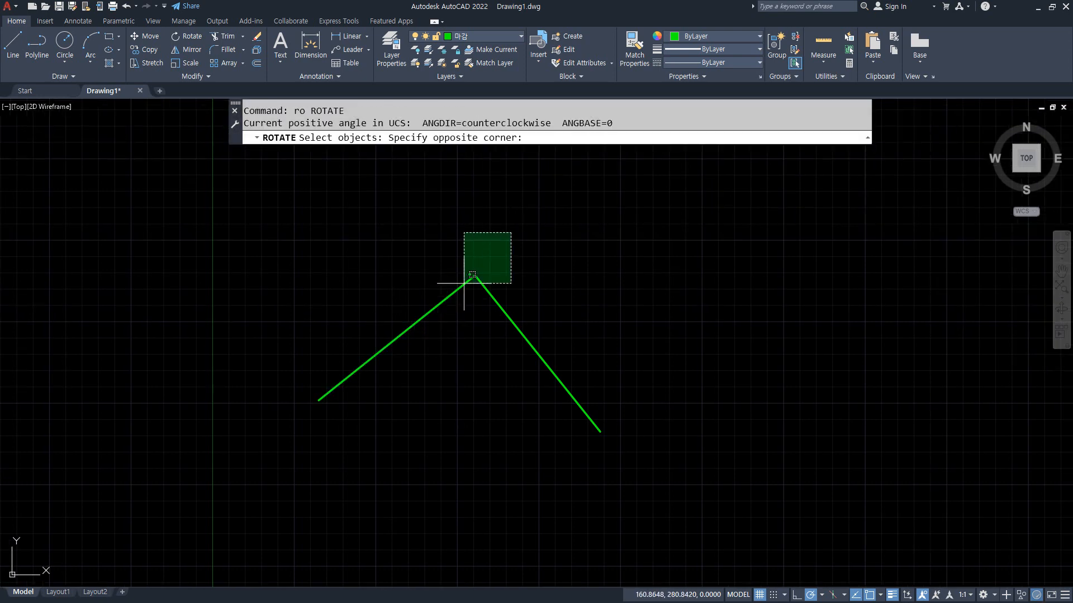
{"action": "left_click", "coordinate": [462, 280]}
{"action": "key", "text": "Return"}
{"action": "left_click", "coordinate": [475, 275]}
{"action": "type", "text": "c"}
{"action": "key", "text": "Return"}
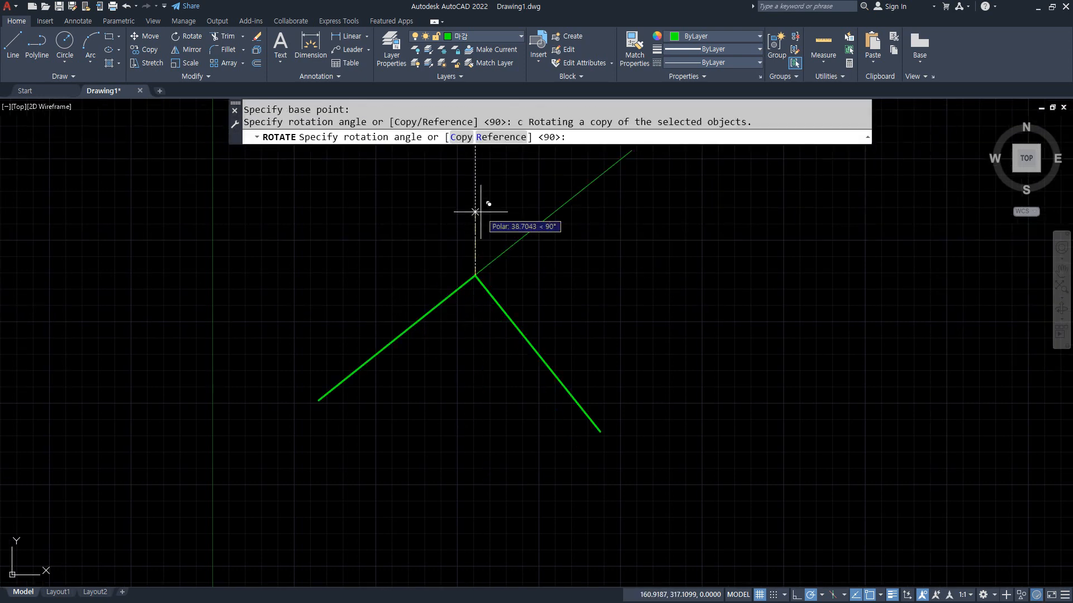
{"action": "type", "text": "180"}
{"action": "key", "text": "Return"}
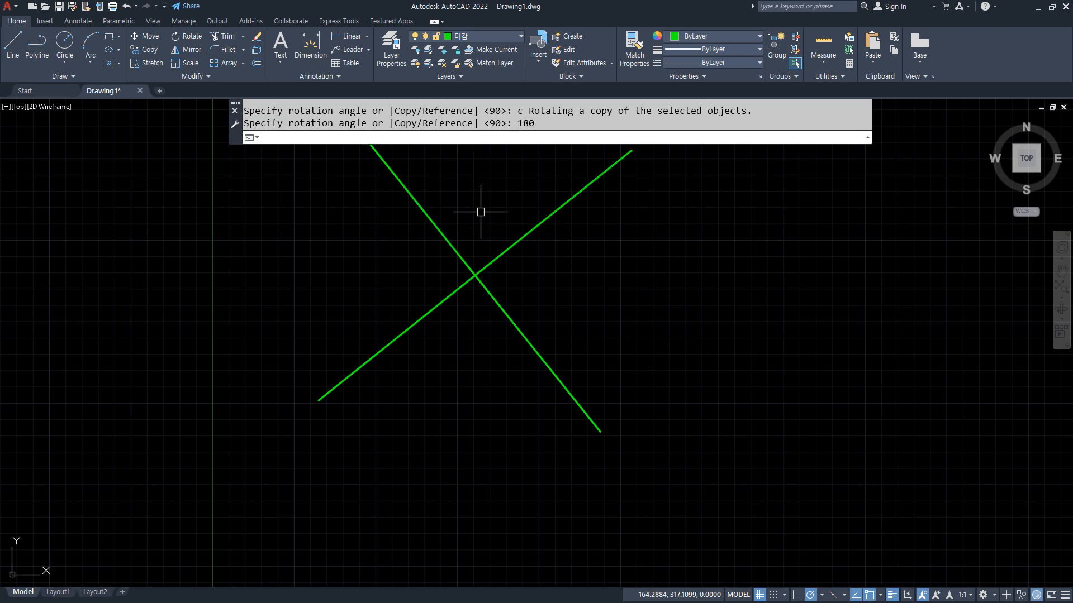
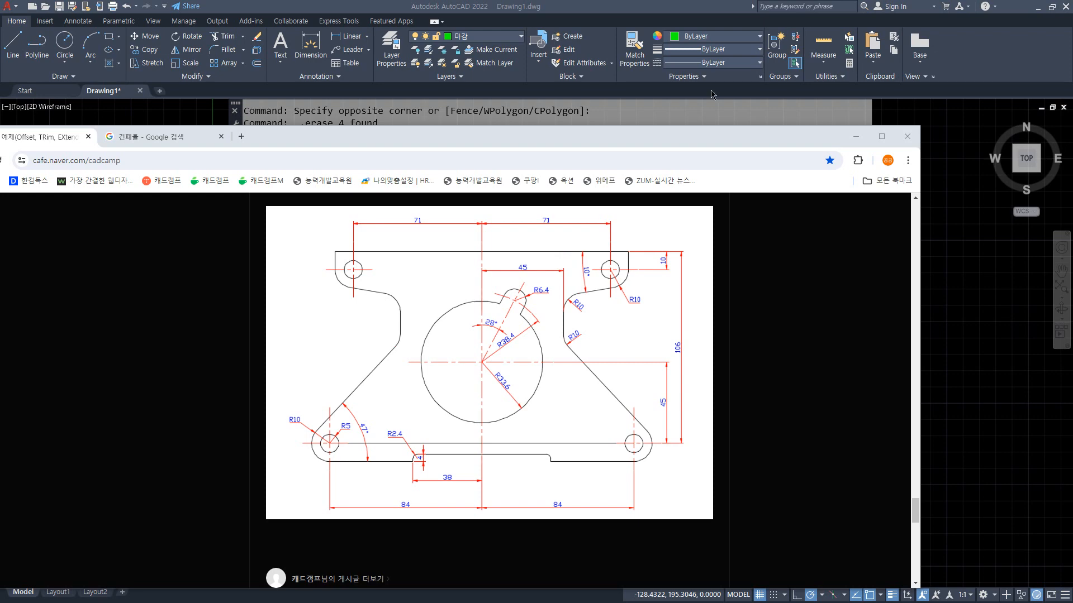
Move the reference drawing out of the way and draw crossing horizontal and vertical construction lines on the 중심 layer.
{"action": "left_click_drag", "start_coordinate": [634, 134], "coordinate": [0, 149]}
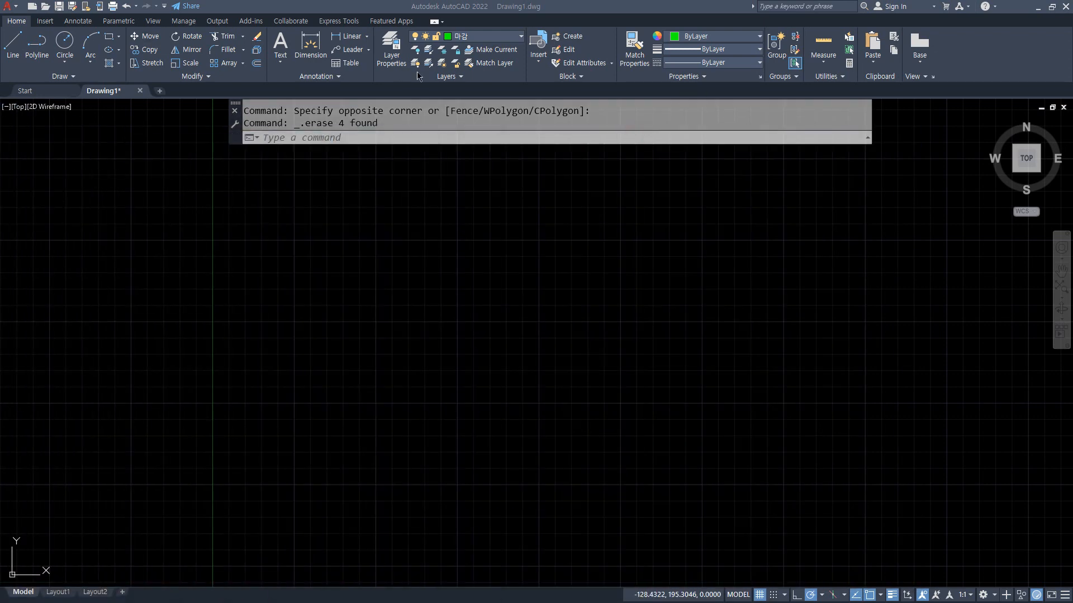
{"action": "left_click", "coordinate": [494, 37]}
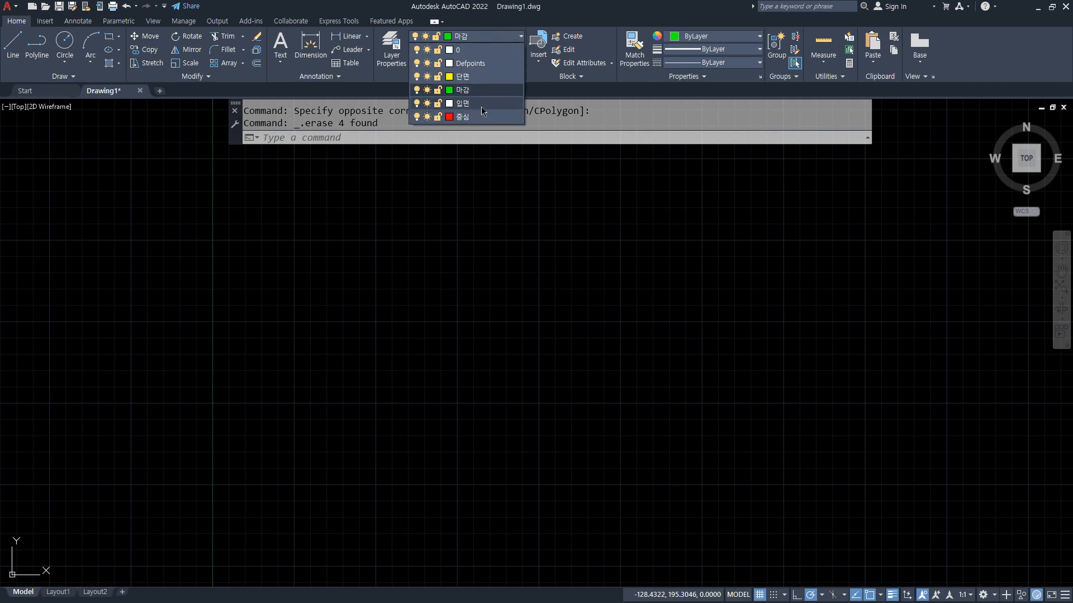
{"action": "left_click", "coordinate": [480, 120]}
{"action": "type", "text": "xl"}
{"action": "key", "text": "Return"}
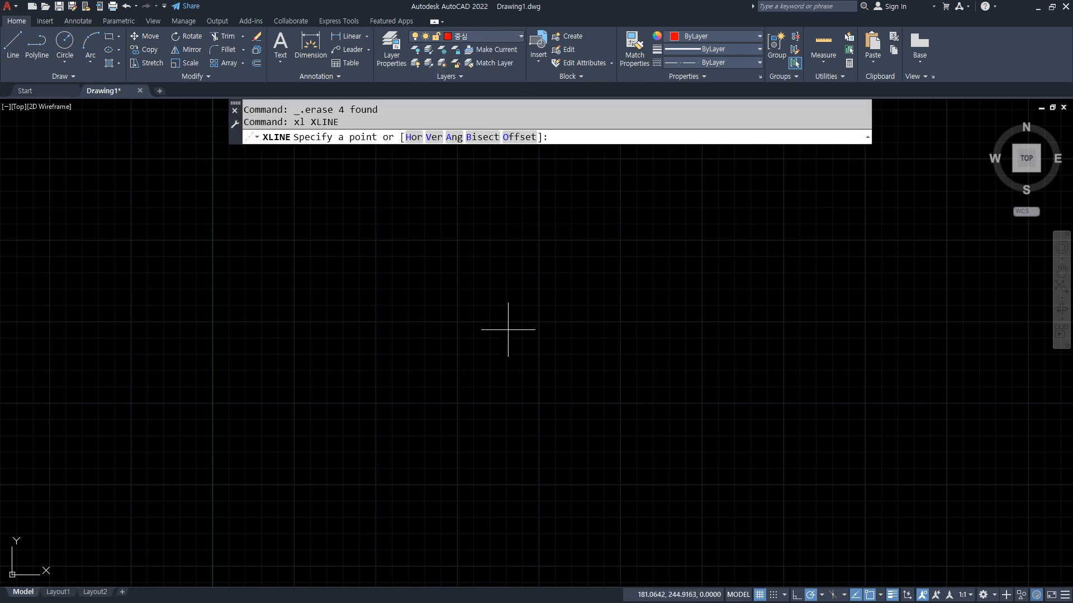
{"action": "left_click", "coordinate": [510, 323]}
{"action": "left_click", "coordinate": [561, 324]}
{"action": "left_click", "coordinate": [507, 277]}
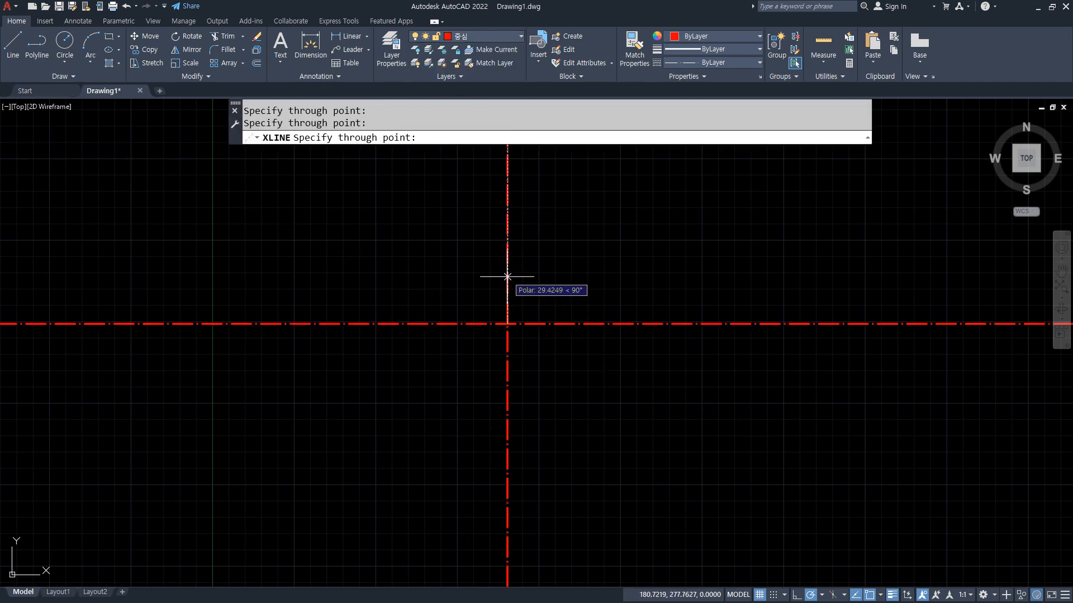
{"action": "key", "text": "Return"}
Rotate a copy of the vertical construction line by -28 degrees about the intersection of the two centre lines.
{"action": "type", "text": "ro"}
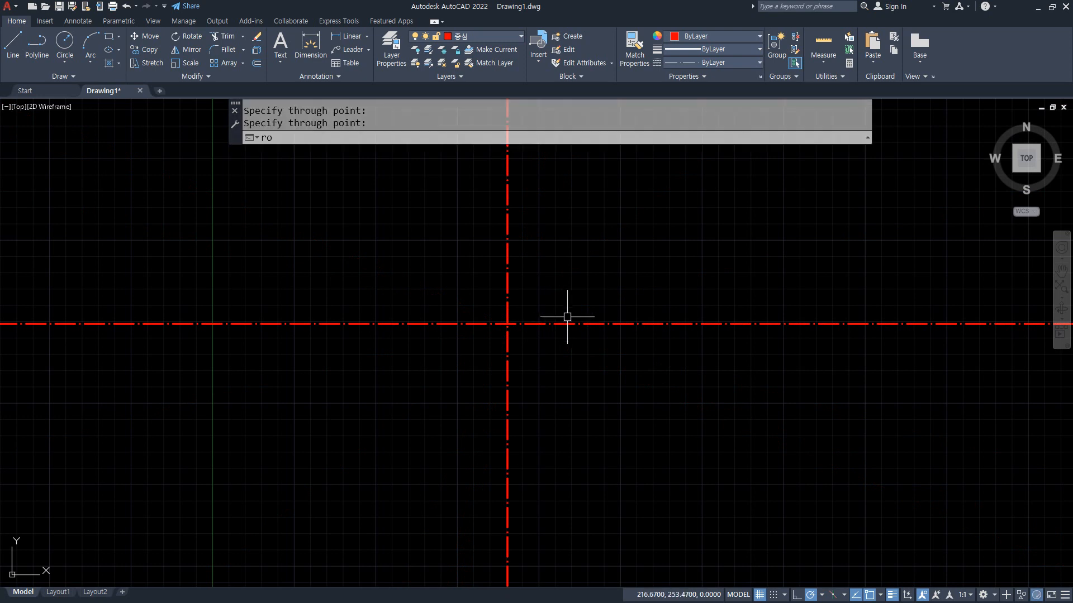
{"action": "mouse_move", "coordinate": [577, 327]}
{"action": "left_mouse_down"}
{"action": "mouse_move", "coordinate": [639, 324]}
{"action": "mouse_move", "coordinate": [599, 267]}
{"action": "mouse_move", "coordinate": [626, 264]}
{"action": "mouse_move", "coordinate": [600, 284]}
{"action": "left_mouse_up"}
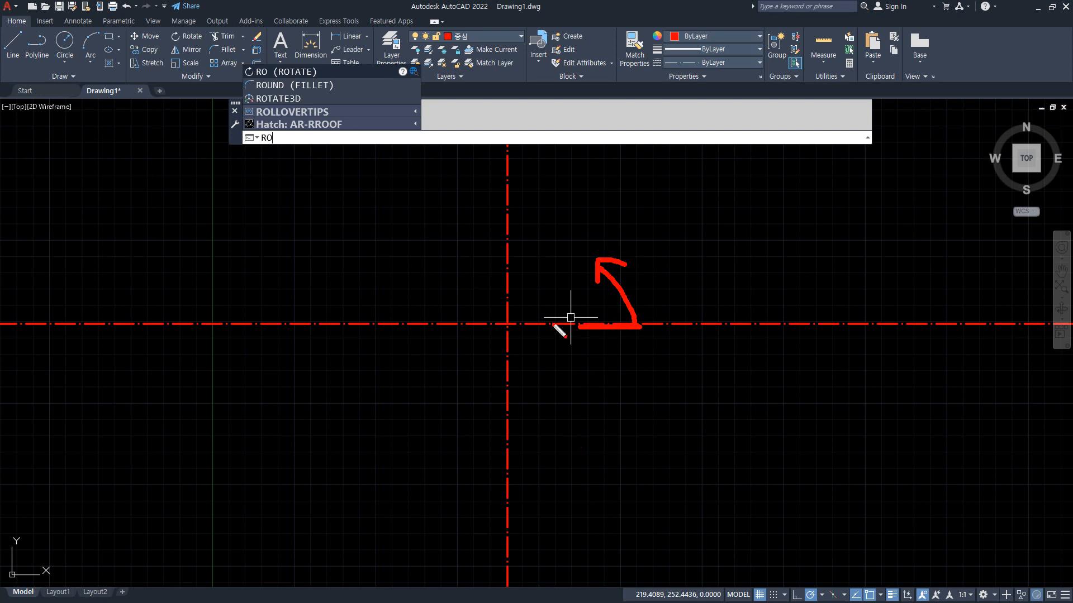
{"action": "key", "text": "Escape"}
{"action": "scroll", "coordinate": [533, 299], "scroll_direction": "up", "scroll_amount": 1}
{"action": "key", "text": "Return"}
{"action": "left_click", "coordinate": [521, 269]}
{"action": "left_click", "coordinate": [442, 278]}
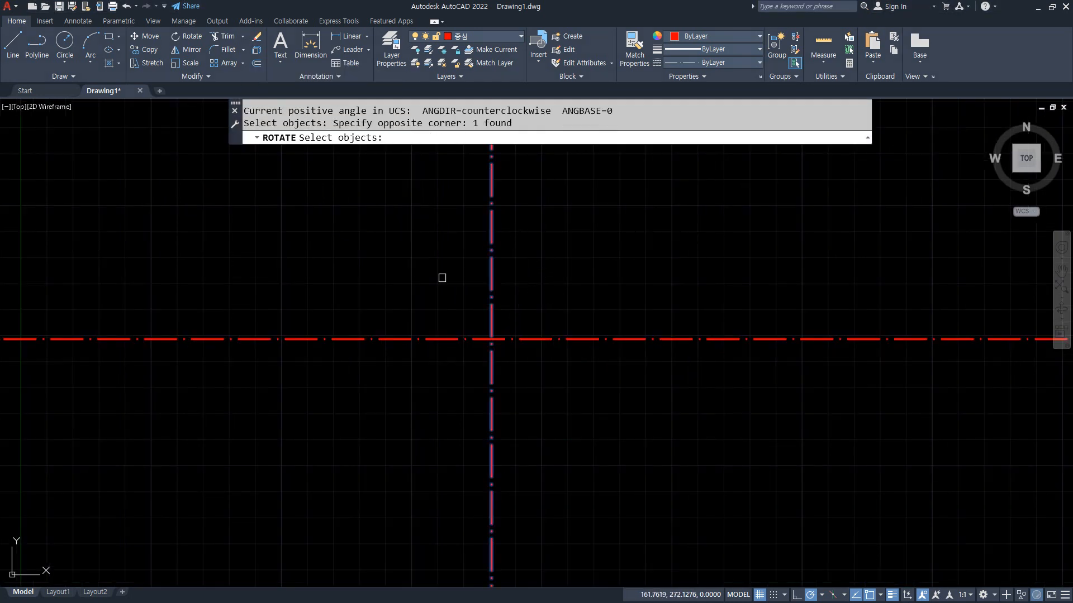
{"action": "key", "text": "Return"}
{"action": "left_click", "coordinate": [491, 339]}
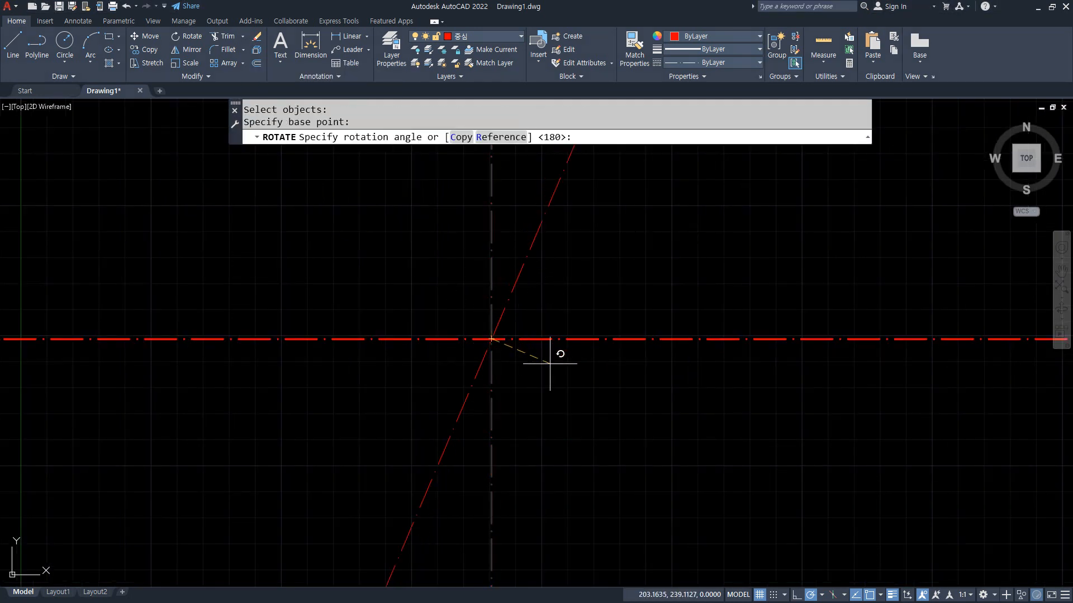
{"action": "type", "text": "c"}
{"action": "key", "text": "Return"}
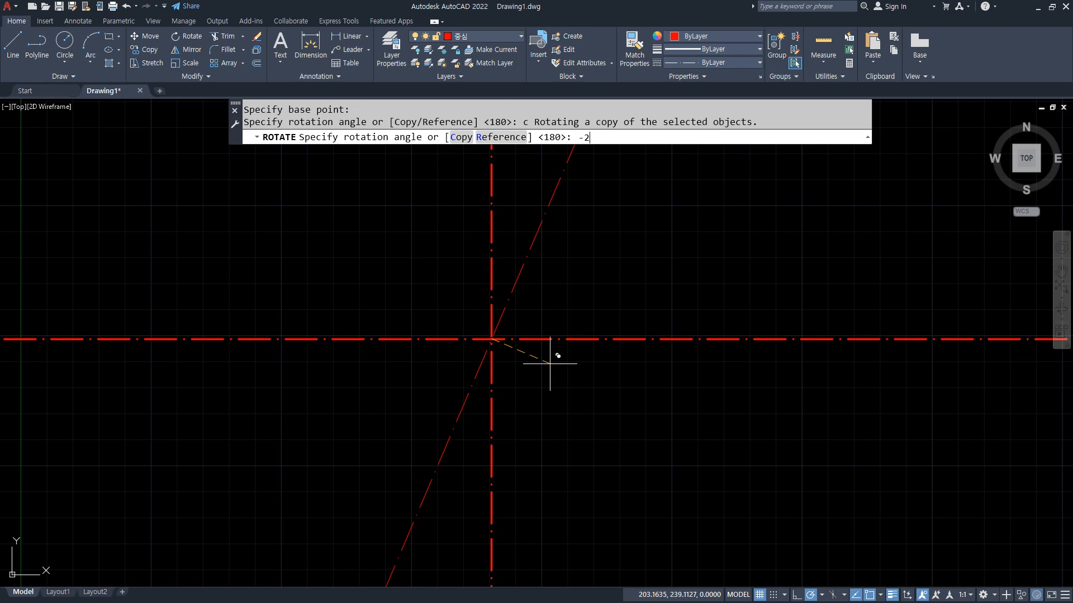
{"action": "key", "text": "Return"}
Trim away the part of the angled centre line below the intersection.
{"action": "key", "text": "Return"}
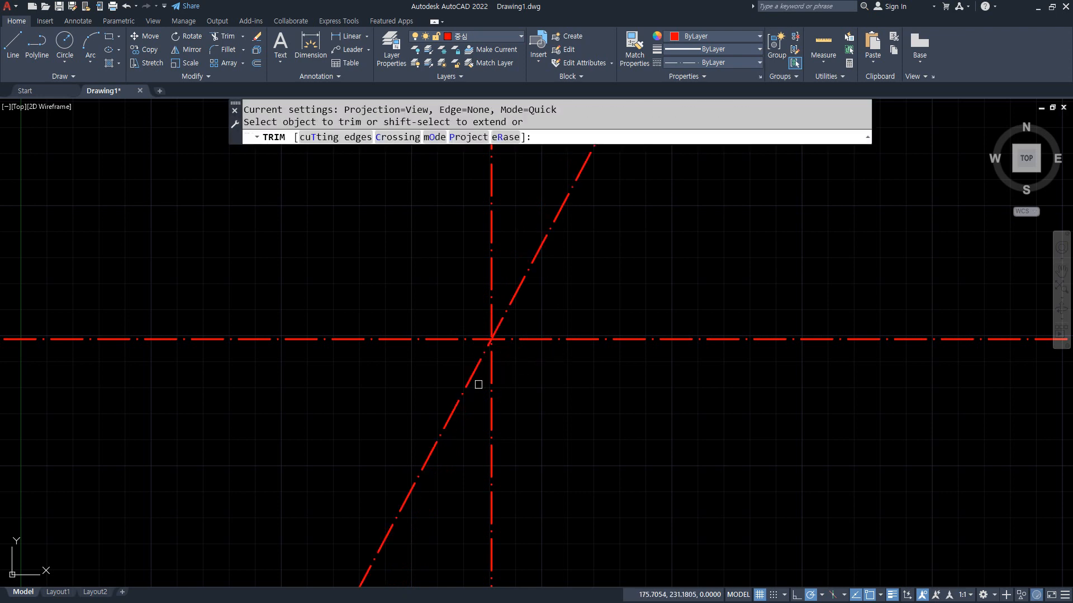
{"action": "left_click", "coordinate": [461, 389]}
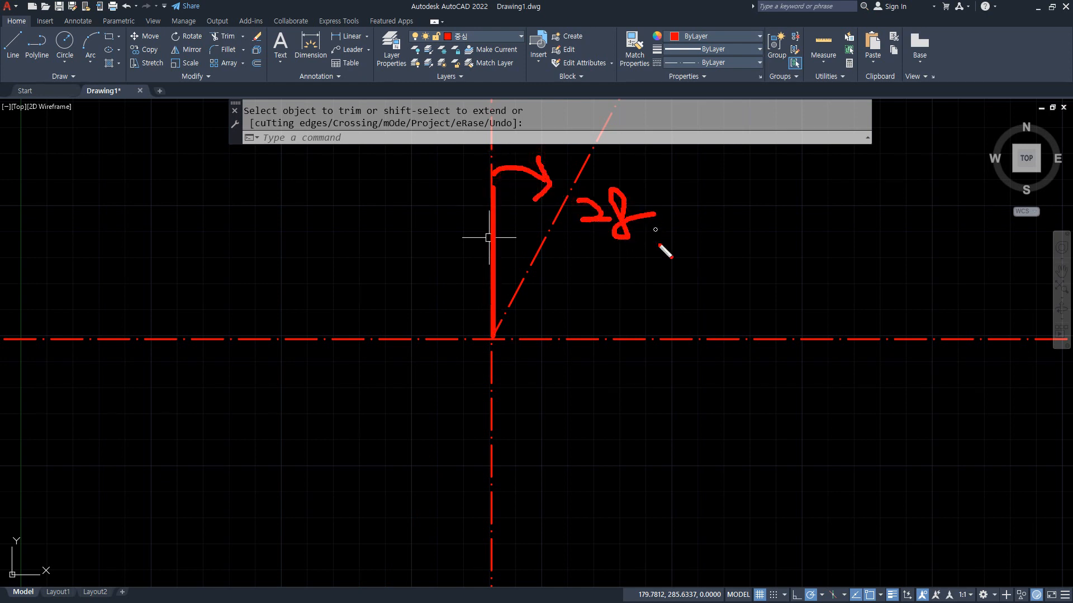
{"action": "left_click_drag", "start_coordinate": [484, 166], "coordinate": [385, 182]}
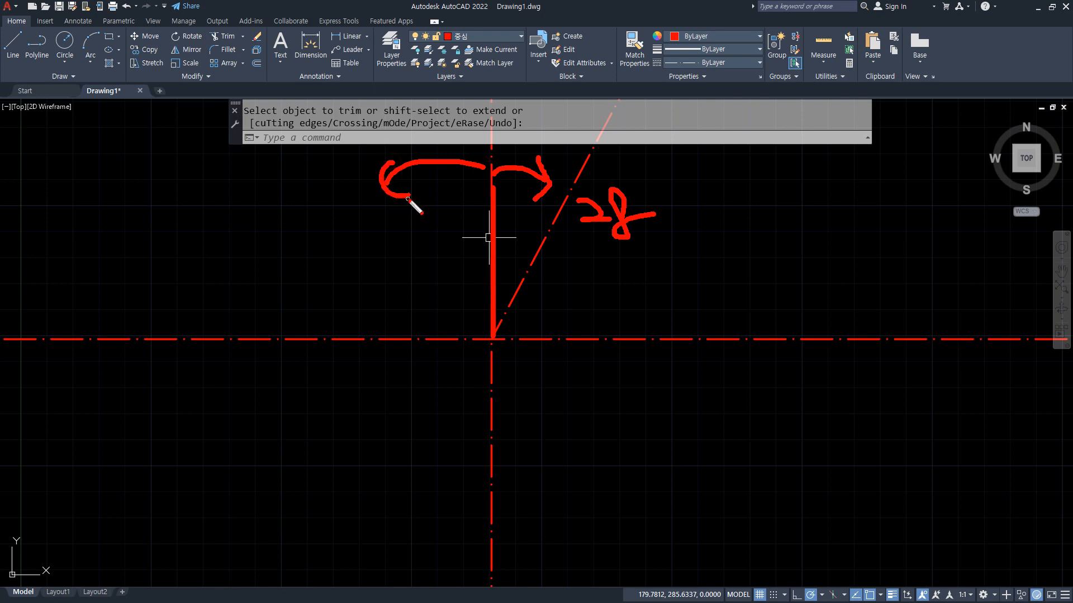
{"action": "left_click_drag", "start_coordinate": [611, 288], "coordinate": [666, 298]}
{"action": "key", "text": "Escape"}
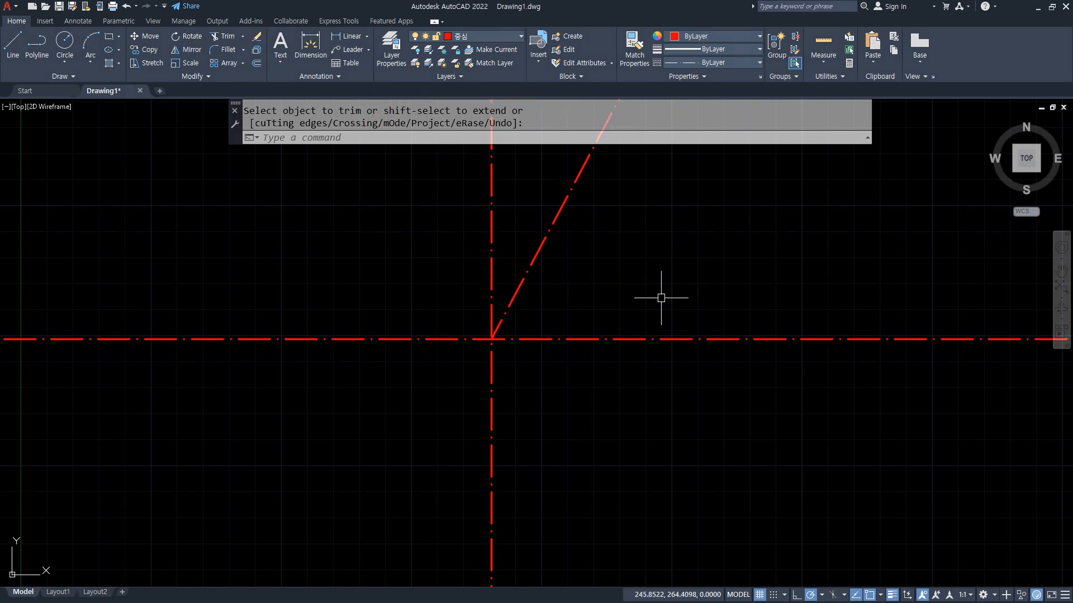
Make 마감 the current layer and draw a circle of radius 33.6 centred on the intersection of the centre lines.
{"action": "left_click", "coordinate": [488, 38]}
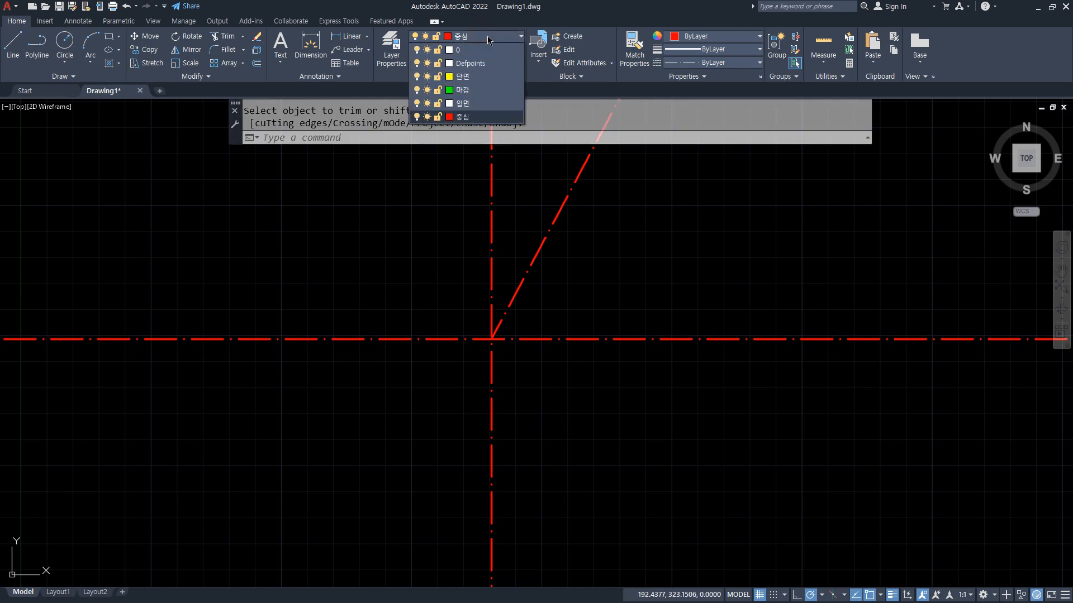
{"action": "left_click", "coordinate": [463, 89]}
{"action": "type", "text": "c"}
{"action": "key", "text": "Return"}
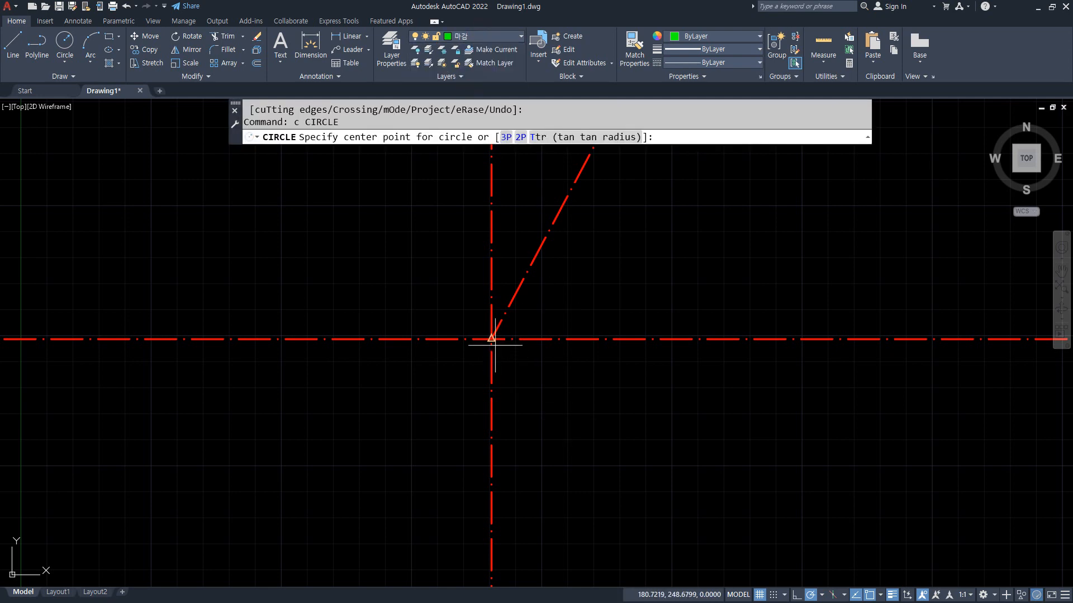
{"action": "left_click", "coordinate": [495, 345]}
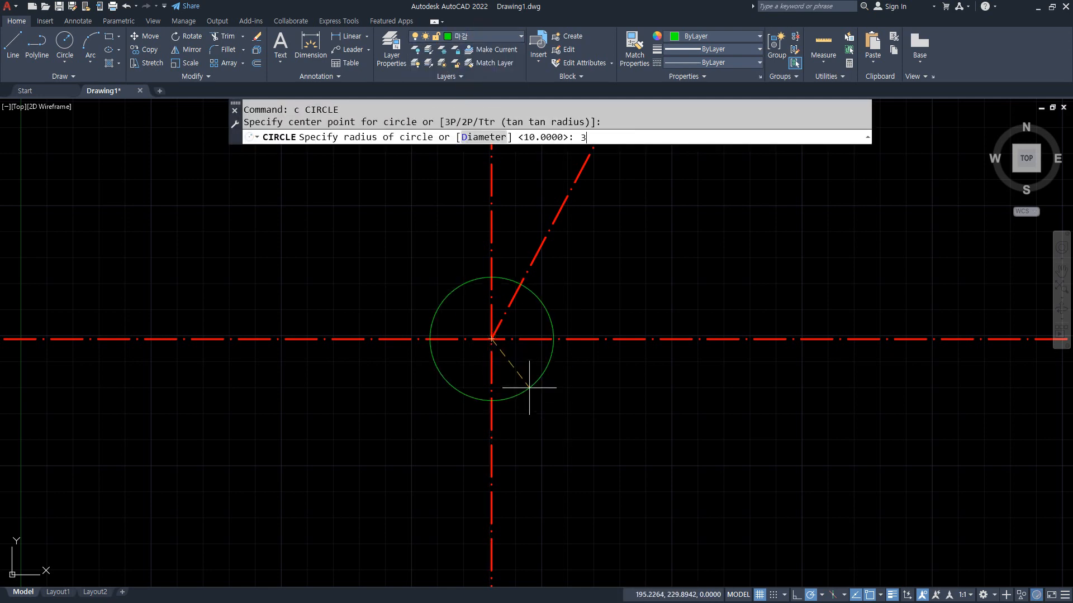
{"action": "type", "text": "33.6"}
{"action": "key", "text": "Return"}
Draw a concentric circle of radius 38.4 at the same centre point.
{"action": "type", "text": "c"}
{"action": "key", "text": "Return"}
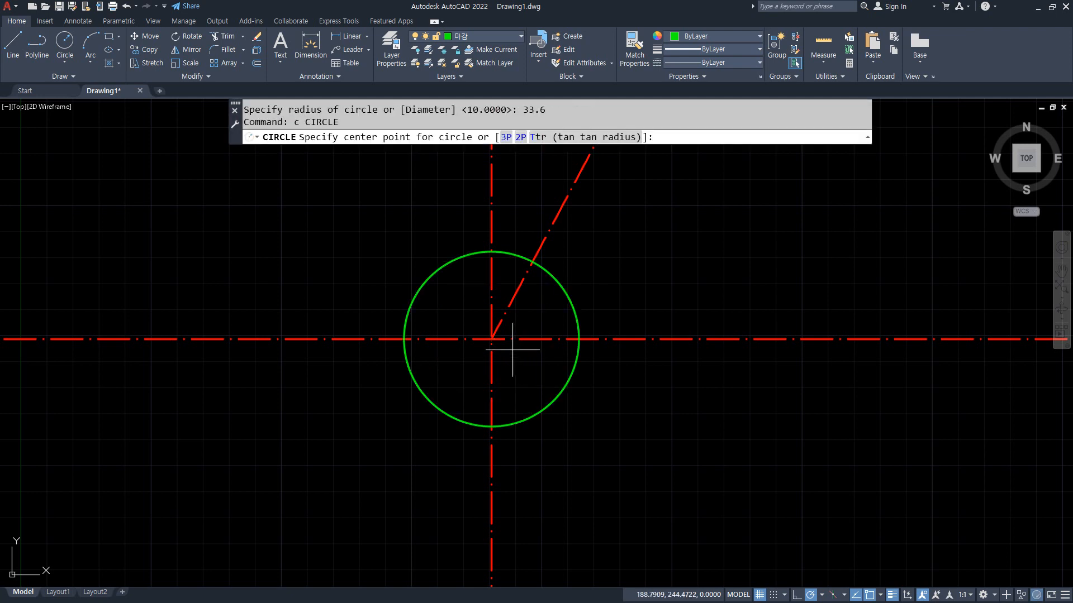
{"action": "left_click", "coordinate": [491, 339]}
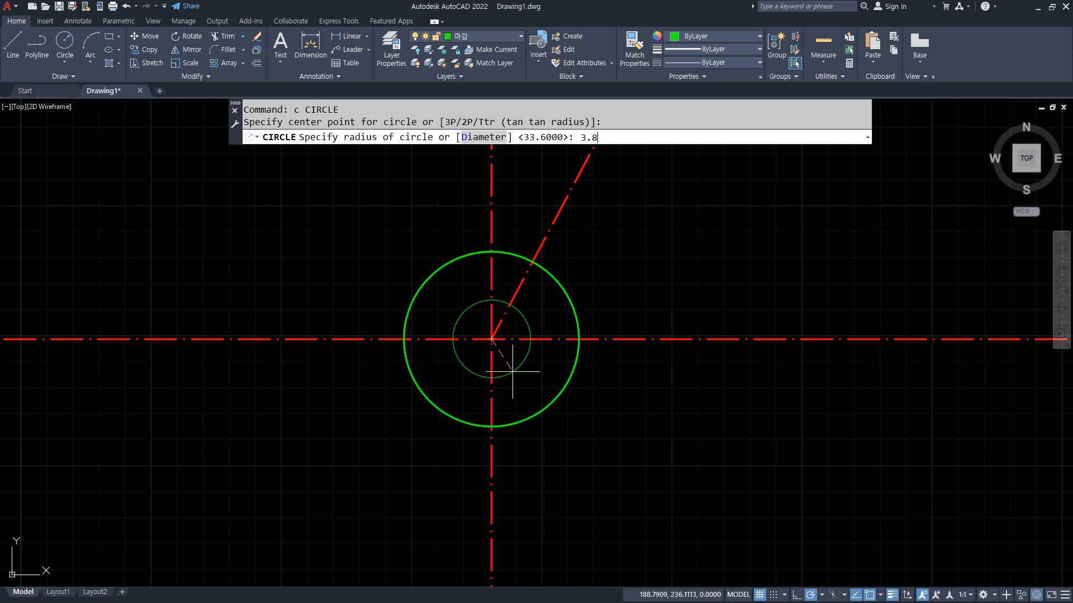
{"action": "type", "text": "38.4"}
{"action": "key", "text": "Return"}
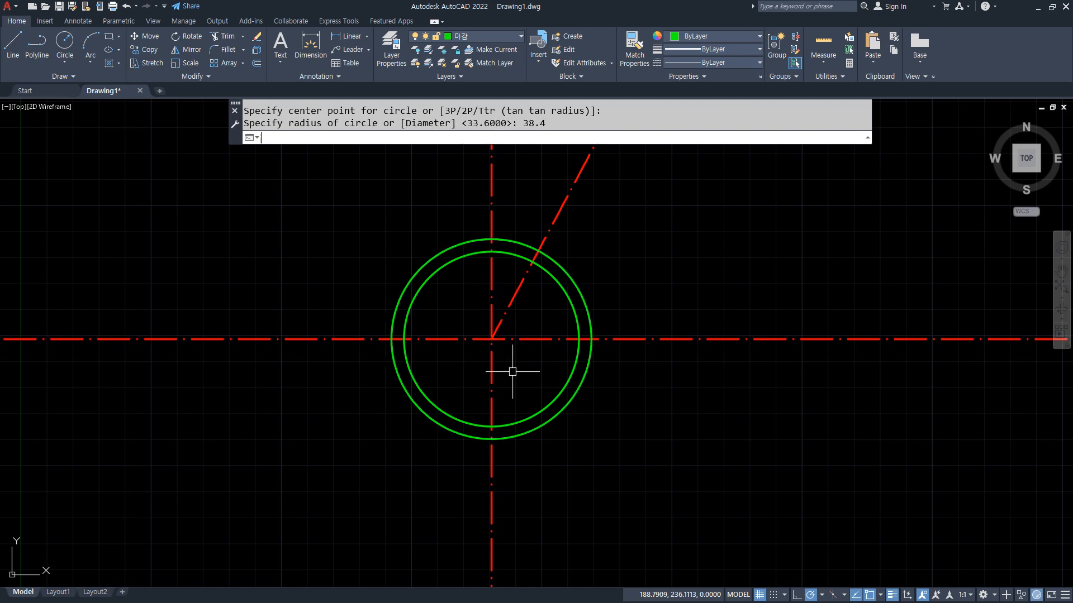
Match the properties of the outer circle to those of the angled centre line.
{"action": "type", "text": "ma"}
{"action": "key", "text": "Return"}
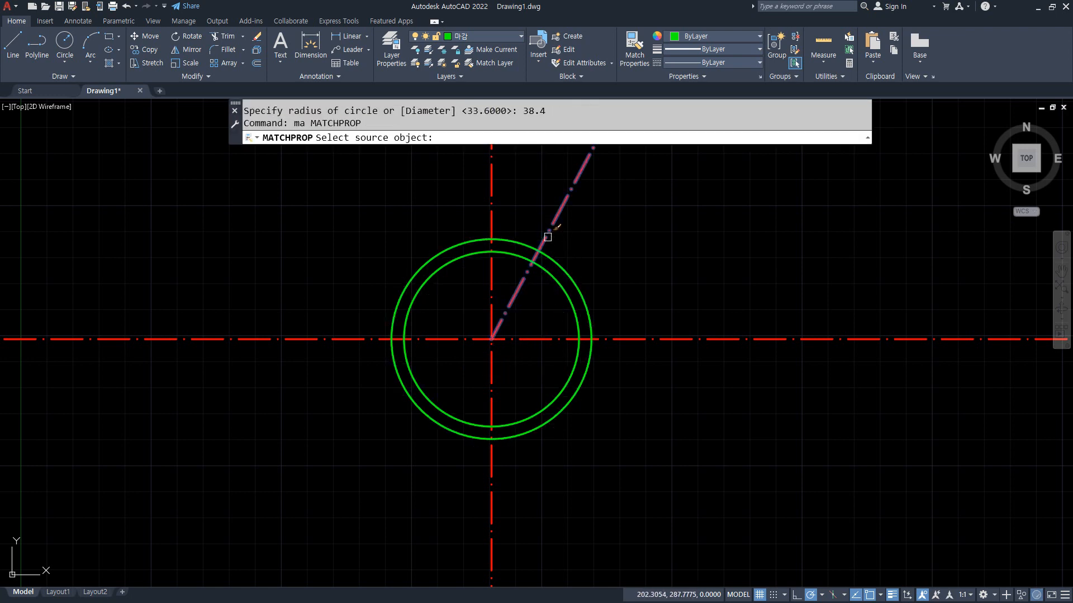
{"action": "left_click", "coordinate": [545, 237]}
{"action": "left_click", "coordinate": [539, 250]}
{"action": "key", "text": "Return"}
Draw a circle of radius 6.4 centred where the angled centre line crosses the outer centre-line circle.
{"action": "type", "text": "c"}
{"action": "key", "text": "Return"}
{"action": "left_click", "coordinate": [538, 251]}
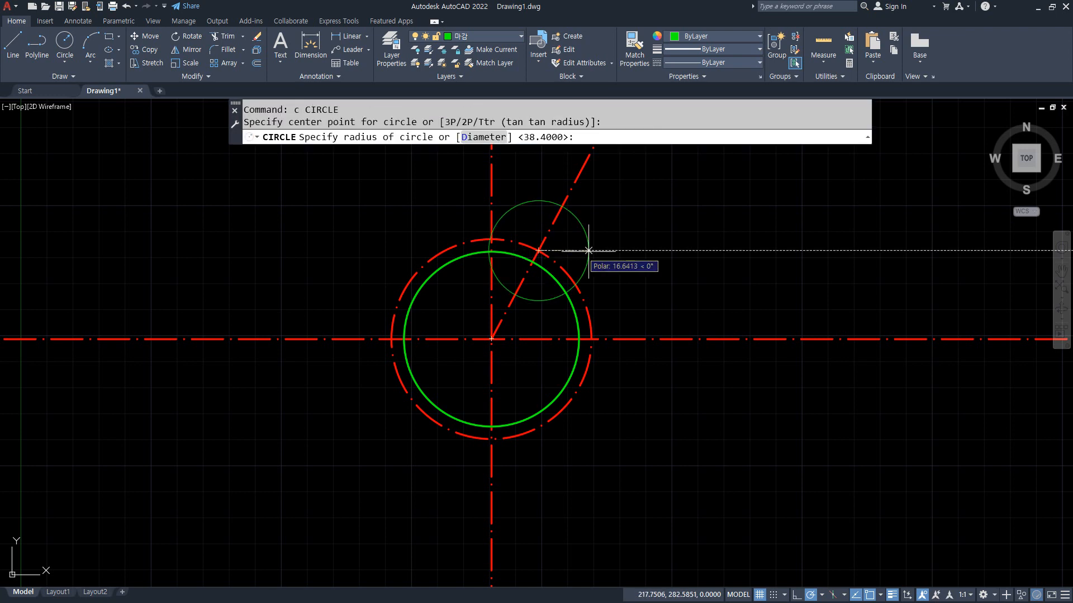
{"action": "type", "text": "6.4"}
{"action": "key", "text": "Return"}
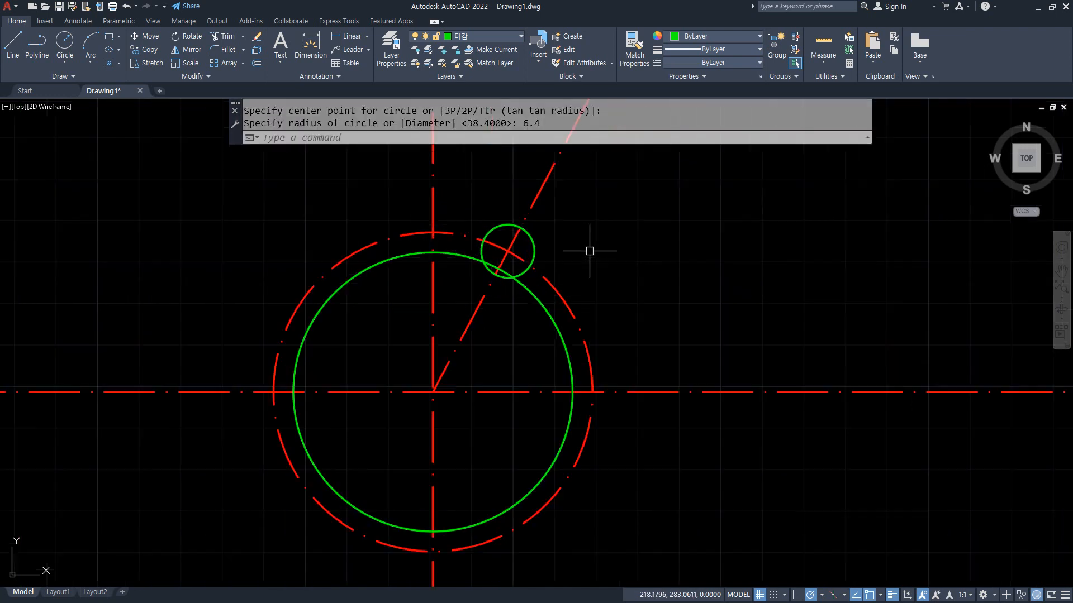
Trim the overlapping segments of the small circle and the large green circle where they meet along the angled centre line.
{"action": "scroll", "coordinate": [587, 246], "scroll_direction": "up", "scroll_amount": 4}
{"action": "type", "text": "tr"}
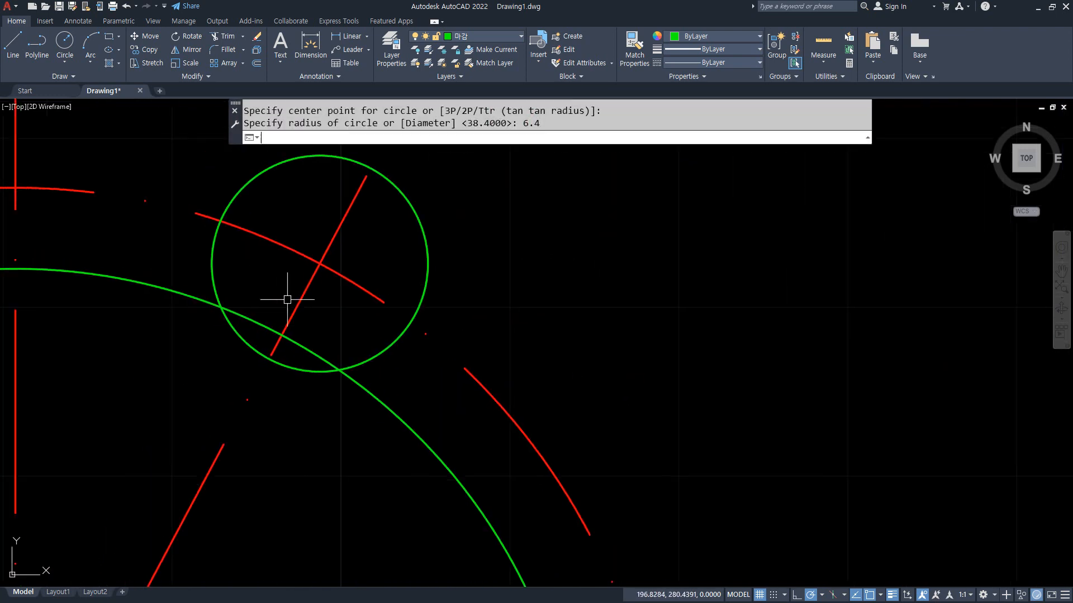
{"action": "key", "text": "Return"}
{"action": "left_click_drag", "start_coordinate": [312, 328], "coordinate": [266, 441]}
{"action": "key", "text": "Return"}
Offset the angled centre line by 6.4 to both sides so the copies run tangent to the small circle.
{"action": "type", "text": "o"}
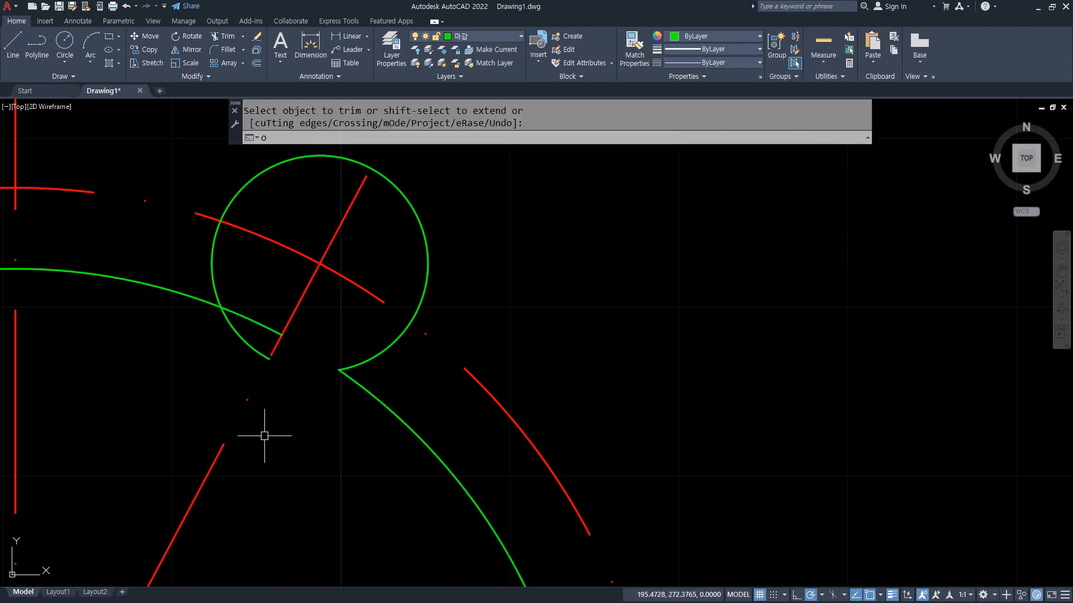
{"action": "key", "text": "Return"}
{"action": "key", "text": "Return"}
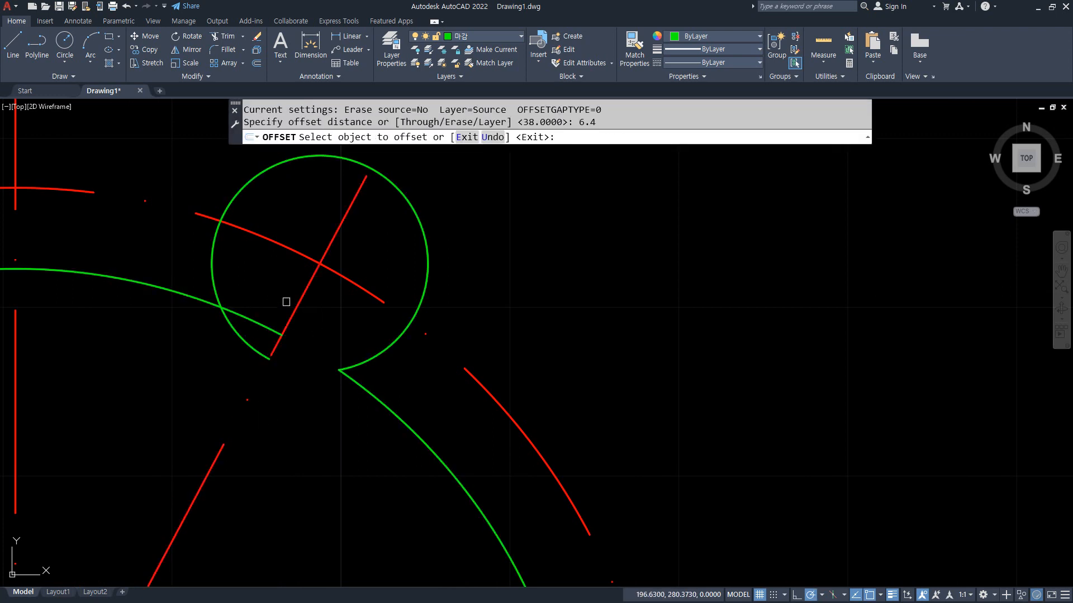
{"action": "left_click", "coordinate": [292, 307]}
{"action": "left_click", "coordinate": [282, 302]}
{"action": "left_click", "coordinate": [295, 304]}
{"action": "left_click", "coordinate": [320, 314]}
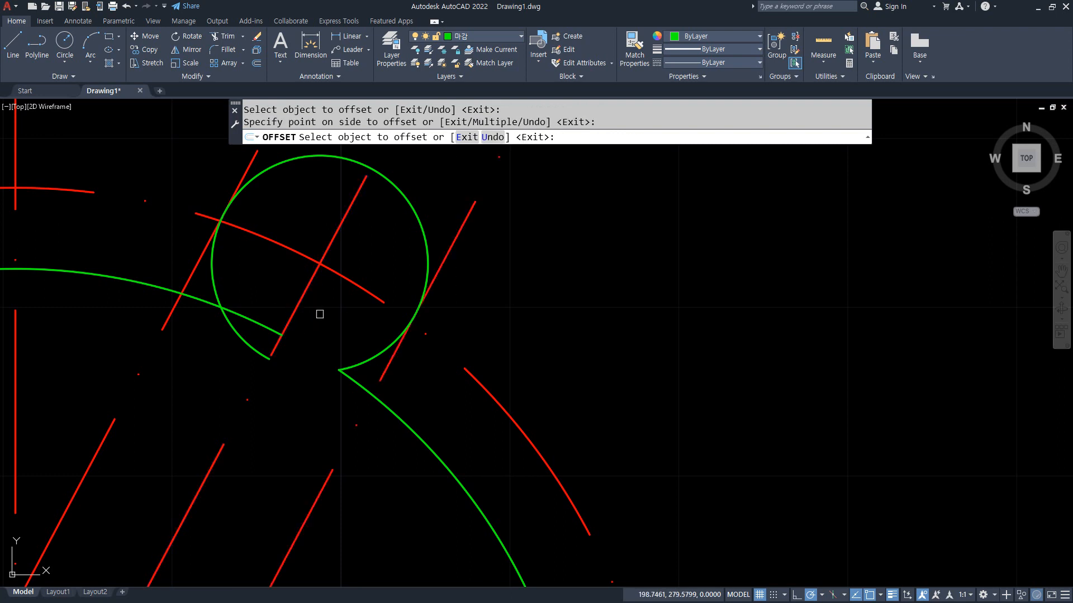
{"action": "key", "text": "Return"}
Match the properties of the two offset angled lines to those of the large green circle.
{"action": "type", "text": "ma"}
{"action": "key", "text": "Return"}
{"action": "left_click", "coordinate": [385, 417]}
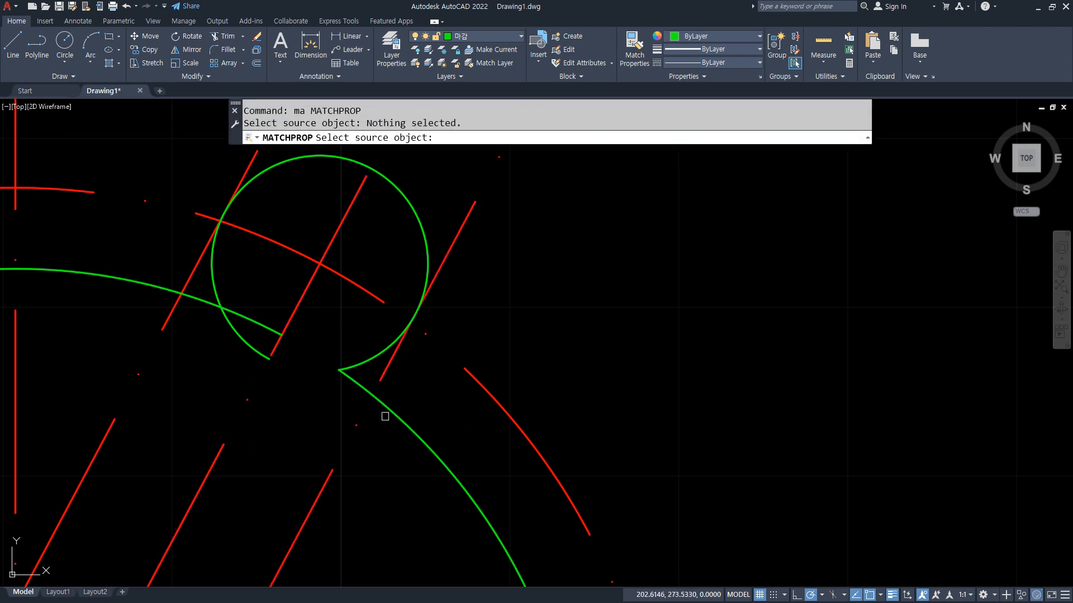
{"action": "left_click", "coordinate": [386, 409]}
{"action": "left_click", "coordinate": [382, 377]}
{"action": "left_click", "coordinate": [201, 253]}
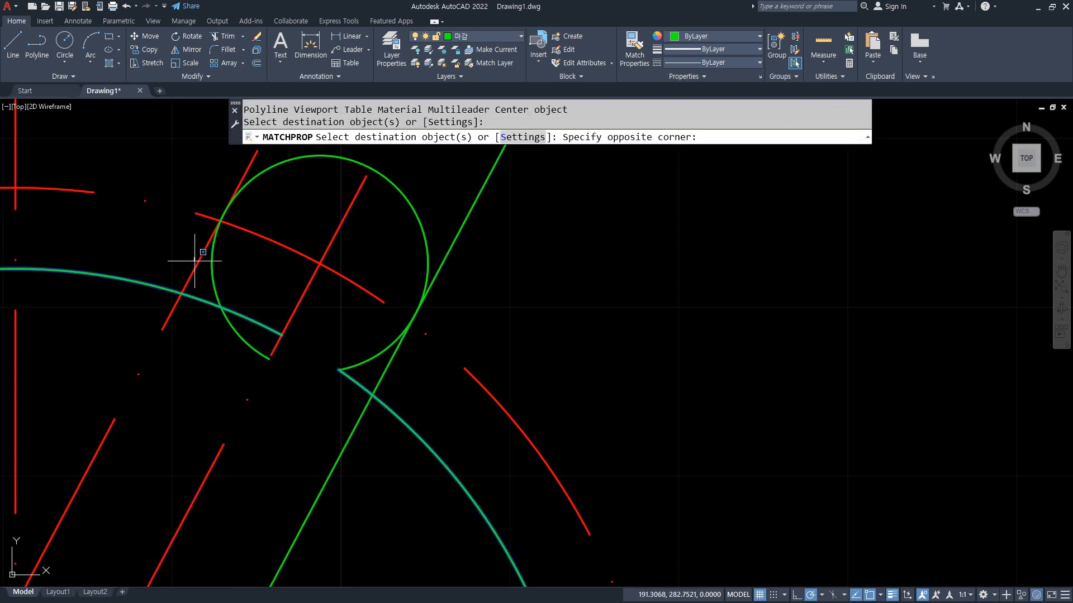
{"action": "left_click", "coordinate": [187, 275]}
{"action": "key", "text": "Return"}
Fillet the left notch line at radius 0 to the notch arc and to the large circle.
{"action": "type", "text": "f"}
{"action": "key", "text": "Return"}
{"action": "left_click", "coordinate": [198, 255]}
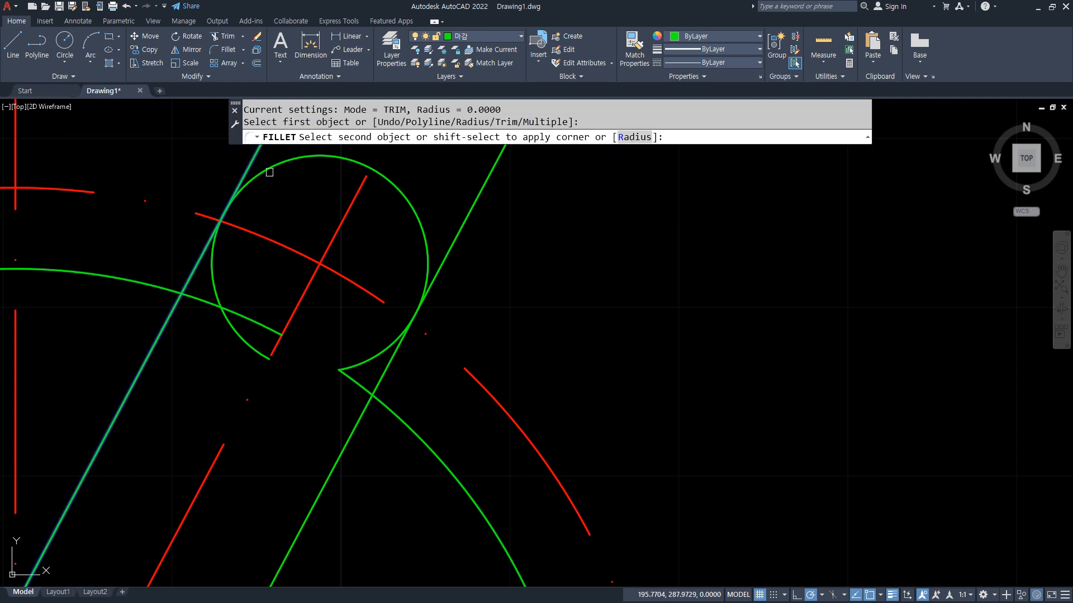
{"action": "left_click", "coordinate": [270, 172]}
{"action": "key", "text": "Return"}
{"action": "left_click", "coordinate": [172, 277]}
{"action": "left_click", "coordinate": [179, 299]}
Fillet the right notch line at radius 0 to the notch arc and to the large circle.
{"action": "key", "text": "Return"}
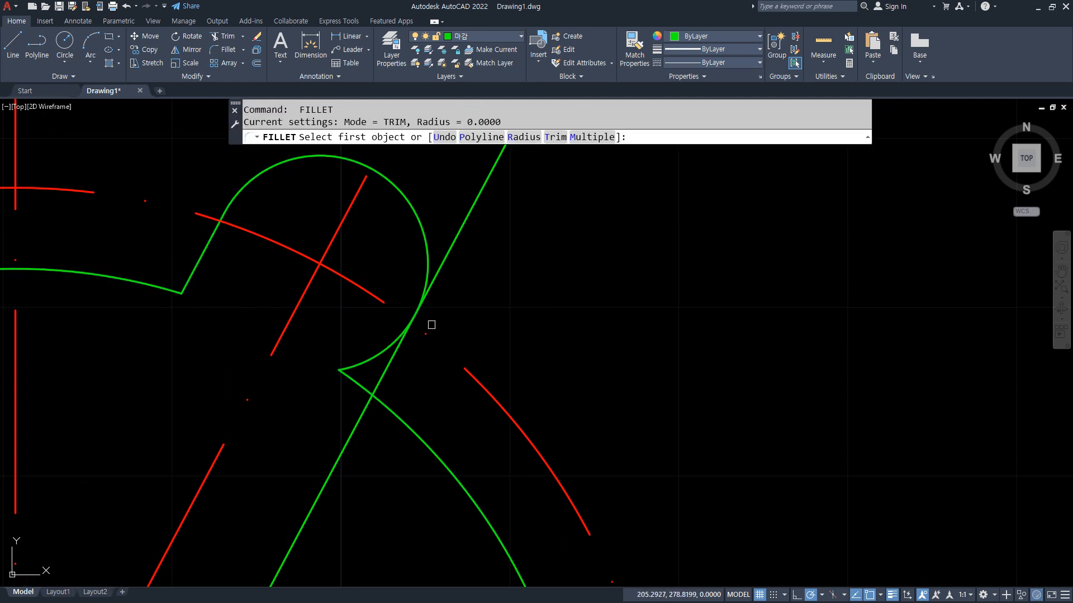
{"action": "left_click", "coordinate": [389, 366]}
{"action": "left_click", "coordinate": [415, 310]}
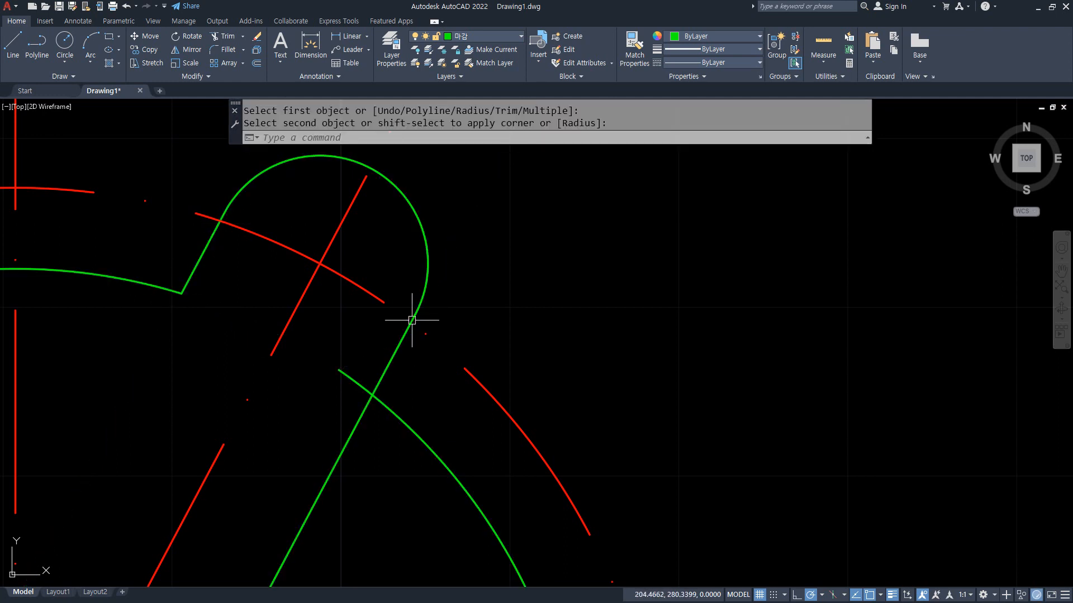
{"action": "key", "text": "Return"}
{"action": "left_click", "coordinate": [385, 374]}
{"action": "left_click", "coordinate": [391, 410]}
{"action": "scroll", "coordinate": [390, 410], "scroll_direction": "down", "scroll_amount": 4}
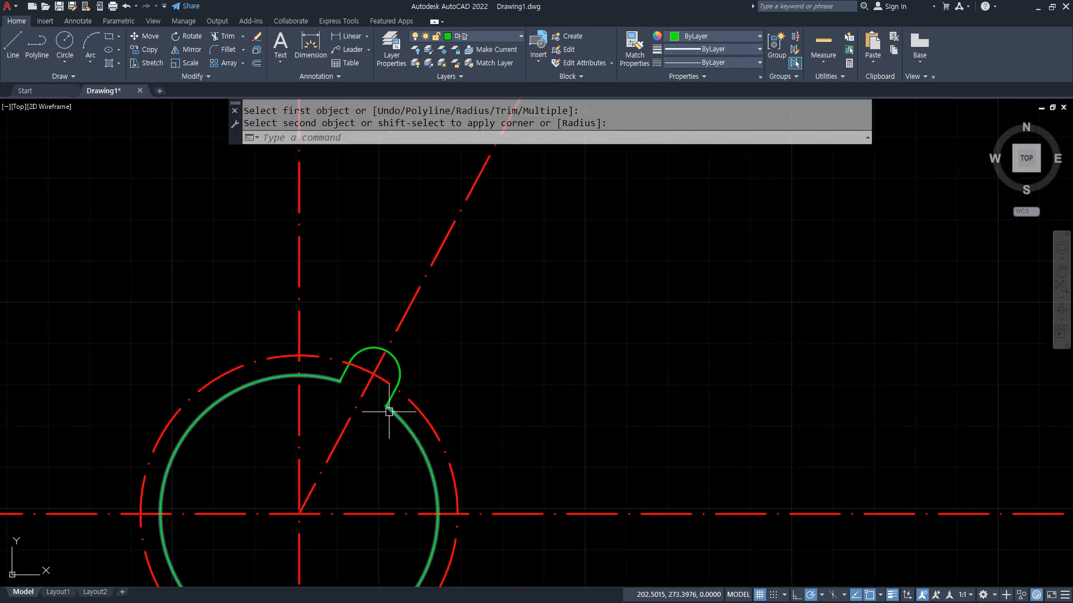
Offset the notch's two side lines and its arc outward by 5.
{"action": "type", "text": "o"}
{"action": "key", "text": "Return"}
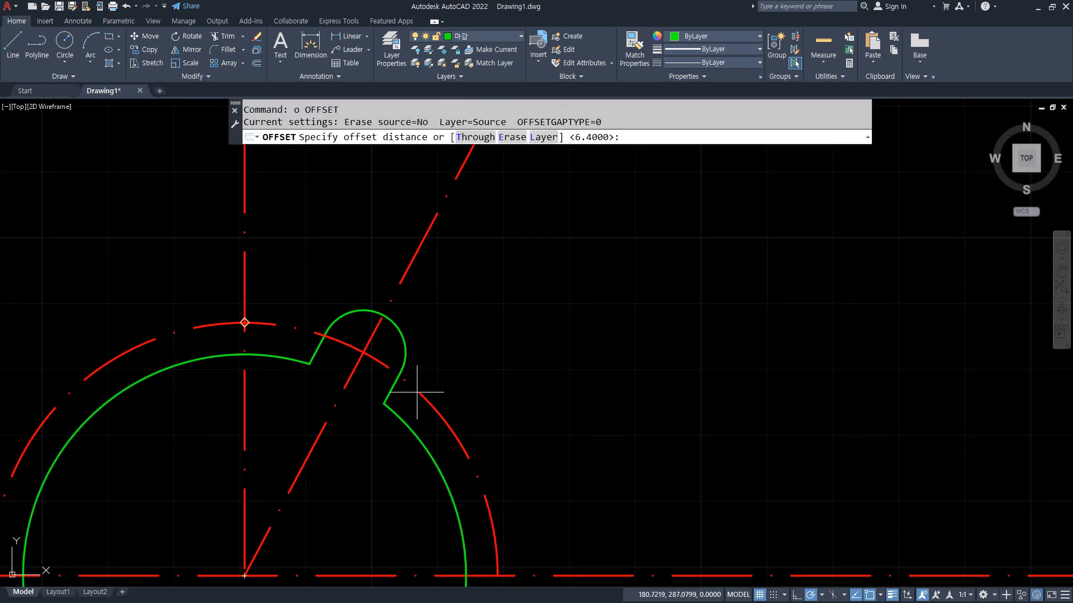
{"action": "type", "text": "5"}
{"action": "key", "text": "Return"}
{"action": "left_click", "coordinate": [393, 388]}
{"action": "left_click", "coordinate": [420, 394]}
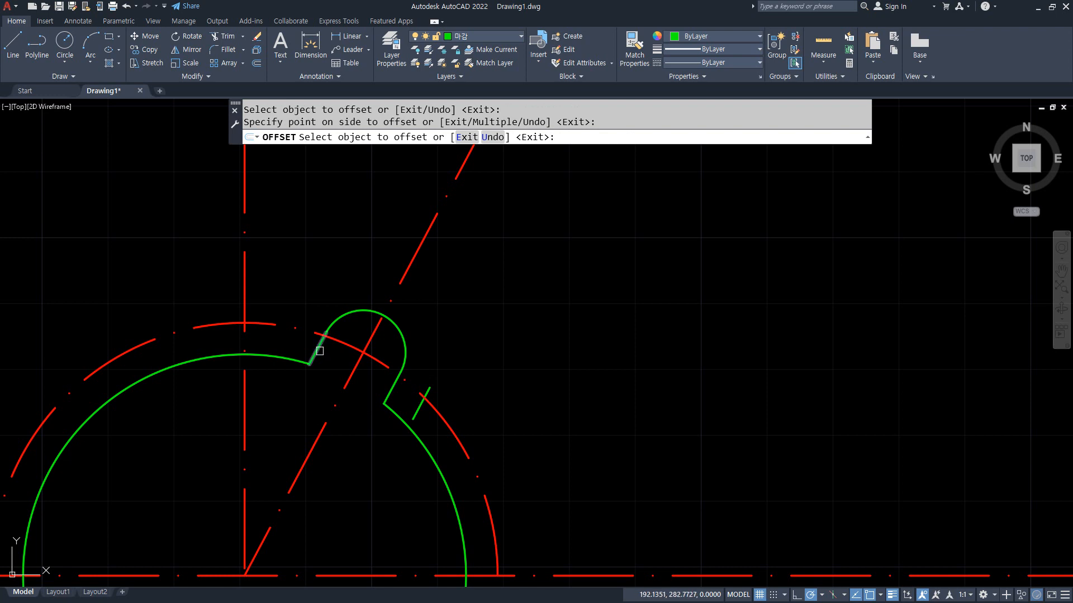
{"action": "left_click", "coordinate": [320, 351]}
{"action": "left_click", "coordinate": [300, 320]}
{"action": "left_click", "coordinate": [368, 312]}
{"action": "left_click", "coordinate": [390, 268]}
{"action": "key", "text": "Return"}
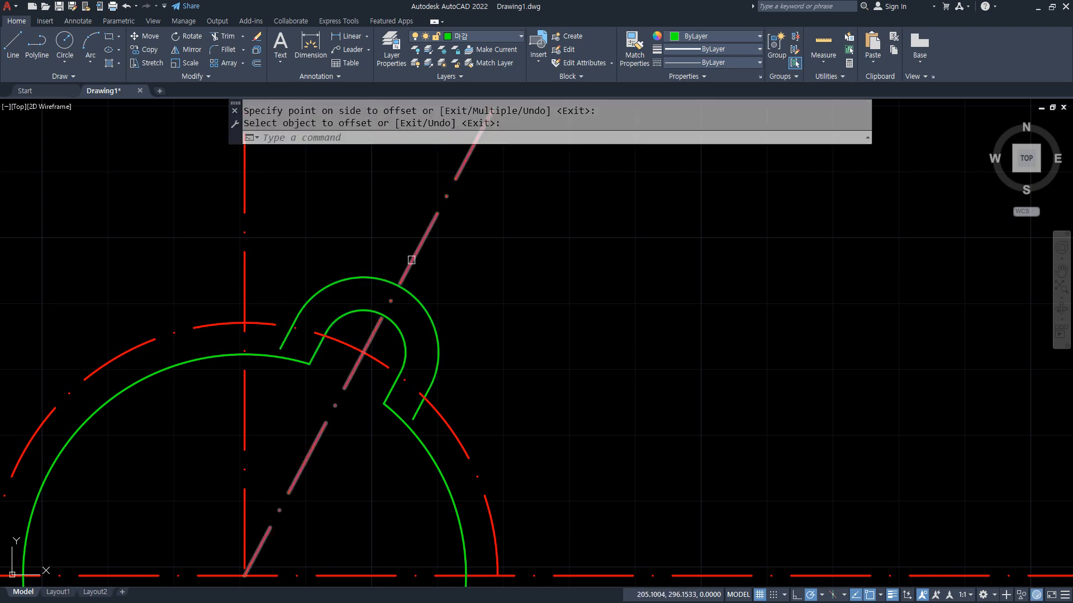
Trim the angled centre line and the centre-line circle where they extend beyond the offset notch outline.
{"action": "type", "text": "tr"}
{"action": "key", "text": "Return"}
{"action": "left_click", "coordinate": [411, 259]}
{"action": "left_click", "coordinate": [444, 420]}
{"action": "left_click", "coordinate": [263, 324]}
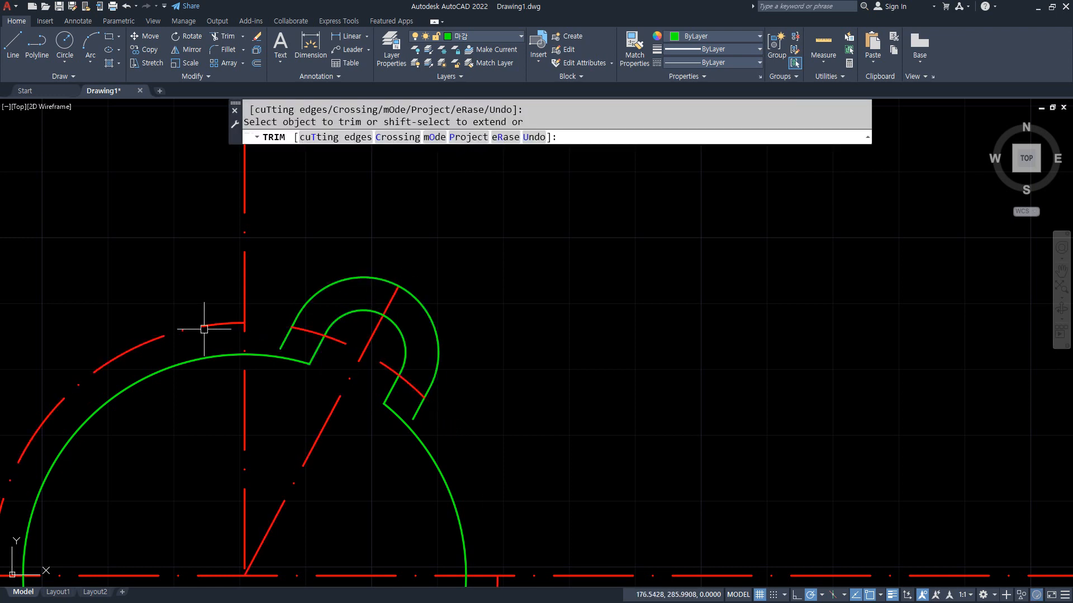
{"action": "key", "text": "Return"}
Erase the leftover centre-line arc and the offset notch outline.
{"action": "left_click", "coordinate": [204, 329]}
{"action": "left_click", "coordinate": [286, 338]}
{"action": "left_click", "coordinate": [344, 286]}
{"action": "left_click", "coordinate": [342, 256]}
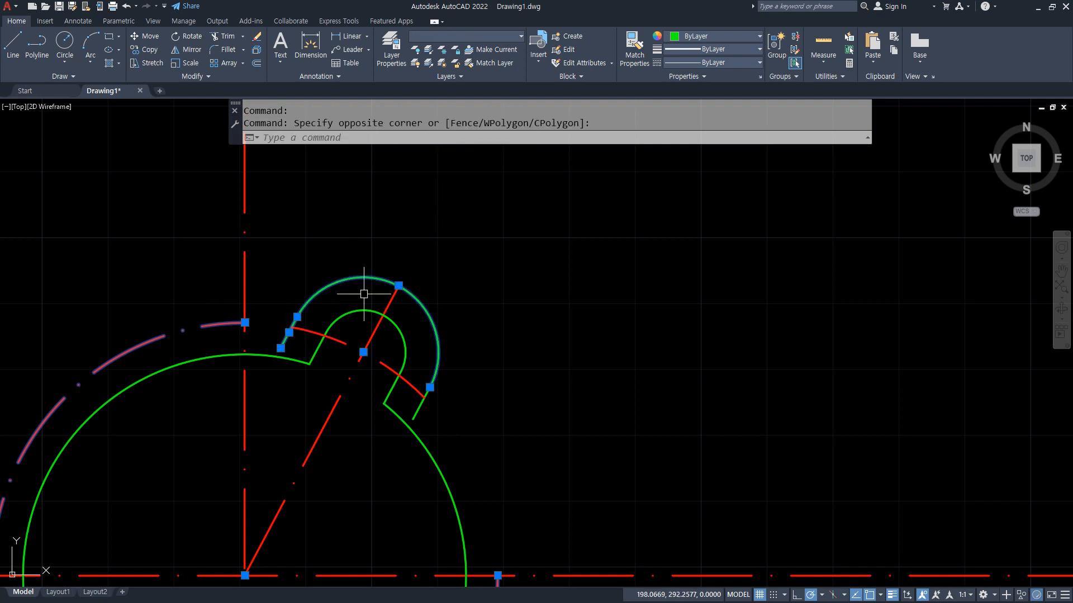
{"action": "type", "text": "e"}
{"action": "key", "text": "Return"}
Offset the horizontal centre line downward by 45.
{"action": "scroll", "coordinate": [475, 441], "scroll_direction": "down", "scroll_amount": 4}
{"action": "mouse_move", "coordinate": [495, 450]}
{"action": "middle_mouse_down"}
{"action": "mouse_move", "coordinate": [434, 343]}
{"action": "mouse_move", "coordinate": [427, 423]}
{"action": "mouse_move", "coordinate": [445, 322]}
{"action": "middle_mouse_up"}
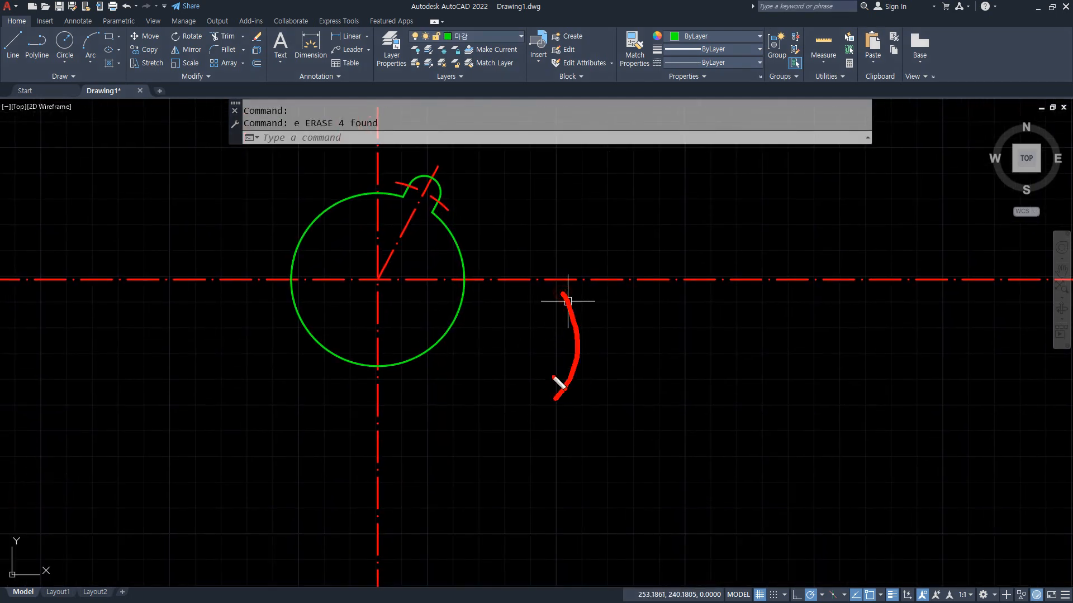
{"action": "type", "text": "o"}
{"action": "key", "text": "Return"}
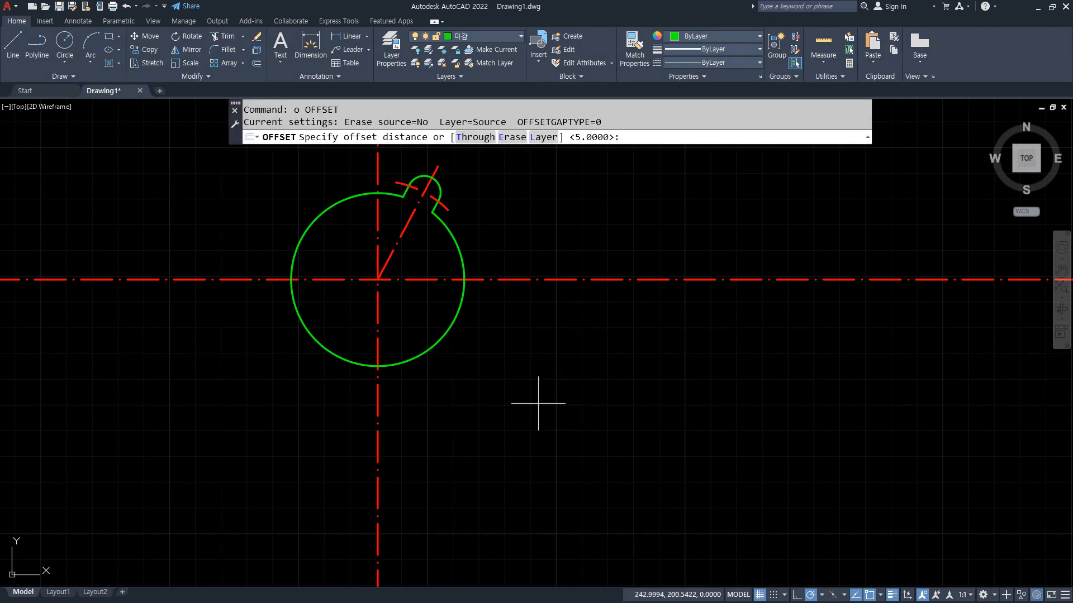
{"action": "type", "text": "45"}
{"action": "key", "text": "Return"}
{"action": "left_click", "coordinate": [519, 280]}
{"action": "left_click", "coordinate": [512, 394]}
{"action": "key", "text": "Return"}
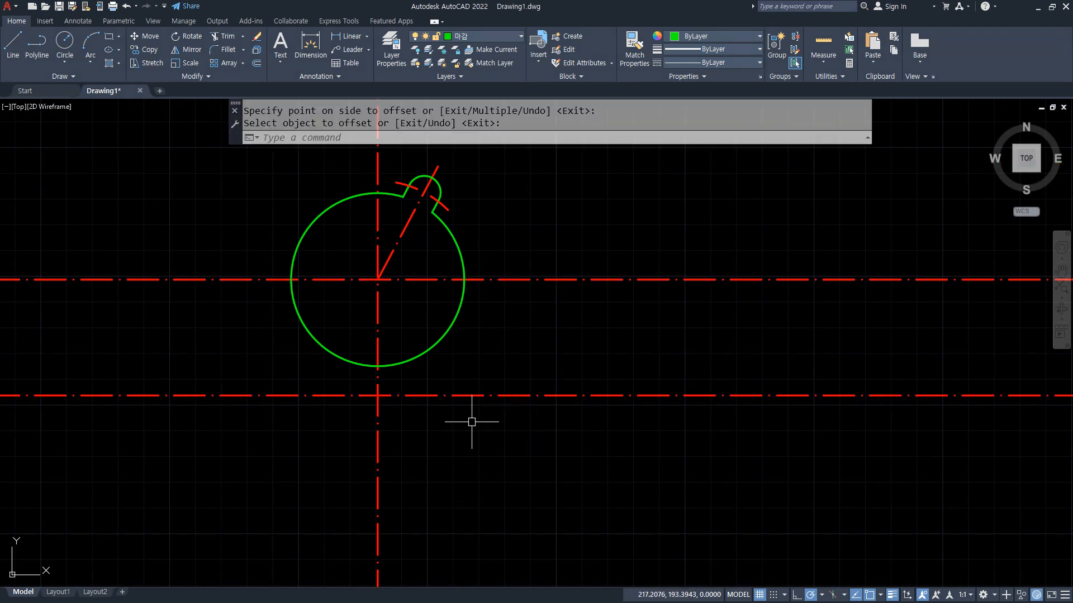
Offset the vertical centre line to the left by 84.
{"action": "key", "text": "Return"}
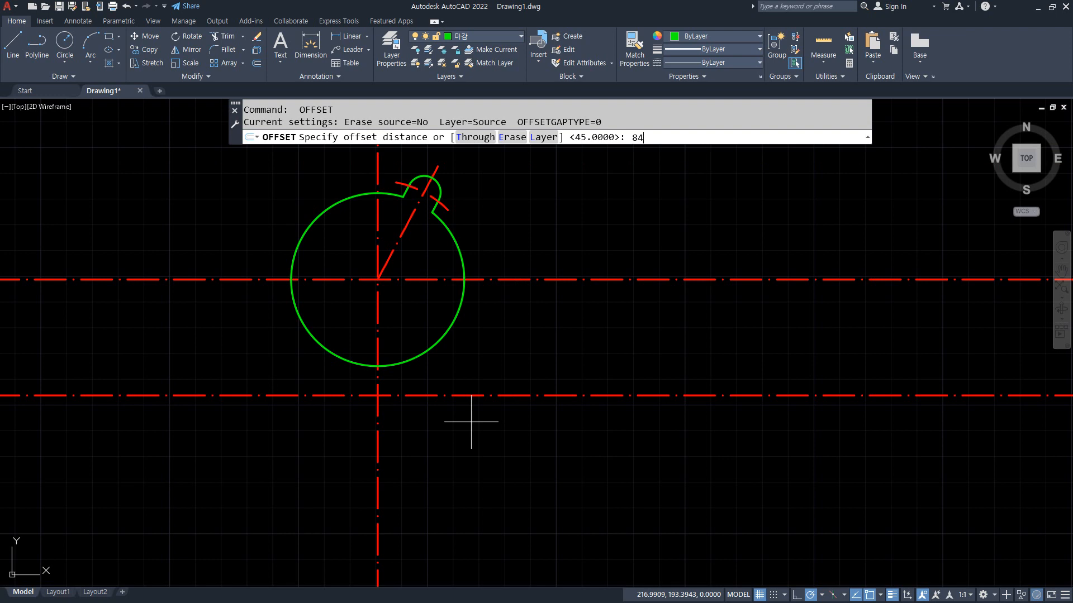
{"action": "type", "text": "84"}
{"action": "key", "text": "Return"}
{"action": "left_click", "coordinate": [377, 442]}
{"action": "left_click", "coordinate": [244, 477]}
{"action": "key", "text": "Return"}
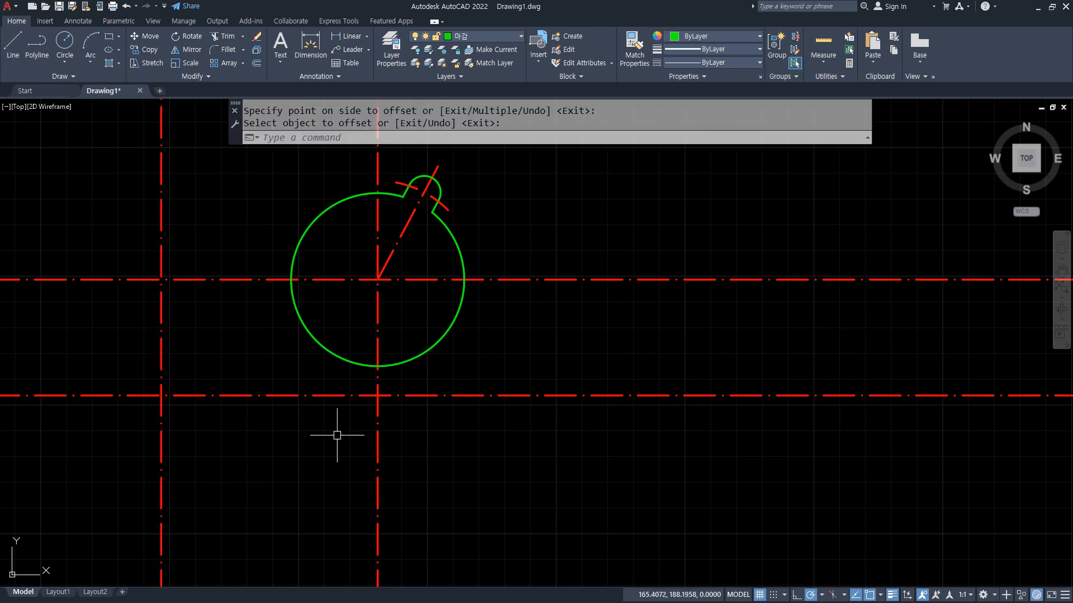
Offset the lower horizontal centre line downward by 10.
{"action": "type", "text": "o"}
{"action": "key", "text": "Return"}
{"action": "type", "text": "10"}
{"action": "key", "text": "Return"}
{"action": "left_click", "coordinate": [351, 396]}
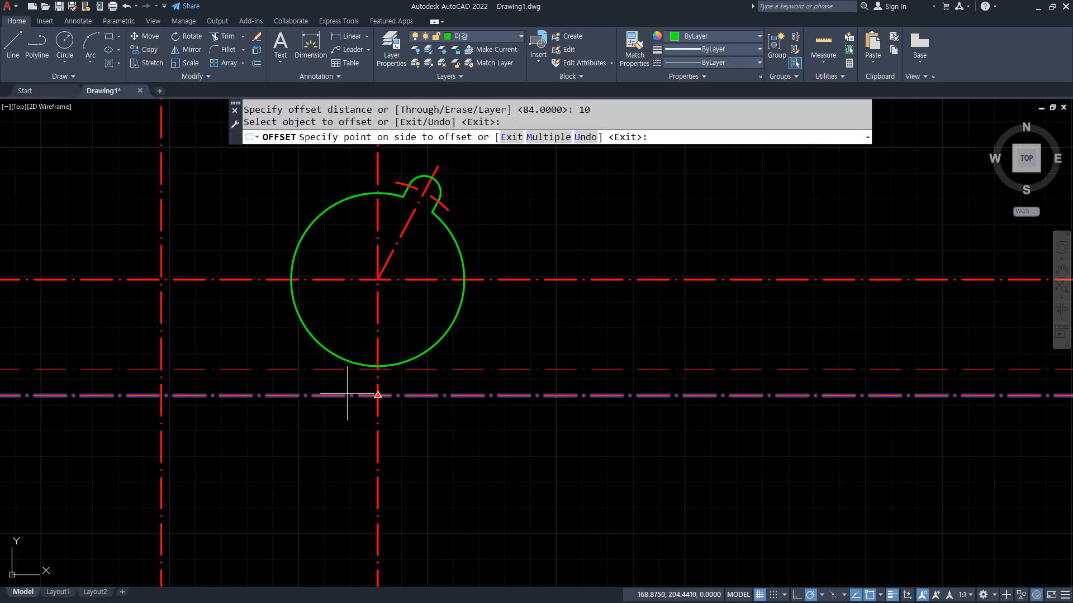
{"action": "left_click", "coordinate": [333, 447]}
{"action": "key", "text": "Return"}
Match the properties of the lowest horizontal line to those of the large green circle.
{"action": "type", "text": "ma"}
{"action": "key", "text": "Return"}
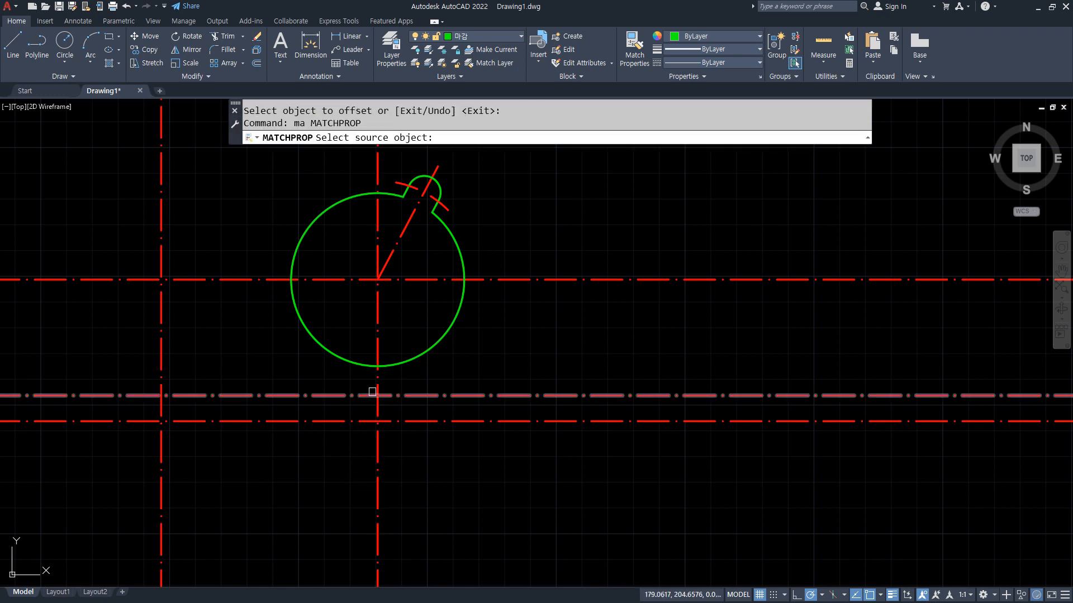
{"action": "left_click", "coordinate": [352, 363]}
{"action": "left_click", "coordinate": [333, 416]}
{"action": "left_click", "coordinate": [232, 445]}
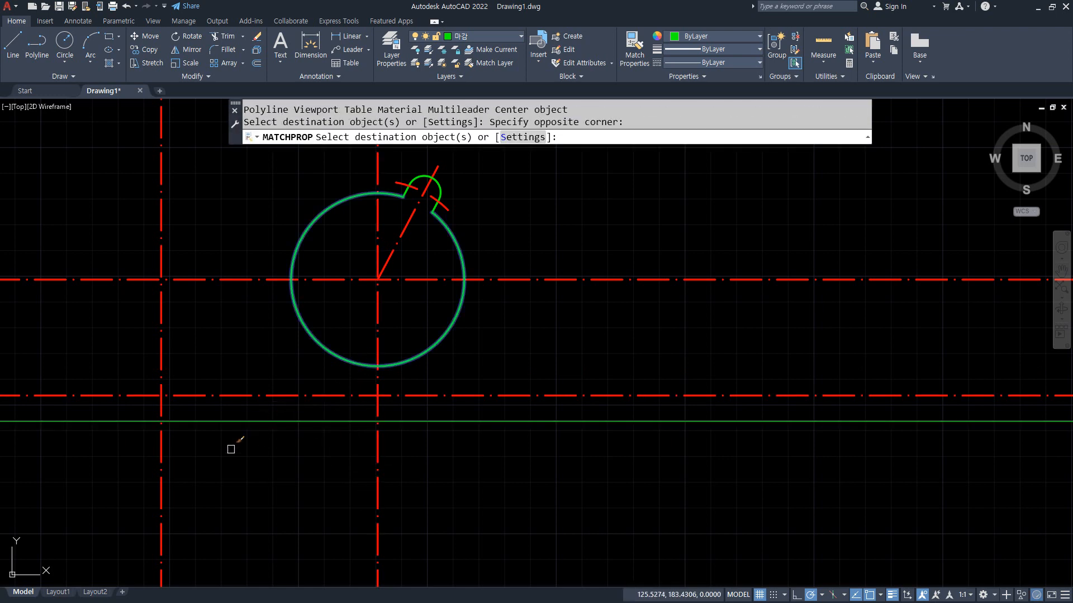
{"action": "key", "text": "Return"}
Draw concentric circles of radius 10 and 5 at the intersection of the left vertical and lower horizontal centre lines.
{"action": "type", "text": "c"}
{"action": "key", "text": "Return"}
{"action": "left_click", "coordinate": [162, 396]}
{"action": "type", "text": "1"}
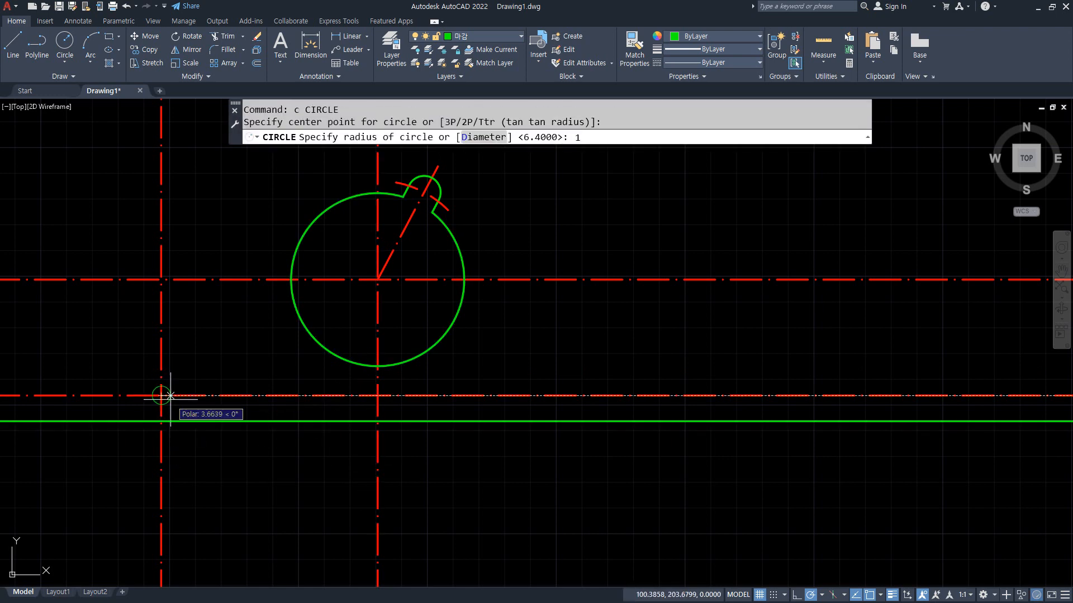
{"action": "type", "text": "0"}
{"action": "key", "text": "Return"}
{"action": "key", "text": "Return"}
{"action": "left_click", "coordinate": [164, 397]}
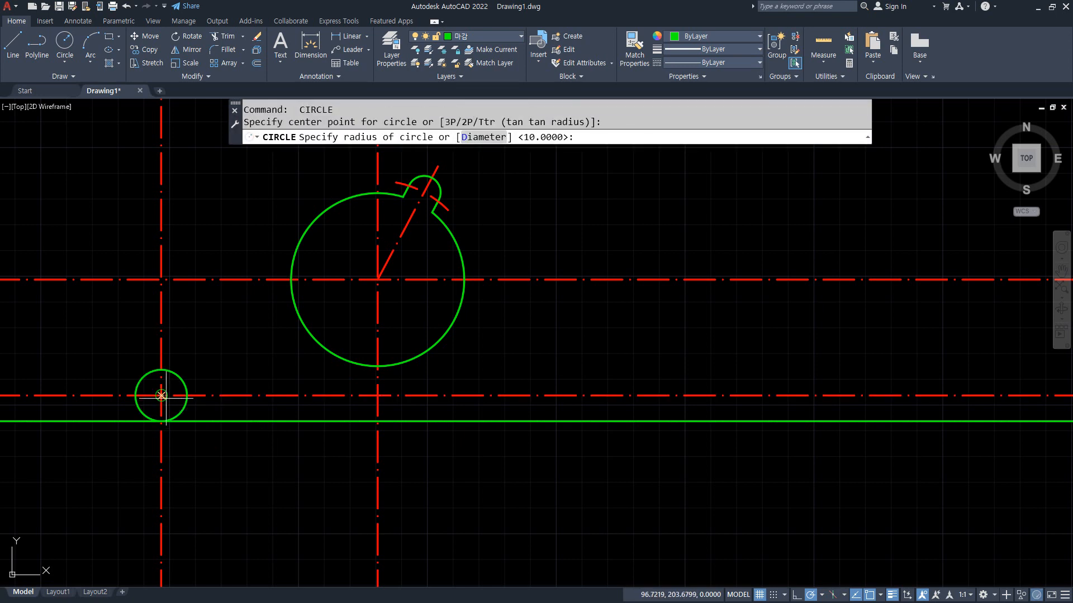
{"action": "type", "text": "5"}
{"action": "key", "text": "Return"}
Try offsetting the radius 10 circle outward by 5, and delete the offset circle again.
{"action": "type", "text": "o"}
{"action": "key", "text": "Return"}
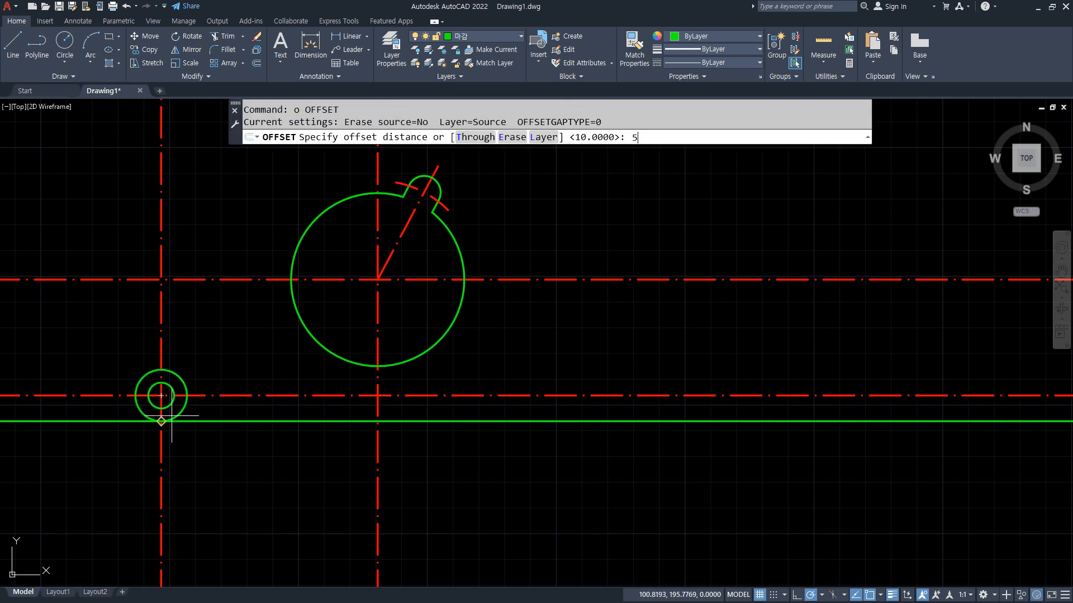
{"action": "type", "text": "5"}
{"action": "key", "text": "Return"}
{"action": "left_click", "coordinate": [179, 377]}
{"action": "left_click", "coordinate": [212, 357]}
{"action": "key", "text": "Return"}
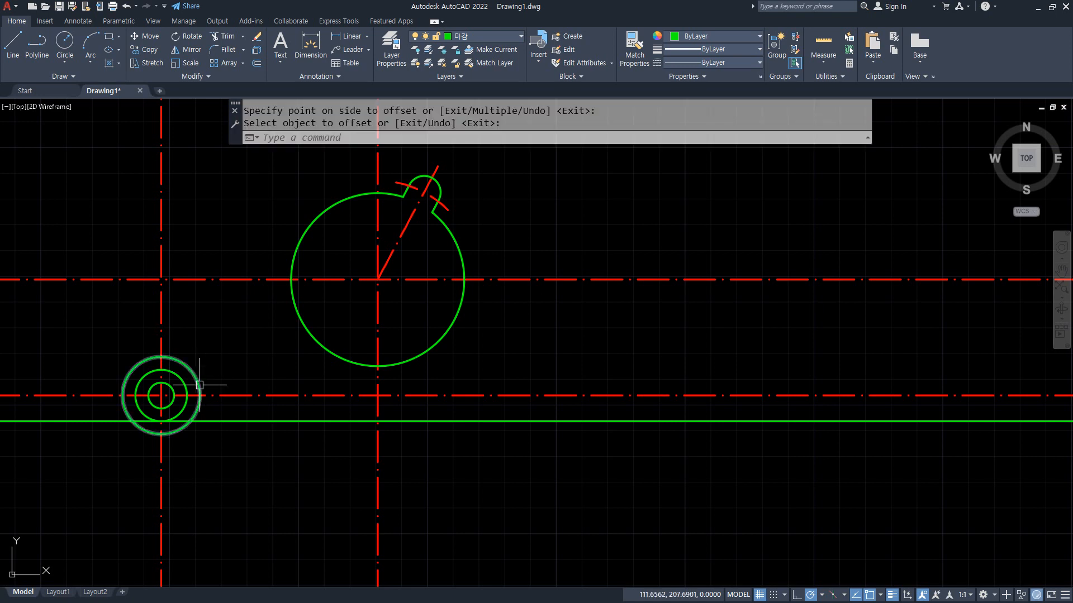
{"action": "key", "text": "Escape"}
{"action": "left_click", "coordinate": [179, 431]}
{"action": "key", "text": "Delete"}
Fillet the bottom green line to the radius 10 circle at radius 0, cutting the line off at the circle.
{"action": "type", "text": "f"}
{"action": "key", "text": "Return"}
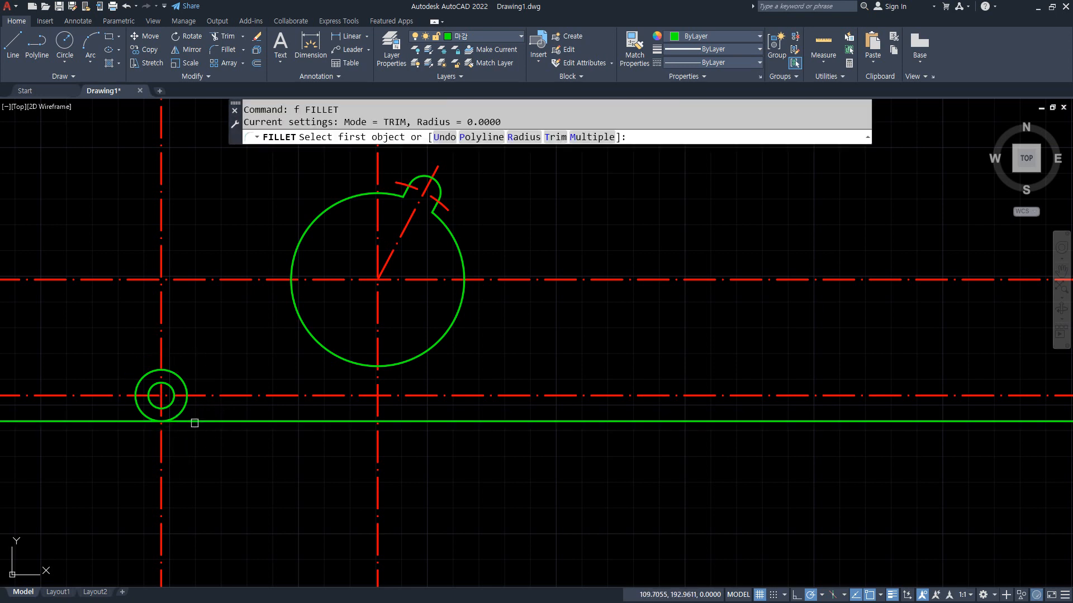
{"action": "left_click", "coordinate": [194, 422]}
{"action": "left_click", "coordinate": [140, 411]}
Offset the radius 10 circle outward by 5 as a trimming boundary for its centre lines.
{"action": "type", "text": "o"}
{"action": "key", "text": "Return"}
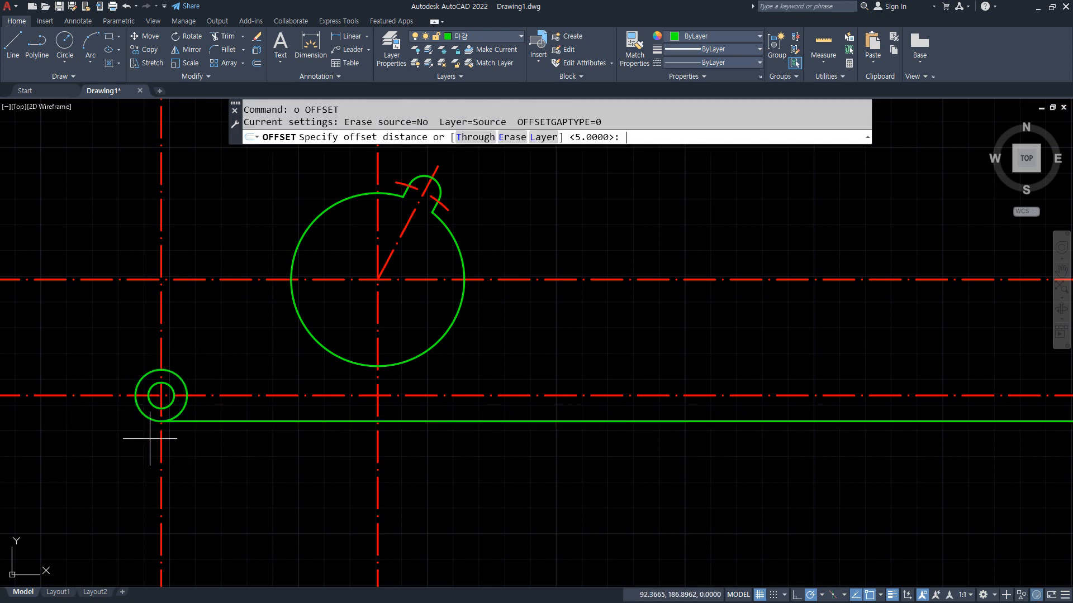
{"action": "type", "text": "5"}
{"action": "key", "text": "Return"}
{"action": "left_click", "coordinate": [180, 378]}
{"action": "left_click", "coordinate": [209, 348]}
{"action": "key", "text": "Return"}
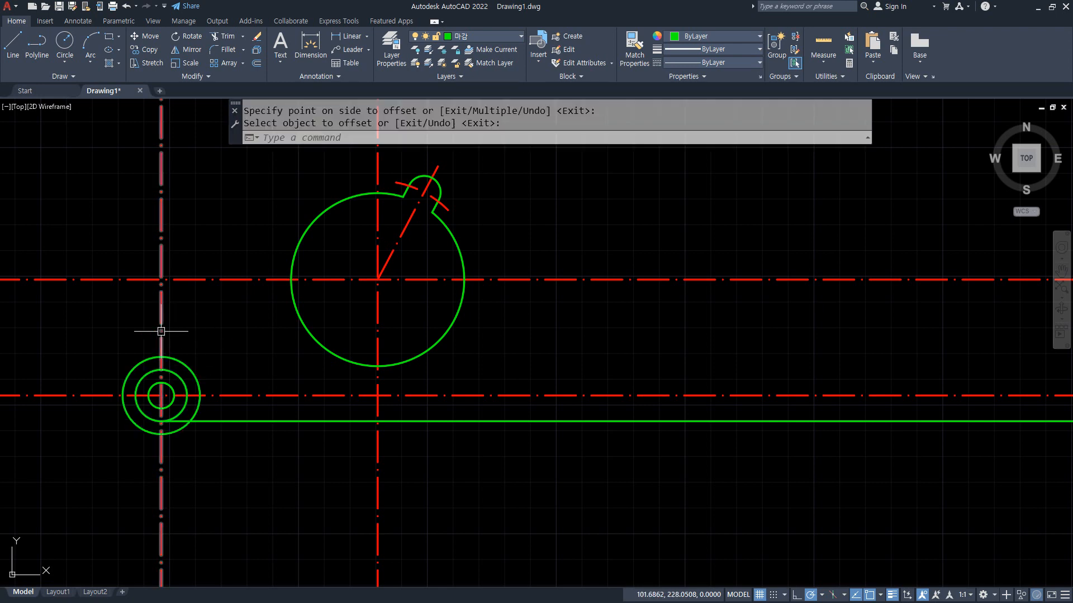
Trim the left vertical and lower horizontal centre lines outside the offset circle.
{"action": "type", "text": "tr"}
{"action": "key", "text": "Return"}
{"action": "left_click", "coordinate": [159, 330]}
{"action": "left_click", "coordinate": [78, 395]}
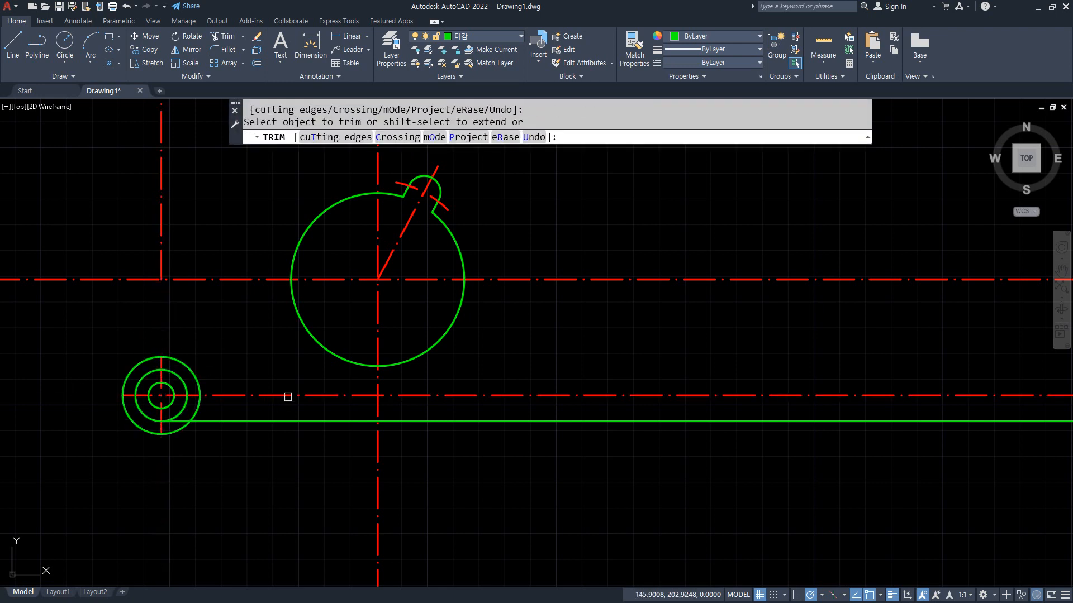
{"action": "left_click", "coordinate": [287, 397]}
{"action": "key", "text": "Return"}
Erase the offset circle around the lower-left hole and the leftover pieces of the left vertical and lower horizontal centre lines.
{"action": "left_click", "coordinate": [161, 215]}
{"action": "left_click", "coordinate": [187, 364]}
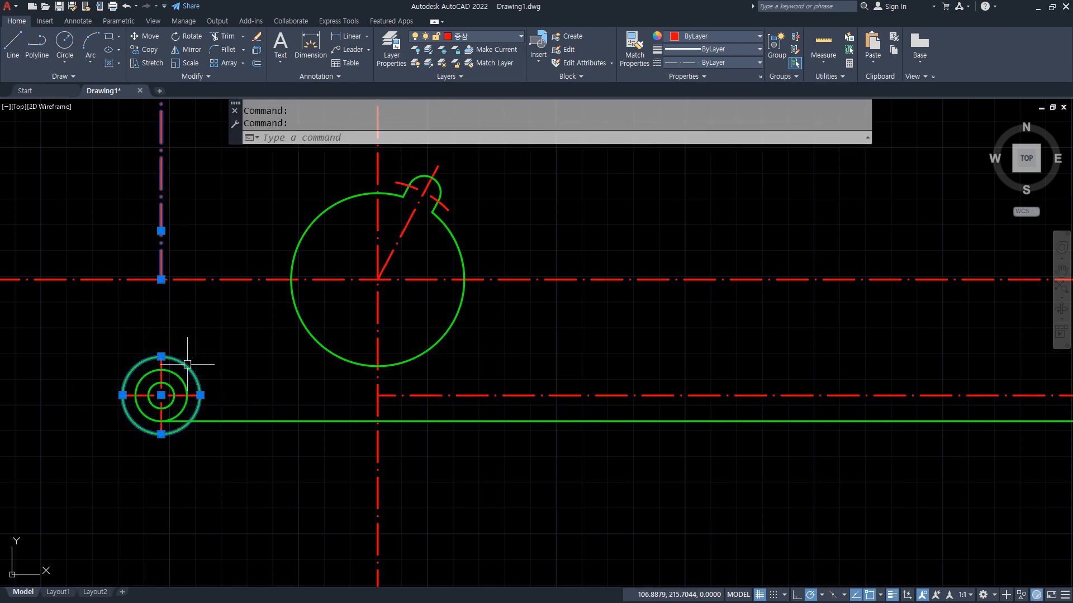
{"action": "type", "text": "e"}
{"action": "key", "text": "Return"}
{"action": "left_click", "coordinate": [509, 414]}
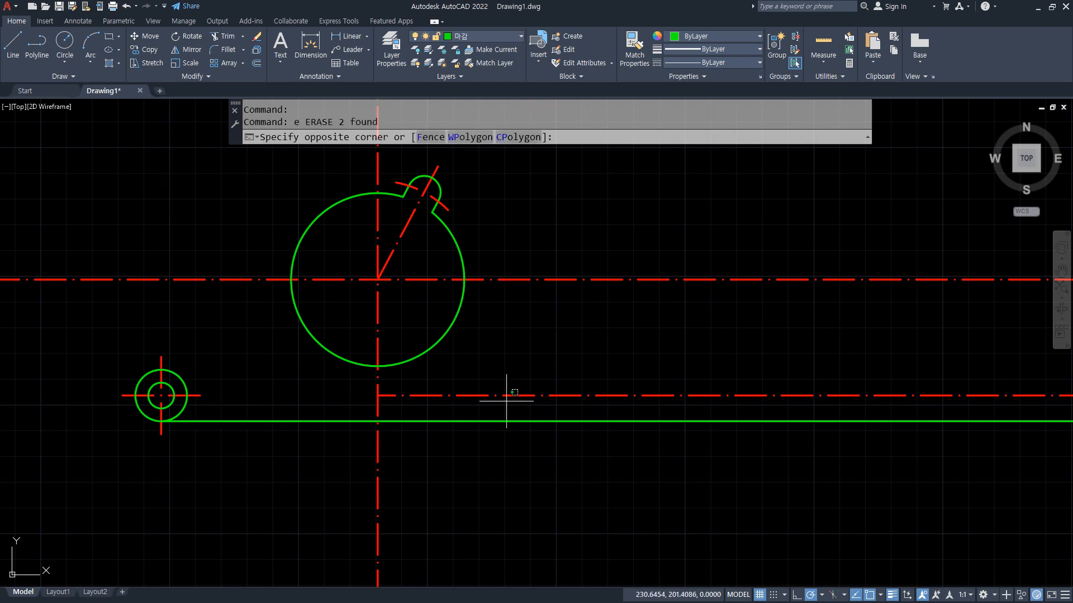
{"action": "left_click", "coordinate": [491, 376]}
{"action": "type", "text": "e"}
{"action": "key", "text": "Return"}
Trim the bottom green line where it extends right of the main vertical centre line.
{"action": "type", "text": "tr"}
{"action": "key", "text": "Return"}
{"action": "left_click", "coordinate": [605, 395]}
{"action": "left_click", "coordinate": [608, 431]}
{"action": "key", "text": "Return"}
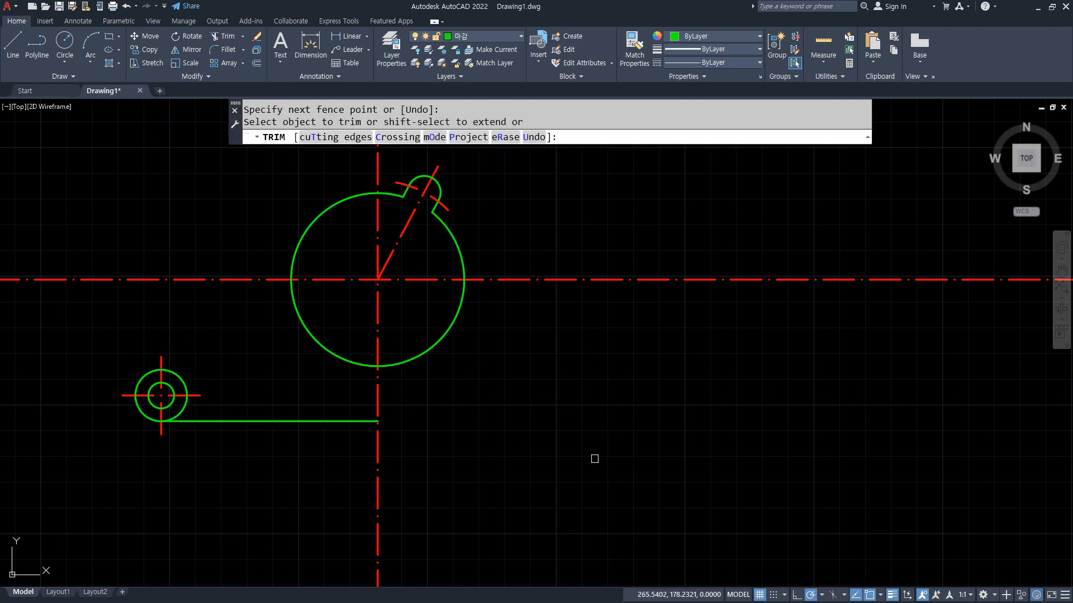
{"action": "key", "text": "Return"}
Offset the large central circle outward by 5 as a trimming boundary for its centre lines.
{"action": "type", "text": "o"}
{"action": "key", "text": "Return"}
{"action": "type", "text": "5"}
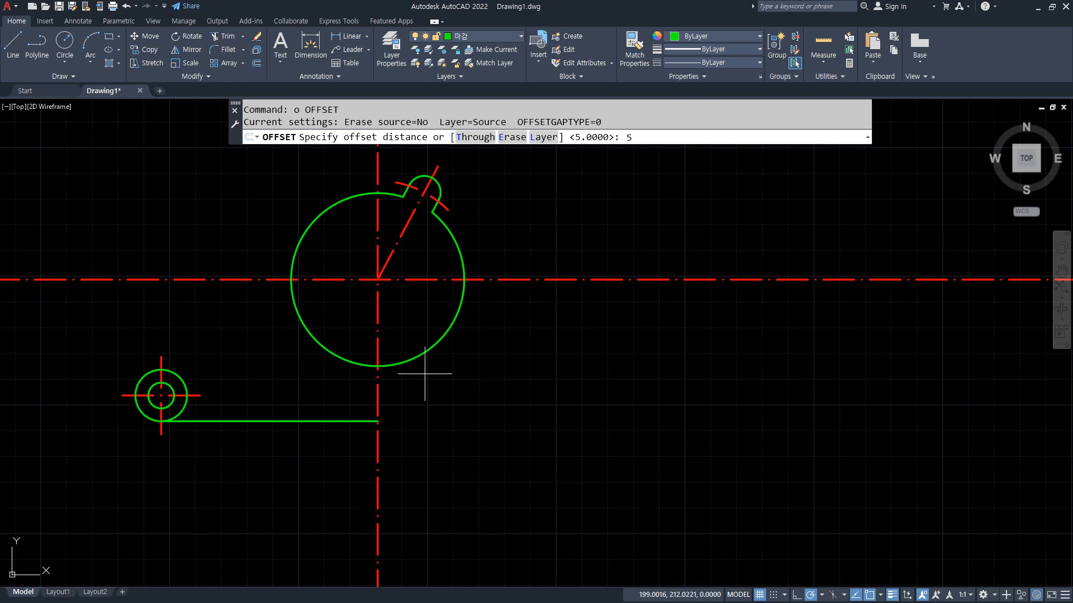
{"action": "key", "text": "Return"}
{"action": "left_click", "coordinate": [418, 358]}
{"action": "left_click", "coordinate": [471, 376]}
{"action": "key", "text": "Return"}
Trim the main horizontal centre line outside the offset circle on both sides.
{"action": "type", "text": "tr"}
{"action": "key", "text": "Return"}
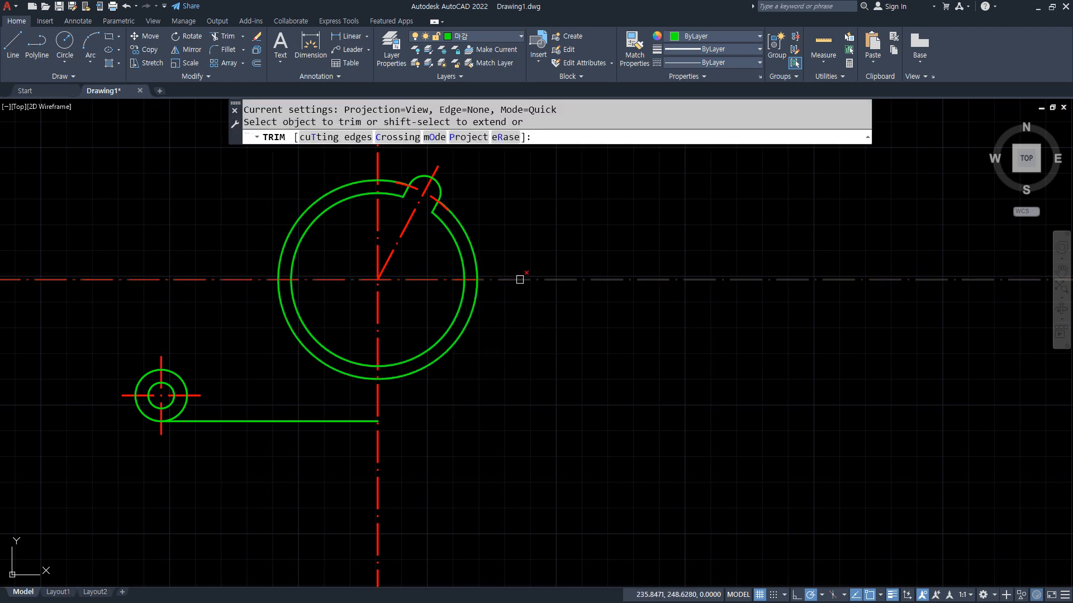
{"action": "left_click", "coordinate": [520, 279]}
{"action": "mouse_move", "coordinate": [227, 271]}
{"action": "left_mouse_down"}
{"action": "mouse_move", "coordinate": [255, 336]}
{"action": "mouse_move", "coordinate": [266, 329]}
{"action": "left_mouse_up"}
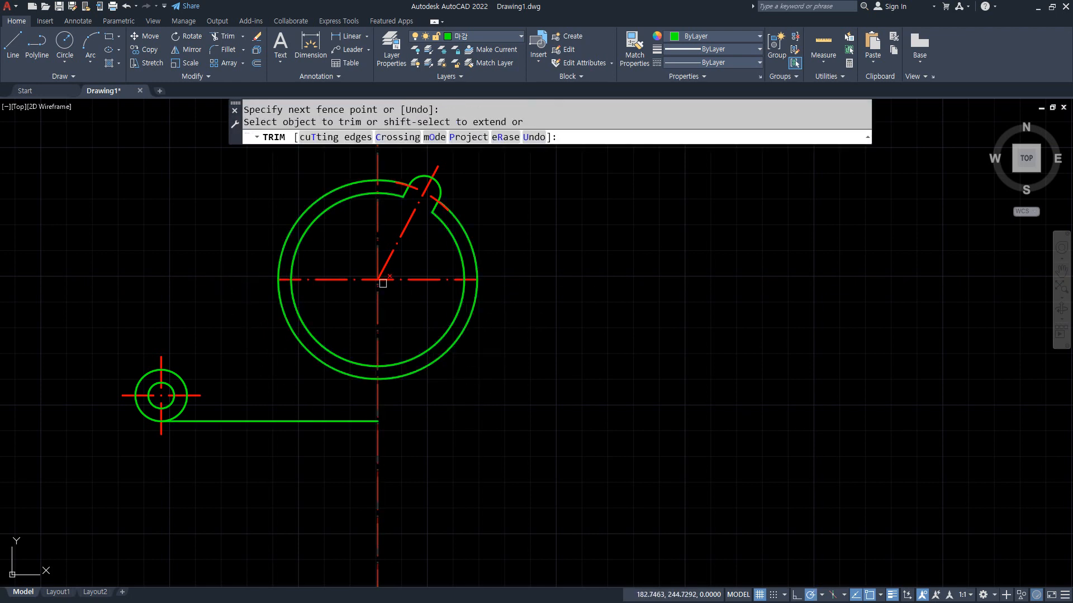
{"action": "key", "text": "Return"}
{"action": "key", "text": "Escape"}
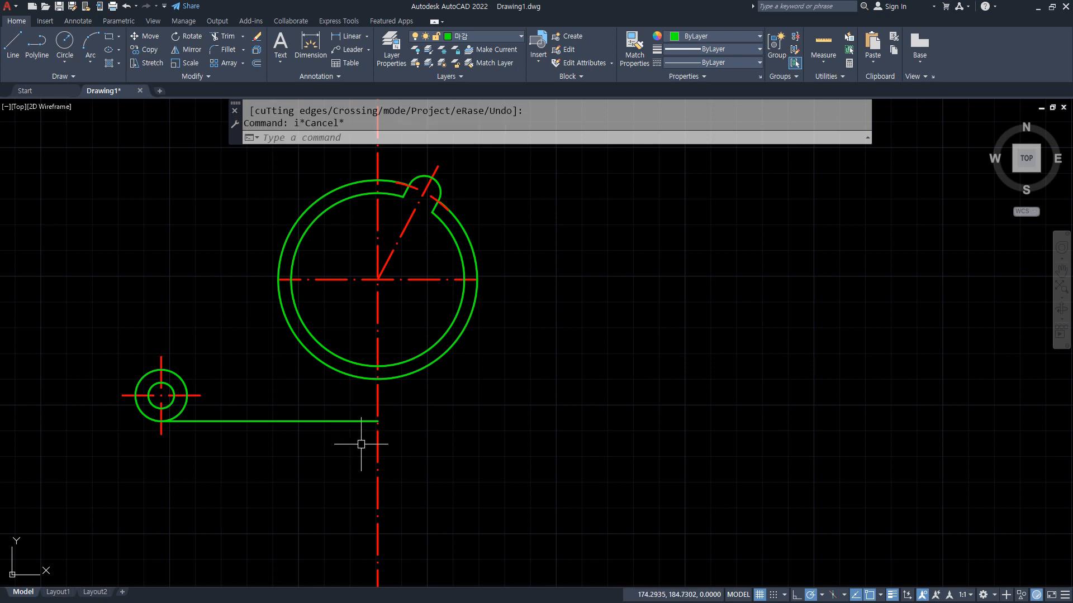
Offset the bottom green line downward by 5 as a trimming boundary for the main vertical centre line.
{"action": "type", "text": "o"}
{"action": "key", "text": "Return"}
{"action": "type", "text": "5"}
{"action": "key", "text": "Return"}
{"action": "left_click", "coordinate": [330, 421]}
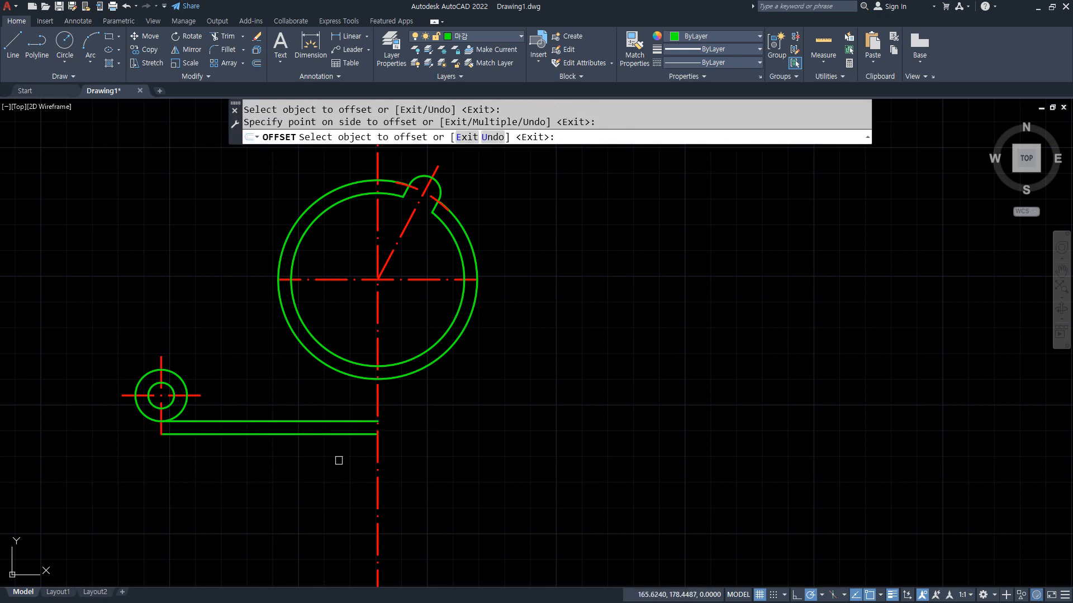
{"action": "left_click", "coordinate": [375, 467]}
{"action": "key", "text": "Escape"}
Trim the main vertical centre line below the offset line, and erase that line together with the large offset circle.
{"action": "type", "text": "tr"}
{"action": "key", "text": "Return"}
{"action": "key", "text": "Escape"}
{"action": "left_click", "coordinate": [354, 434]}
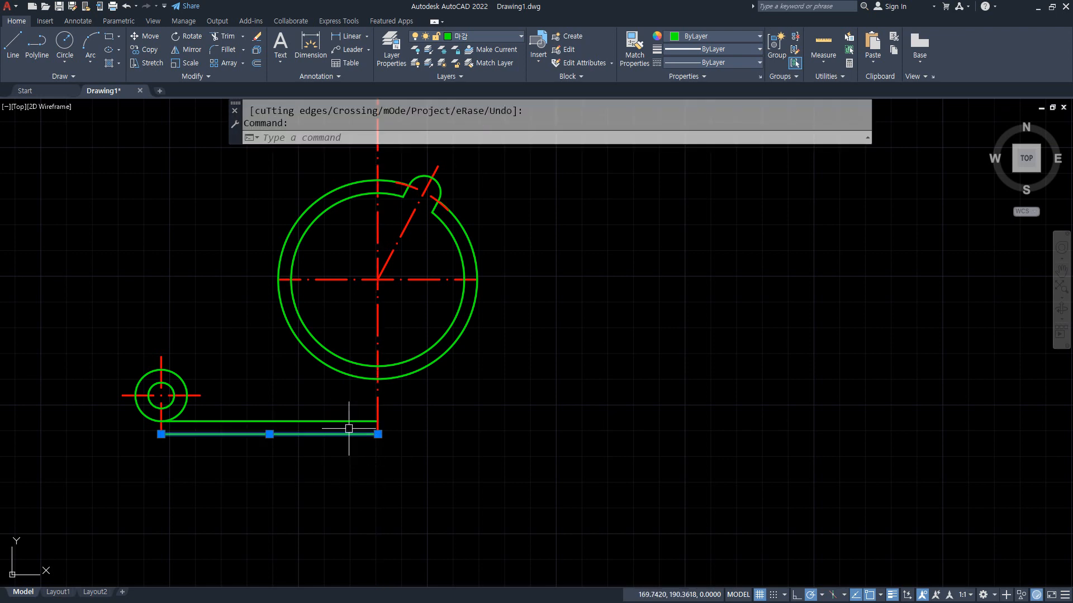
{"action": "left_click", "coordinate": [333, 366]}
{"action": "type", "text": "e"}
{"action": "key", "text": "Return"}
{"action": "mouse_move", "coordinate": [333, 364]}
{"action": "middle_mouse_down"}
{"action": "mouse_move", "coordinate": [333, 402]}
{"action": "mouse_move", "coordinate": [373, 346]}
{"action": "middle_mouse_up"}
{"action": "scroll", "coordinate": [275, 395], "scroll_direction": "up", "scroll_amount": 3}
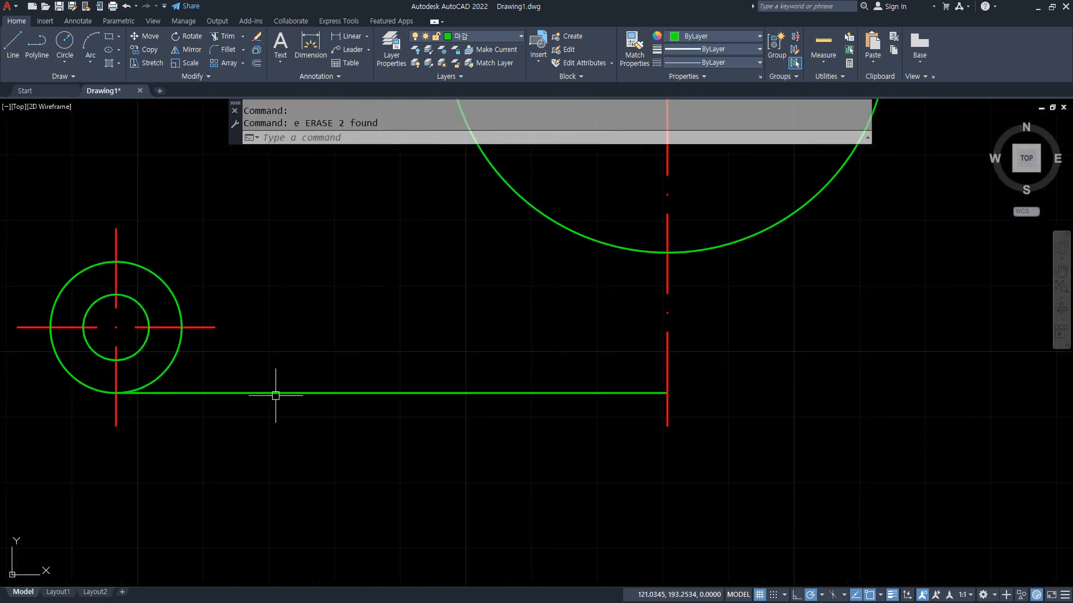
{"action": "scroll", "coordinate": [294, 431], "scroll_direction": "up", "scroll_amount": 2}
{"action": "scroll", "coordinate": [206, 367], "scroll_direction": "down", "scroll_amount": 2}
{"action": "middle_click_drag", "start_coordinate": [207, 366], "coordinate": [346, 411]}
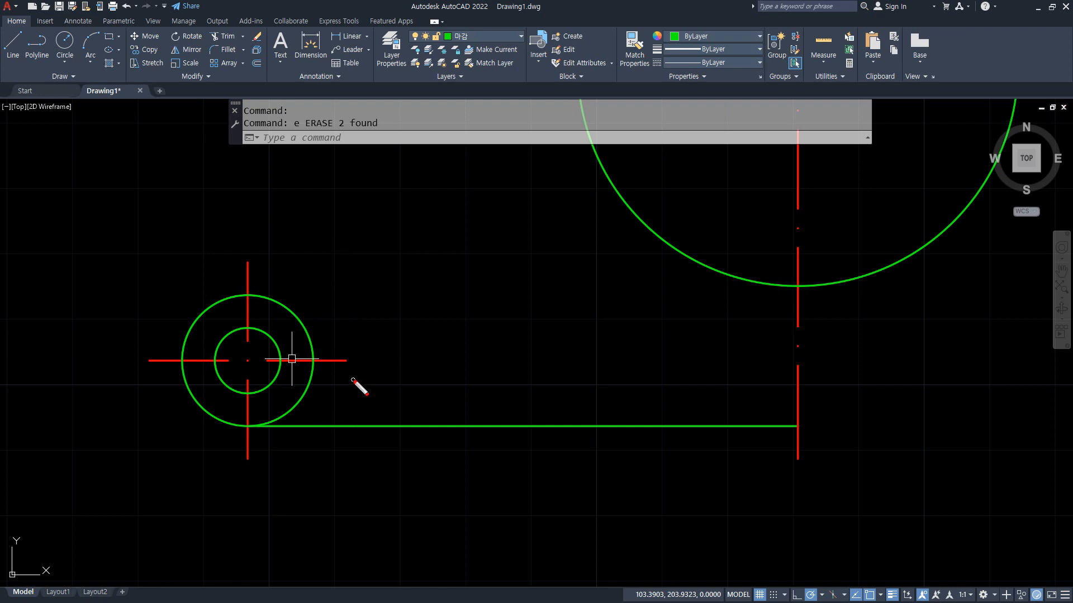
{"action": "mouse_move", "coordinate": [440, 426]}
{"action": "left_mouse_down"}
{"action": "mouse_move", "coordinate": [407, 426]}
{"action": "mouse_move", "coordinate": [445, 340]}
{"action": "mouse_move", "coordinate": [353, 180]}
{"action": "left_mouse_up"}
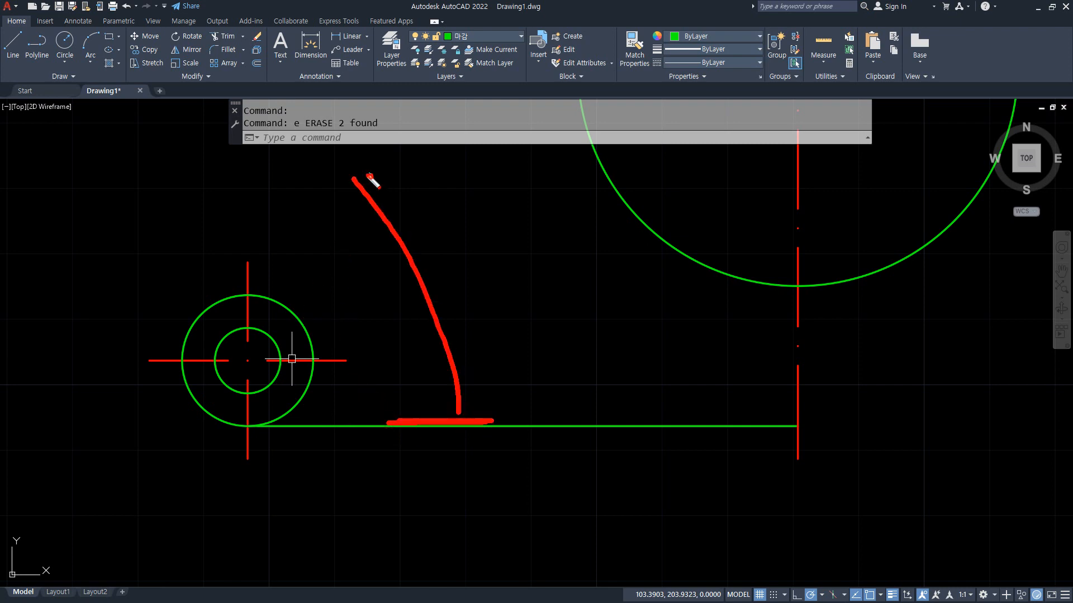
{"action": "left_click_drag", "start_coordinate": [457, 193], "coordinate": [524, 263]}
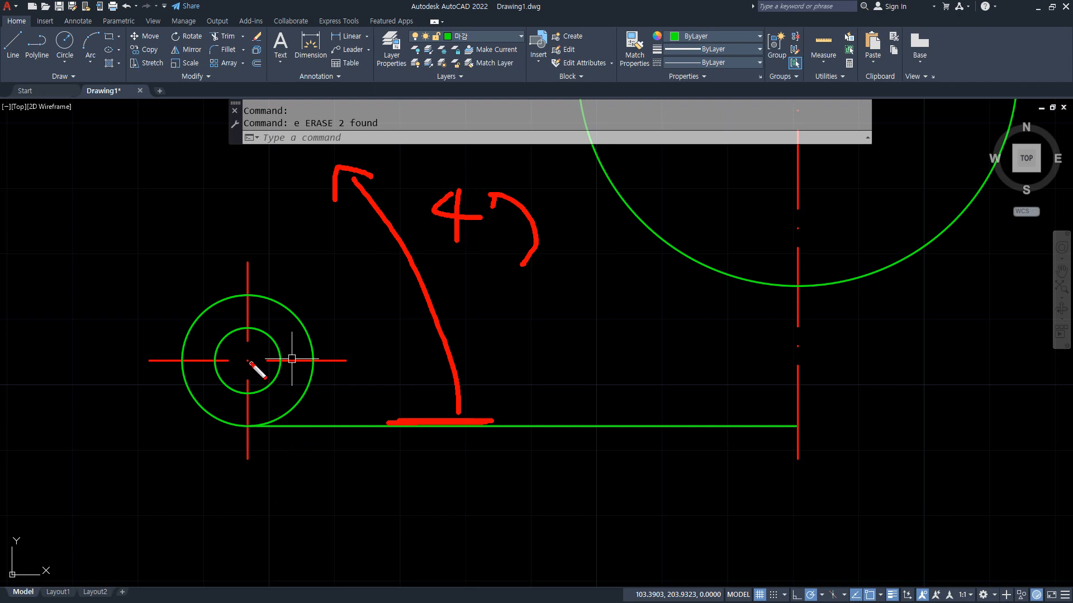
{"action": "key", "text": "Escape"}
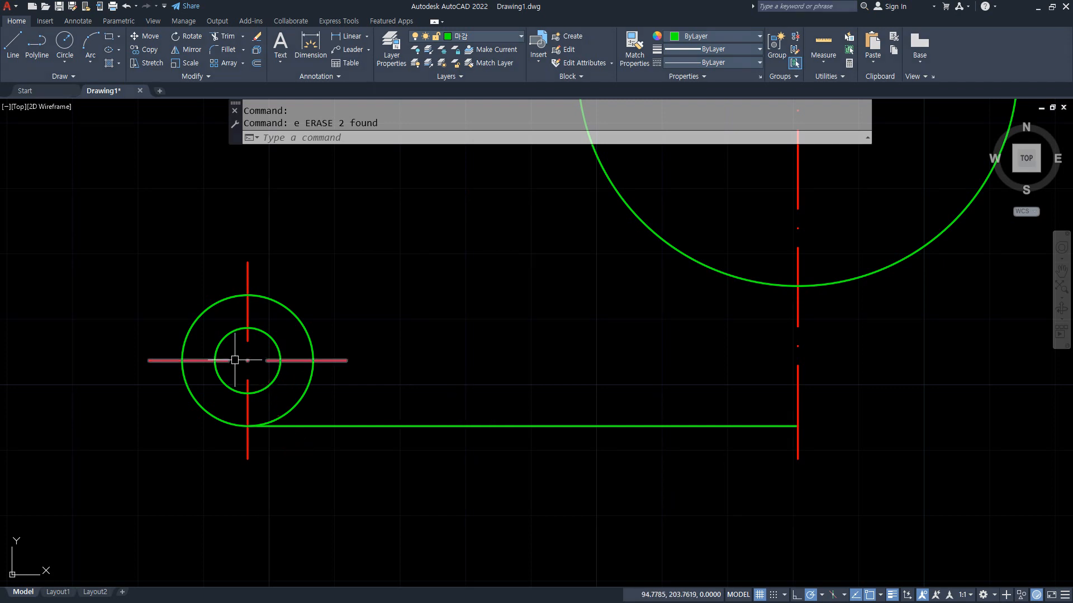
Try rotating a copy of the bottom green line by 47 degrees about the lower-left hole's centre, and erase the copy again.
{"action": "type", "text": "ro"}
{"action": "key", "text": "Return"}
{"action": "left_click", "coordinate": [362, 435]}
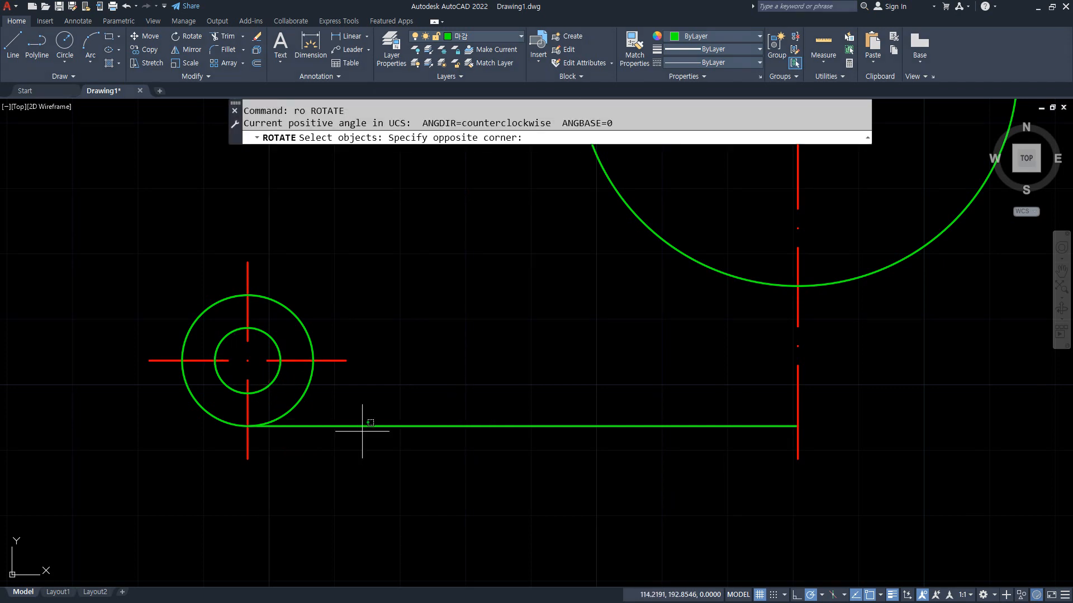
{"action": "left_click", "coordinate": [341, 405]}
{"action": "key", "text": "Return"}
{"action": "left_click", "coordinate": [247, 360]}
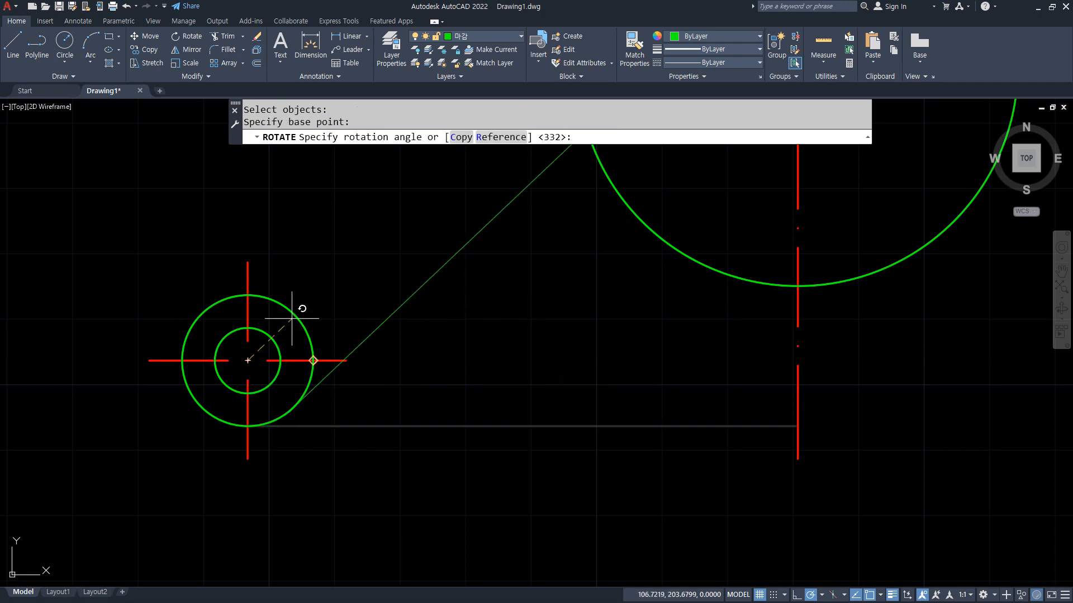
{"action": "type", "text": "c"}
{"action": "key", "text": "Return"}
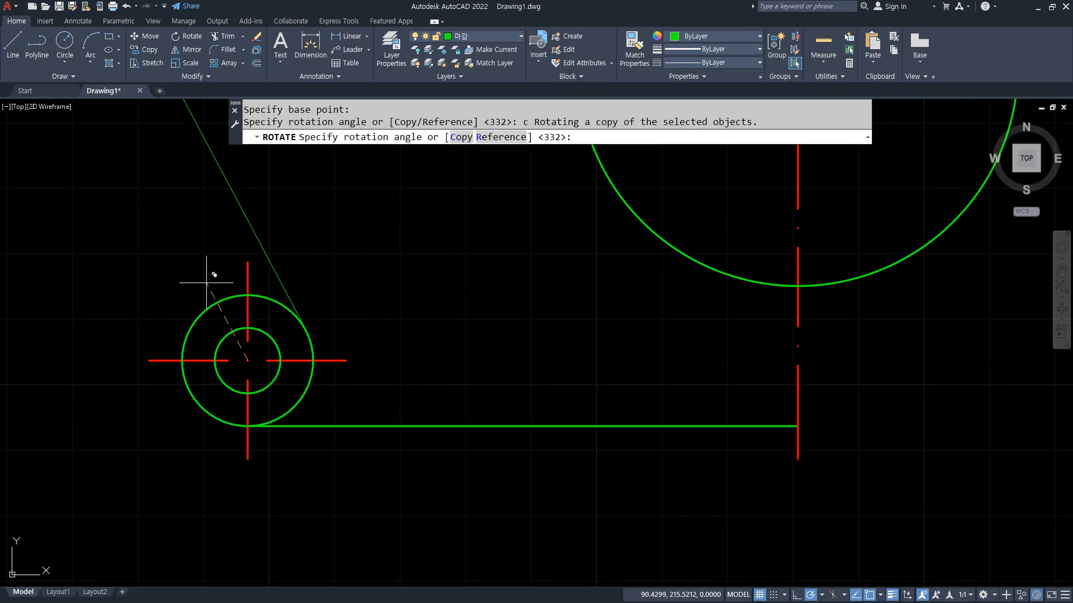
{"action": "type", "text": "47"}
{"action": "key", "text": "Return"}
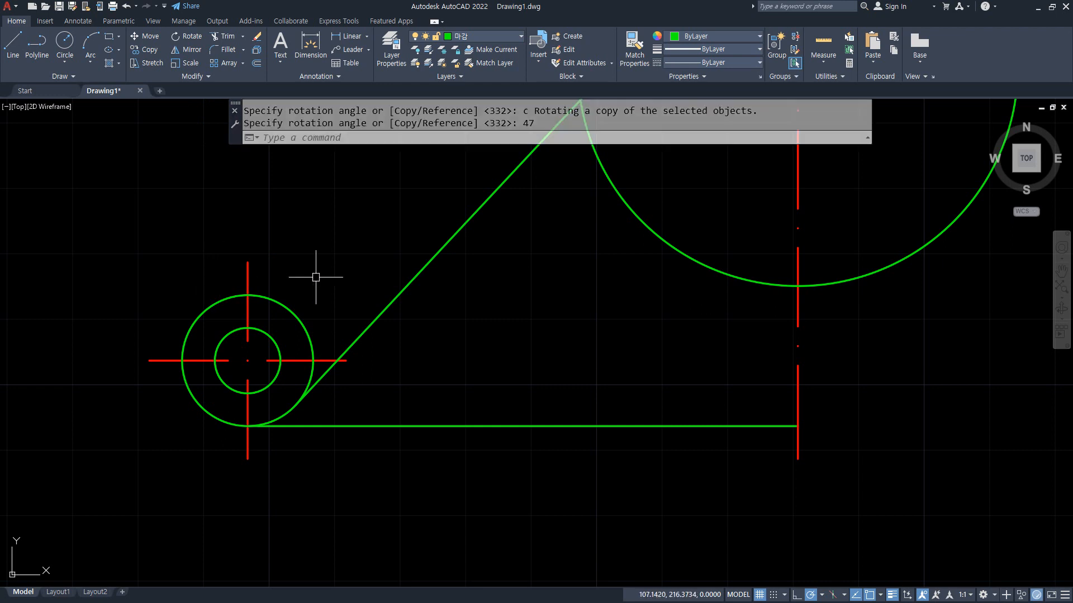
{"action": "left_click", "coordinate": [387, 307]}
{"action": "type", "text": "e"}
{"action": "key", "text": "Return"}
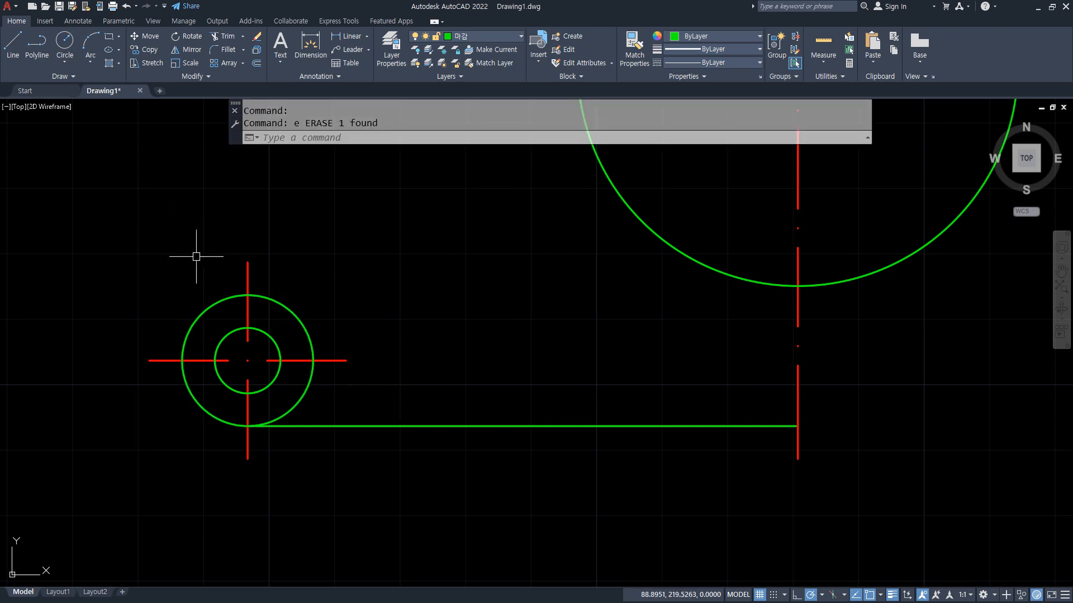
Rotate a copy of the lower-left hole's horizontal centre line by 47 degrees about the hole's centre.
{"action": "type", "text": "ro"}
{"action": "key", "text": "Return"}
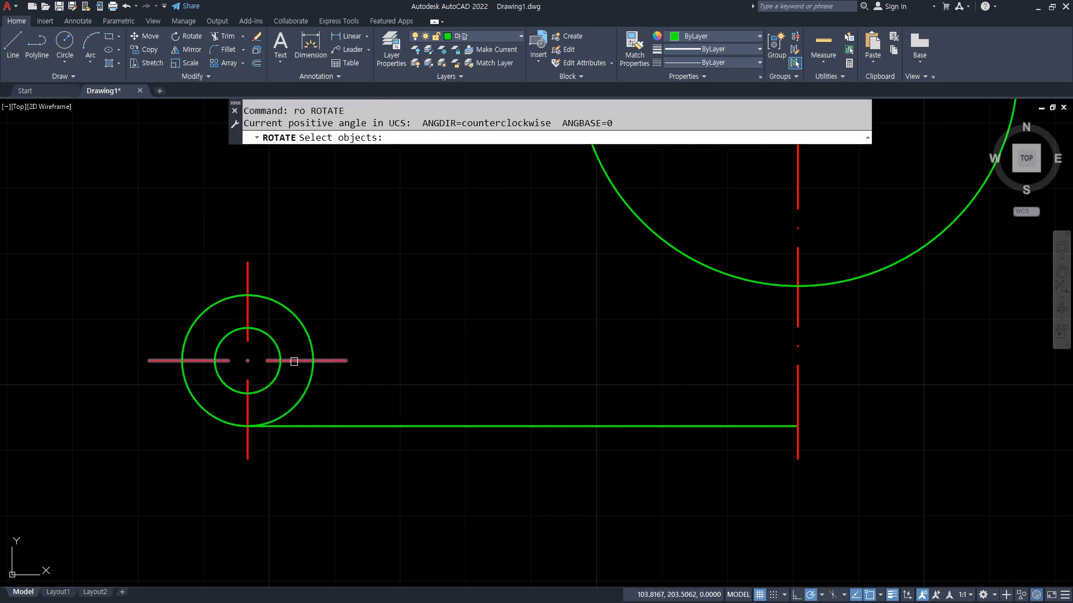
{"action": "left_click", "coordinate": [263, 361]}
{"action": "key", "text": "Return"}
{"action": "left_click", "coordinate": [247, 361]}
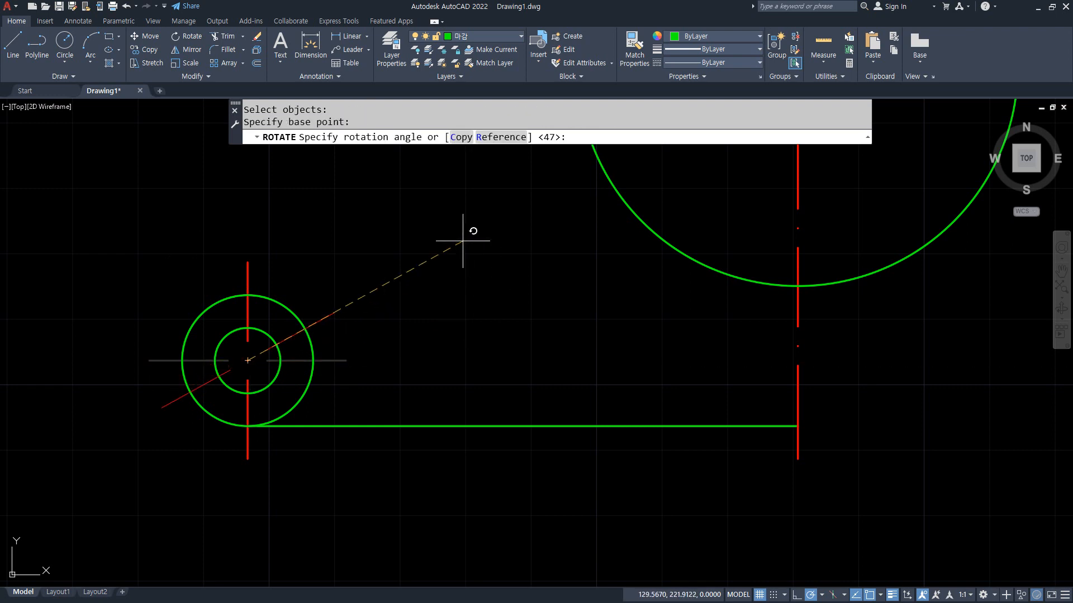
{"action": "type", "text": "c"}
{"action": "key", "text": "Return"}
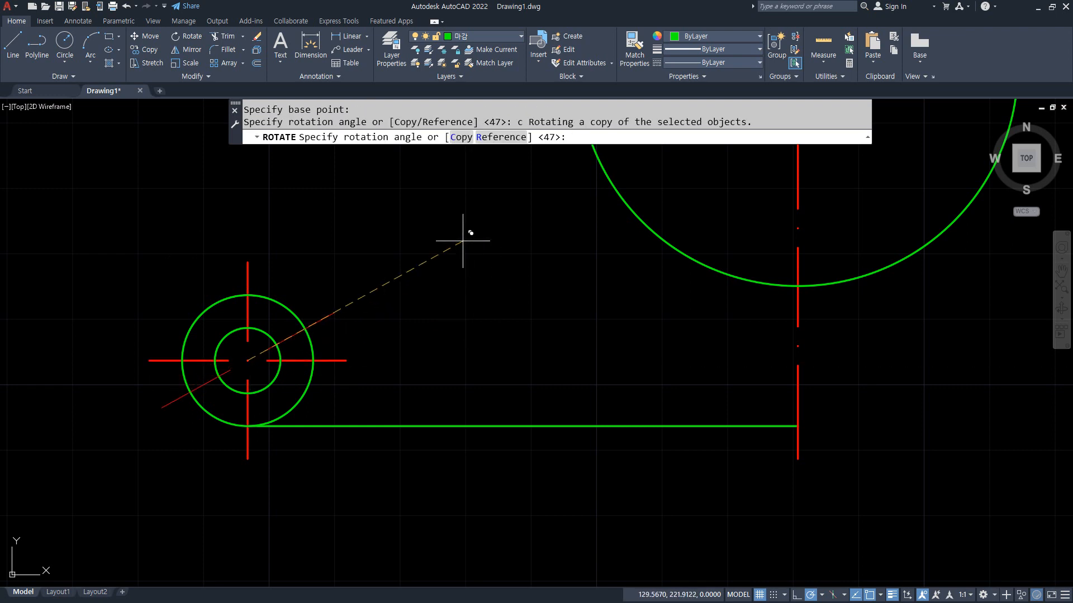
{"action": "key", "text": "Return"}
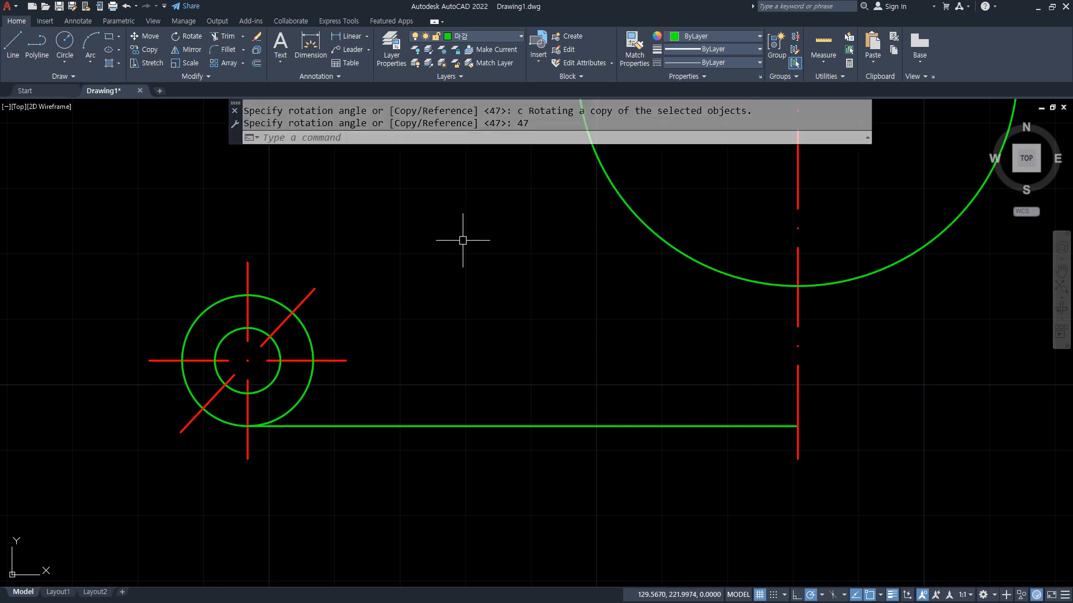
Offset the rotated centre line by 10 towards the upper left, and delete the rotated source line.
{"action": "type", "text": "o"}
{"action": "key", "text": "Return"}
{"action": "type", "text": "10"}
{"action": "key", "text": "Return"}
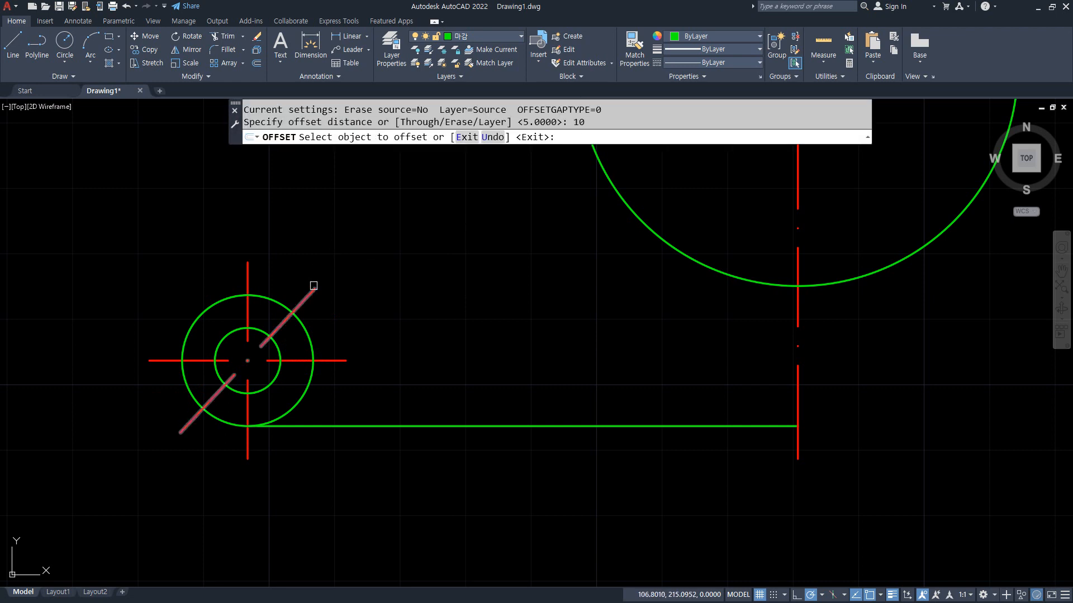
{"action": "left_click", "coordinate": [312, 286]}
{"action": "left_click", "coordinate": [278, 219]}
{"action": "key", "text": "Return"}
{"action": "left_click", "coordinate": [304, 296]}
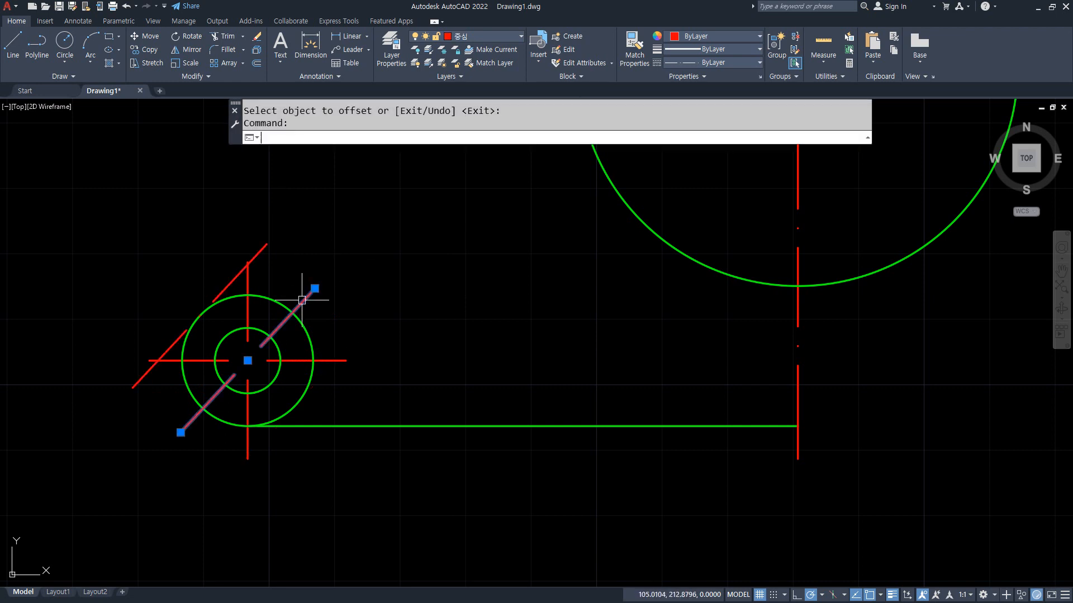
{"action": "key", "text": "Delete"}
Fillet the slanted offset line to the radius 10 circle, cutting the line off at its tangent point.
{"action": "type", "text": "f"}
{"action": "key", "text": "Return"}
{"action": "left_click", "coordinate": [202, 314]}
{"action": "left_click", "coordinate": [235, 287]}
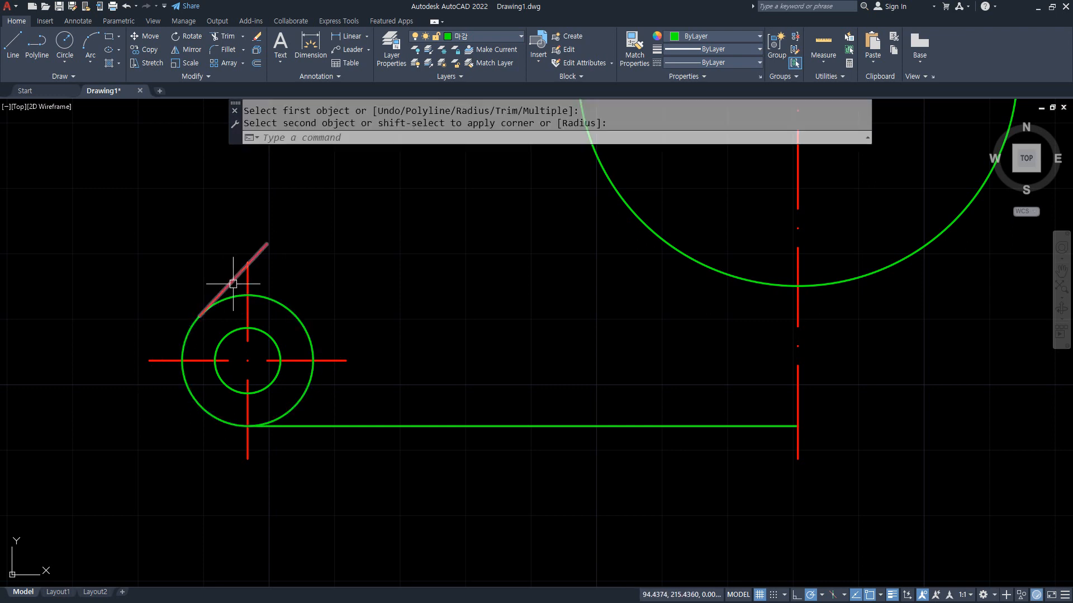
Match the slanted line's properties to the green radius 10 circle.
{"action": "type", "text": "ma"}
{"action": "key", "text": "Return"}
{"action": "left_click", "coordinate": [263, 295]}
{"action": "left_click", "coordinate": [232, 278]}
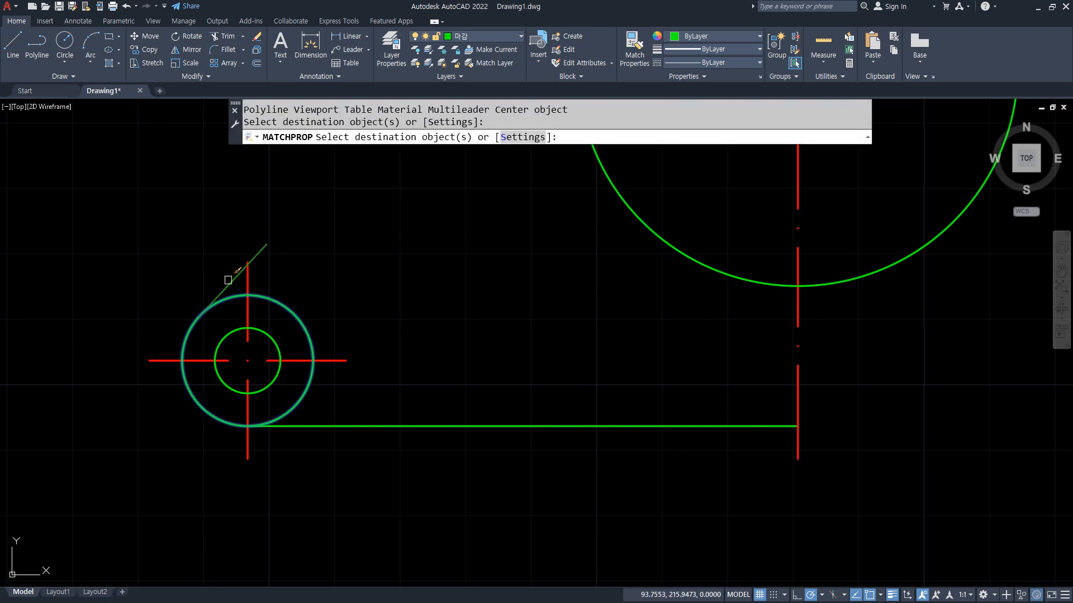
{"action": "key", "text": "Return"}
Trim the radius 10 circle between the slanted line and the bottom line, keeping only the outer left arc.
{"action": "type", "text": "tr"}
{"action": "key", "text": "Return"}
{"action": "left_click", "coordinate": [268, 299]}
{"action": "left_click", "coordinate": [310, 380]}
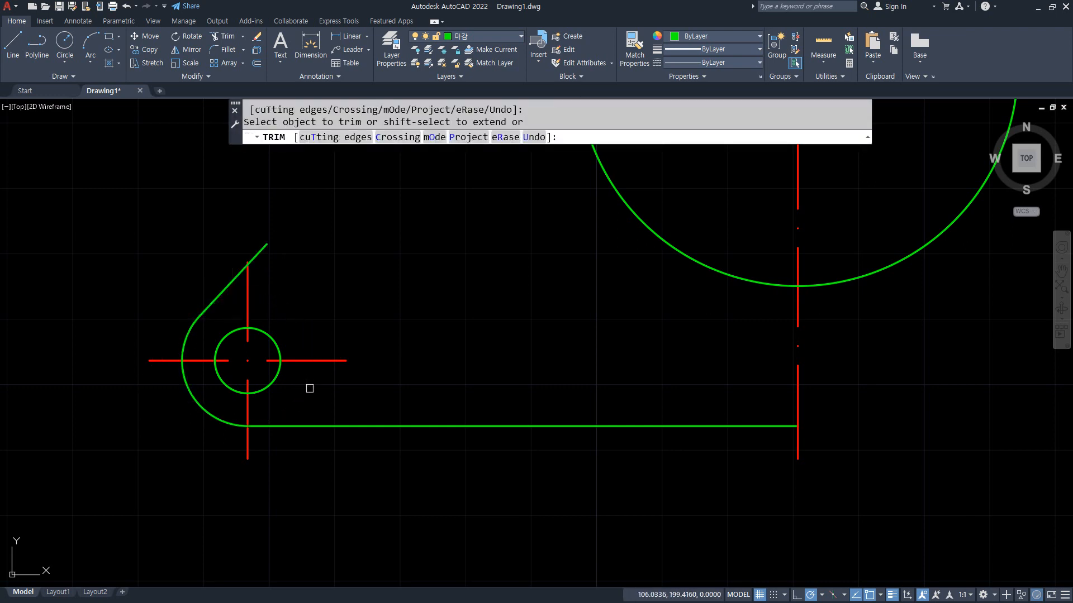
{"action": "key", "text": "Return"}
Offset the main vertical centre line by 38 to the left.
{"action": "scroll", "coordinate": [344, 398], "scroll_direction": "down", "scroll_amount": 2}
{"action": "middle_click_drag", "start_coordinate": [386, 178], "coordinate": [361, 262]}
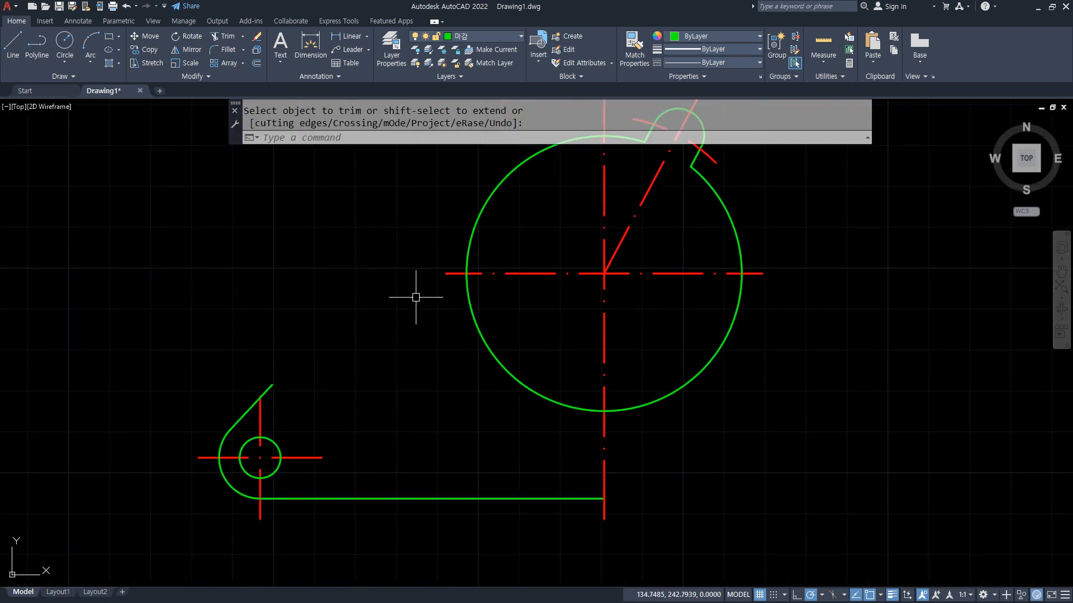
{"action": "middle_click_drag", "start_coordinate": [433, 480], "coordinate": [259, 454]}
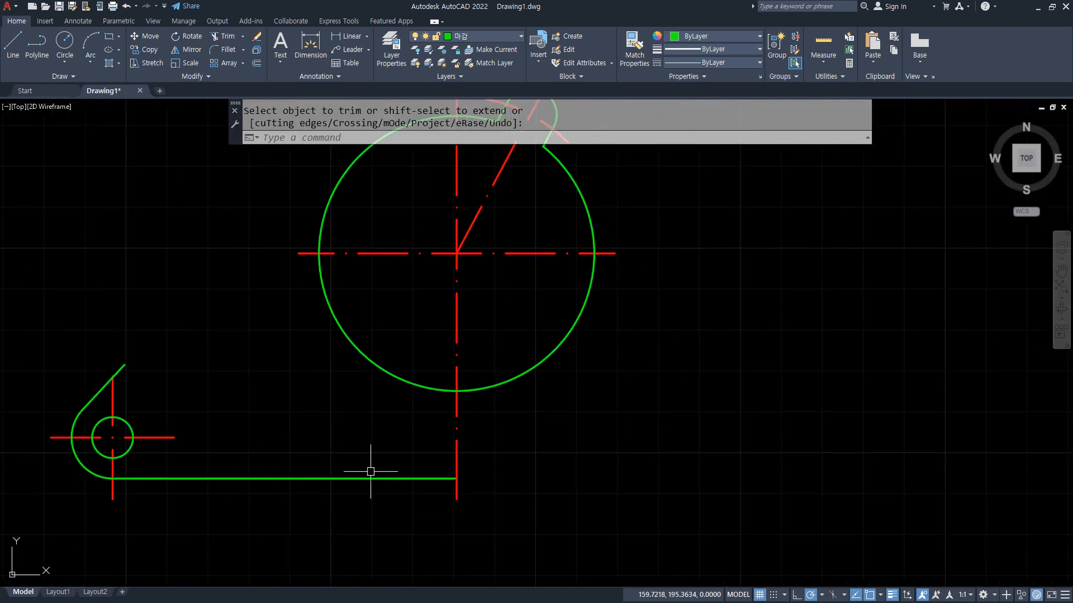
{"action": "key", "text": "Return"}
{"action": "type", "text": "o"}
{"action": "key", "text": "Return"}
{"action": "type", "text": "3"}
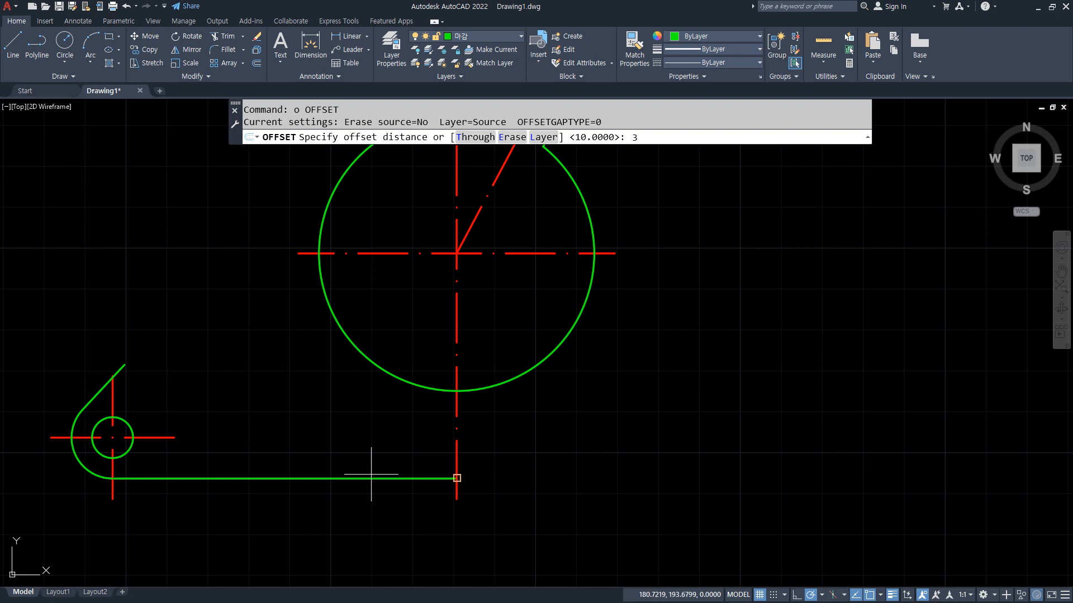
{"action": "type", "text": "8"}
{"action": "key", "text": "Return"}
{"action": "left_click", "coordinate": [456, 455]}
{"action": "left_click", "coordinate": [397, 459]}
{"action": "key", "text": "Return"}
Offset the bottom green line upward by 4.
{"action": "key", "text": "Return"}
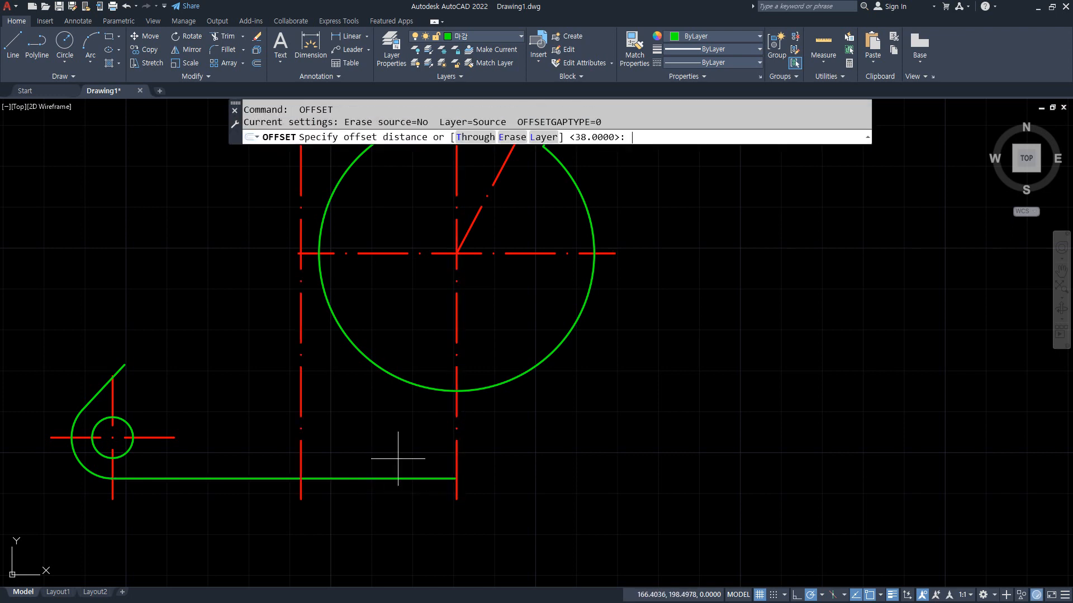
{"action": "type", "text": "4"}
{"action": "key", "text": "Return"}
{"action": "left_click", "coordinate": [380, 482]}
{"action": "left_click", "coordinate": [360, 461]}
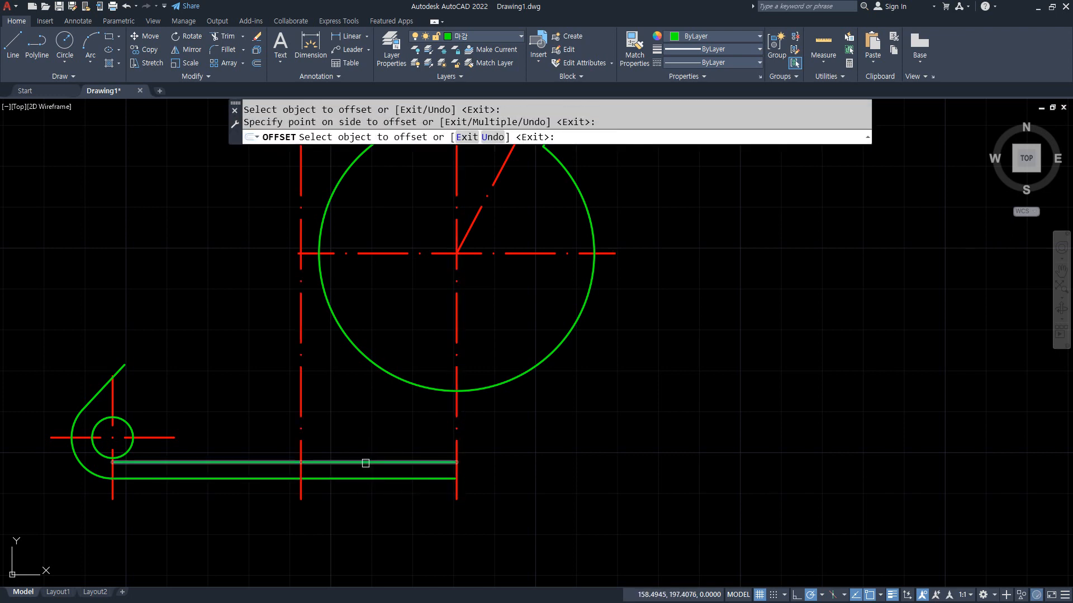
{"action": "key", "text": "Return"}
Match the properties of the vertical line offset by 38 to the green horizontal line.
{"action": "type", "text": "ma"}
{"action": "key", "text": "Return"}
{"action": "left_click", "coordinate": [294, 462]}
{"action": "left_click", "coordinate": [301, 450]}
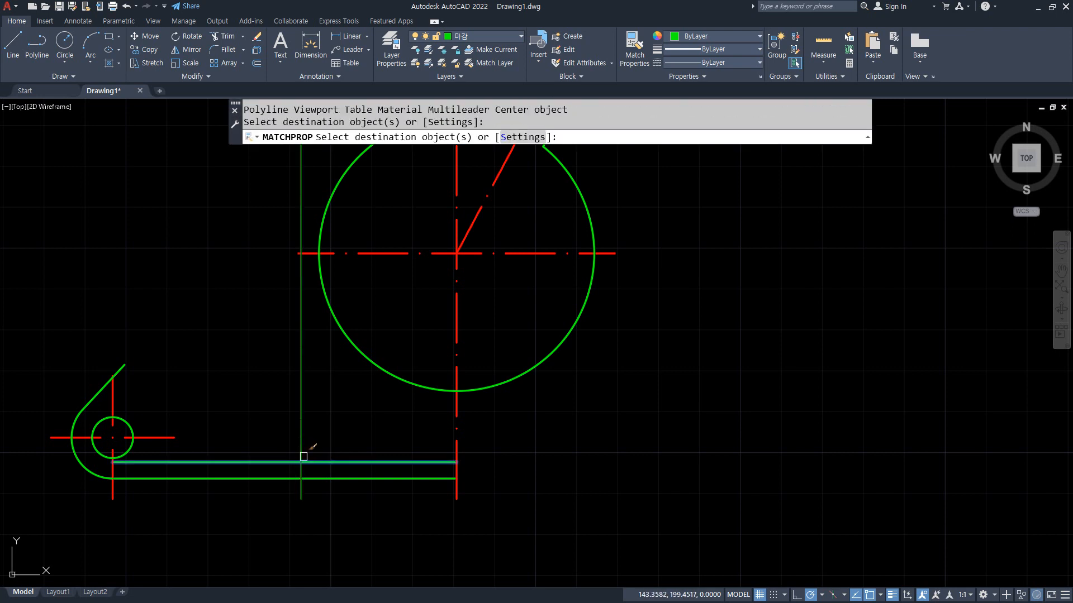
{"action": "key", "text": "Return"}
Fillet the bottom green line and the vertical green line into a corner, removing the bottom line's right part.
{"action": "scroll", "coordinate": [302, 486], "scroll_direction": "up", "scroll_amount": 4}
{"action": "type", "text": "f"}
{"action": "key", "text": "Return"}
{"action": "left_click", "coordinate": [281, 493]}
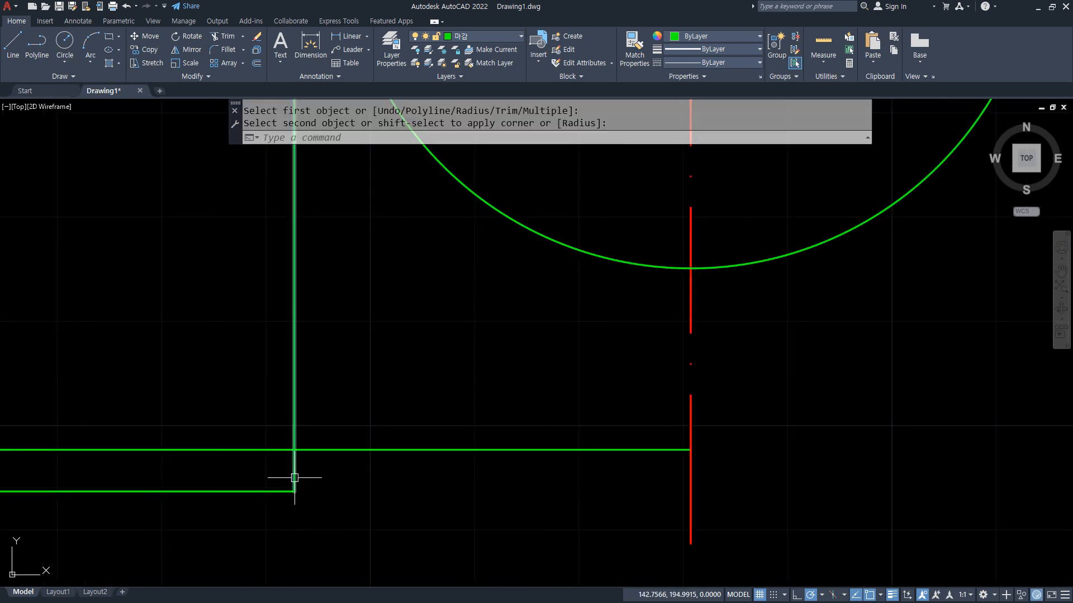
Fillet the short vertical line and the raised horizontal bottom line with a 2.4 radius.
{"action": "left_click", "coordinate": [293, 478]}
{"action": "type", "text": "f"}
{"action": "key", "text": "Return"}
{"action": "type", "text": "r"}
{"action": "key", "text": "Return"}
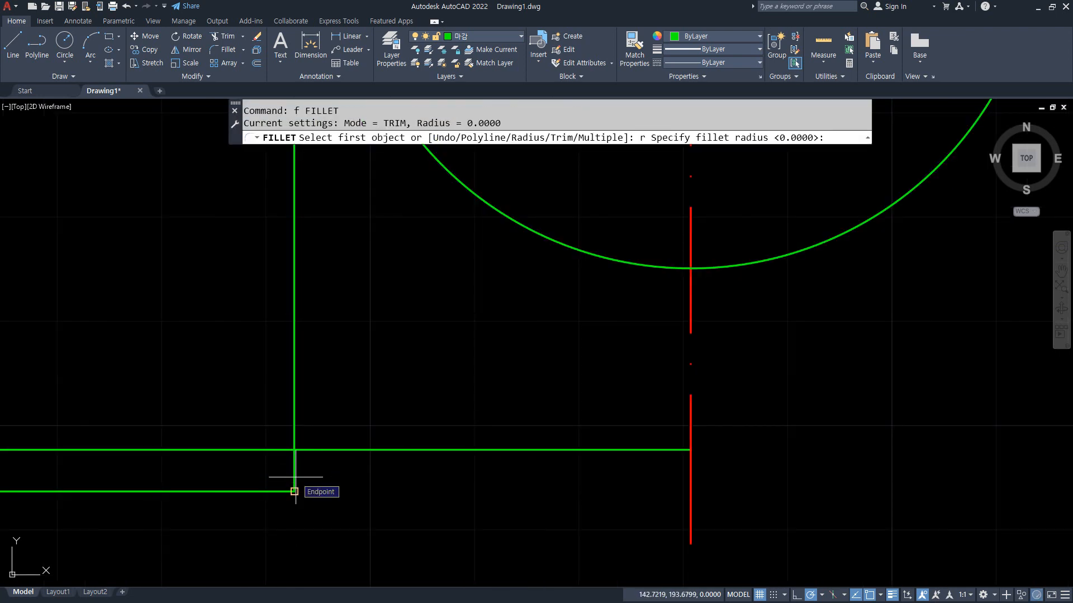
{"action": "type", "text": "2.4"}
{"action": "key", "text": "Return"}
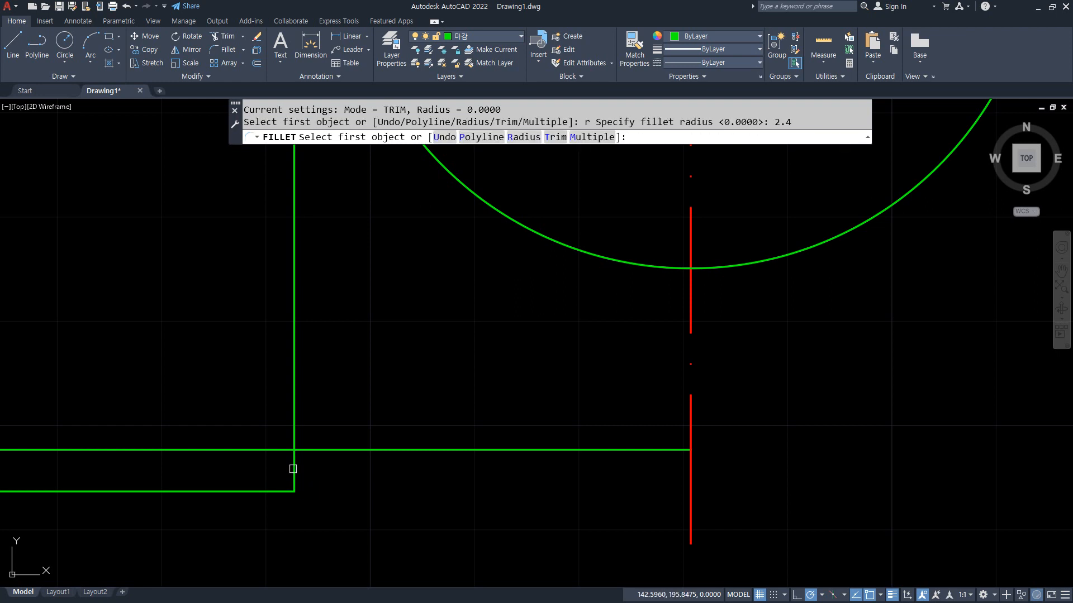
{"action": "left_click", "coordinate": [295, 467]}
{"action": "left_click", "coordinate": [307, 450]}
{"action": "scroll", "coordinate": [364, 462], "scroll_direction": "down", "scroll_amount": 3}
{"action": "scroll", "coordinate": [367, 462], "scroll_direction": "down", "scroll_amount": 2}
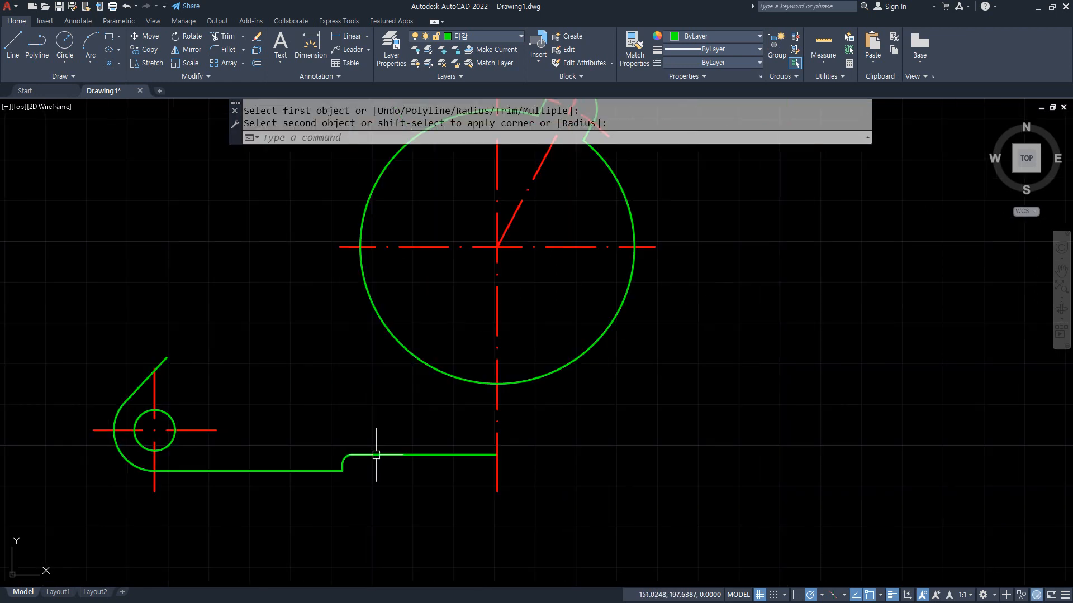
Offset the lower-left bottom edge line upward by 106 to create the plate's top edge.
{"action": "middle_click_drag", "start_coordinate": [412, 407], "coordinate": [402, 436]}
{"action": "key", "text": "Return"}
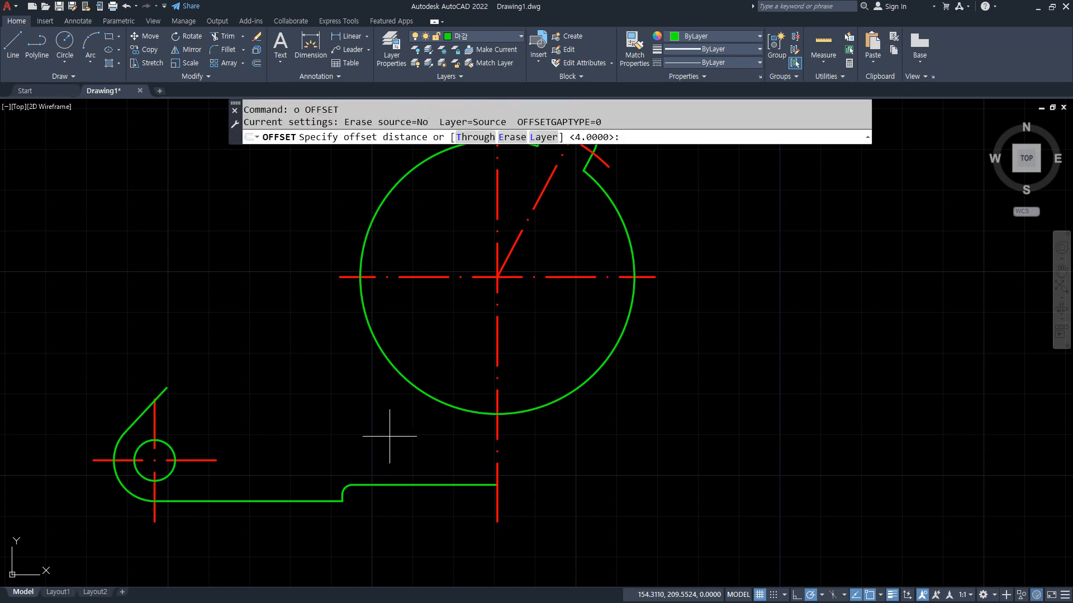
{"action": "type", "text": "106"}
{"action": "key", "text": "Return"}
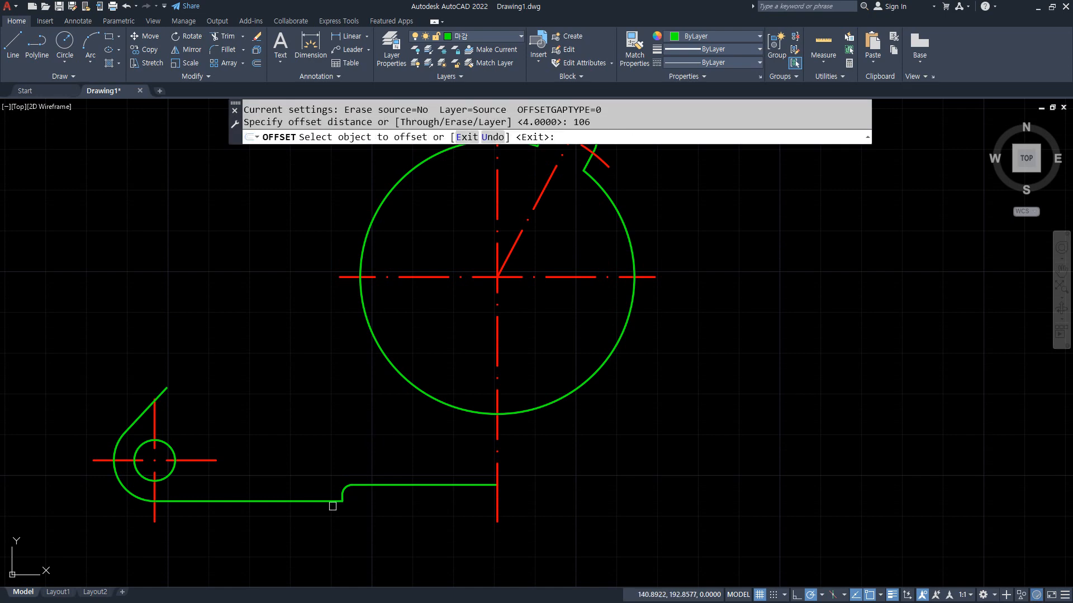
{"action": "left_click", "coordinate": [290, 501]}
{"action": "left_click", "coordinate": [282, 445]}
{"action": "scroll", "coordinate": [280, 402], "scroll_direction": "down", "scroll_amount": 4}
{"action": "scroll", "coordinate": [295, 347], "scroll_direction": "up", "scroll_amount": 2}
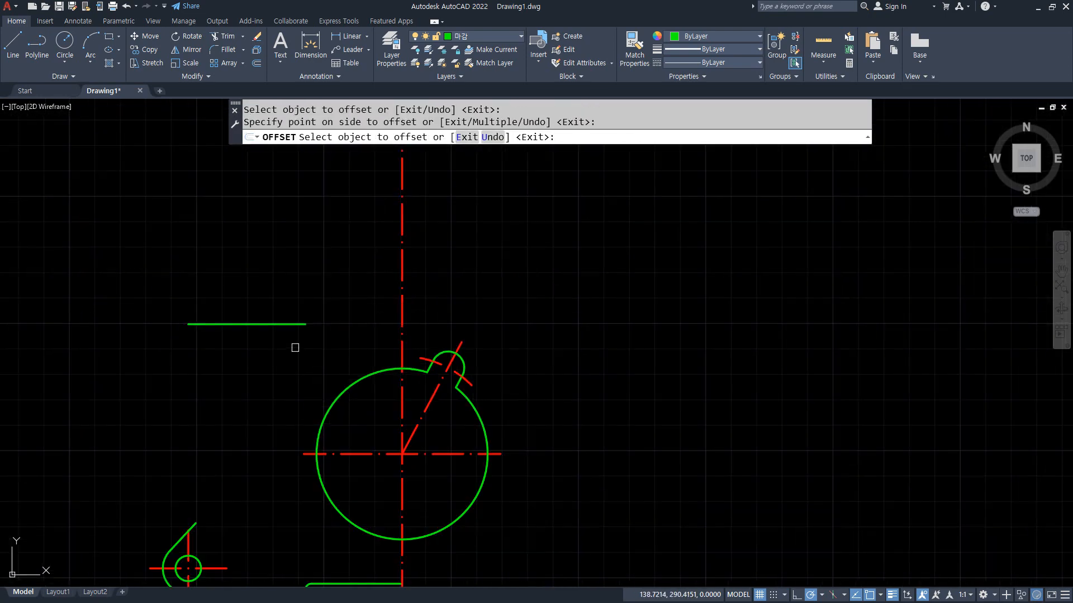
Extend the new top edge line to the main vertical centre line.
{"action": "key", "text": "Return"}
{"action": "type", "text": "ex"}
{"action": "key", "text": "Return"}
{"action": "left_click", "coordinate": [298, 323]}
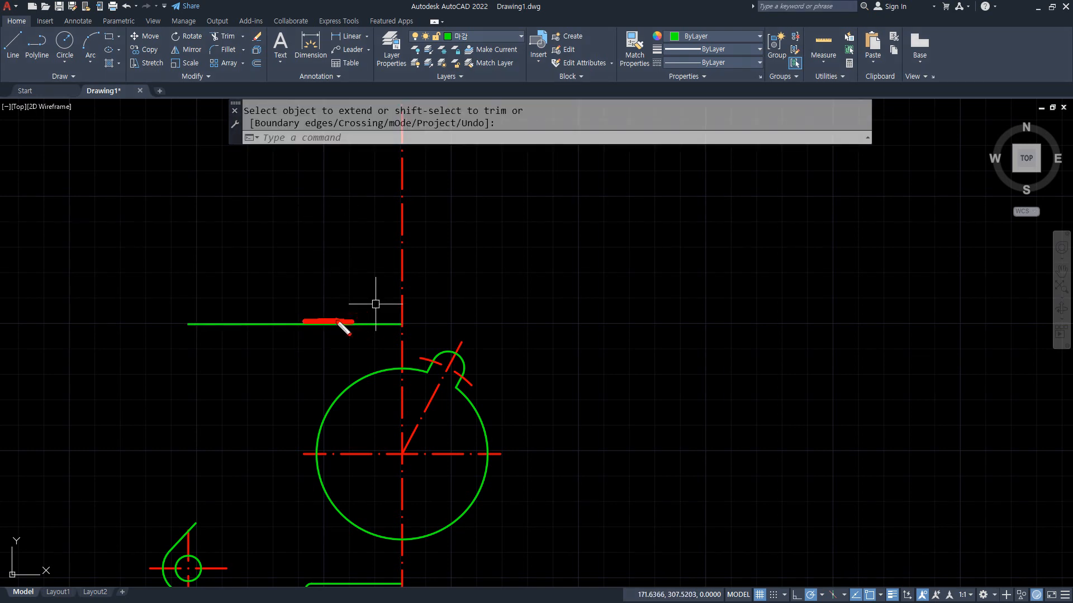
{"action": "key", "text": "Return"}
Offset the top edge line upward by 5 as a helper line.
{"action": "type", "text": "o"}
{"action": "key", "text": "Return"}
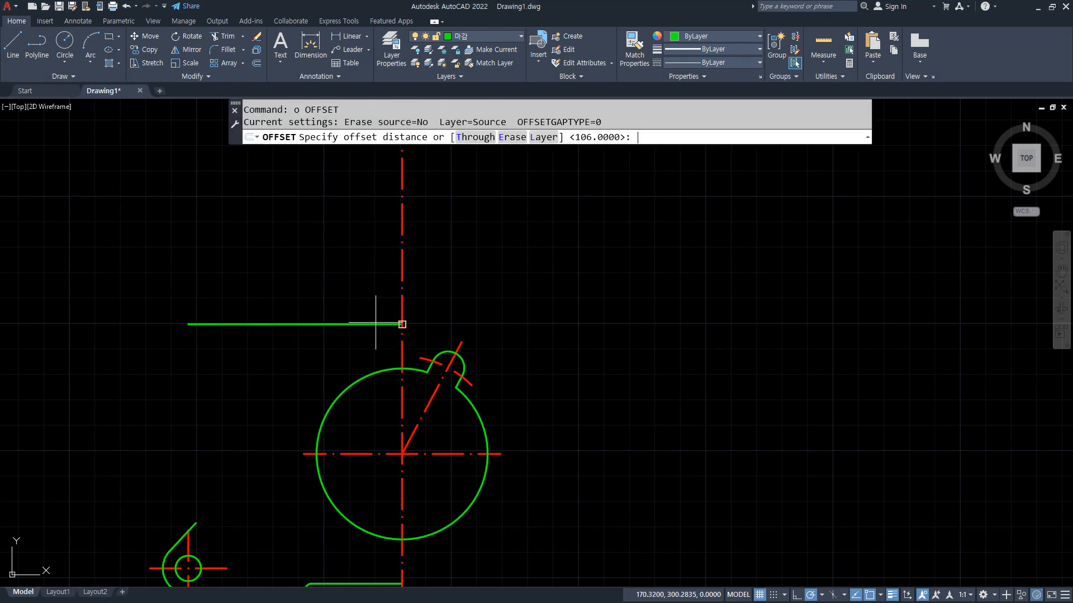
{"action": "type", "text": "5"}
{"action": "key", "text": "Return"}
{"action": "left_click", "coordinate": [367, 323]}
{"action": "left_click", "coordinate": [340, 270]}
{"action": "key", "text": "Return"}
Trim the main vertical centre line above the helper line and erase the helper line.
{"action": "type", "text": "tr"}
{"action": "key", "text": "Return"}
{"action": "left_click_drag", "start_coordinate": [389, 278], "coordinate": [455, 278]}
{"action": "key", "text": "Return"}
{"action": "left_click", "coordinate": [364, 311]}
{"action": "type", "text": "e"}
{"action": "key", "text": "Return"}
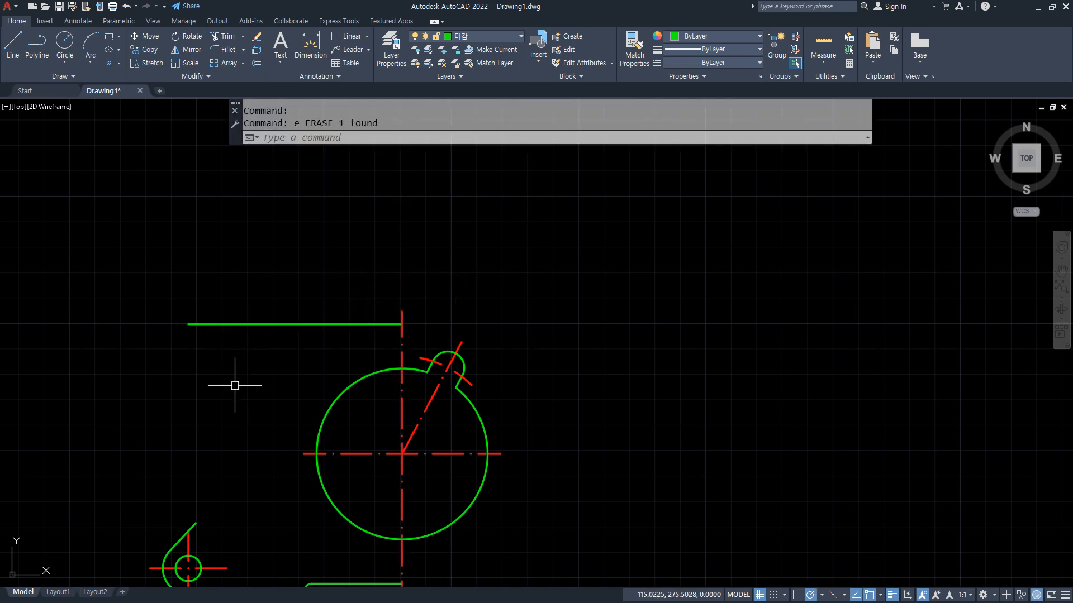
Offset the top edge line downward by 10.
{"action": "type", "text": "o"}
{"action": "key", "text": "Return"}
{"action": "type", "text": "1"}
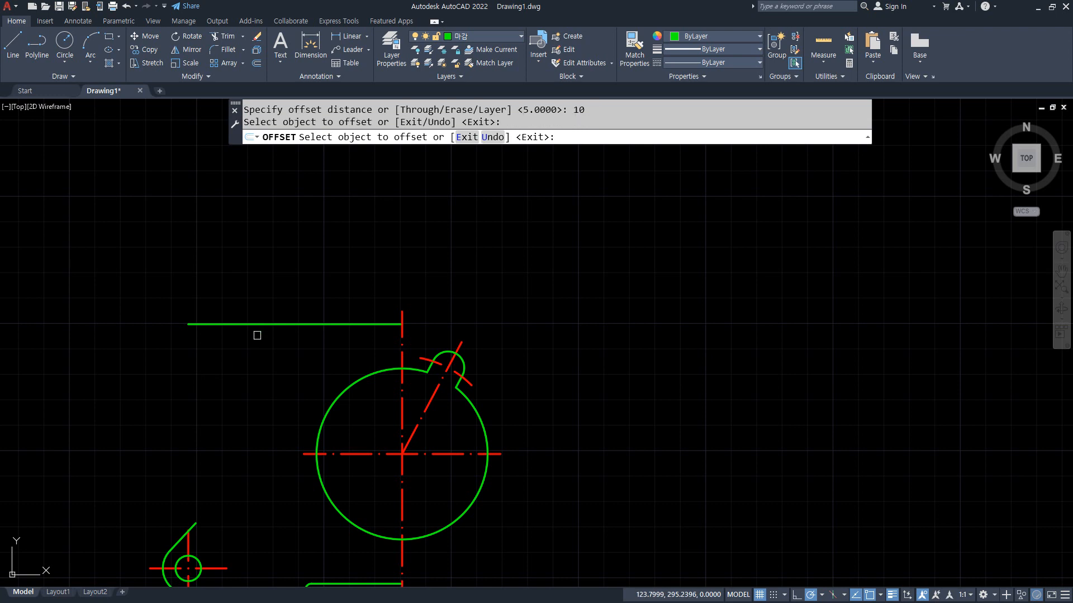
{"action": "left_click", "coordinate": [255, 324]}
{"action": "left_click", "coordinate": [255, 361]}
{"action": "key", "text": "Return"}
Match the properties of the red vertical centre line to the line just below the top edge.
{"action": "type", "text": "MA"}
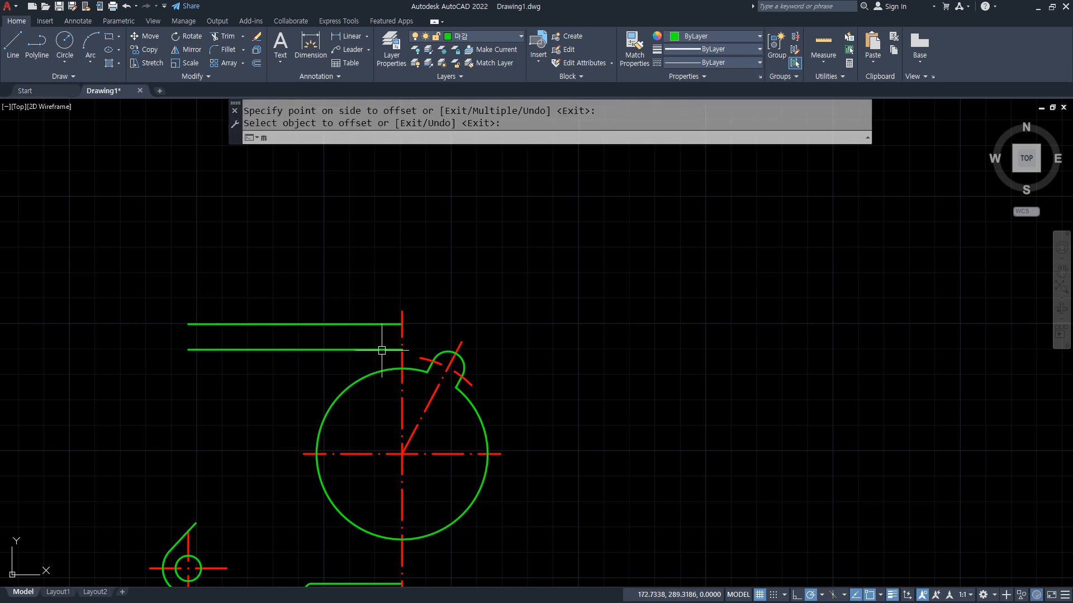
{"action": "key", "text": "Return"}
{"action": "left_click", "coordinate": [402, 336]}
{"action": "left_click", "coordinate": [364, 350]}
{"action": "scroll", "coordinate": [258, 366], "scroll_direction": "up", "scroll_amount": 2}
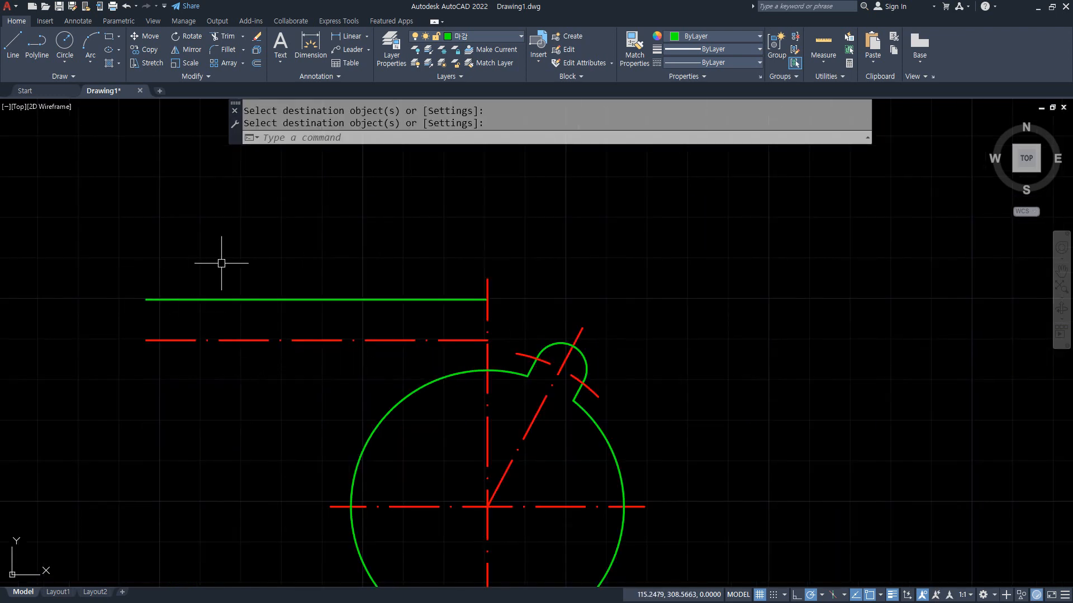
{"action": "middle_click_drag", "start_coordinate": [200, 350], "coordinate": [196, 332]}
{"action": "key", "text": "Escape"}
Offset the main vertical centre line by 71 to the left.
{"action": "type", "text": "o"}
{"action": "key", "text": "Return"}
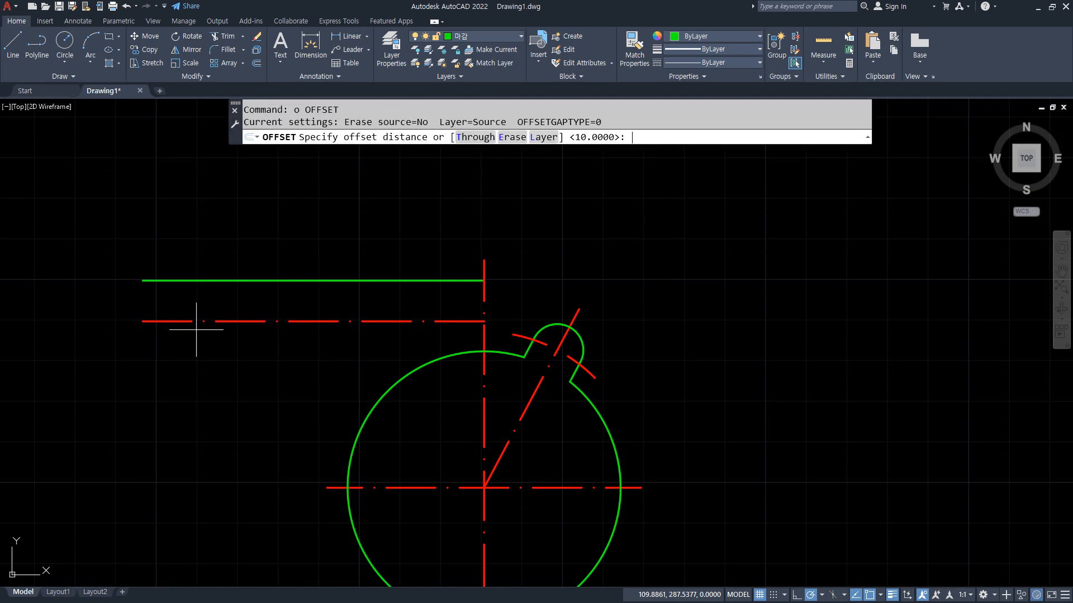
{"action": "type", "text": "71"}
{"action": "key", "text": "Return"}
{"action": "left_click", "coordinate": [484, 296]}
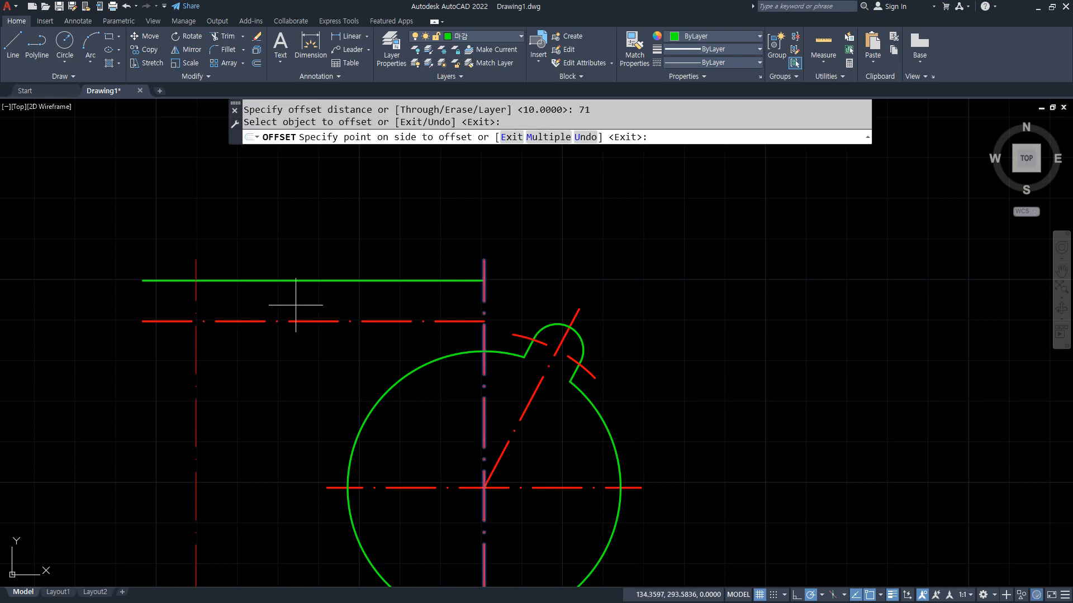
{"action": "left_click", "coordinate": [252, 310]}
{"action": "key", "text": "Return"}
Draw two concentric circles of radius 5 and 10 at the upper-left centre line intersection.
{"action": "type", "text": "c"}
{"action": "key", "text": "Return"}
{"action": "left_click", "coordinate": [196, 322]}
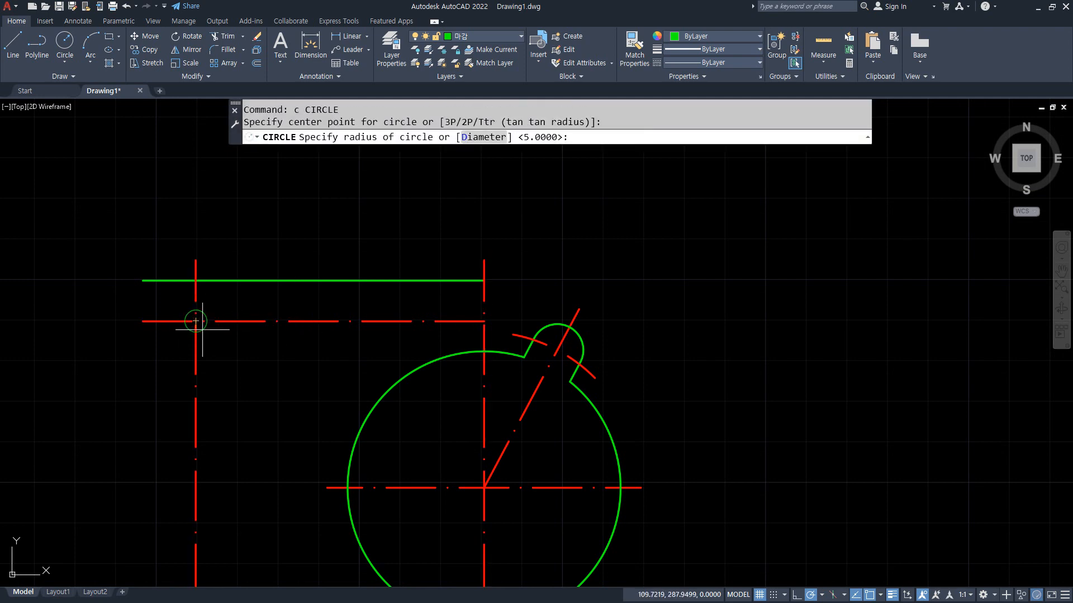
{"action": "type", "text": "5"}
{"action": "key", "text": "Return"}
{"action": "key", "text": "Return"}
{"action": "left_click", "coordinate": [195, 321]}
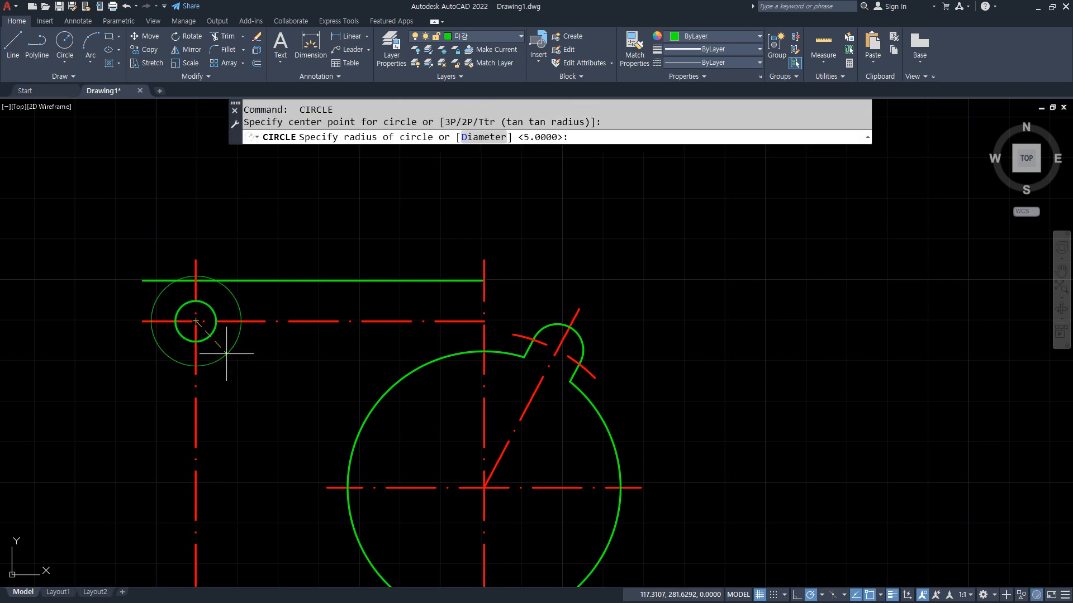
{"action": "type", "text": "10"}
{"action": "key", "text": "Return"}
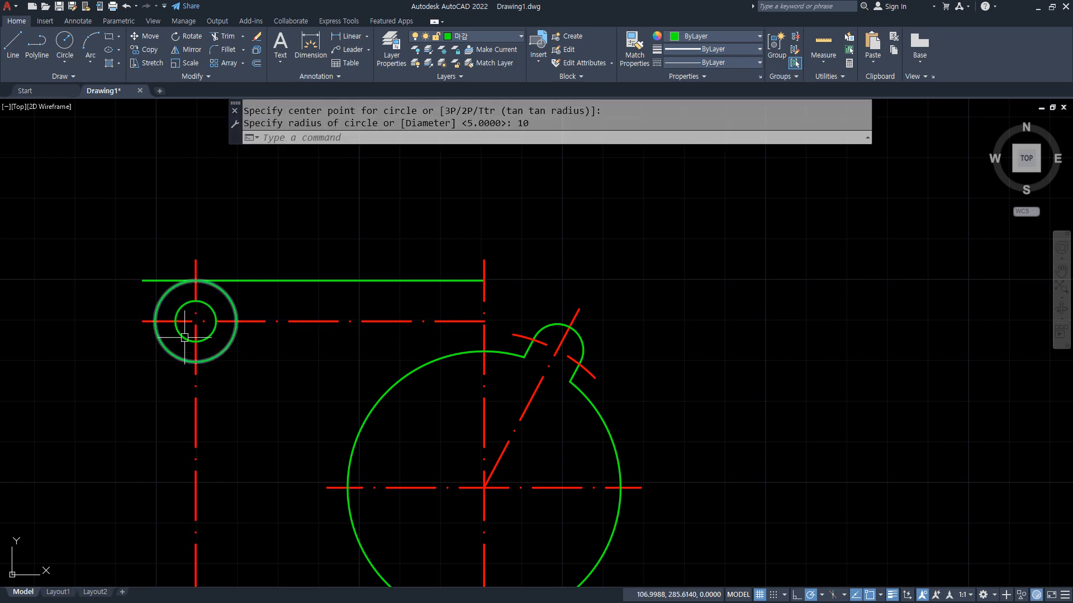
Draw a vertical line from the outer circle's left quadrant up to the top edge line.
{"action": "type", "text": "l"}
{"action": "key", "text": "Return"}
{"action": "left_click", "coordinate": [155, 321]}
{"action": "left_click", "coordinate": [155, 280]}
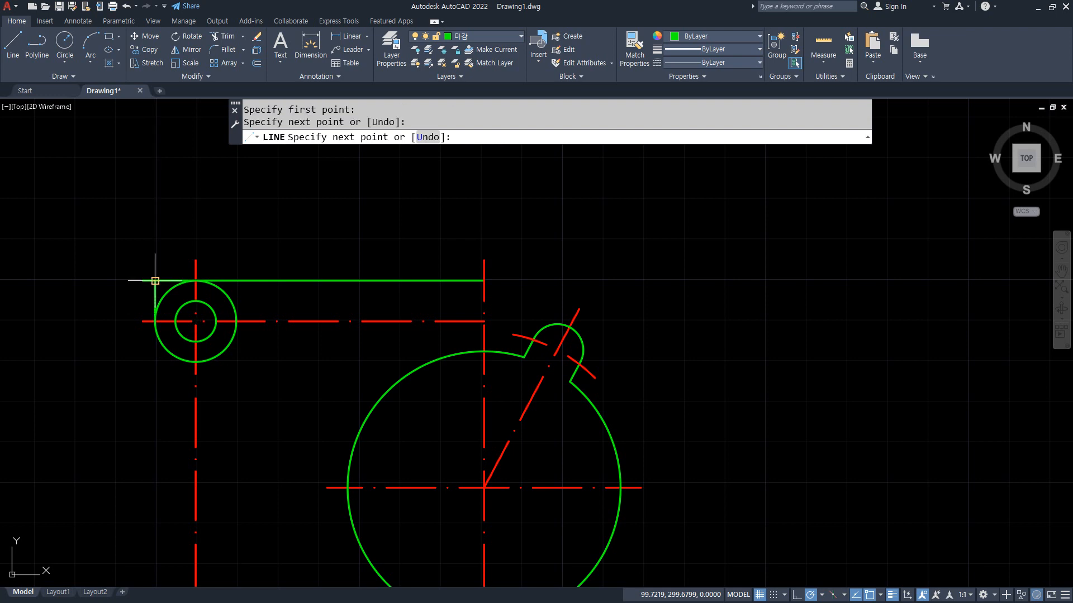
{"action": "key", "text": "Return"}
Fillet the short vertical line and the top edge line with radius 0 to form a sharp corner.
{"action": "type", "text": "f"}
{"action": "key", "text": "Return"}
{"action": "type", "text": "r"}
{"action": "key", "text": "Return"}
{"action": "type", "text": "0"}
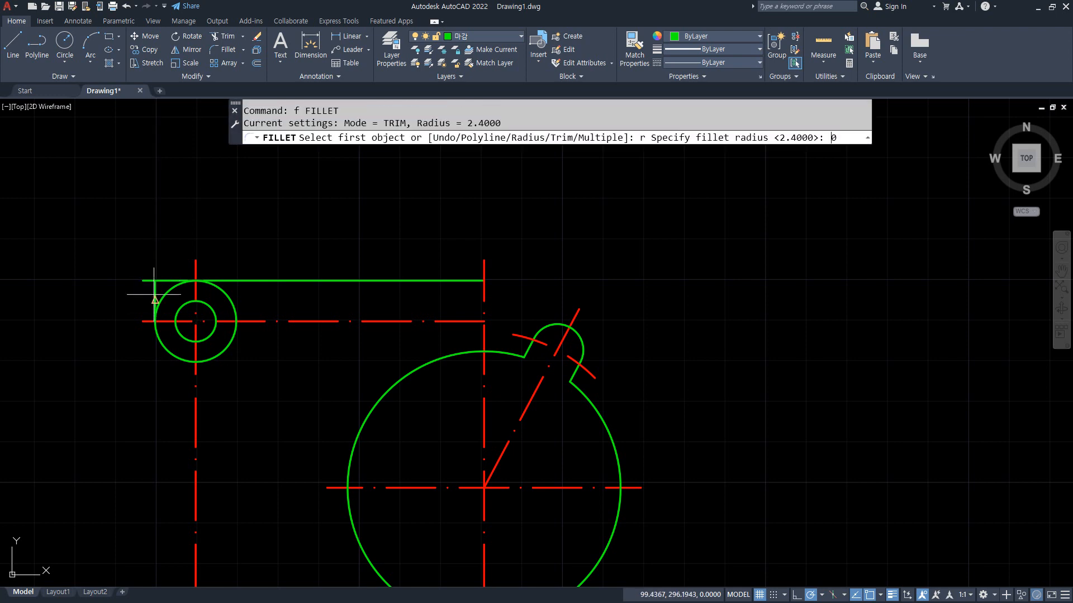
{"action": "key", "text": "Return"}
{"action": "left_click", "coordinate": [154, 294]}
{"action": "left_click", "coordinate": [168, 281]}
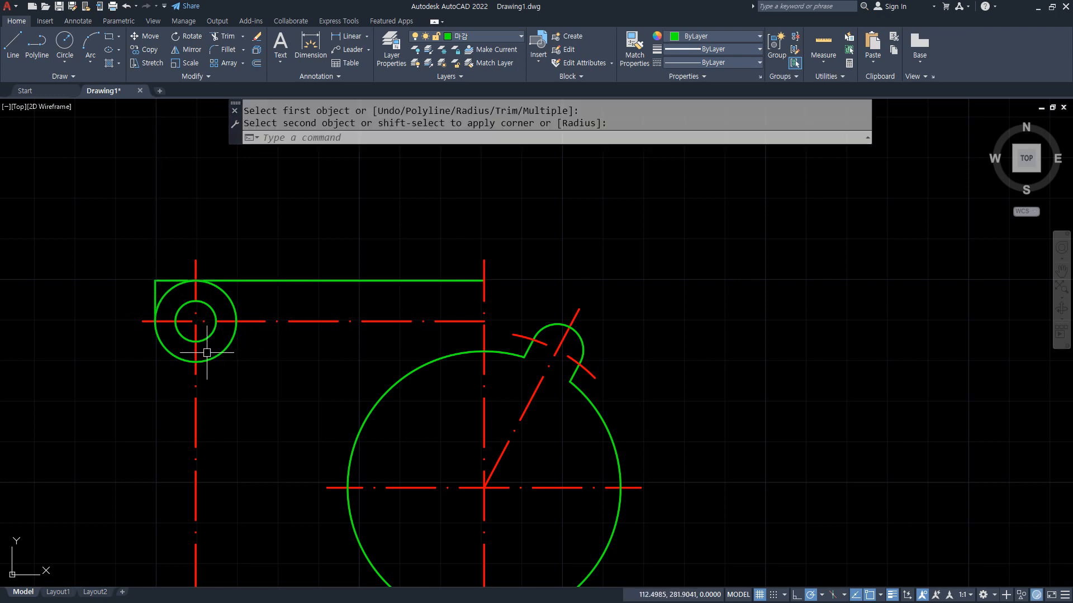
{"action": "type", "text": "t"}
{"action": "key", "text": "Return"}
{"action": "key", "text": "Escape"}
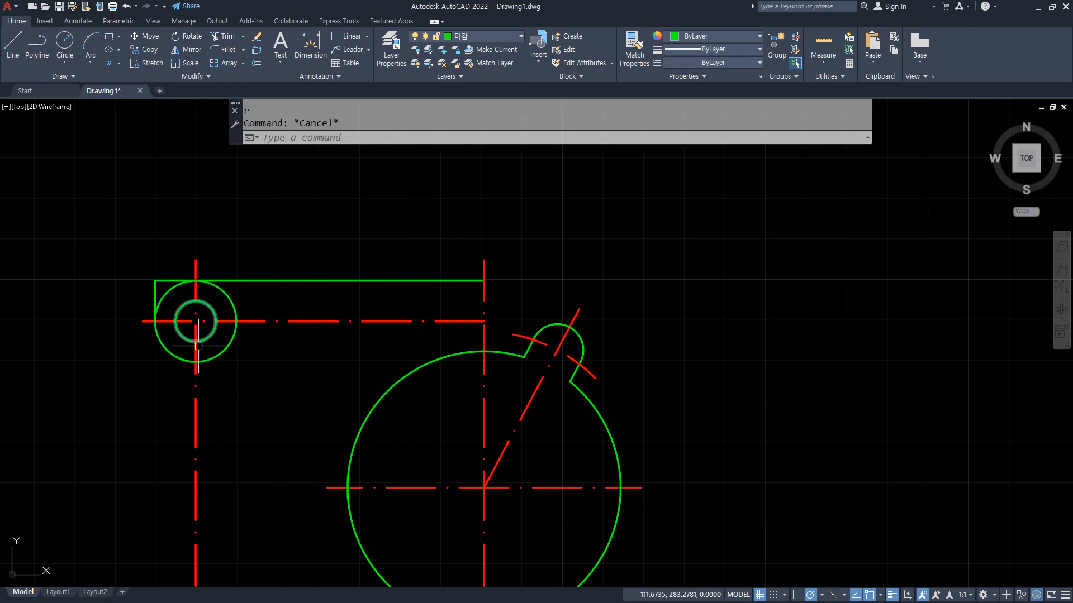
Offset the larger upper-left circle outward, and erase the offset copy.
{"action": "scroll", "coordinate": [187, 329], "scroll_direction": "up", "scroll_amount": 2}
{"action": "type", "text": "o"}
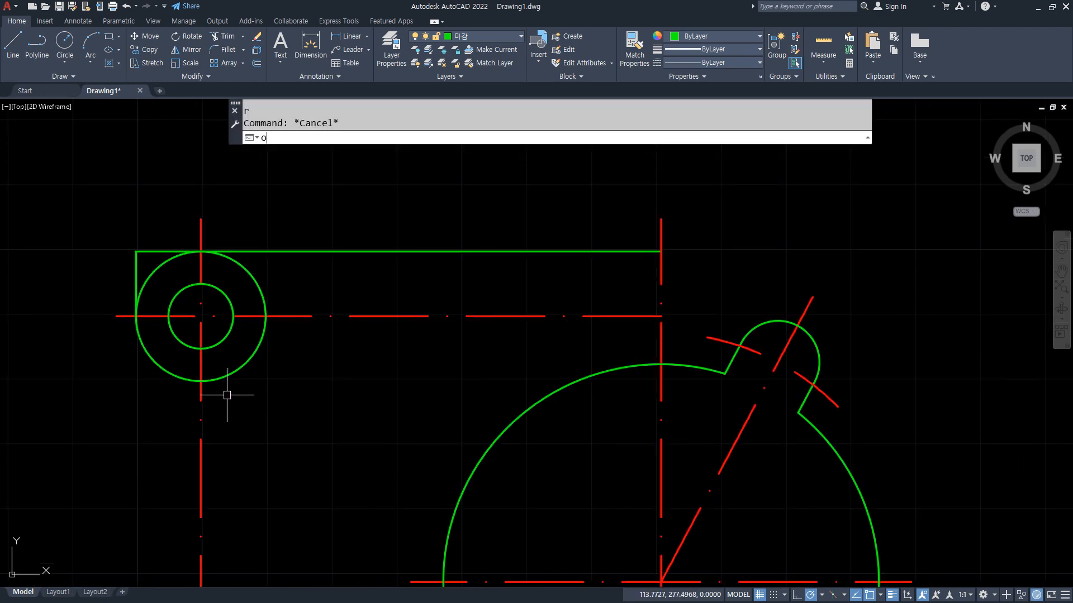
{"action": "key", "text": "Return"}
{"action": "type", "text": "20"}
{"action": "key", "text": "Return"}
{"action": "left_click", "coordinate": [243, 363]}
{"action": "left_click", "coordinate": [295, 402]}
{"action": "key", "text": "Escape"}
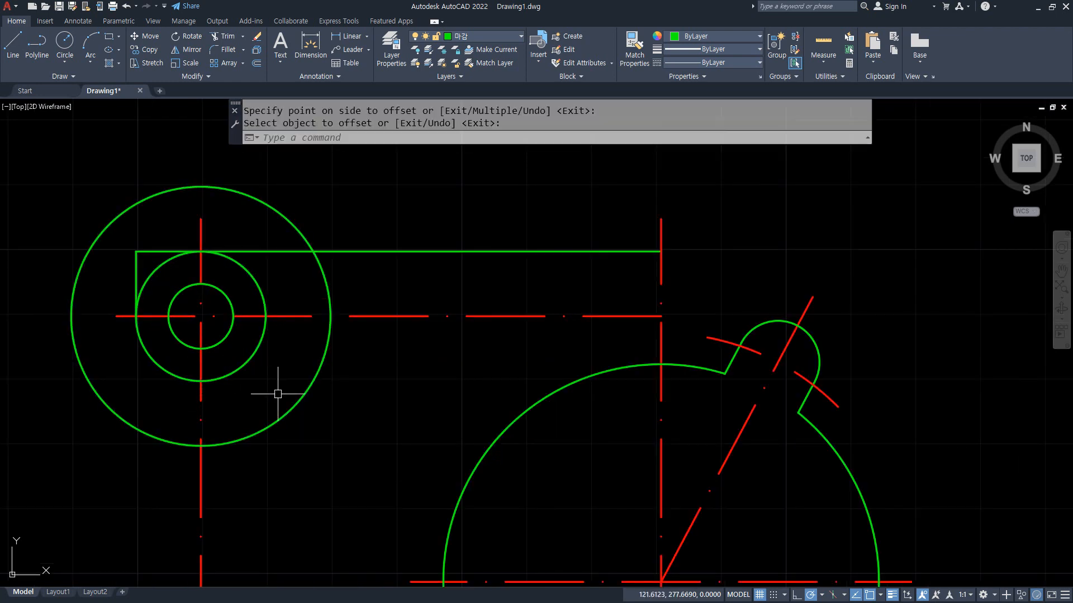
{"action": "left_click", "coordinate": [301, 405]}
{"action": "left_click", "coordinate": [262, 386]}
{"action": "type", "text": "e"}
{"action": "key", "text": "Return"}
Offset the radius 10 upper-left circle outward by 5 as a helper boundary for the centre lines.
{"action": "type", "text": "o"}
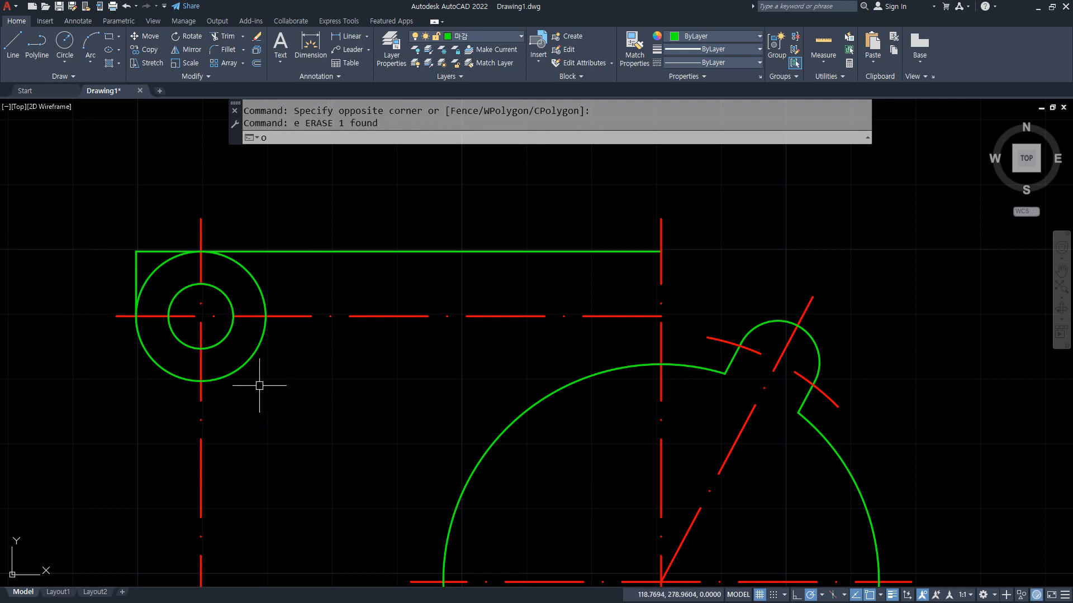
{"action": "key", "text": "Return"}
{"action": "type", "text": "5"}
{"action": "key", "text": "Return"}
{"action": "left_click", "coordinate": [247, 373]}
{"action": "left_click", "coordinate": [304, 391]}
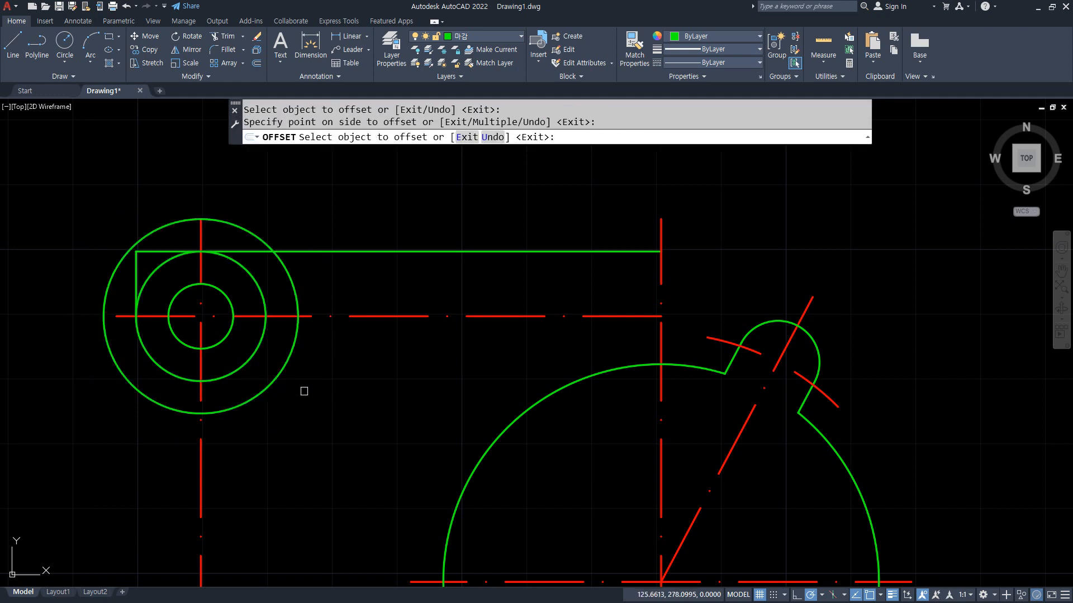
{"action": "key", "text": "Return"}
Trim the upper-left hole's horizontal and vertical centre lines outside the helper circle.
{"action": "type", "text": "tr"}
{"action": "key", "text": "Return"}
{"action": "left_click", "coordinate": [328, 316]}
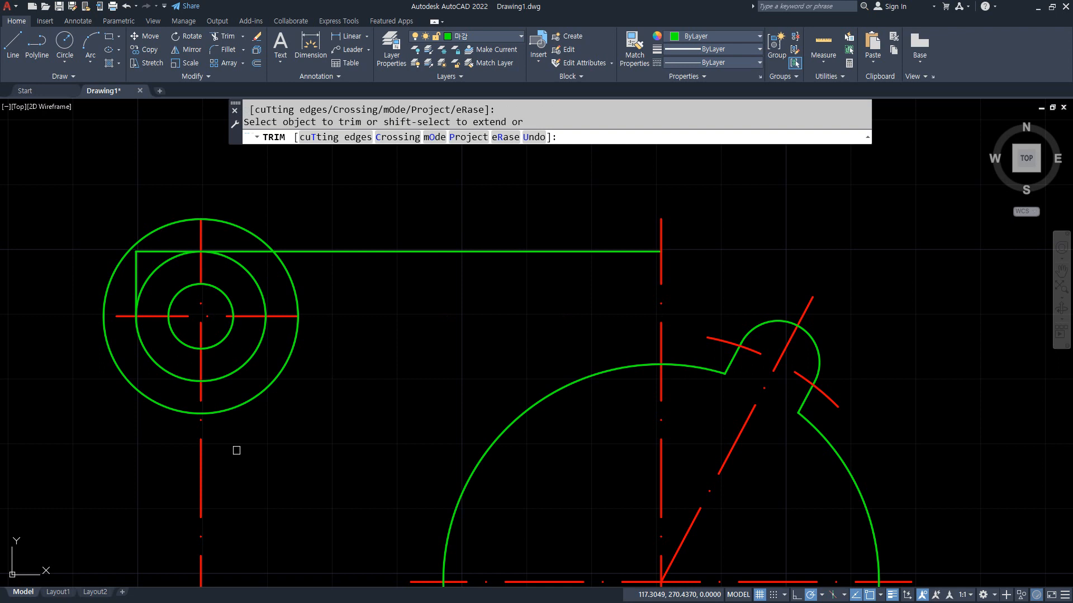
{"action": "left_click", "coordinate": [200, 473]}
{"action": "key", "text": "Return"}
Extend the left end of the hole's horizontal centre line to the helper circle and erase the circle.
{"action": "type", "text": "ex"}
{"action": "key", "text": "Return"}
{"action": "left_click", "coordinate": [120, 316]}
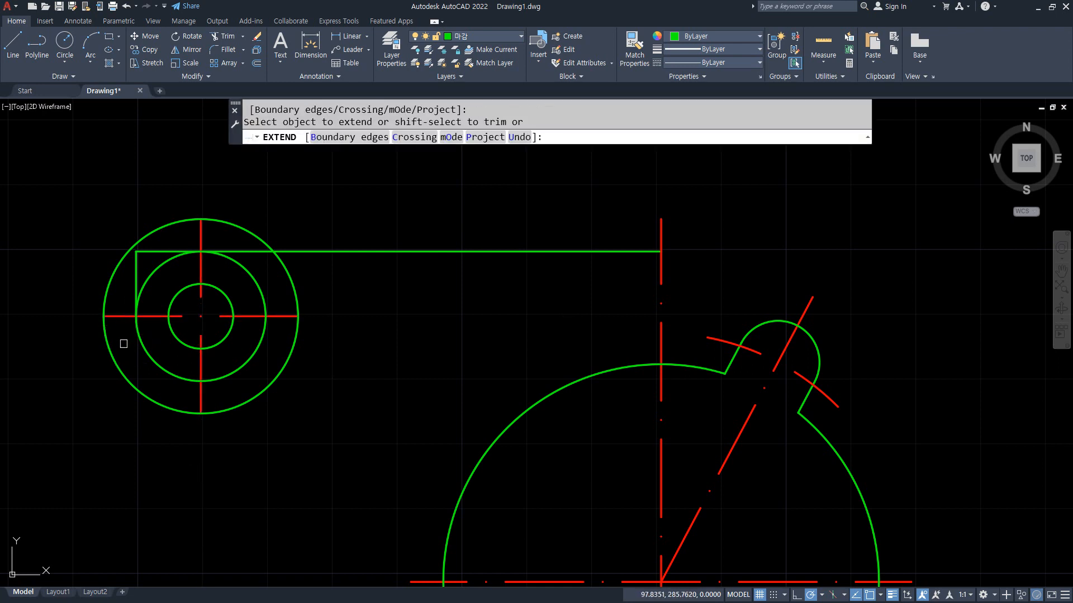
{"action": "key", "text": "Return"}
{"action": "left_click", "coordinate": [124, 371]}
{"action": "type", "text": "e"}
{"action": "key", "text": "Return"}
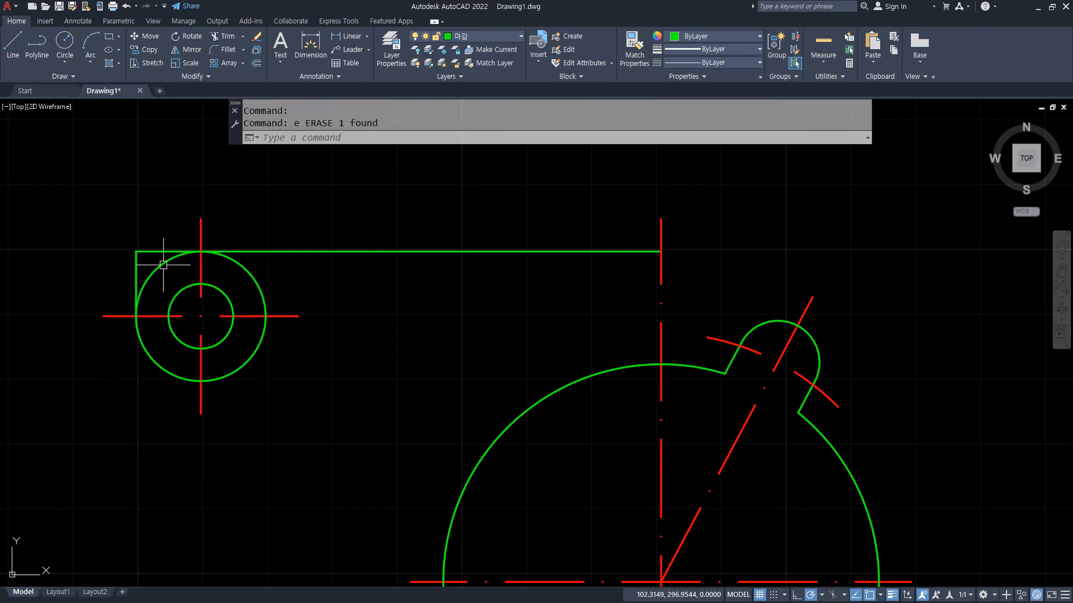
Rotate the horizontal centre line of the upper-left hole.
{"action": "type", "text": "ro"}
{"action": "key", "text": "Return"}
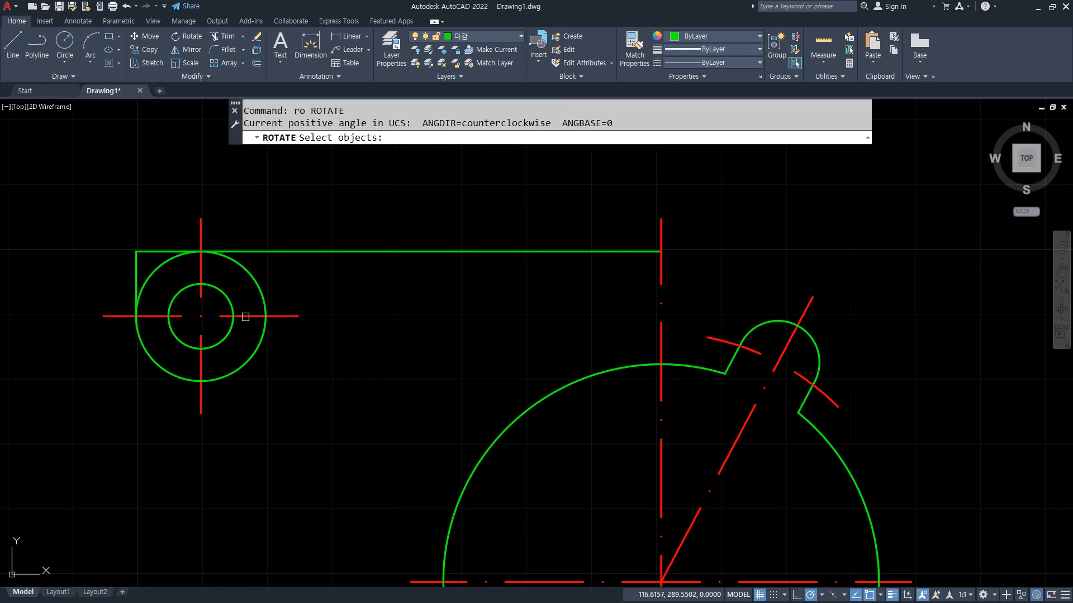
{"action": "left_click", "coordinate": [248, 312]}
{"action": "left_click", "coordinate": [240, 333]}
{"action": "key", "text": "Return"}
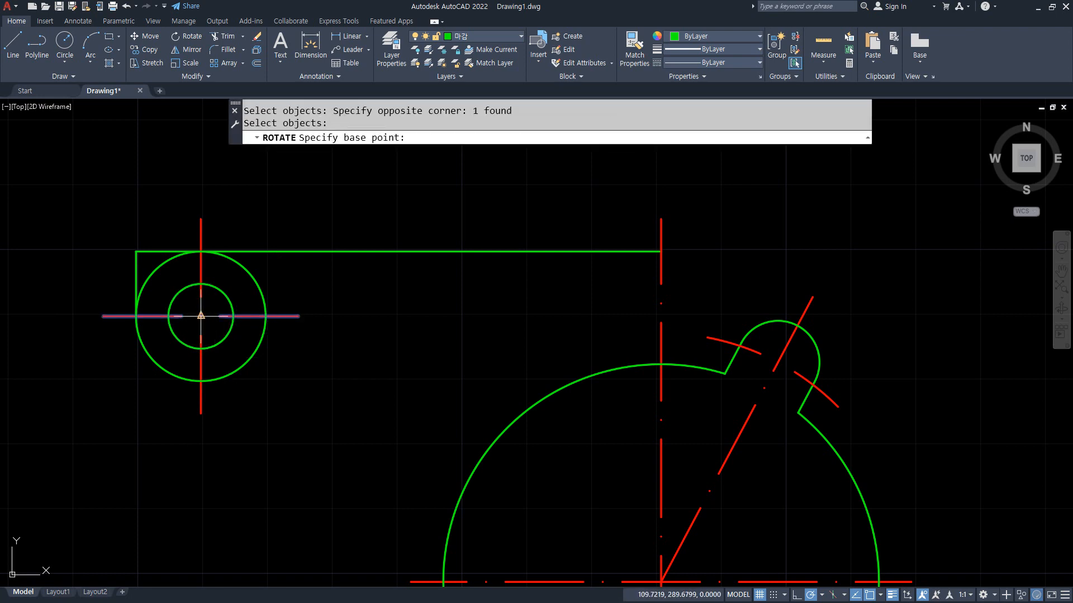
Rotate a copy of the upper hole's horizontal centreline by -10 degrees about the hole centre.
{"action": "left_click", "coordinate": [201, 316]}
{"action": "type", "text": "c"}
{"action": "key", "text": "Return"}
{"action": "type", "text": "-"}
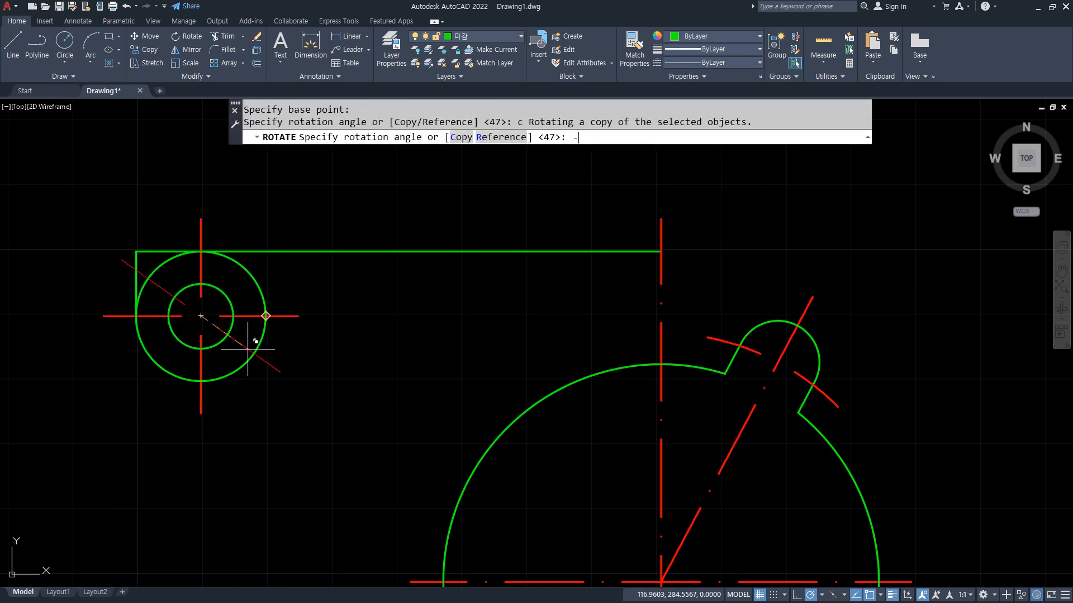
{"action": "type", "text": "10"}
{"action": "key", "text": "Return"}
Offset the rotated centreline copy by 10 toward the lower side of the outer circle.
{"action": "type", "text": "o"}
{"action": "key", "text": "Return"}
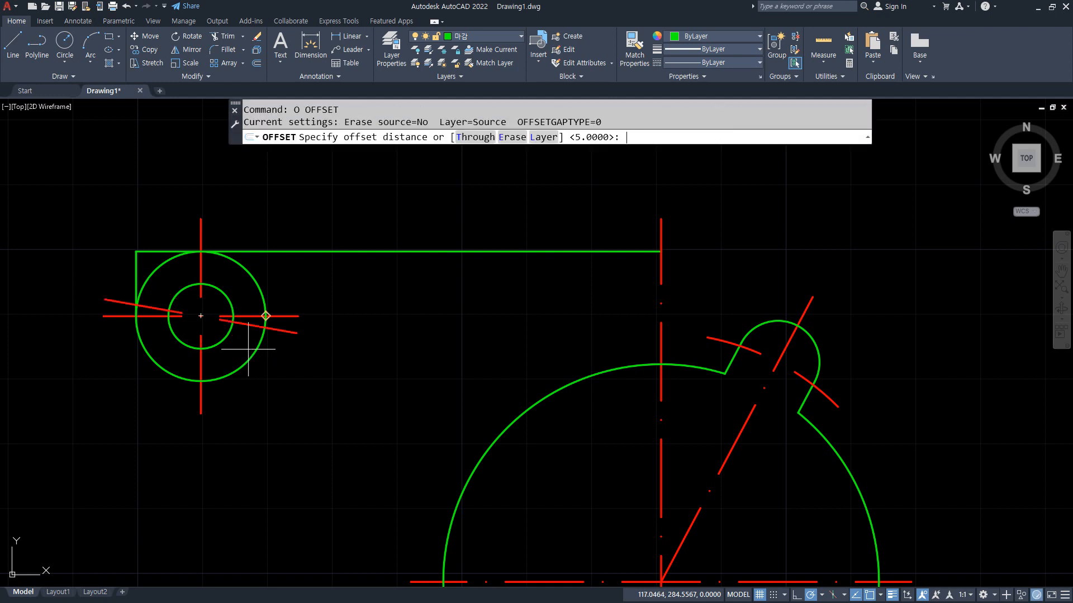
{"action": "type", "text": "10"}
{"action": "key", "text": "Return"}
{"action": "left_click", "coordinate": [289, 332]}
{"action": "left_click", "coordinate": [259, 441]}
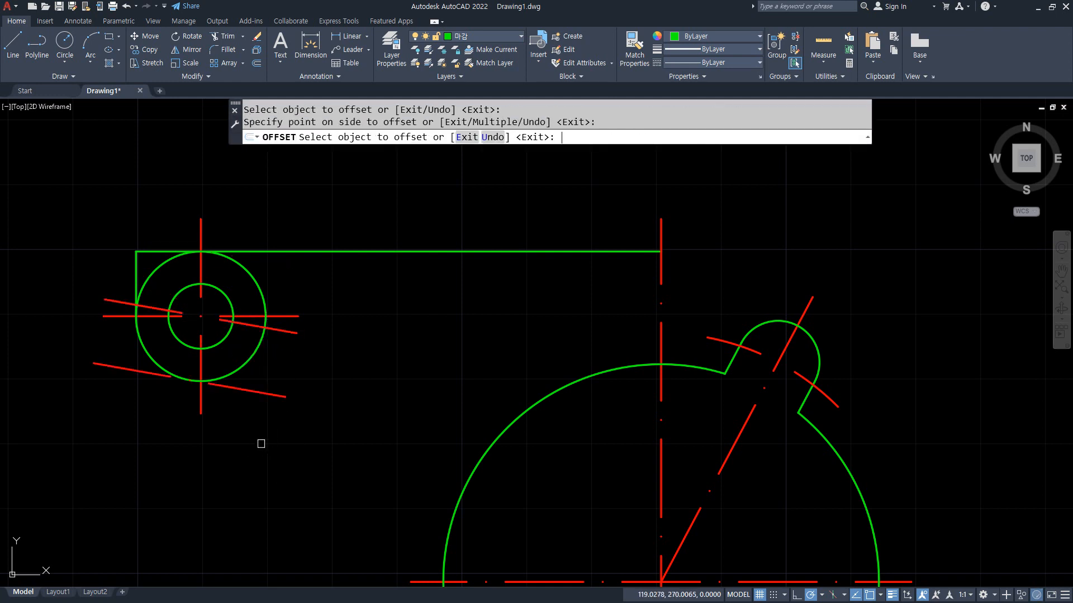
{"action": "key", "text": "Return"}
Fillet the offset slanted line against the outer circle with radius 0, trimming the line at its tangent point.
{"action": "type", "text": "ff"}
{"action": "key", "text": "Return"}
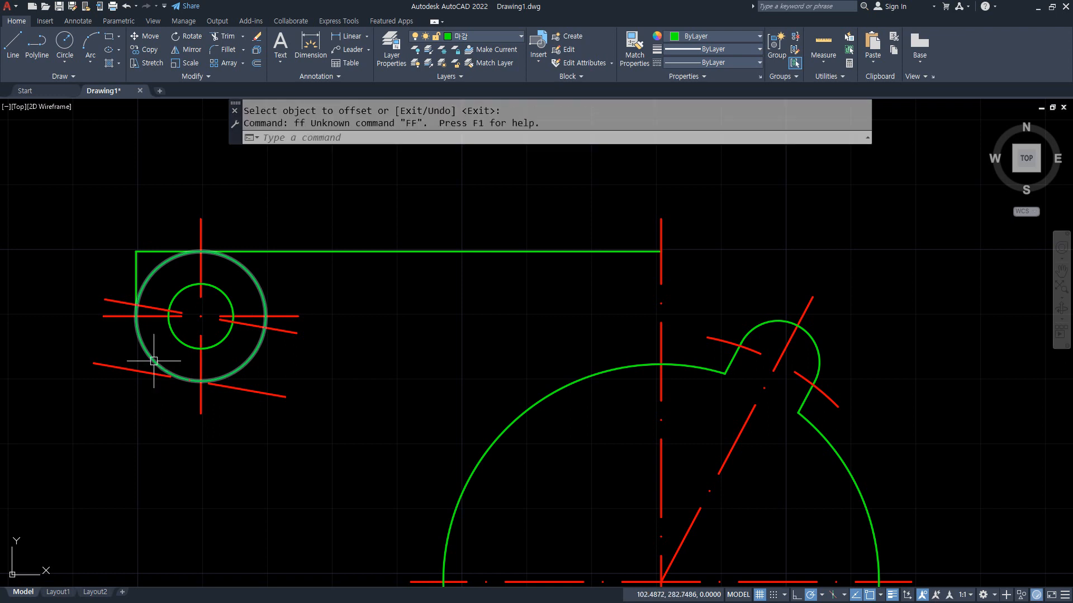
{"action": "left_click", "coordinate": [155, 360]}
{"action": "key", "text": "Escape"}
{"action": "key", "text": "Escape"}
{"action": "type", "text": "f"}
{"action": "key", "text": "Return"}
{"action": "left_click", "coordinate": [226, 389]}
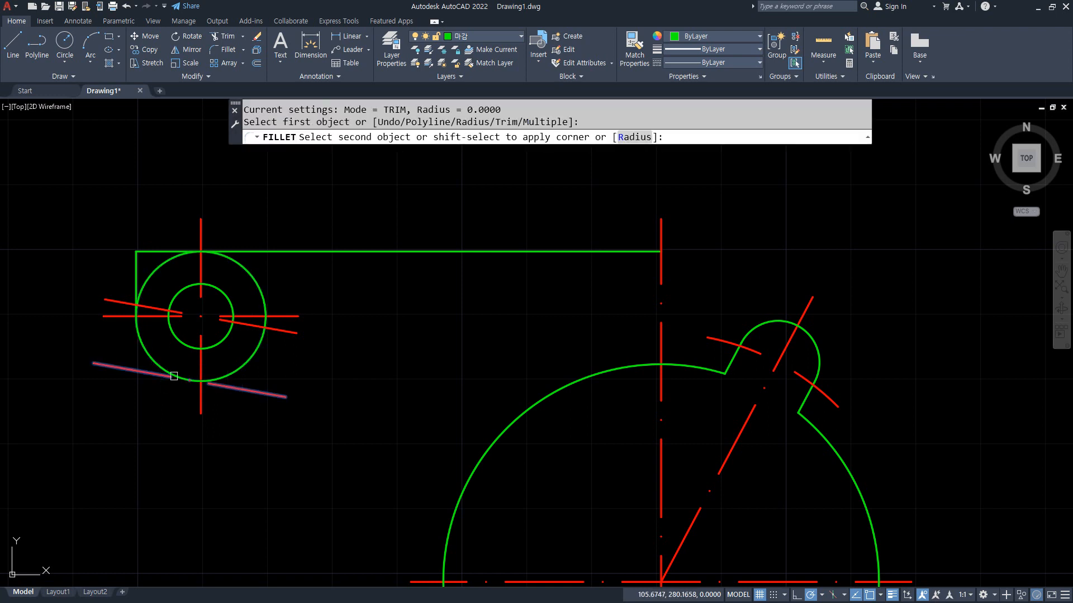
{"action": "left_click", "coordinate": [157, 364]}
Match the trimmed slanted line's properties to those of the green outer circle.
{"action": "type", "text": "ma"}
{"action": "key", "text": "Return"}
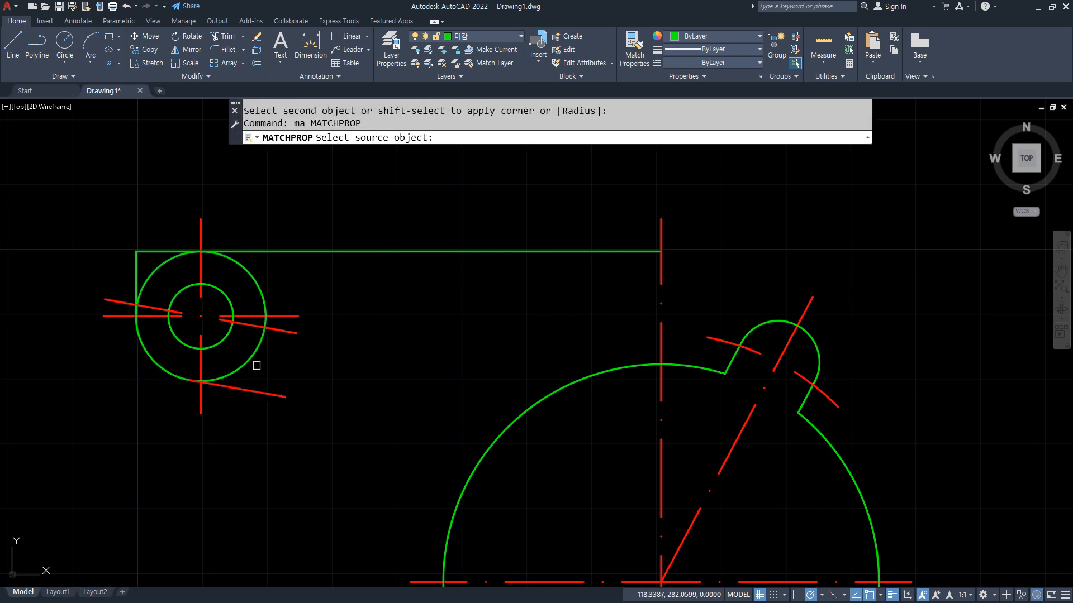
{"action": "left_click", "coordinate": [254, 363]}
{"action": "left_click", "coordinate": [269, 395]}
Erase the rotated centreline copy running through the upper hole.
{"action": "left_click", "coordinate": [280, 332]}
{"action": "type", "text": "e"}
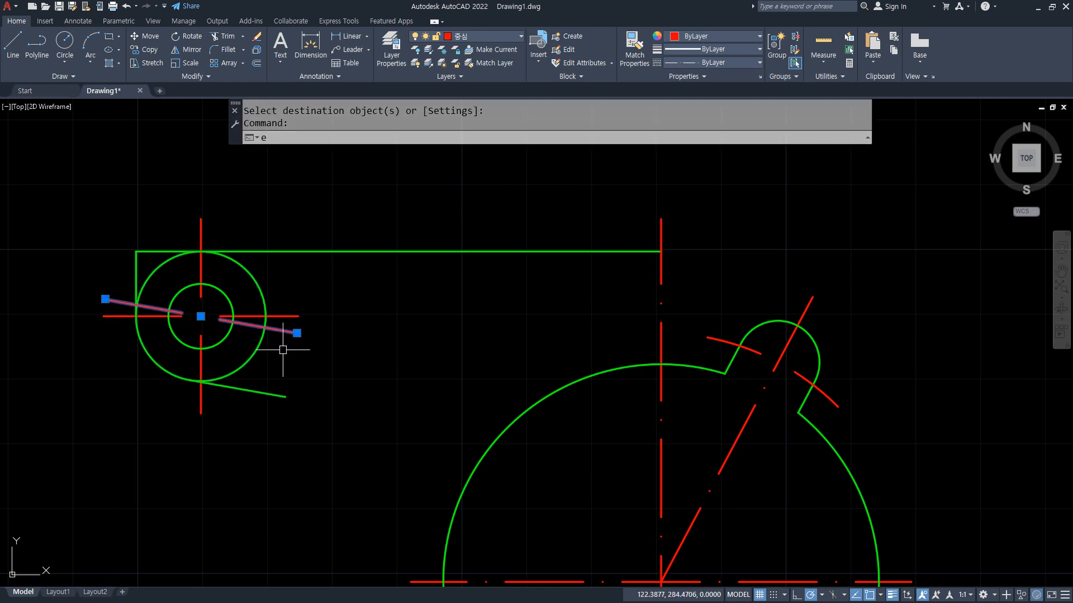
{"action": "key", "text": "space"}
Trim the outer circle around the upper hole so only its lower-left arc is left.
{"action": "type", "text": "tr"}
{"action": "key", "text": "space"}
{"action": "left_click", "coordinate": [252, 356]}
{"action": "left_click", "coordinate": [263, 304]}
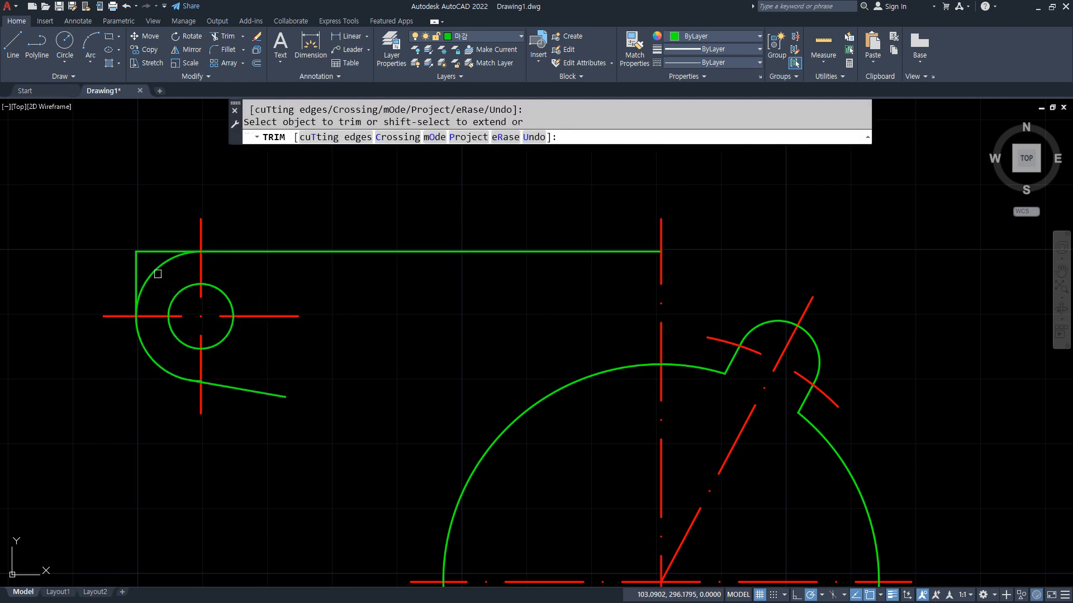
{"action": "key", "text": "space"}
Join the slanted line to the lower-left arc with a radius 0 fillet.
{"action": "type", "text": "f"}
{"action": "key", "text": "space"}
{"action": "left_click", "coordinate": [228, 386]}
{"action": "left_click", "coordinate": [173, 368]}
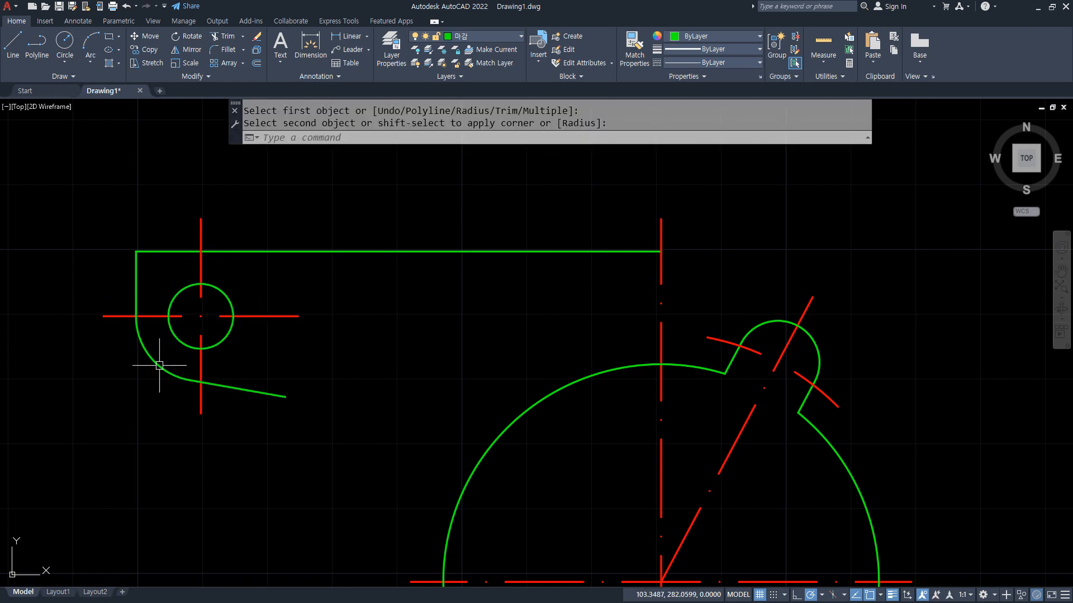
Offset the large circle's vertical centreline 45 to the left.
{"action": "scroll", "coordinate": [184, 399], "scroll_direction": "down", "scroll_amount": 2}
{"action": "middle_click_drag", "start_coordinate": [260, 441], "coordinate": [322, 255]}
{"action": "type", "text": "o"}
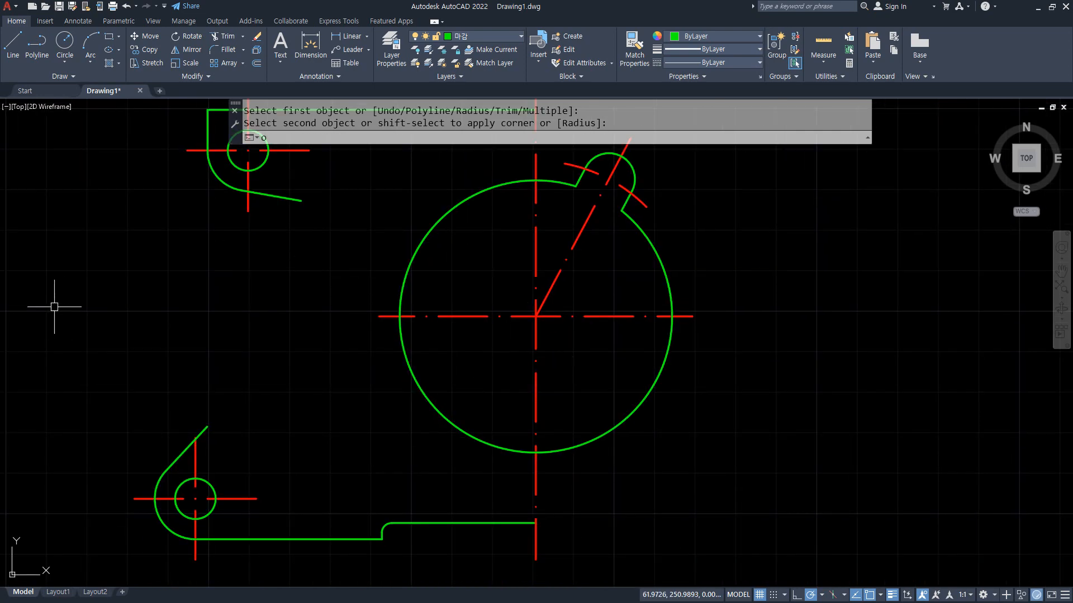
{"action": "key", "text": "space"}
{"action": "type", "text": "45"}
{"action": "key", "text": "space"}
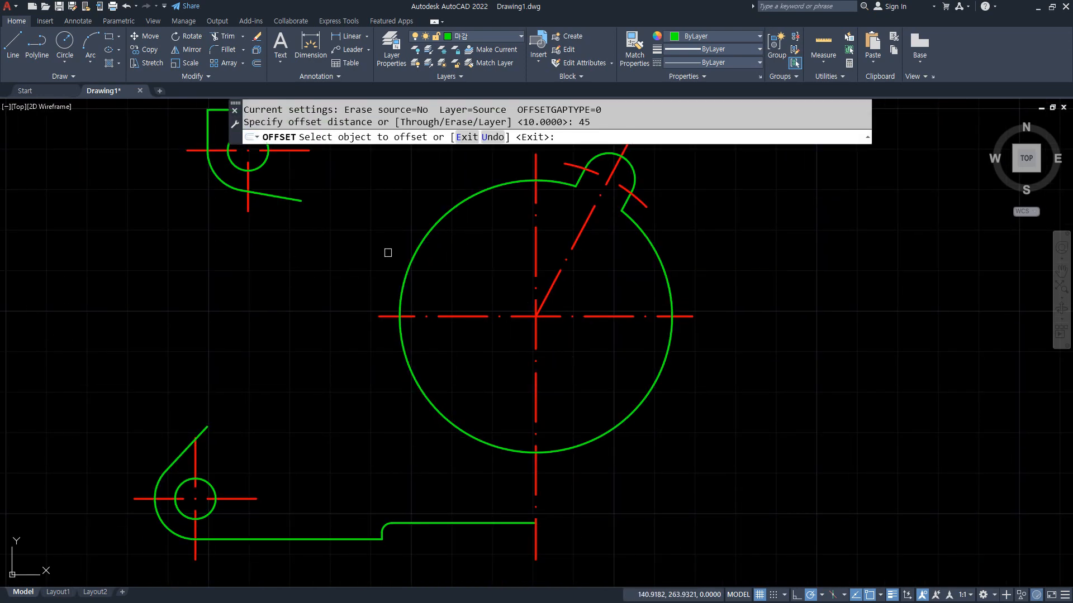
{"action": "left_click", "coordinate": [535, 241]}
{"action": "left_click", "coordinate": [347, 283]}
{"action": "key", "text": "space"}
Match the offset vertical line's properties to those of the green diagonal line above the lower hole.
{"action": "type", "text": "ma"}
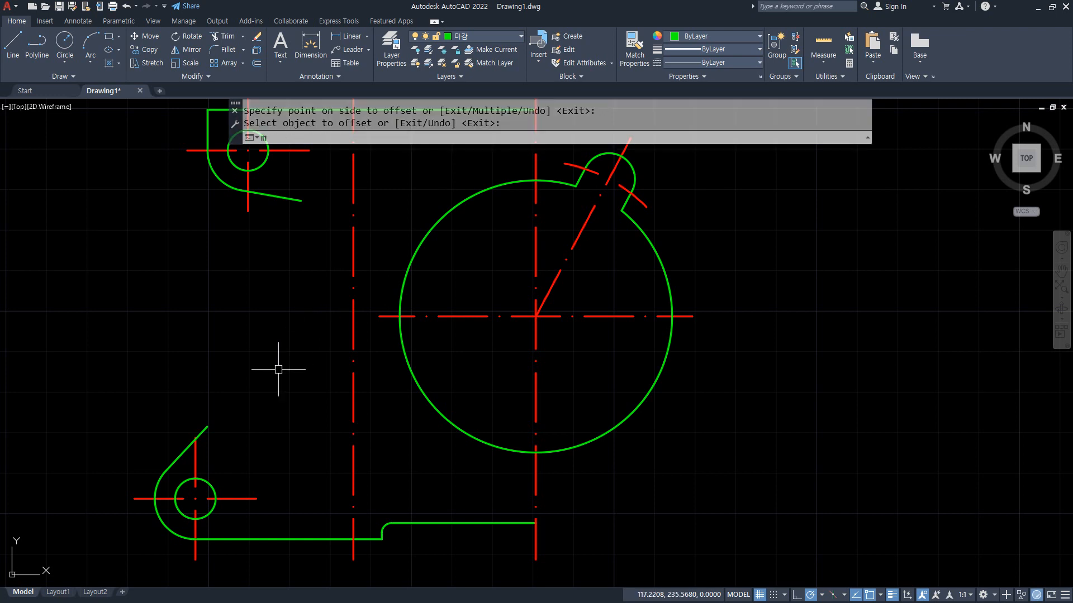
{"action": "key", "text": "space"}
{"action": "left_click", "coordinate": [211, 428]}
{"action": "left_click", "coordinate": [353, 385]}
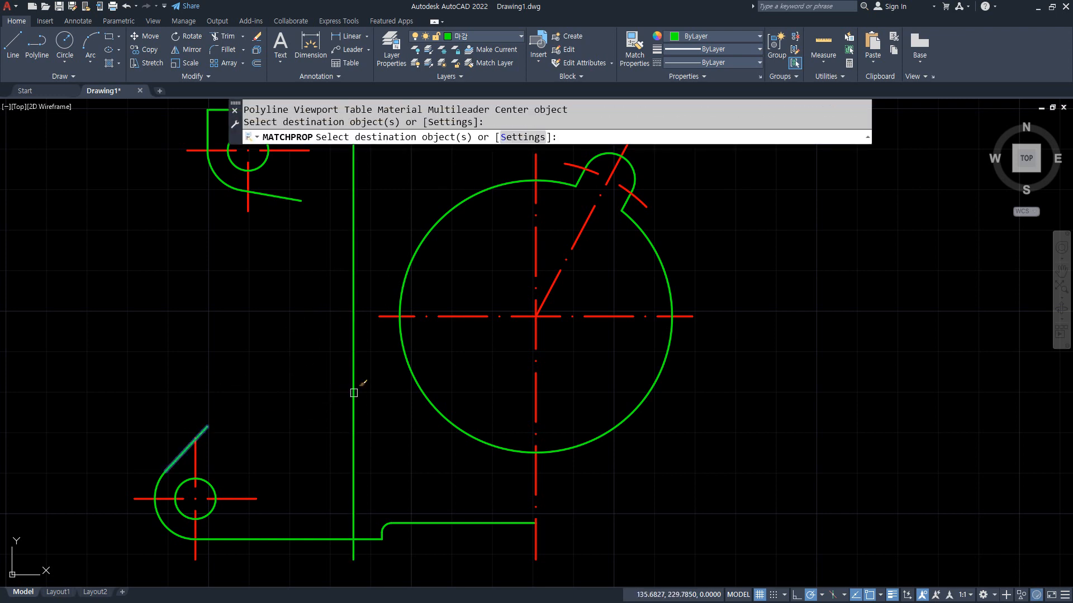
{"action": "key", "text": "space"}
Fillet the lower diagonal line and the offset vertical line with radius 10.
{"action": "type", "text": "f"}
{"action": "key", "text": "space"}
{"action": "type", "text": "r"}
{"action": "key", "text": "space"}
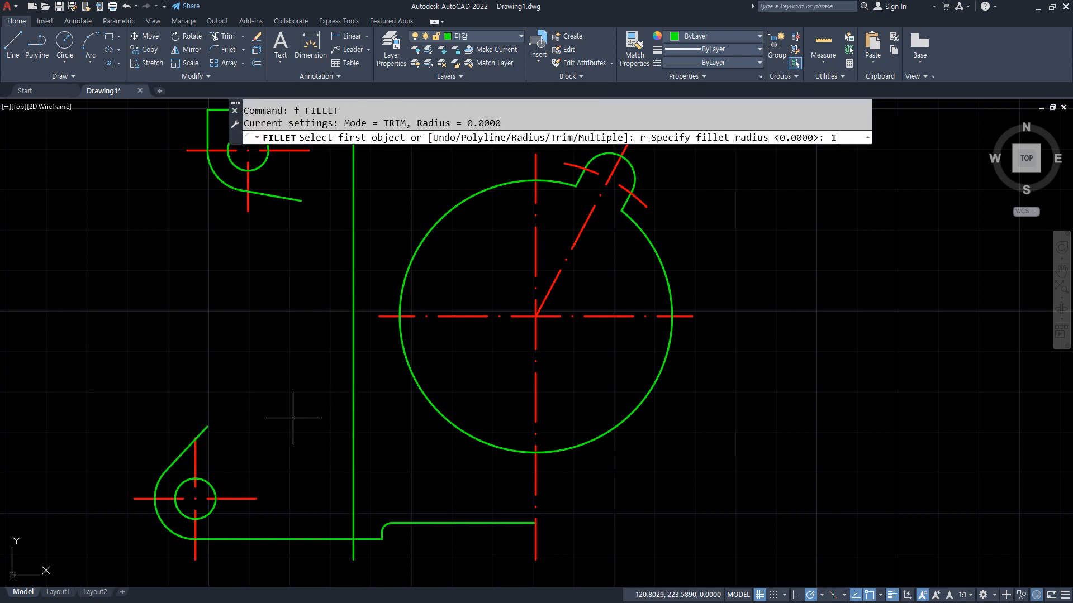
{"action": "key", "text": "space"}
{"action": "left_click", "coordinate": [205, 424]}
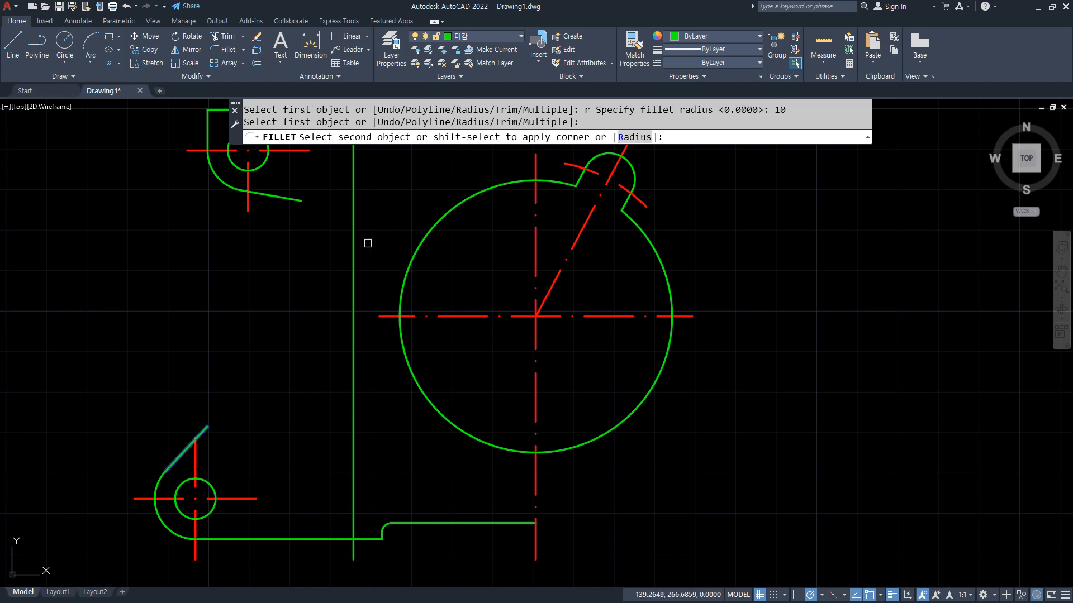
{"action": "left_click", "coordinate": [354, 251]}
Try to fillet the upper slanted line and the vertical line with radius 10.
{"action": "key", "text": "space"}
{"action": "left_click", "coordinate": [295, 203]}
{"action": "left_click", "coordinate": [353, 235]}
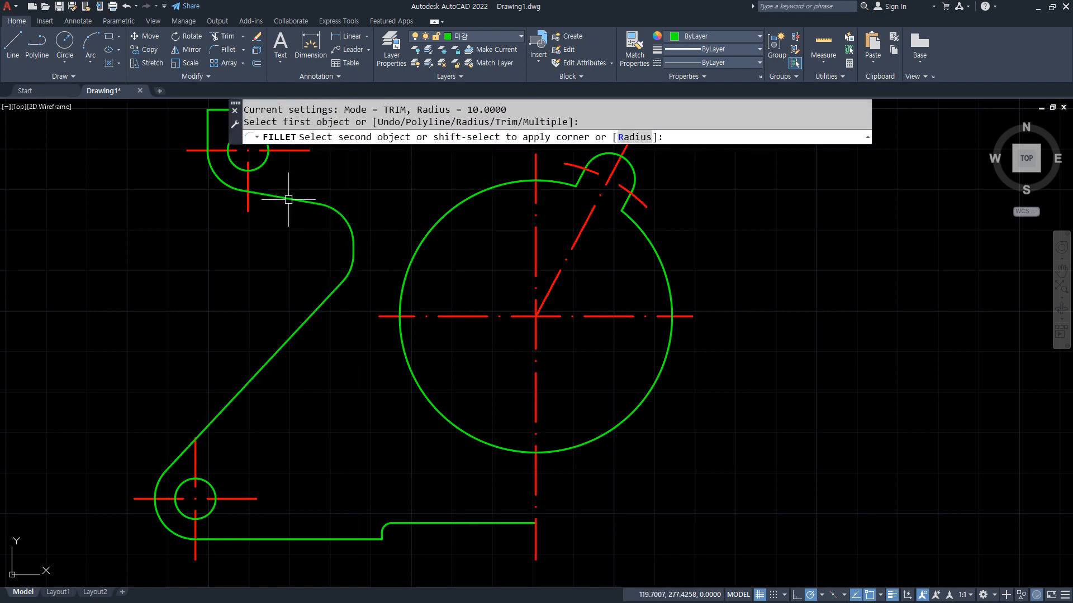
{"action": "scroll", "coordinate": [268, 262], "scroll_direction": "down", "scroll_amount": 5}
{"action": "scroll", "coordinate": [260, 295], "scroll_direction": "up", "scroll_amount": 2}
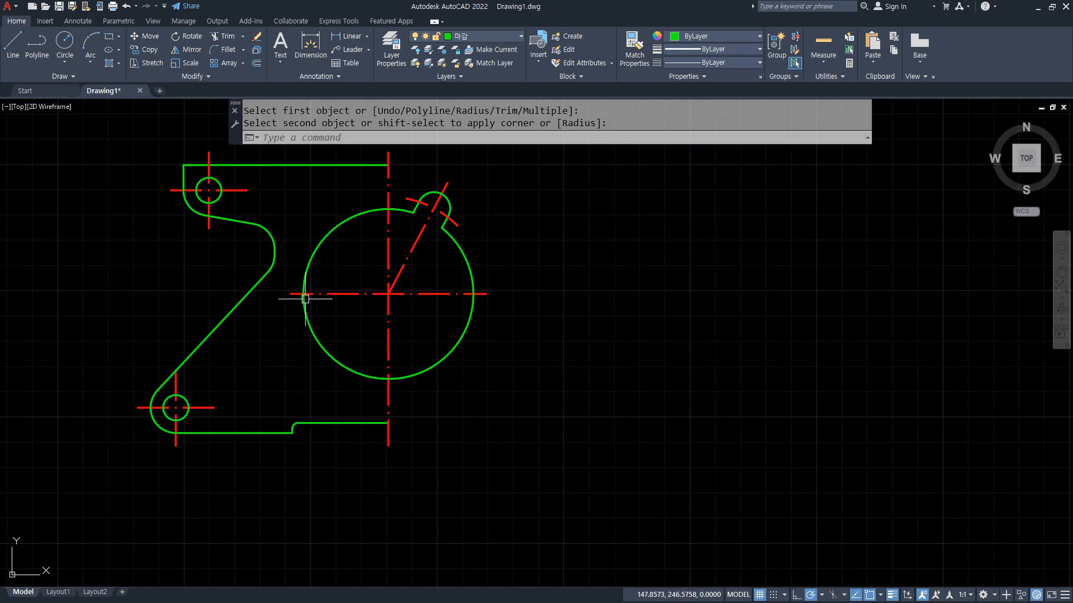
{"action": "middle_click_drag", "start_coordinate": [356, 468], "coordinate": [352, 506]}
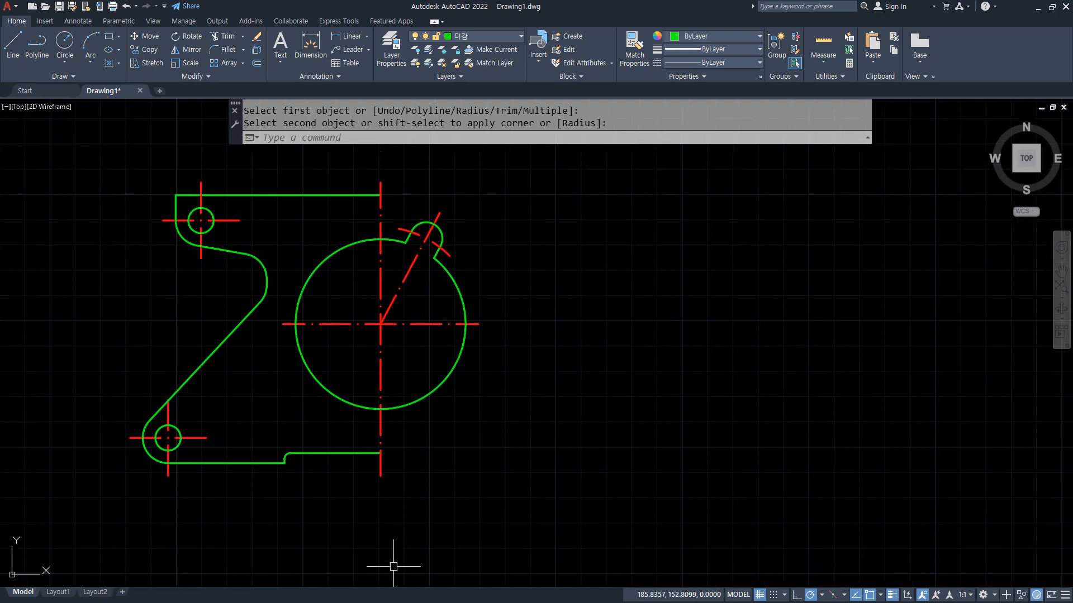
Undo the fillet between the upper slanted line and the vertical line.
{"action": "key", "text": "ctrl+z"}
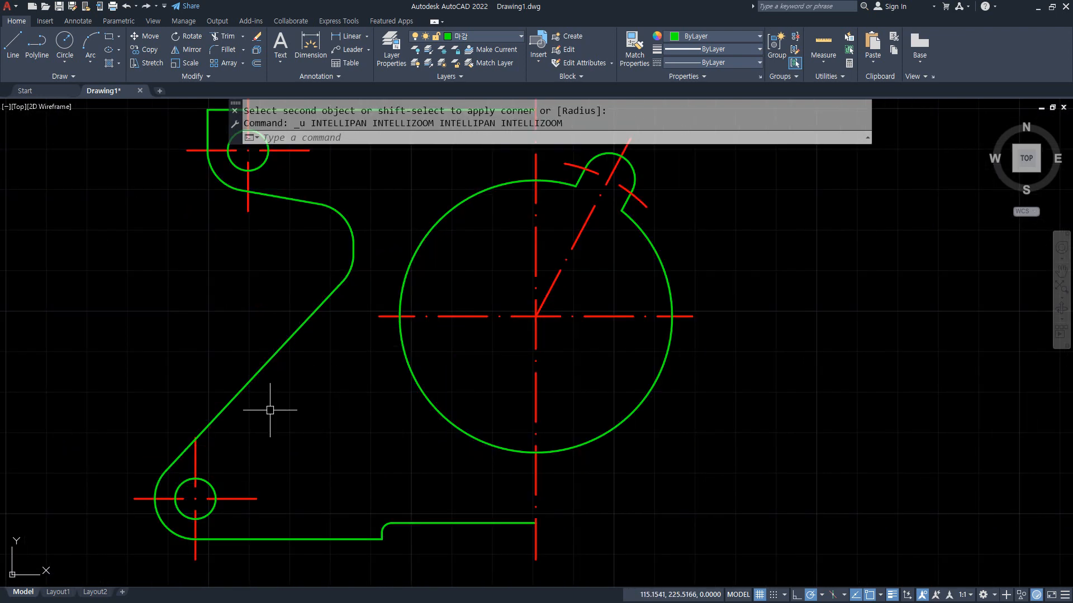
{"action": "key", "text": "ctrl+z"}
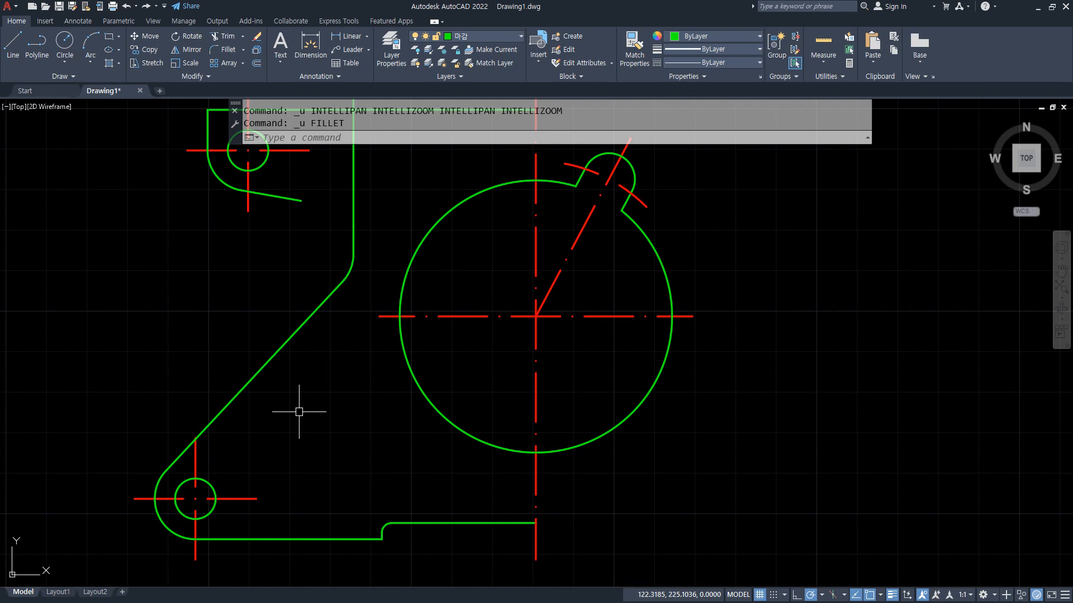
{"action": "scroll", "coordinate": [299, 412], "scroll_direction": "down", "scroll_amount": 4}
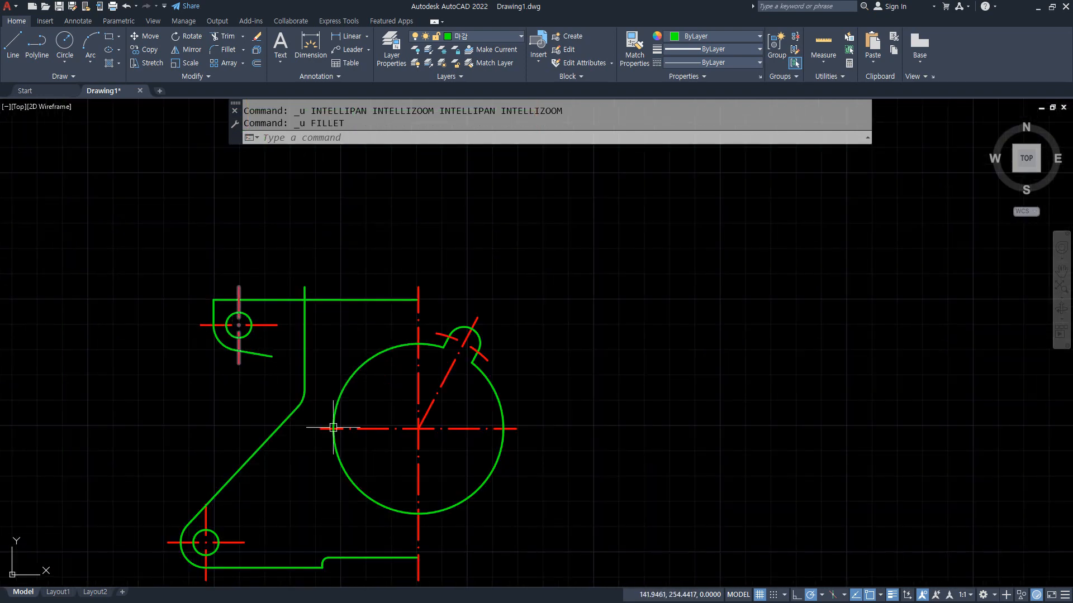
{"action": "scroll", "coordinate": [290, 482], "scroll_direction": "up", "scroll_amount": 4}
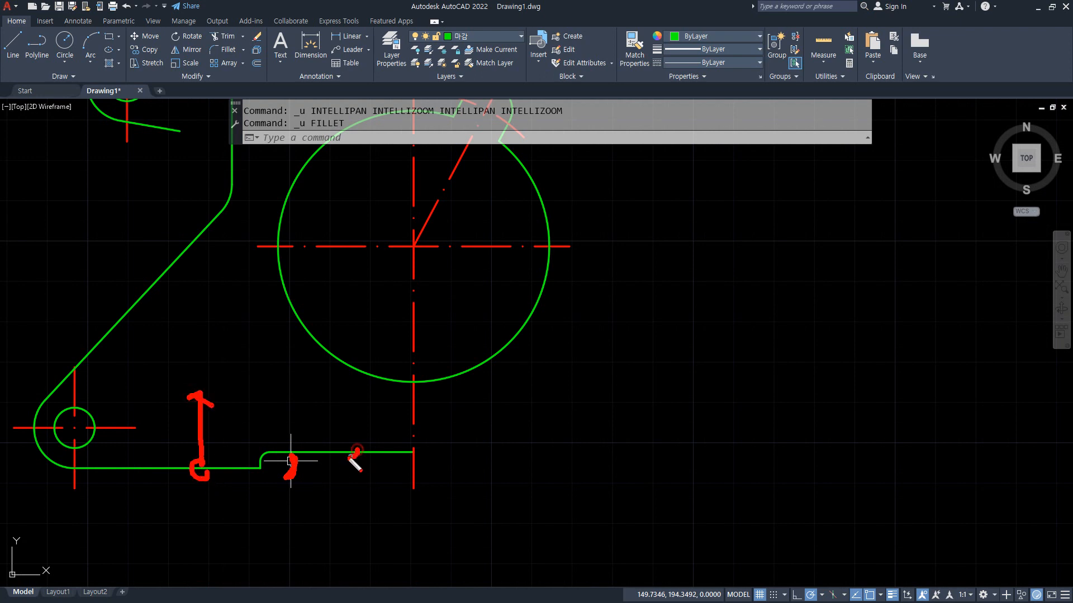
{"action": "left_click_drag", "start_coordinate": [116, 427], "coordinate": [110, 338]}
{"action": "left_click_drag", "start_coordinate": [89, 354], "coordinate": [134, 371]}
{"action": "key", "text": "Escape"}
Move the upper hole, its centre marks and the surrounding upper outline straight up by 10.
{"action": "middle_click_drag", "start_coordinate": [192, 324], "coordinate": [191, 484]}
{"action": "middle_click_drag", "start_coordinate": [243, 256], "coordinate": [389, 317]}
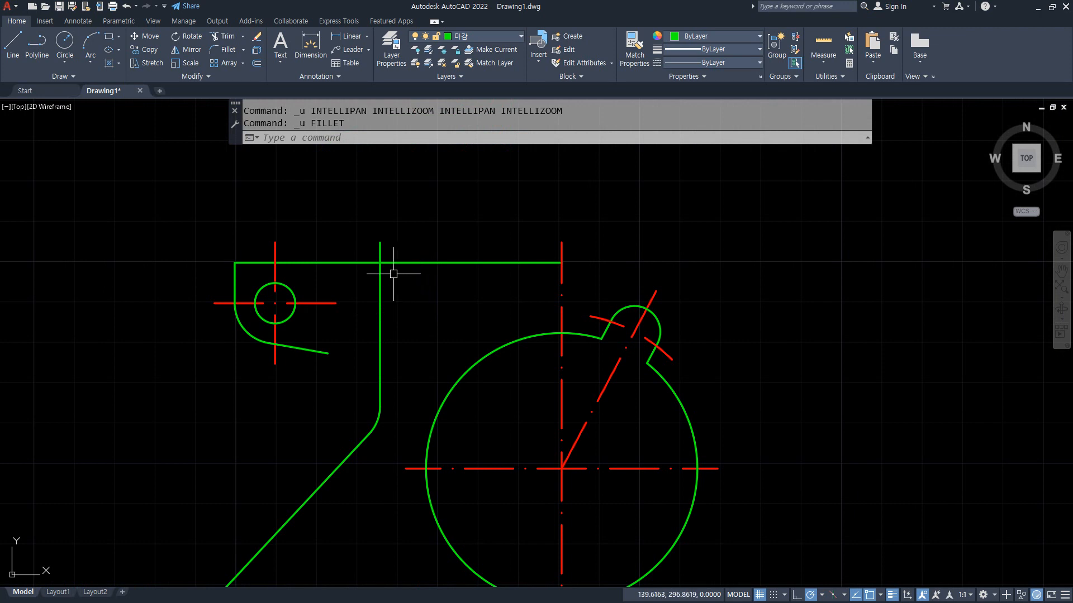
{"action": "type", "text": "m"}
{"action": "key", "text": "Return"}
{"action": "left_click", "coordinate": [138, 163]}
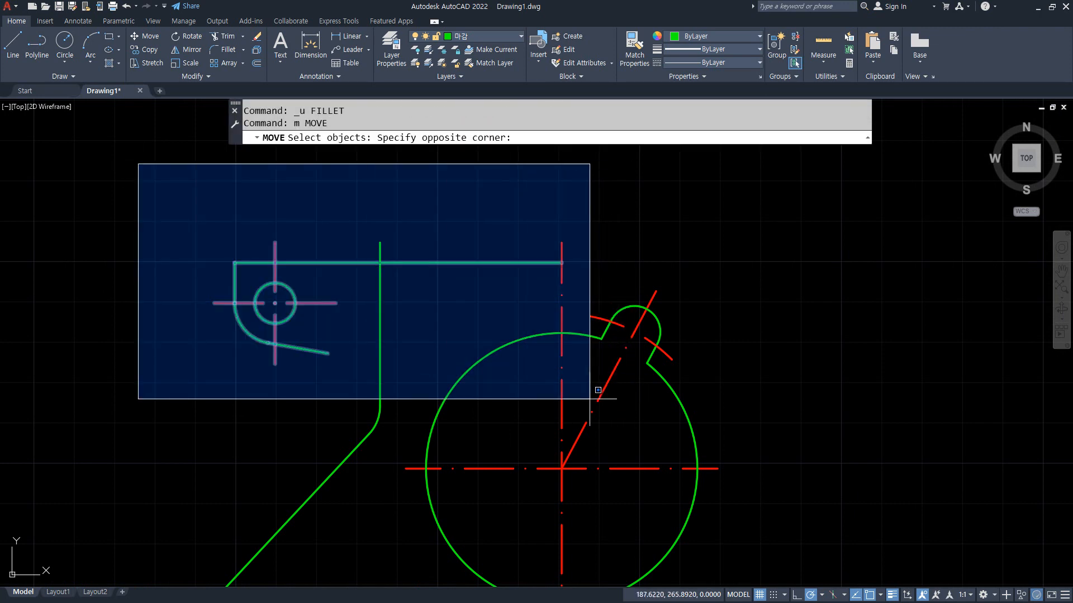
{"action": "left_click", "coordinate": [590, 399]}
{"action": "key", "text": "Return"}
{"action": "left_click", "coordinate": [139, 353]}
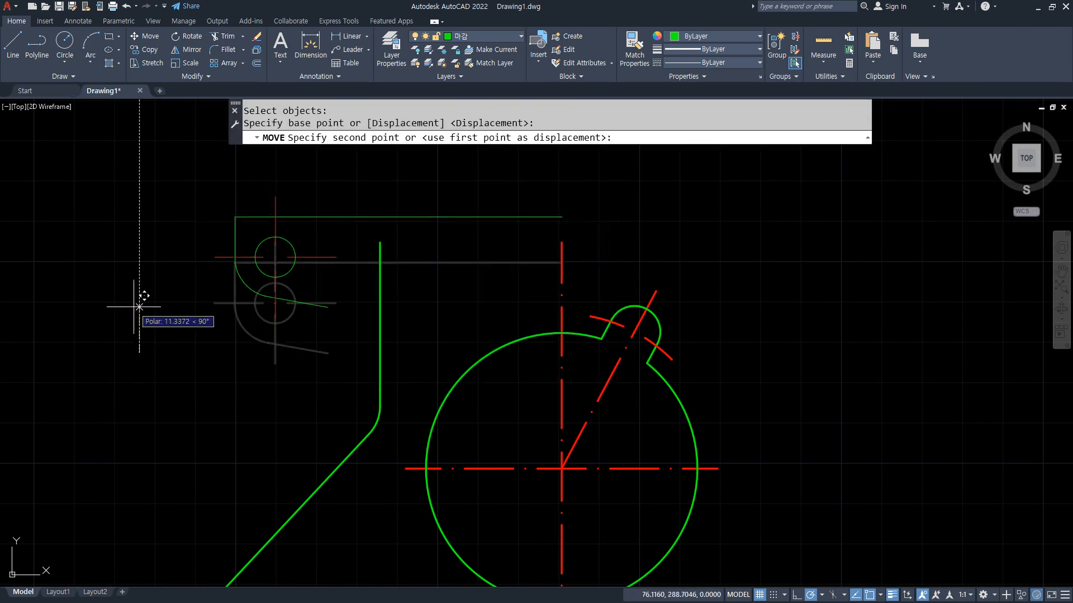
{"action": "type", "text": "10"}
{"action": "key", "text": "Return"}
Extend the large circle's vertical centreline up to the moved top edge.
{"action": "type", "text": "e"}
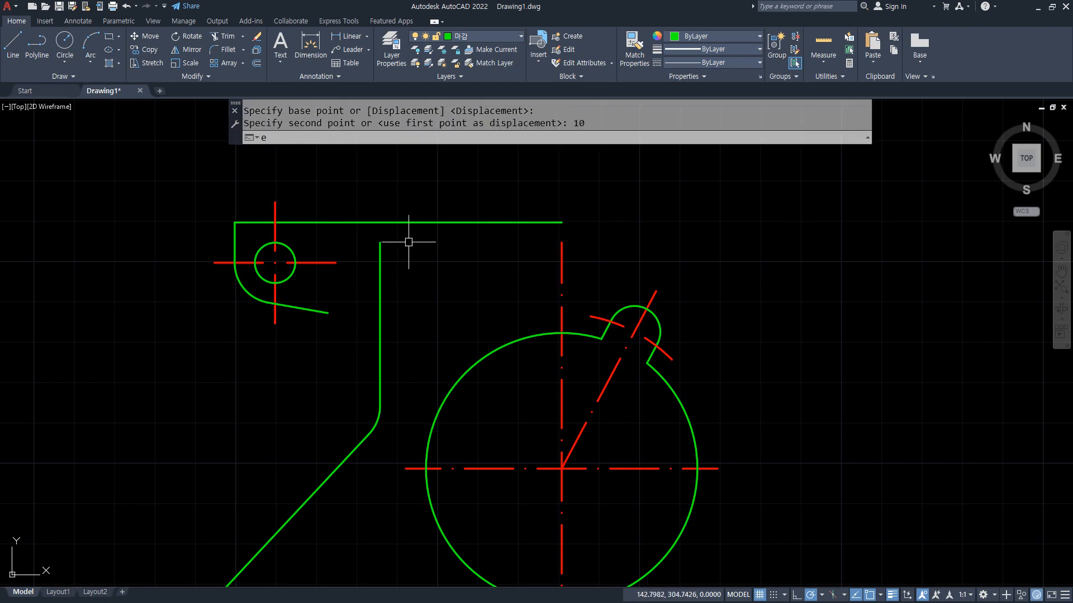
{"action": "key", "text": "Return"}
{"action": "left_click", "coordinate": [561, 254]}
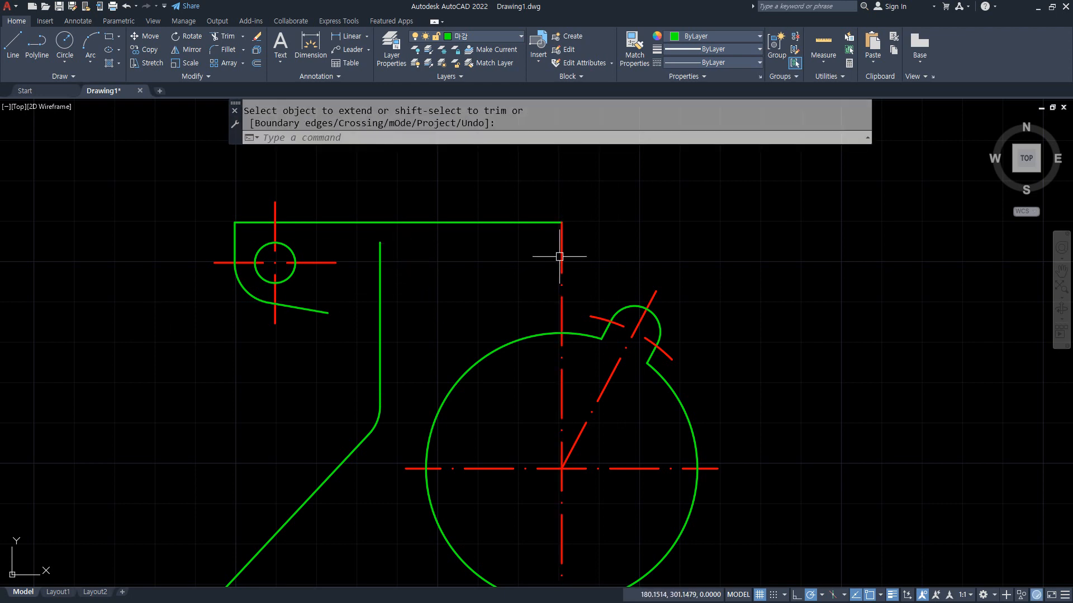
{"action": "key", "text": "Return"}
Offset the top edge line 5 upward as a helper line.
{"action": "type", "text": "o"}
{"action": "key", "text": "Return"}
{"action": "type", "text": "5"}
{"action": "key", "text": "Return"}
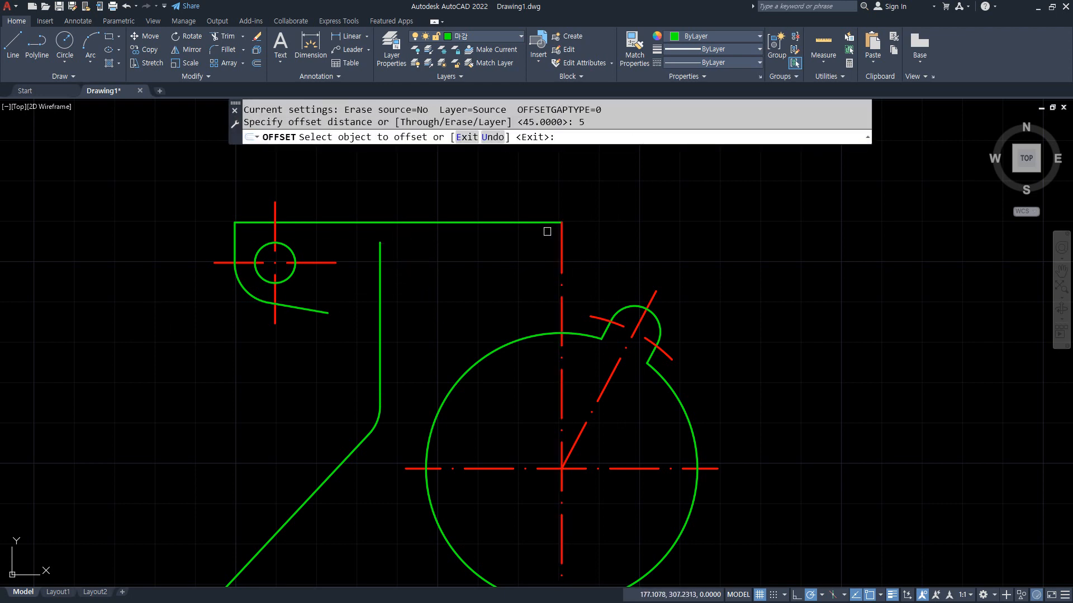
{"action": "left_click", "coordinate": [553, 223]}
{"action": "left_click", "coordinate": [545, 212]}
{"action": "key", "text": "Return"}
Extend the vertical centreline up to the helper line above the top edge and erase that helper line.
{"action": "type", "text": "e"}
{"action": "key", "text": "Return"}
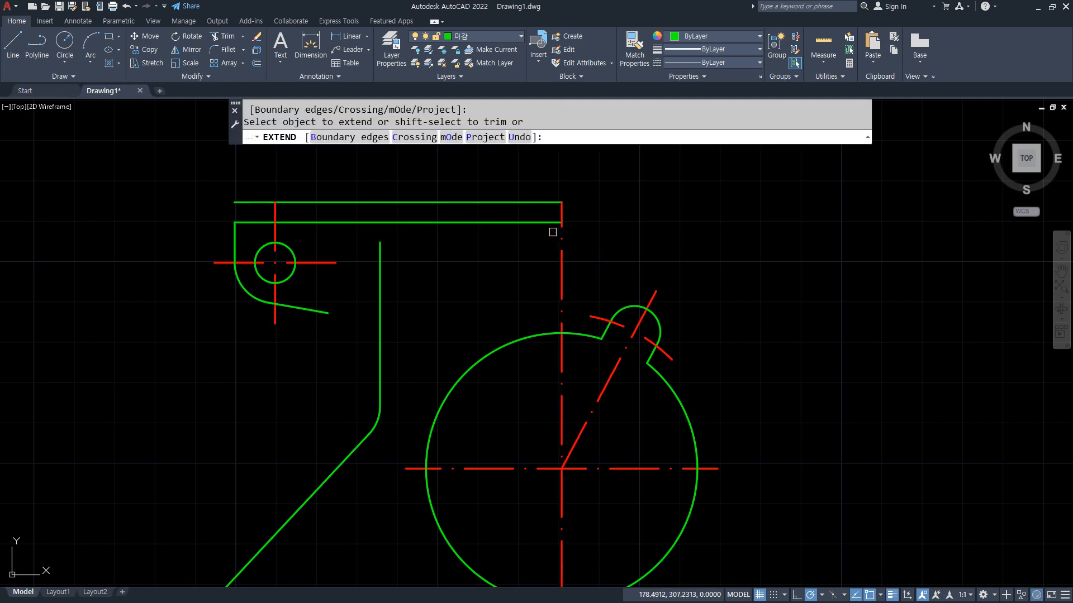
{"action": "key", "text": "Return"}
{"action": "left_click", "coordinate": [522, 202]}
{"action": "type", "text": "e"}
{"action": "key", "text": "Return"}
Fillet the upper slanted line and the vertical line with radius 10.
{"action": "middle_click_drag", "start_coordinate": [396, 370], "coordinate": [405, 311]}
{"action": "type", "text": "f"}
{"action": "key", "text": "Return"}
{"action": "type", "text": "r"}
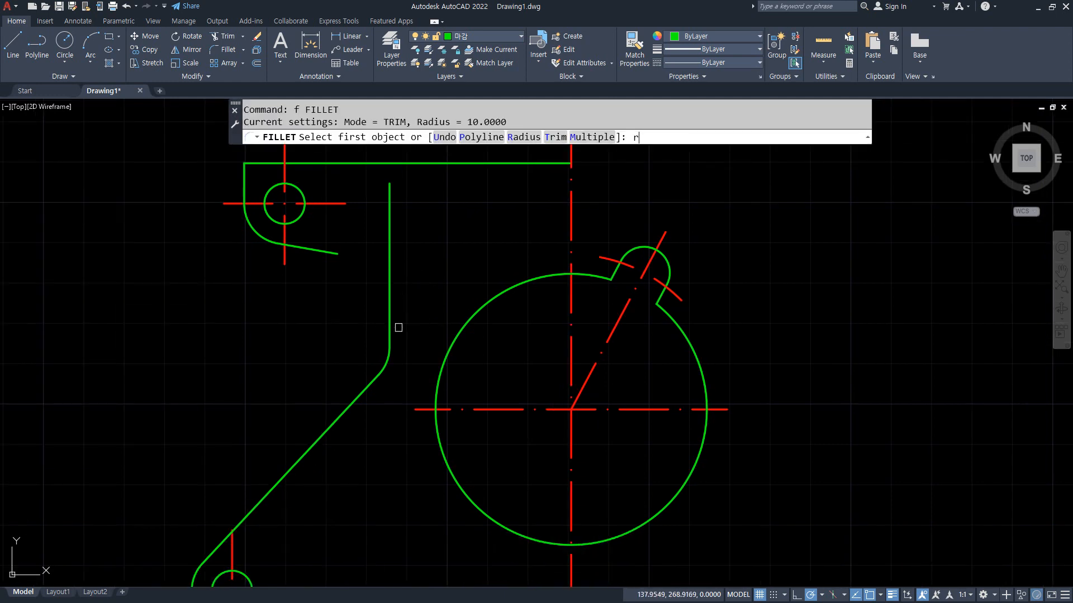
{"action": "key", "text": "Return"}
{"action": "key", "text": "Return"}
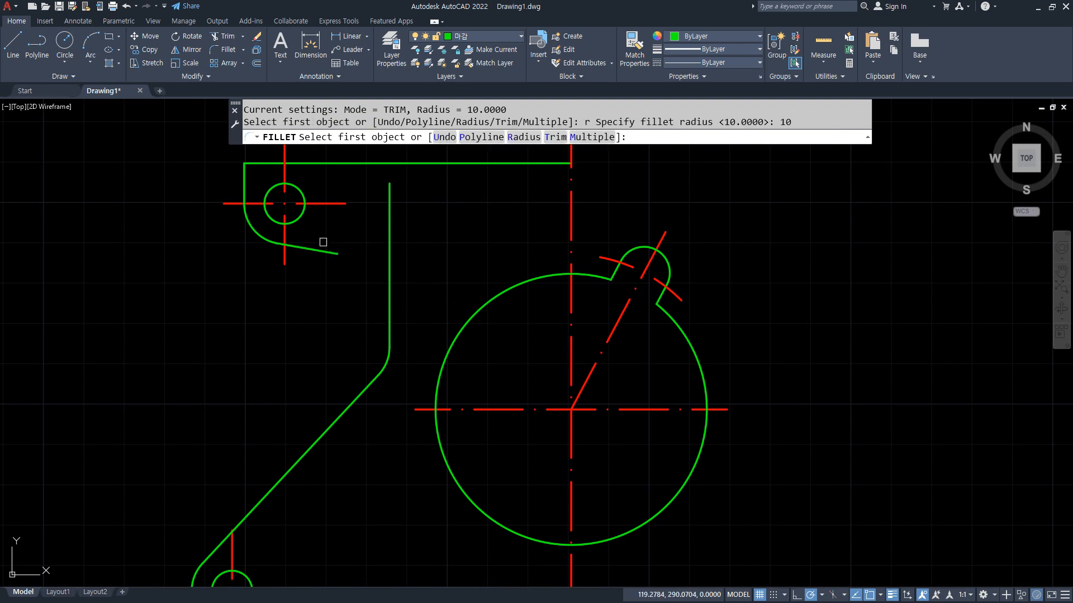
{"action": "left_click", "coordinate": [324, 251]}
{"action": "left_click", "coordinate": [389, 302]}
{"action": "scroll", "coordinate": [345, 355], "scroll_direction": "down", "scroll_amount": 2}
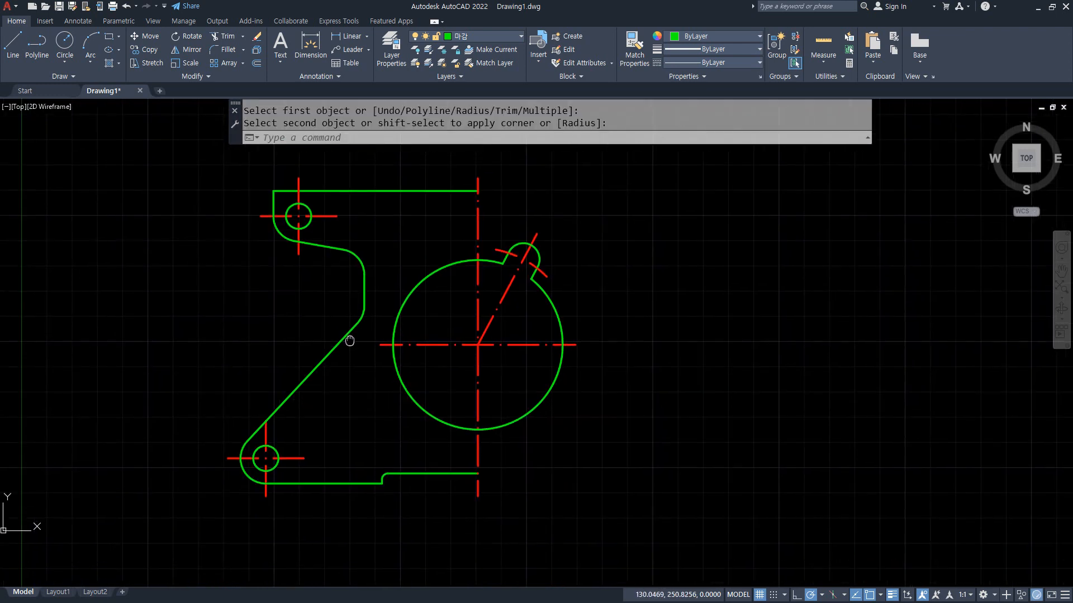
{"action": "left_click_drag", "start_coordinate": [291, 458], "coordinate": [724, 459]}
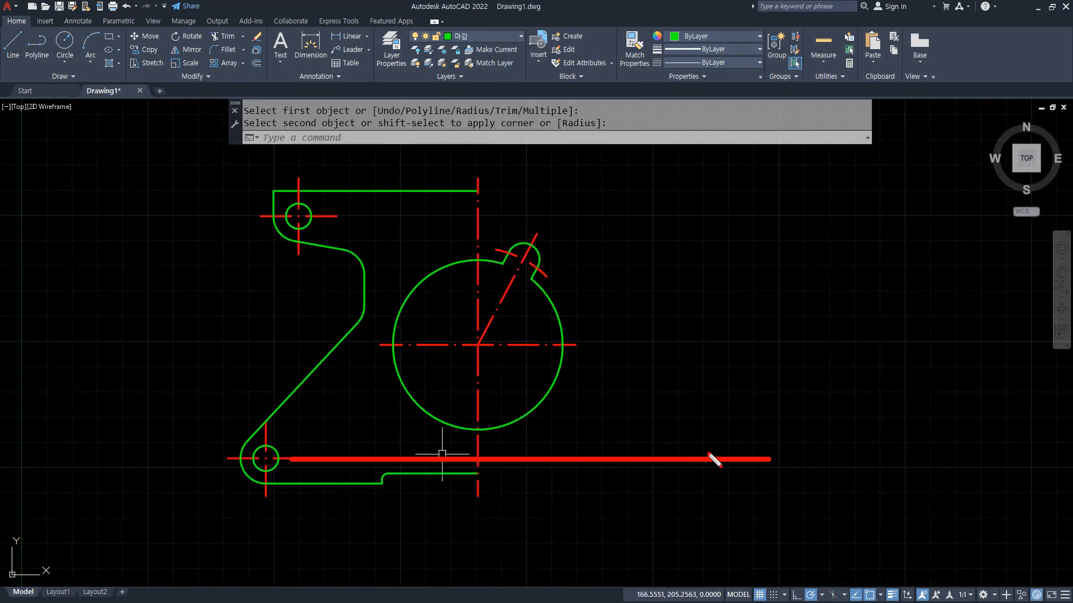
{"action": "left_click_drag", "start_coordinate": [650, 451], "coordinate": [639, 288]}
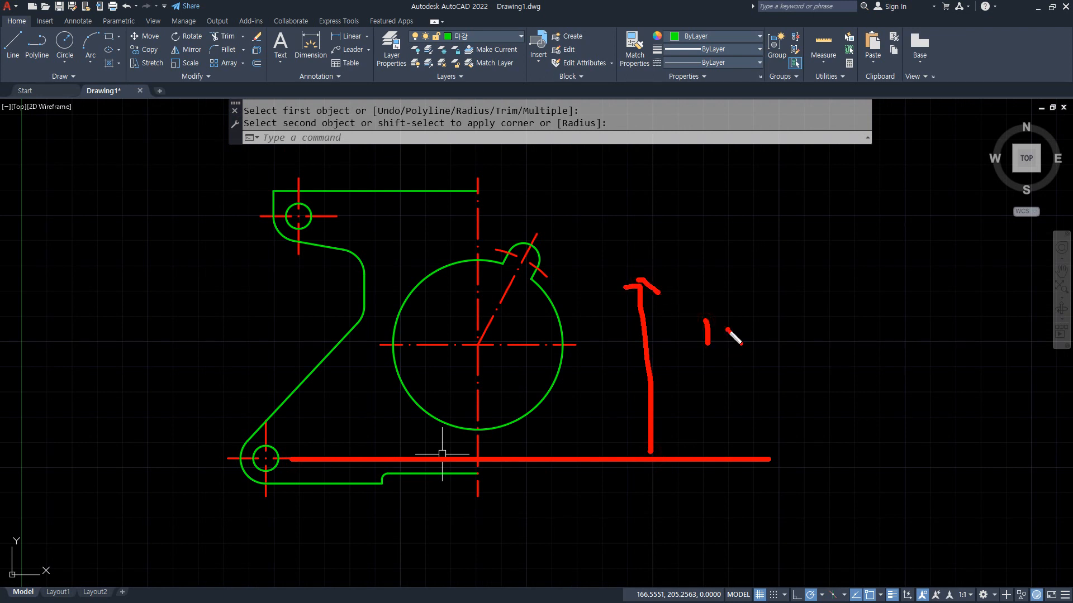
{"action": "left_click_drag", "start_coordinate": [782, 336], "coordinate": [791, 366]}
{"action": "key", "text": "Escape"}
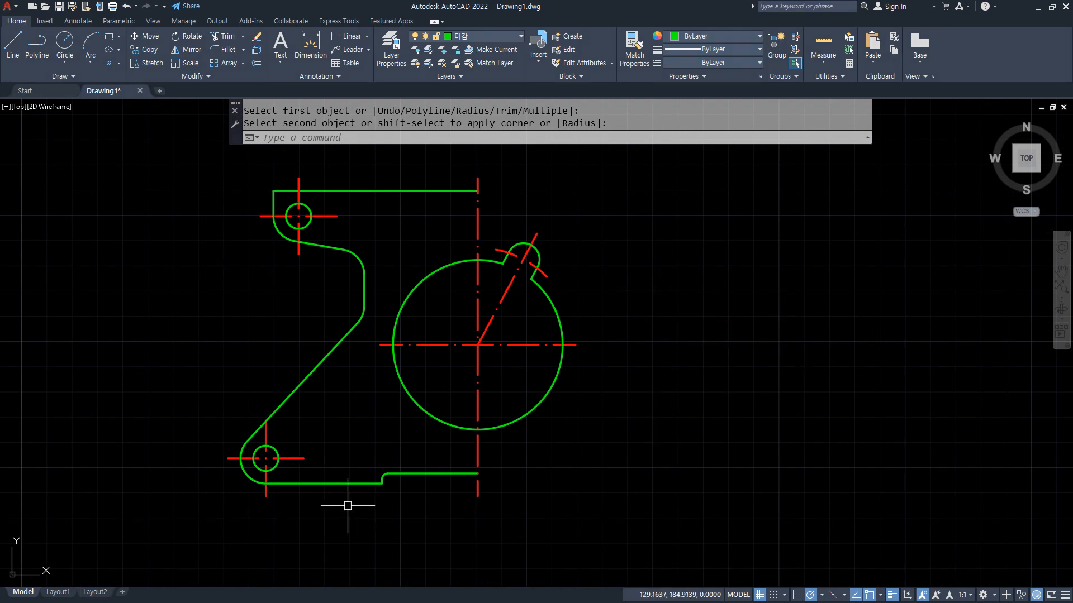
Mirror the left half outline, holes and hole centrelines about the large circle's vertical centreline, keeping the source objects.
{"action": "type", "text": "mi"}
{"action": "key", "text": "Return"}
{"action": "left_click", "coordinate": [467, 507]}
{"action": "left_click", "coordinate": [153, 409]}
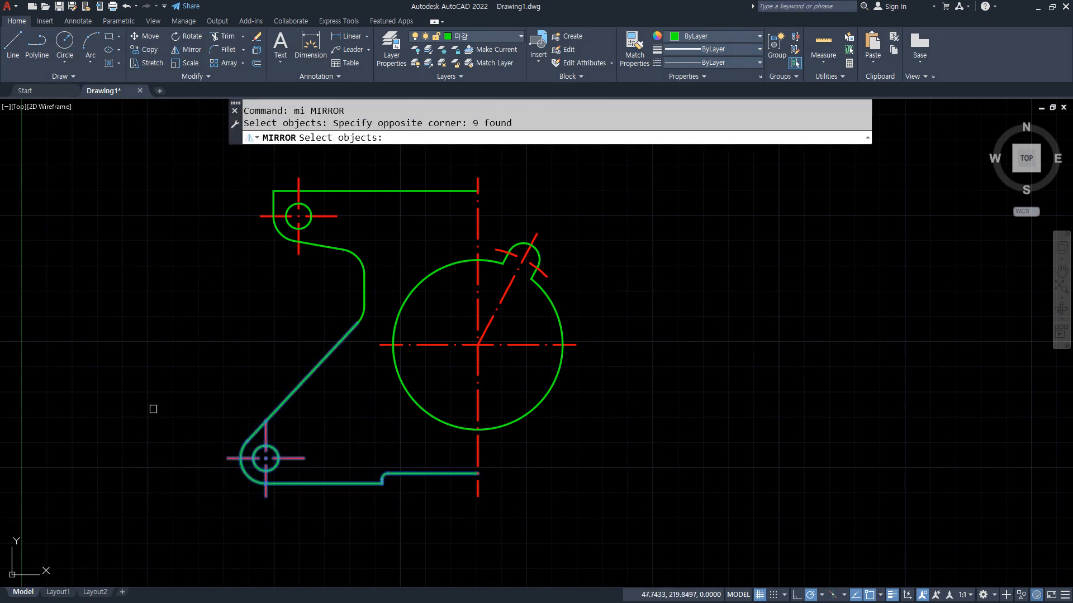
{"action": "left_click", "coordinate": [374, 319]}
{"action": "left_click", "coordinate": [246, 169]}
{"action": "key", "text": "Return"}
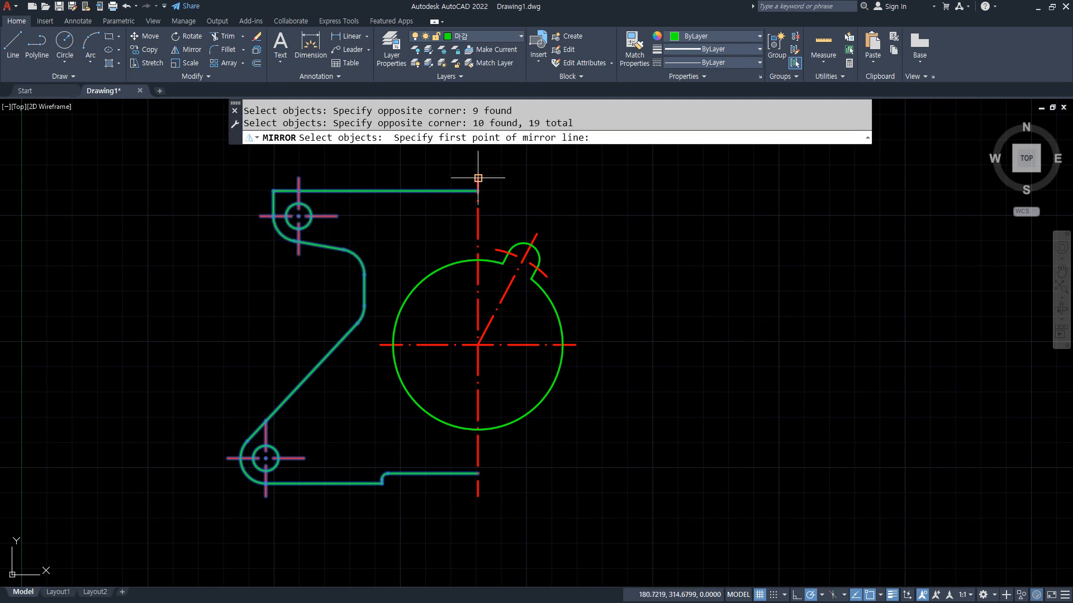
{"action": "left_click", "coordinate": [478, 178]}
{"action": "left_click", "coordinate": [498, 508]}
{"action": "key", "text": "Return"}
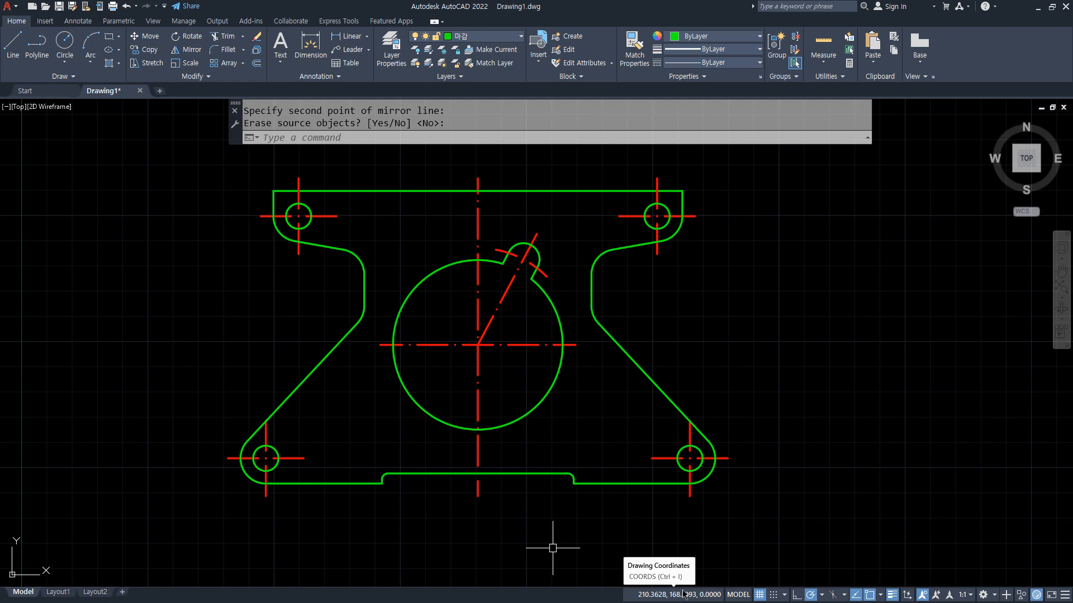
Move the browser window with the reference drawing aside and erase the whole plate drawing.
{"action": "left_click", "coordinate": [586, 516]}
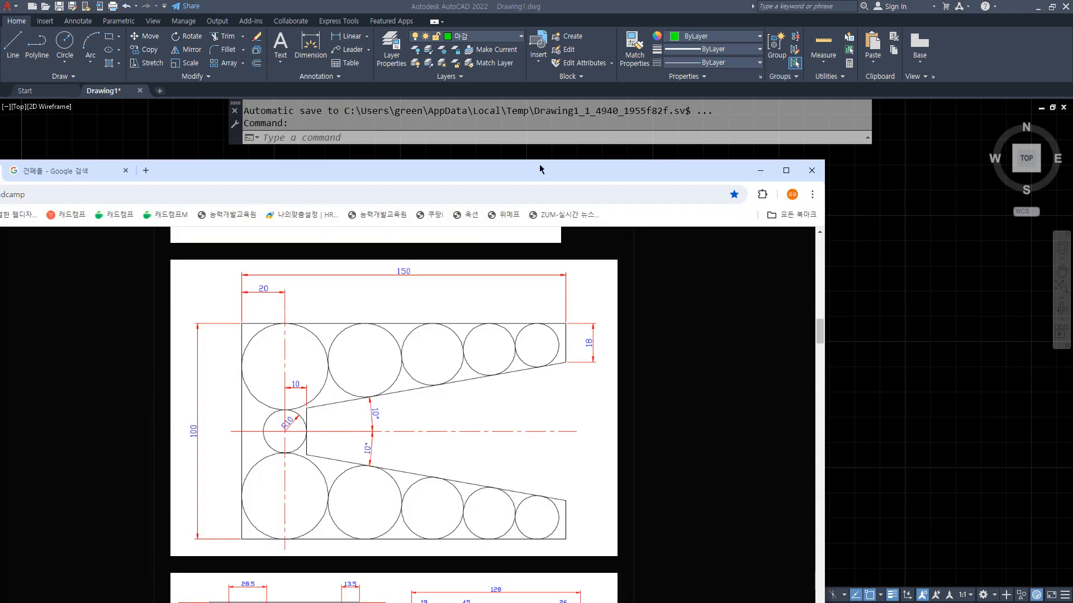
{"action": "mouse_move", "coordinate": [540, 167]}
{"action": "left_mouse_down"}
{"action": "mouse_move", "coordinate": [0, 156]}
{"action": "mouse_move", "coordinate": [0, 133]}
{"action": "left_mouse_up"}
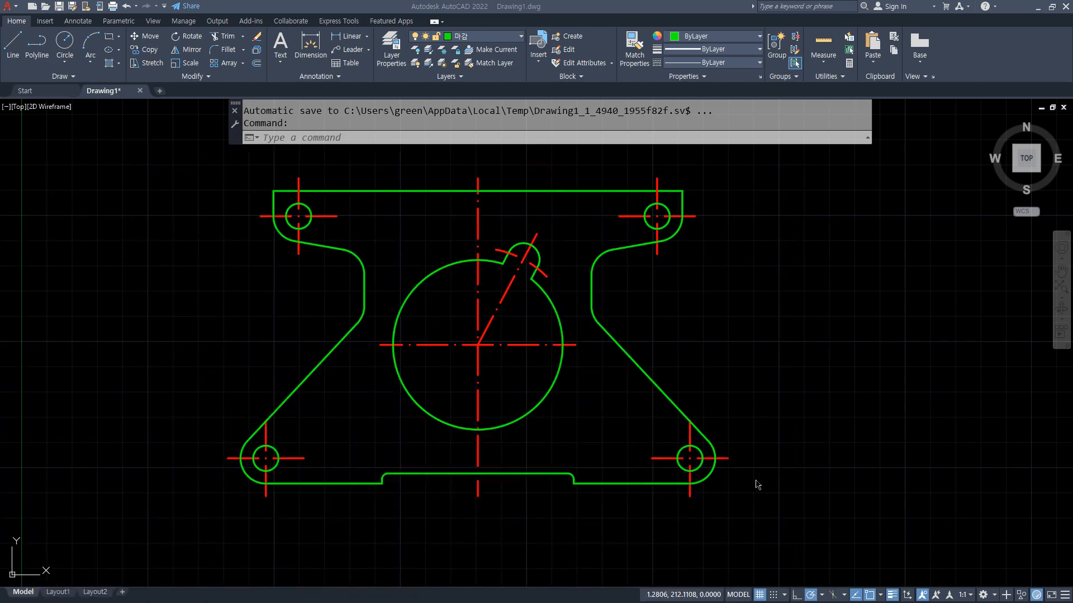
{"action": "left_click", "coordinate": [790, 515]}
{"action": "left_click", "coordinate": [156, 168]}
{"action": "type", "text": "e"}
{"action": "key", "text": "Return"}
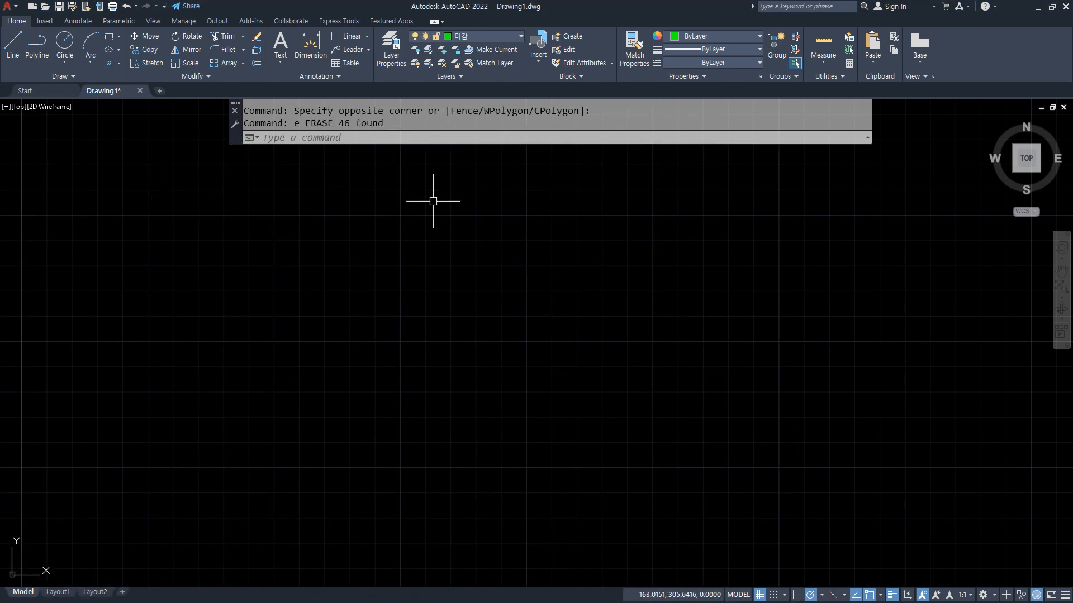
Draw one horizontal and one vertical construction line crossing at a common point in the empty drawing.
{"action": "type", "text": "xl"}
{"action": "key", "text": "Return"}
{"action": "left_click", "coordinate": [392, 337]}
{"action": "left_click", "coordinate": [452, 336]}
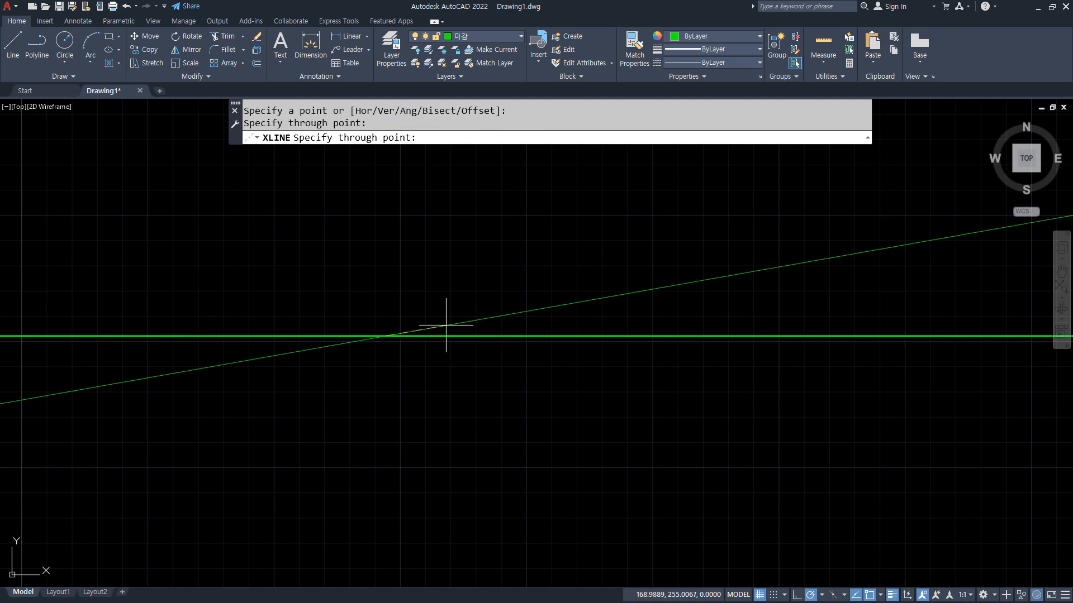
{"action": "left_click", "coordinate": [383, 282]}
{"action": "key", "text": "Return"}
Offset the horizontal construction line 50 upward and 50 downward.
{"action": "type", "text": "o"}
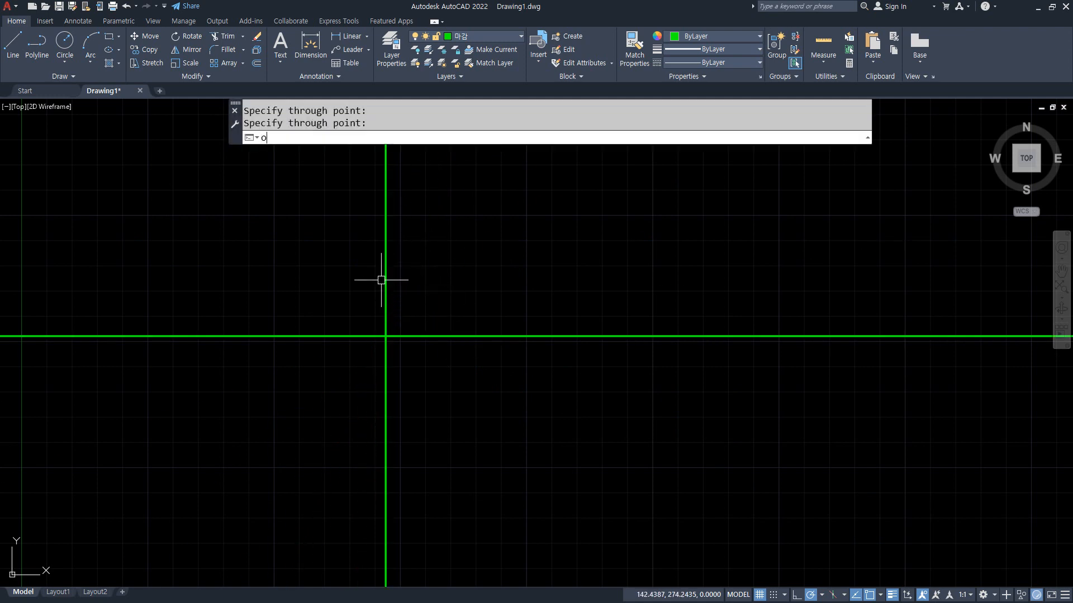
{"action": "key", "text": "Return"}
{"action": "type", "text": "5"}
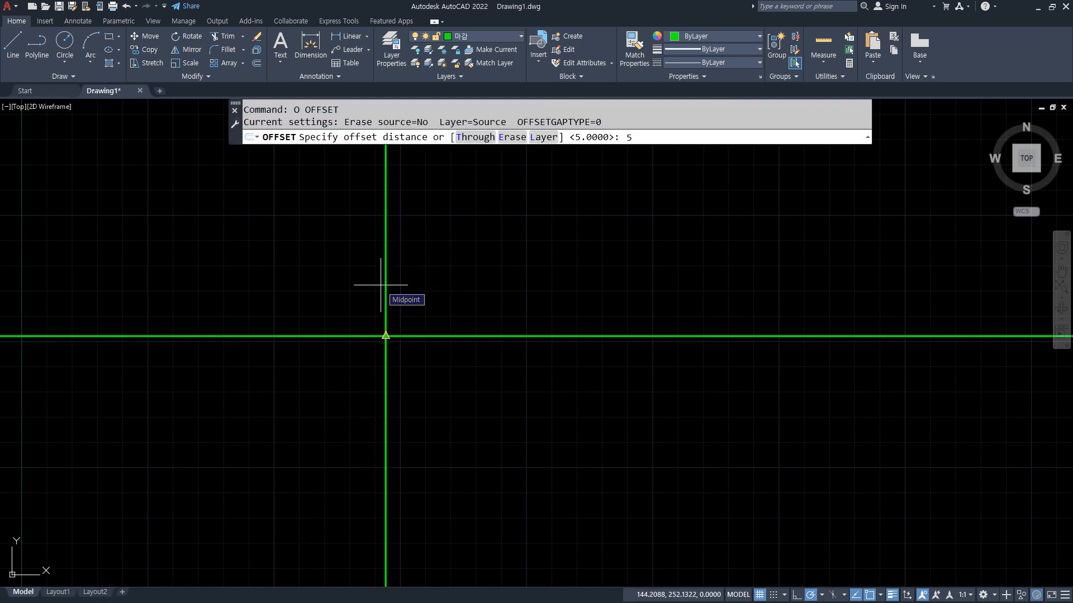
{"action": "type", "text": "0"}
{"action": "key", "text": "Return"}
{"action": "left_click", "coordinate": [422, 336]}
{"action": "left_click", "coordinate": [426, 333]}
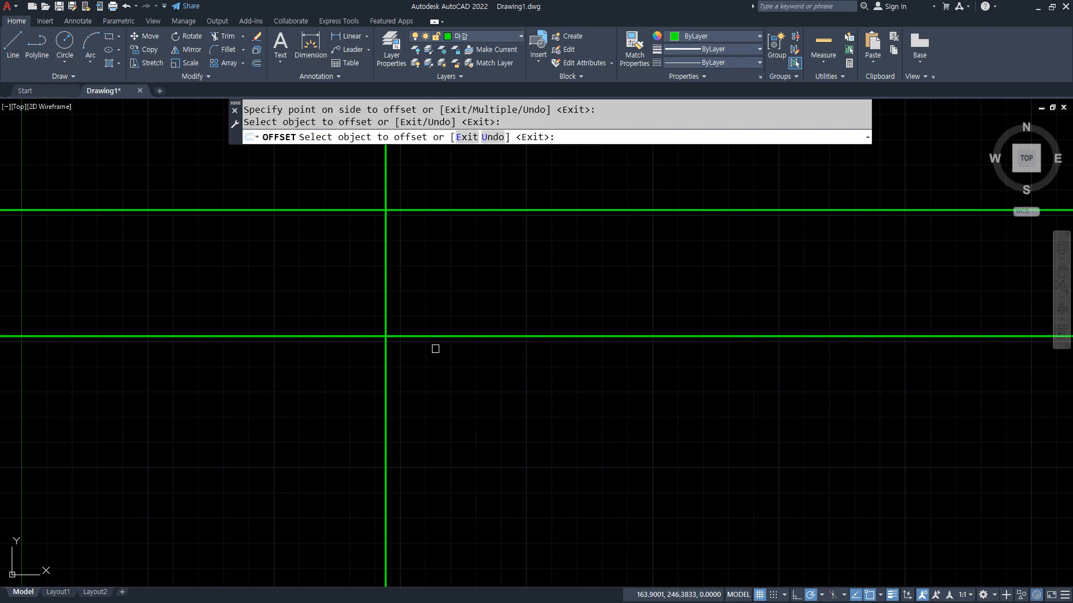
{"action": "left_click", "coordinate": [434, 335]}
{"action": "left_click", "coordinate": [434, 364]}
{"action": "key", "text": "Return"}
Offset the vertical construction line 20 to the left.
{"action": "key", "text": "Return"}
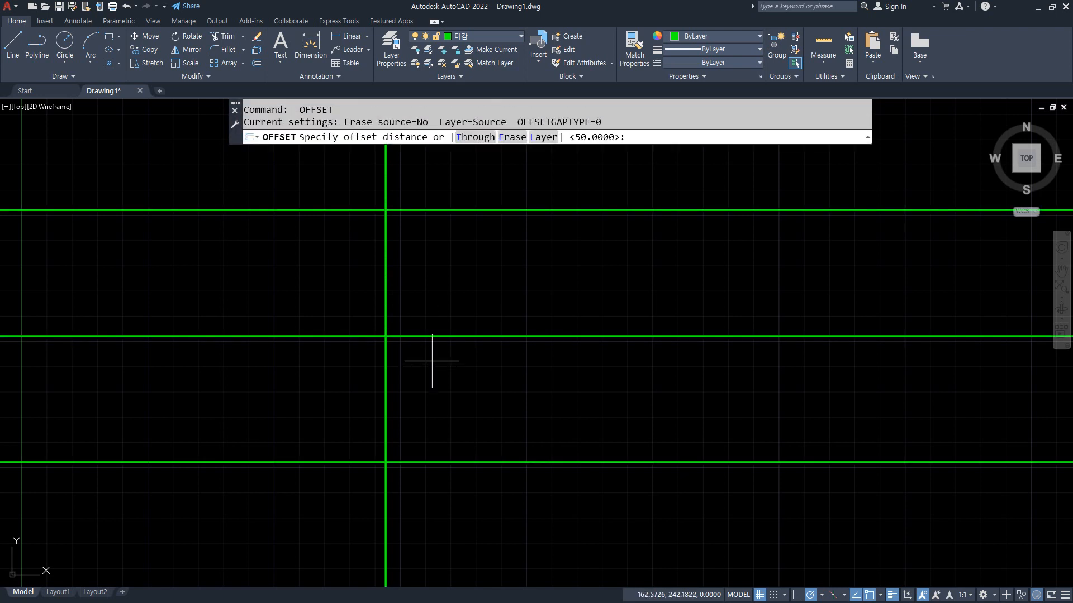
{"action": "type", "text": "20"}
{"action": "key", "text": "Return"}
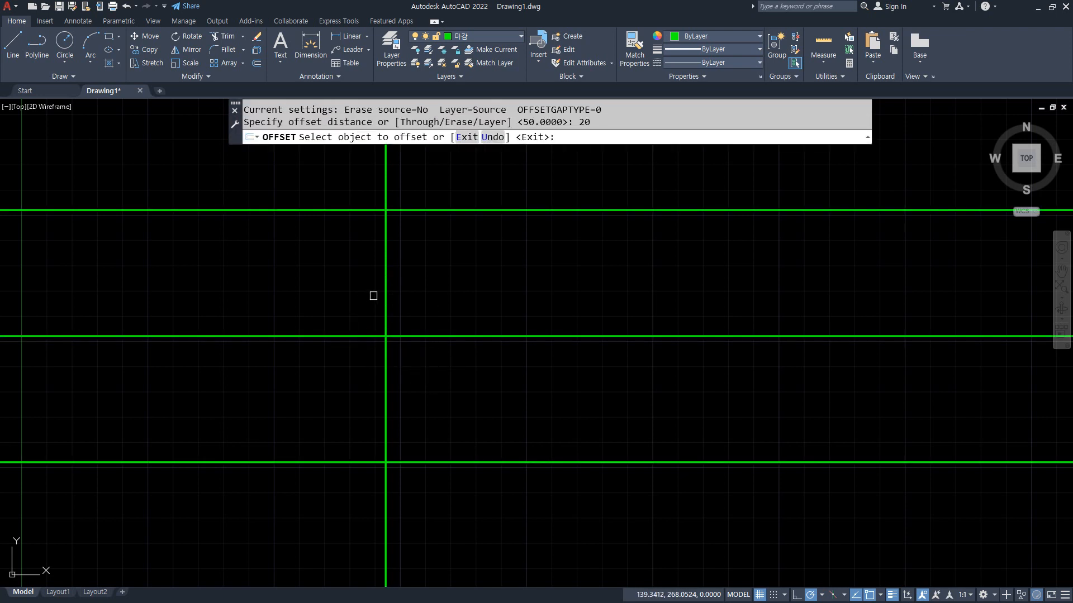
{"action": "left_click", "coordinate": [383, 296]}
{"action": "left_click", "coordinate": [357, 293]}
{"action": "key", "text": "Return"}
Offset the new left vertical line 150 to the right.
{"action": "key", "text": "Return"}
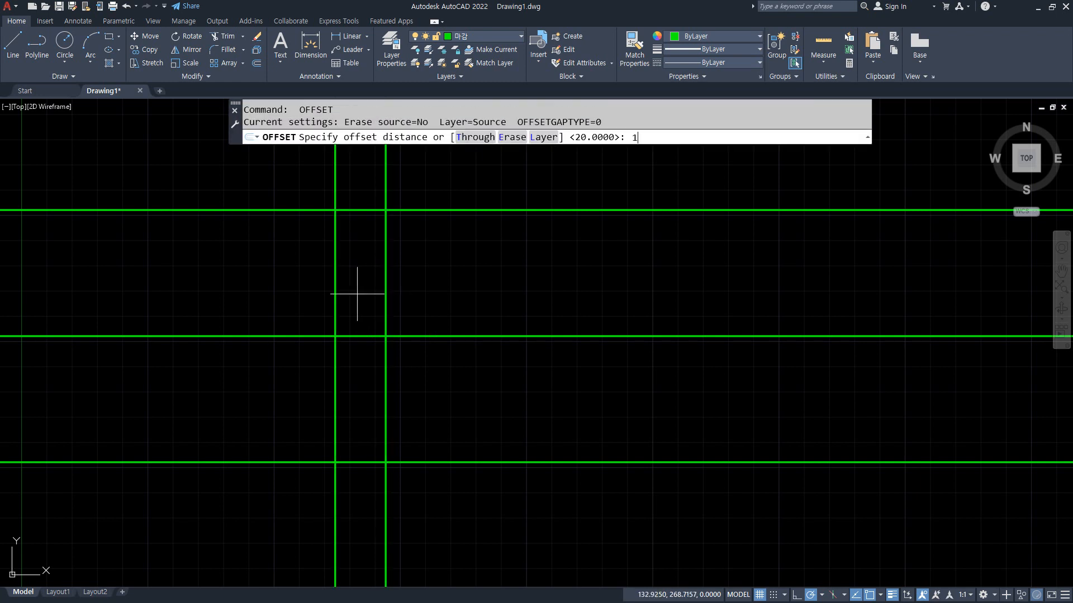
{"action": "type", "text": "150"}
{"action": "key", "text": "Return"}
{"action": "left_click", "coordinate": [335, 276]}
{"action": "left_click", "coordinate": [596, 249]}
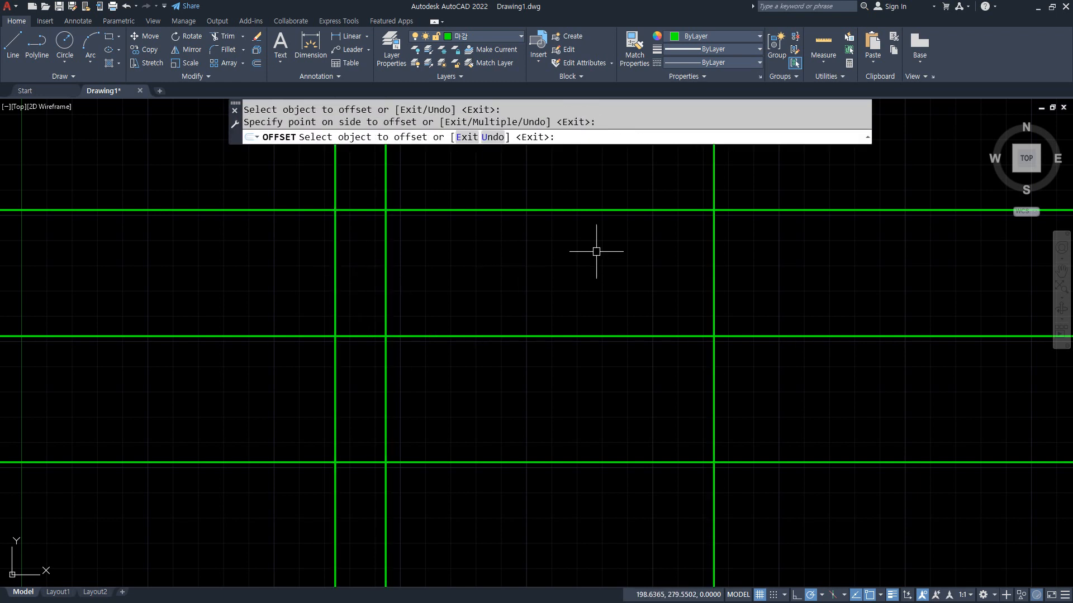
{"action": "key", "text": "Return"}
Try to join the upper horizontal and far right vertical lines with a radius 10 fillet, and erase its arc.
{"action": "type", "text": "f"}
{"action": "key", "text": "Return"}
{"action": "left_click", "coordinate": [660, 208]}
{"action": "left_click", "coordinate": [713, 254]}
{"action": "key", "text": "Return"}
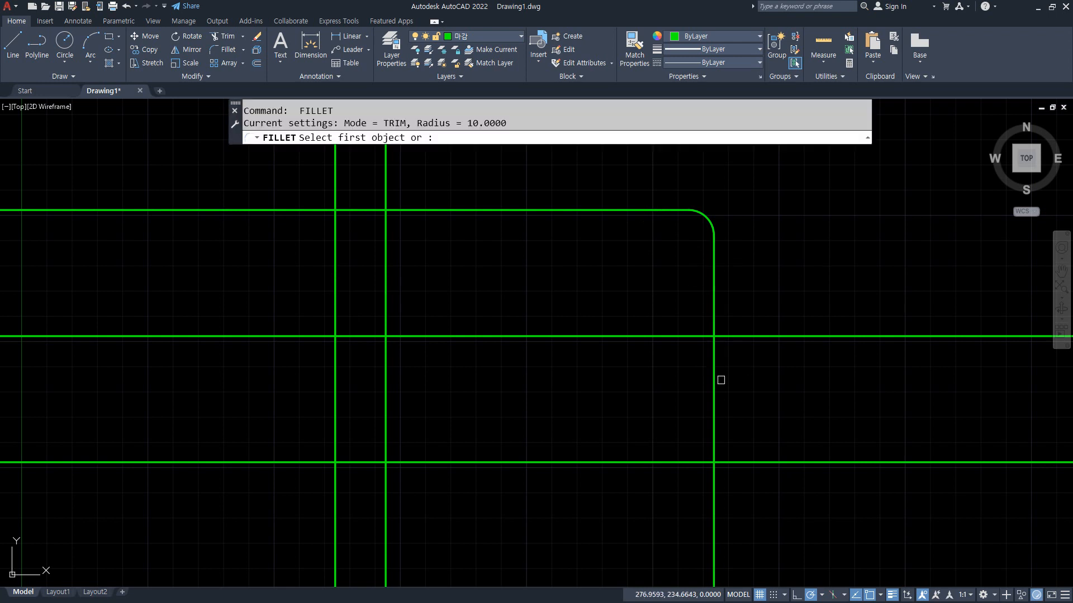
{"action": "key", "text": "Escape"}
{"action": "left_click", "coordinate": [656, 187]}
{"action": "left_click", "coordinate": [749, 282]}
{"action": "key", "text": "Delete"}
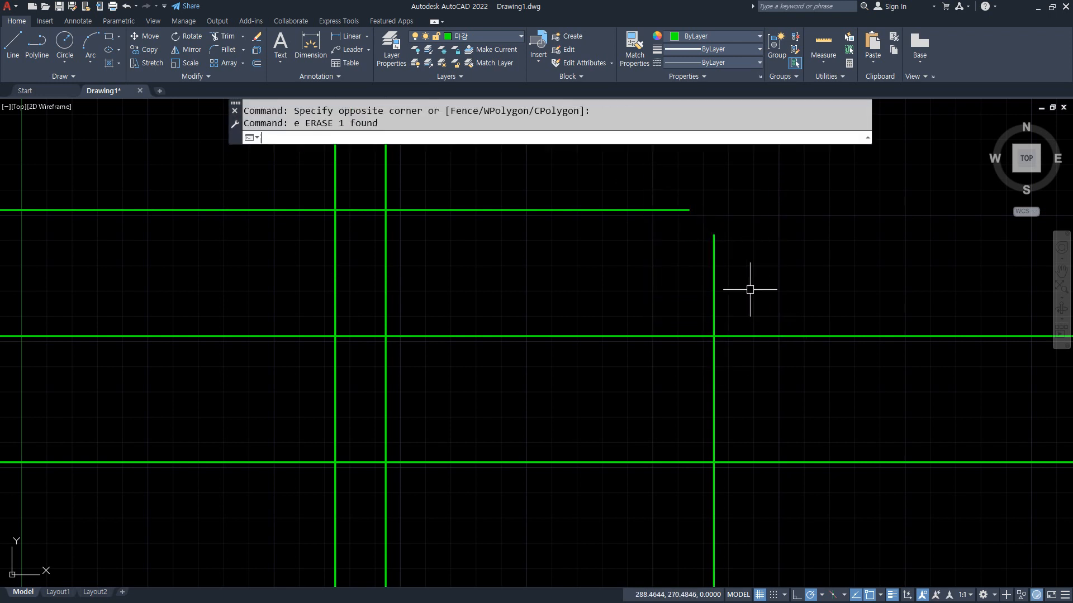
Set the fillet radius to 0 and join the upper horizontal and right vertical lines in a sharp corner.
{"action": "type", "text": "f"}
{"action": "key", "text": "Return"}
{"action": "type", "text": "r"}
{"action": "key", "text": "Return"}
{"action": "type", "text": "0"}
{"action": "key", "text": "Return"}
{"action": "left_click", "coordinate": [666, 210]}
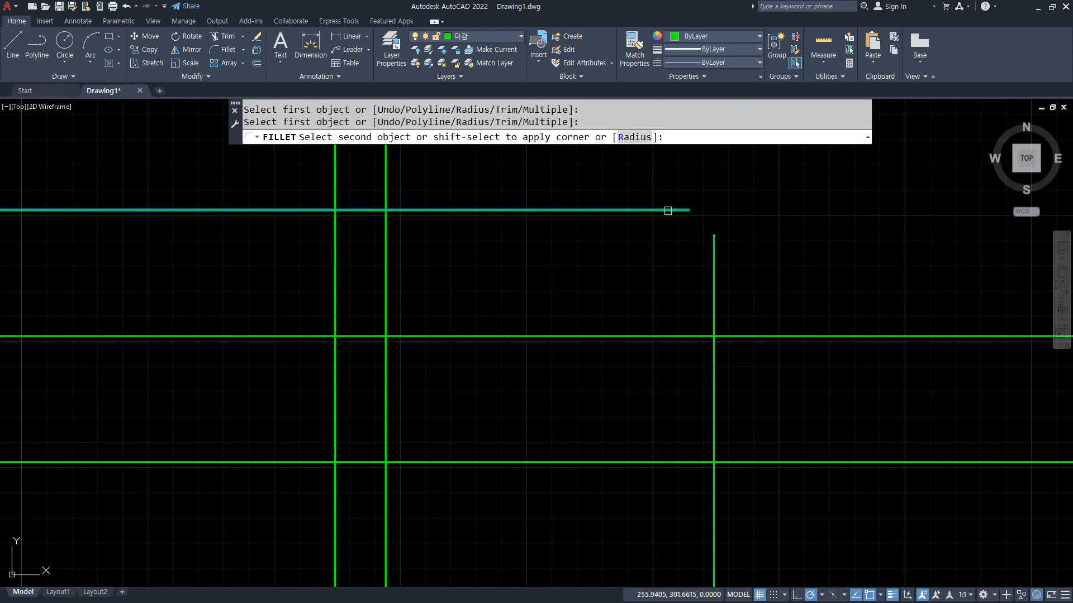
{"action": "left_click", "coordinate": [710, 255]}
Join the lower horizontal line with the right and far left vertical lines in sharp corners using radius 0 fillets.
{"action": "key", "text": "Return"}
{"action": "left_click", "coordinate": [715, 431]}
{"action": "left_click", "coordinate": [690, 462]}
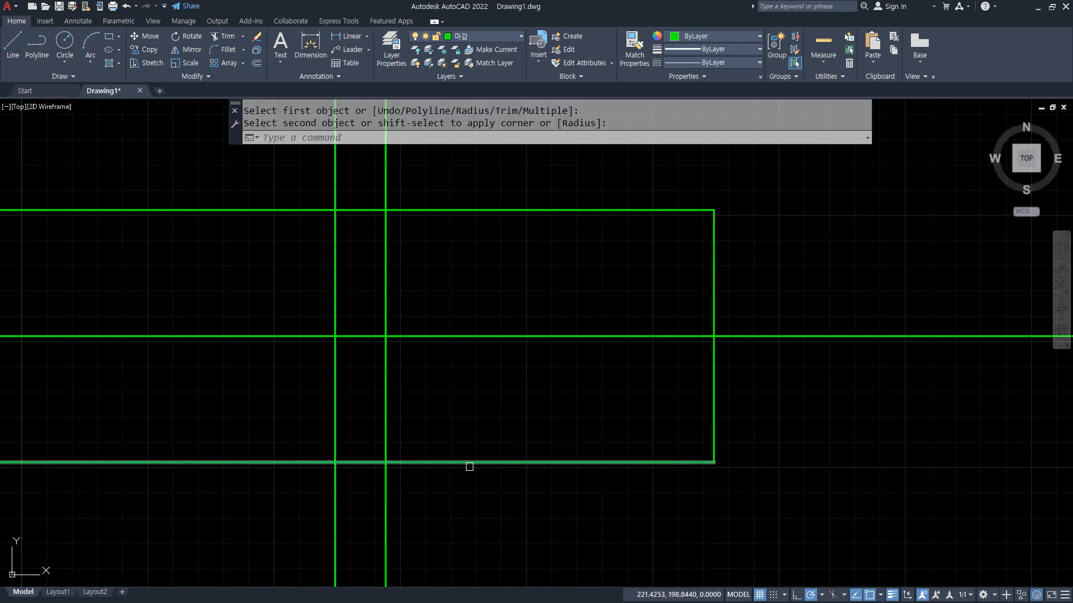
{"action": "key", "text": "Return"}
{"action": "left_click", "coordinate": [357, 463]}
{"action": "left_click", "coordinate": [334, 427]}
Try to fillet the far left vertical line with the upper horizontal line, and undo the fillet.
{"action": "key", "text": "Return"}
{"action": "left_click", "coordinate": [335, 204]}
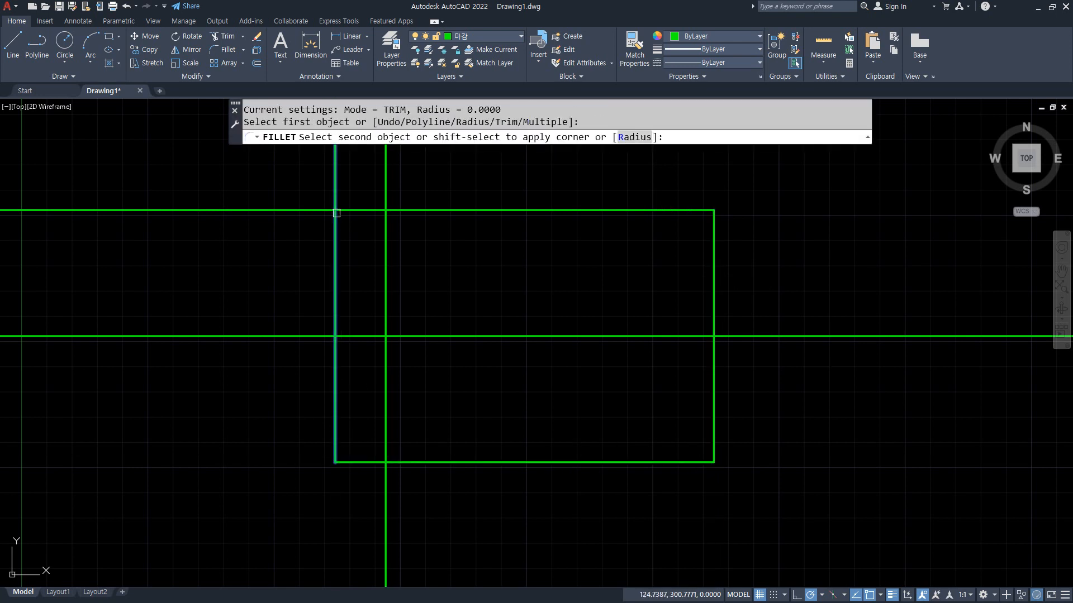
{"action": "left_click", "coordinate": [350, 211]}
{"action": "key", "text": "Escape"}
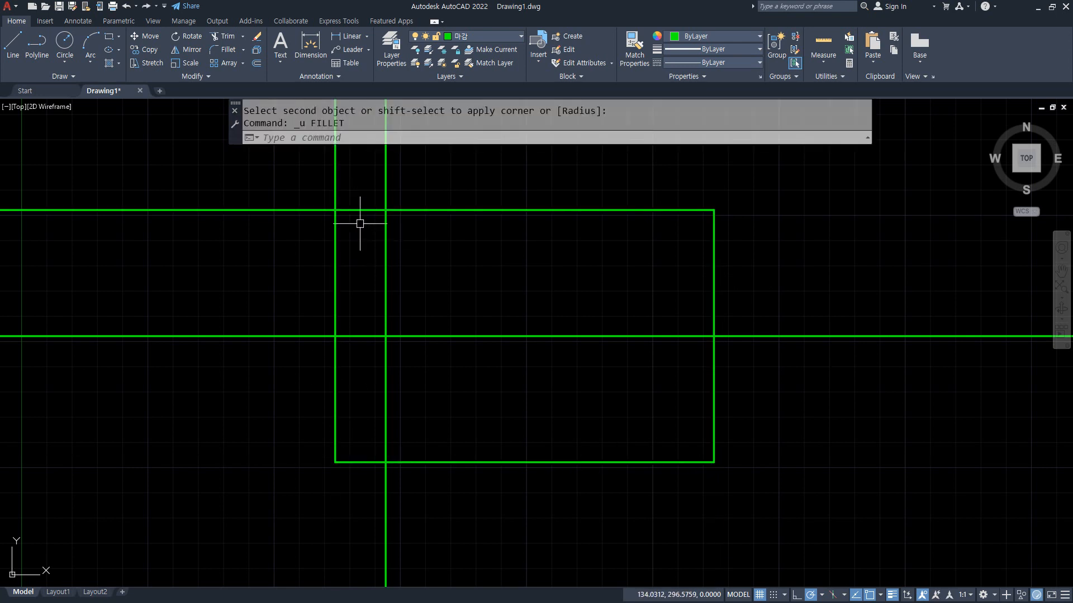
Close the rectangle's upper left corner with a radius 0 fillet between the top and left lines.
{"action": "type", "text": "f"}
{"action": "key", "text": "Return"}
{"action": "left_click", "coordinate": [352, 211]}
{"action": "left_click", "coordinate": [336, 242]}
Assign the horizontal and vertical construction lines crossing inside the rectangle to the 중심 layer.
{"action": "left_click", "coordinate": [433, 374]}
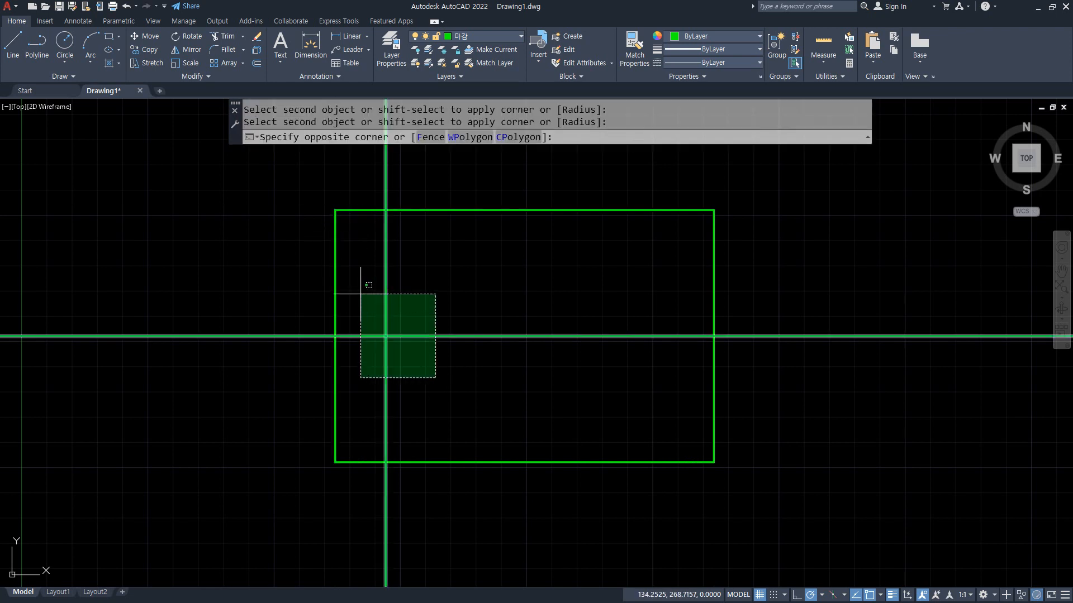
{"action": "left_click", "coordinate": [360, 292]}
{"action": "left_click", "coordinate": [514, 36]}
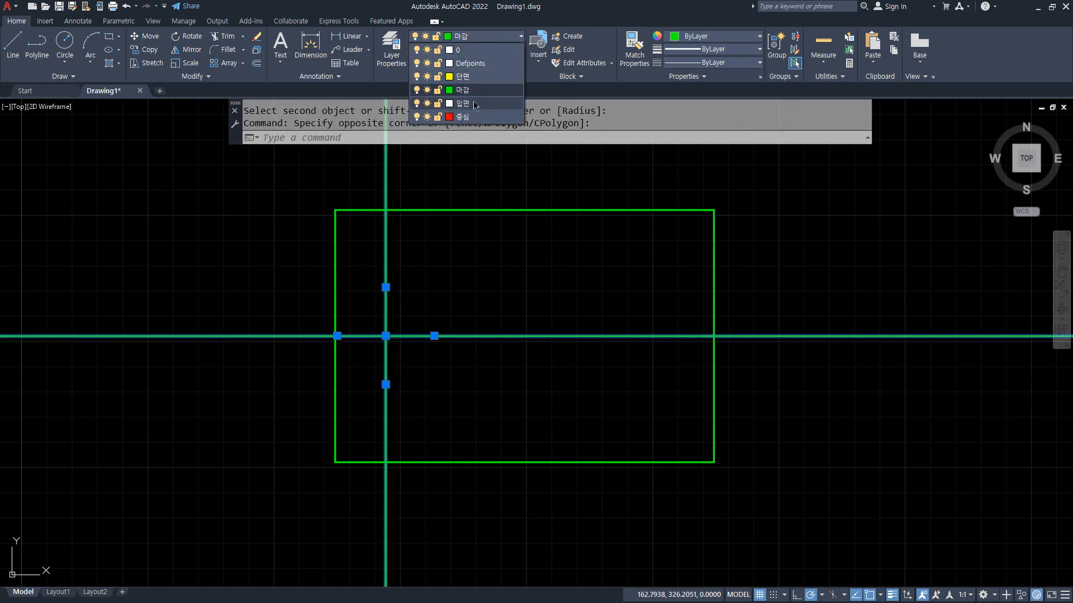
{"action": "left_click", "coordinate": [474, 101]}
{"action": "key", "text": "Escape"}
{"action": "key", "text": "Escape"}
Offset all four rectangle edges 5 outward as helper lines.
{"action": "type", "text": "o"}
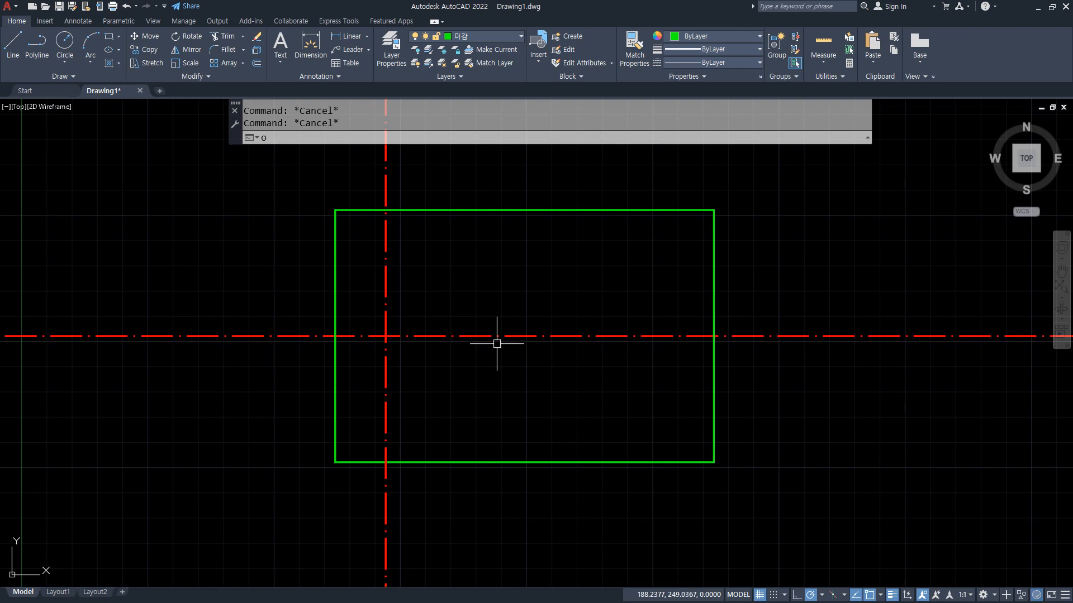
{"action": "key", "text": "Return"}
{"action": "type", "text": "5"}
{"action": "key", "text": "Return"}
{"action": "left_click", "coordinate": [419, 211]}
{"action": "left_click", "coordinate": [430, 184]}
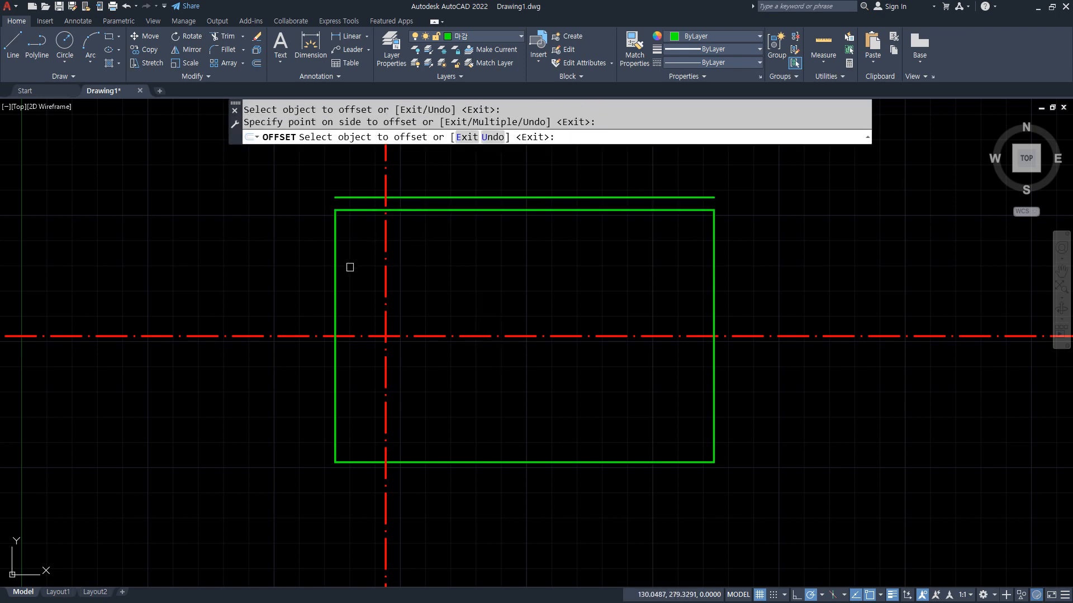
{"action": "left_click", "coordinate": [335, 273]}
{"action": "left_click", "coordinate": [310, 278]}
{"action": "left_click", "coordinate": [489, 462]}
{"action": "left_click", "coordinate": [506, 483]}
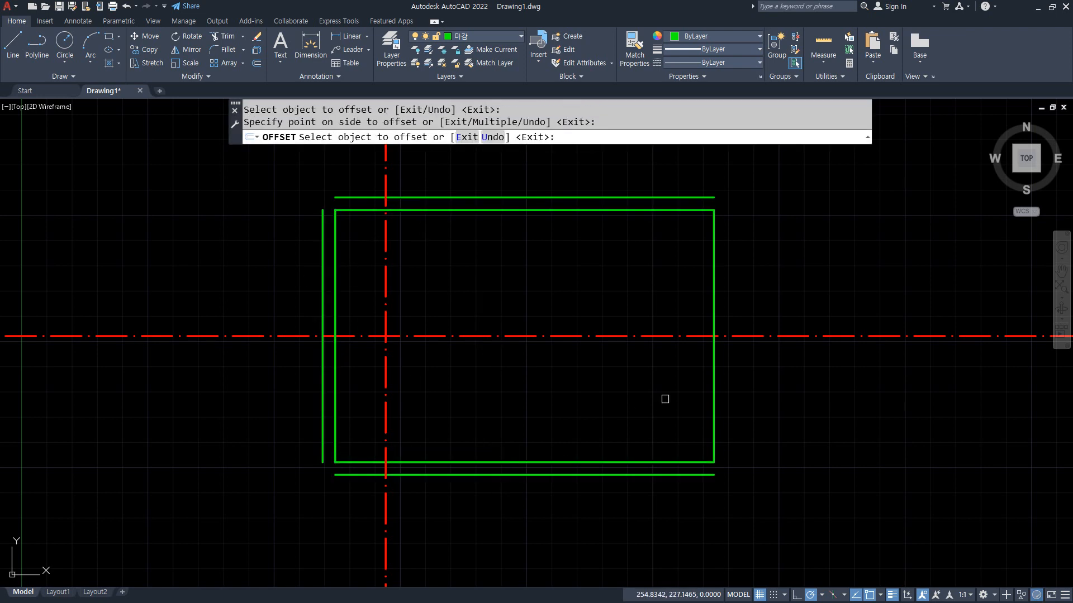
{"action": "left_click", "coordinate": [714, 391]}
{"action": "left_click", "coordinate": [778, 339]}
{"action": "key", "text": "Return"}
{"action": "type", "text": "t"}
{"action": "key", "text": "Return"}
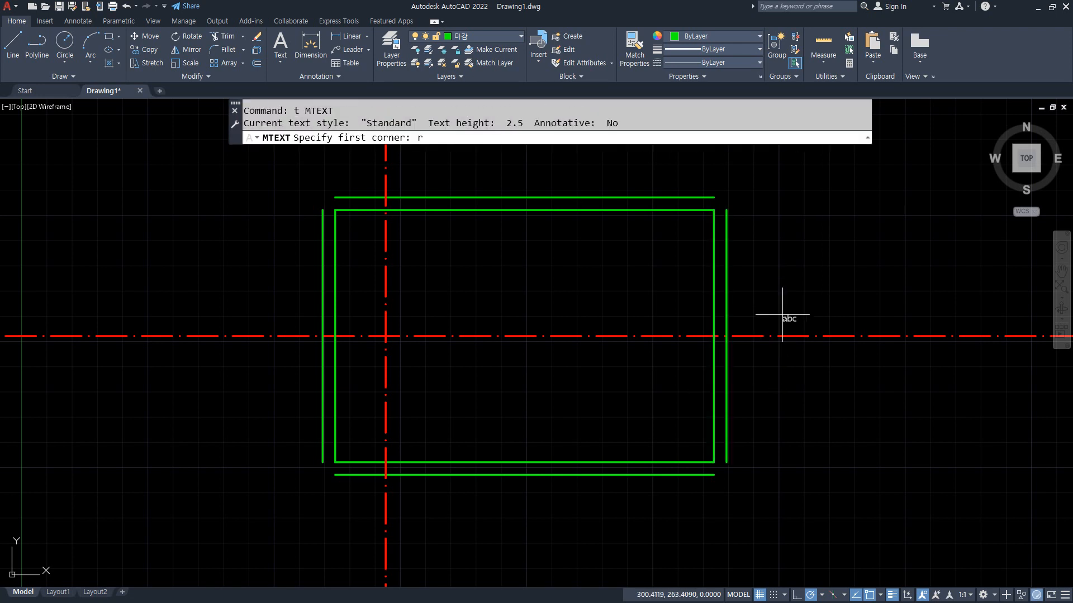
{"action": "type", "text": "r"}
{"action": "key", "text": "Escape"}
{"action": "key", "text": "Return"}
{"action": "left_click", "coordinate": [802, 359]}
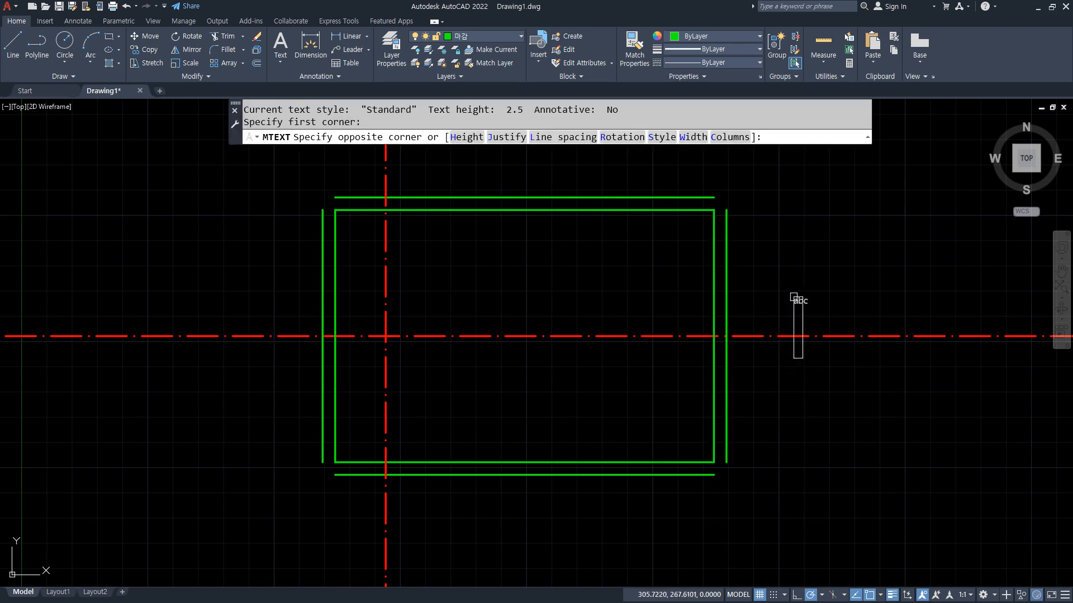
{"action": "left_click", "coordinate": [793, 294]}
{"action": "key", "text": "Escape"}
Trim both centrelines on all four sides back to the outer helper lines.
{"action": "type", "text": "tr"}
{"action": "key", "text": "Return"}
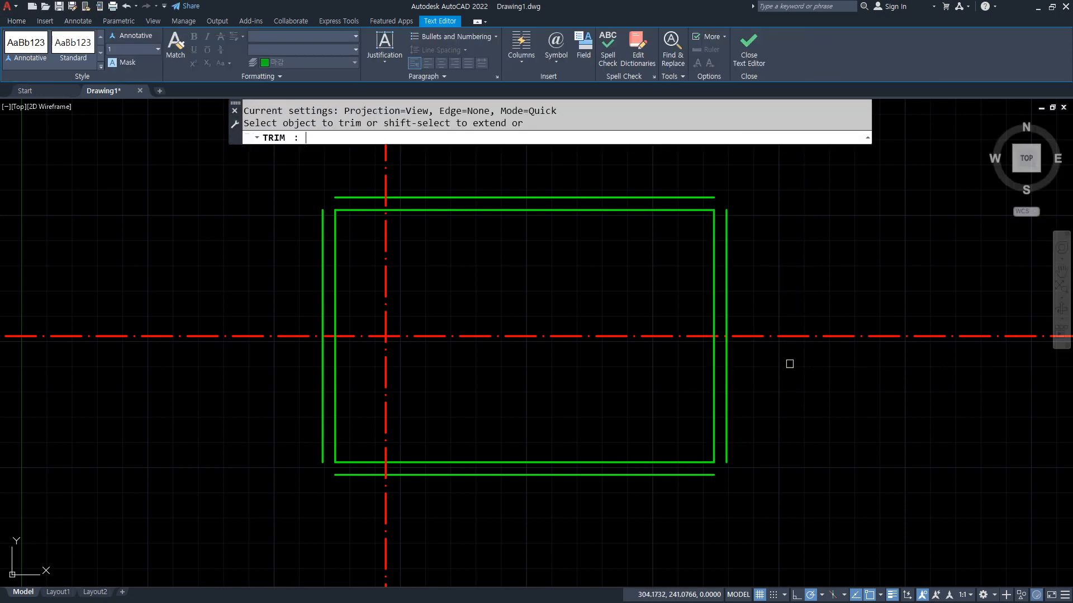
{"action": "left_click", "coordinate": [789, 352]}
{"action": "left_click", "coordinate": [785, 293]}
{"action": "left_click", "coordinate": [324, 511]}
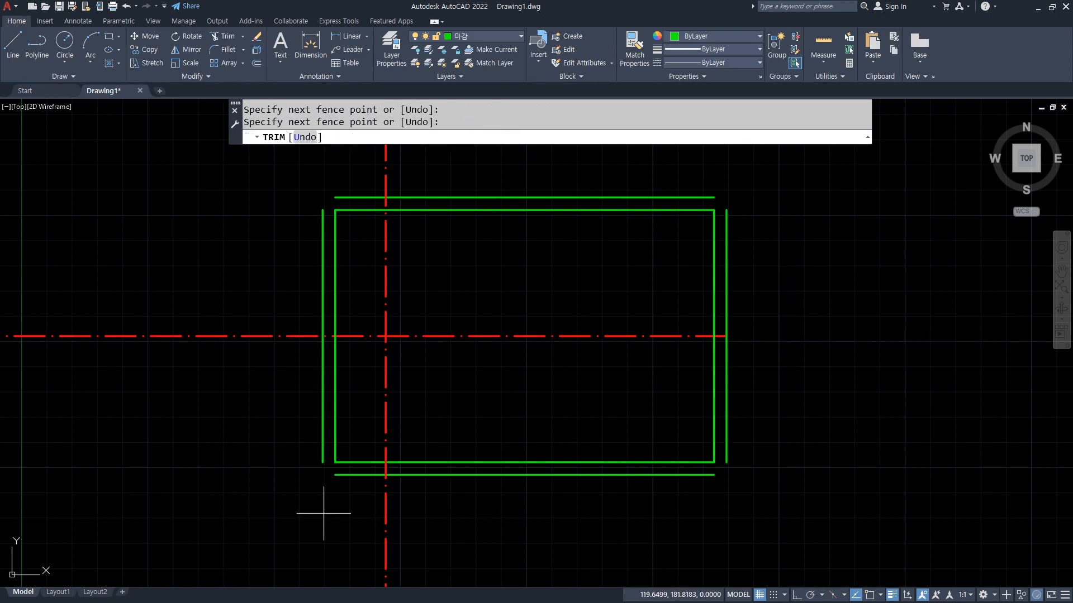
{"action": "left_click", "coordinate": [429, 510]}
{"action": "left_click", "coordinate": [191, 342]}
{"action": "left_click", "coordinate": [222, 229]}
{"action": "left_click", "coordinate": [442, 149]}
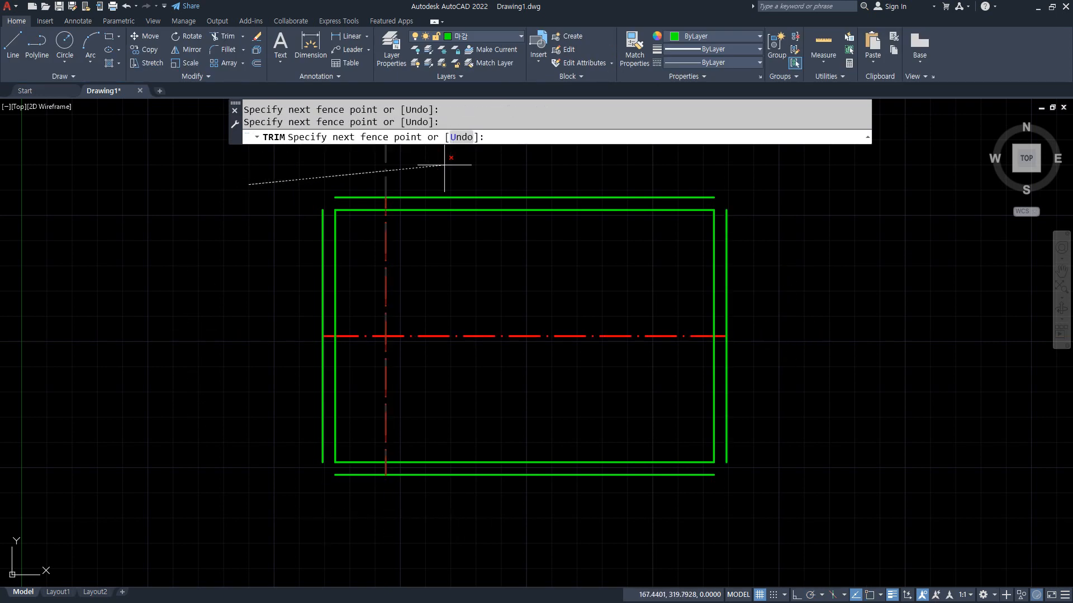
{"action": "key", "text": "Return"}
{"action": "key", "text": "Return"}
Erase the four helper lines around the rectangle.
{"action": "left_click", "coordinate": [426, 197]}
{"action": "left_click", "coordinate": [726, 266]}
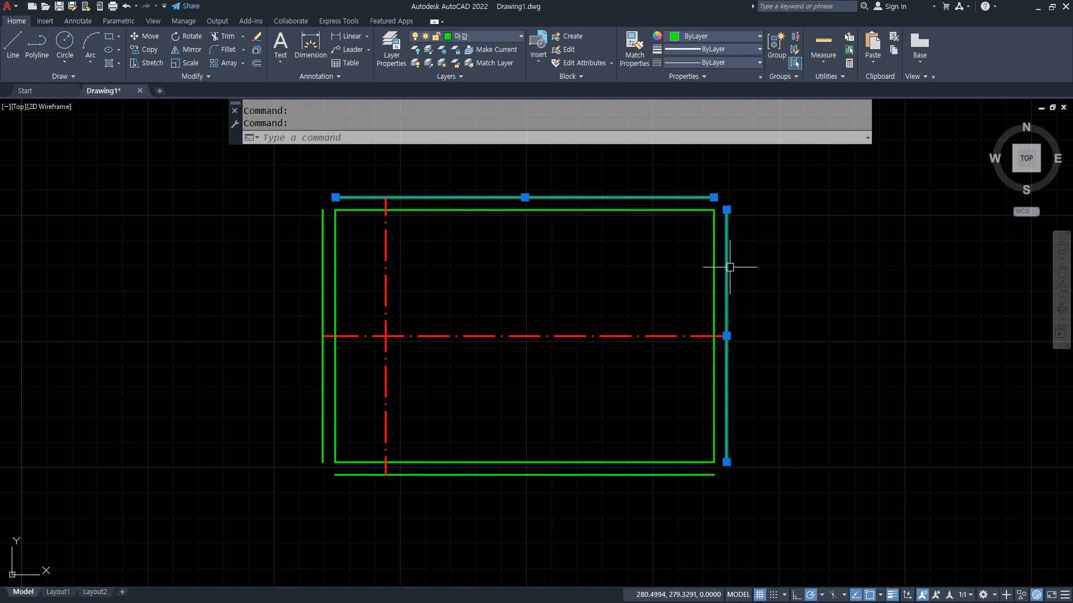
{"action": "left_click", "coordinate": [649, 474]}
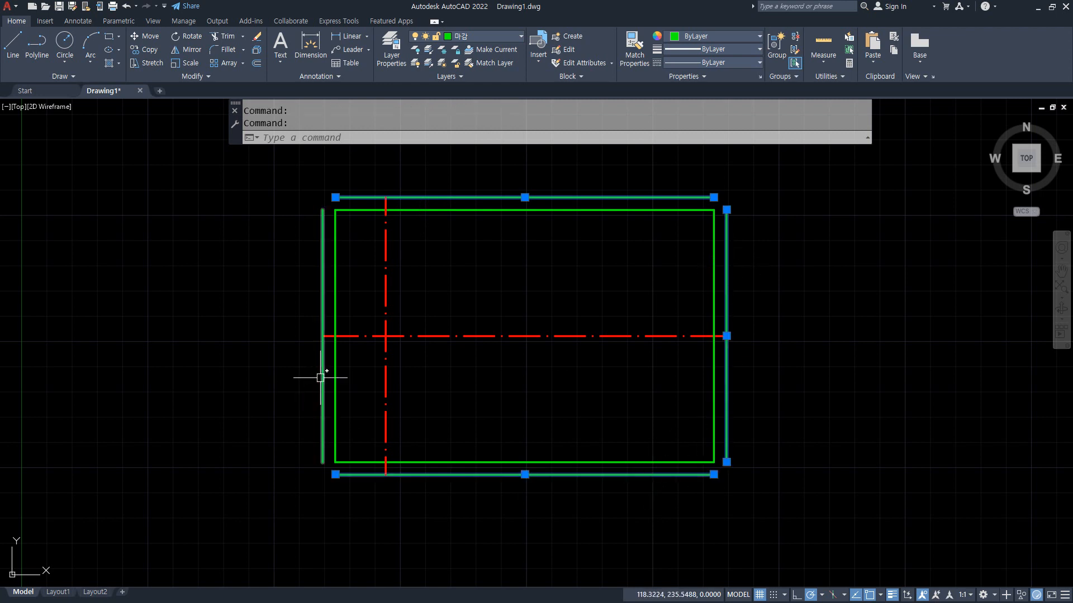
{"action": "left_click", "coordinate": [318, 382]}
{"action": "type", "text": "e"}
{"action": "key", "text": "Return"}
Offset the rectangle's top and bottom edges 18 inward.
{"action": "type", "text": "o"}
{"action": "key", "text": "Return"}
{"action": "type", "text": "1"}
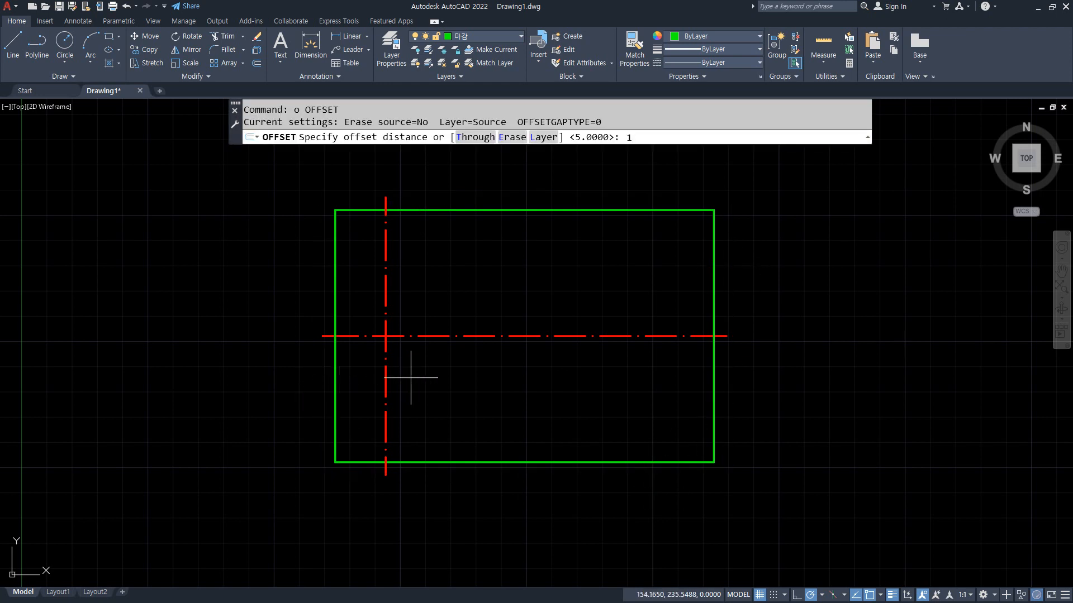
{"action": "type", "text": "8"}
{"action": "key", "text": "Return"}
{"action": "left_click", "coordinate": [604, 209]}
{"action": "left_click", "coordinate": [605, 258]}
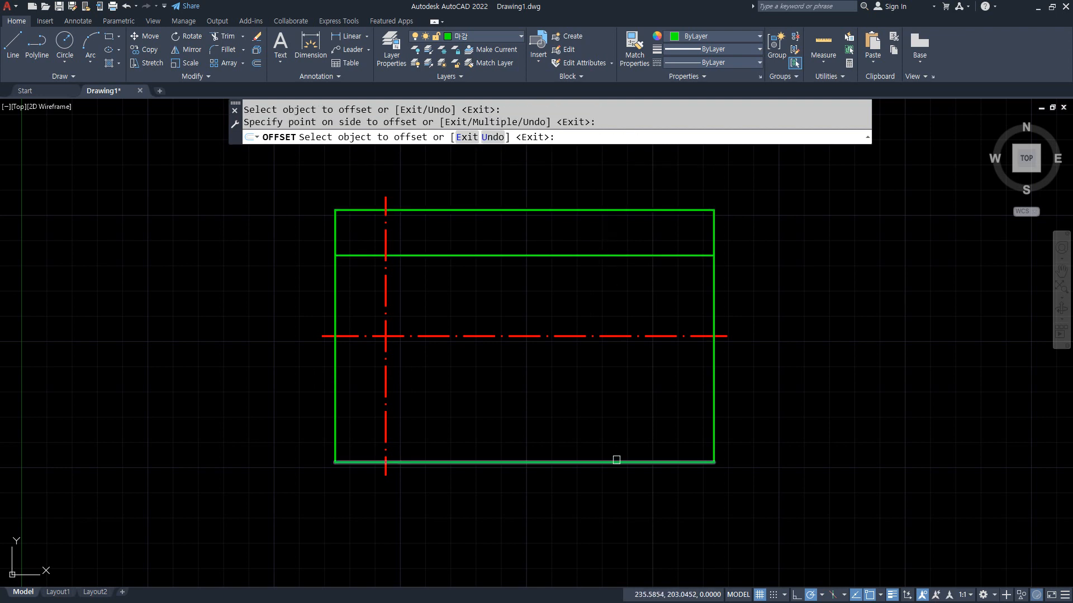
{"action": "left_click", "coordinate": [617, 462]}
{"action": "left_click", "coordinate": [620, 402]}
Trim away the rectangle's right edge between the two inner offset lines.
{"action": "type", "text": "t"}
{"action": "left_click", "coordinate": [713, 326]}
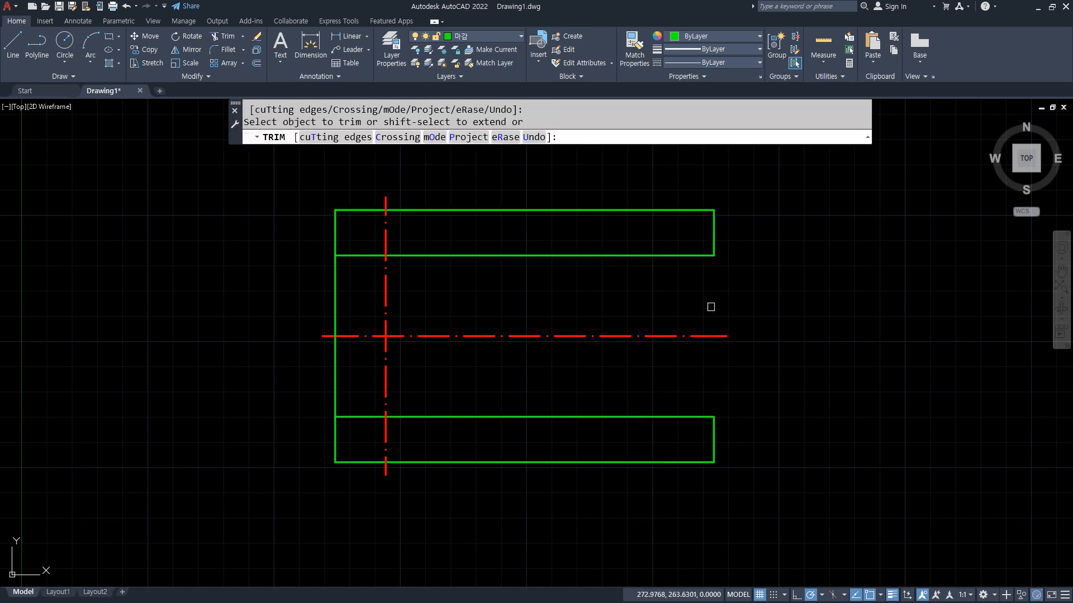
Rotate the upper inner line 10° about its right endpoint so it slopes down toward the horizontal centreline.
{"action": "key", "text": "Escape"}
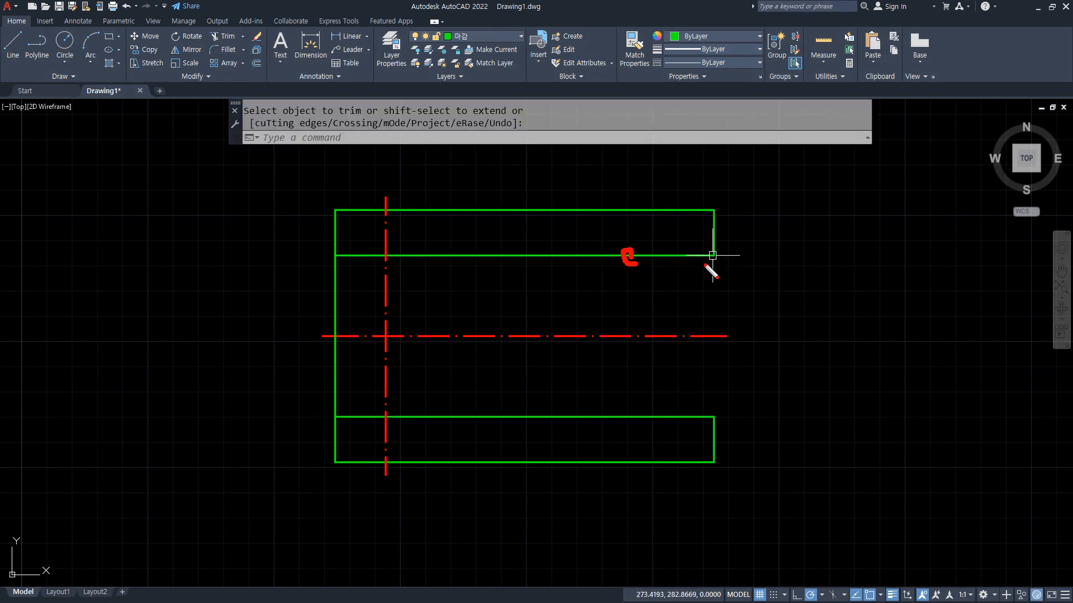
{"action": "left_click_drag", "start_coordinate": [757, 241], "coordinate": [451, 335]}
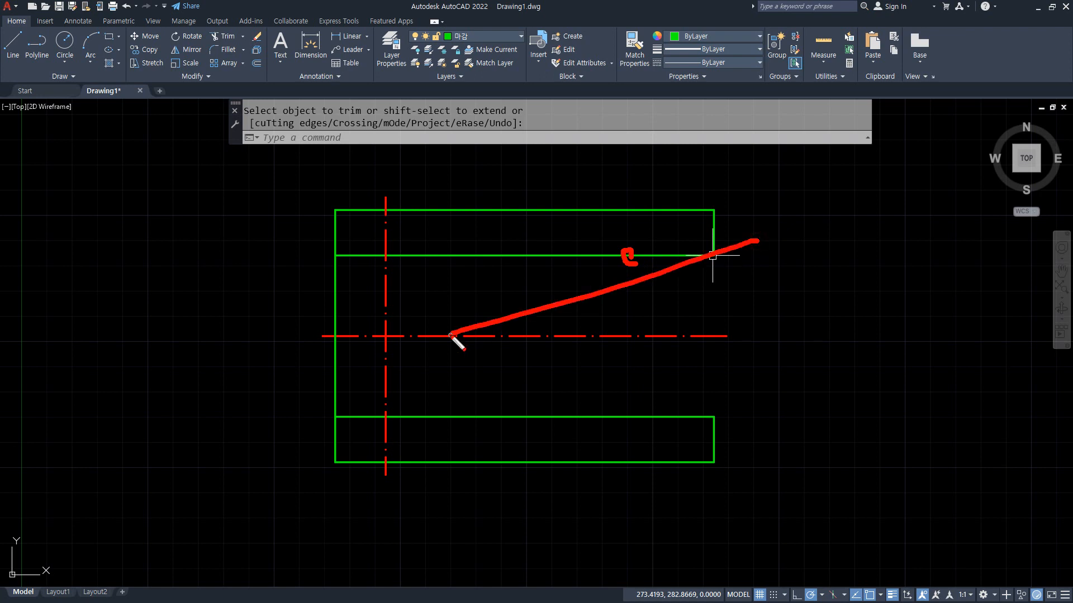
{"action": "key", "text": "Escape"}
{"action": "type", "text": "ro"}
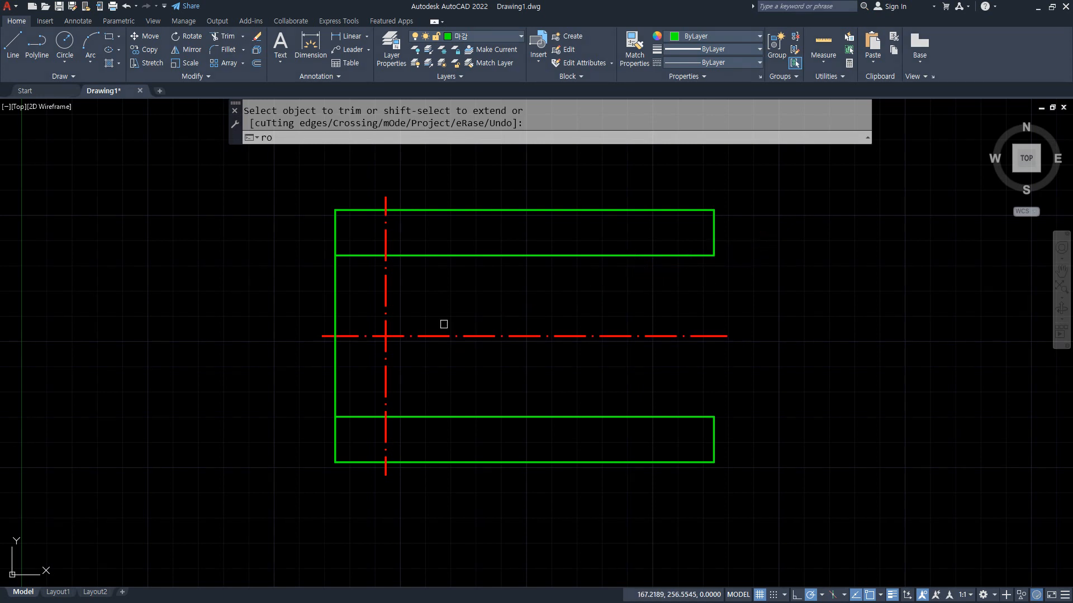
{"action": "key", "text": "Return"}
{"action": "left_click", "coordinate": [614, 255]}
{"action": "key", "text": "Return"}
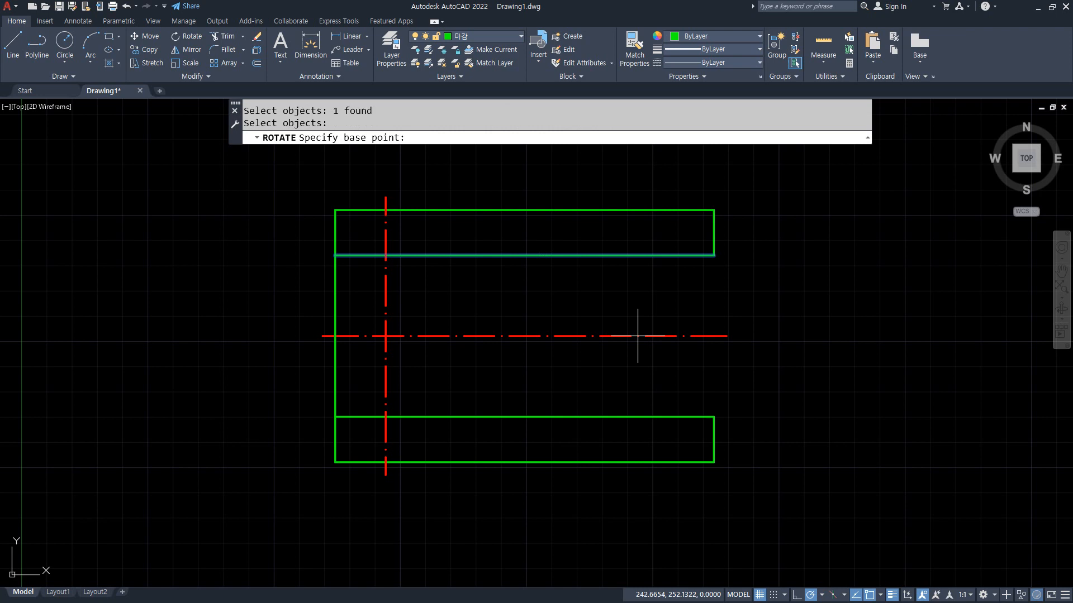
{"action": "left_click", "coordinate": [713, 256]}
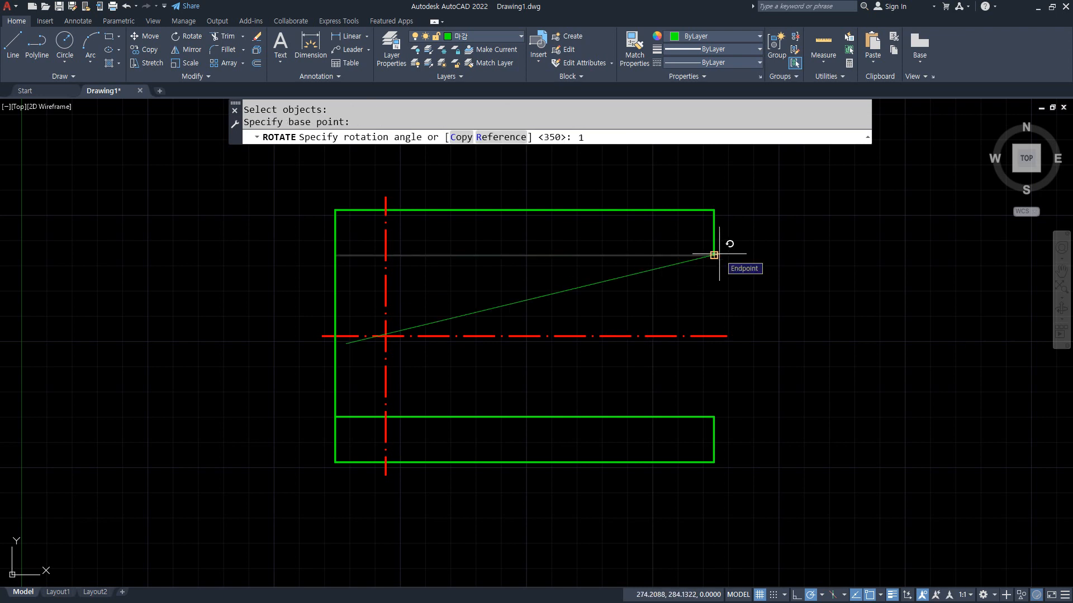
{"action": "key", "text": "Return"}
Rotate the lower inner line -10° about its right endpoint.
{"action": "key", "text": "Return"}
{"action": "left_click", "coordinate": [691, 424]}
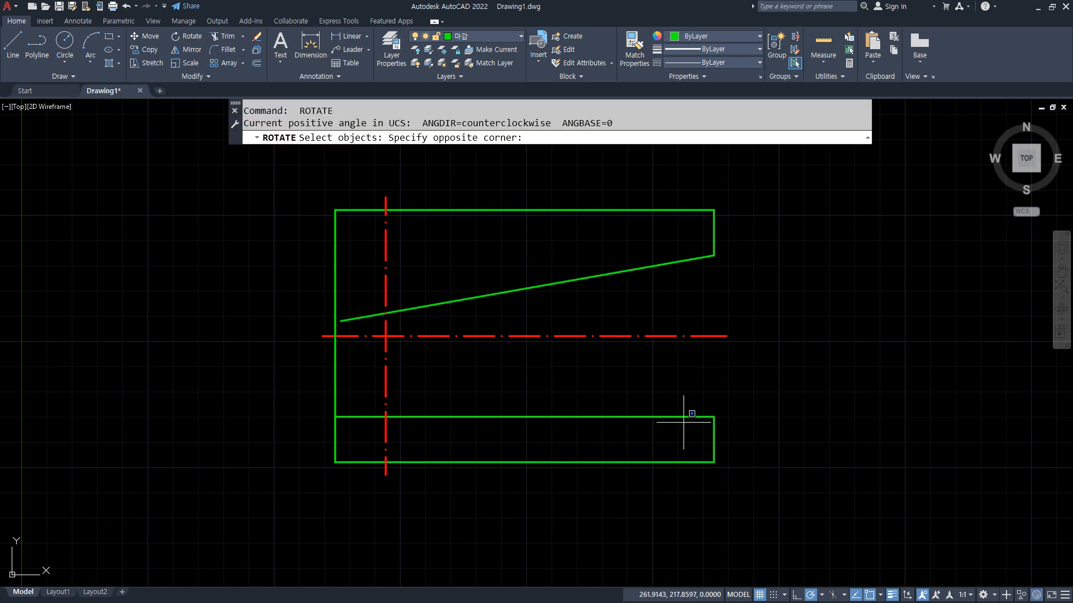
{"action": "left_click", "coordinate": [644, 387]}
{"action": "key", "text": "Return"}
{"action": "left_click", "coordinate": [713, 416]}
{"action": "type", "text": "-1"}
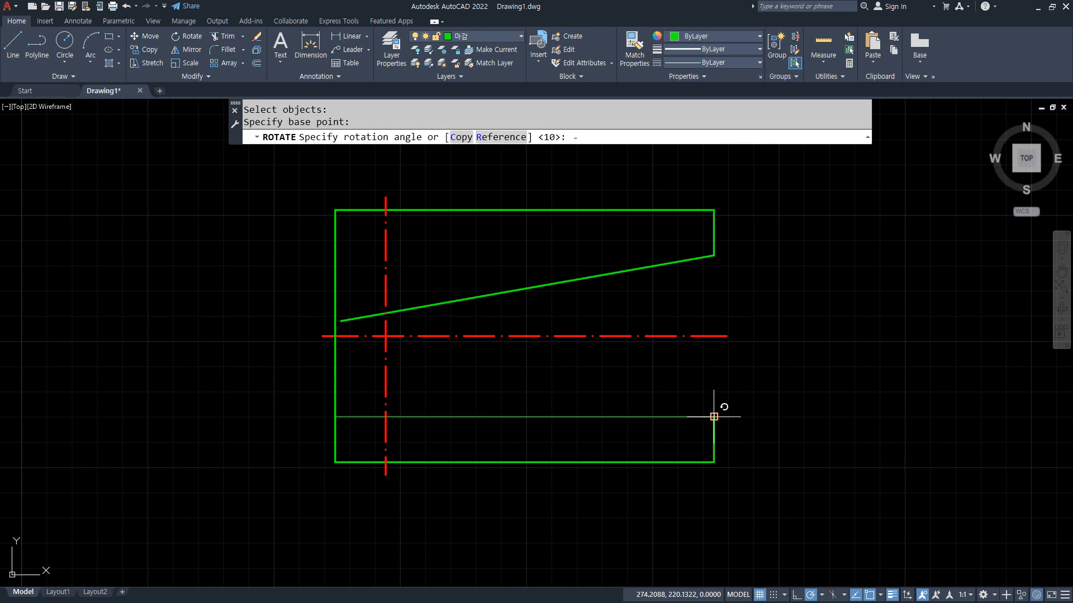
{"action": "type", "text": "0"}
{"action": "key", "text": "Return"}
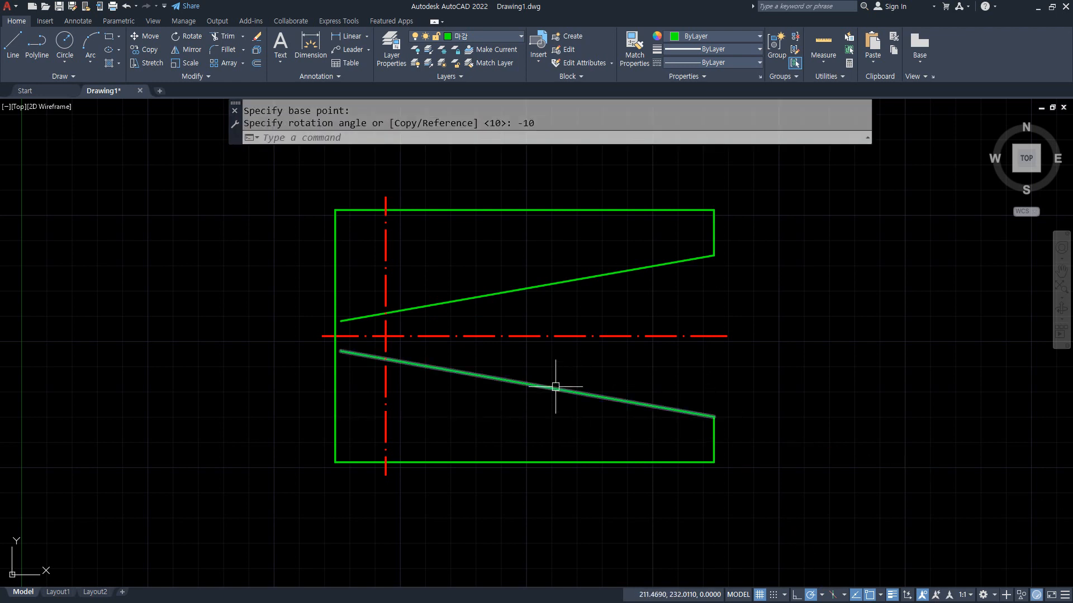
Offset the vertical centreline 10 to the right.
{"action": "type", "text": "o"}
{"action": "key", "text": "Return"}
{"action": "key", "text": "Escape"}
{"action": "type", "text": "o"}
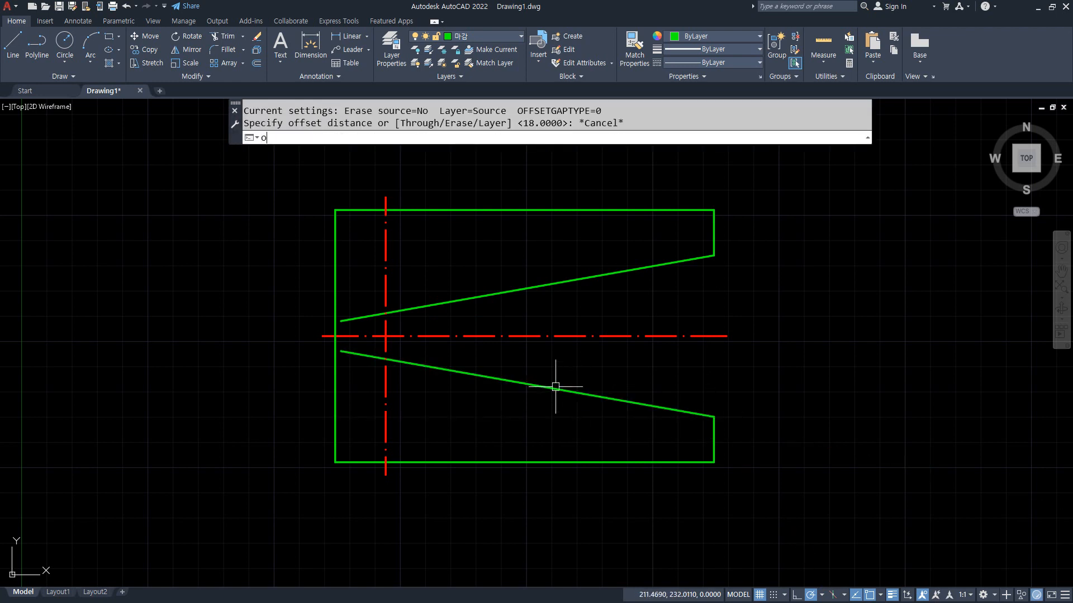
{"action": "key", "text": "Return"}
{"action": "type", "text": "10"}
{"action": "key", "text": "Return"}
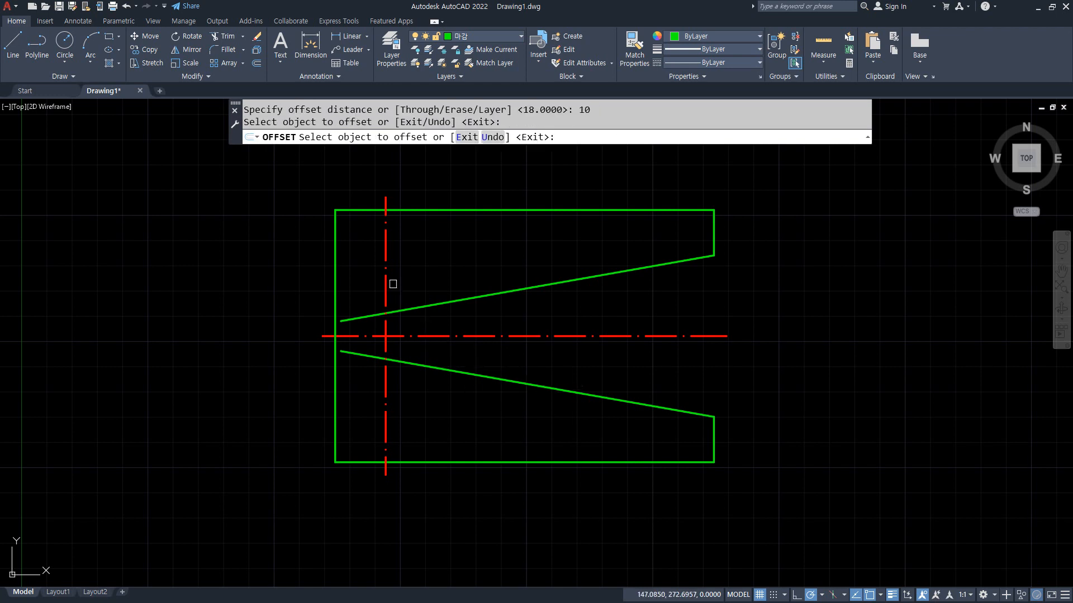
{"action": "left_click", "coordinate": [386, 282]}
{"action": "left_click", "coordinate": [445, 277]}
{"action": "key", "text": "Return"}
Match the offset vertical line's properties to the green sloped outline.
{"action": "type", "text": "ma"}
{"action": "key", "text": "Return"}
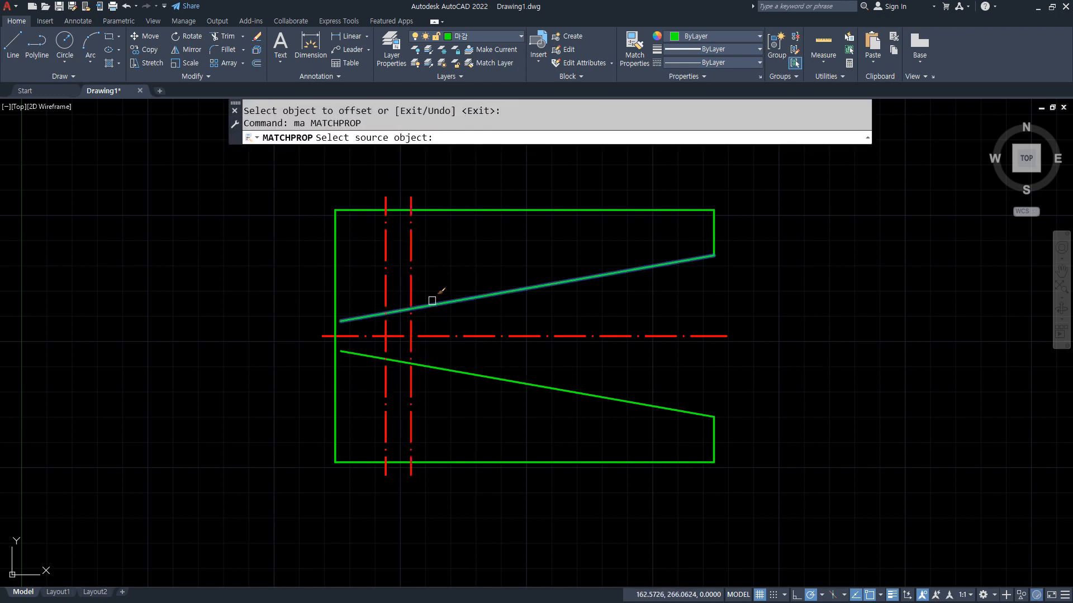
{"action": "left_click", "coordinate": [432, 301]}
{"action": "left_click", "coordinate": [411, 314]}
{"action": "key", "text": "Return"}
Join the short vertical line to both sloped lines with sharp fillet corners to close the tapered opening.
{"action": "type", "text": "f"}
{"action": "key", "text": "Return"}
{"action": "left_click", "coordinate": [419, 307]}
{"action": "left_click", "coordinate": [412, 322]}
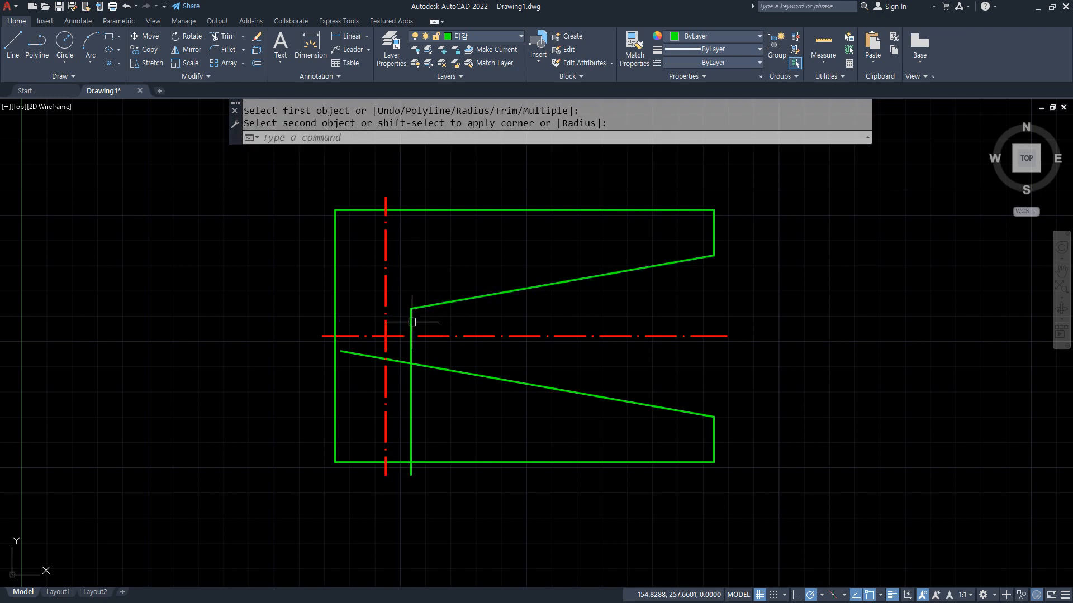
{"action": "key", "text": "Return"}
{"action": "left_click", "coordinate": [412, 342]}
{"action": "left_click", "coordinate": [424, 365]}
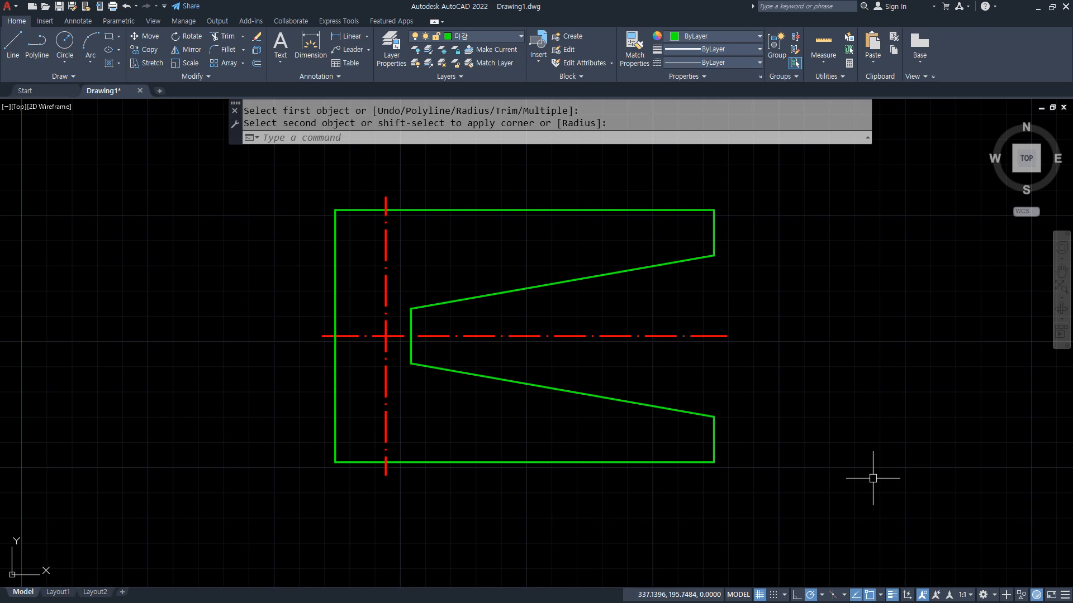
Check the Ø14-hole plate exercise in the browser, and clear the finished tapered plate from the AutoCAD drawing.
{"action": "key", "text": "alt+Tab"}
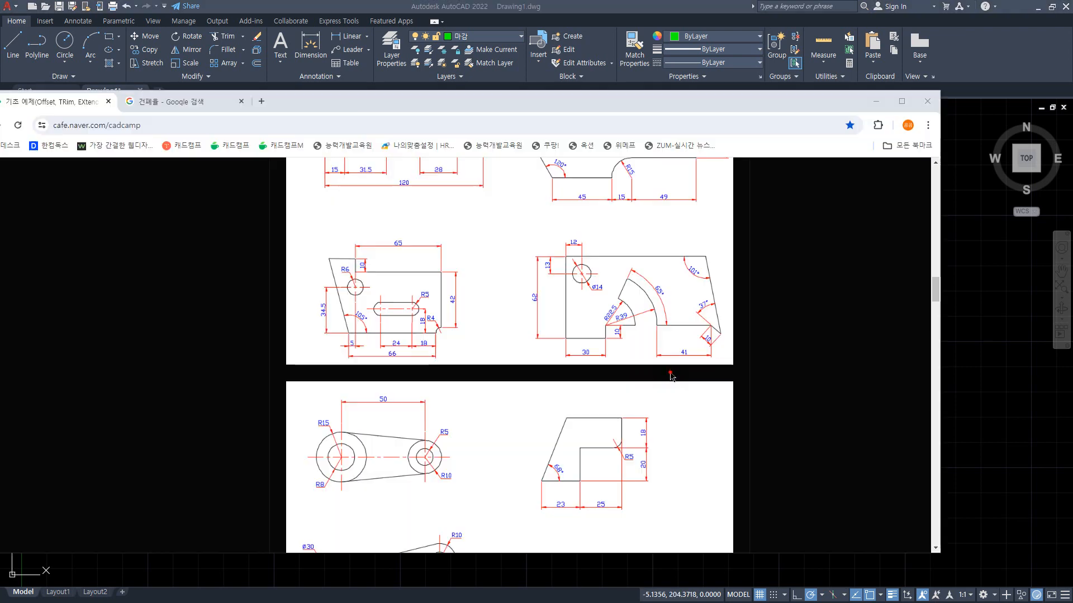
{"action": "mouse_move", "coordinate": [648, 376]}
{"action": "left_mouse_down"}
{"action": "mouse_move", "coordinate": [612, 373]}
{"action": "mouse_move", "coordinate": [744, 293]}
{"action": "mouse_move", "coordinate": [665, 353]}
{"action": "left_mouse_up"}
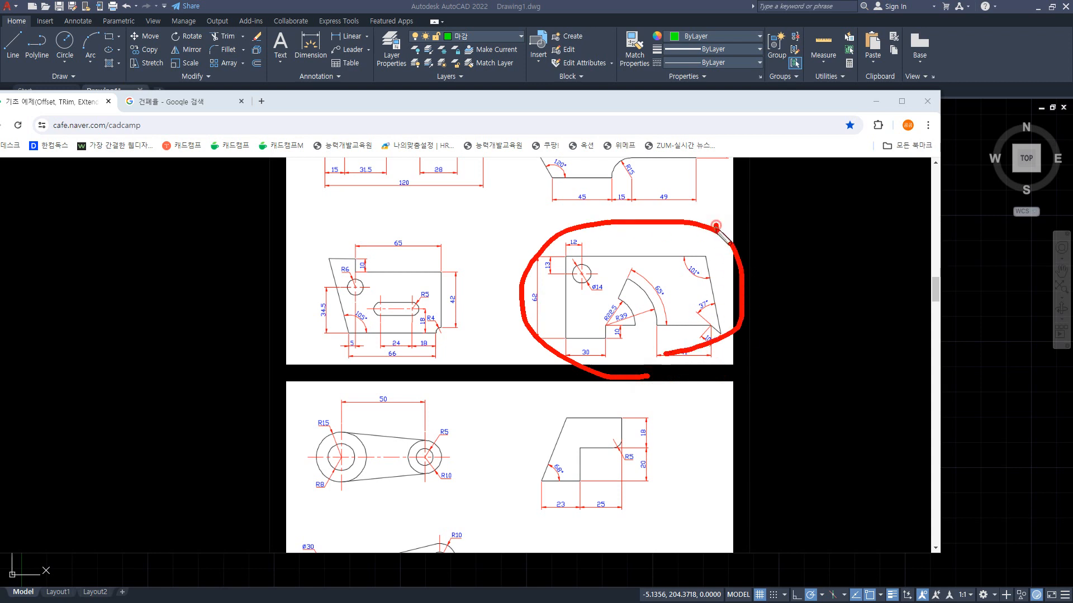
{"action": "left_click_drag", "start_coordinate": [715, 225], "coordinate": [741, 205]}
{"action": "key", "text": "Escape"}
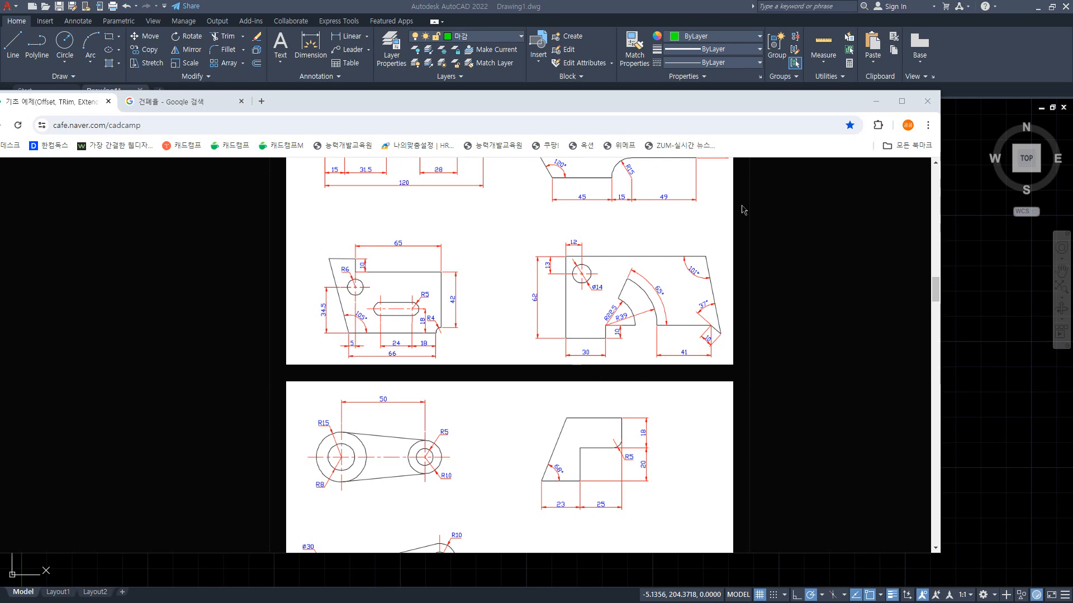
{"action": "left_click_drag", "start_coordinate": [711, 108], "coordinate": [0, 134]}
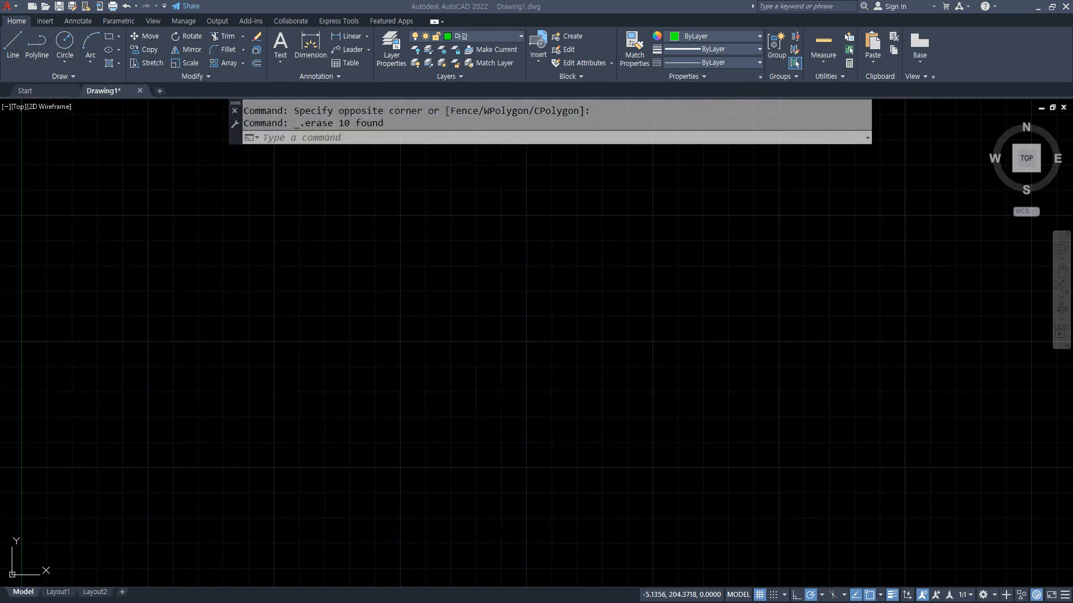
Draw a horizontal and a vertical construction line crossing at one point as the new plate's upper-left corner.
{"action": "type", "text": "xl"}
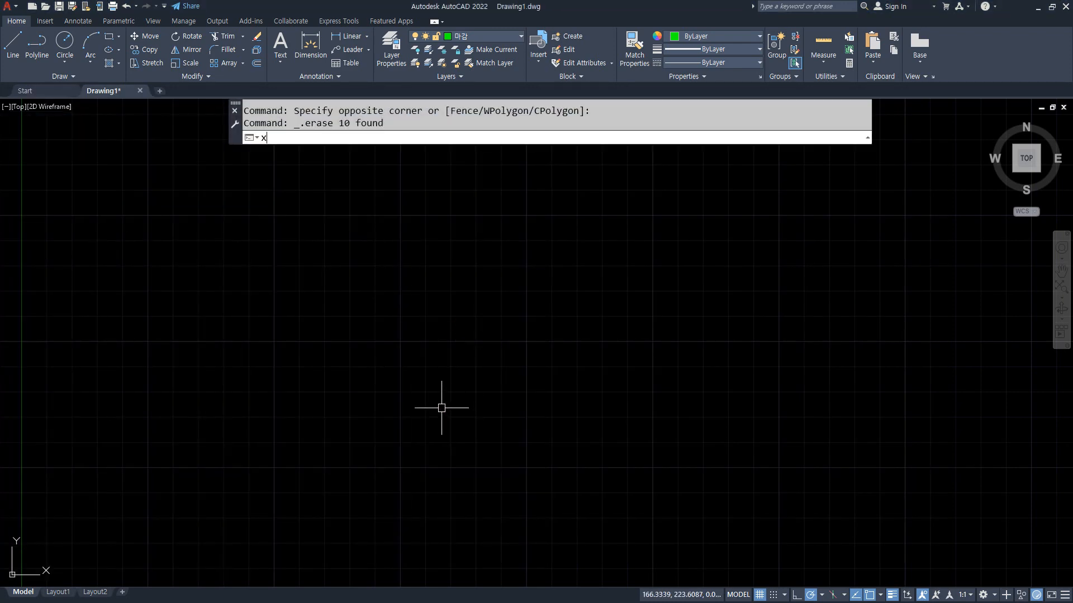
{"action": "key", "text": "Return"}
{"action": "left_click", "coordinate": [355, 280]}
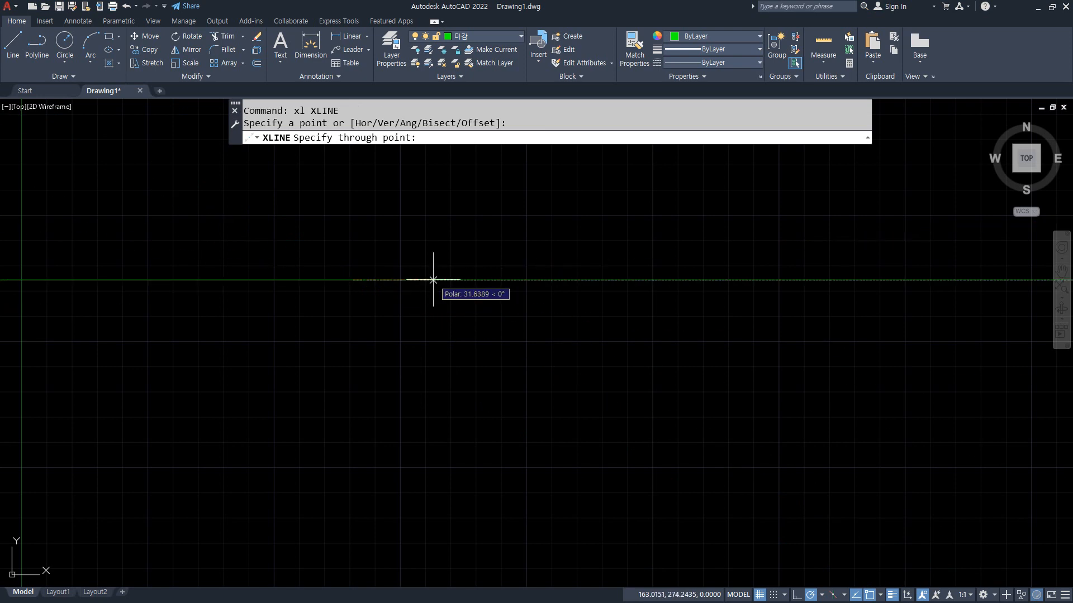
{"action": "left_click", "coordinate": [433, 280]}
{"action": "left_click", "coordinate": [353, 351]}
{"action": "key", "text": "Return"}
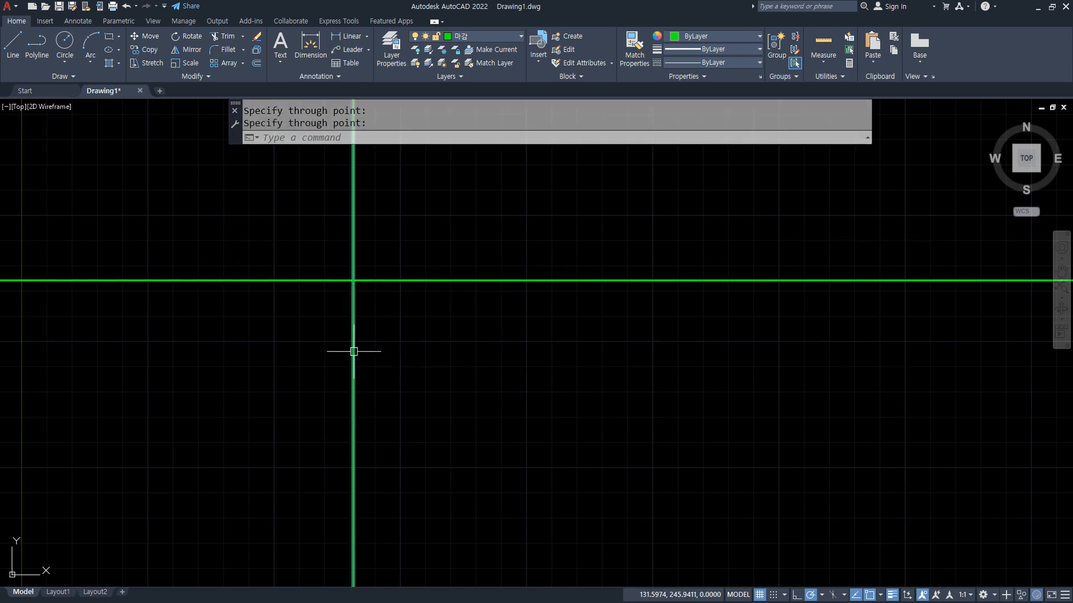
Offset the horizontal construction line 62 downward.
{"action": "type", "text": "o"}
{"action": "key", "text": "Return"}
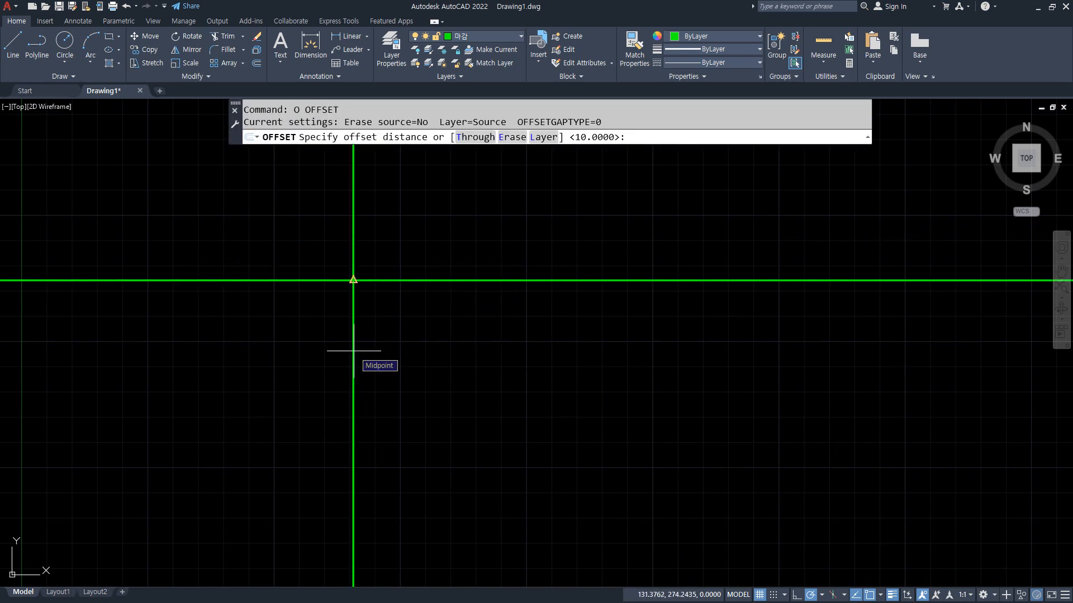
{"action": "type", "text": "62"}
{"action": "key", "text": "Return"}
{"action": "left_click", "coordinate": [407, 280]}
{"action": "left_click", "coordinate": [412, 378]}
{"action": "key", "text": "Return"}
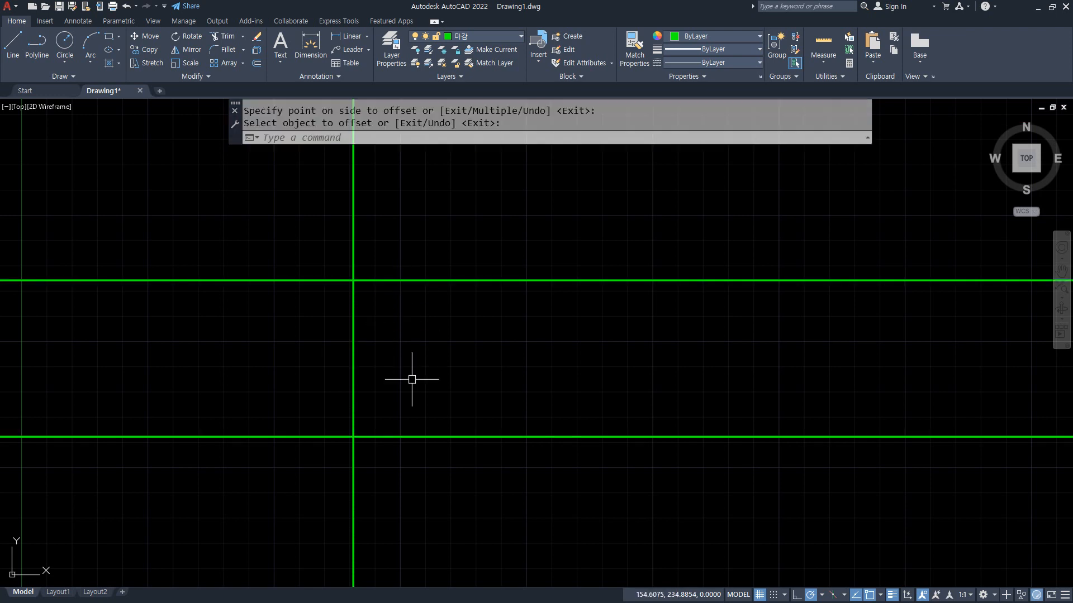
{"action": "key", "text": "Return"}
{"action": "key", "text": "Escape"}
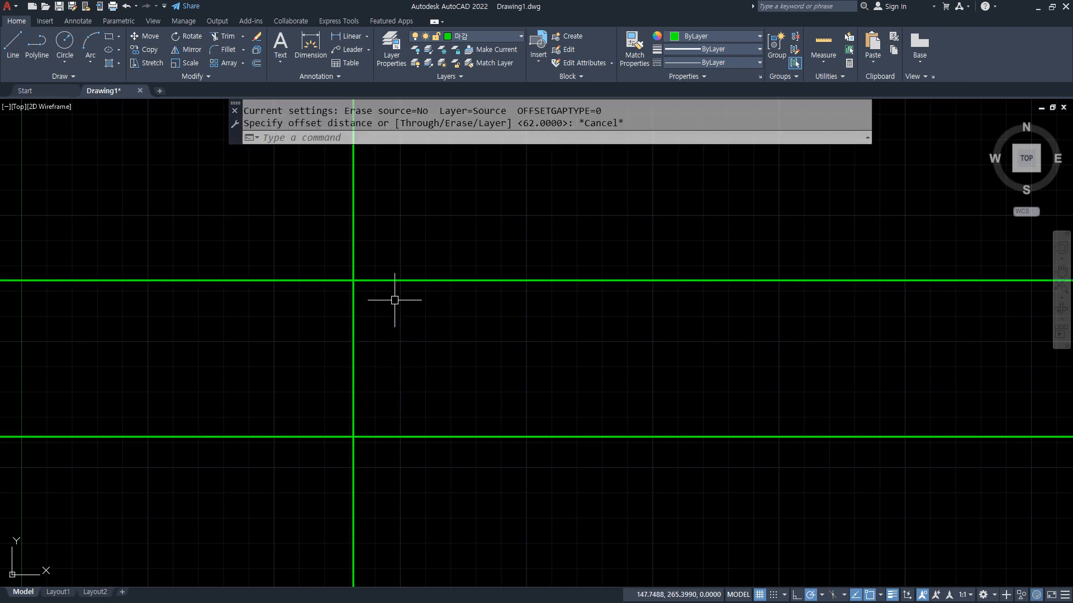
Fillet the vertical line with both horizontal lines into sharp upper-left and lower-left corners.
{"action": "type", "text": "f"}
{"action": "key", "text": "Return"}
{"action": "left_click", "coordinate": [374, 281]}
{"action": "left_click", "coordinate": [354, 355]}
{"action": "key", "text": "Return"}
{"action": "left_click", "coordinate": [354, 391]}
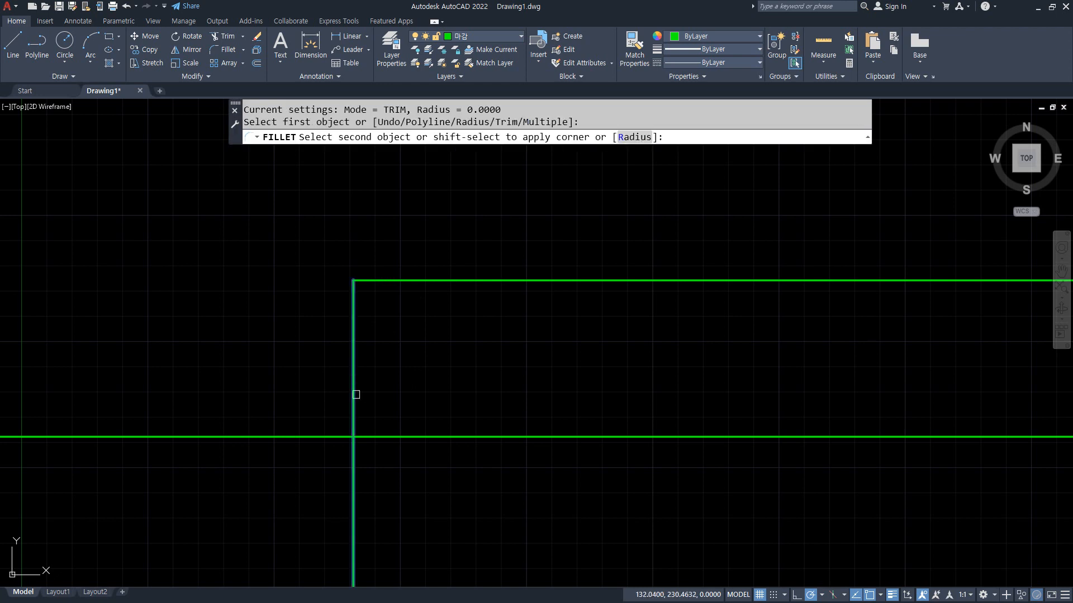
{"action": "left_click", "coordinate": [380, 435]}
Offset the plate's left edge 30 to the right.
{"action": "type", "text": "o"}
{"action": "key", "text": "Return"}
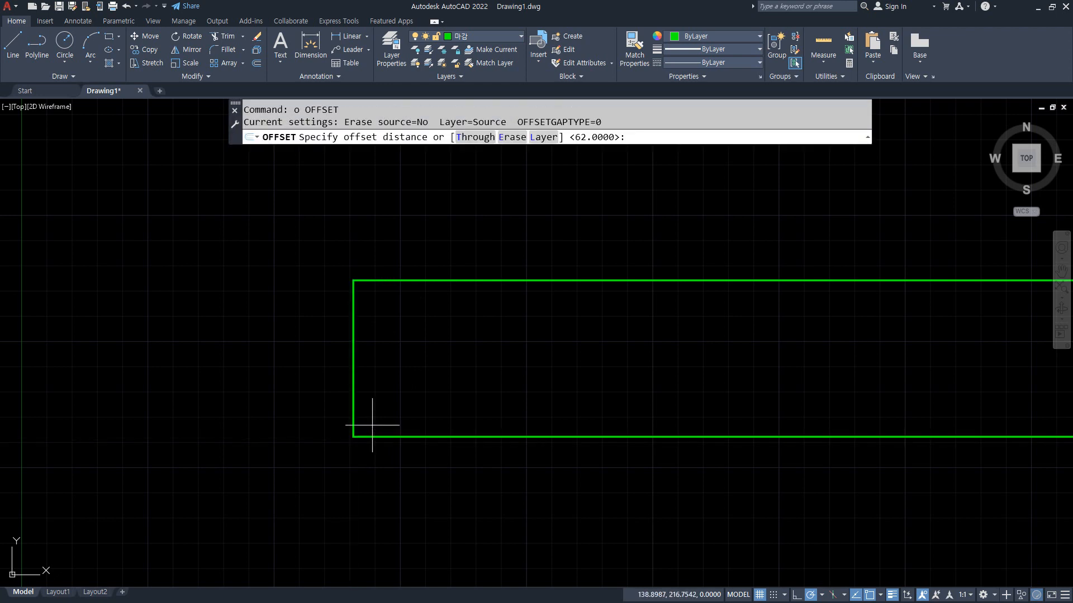
{"action": "type", "text": "30"}
{"action": "key", "text": "Return"}
{"action": "left_click", "coordinate": [354, 430]}
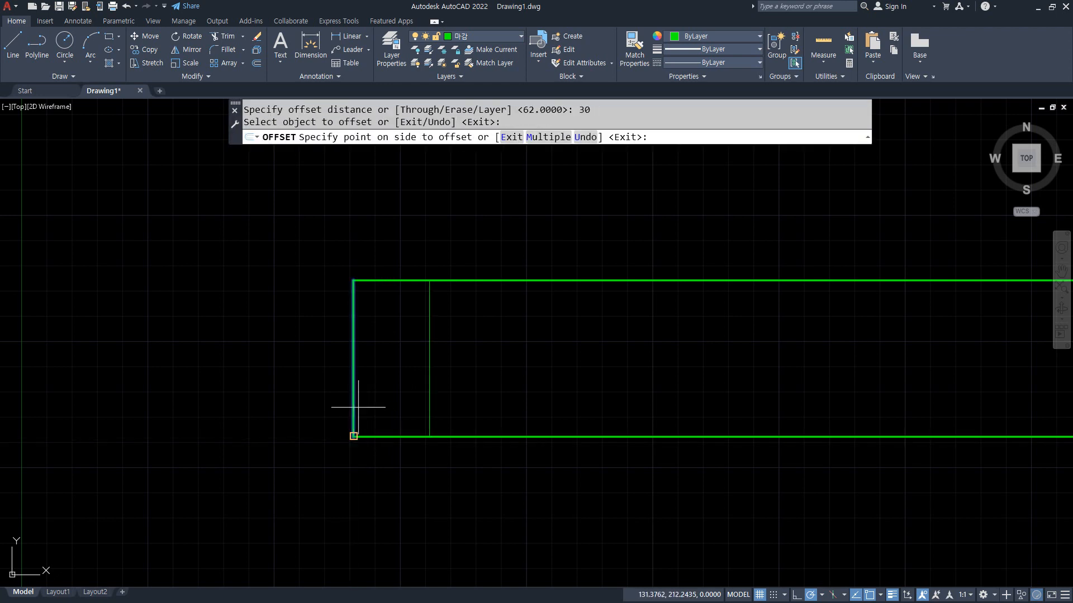
{"action": "left_click", "coordinate": [412, 407]}
{"action": "key", "text": "Return"}
Offset the inner vertical line 39 to the right.
{"action": "key", "text": "Return"}
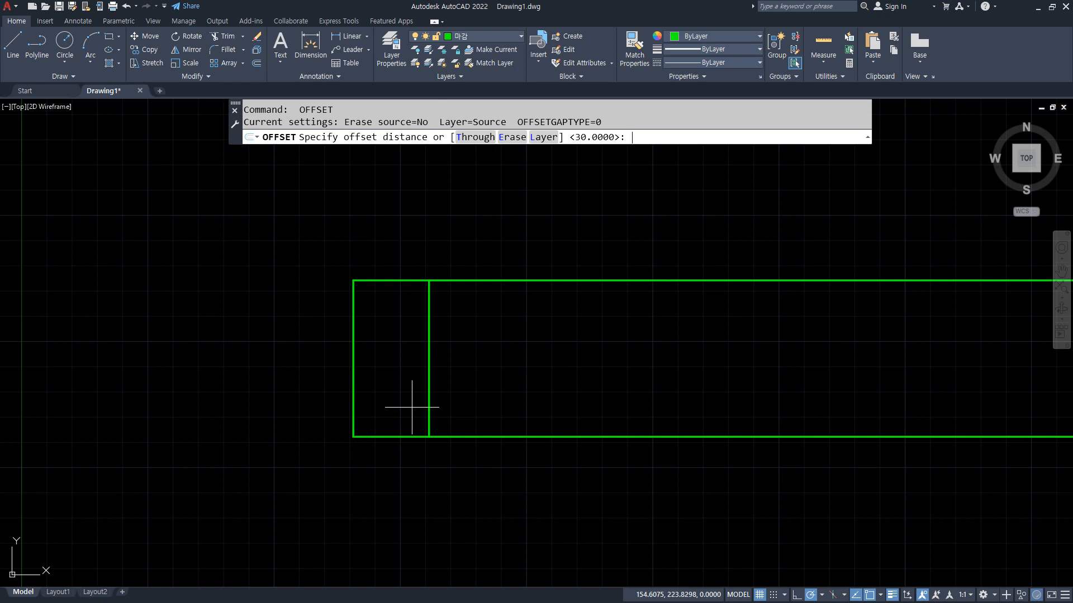
{"action": "type", "text": "39"}
{"action": "key", "text": "Return"}
{"action": "left_click", "coordinate": [427, 396]}
{"action": "left_click", "coordinate": [527, 406]}
{"action": "key", "text": "Return"}
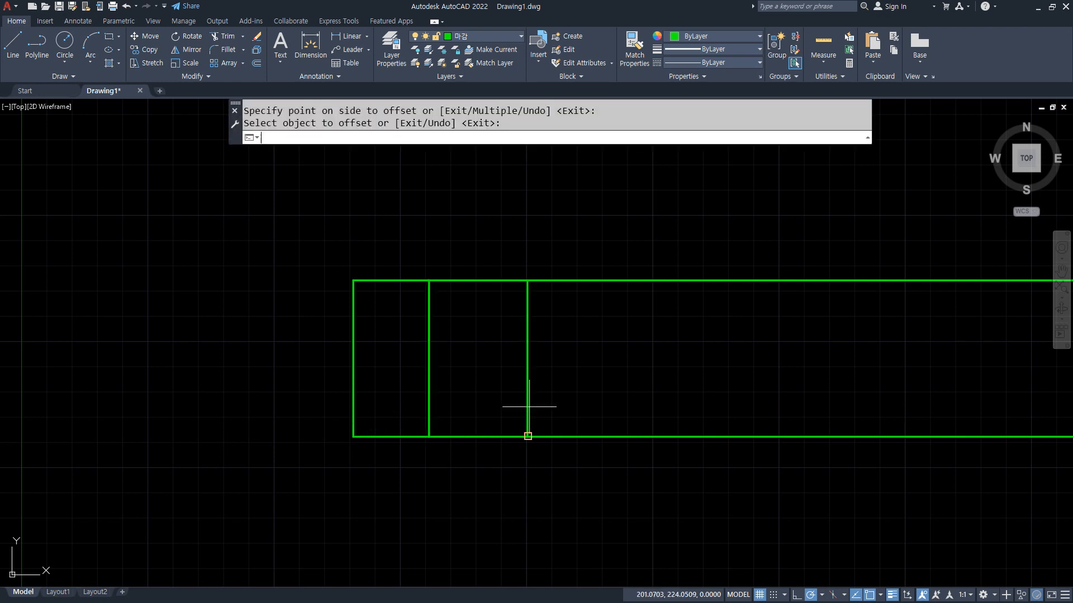
Offset the rightmost vertical line 41 further to the right.
{"action": "key", "text": "Return"}
{"action": "type", "text": "41"}
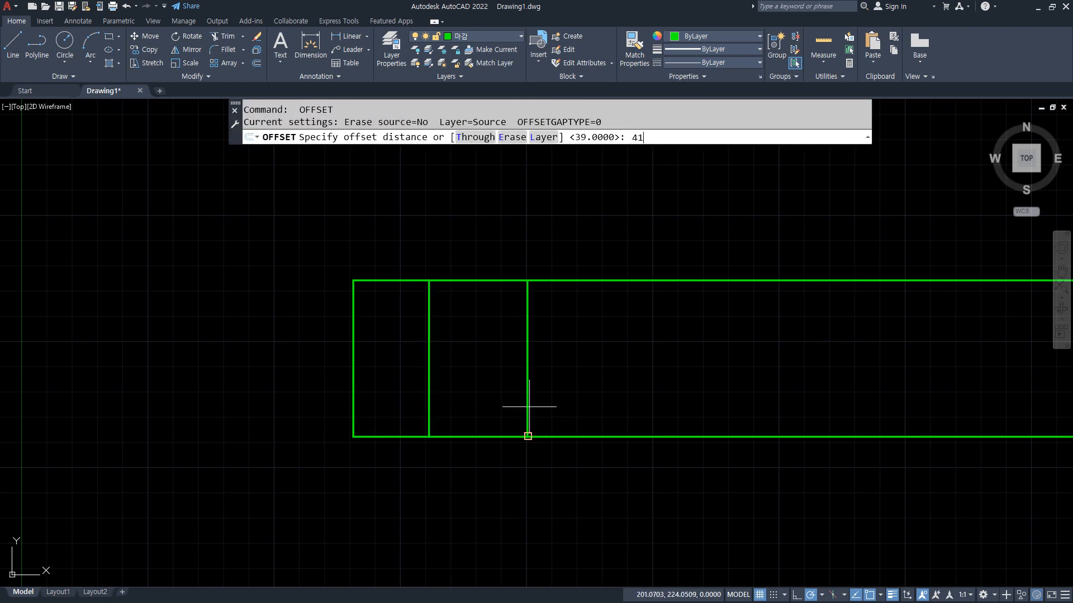
{"action": "key", "text": "Return"}
{"action": "left_click", "coordinate": [527, 403]}
{"action": "left_click", "coordinate": [663, 429]}
{"action": "key", "text": "Return"}
Trim the two horizontal lines beyond the rightmost vertical line.
{"action": "type", "text": "tr"}
{"action": "key", "text": "Return"}
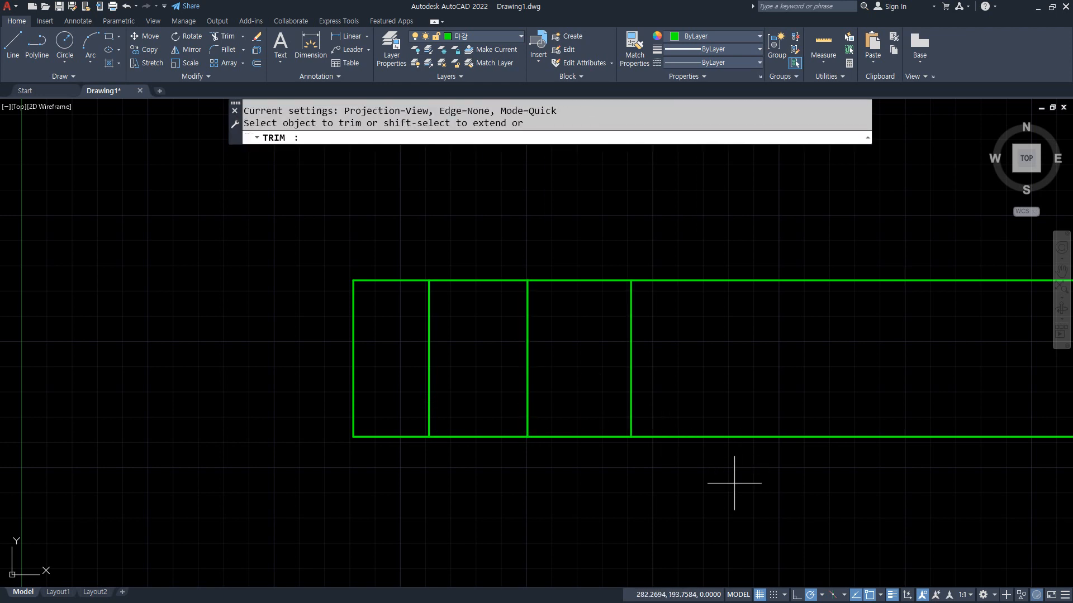
{"action": "left_click_drag", "start_coordinate": [733, 483], "coordinate": [724, 236]}
{"action": "key", "text": "Return"}
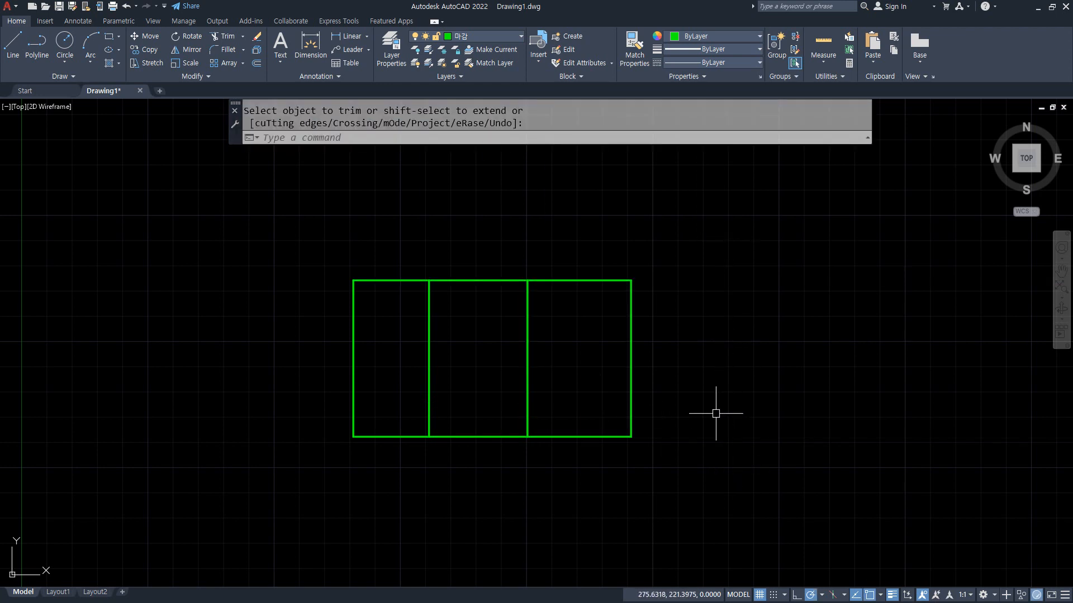
{"action": "key", "text": "Escape"}
Offset the plate's bottom edge 10 upward.
{"action": "type", "text": "o"}
{"action": "key", "text": "Return"}
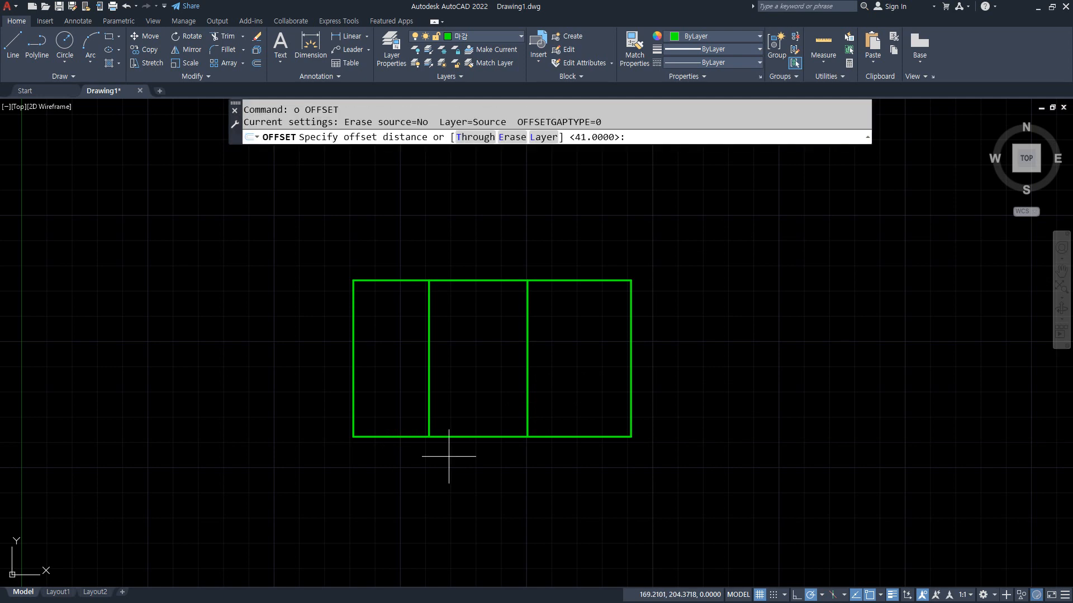
{"action": "type", "text": "10"}
{"action": "key", "text": "Return"}
{"action": "left_click", "coordinate": [544, 436]}
{"action": "left_click", "coordinate": [565, 395]}
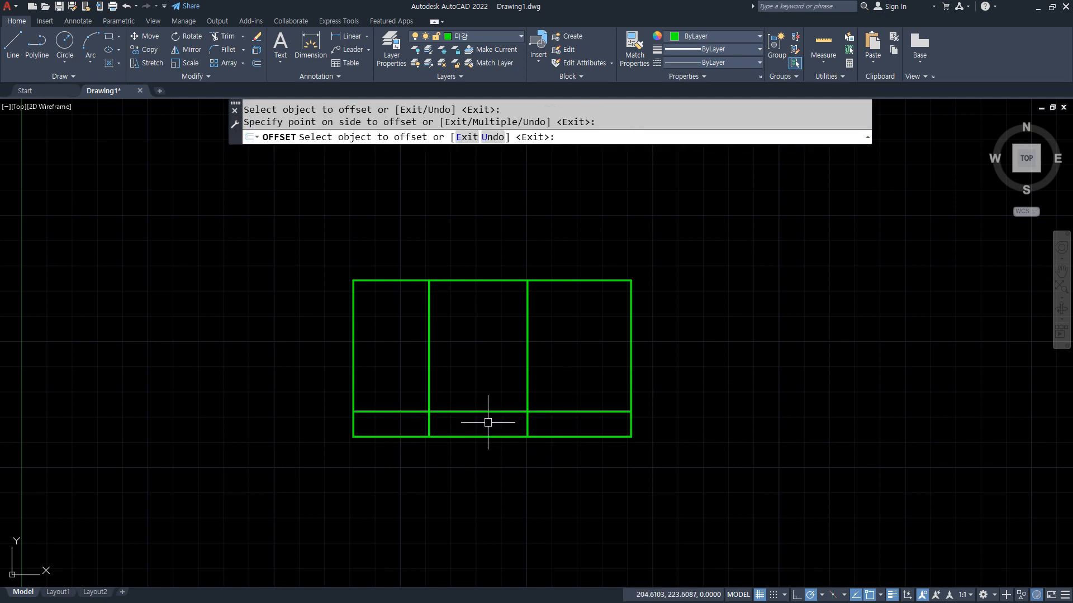
{"action": "key", "text": "Return"}
Fillet the first inner vertical line sharply with the bottom edge and the raised edge to form the step.
{"action": "type", "text": "f"}
{"action": "key", "text": "Return"}
{"action": "left_click", "coordinate": [414, 436]}
{"action": "left_click", "coordinate": [429, 420]}
{"action": "key", "text": "Return"}
{"action": "left_click", "coordinate": [429, 421]}
{"action": "left_click", "coordinate": [444, 411]}
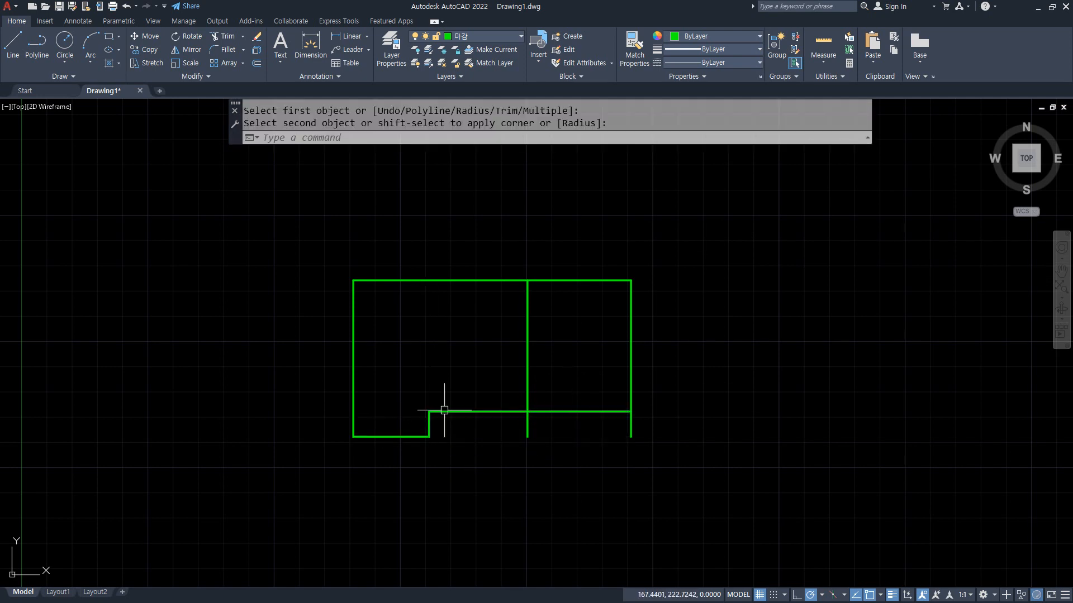
Draw a circle of radius 39 centred on the step's inner corner.
{"action": "type", "text": "tr"}
{"action": "key", "text": "Escape"}
{"action": "type", "text": "c"}
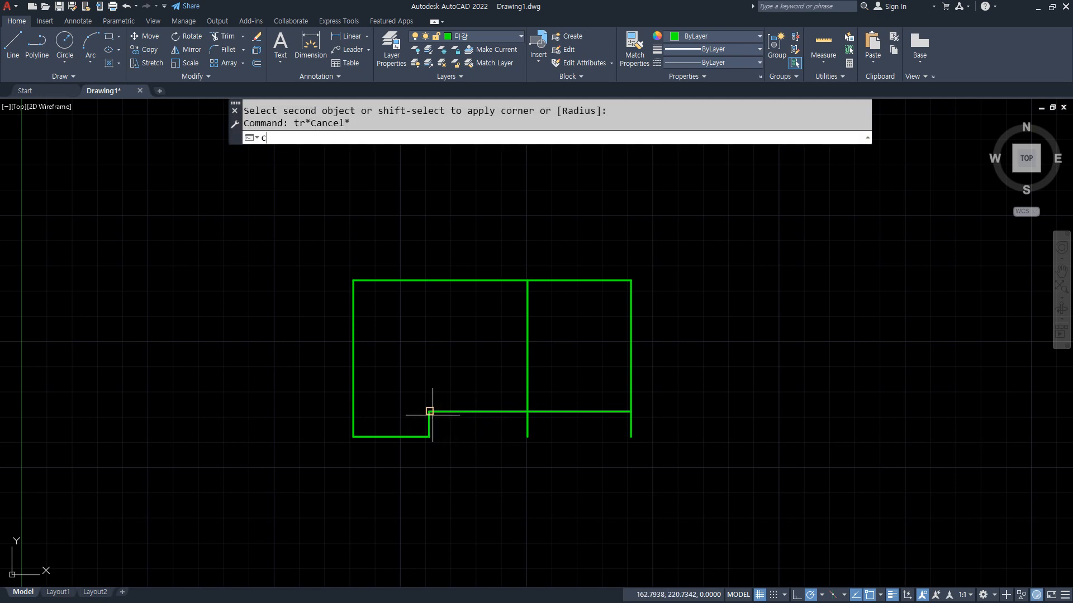
{"action": "key", "text": "Return"}
{"action": "left_click", "coordinate": [429, 412]}
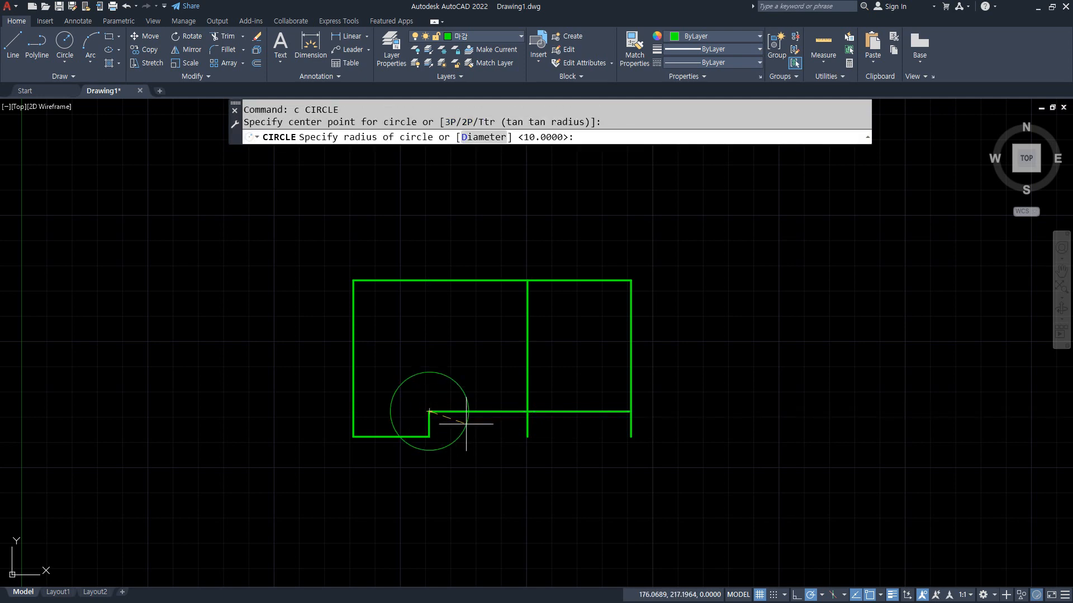
{"action": "type", "text": "39"}
{"action": "key", "text": "Return"}
Draw a concentric circle of radius 22.5 at the same step corner.
{"action": "type", "text": "c"}
{"action": "key", "text": "Return"}
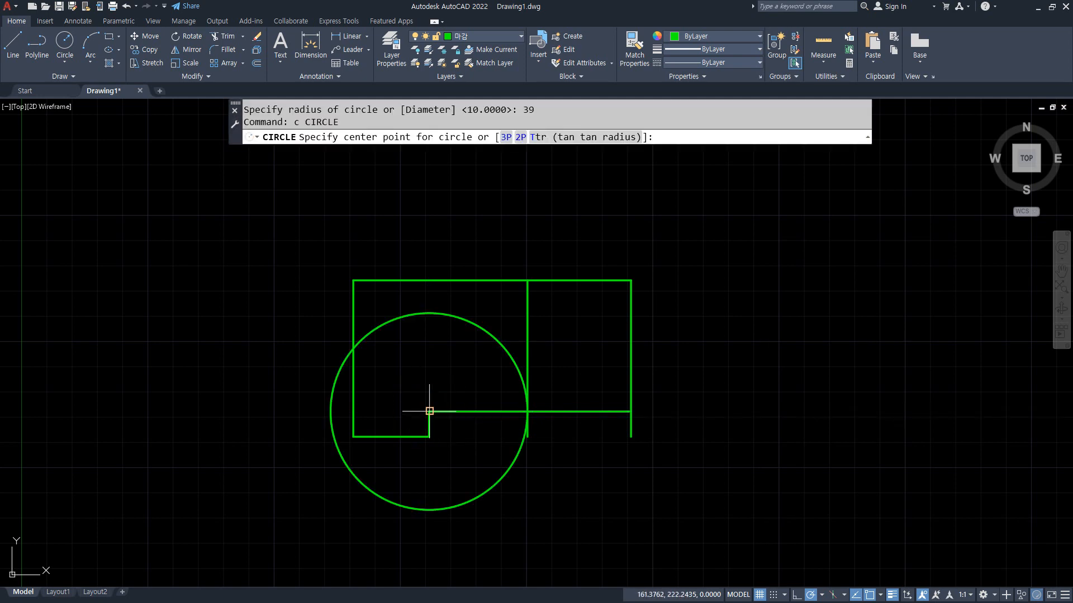
{"action": "left_click", "coordinate": [429, 412]}
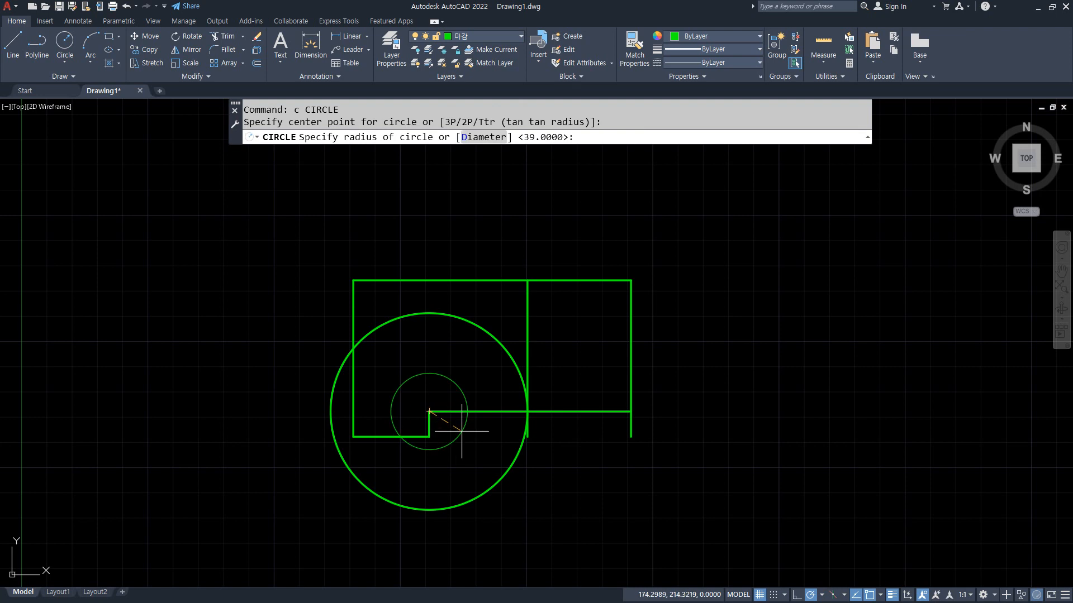
{"action": "type", "text": "22.5"}
{"action": "key", "text": "Return"}
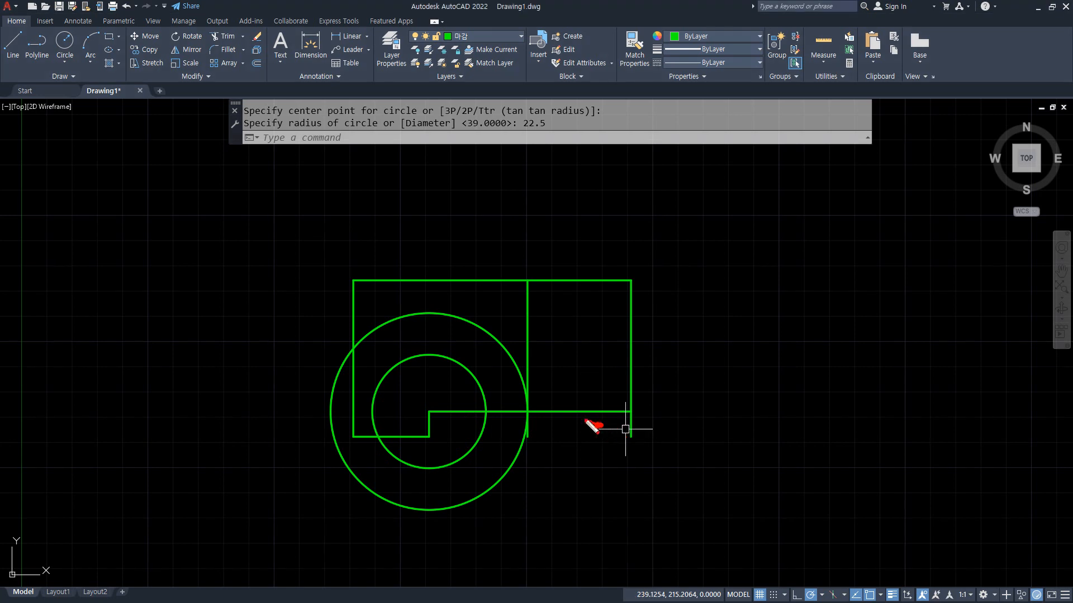
{"action": "left_click_drag", "start_coordinate": [585, 414], "coordinate": [547, 332]}
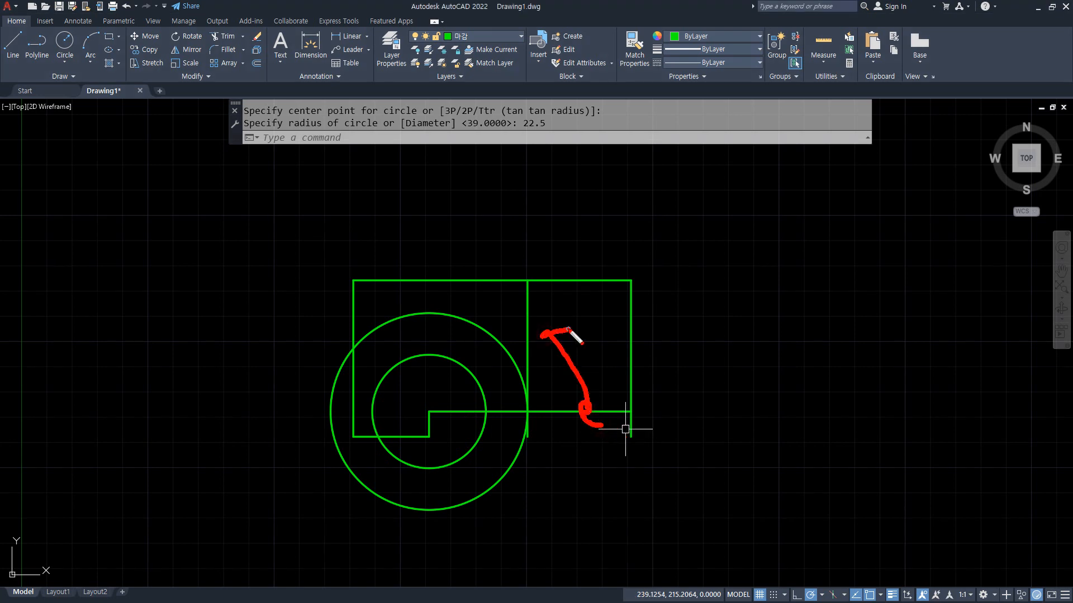
{"action": "key", "text": "Escape"}
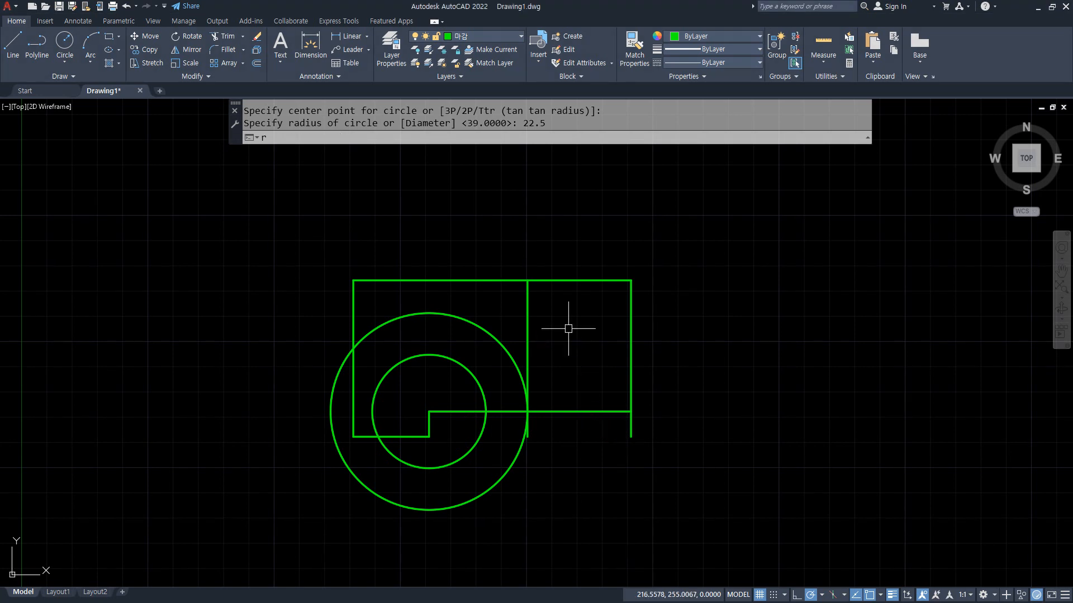
Rotate a copy of the raised bottom edge by 65 degrees about the step's inner corner.
{"action": "type", "text": "r"}
{"action": "key", "text": "Return"}
{"action": "left_click", "coordinate": [449, 412]}
{"action": "key", "text": "Return"}
{"action": "left_click", "coordinate": [431, 411]}
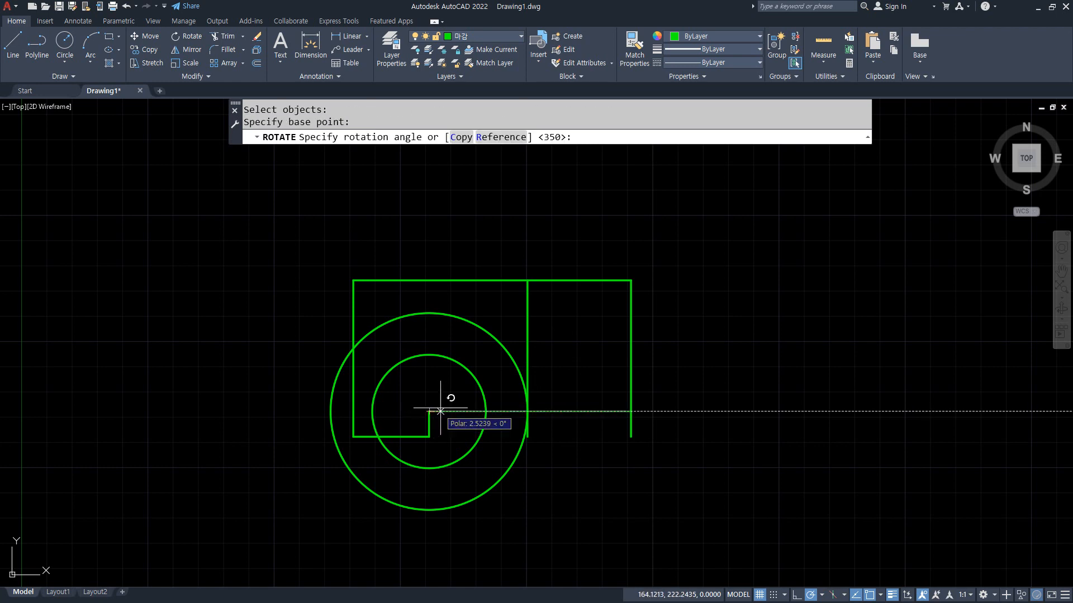
{"action": "type", "text": "c"}
{"action": "key", "text": "Return"}
{"action": "type", "text": "65"}
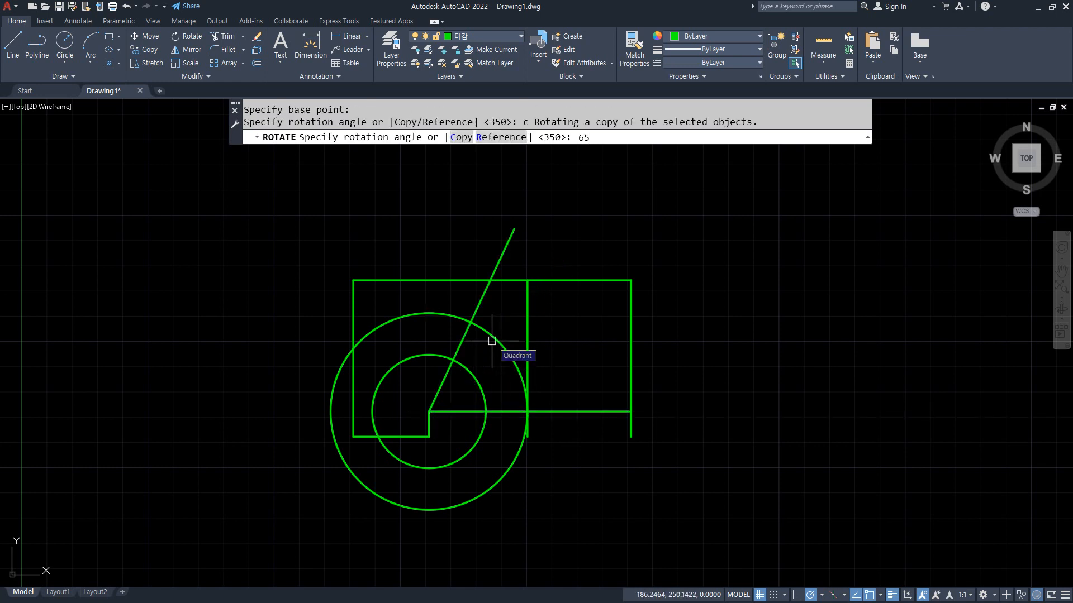
{"action": "key", "text": "Return"}
Trim the parts of both circles between the 65-degree line and the plate's left and bottom edges.
{"action": "type", "text": "tr"}
{"action": "key", "text": "Return"}
{"action": "left_click_drag", "start_coordinate": [404, 369], "coordinate": [402, 304]}
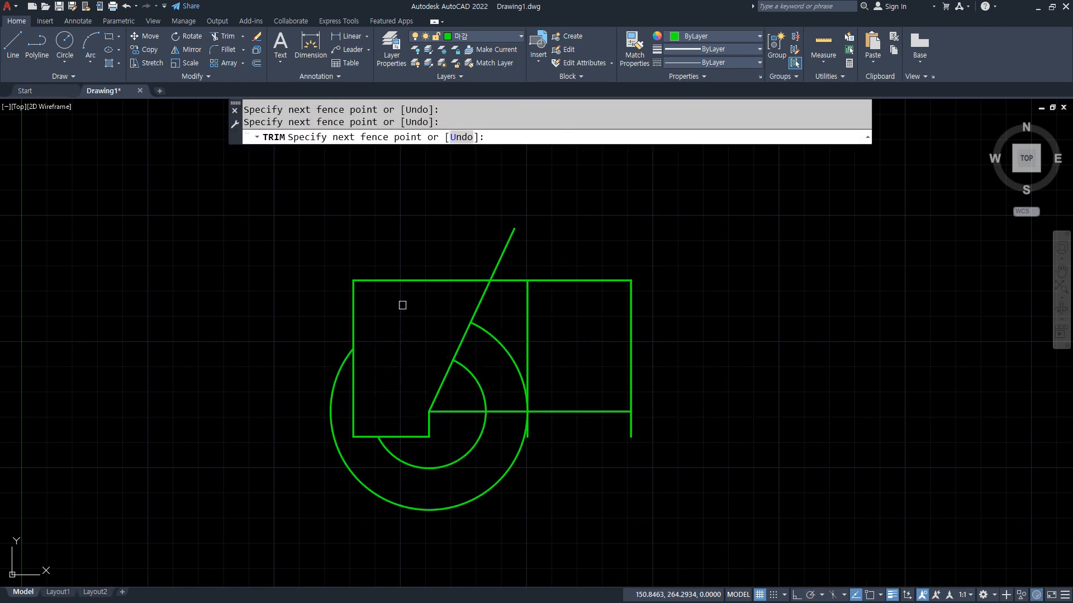
{"action": "key", "text": "Return"}
Fillet the 65-degree line sharply with the inner and outer arcs to close the slot's upper end.
{"action": "type", "text": "f"}
{"action": "key", "text": "Return"}
{"action": "left_click", "coordinate": [461, 362]}
{"action": "left_click", "coordinate": [463, 339]}
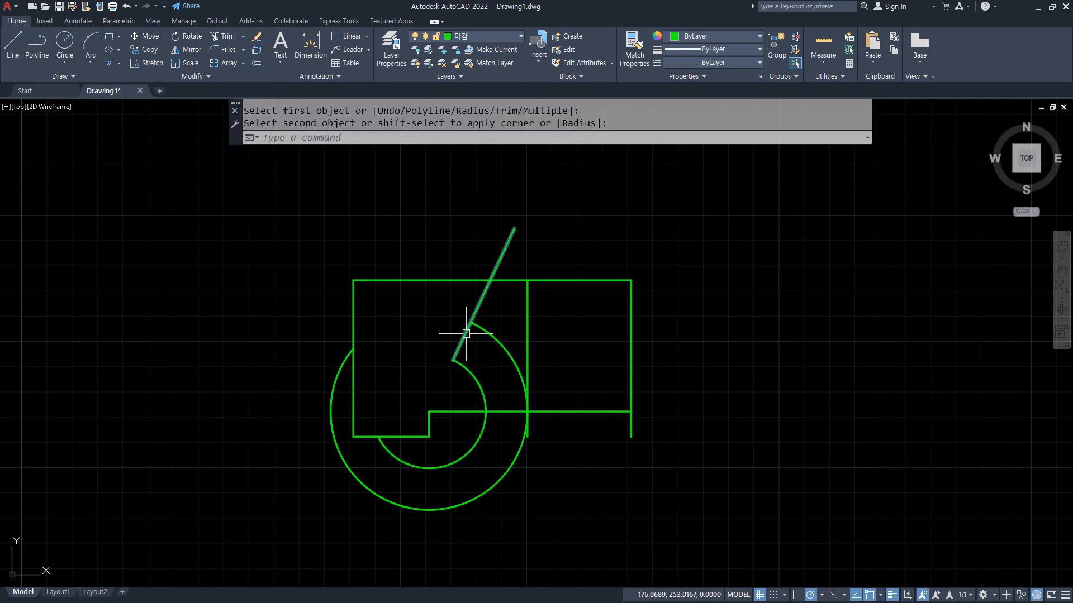
{"action": "key", "text": "Return"}
{"action": "left_click", "coordinate": [465, 334]}
{"action": "left_click", "coordinate": [479, 330]}
Trim the raised bottom edge between the inner and outer arcs to open the slot.
{"action": "type", "text": "tr"}
{"action": "key", "text": "Return"}
{"action": "left_click_drag", "start_coordinate": [507, 390], "coordinate": [512, 426]}
{"action": "key", "text": "Return"}
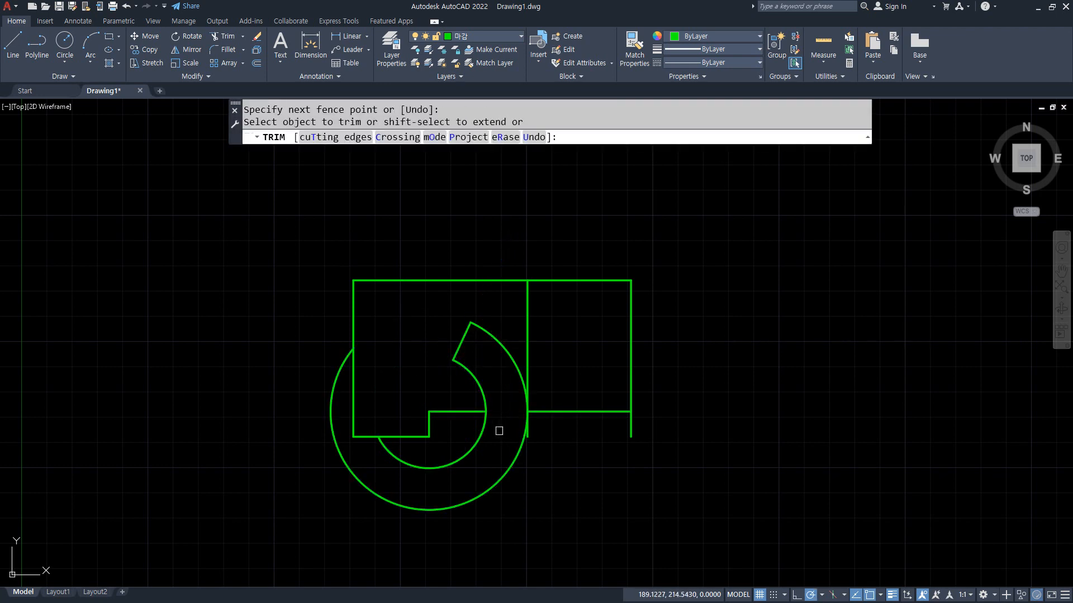
{"action": "key", "text": "Return"}
Fillet the inner and outer arcs sharply with the adjoining raised bottom edge segments, removing the arc portions below.
{"action": "type", "text": "f"}
{"action": "key", "text": "Return"}
{"action": "left_click", "coordinate": [484, 398]}
{"action": "left_click", "coordinate": [458, 412]}
{"action": "key", "text": "Return"}
{"action": "left_click", "coordinate": [542, 411]}
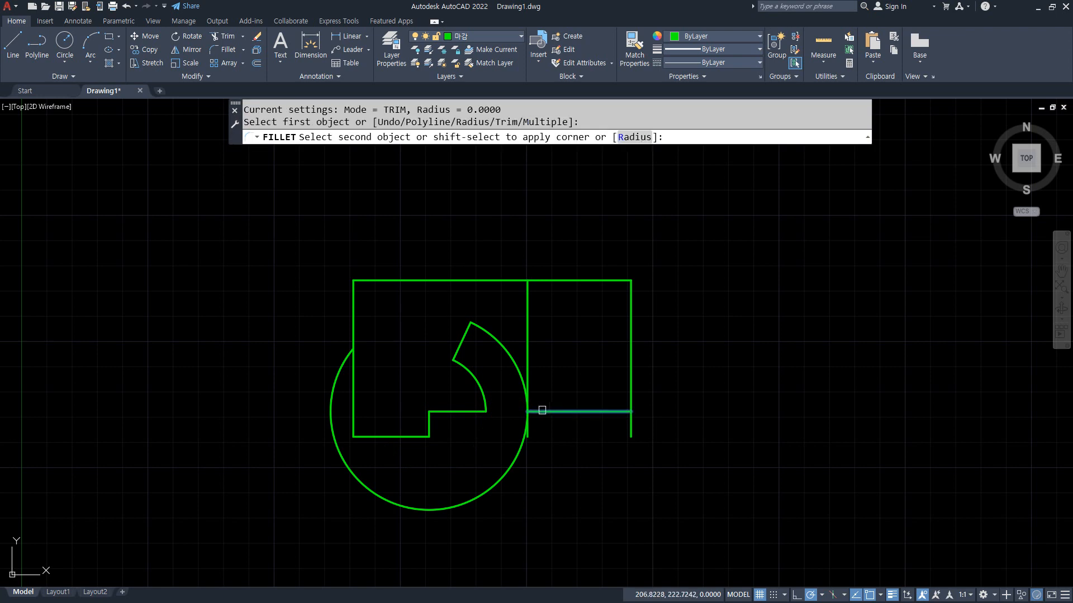
{"action": "left_click", "coordinate": [516, 373]}
Delete the inner vertical line at the slot's outer arc.
{"action": "left_click", "coordinate": [533, 347]}
{"action": "left_click", "coordinate": [515, 339]}
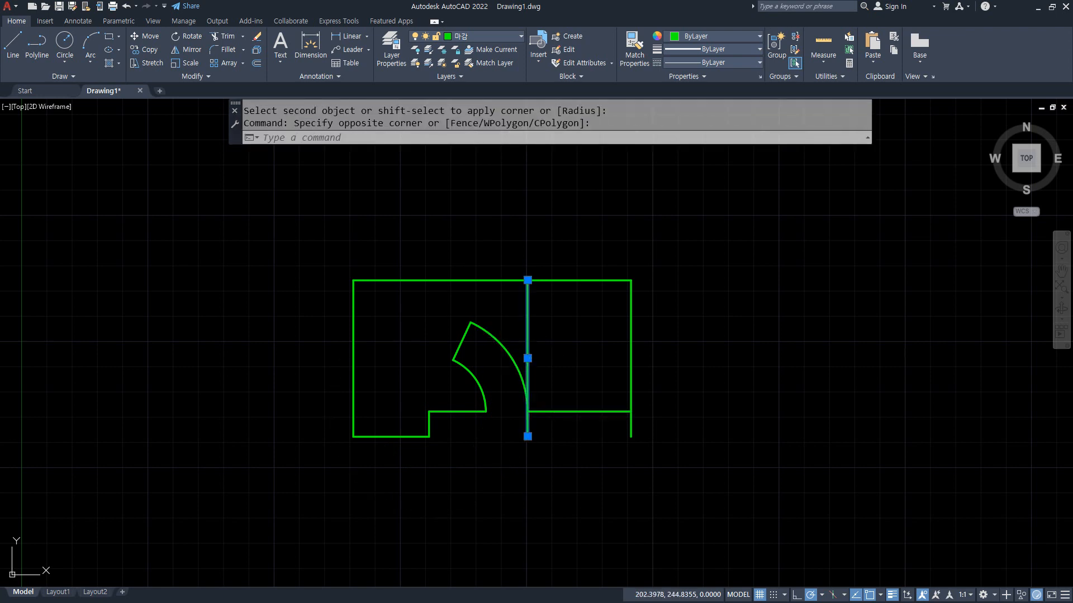
{"action": "key", "text": "Delete"}
Trim the right vertical edge where it extends below the raised bottom edge.
{"action": "type", "text": "tr"}
{"action": "key", "text": "Return"}
{"action": "left_click", "coordinate": [604, 428]}
{"action": "left_click", "coordinate": [672, 414]}
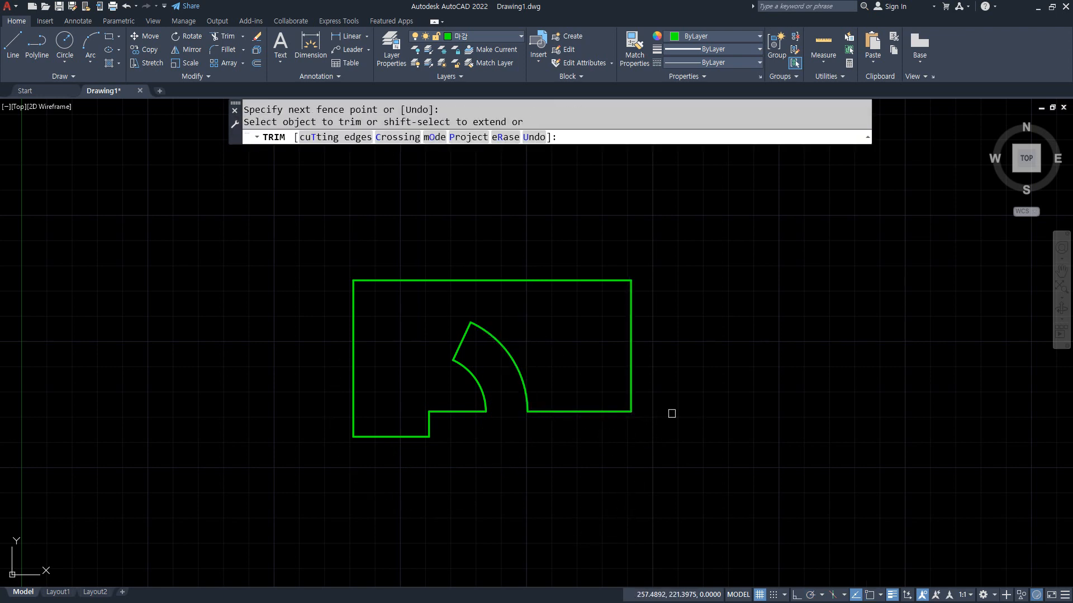
{"action": "key", "text": "Return"}
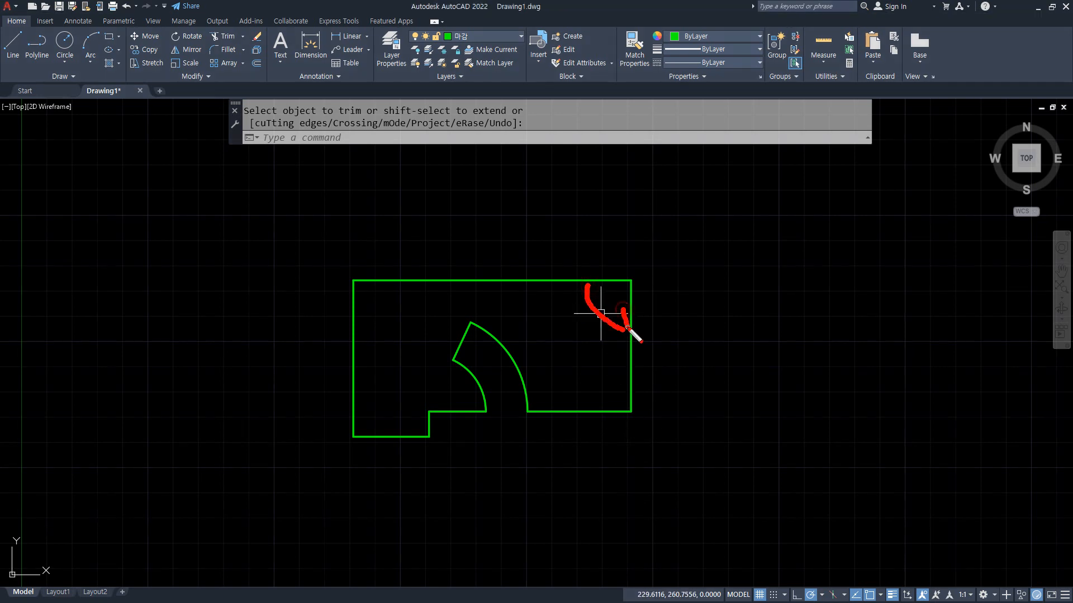
{"action": "mouse_move", "coordinate": [546, 306]}
{"action": "left_mouse_down"}
{"action": "mouse_move", "coordinate": [538, 338]}
{"action": "mouse_move", "coordinate": [586, 360]}
{"action": "left_mouse_up"}
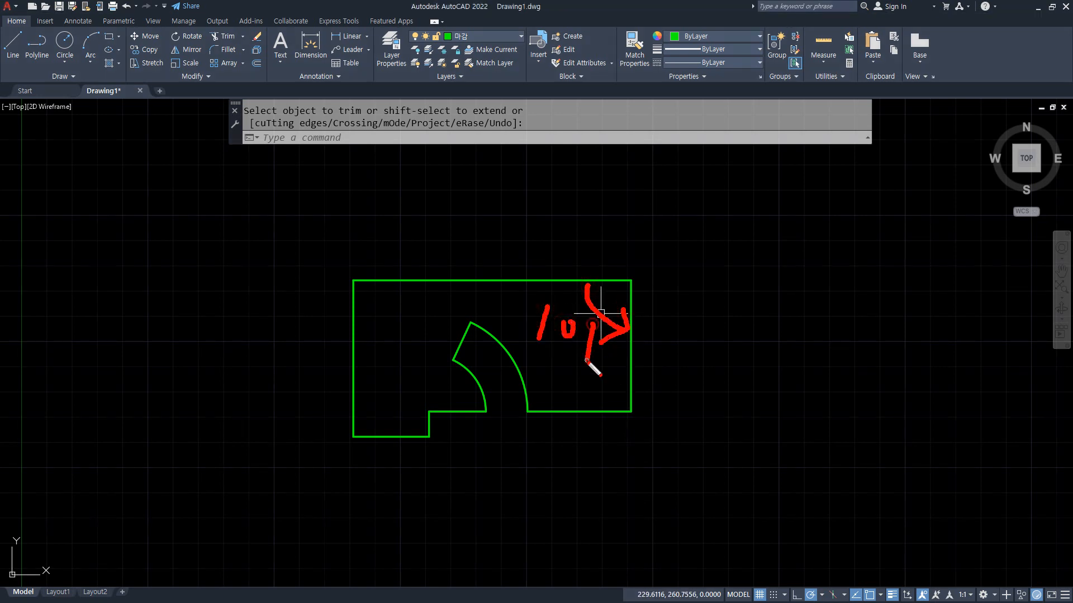
{"action": "left_click_drag", "start_coordinate": [524, 291], "coordinate": [610, 392]}
{"action": "left_click_drag", "start_coordinate": [633, 286], "coordinate": [629, 460]}
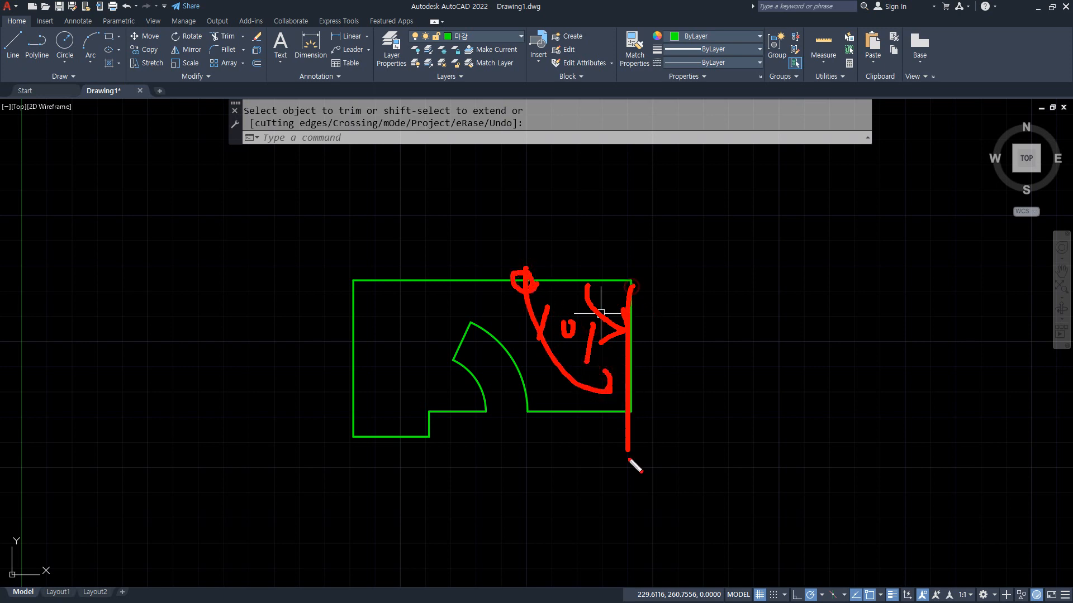
{"action": "mouse_move", "coordinate": [630, 369]}
{"action": "left_mouse_down"}
{"action": "mouse_move", "coordinate": [684, 362]}
{"action": "mouse_move", "coordinate": [691, 392]}
{"action": "left_mouse_up"}
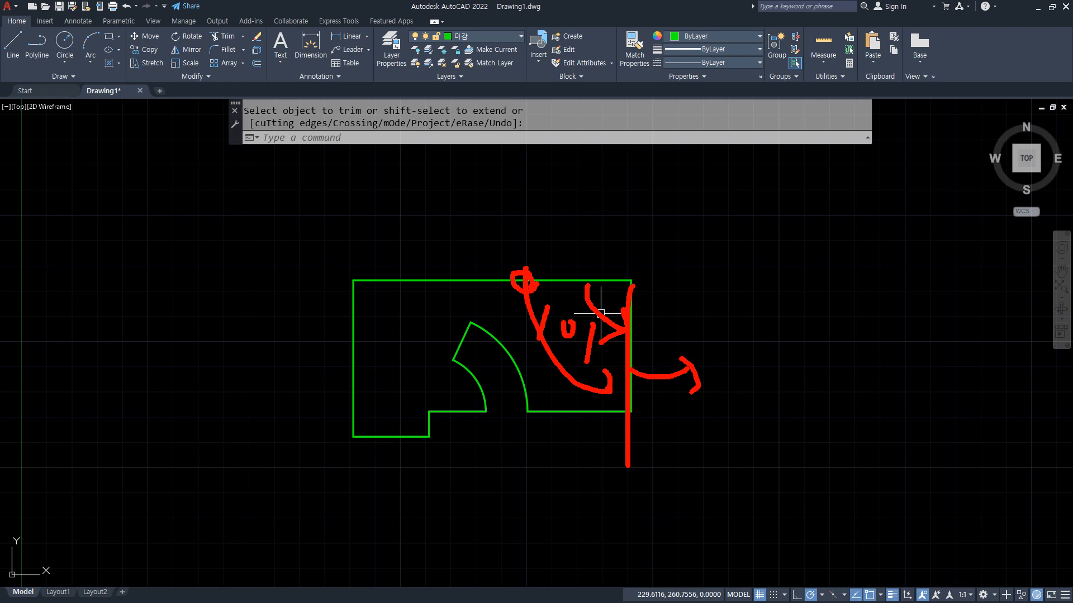
{"action": "key", "text": "Escape"}
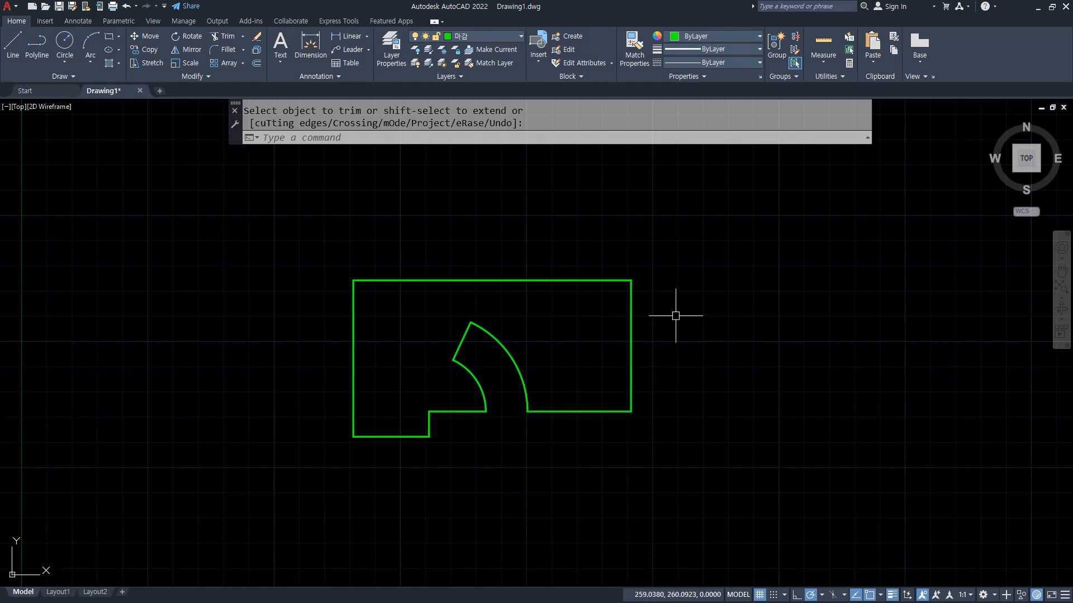
Rotate the plate's right vertical edge by 11 degrees about its upper endpoint.
{"action": "type", "text": "ro"}
{"action": "key", "text": "Return"}
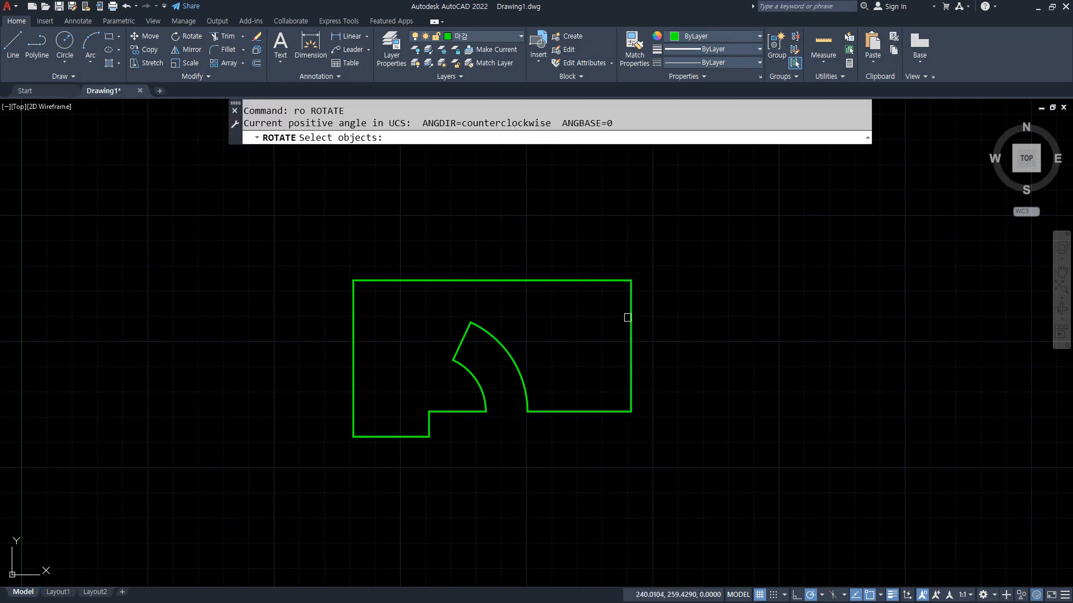
{"action": "left_click", "coordinate": [630, 305]}
{"action": "key", "text": "Return"}
{"action": "left_click", "coordinate": [631, 280]}
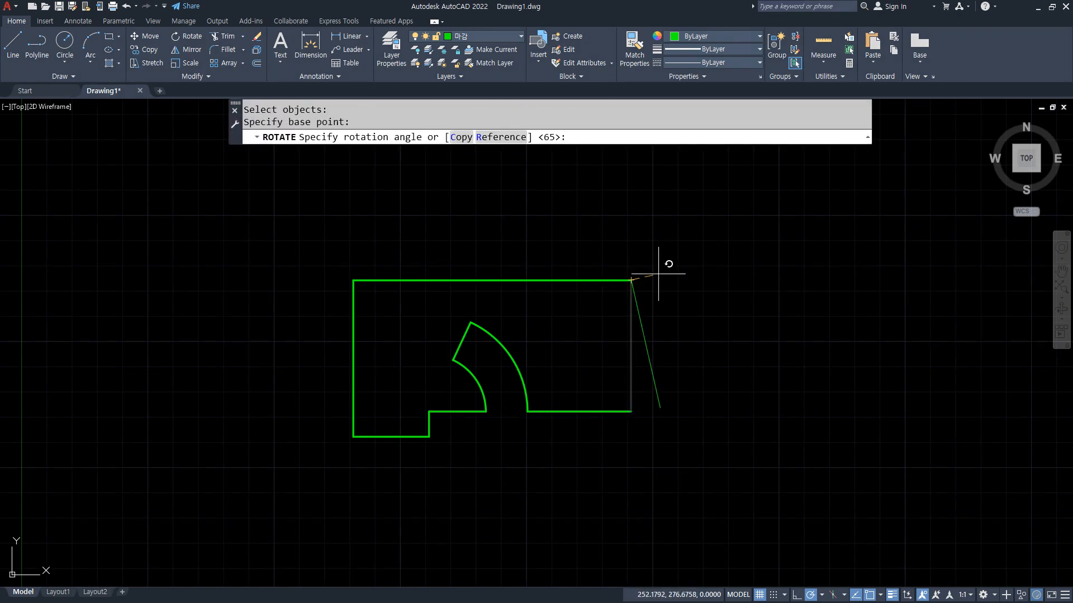
{"action": "type", "text": "11"}
{"action": "key", "text": "Return"}
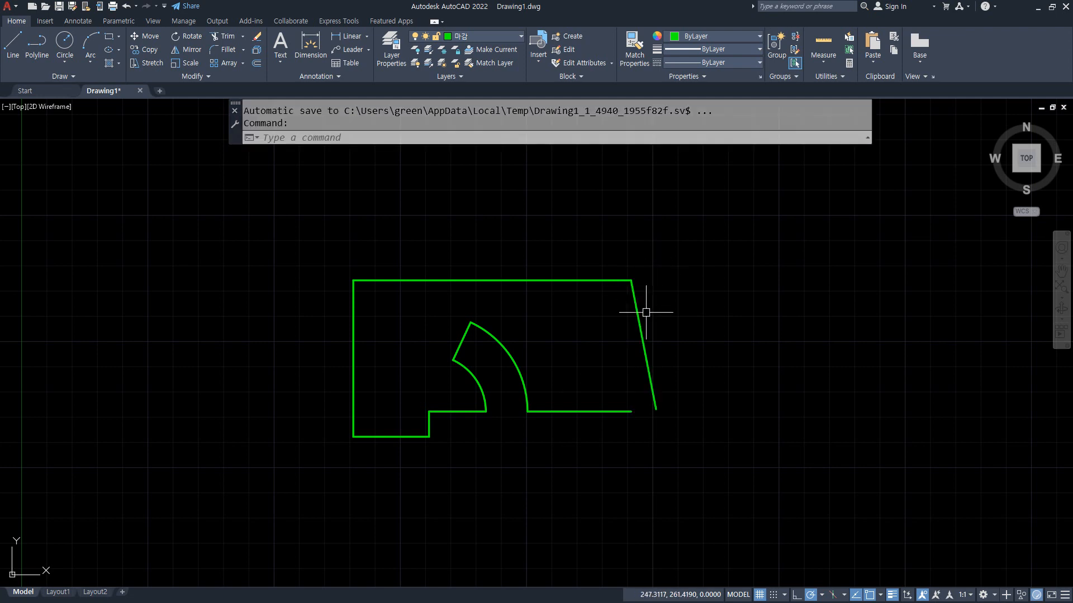
{"action": "key", "text": "ctrl+shift+3"}
{"action": "mouse_move", "coordinate": [635, 317]}
{"action": "left_mouse_down"}
{"action": "mouse_move", "coordinate": [558, 344]}
{"action": "mouse_move", "coordinate": [558, 357]}
{"action": "left_mouse_up"}
{"action": "key", "text": "Escape"}
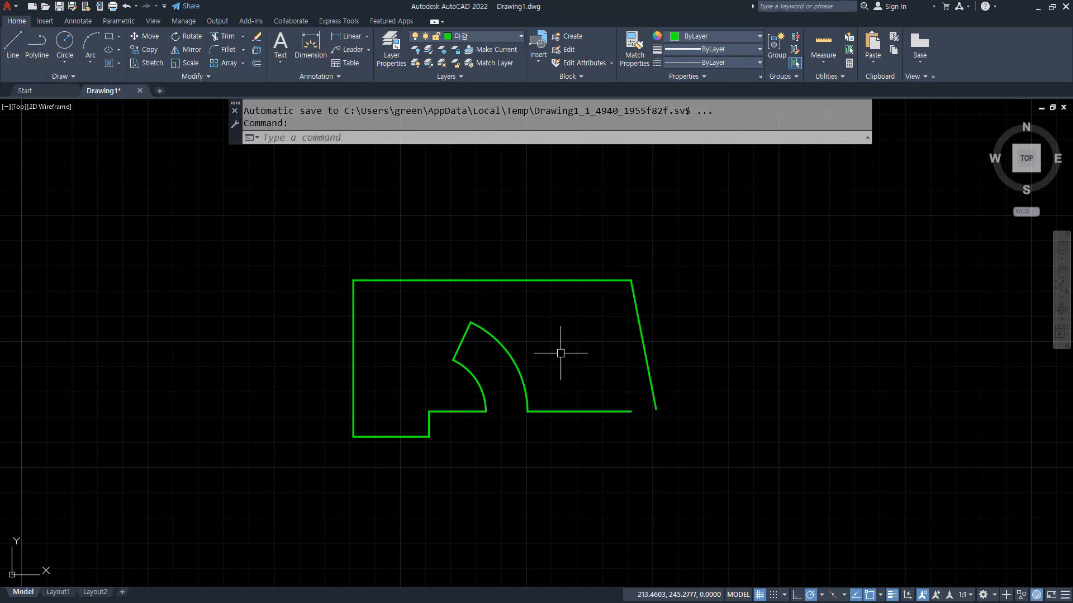
{"action": "key", "text": "Escape"}
{"action": "key", "text": "BackSpace"}
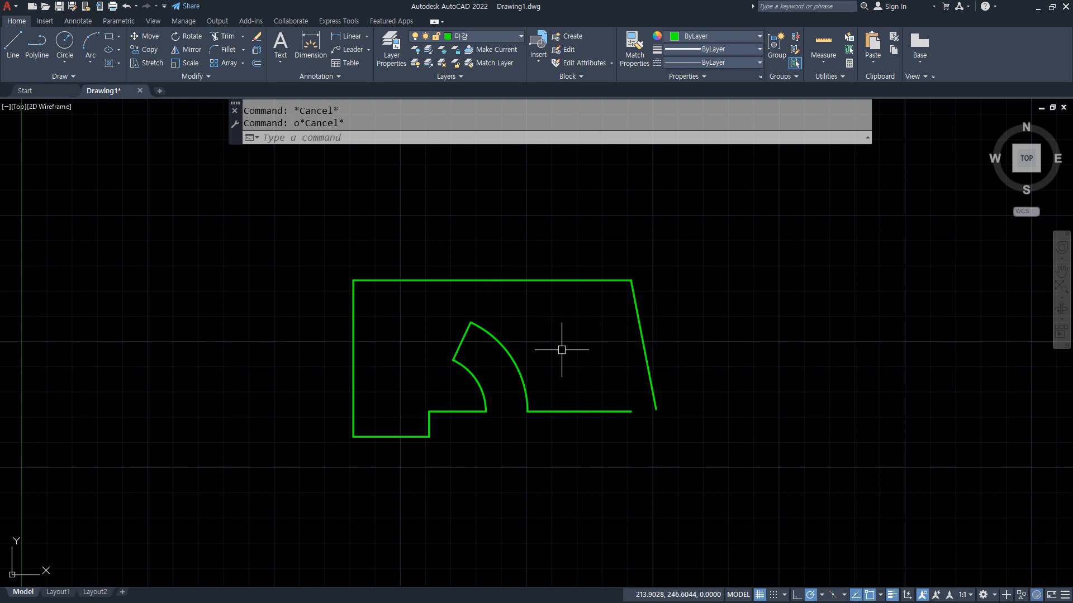
Rotate a copy of the slanted right edge by 37 degrees about its lower endpoint.
{"action": "type", "text": "ro"}
{"action": "key", "text": "Return"}
{"action": "left_click", "coordinate": [648, 371]}
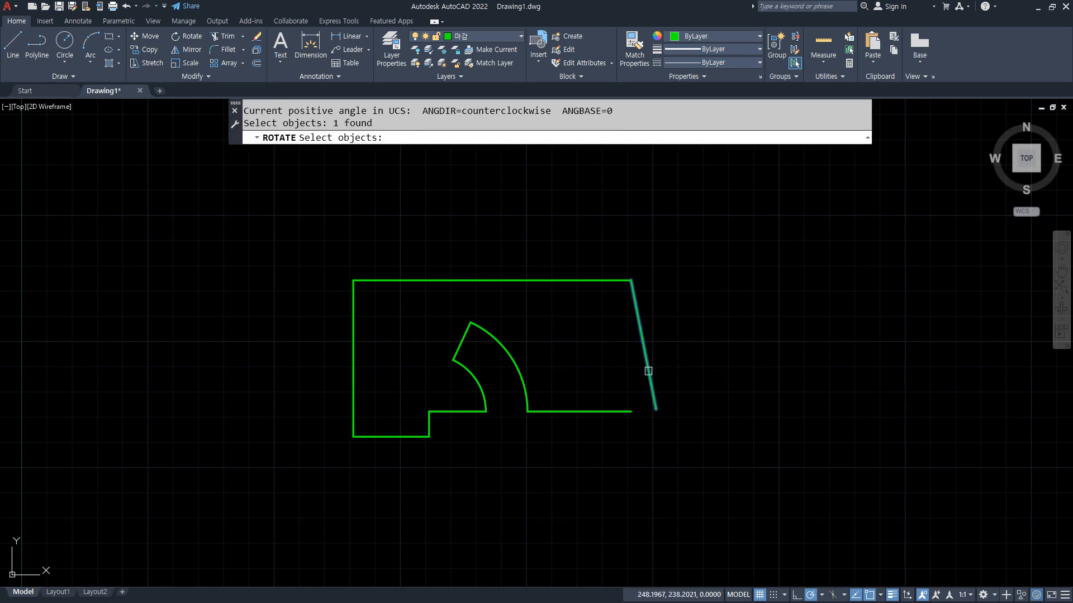
{"action": "key", "text": "Return"}
{"action": "left_click", "coordinate": [655, 409]}
{"action": "type", "text": "c"}
{"action": "key", "text": "Return"}
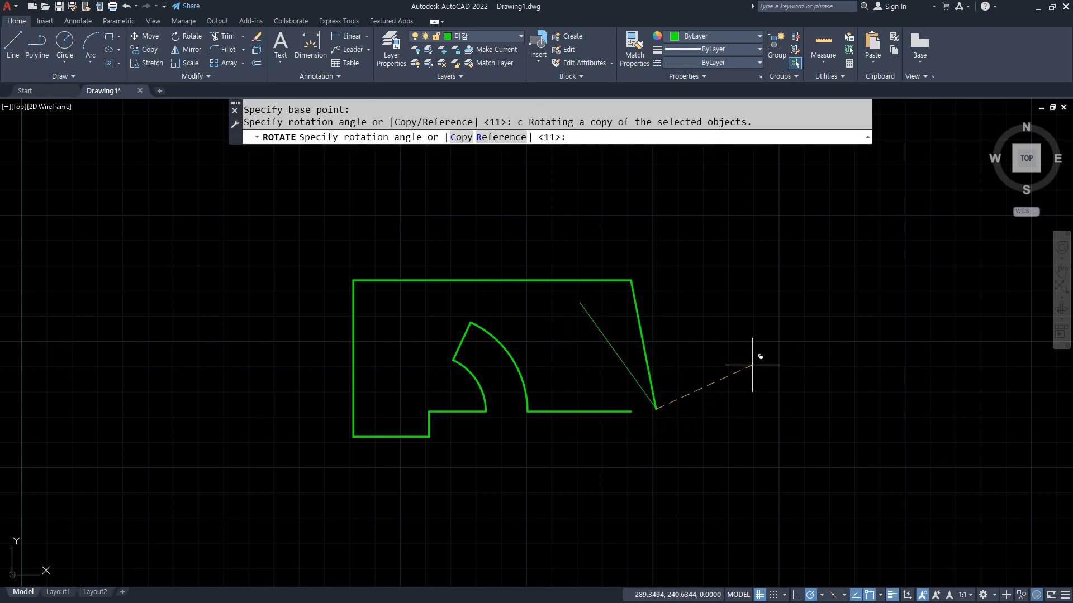
{"action": "key", "text": "Return"}
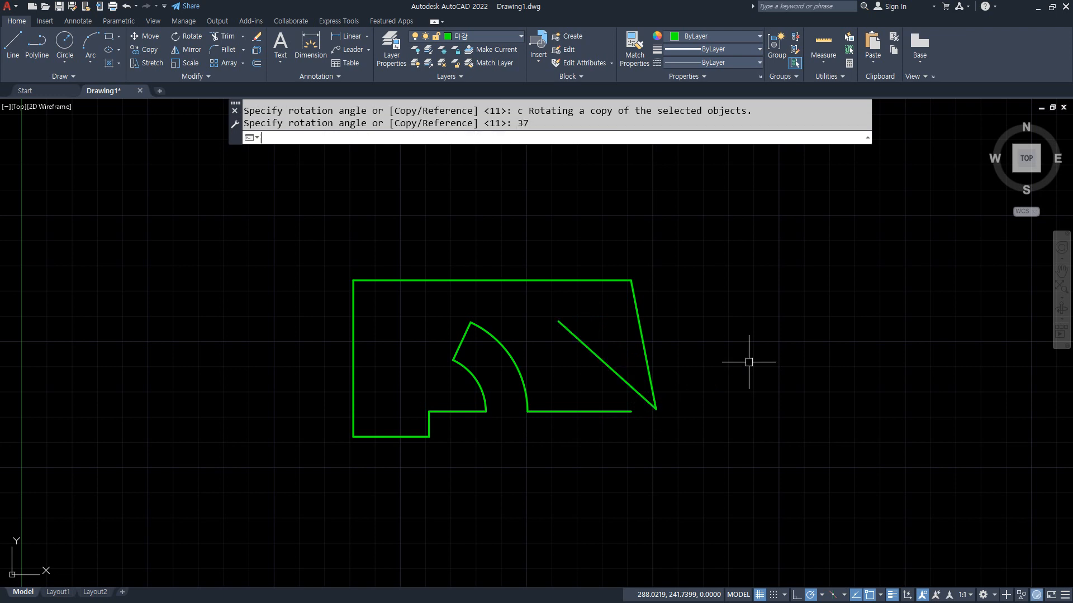
Draw a circle of radius 10 centred on the lower endpoint of the slanted right edge.
{"action": "scroll", "coordinate": [623, 407], "scroll_direction": "up", "scroll_amount": 5}
{"action": "type", "text": "c"}
{"action": "key", "text": "Return"}
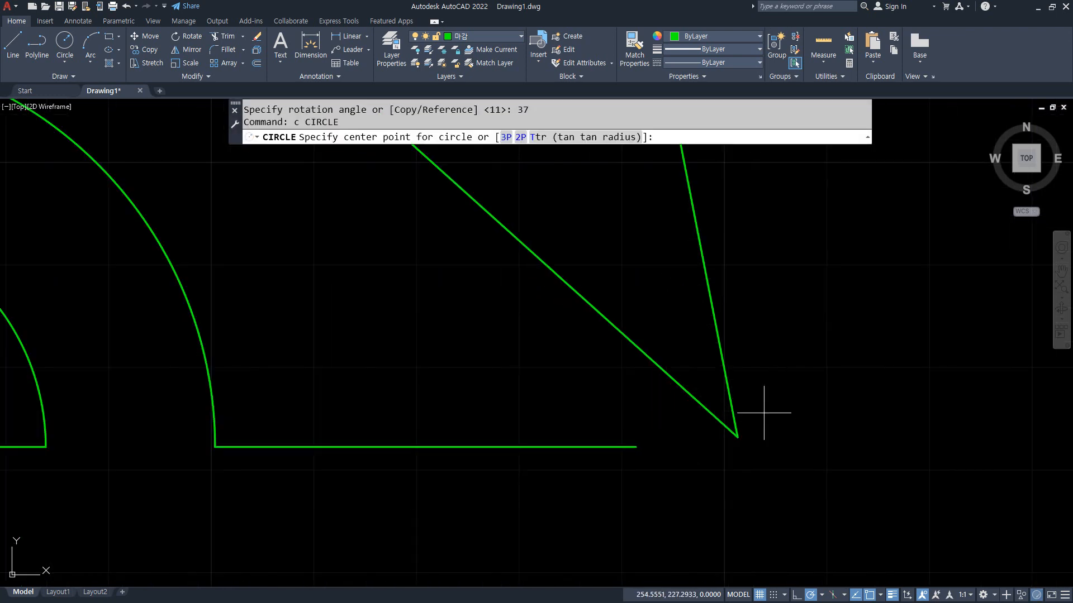
{"action": "left_click", "coordinate": [737, 437]}
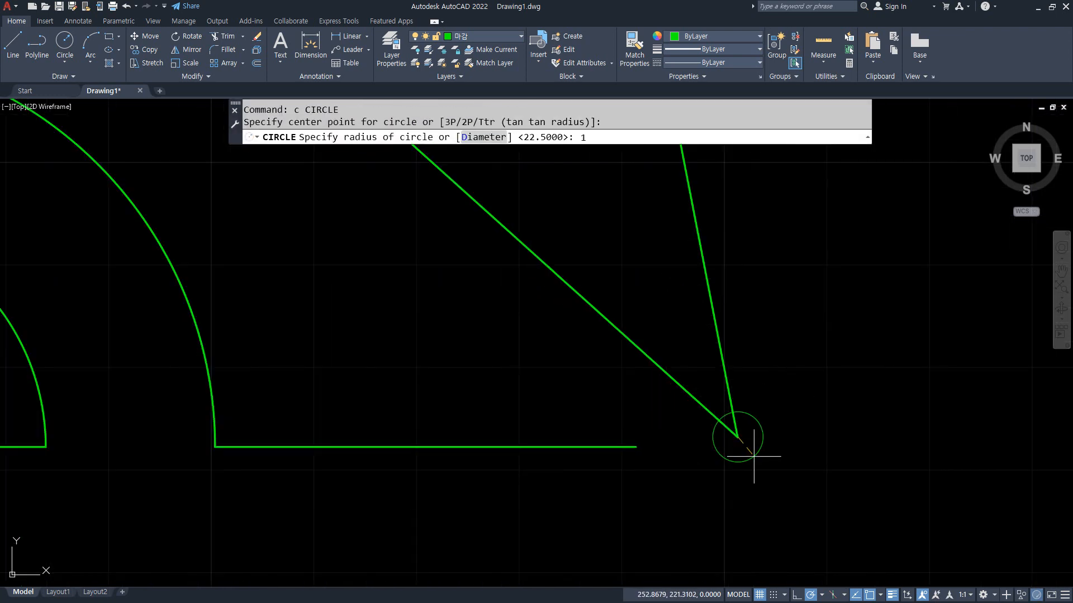
{"action": "key", "text": "Return"}
Trim the 37-degree line outside the radius 10 circle.
{"action": "type", "text": "tr"}
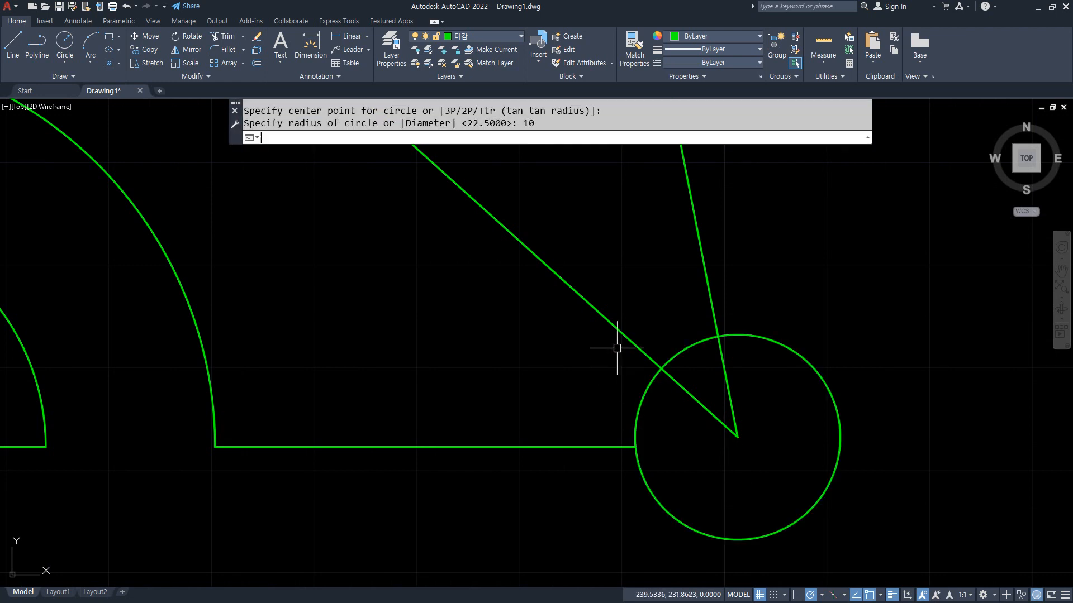
{"action": "key", "text": "Return"}
{"action": "mouse_move", "coordinate": [615, 340]}
{"action": "left_mouse_down"}
{"action": "mouse_move", "coordinate": [605, 311]}
{"action": "mouse_move", "coordinate": [615, 318]}
{"action": "left_mouse_up"}
{"action": "key", "text": "Return"}
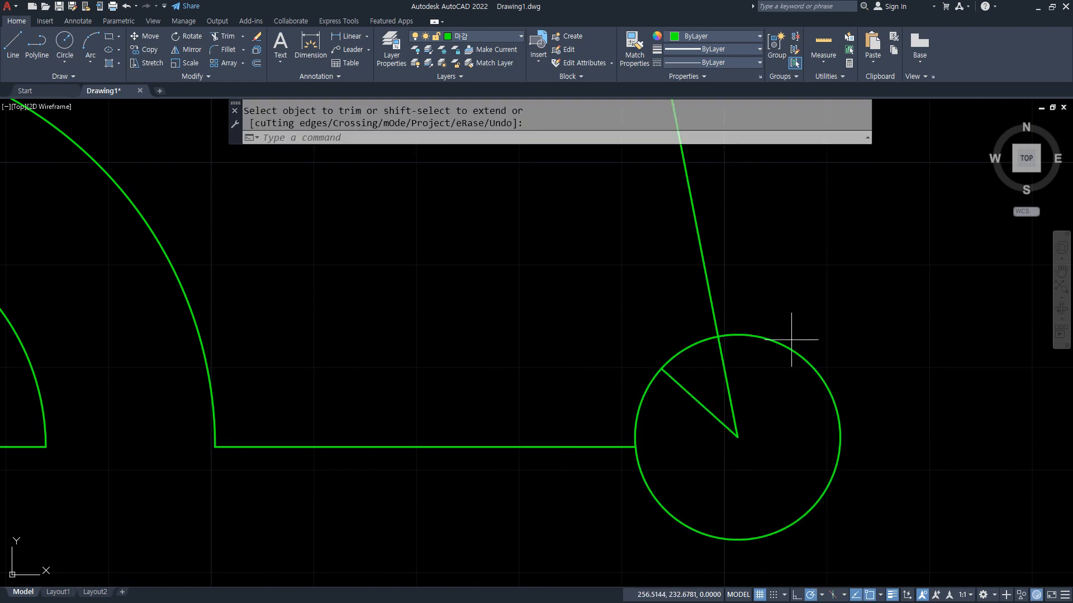
Erase the radius 10 construction circle.
{"action": "left_click_drag", "start_coordinate": [792, 338], "coordinate": [766, 362]}
{"action": "type", "text": "e"}
{"action": "key", "text": "Return"}
{"action": "mouse_move", "coordinate": [671, 370]}
{"action": "left_mouse_down"}
{"action": "mouse_move", "coordinate": [732, 418]}
{"action": "mouse_move", "coordinate": [729, 303]}
{"action": "left_mouse_up"}
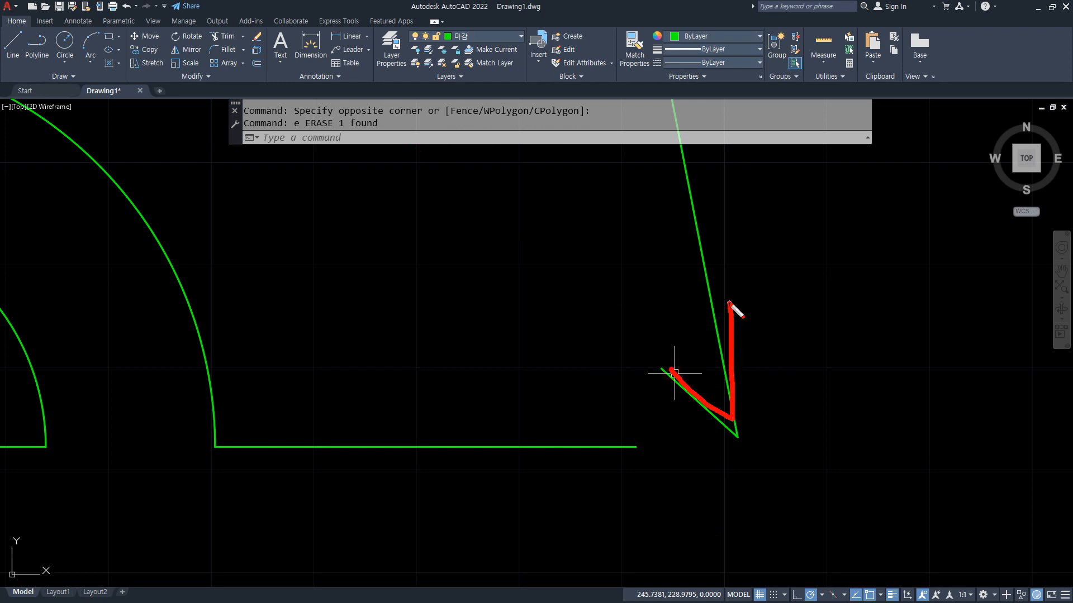
{"action": "mouse_move", "coordinate": [672, 366]}
{"action": "left_mouse_down"}
{"action": "mouse_move", "coordinate": [665, 386]}
{"action": "mouse_move", "coordinate": [656, 362]}
{"action": "left_mouse_up"}
{"action": "left_click_drag", "start_coordinate": [653, 462], "coordinate": [627, 435]}
{"action": "key", "text": "Escape"}
Move the slanted right edge together with the short 37-degree line so the short line's free end meets the lower horizontal edge's right endpoint.
{"action": "type", "text": "m"}
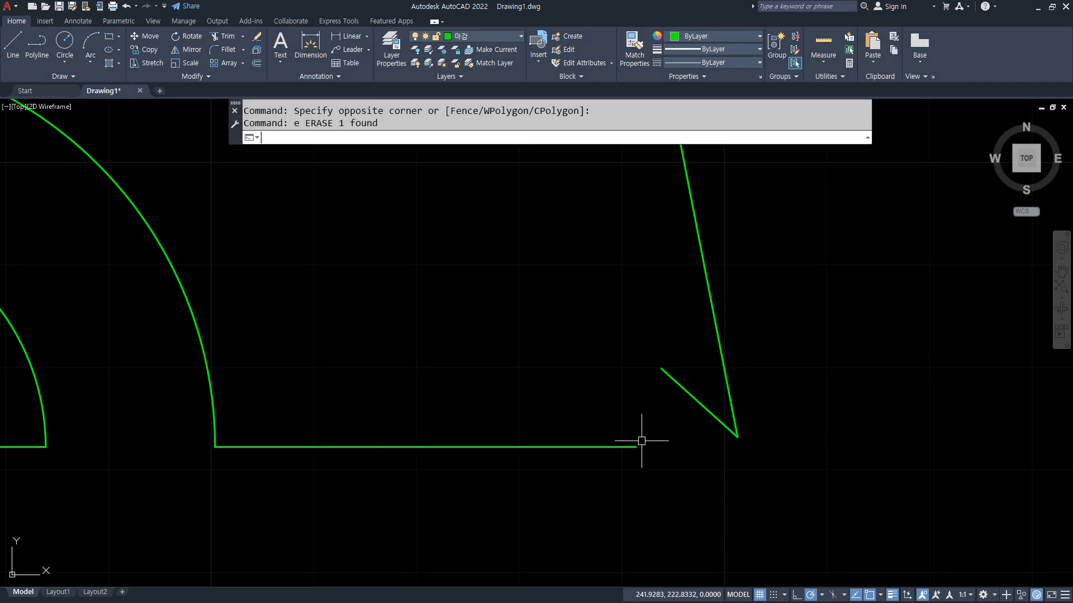
{"action": "key", "text": "Return"}
{"action": "left_click", "coordinate": [802, 364]}
{"action": "left_click", "coordinate": [717, 455]}
{"action": "key", "text": "Return"}
{"action": "left_click", "coordinate": [661, 368]}
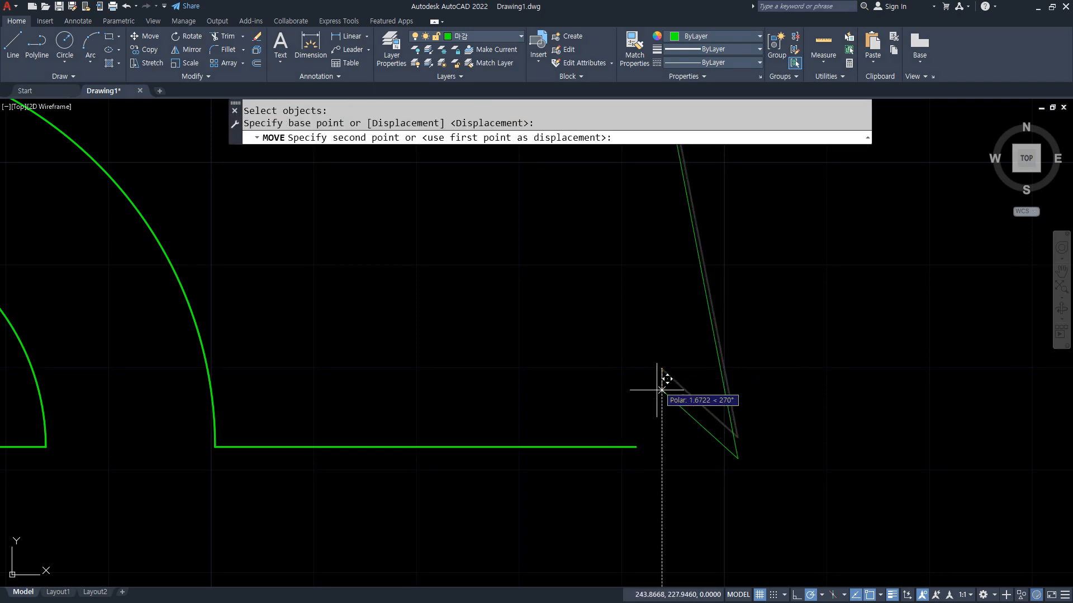
{"action": "left_click", "coordinate": [635, 447]}
{"action": "scroll", "coordinate": [488, 288], "scroll_direction": "down", "scroll_amount": 3}
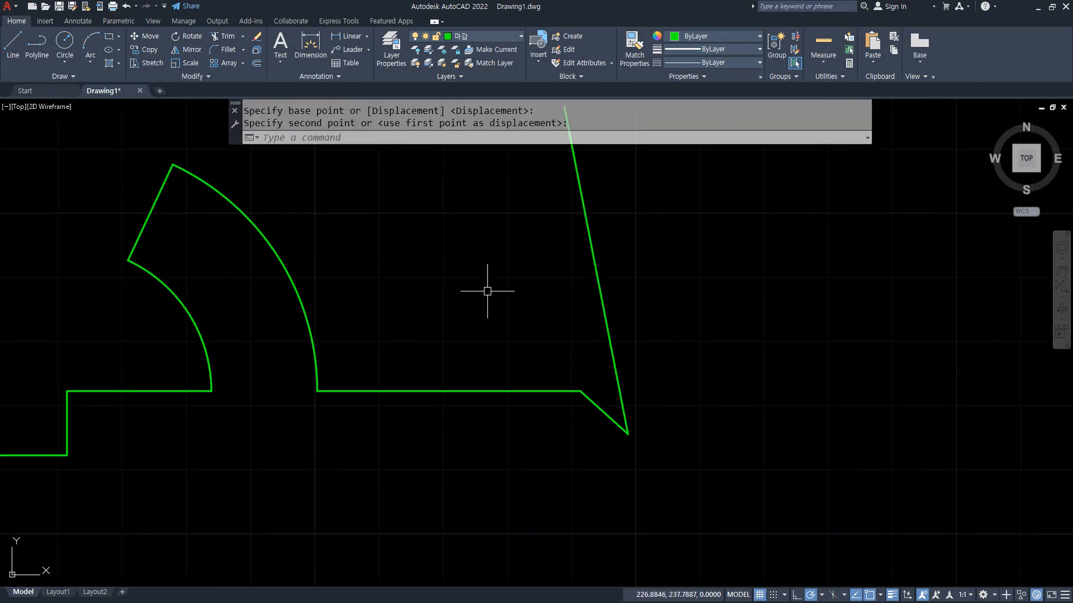
Join the slanted right edge and the top horizontal line into a sharp corner with a radius 0 Fillet.
{"action": "middle_click_drag", "start_coordinate": [489, 288], "coordinate": [580, 421]}
{"action": "type", "text": "f"}
{"action": "key", "text": "Return"}
{"action": "left_click", "coordinate": [647, 306]}
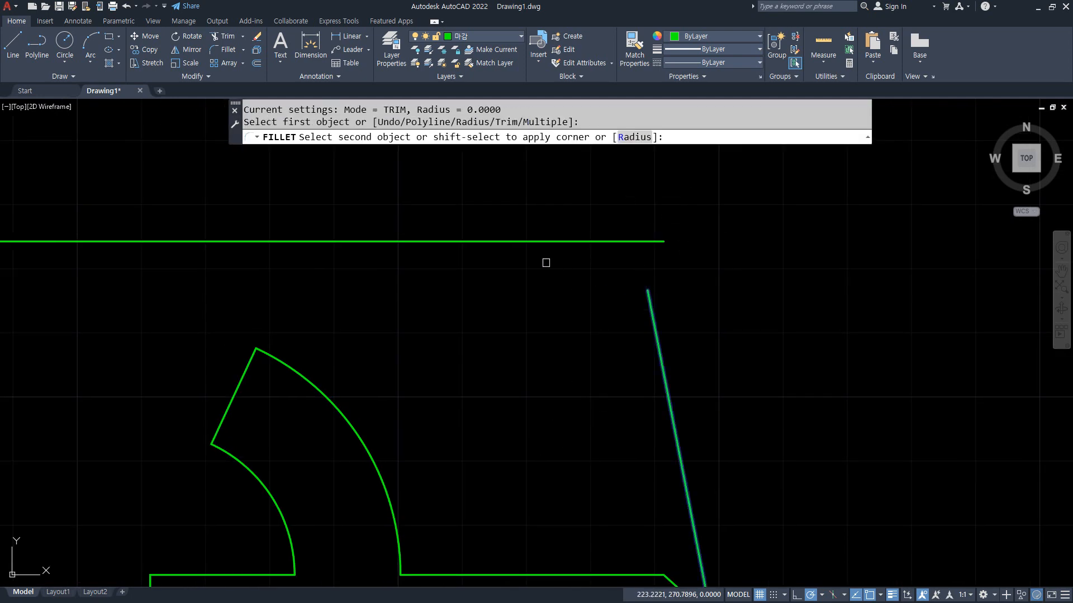
{"action": "left_click", "coordinate": [538, 241]}
{"action": "scroll", "coordinate": [553, 330], "scroll_direction": "down", "scroll_amount": 4}
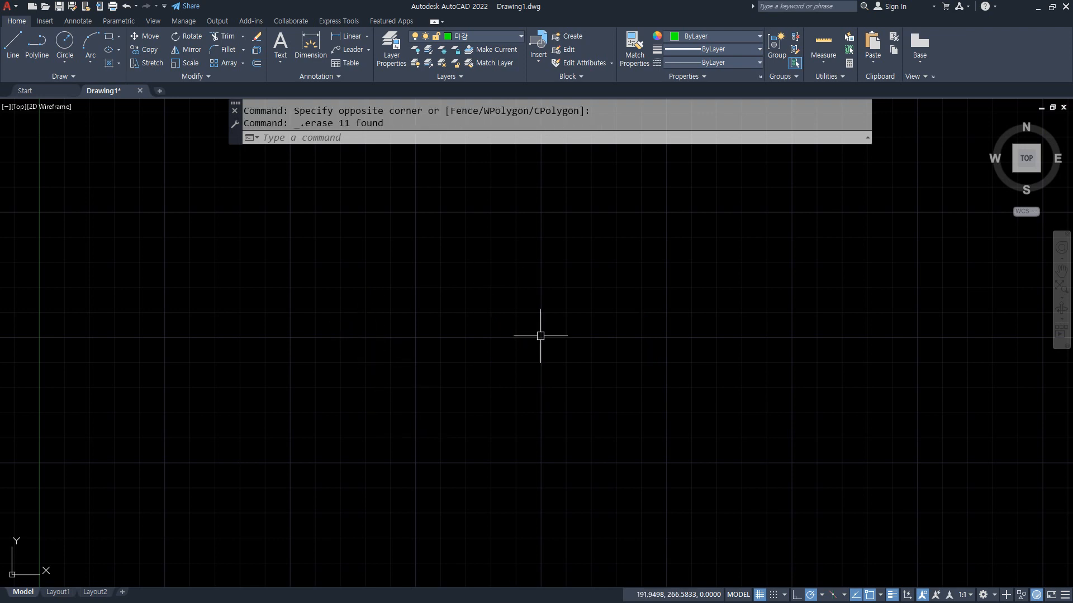
Draw a single slanted line rising to the right at about 21 degrees in the empty drawing area.
{"action": "type", "text": "l"}
{"action": "key", "text": "Return"}
{"action": "left_click", "coordinate": [359, 367]}
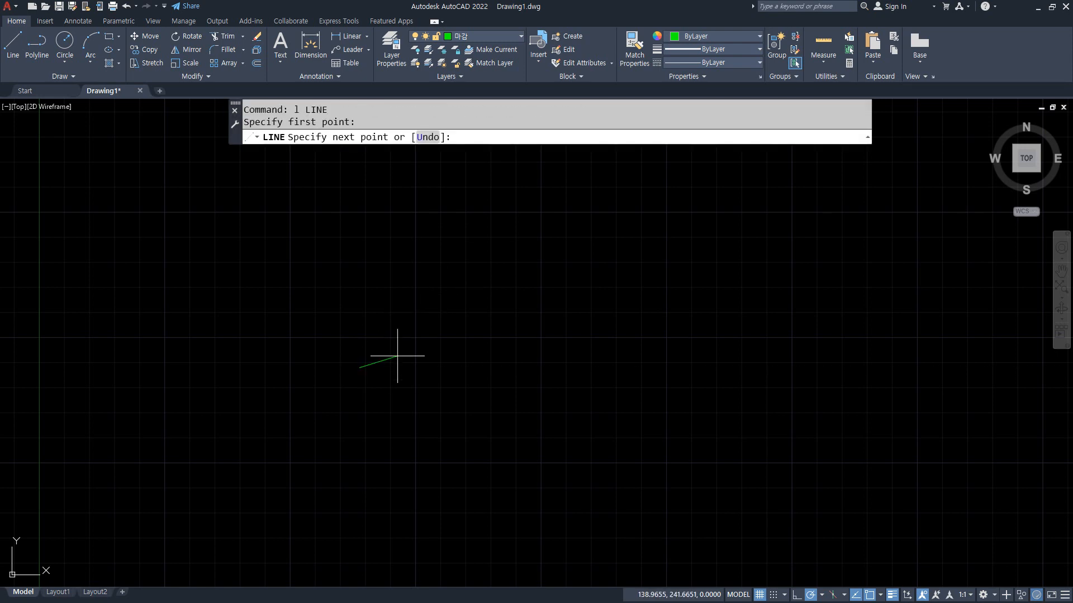
{"action": "left_click", "coordinate": [563, 288]}
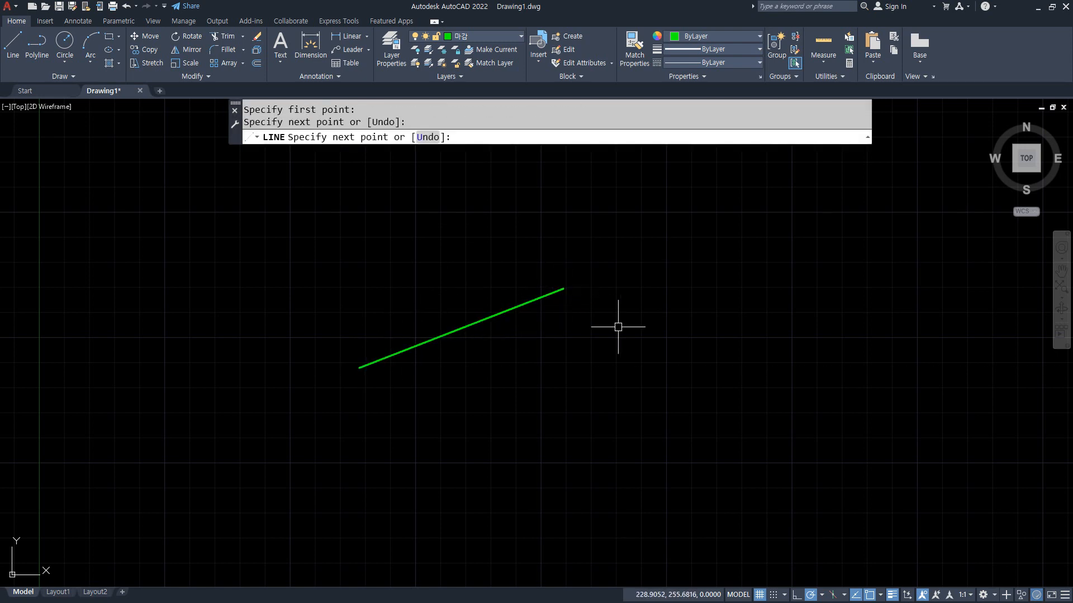
{"action": "key", "text": "Return"}
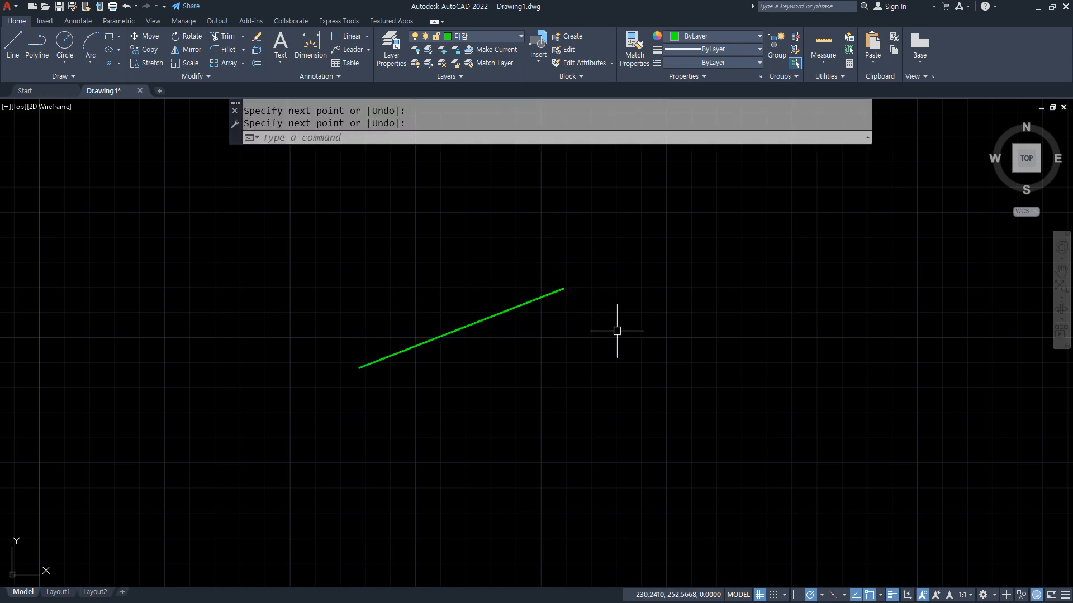
Draw a horizontal line to the right from the lower endpoint of the slanted line.
{"action": "type", "text": "l"}
{"action": "key", "text": "Return"}
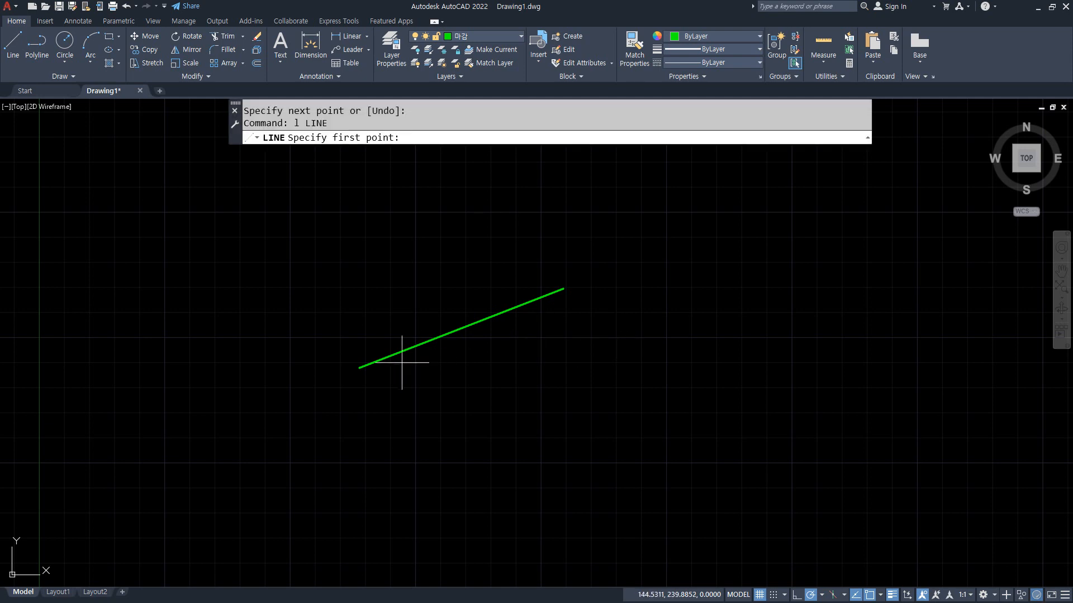
{"action": "left_click", "coordinate": [360, 367]}
{"action": "left_click", "coordinate": [584, 367]}
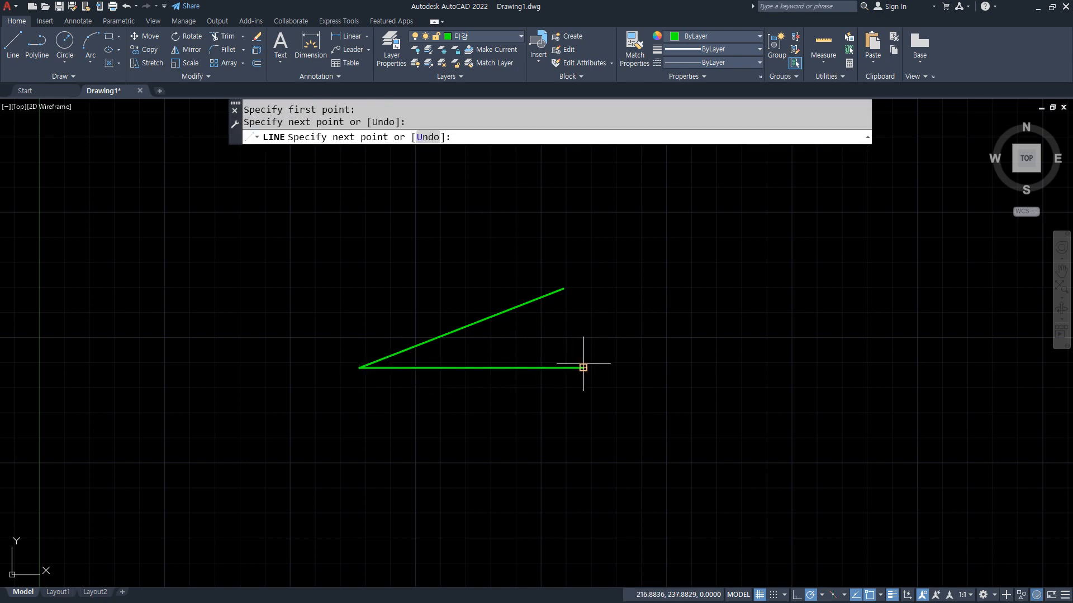
{"action": "key", "text": "Return"}
Add an angular dimension between the horizontal and slanted lines, accepting the 1:1 annotation scale.
{"action": "left_click", "coordinate": [367, 37]}
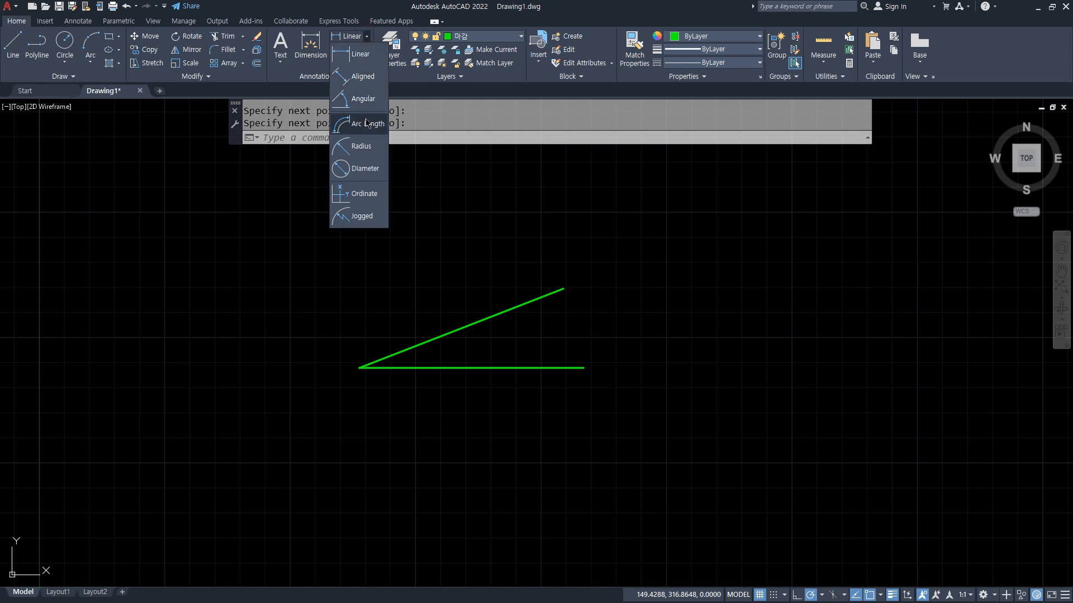
{"action": "left_click", "coordinate": [363, 98]}
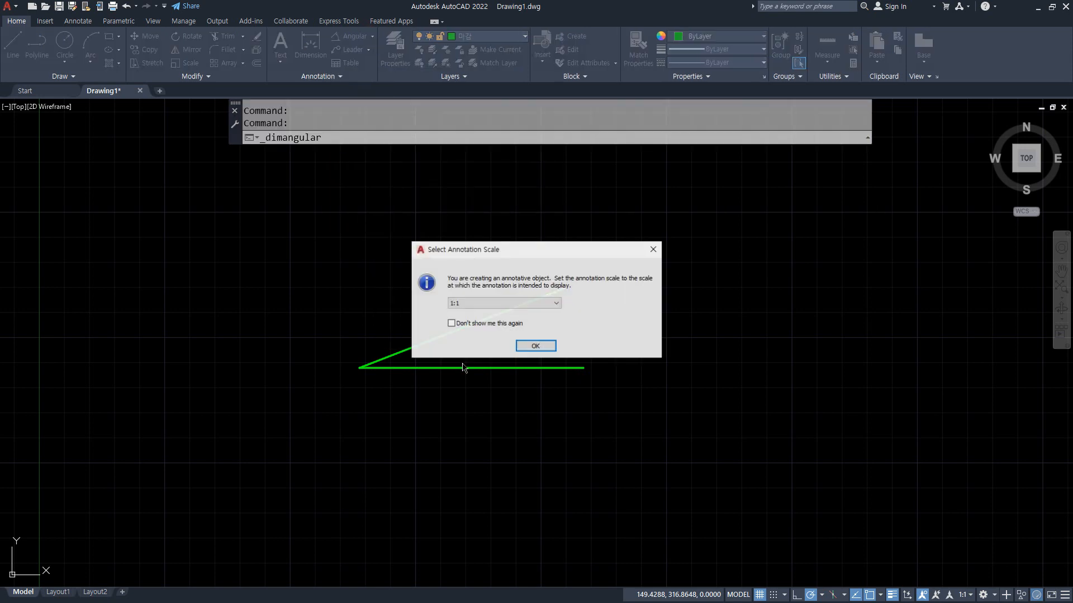
{"action": "left_click", "coordinate": [525, 349]}
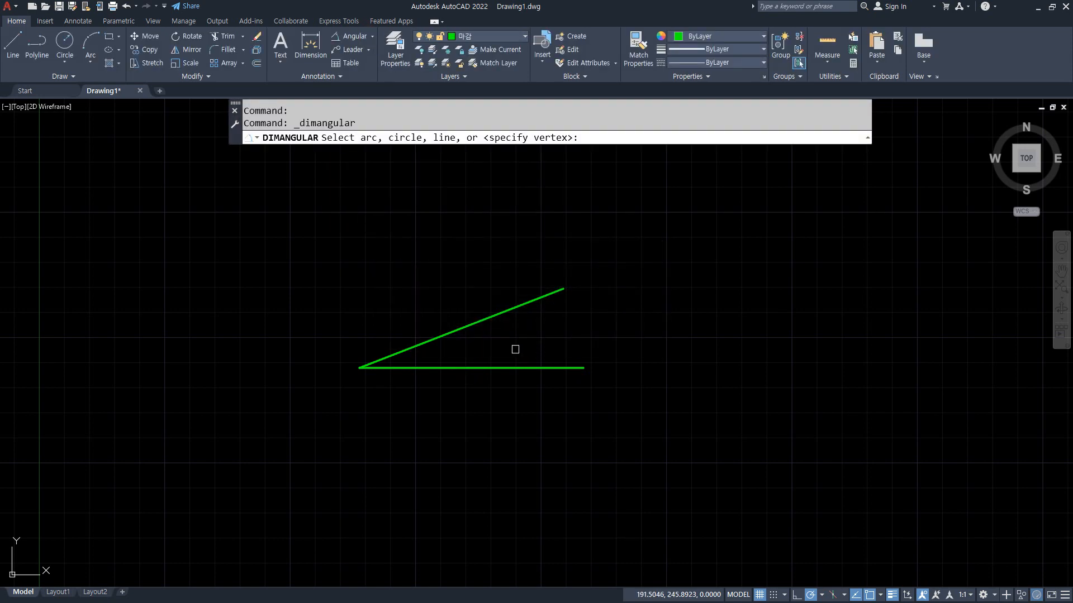
{"action": "left_click", "coordinate": [478, 367]}
{"action": "left_click", "coordinate": [472, 328]}
{"action": "left_click", "coordinate": [491, 340]}
{"action": "scroll", "coordinate": [472, 347], "scroll_direction": "up", "scroll_amount": 4}
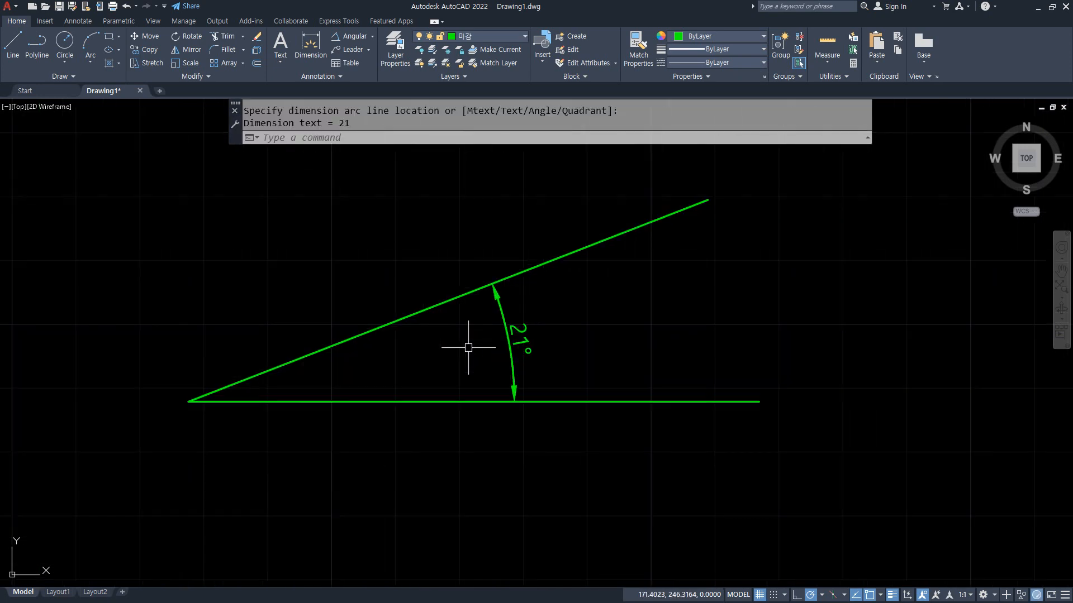
{"action": "middle_click_drag", "start_coordinate": [491, 359], "coordinate": [527, 393]}
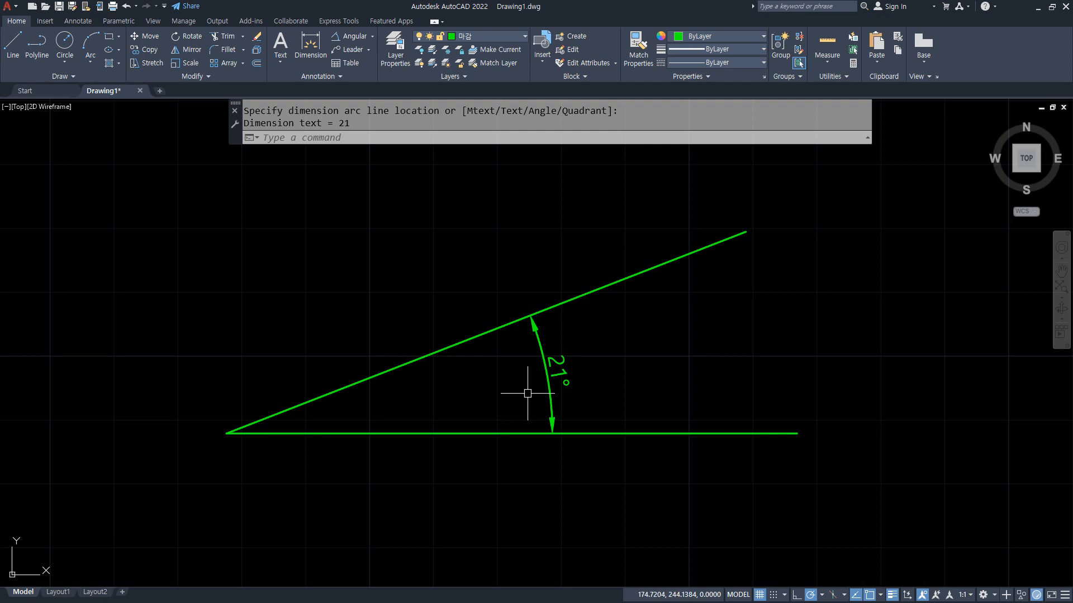
Set polar tracking to 30-degree increments and draw a line at 30 degrees to the right of the dimensioned angle.
{"action": "middle_click_drag", "start_coordinate": [527, 393], "coordinate": [320, 441]}
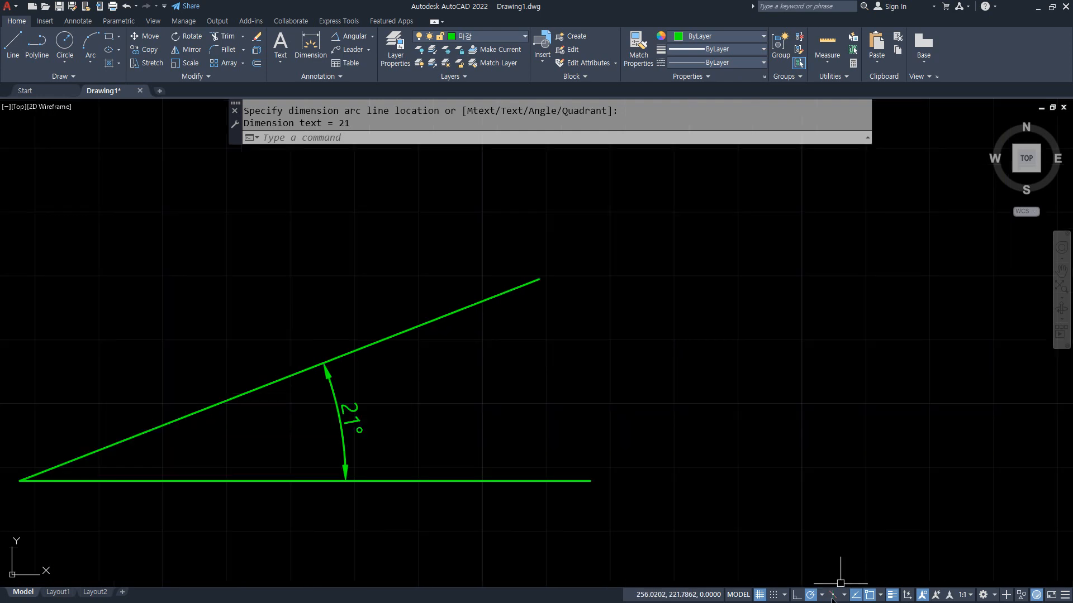
{"action": "left_click", "coordinate": [823, 597]}
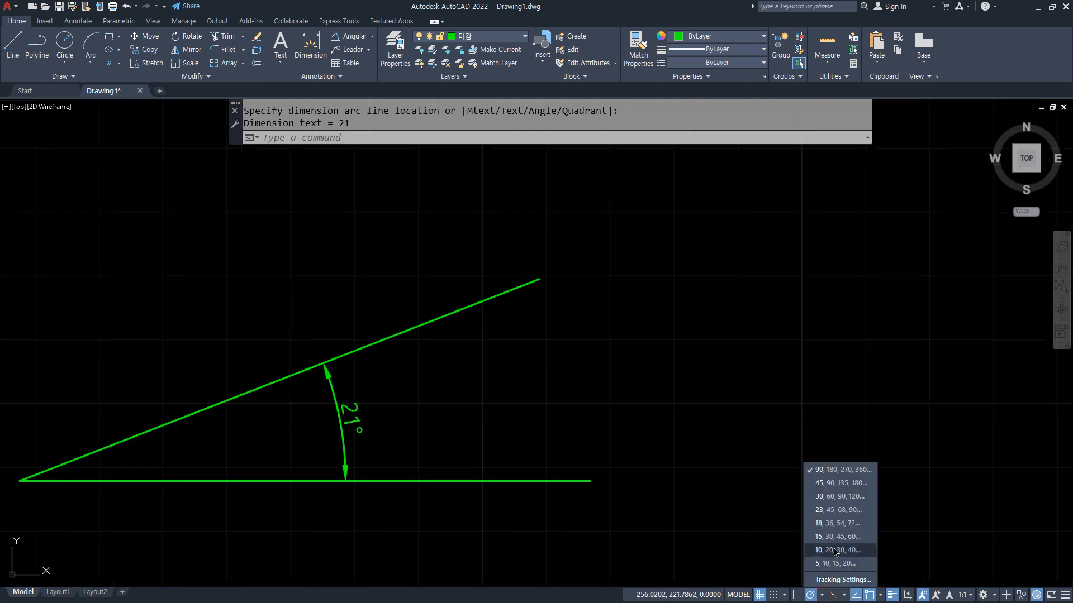
{"action": "left_click", "coordinate": [833, 500]}
{"action": "scroll", "coordinate": [737, 475], "scroll_direction": "down", "scroll_amount": 4}
{"action": "middle_click_drag", "start_coordinate": [749, 467], "coordinate": [562, 451]}
{"action": "type", "text": "l"}
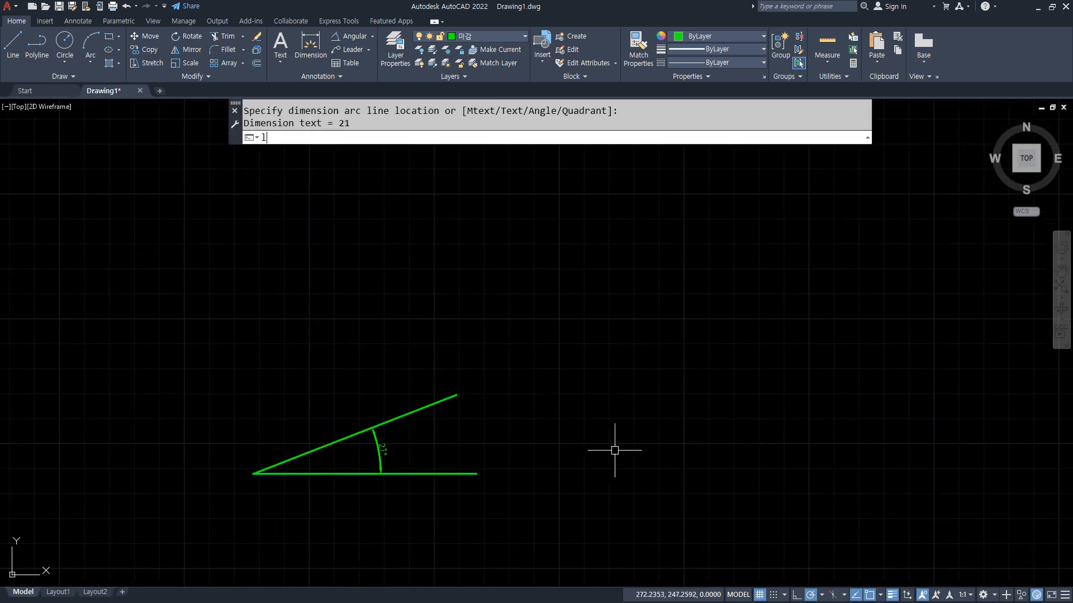
{"action": "key", "text": "Return"}
{"action": "left_click", "coordinate": [596, 474]}
{"action": "left_click", "coordinate": [680, 424]}
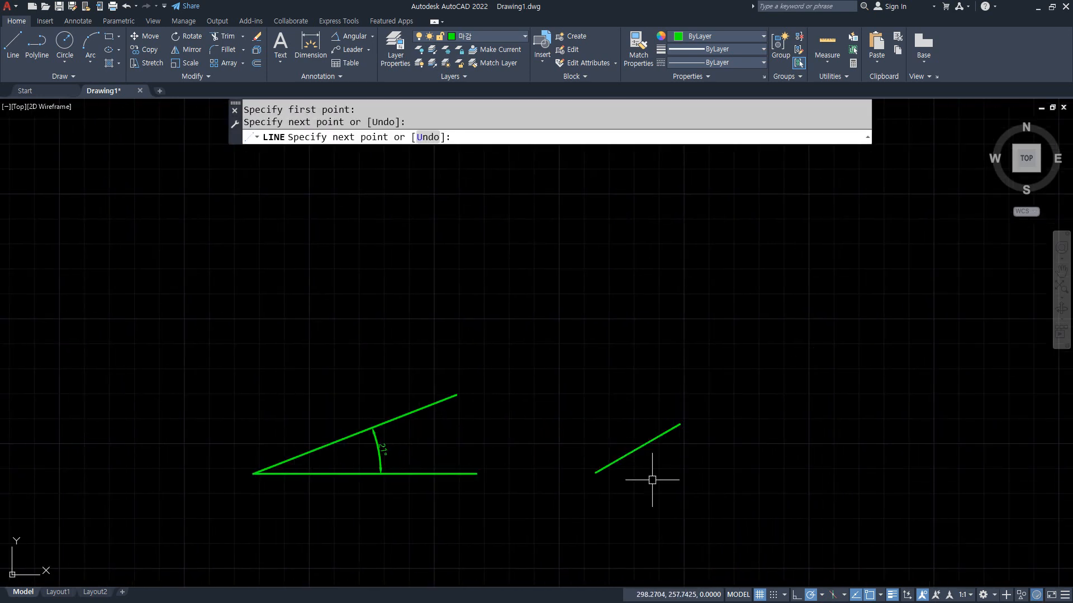
{"action": "key", "text": "Return"}
Draw a horizontal line to the right from the lower endpoint of the 30-degree line.
{"action": "scroll", "coordinate": [585, 470], "scroll_direction": "up", "scroll_amount": 4}
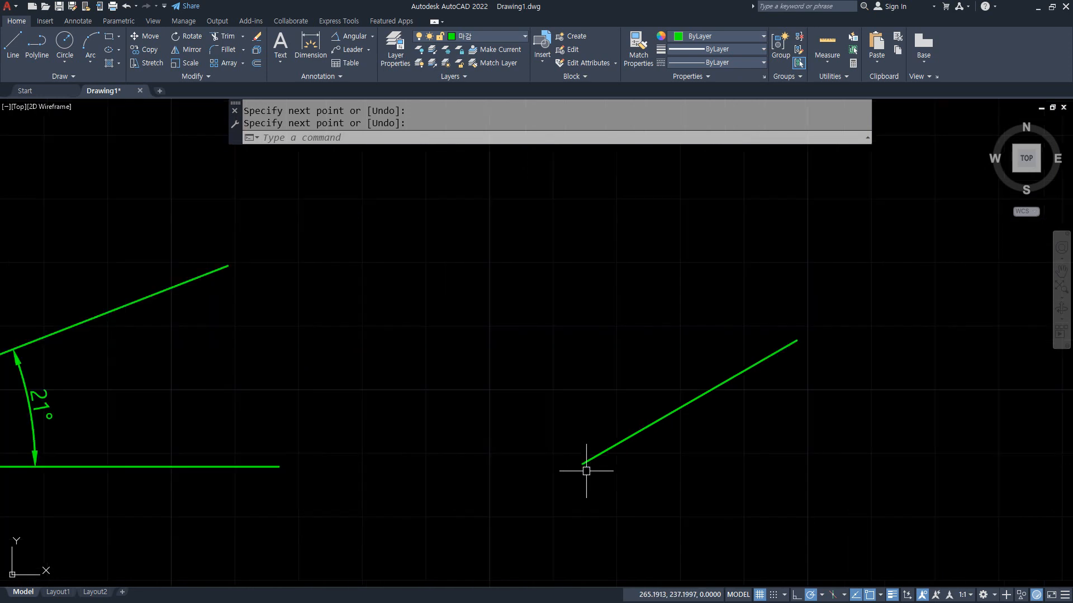
{"action": "type", "text": "l"}
{"action": "key", "text": "Return"}
{"action": "left_click", "coordinate": [583, 464]}
{"action": "left_click", "coordinate": [821, 464]}
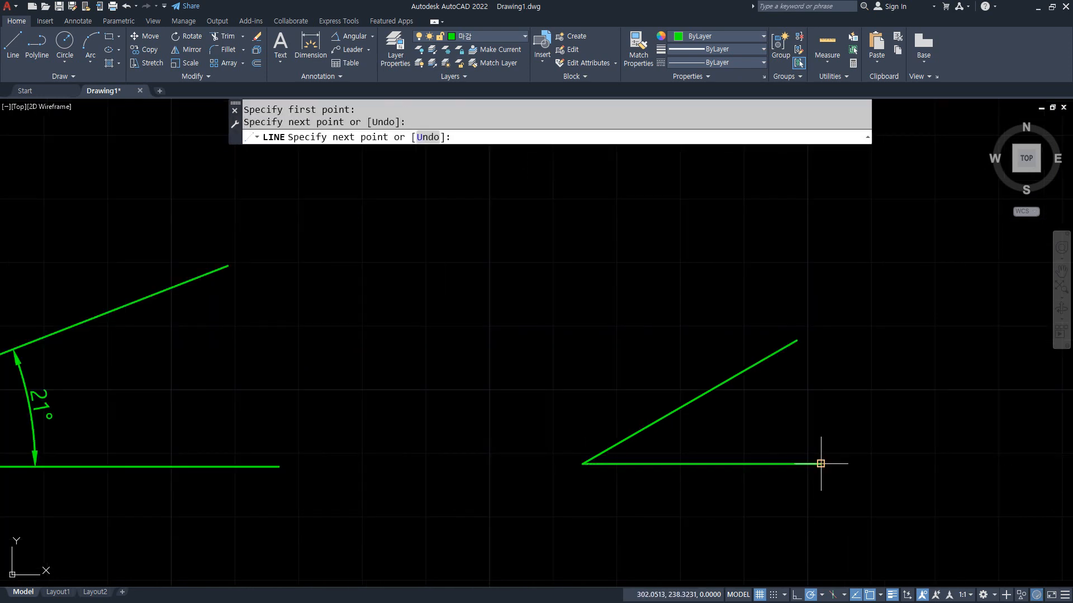
{"action": "key", "text": "Return"}
Add an angular dimension between the 30-degree line and its horizontal baseline.
{"action": "left_click", "coordinate": [343, 35]}
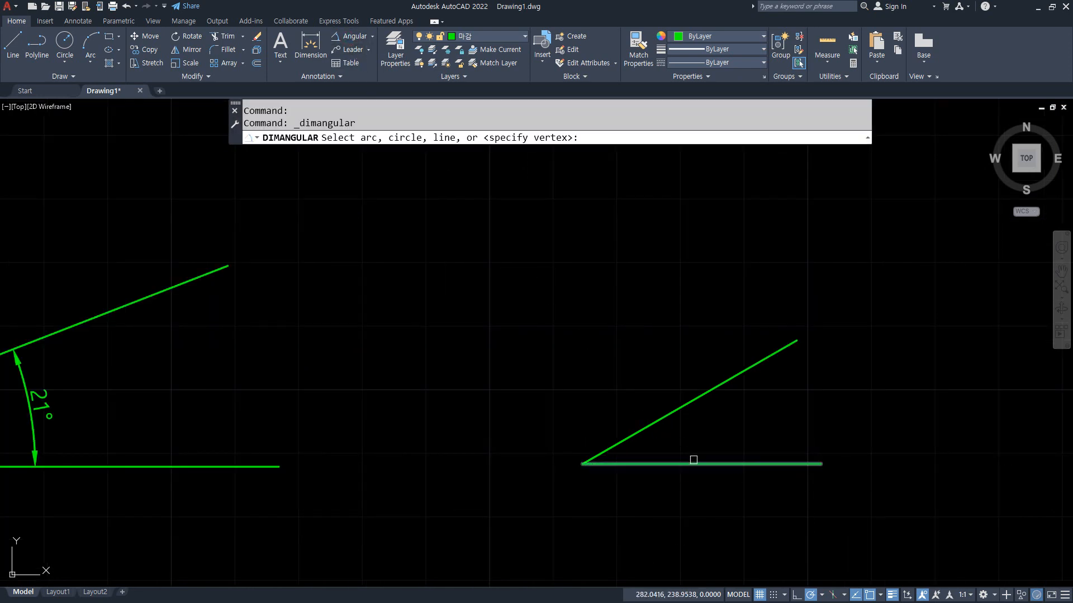
{"action": "left_click", "coordinate": [677, 409]}
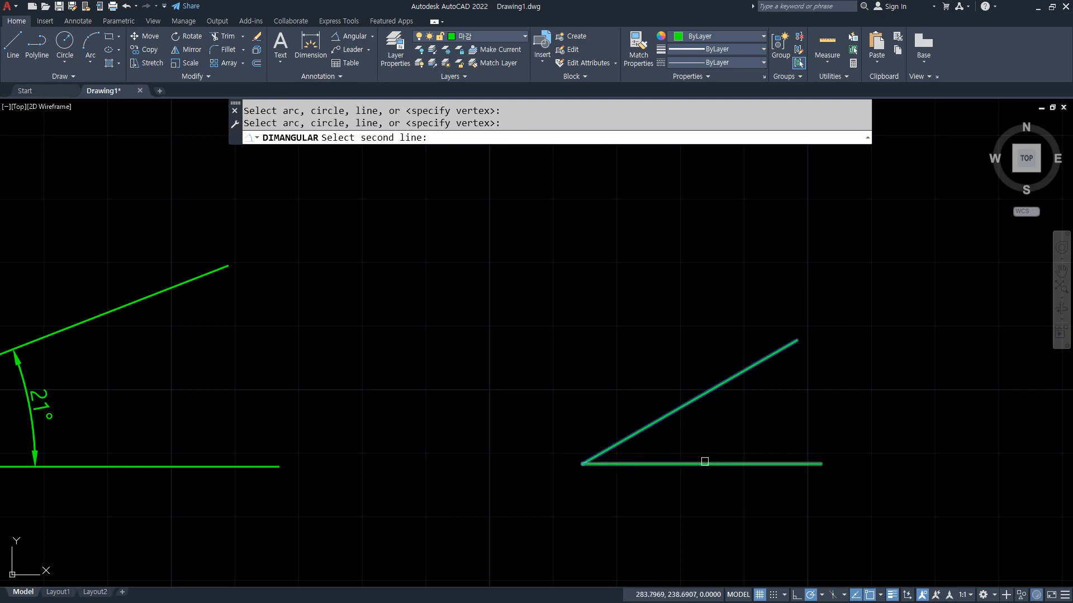
{"action": "left_click", "coordinate": [702, 463]}
{"action": "left_click", "coordinate": [726, 428]}
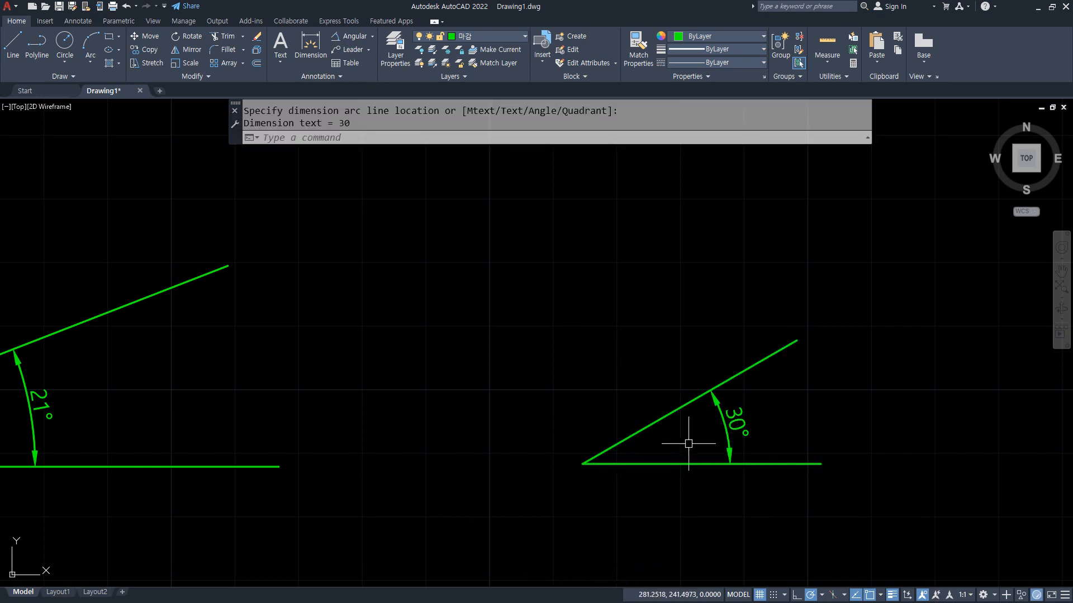
{"action": "key", "text": "Escape"}
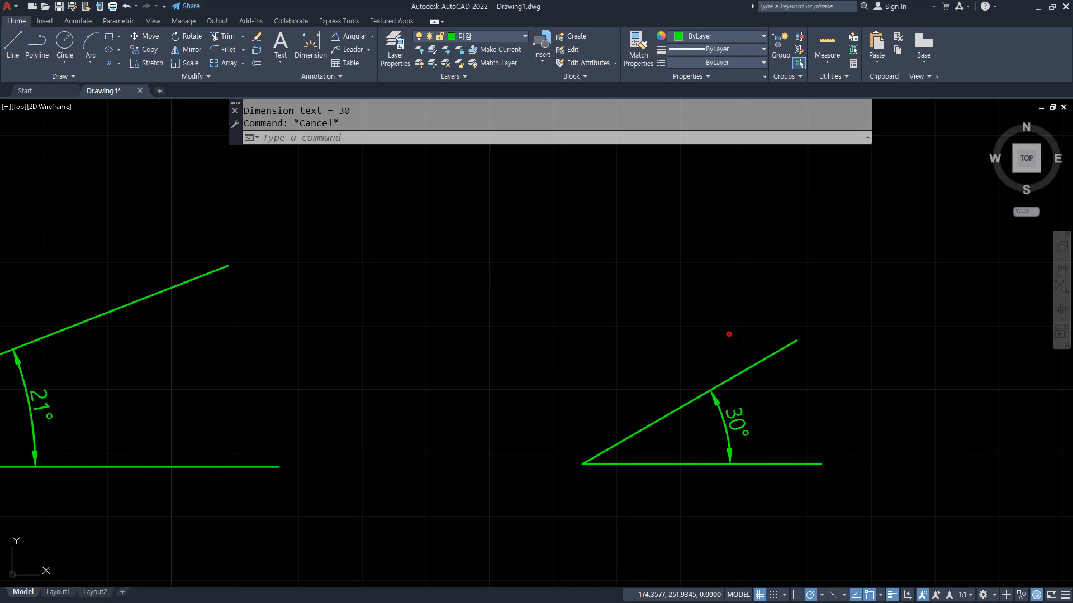
{"action": "mouse_move", "coordinate": [769, 367]}
{"action": "left_mouse_down"}
{"action": "mouse_move", "coordinate": [748, 364]}
{"action": "mouse_move", "coordinate": [767, 364]}
{"action": "mouse_move", "coordinate": [707, 324]}
{"action": "left_mouse_up"}
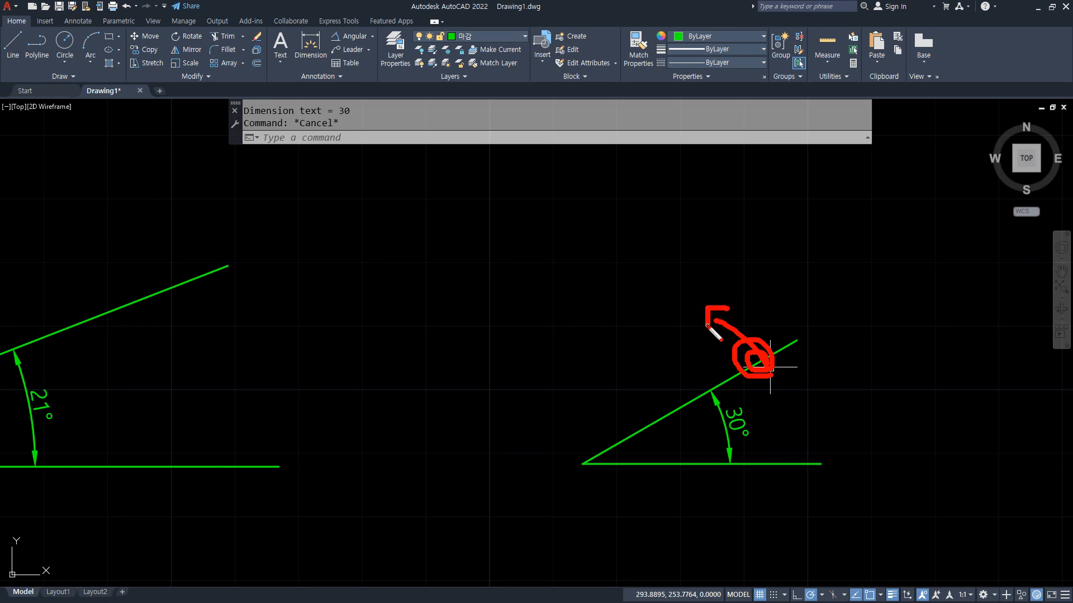
{"action": "key", "text": "Escape"}
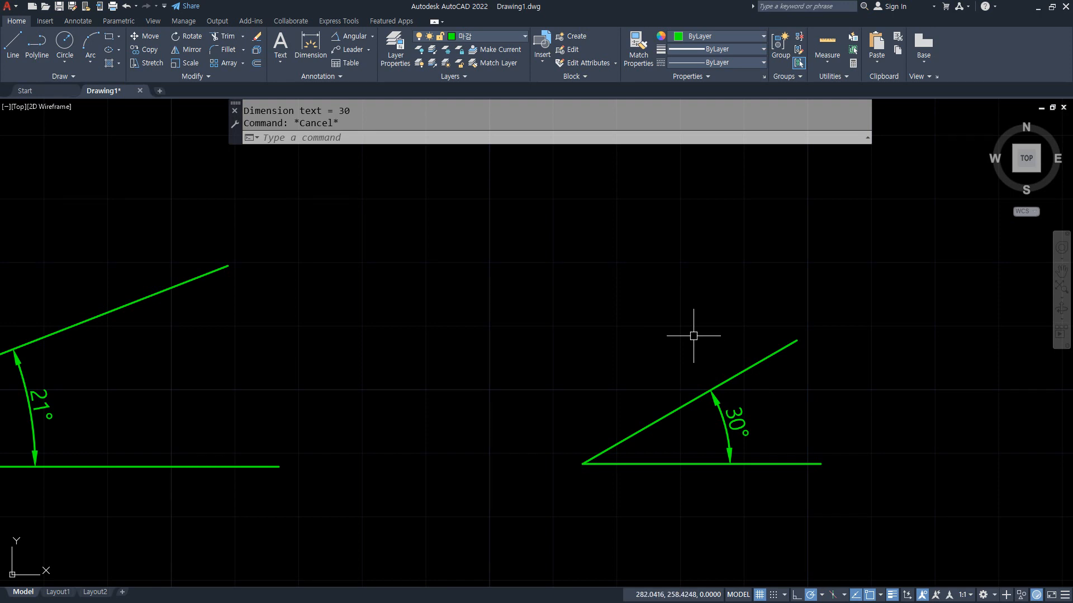
Rotate the 30-degree line about its lower endpoint using Reference, with reference angle 30 and new angle 45.
{"action": "type", "text": "ro"}
{"action": "key", "text": "Return"}
{"action": "left_click", "coordinate": [687, 403]}
{"action": "key", "text": "Return"}
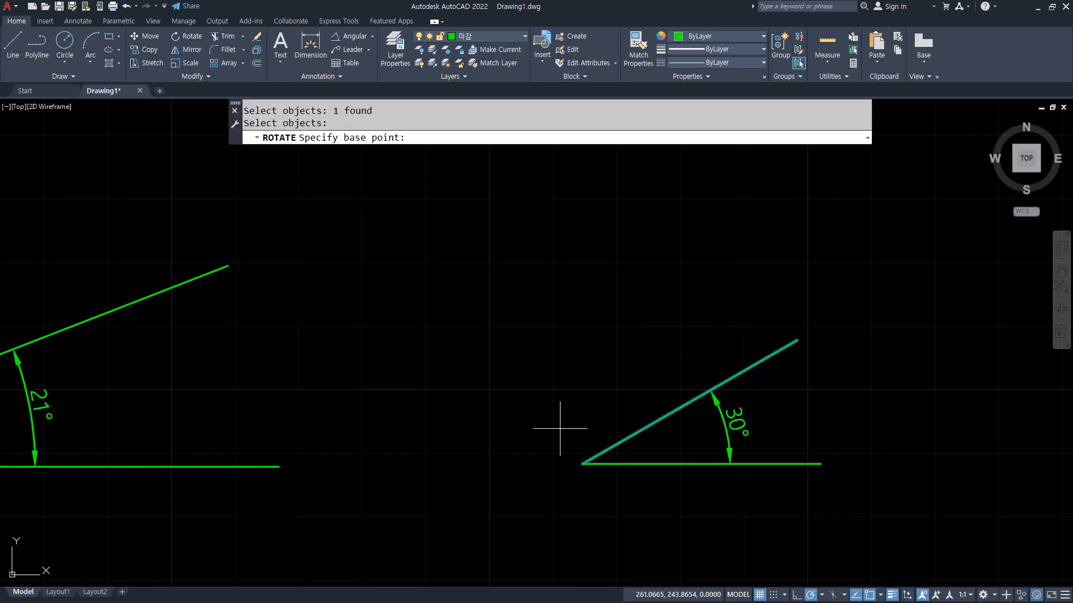
{"action": "left_click", "coordinate": [582, 464]}
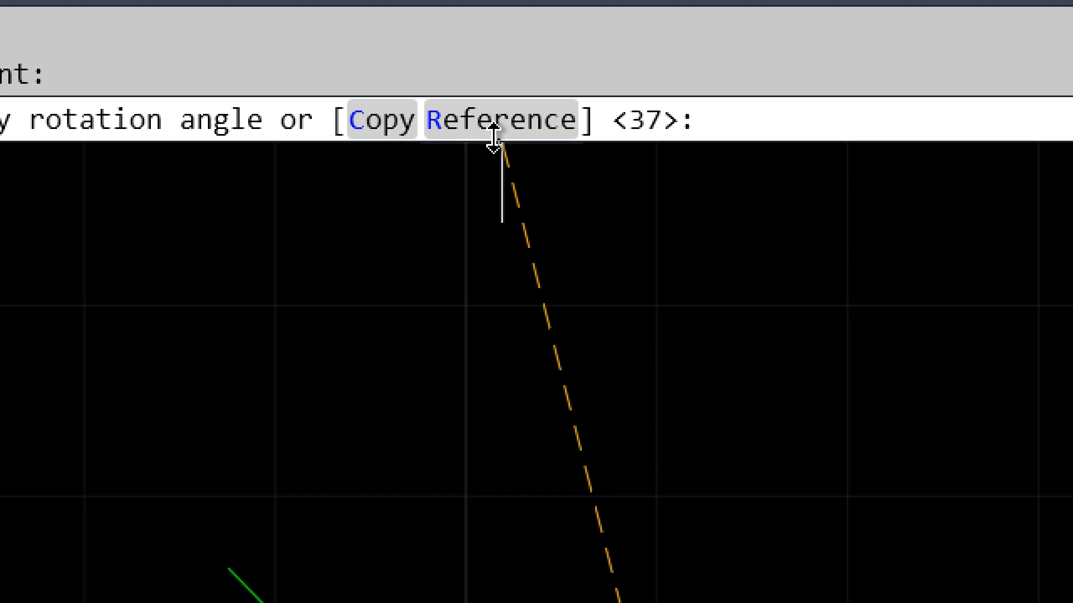
{"action": "left_click", "coordinate": [504, 126]}
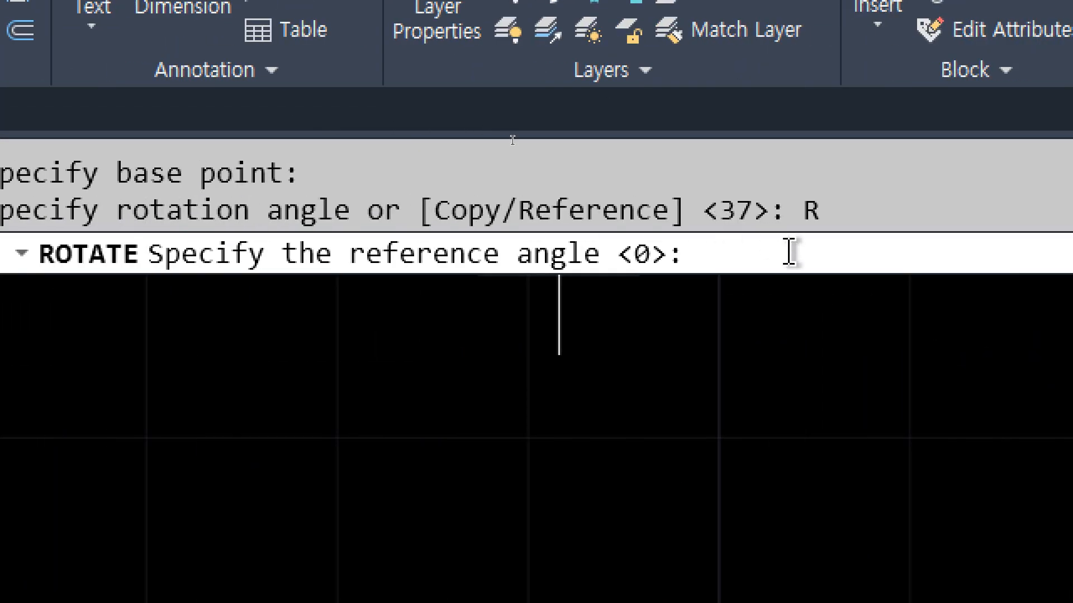
{"action": "type", "text": "30"}
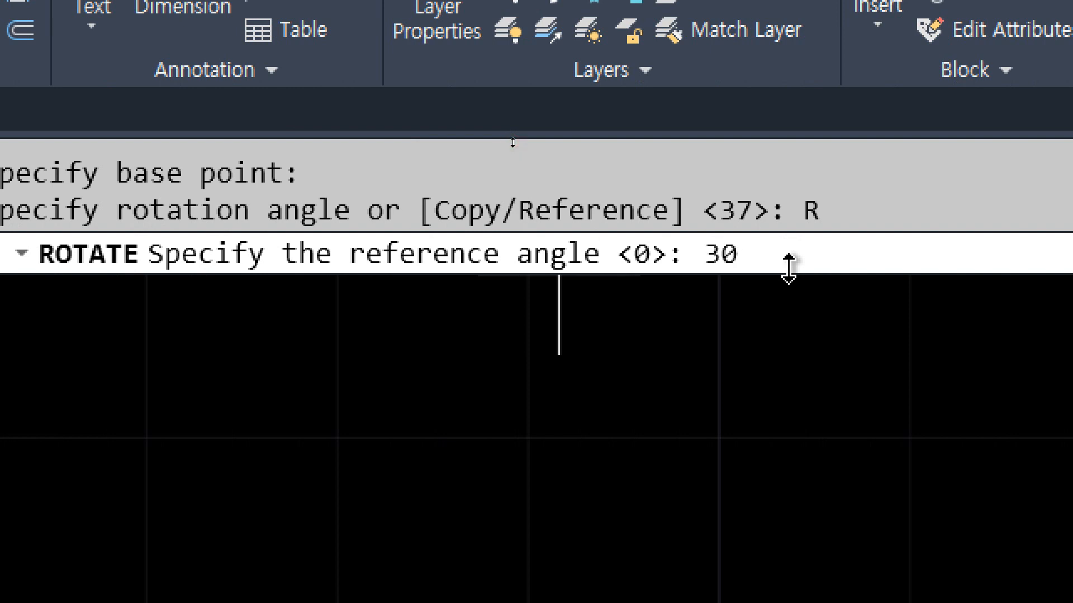
{"action": "key", "text": "Return"}
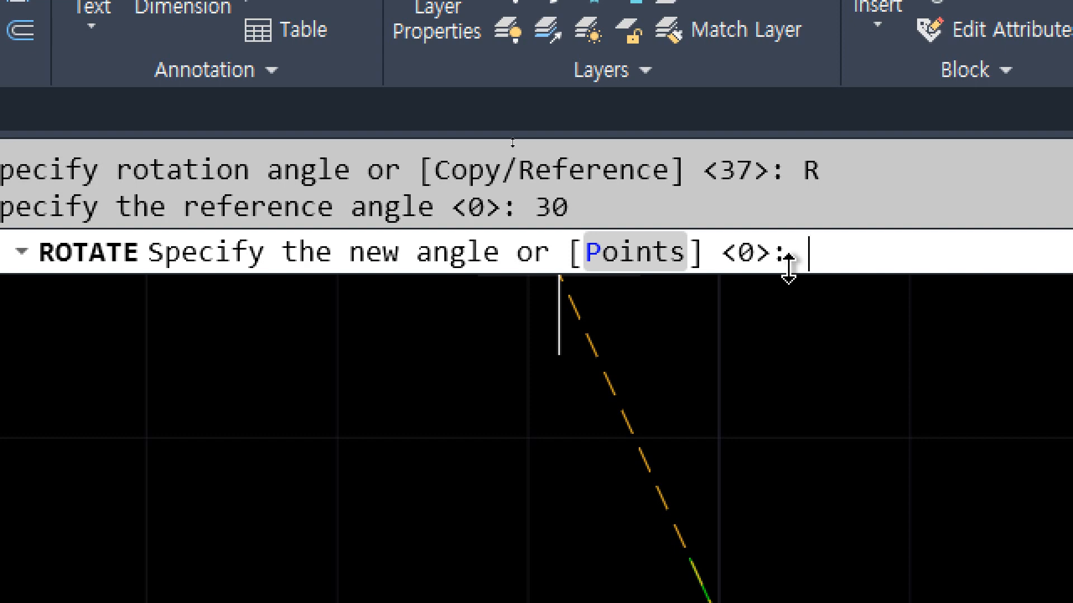
{"action": "type", "text": "45"}
{"action": "key", "text": "Return"}
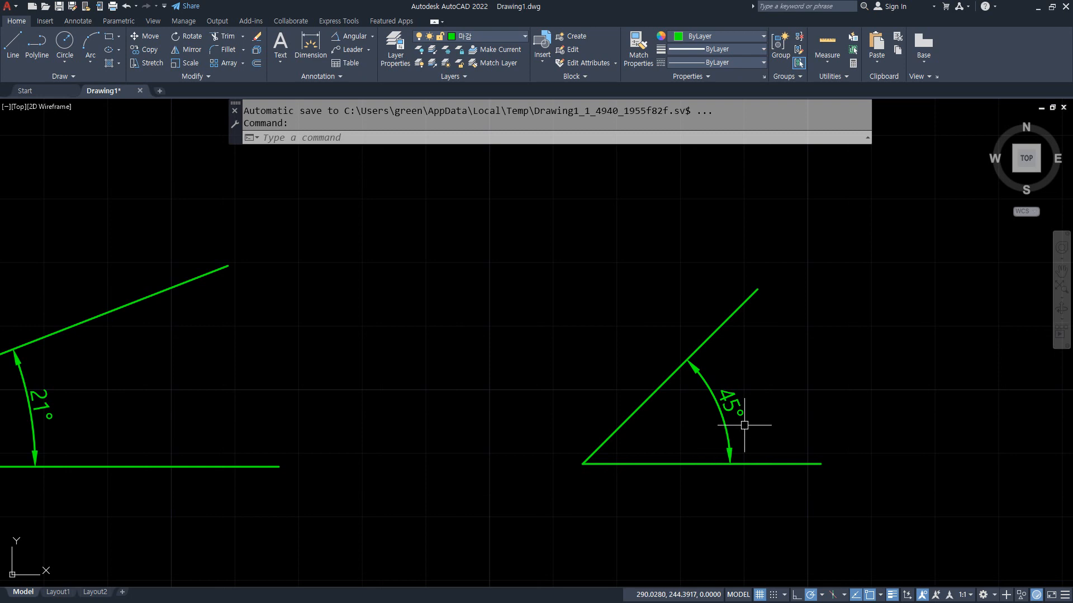
{"action": "scroll", "coordinate": [754, 447], "scroll_direction": "up", "scroll_amount": 2}
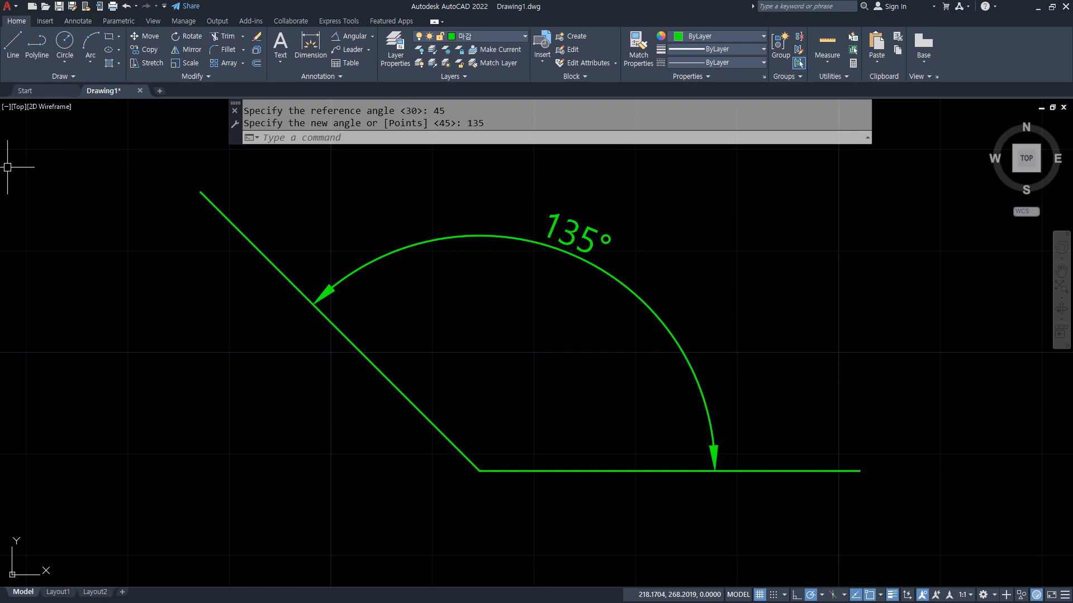
{"action": "left_click", "coordinate": [372, 36]}
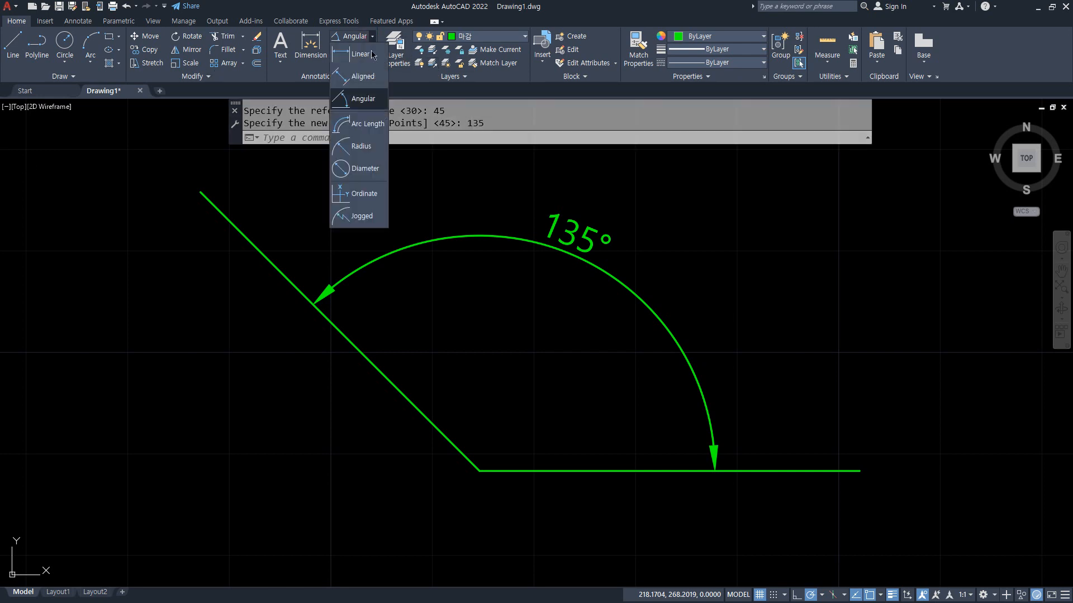
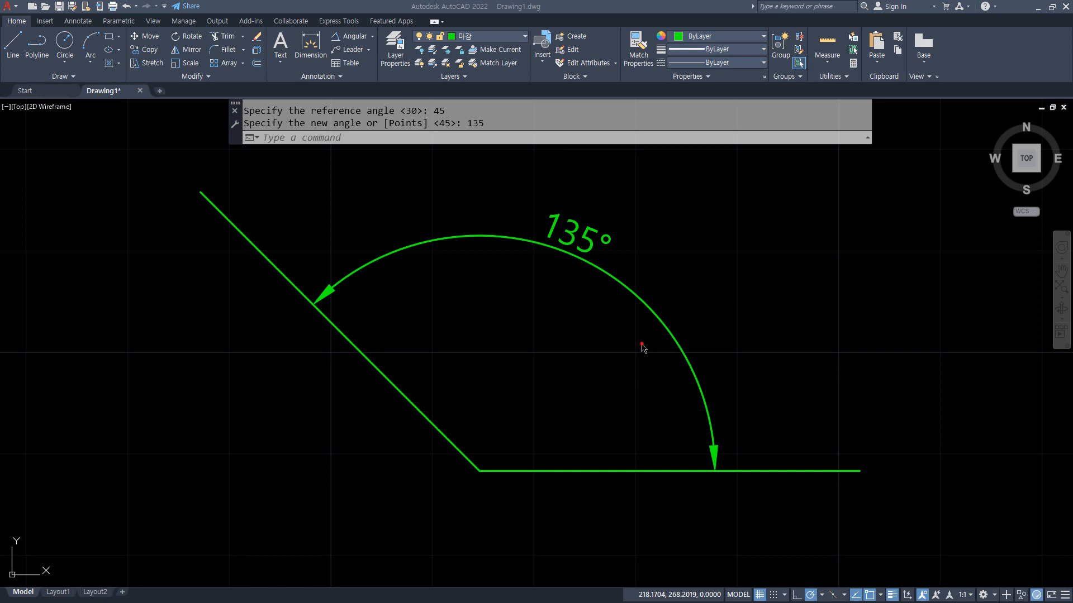
{"action": "left_click", "coordinate": [746, 237]}
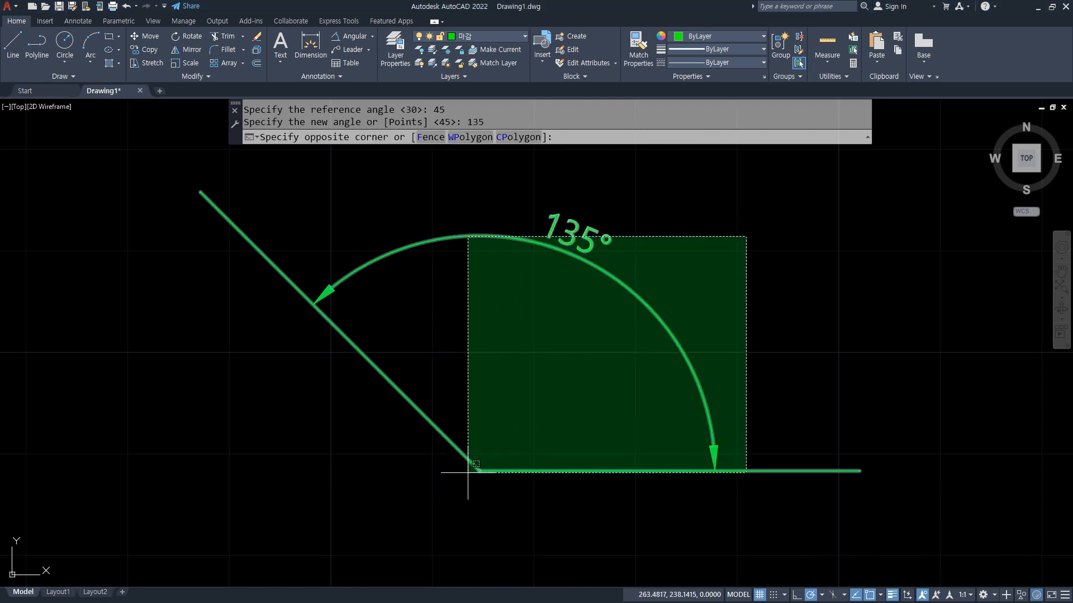
{"action": "key", "text": "Escape"}
{"action": "key", "text": "Escape"}
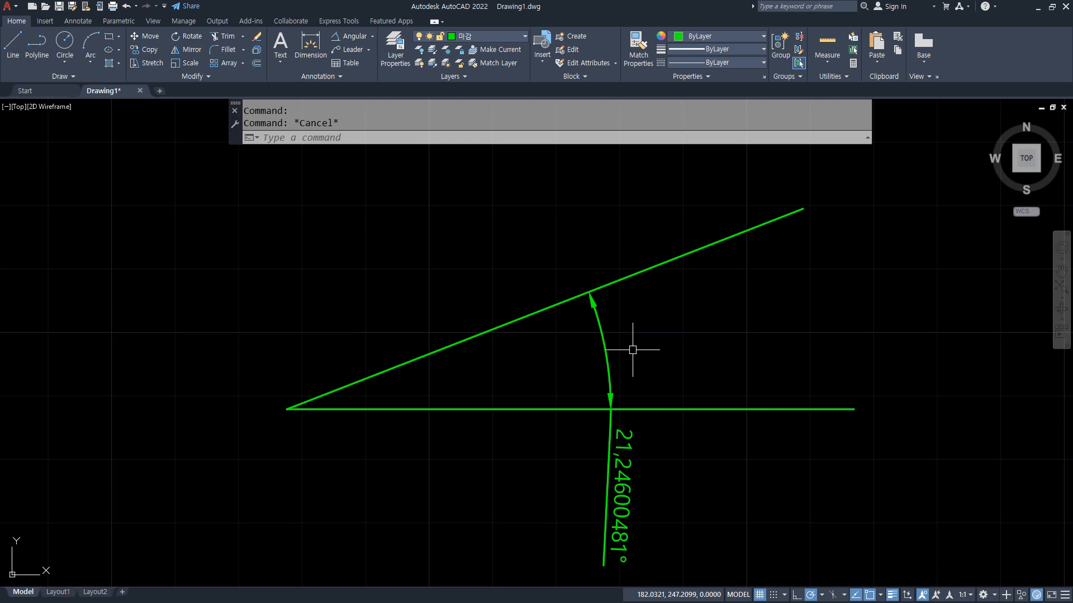
Start rotating the sloping line of the 21.246-degree angle about the shared vertex, using Reference with the line's two endpoints as reference angle.
{"action": "type", "text": "ro"}
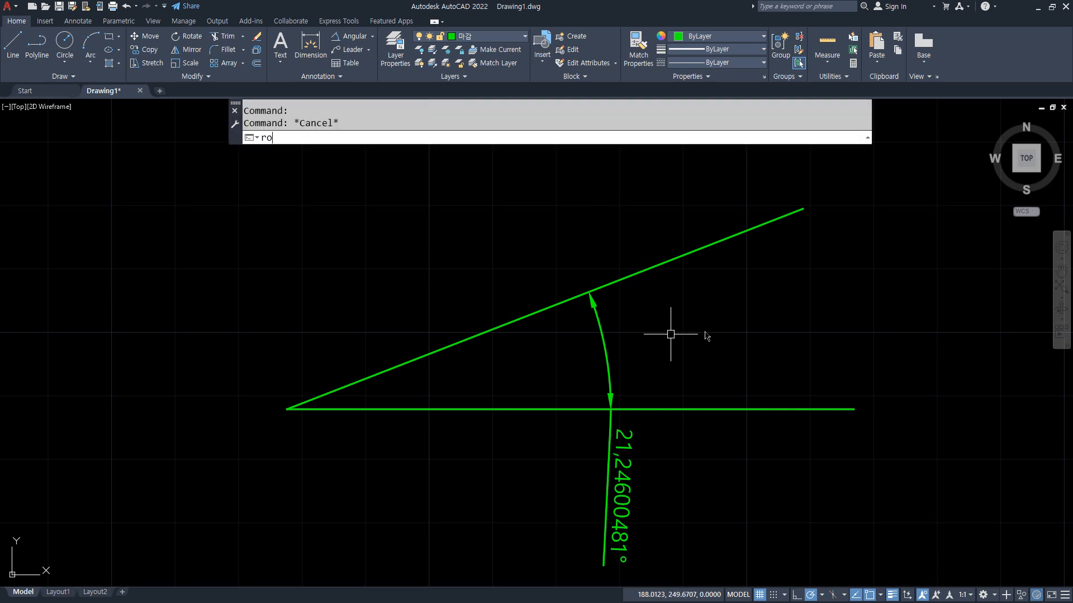
{"action": "key", "text": "Return"}
{"action": "left_click", "coordinate": [534, 309]}
{"action": "key", "text": "Return"}
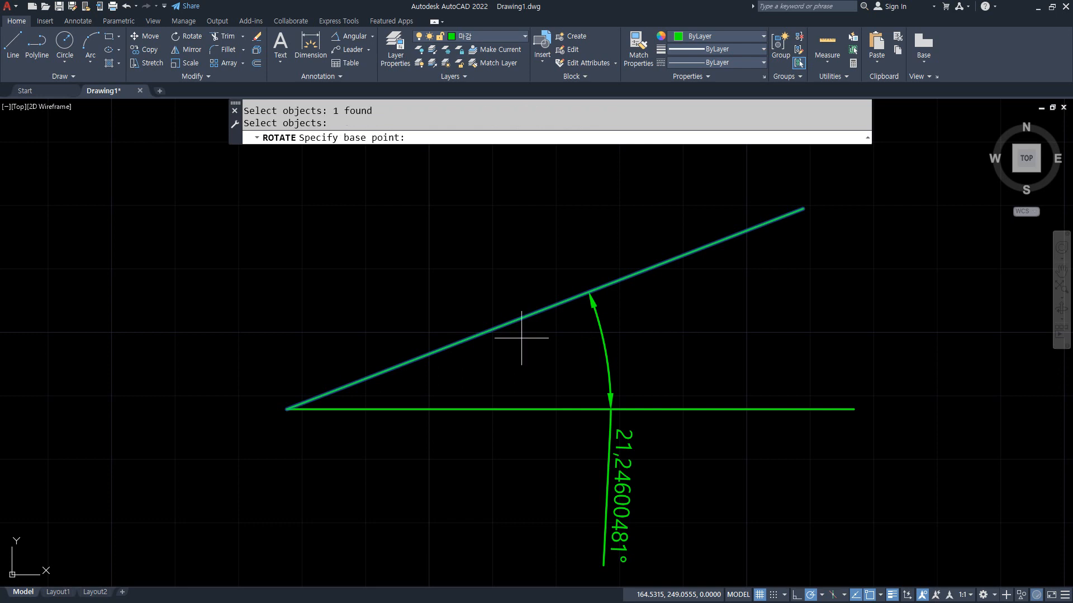
{"action": "left_click", "coordinate": [287, 408]}
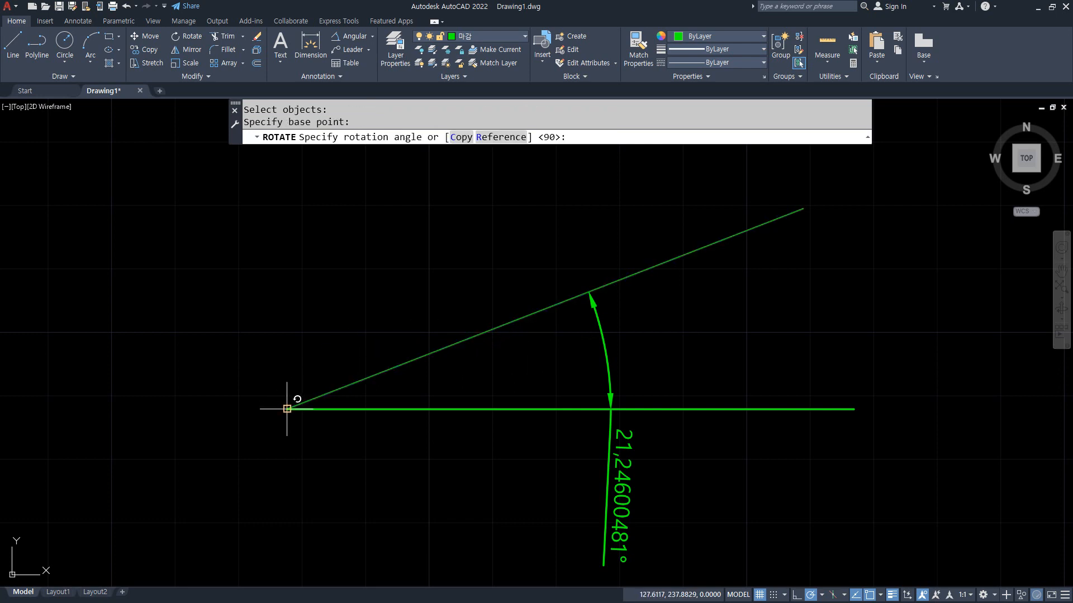
{"action": "left_click", "coordinate": [490, 138]}
{"action": "middle_click_drag", "start_coordinate": [486, 233], "coordinate": [450, 272]}
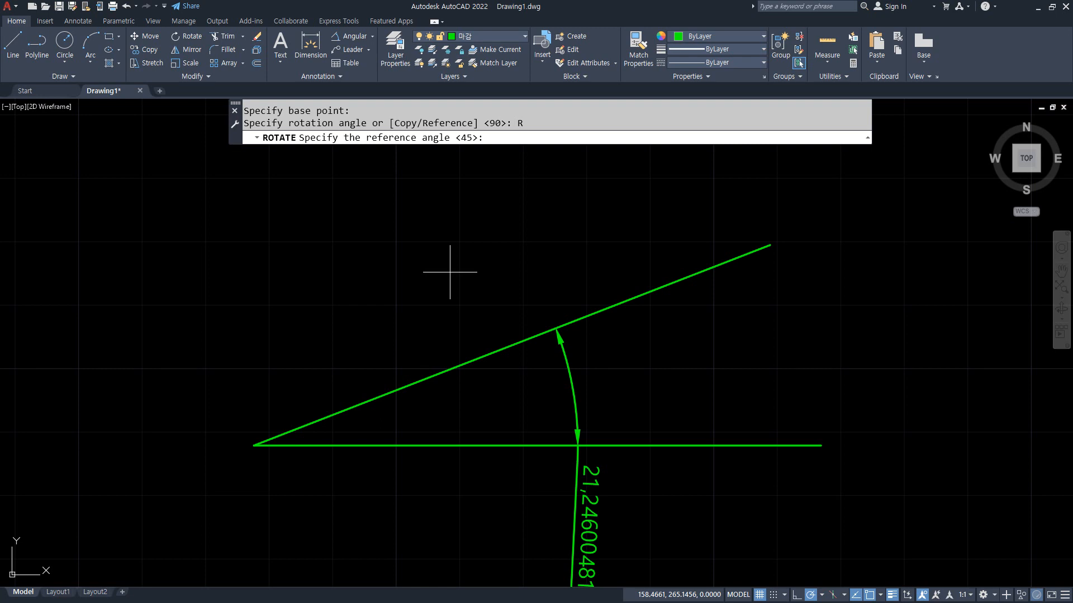
{"action": "left_click", "coordinate": [255, 445]}
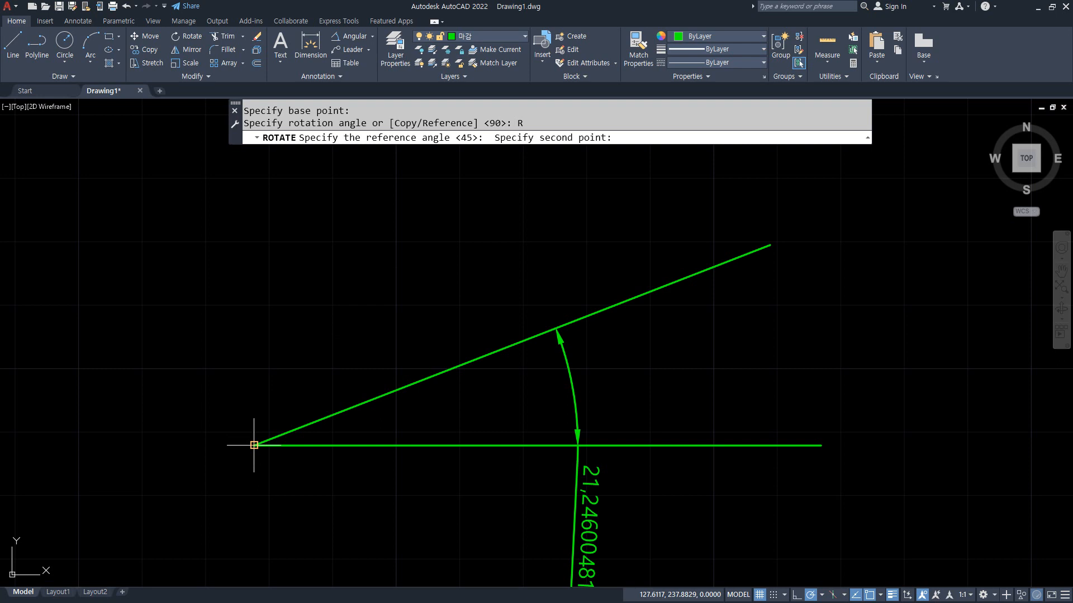
{"action": "left_click", "coordinate": [770, 245]}
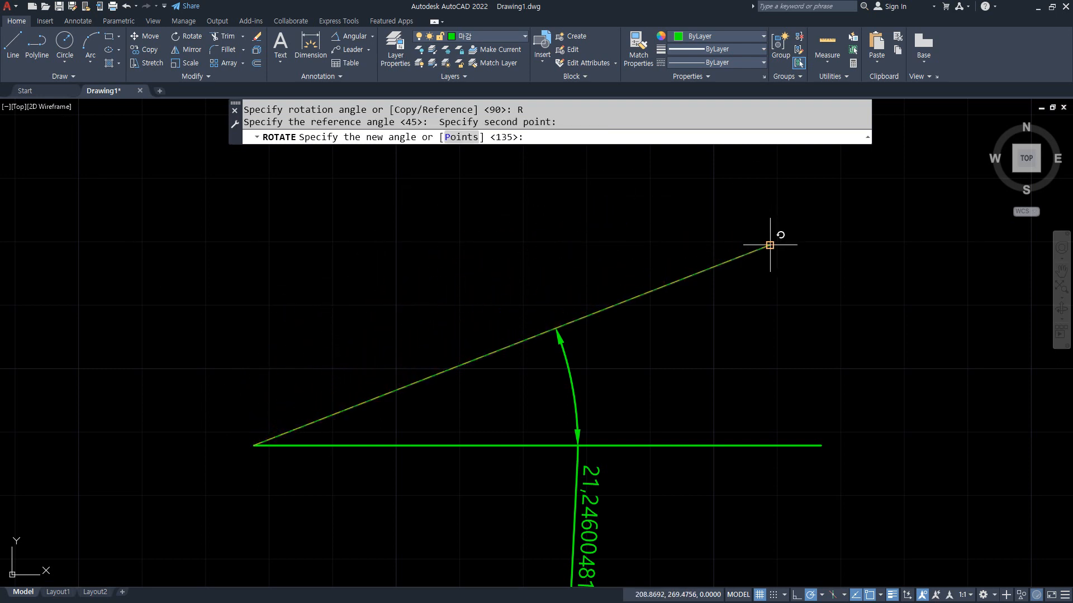
{"action": "key", "text": "ctrl+2"}
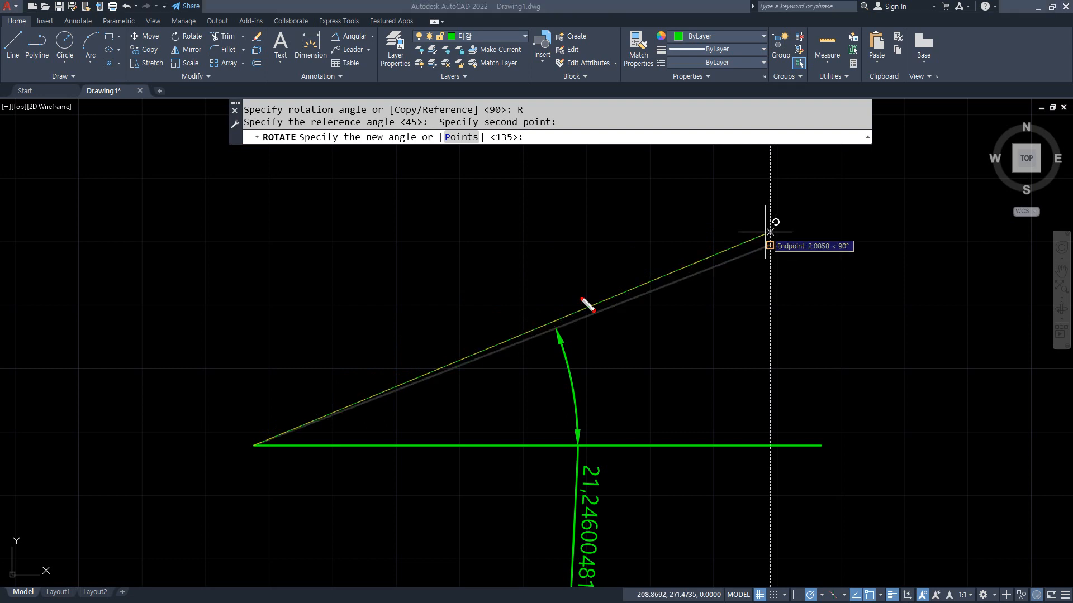
{"action": "mouse_move", "coordinate": [269, 459]}
{"action": "left_mouse_down"}
{"action": "mouse_move", "coordinate": [261, 440]}
{"action": "mouse_move", "coordinate": [261, 455]}
{"action": "left_mouse_up"}
{"action": "mouse_move", "coordinate": [765, 261]}
{"action": "left_mouse_down"}
{"action": "mouse_move", "coordinate": [766, 221]}
{"action": "mouse_move", "coordinate": [771, 253]}
{"action": "left_mouse_up"}
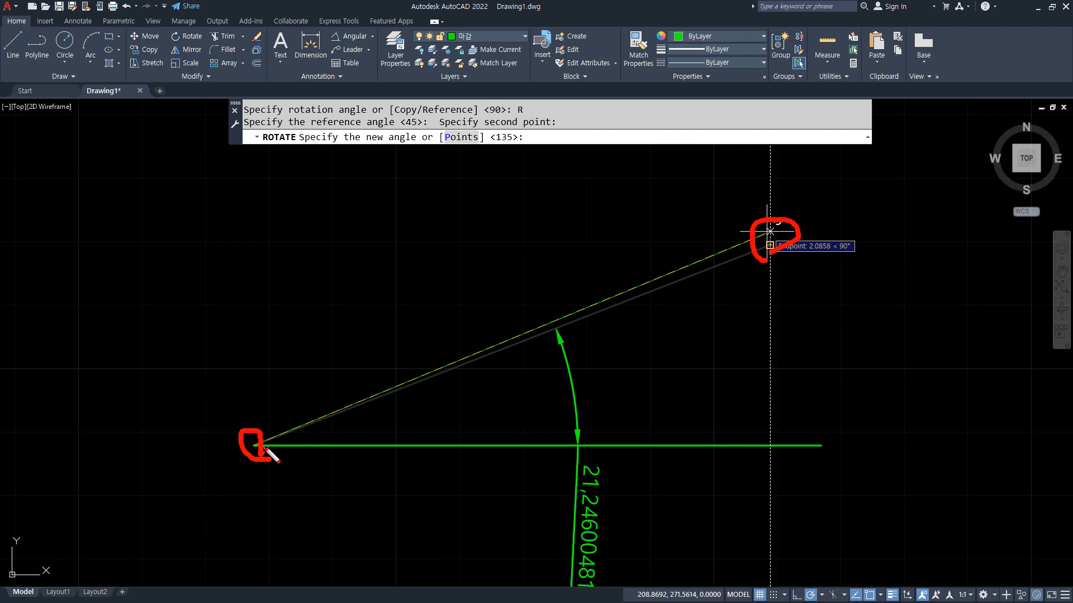
{"action": "left_click_drag", "start_coordinate": [258, 447], "coordinate": [947, 448]}
{"action": "mouse_move", "coordinate": [676, 287]}
{"action": "left_mouse_down"}
{"action": "mouse_move", "coordinate": [732, 424]}
{"action": "mouse_move", "coordinate": [745, 417]}
{"action": "left_mouse_up"}
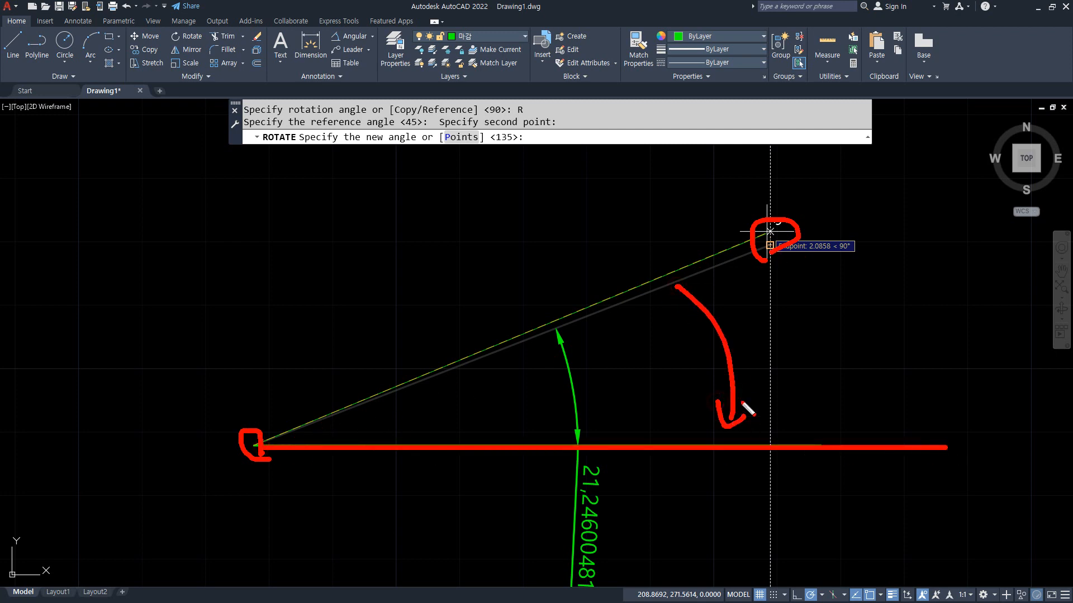
{"action": "mouse_move", "coordinate": [684, 338]}
{"action": "left_mouse_down"}
{"action": "mouse_move", "coordinate": [687, 318]}
{"action": "mouse_move", "coordinate": [718, 308]}
{"action": "left_mouse_up"}
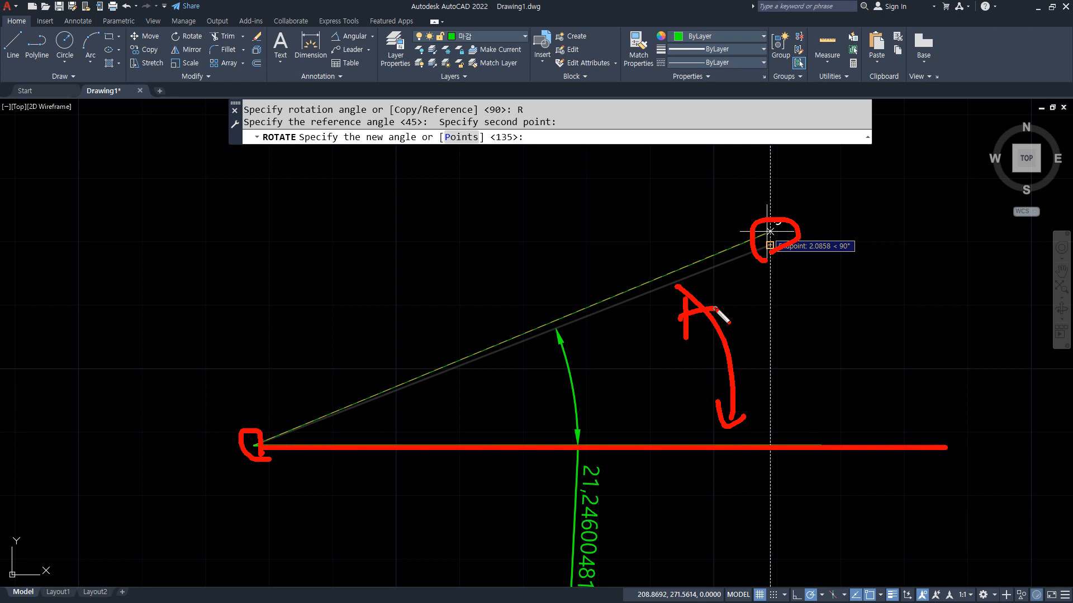
{"action": "key", "text": "e"}
{"action": "mouse_move", "coordinate": [272, 455]}
{"action": "left_mouse_down"}
{"action": "mouse_move", "coordinate": [227, 447]}
{"action": "mouse_move", "coordinate": [254, 452]}
{"action": "left_mouse_up"}
{"action": "left_click_drag", "start_coordinate": [225, 313], "coordinate": [242, 399]}
{"action": "left_click_drag", "start_coordinate": [217, 377], "coordinate": [272, 382]}
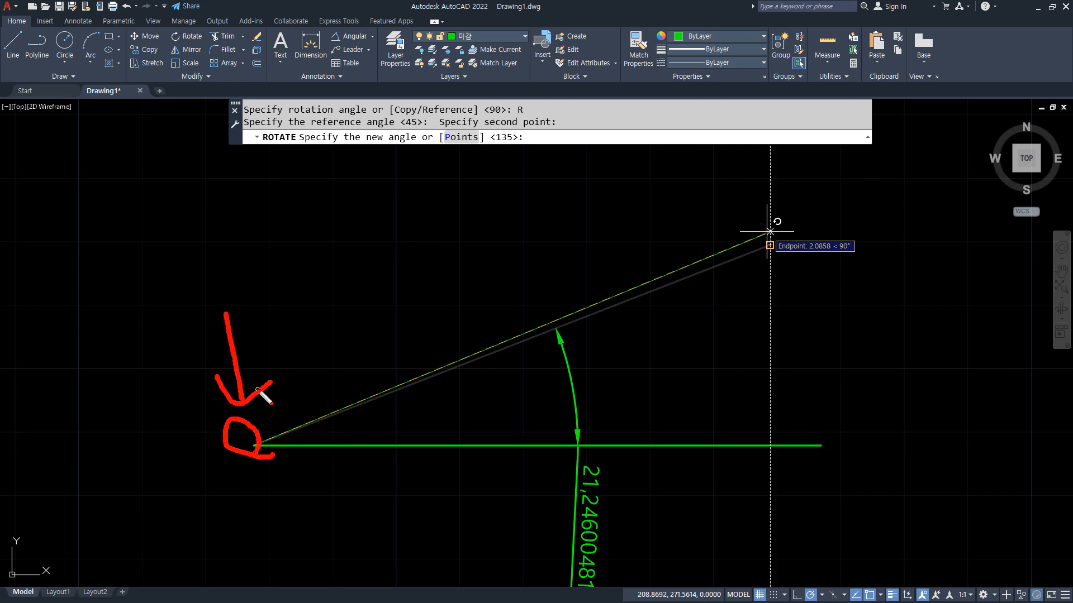
{"action": "mouse_move", "coordinate": [561, 167]}
{"action": "left_mouse_down"}
{"action": "mouse_move", "coordinate": [549, 156]}
{"action": "mouse_move", "coordinate": [562, 167]}
{"action": "left_mouse_up"}
{"action": "key", "text": "Escape"}
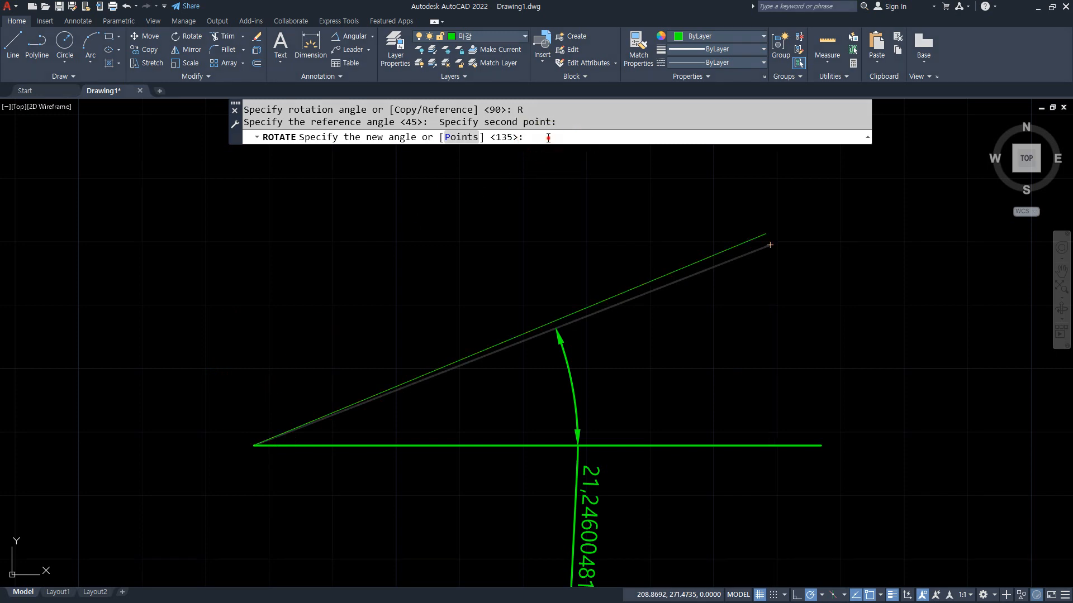
Set the new angle of the line's Reference rotation to 45 degrees.
{"action": "type", "text": "45"}
{"action": "key", "text": "Return"}
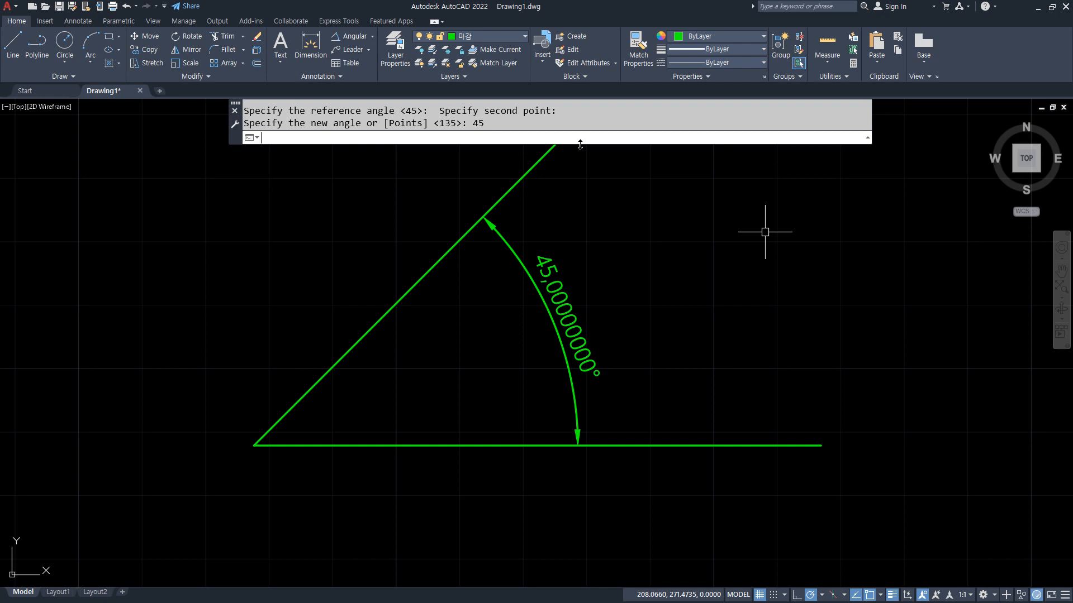
Change the polar tracking increment and draw a line sloping down to the right in the empty area beside the 45-degree angle.
{"action": "scroll", "coordinate": [721, 346], "scroll_direction": "down", "scroll_amount": 4}
{"action": "middle_click_drag", "start_coordinate": [720, 346], "coordinate": [465, 357]}
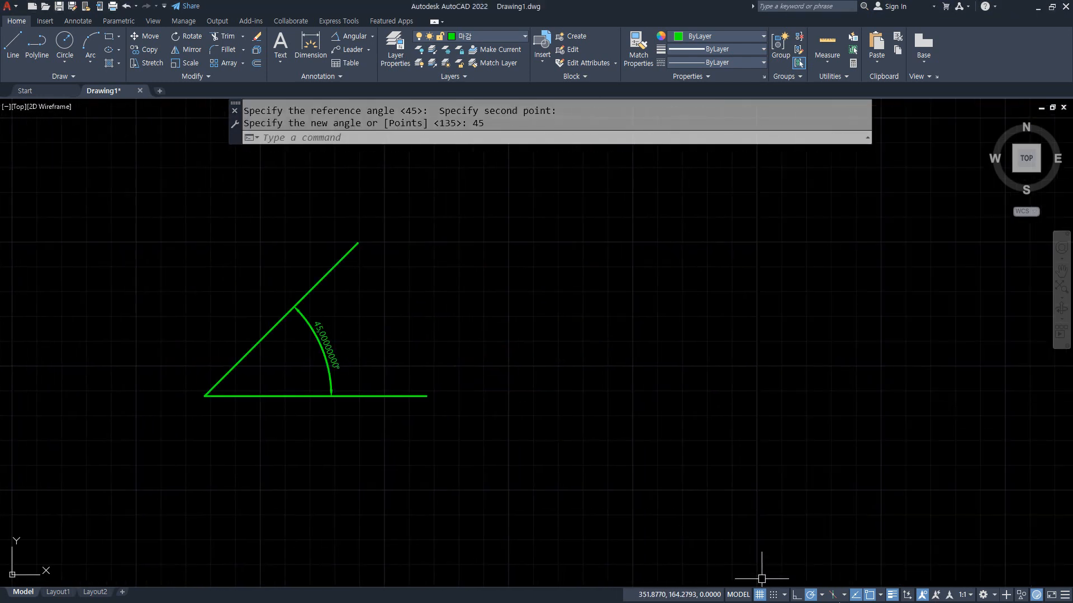
{"action": "left_click", "coordinate": [822, 595]}
{"action": "left_click", "coordinate": [834, 467]}
{"action": "scroll", "coordinate": [652, 430], "scroll_direction": "up", "scroll_amount": 3}
{"action": "type", "text": "l"}
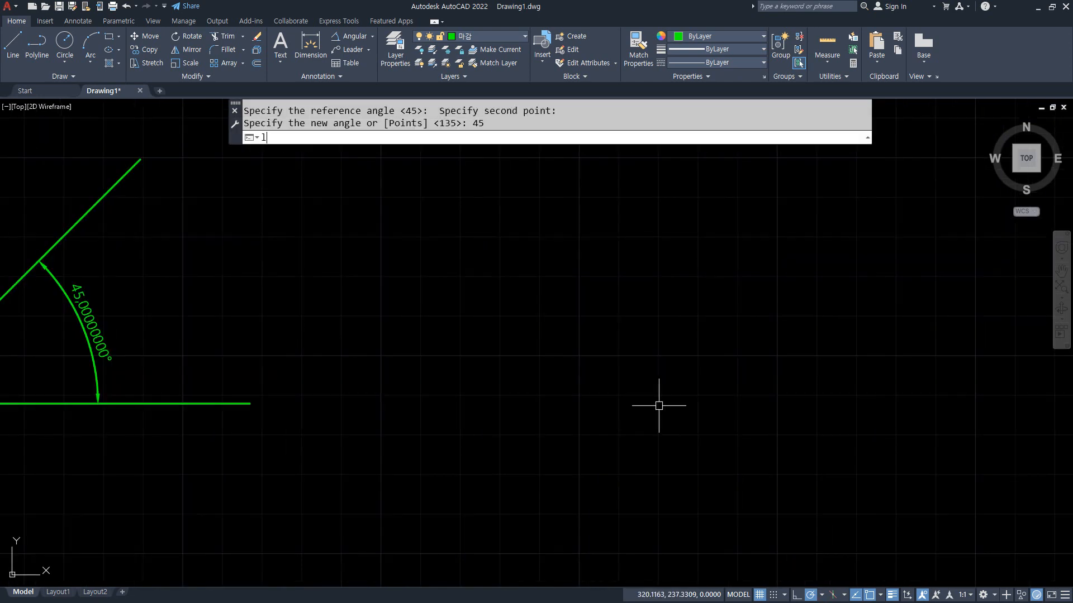
{"action": "key", "text": "Return"}
{"action": "left_click", "coordinate": [445, 288]}
{"action": "left_click", "coordinate": [719, 436]}
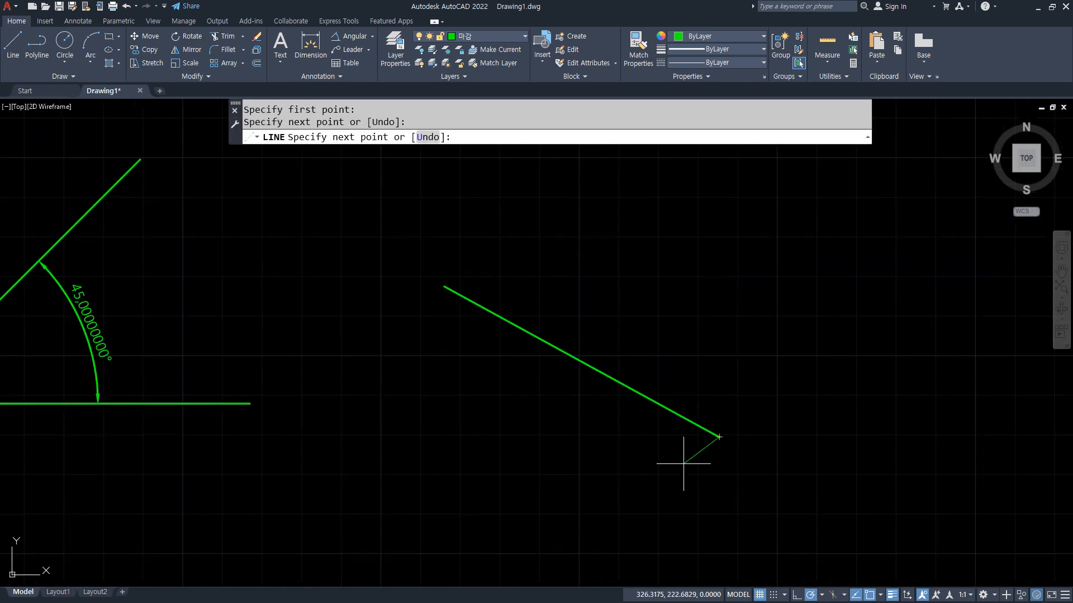
{"action": "key", "text": "Return"}
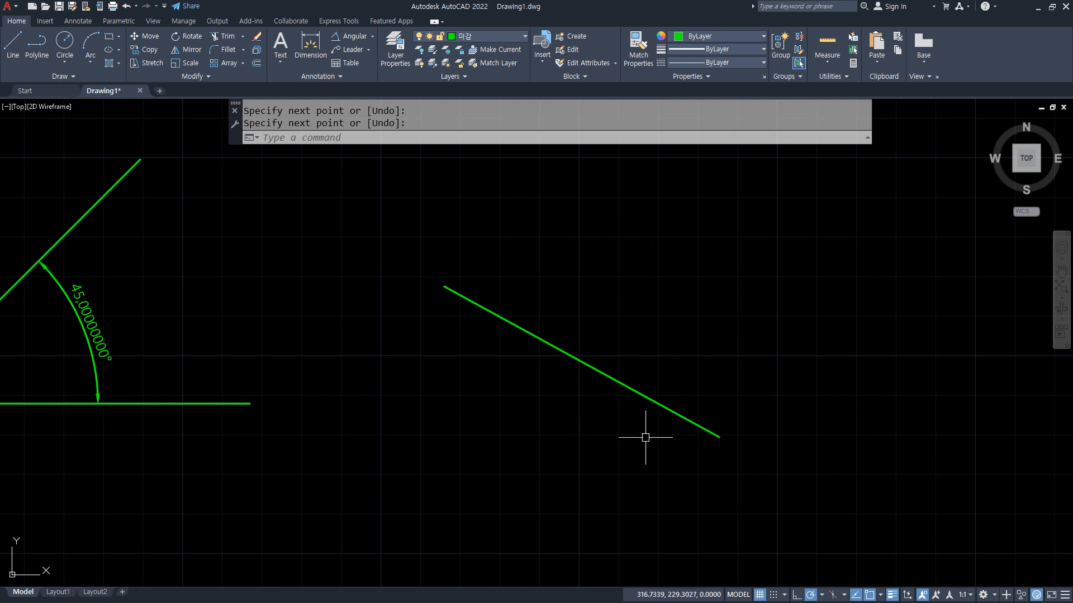
Rotate the new sloping line about its lower endpoint using Reference, picking its lower and upper endpoints as reference and entering new angle 0.
{"action": "type", "text": "ro"}
{"action": "key", "text": "Return"}
{"action": "left_click", "coordinate": [657, 362]}
{"action": "left_click", "coordinate": [564, 414]}
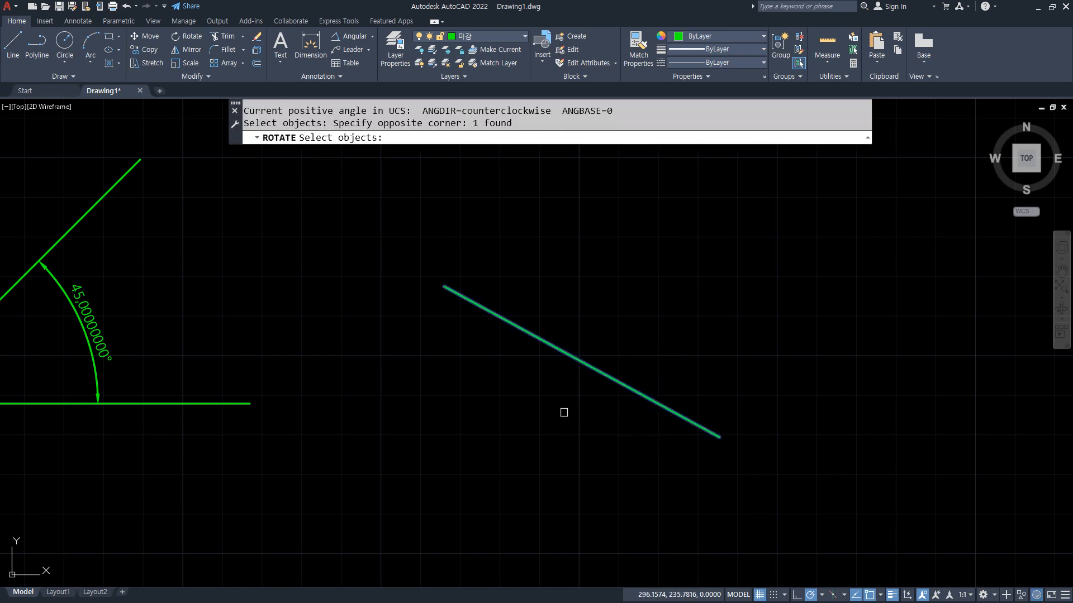
{"action": "key", "text": "Return"}
{"action": "left_click", "coordinate": [718, 435]}
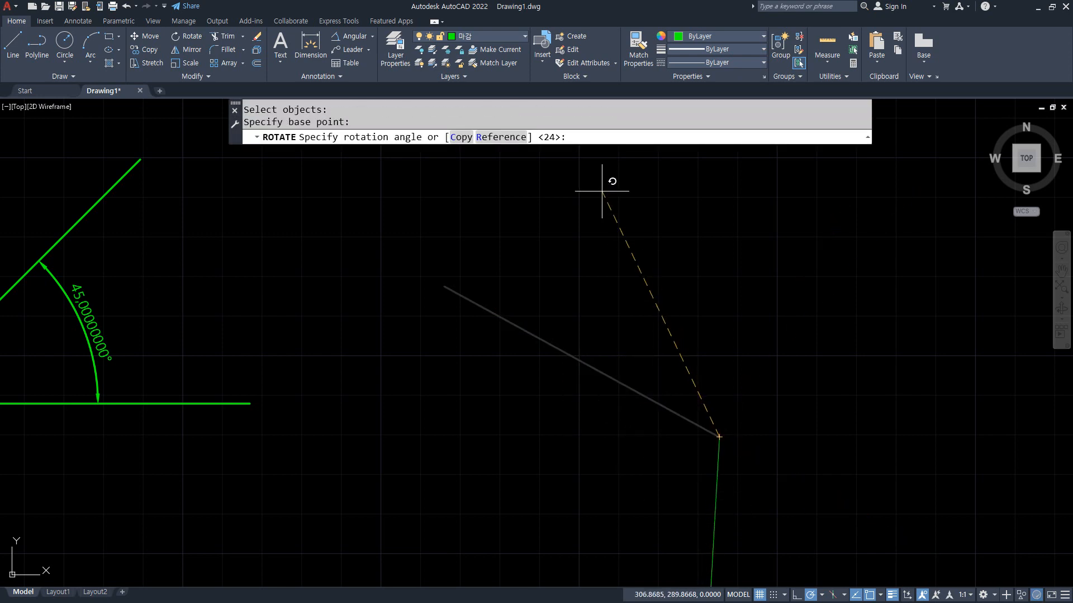
{"action": "left_click", "coordinate": [501, 137]}
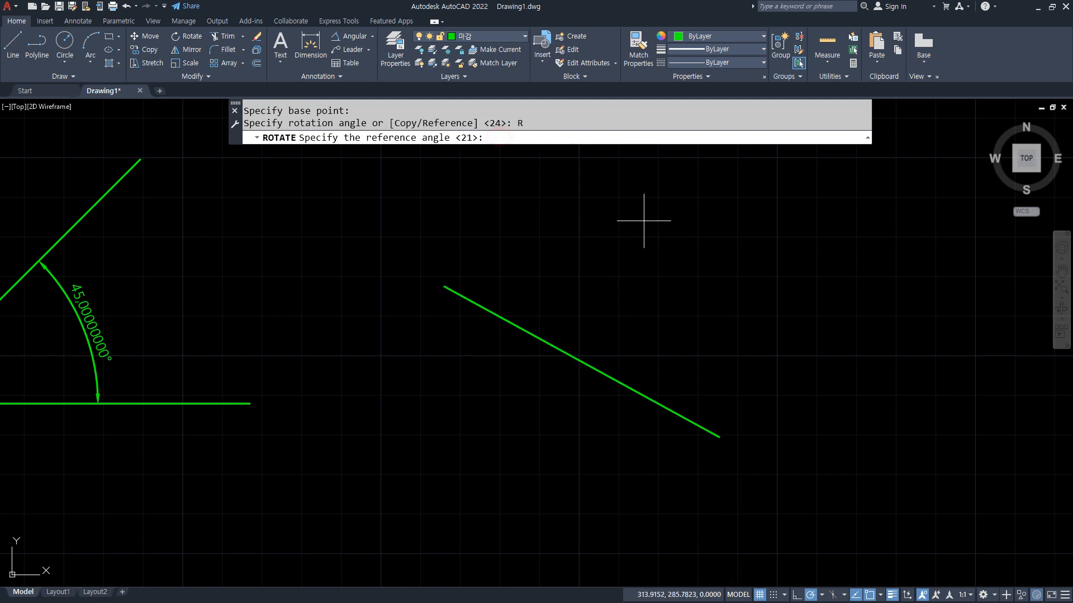
{"action": "left_click", "coordinate": [719, 437]}
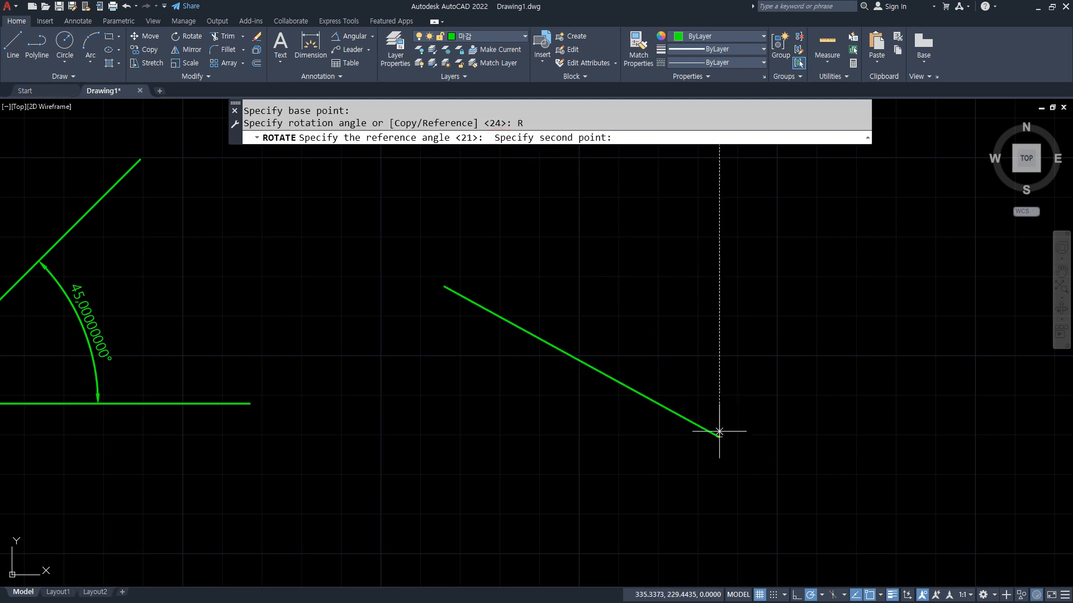
{"action": "left_click", "coordinate": [445, 286]}
{"action": "type", "text": "0"}
{"action": "key", "text": "Return"}
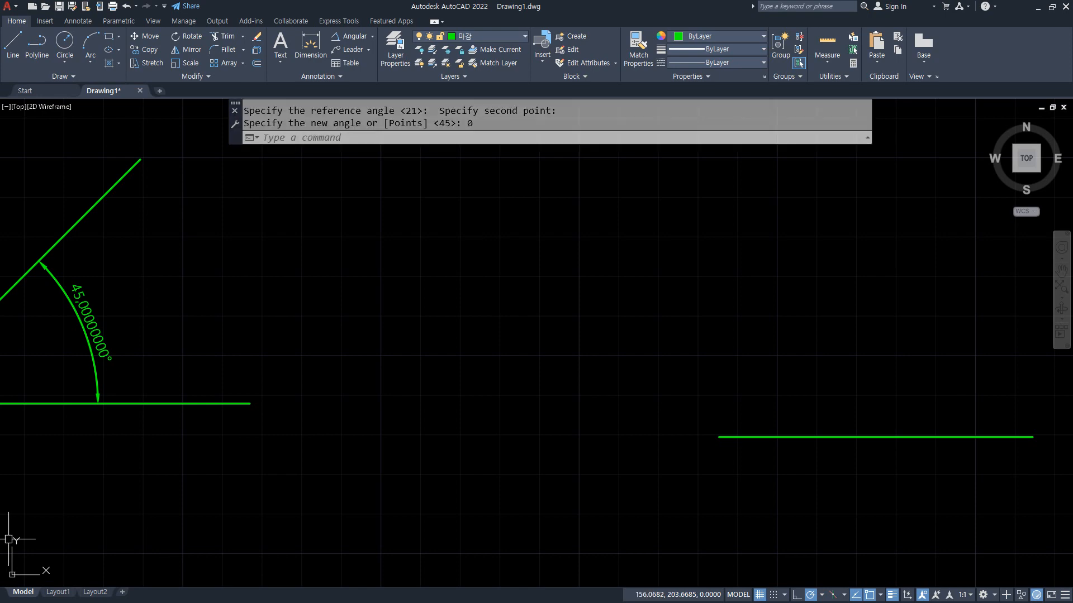
Bring the browser window into view and open the "Rotate 실습 예제와 지목에 대..." post on the CAD practice board.
{"action": "left_click_drag", "start_coordinate": [0, 149], "coordinate": [741, 148]}
{"action": "scroll", "coordinate": [801, 449], "scroll_direction": "up", "scroll_amount": 3}
{"action": "scroll", "coordinate": [772, 484], "scroll_direction": "down", "scroll_amount": 2}
{"action": "scroll", "coordinate": [770, 477], "scroll_direction": "down", "scroll_amount": 1}
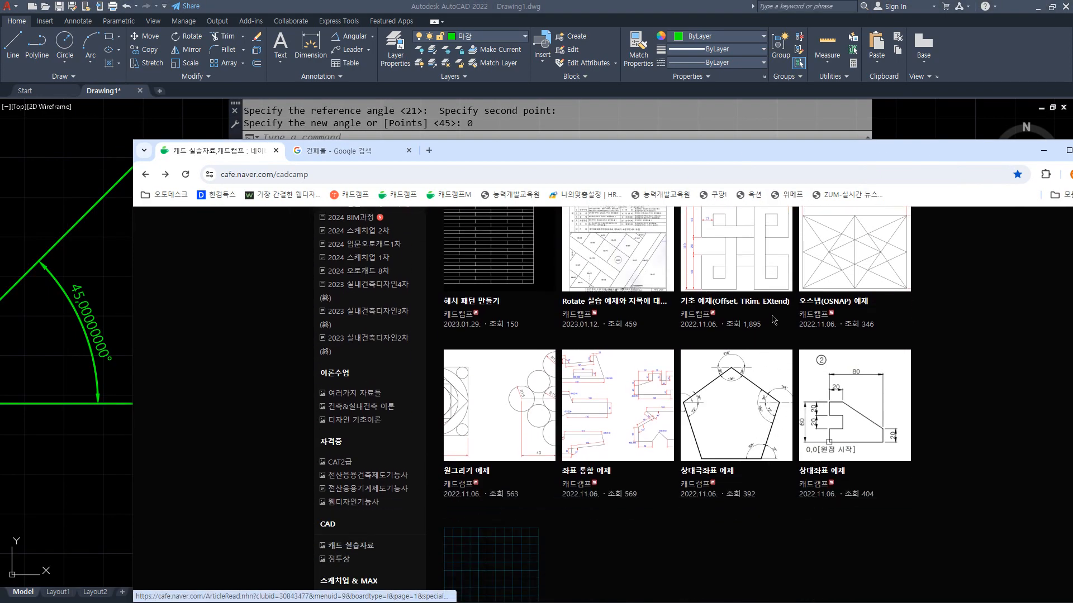
{"action": "mouse_move", "coordinate": [759, 276]}
{"action": "left_mouse_down"}
{"action": "mouse_move", "coordinate": [715, 252]}
{"action": "mouse_move", "coordinate": [756, 255]}
{"action": "left_mouse_up"}
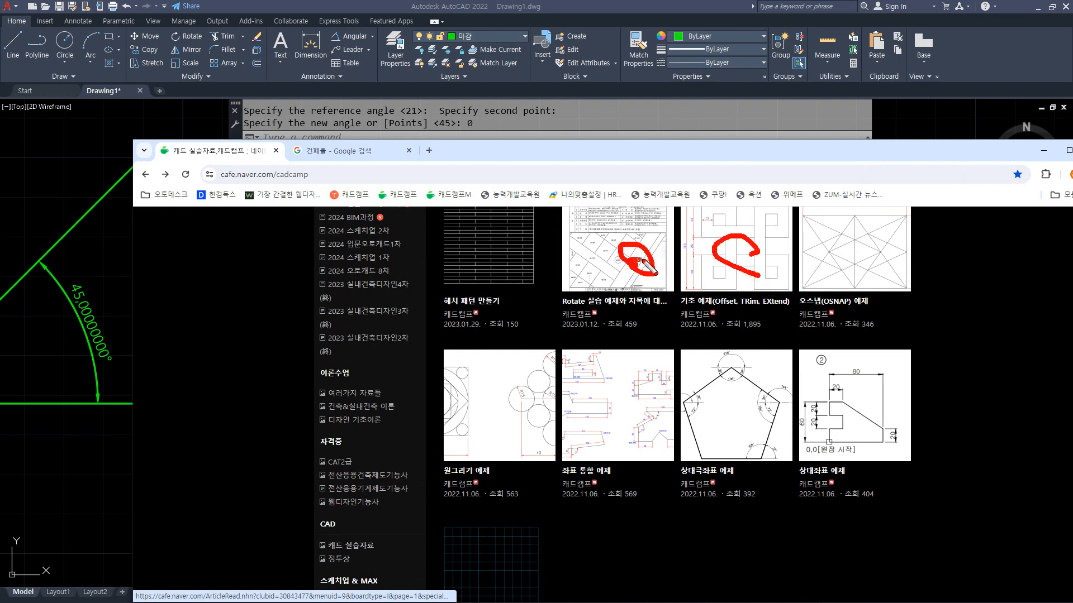
{"action": "key", "text": "Escape"}
{"action": "left_click", "coordinate": [616, 254]}
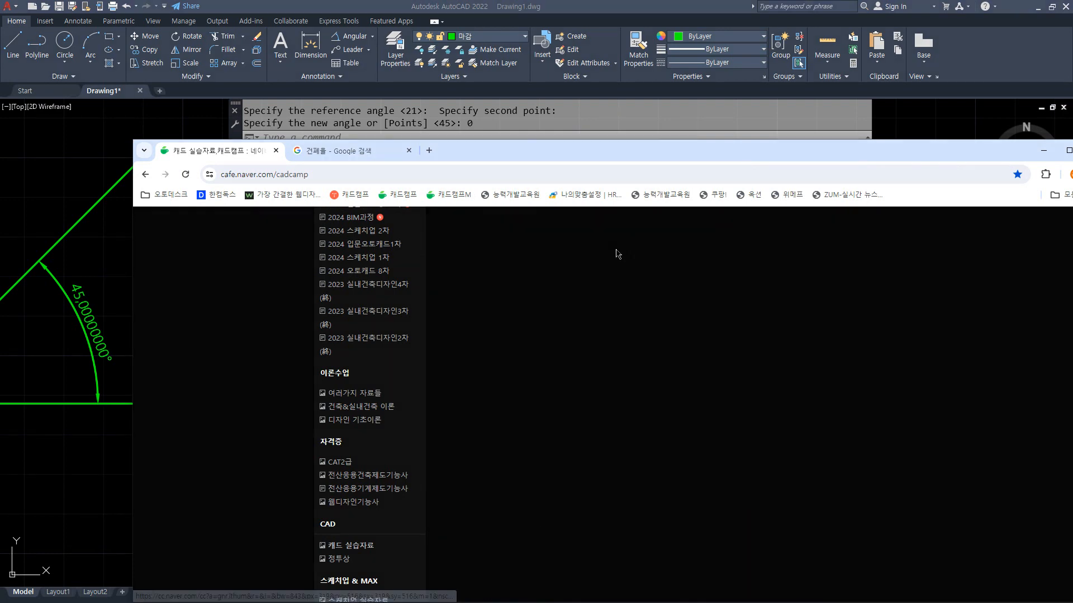
Move the browser window fully into view and examine the land use plan certificate and the land category descriptions in the post.
{"action": "left_click_drag", "start_coordinate": [644, 148], "coordinate": [470, 82]}
{"action": "scroll", "coordinate": [499, 254], "scroll_direction": "down", "scroll_amount": 2}
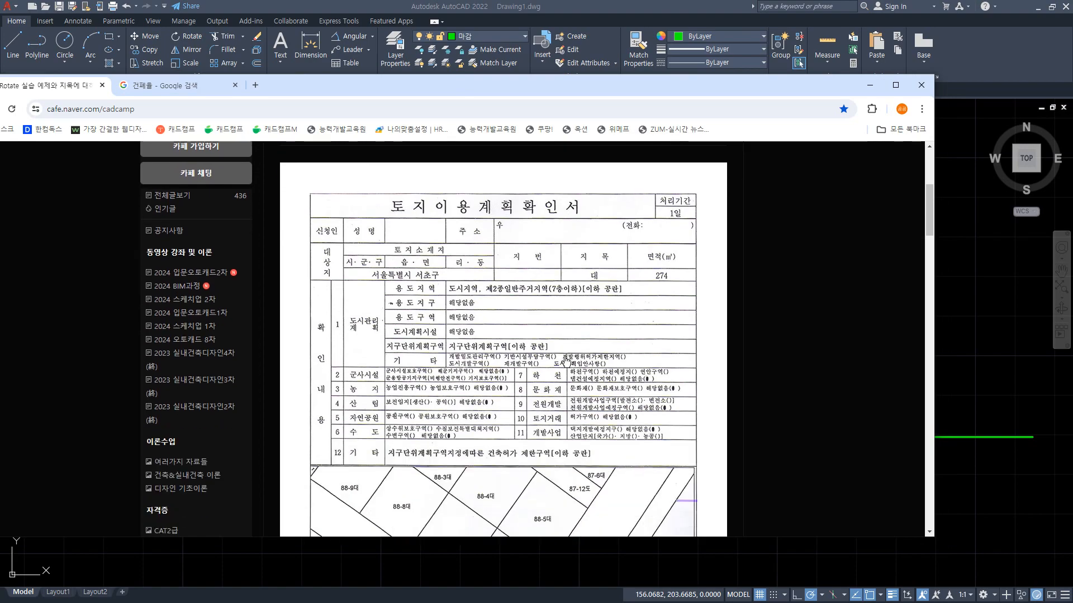
{"action": "scroll", "coordinate": [718, 371], "scroll_direction": "up", "scroll_amount": 2}
{"action": "scroll", "coordinate": [718, 371], "scroll_direction": "down", "scroll_amount": 8}
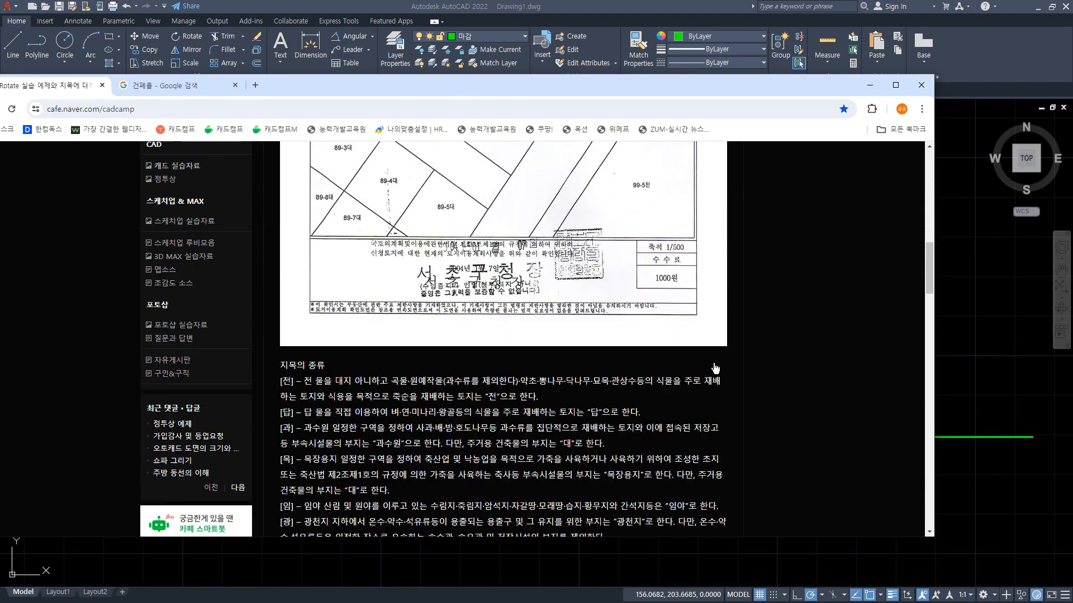
{"action": "scroll", "coordinate": [715, 367], "scroll_direction": "down", "scroll_amount": 12}
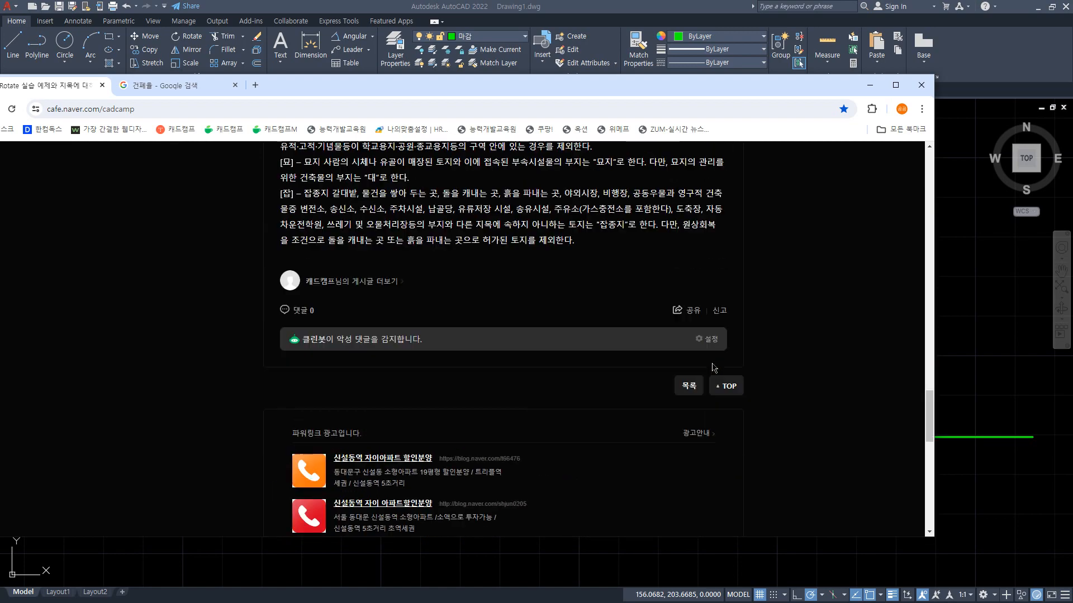
Save the land use plan certificate image from the post into the 수업자료 folder.
{"action": "scroll", "coordinate": [782, 388], "scroll_direction": "up", "scroll_amount": 7}
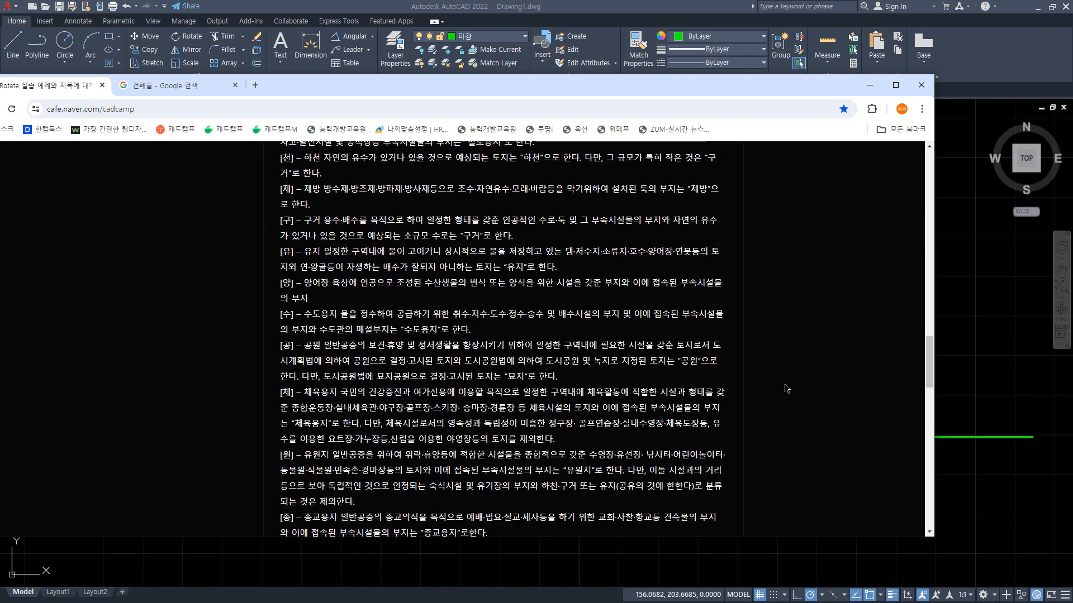
{"action": "scroll", "coordinate": [785, 388], "scroll_direction": "up", "scroll_amount": 10}
{"action": "right_click", "coordinate": [502, 208]}
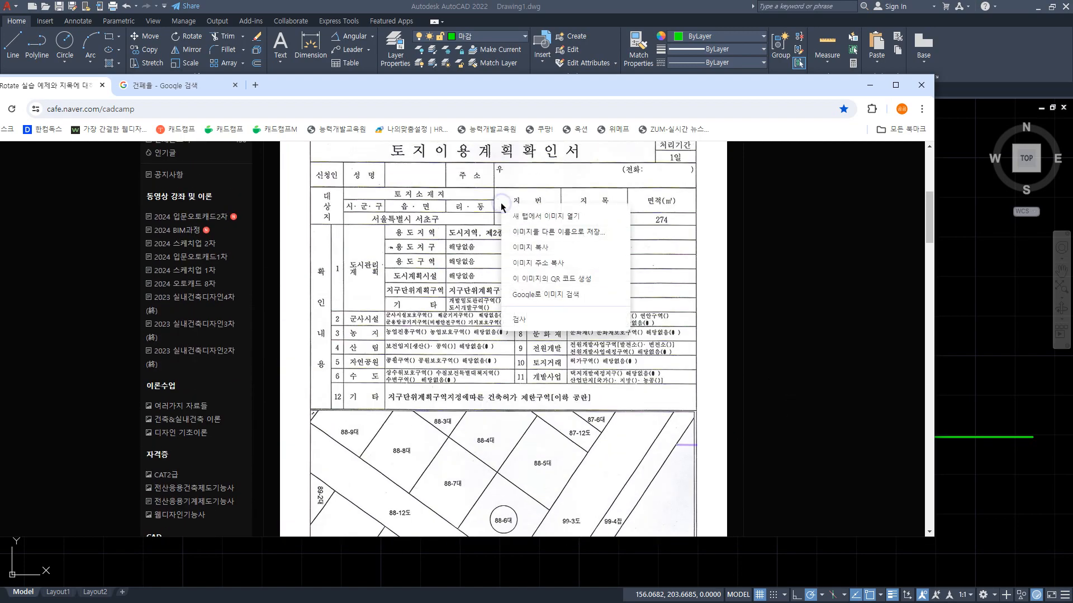
{"action": "left_click", "coordinate": [532, 235]}
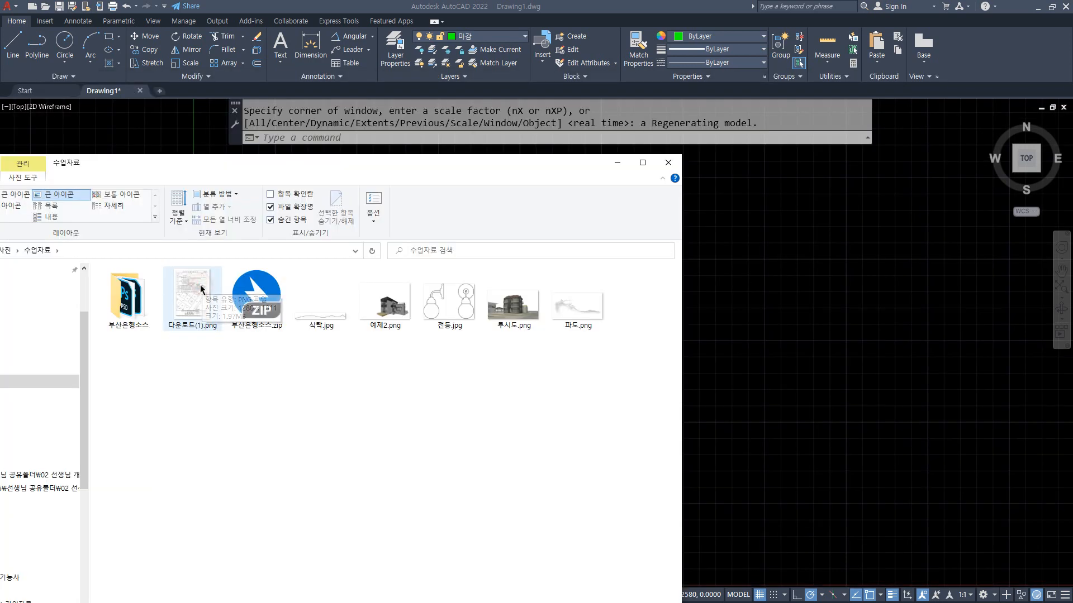
Insert 다운로드(1).png from the 수업자료 folder into the drawing at insertion point 0,0 with scale factor 1 and rotation angle 0.
{"action": "left_click", "coordinate": [192, 298]}
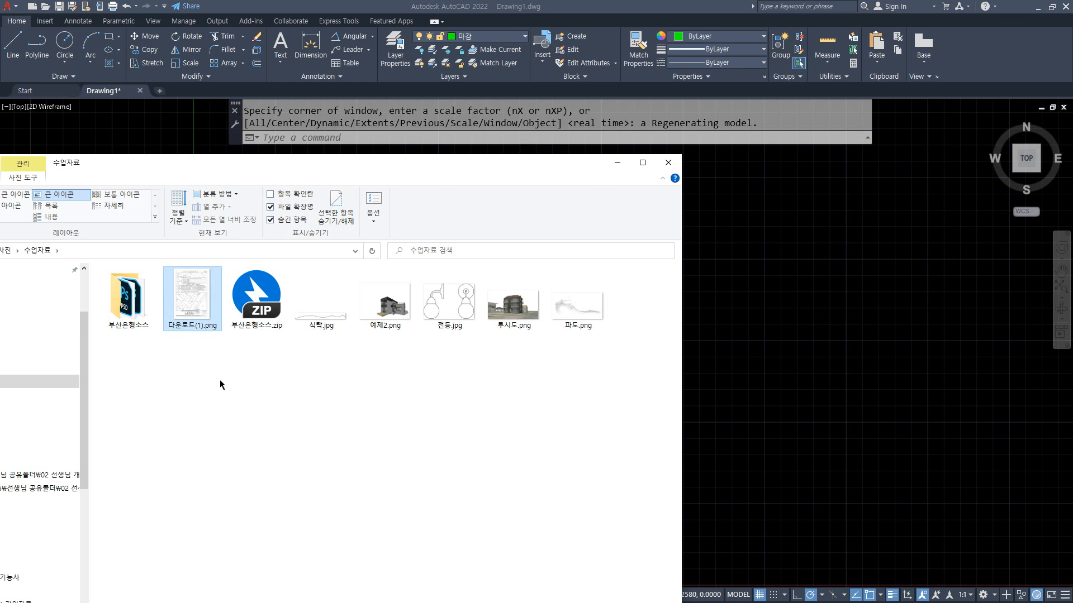
{"action": "left_click_drag", "start_coordinate": [395, 162], "coordinate": [348, 166]}
{"action": "left_click_drag", "start_coordinate": [192, 302], "coordinate": [788, 290]}
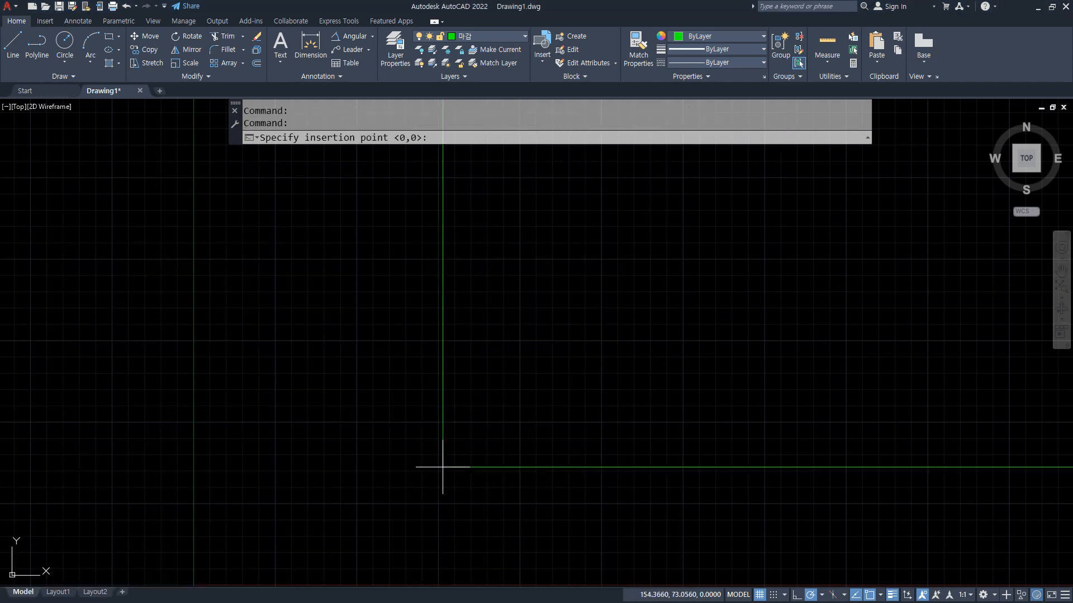
{"action": "scroll", "coordinate": [330, 454], "scroll_direction": "down", "scroll_amount": 5}
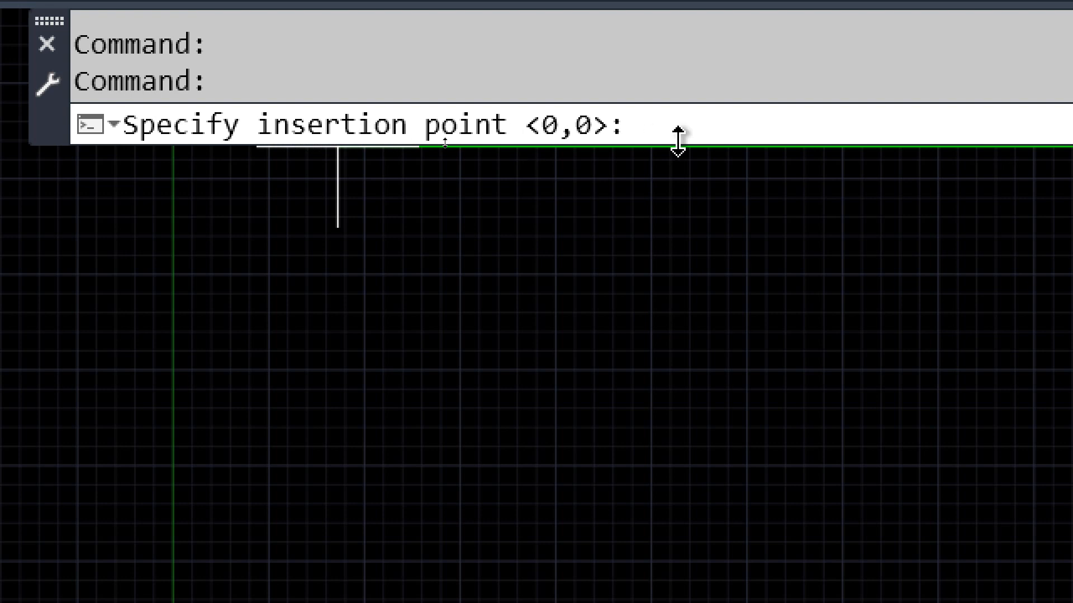
{"action": "key", "text": "Return"}
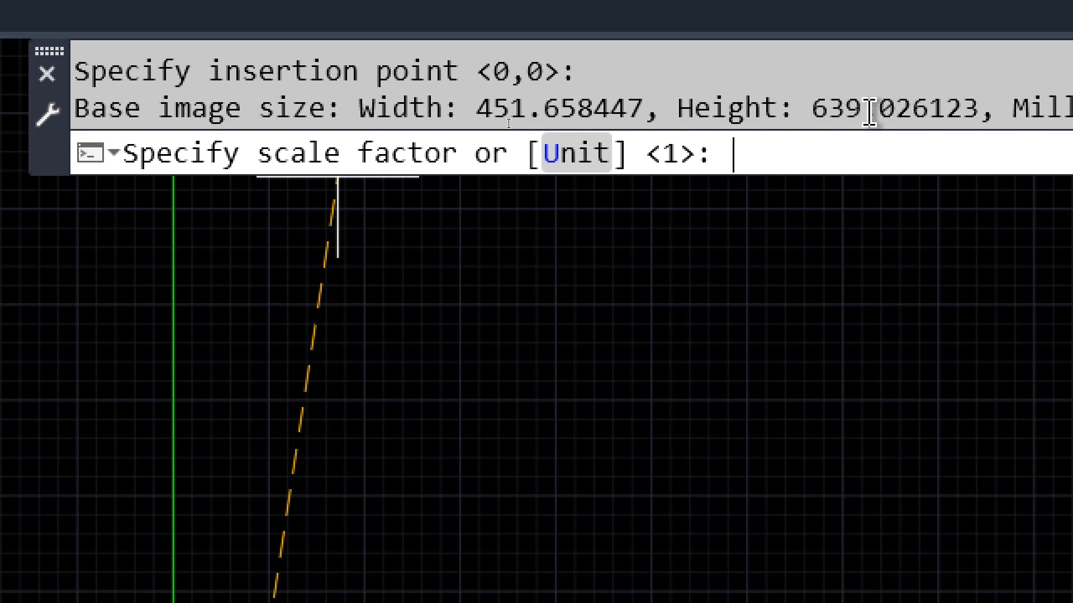
{"action": "key", "text": "Return"}
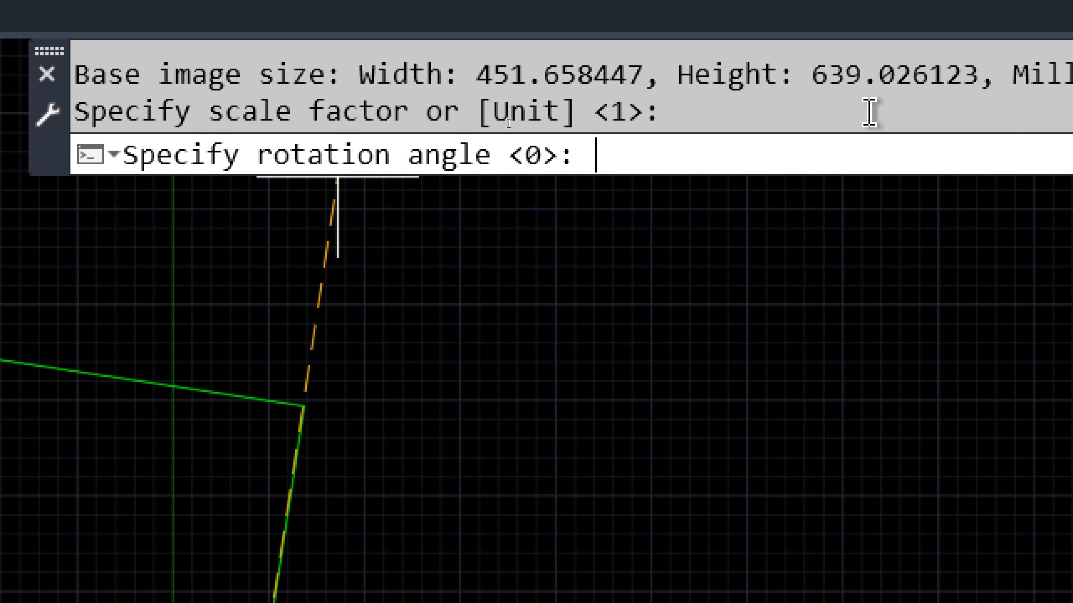
{"action": "key", "text": "Return"}
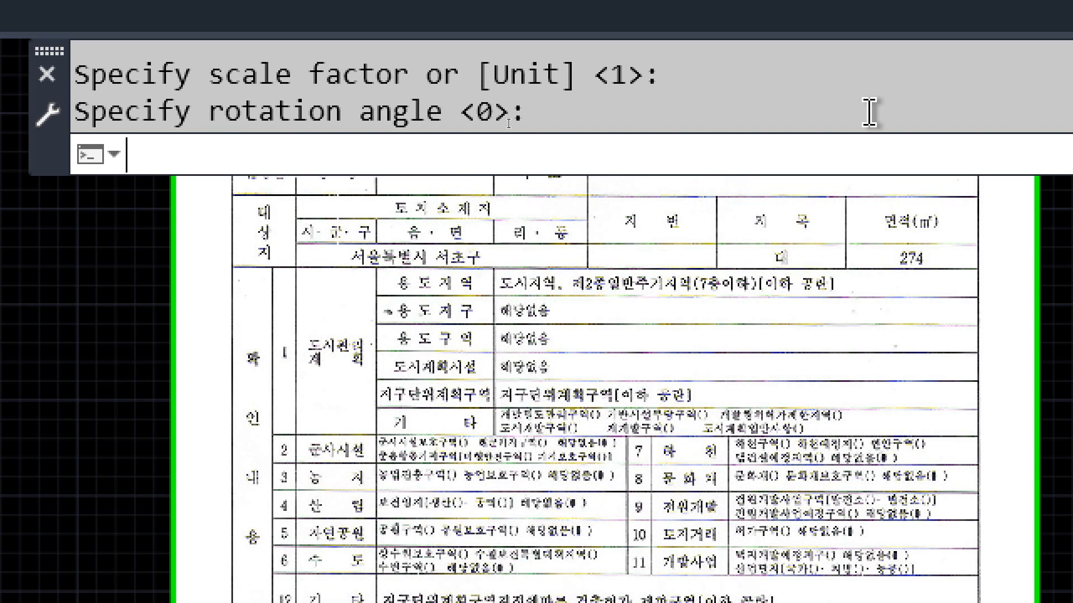
Fit the inserted certificate in view and examine its site details, 용도지역 zoning row and numbered restriction rows such as 군사시설.
{"action": "scroll", "coordinate": [843, 188], "scroll_direction": "down", "scroll_amount": 6}
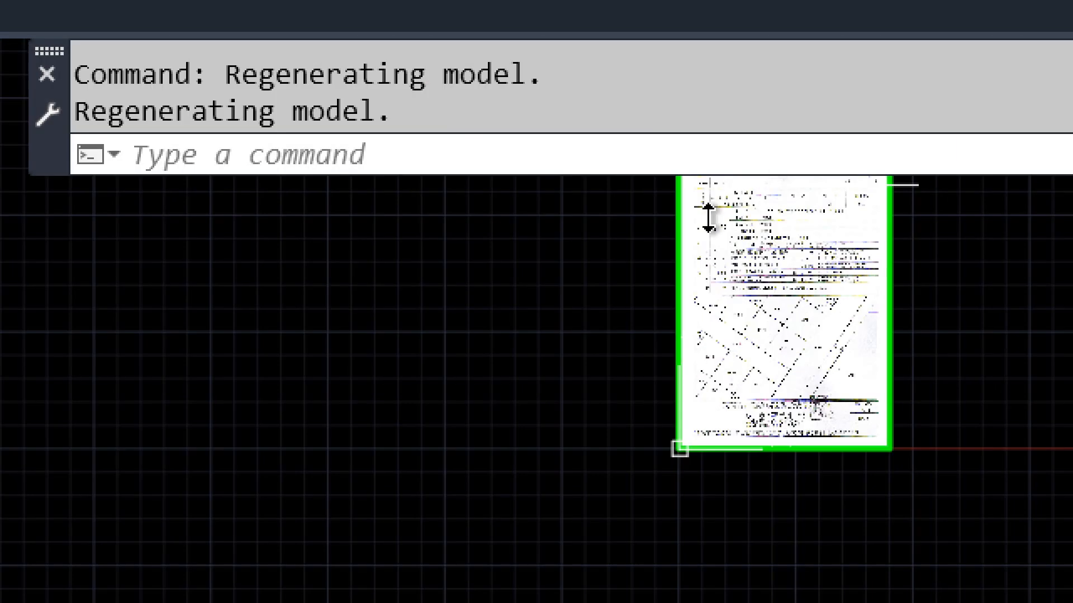
{"action": "middle_click_drag", "start_coordinate": [521, 431], "coordinate": [38, 472]}
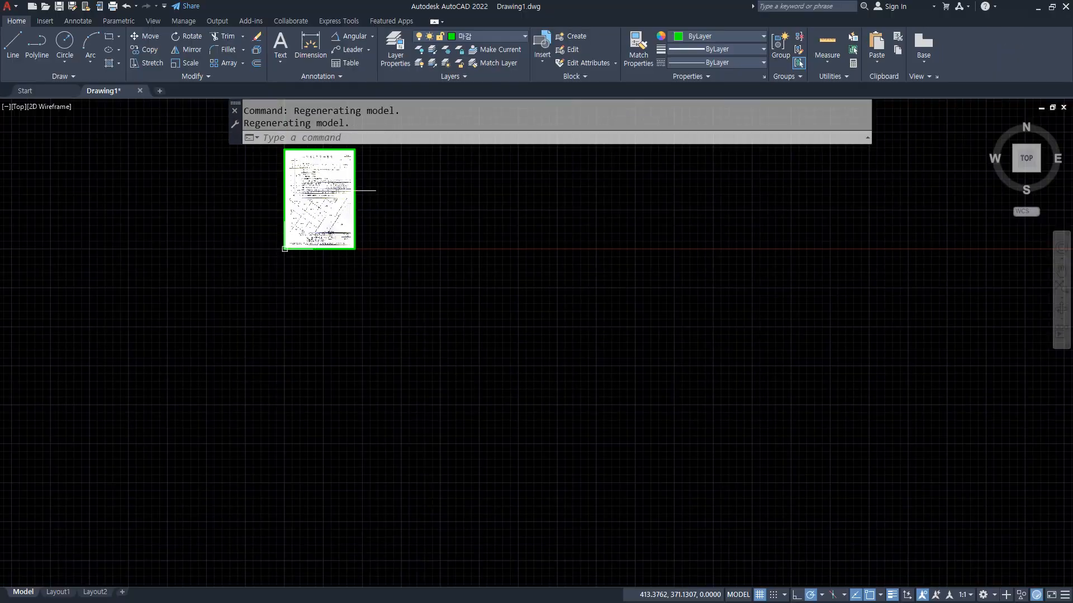
{"action": "scroll", "coordinate": [216, 230], "scroll_direction": "up", "scroll_amount": 5}
{"action": "middle_click", "coordinate": [349, 190]}
{"action": "middle_click", "coordinate": [349, 189]}
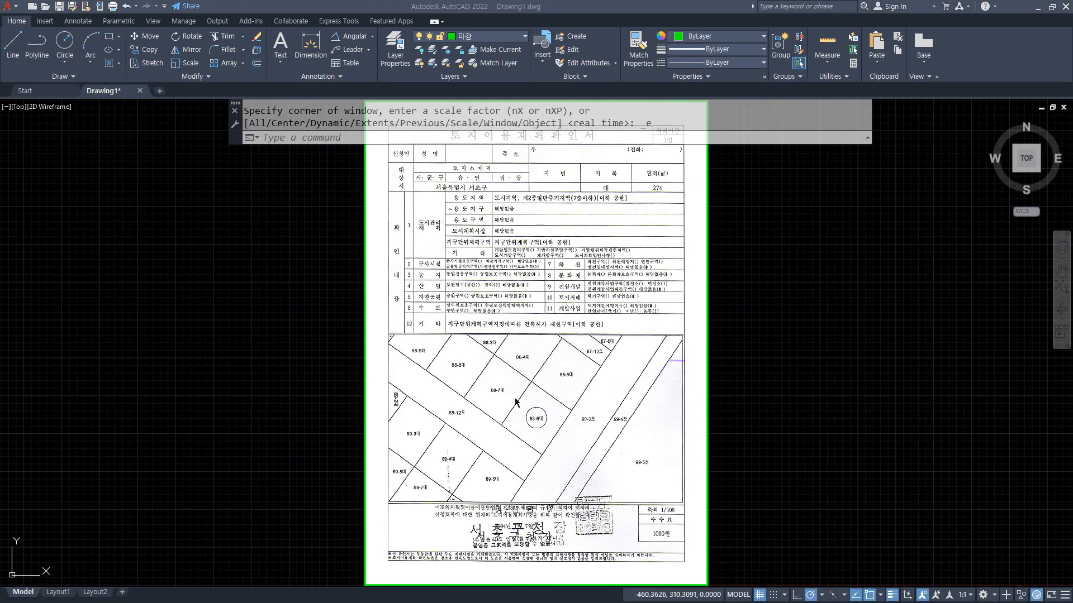
{"action": "left_click", "coordinate": [793, 358]}
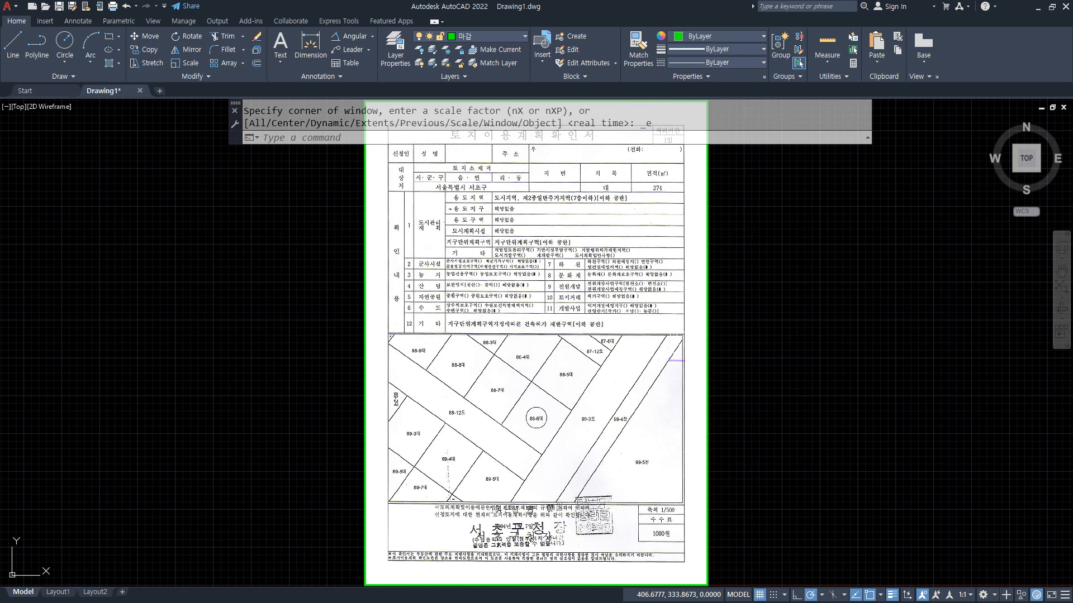
{"action": "scroll", "coordinate": [790, 357], "scroll_direction": "up", "scroll_amount": 4}
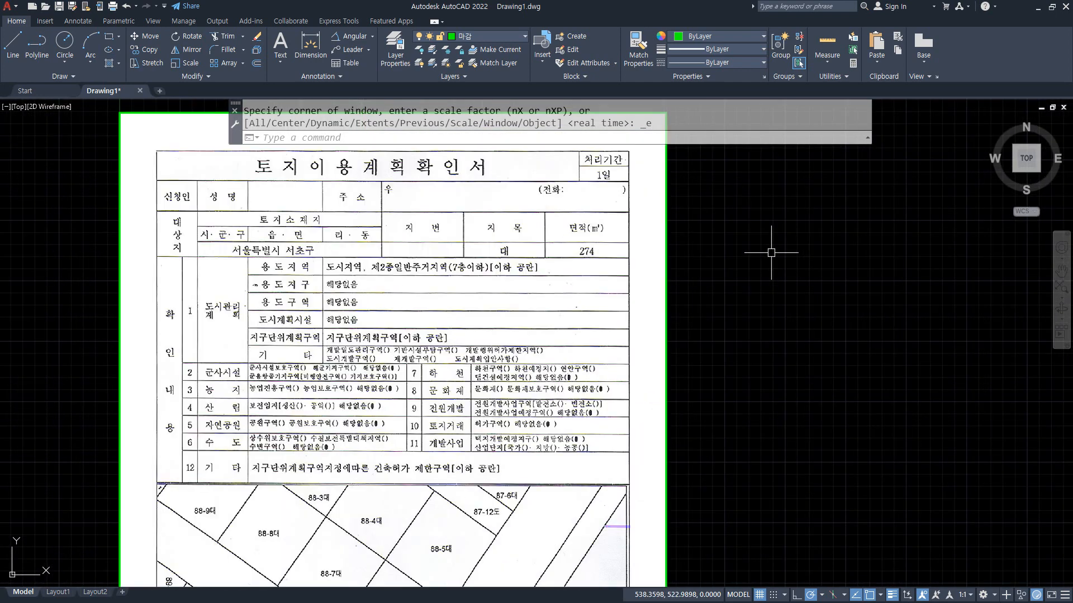
{"action": "middle_click_drag", "start_coordinate": [771, 249], "coordinate": [811, 292]}
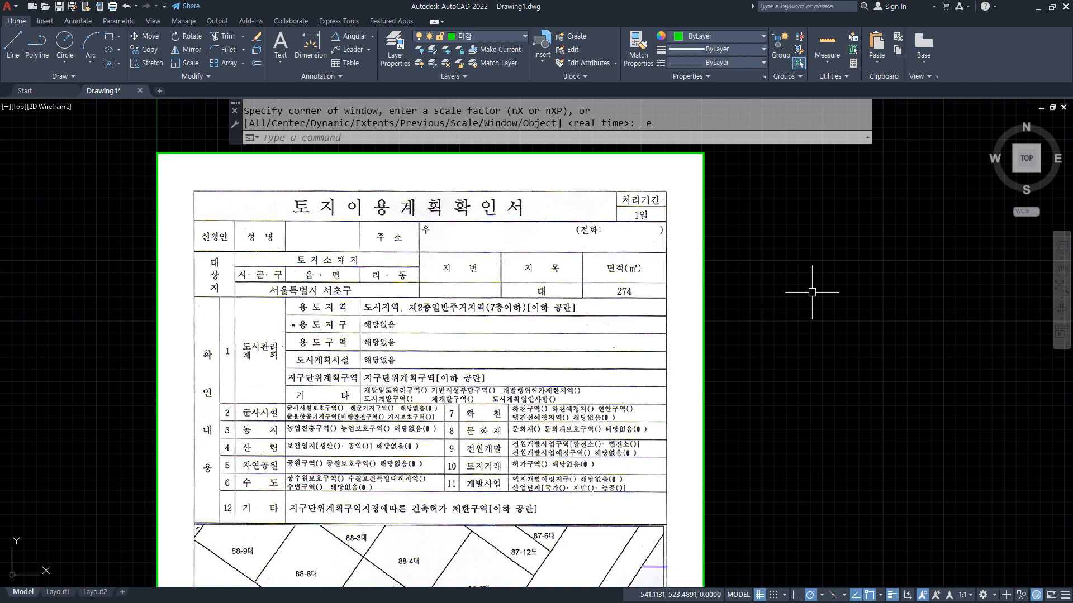
{"action": "scroll", "coordinate": [401, 364], "scroll_direction": "up", "scroll_amount": 2}
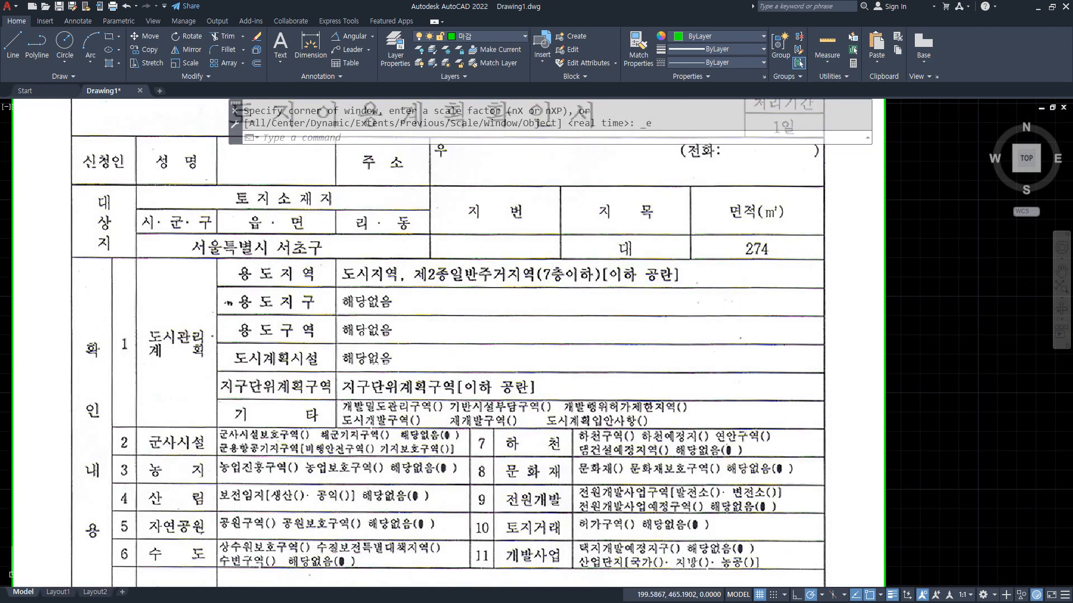
{"action": "mouse_move", "coordinate": [389, 251]}
{"action": "middle_mouse_down"}
{"action": "mouse_move", "coordinate": [530, 358]}
{"action": "mouse_move", "coordinate": [460, 304]}
{"action": "middle_mouse_up"}
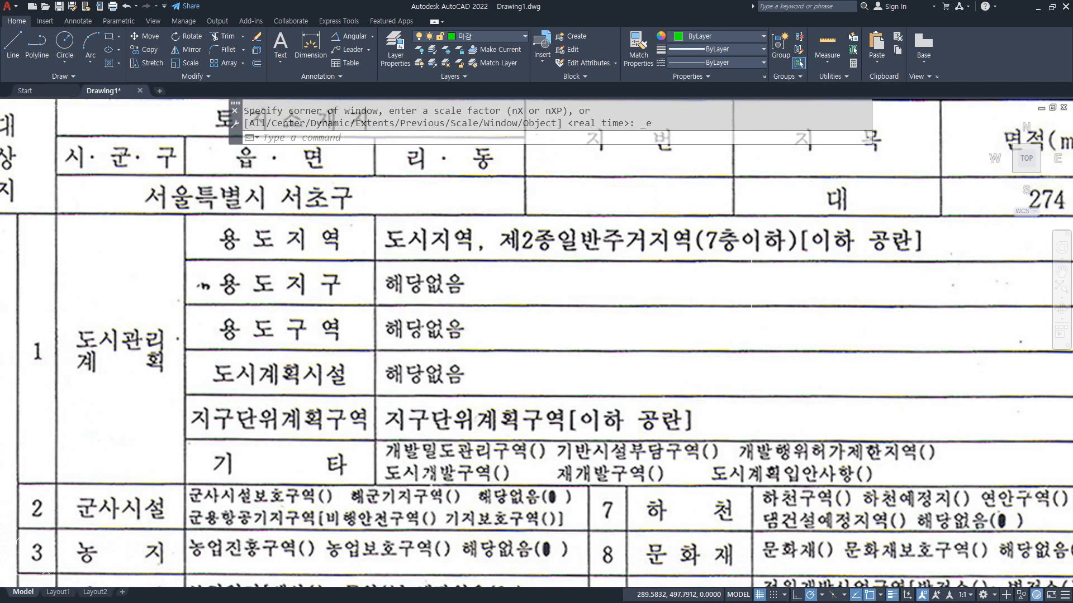
{"action": "mouse_move", "coordinate": [766, 266]}
{"action": "left_mouse_down"}
{"action": "mouse_move", "coordinate": [717, 255]}
{"action": "mouse_move", "coordinate": [793, 246]}
{"action": "mouse_move", "coordinate": [726, 224]}
{"action": "mouse_move", "coordinate": [726, 249]}
{"action": "mouse_move", "coordinate": [760, 255]}
{"action": "left_mouse_up"}
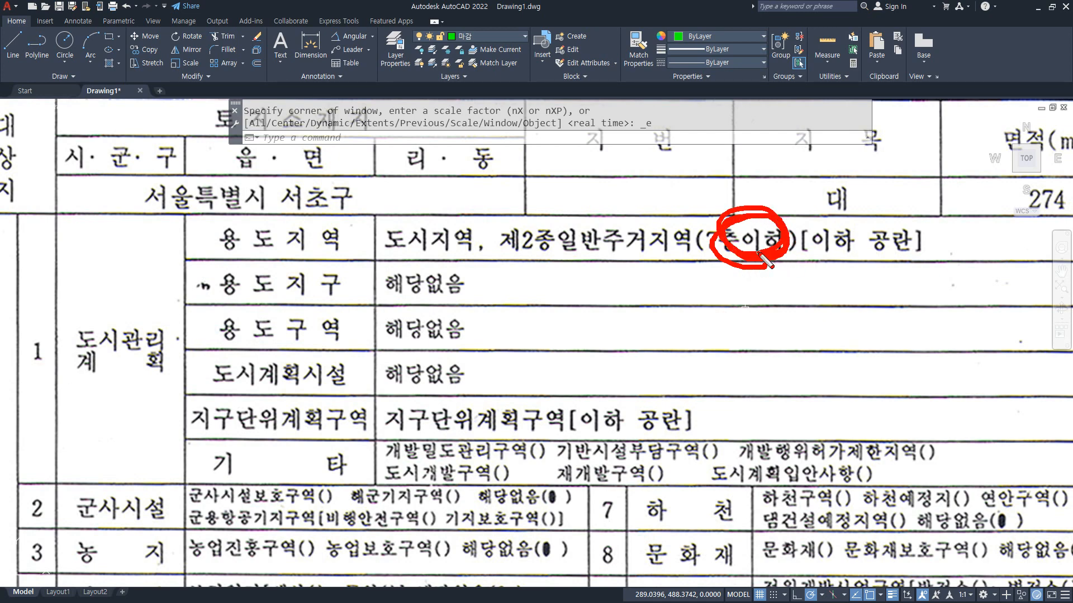
{"action": "key", "text": "Escape"}
{"action": "middle_click_drag", "start_coordinate": [508, 500], "coordinate": [501, 282]}
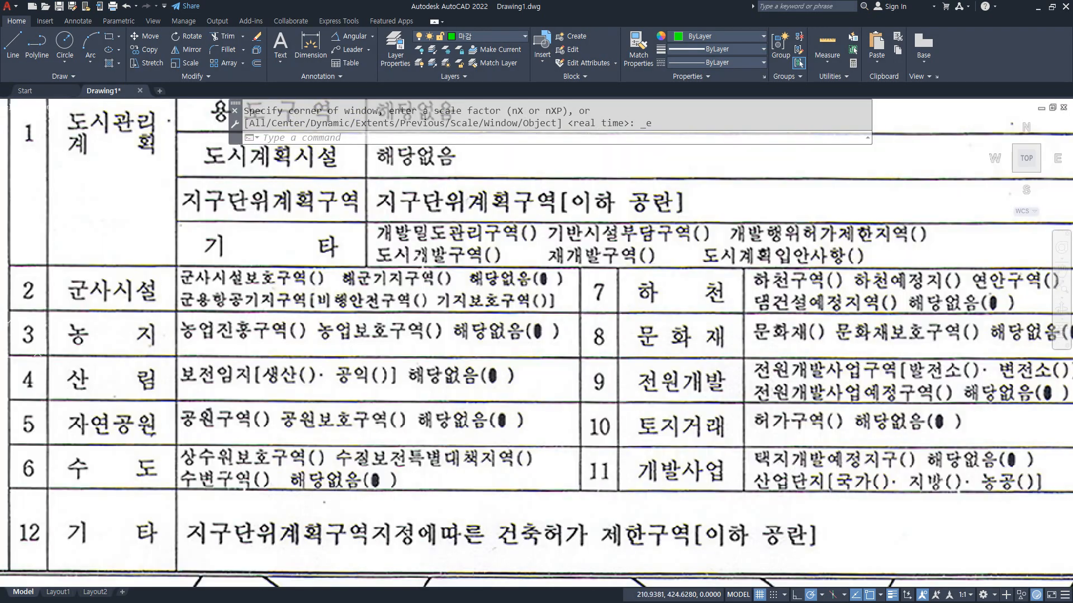
{"action": "mouse_move", "coordinate": [98, 262]}
{"action": "left_mouse_down"}
{"action": "mouse_move", "coordinate": [99, 272]}
{"action": "mouse_move", "coordinate": [116, 272]}
{"action": "mouse_move", "coordinate": [115, 318]}
{"action": "mouse_move", "coordinate": [123, 313]}
{"action": "left_mouse_up"}
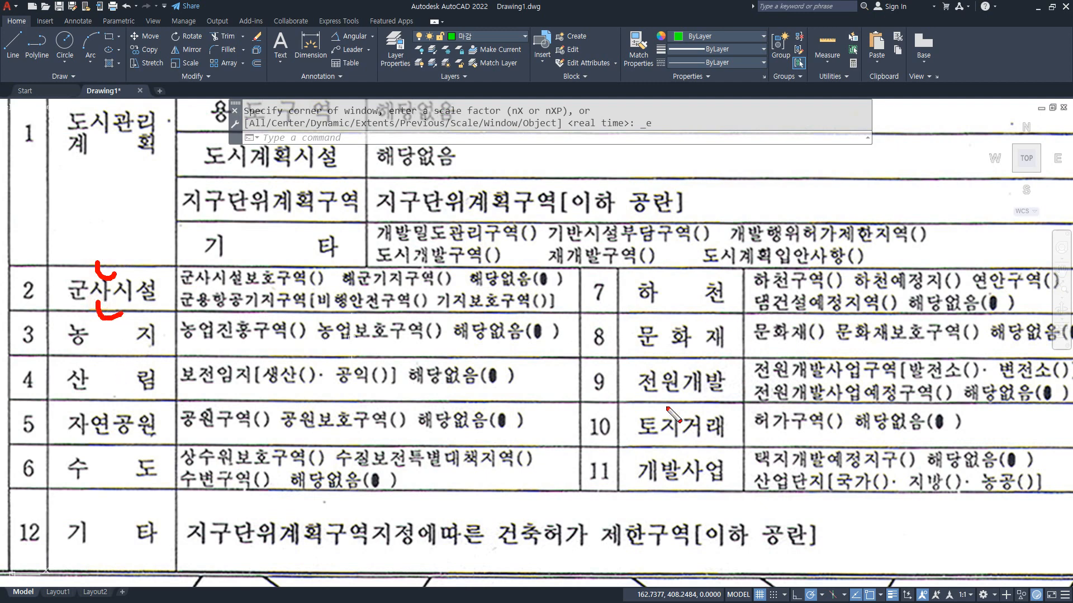
{"action": "key", "text": "Escape"}
Examine the circled lot 88-6대 on the certificate's cadastral map and the adjoining road lots 99-3도 and 88-12도.
{"action": "middle_click_drag", "start_coordinate": [311, 451], "coordinate": [328, 237]}
{"action": "middle_click_drag", "start_coordinate": [759, 524], "coordinate": [761, 336]}
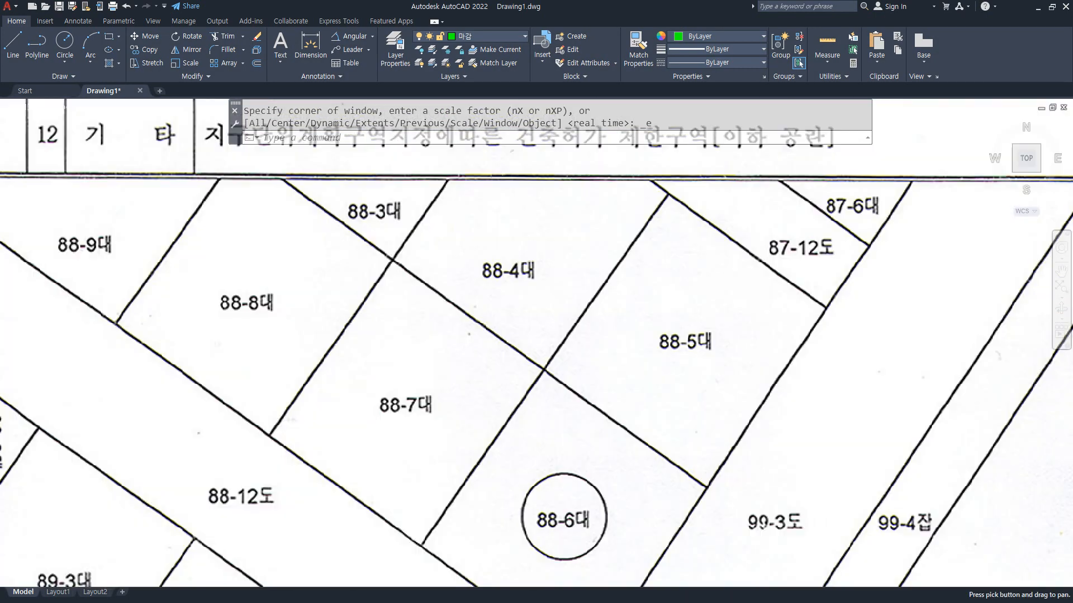
{"action": "scroll", "coordinate": [458, 336], "scroll_direction": "down", "scroll_amount": 1}
{"action": "middle_click_drag", "start_coordinate": [495, 403], "coordinate": [455, 227]}
{"action": "scroll", "coordinate": [455, 227], "scroll_direction": "up", "scroll_amount": 1}
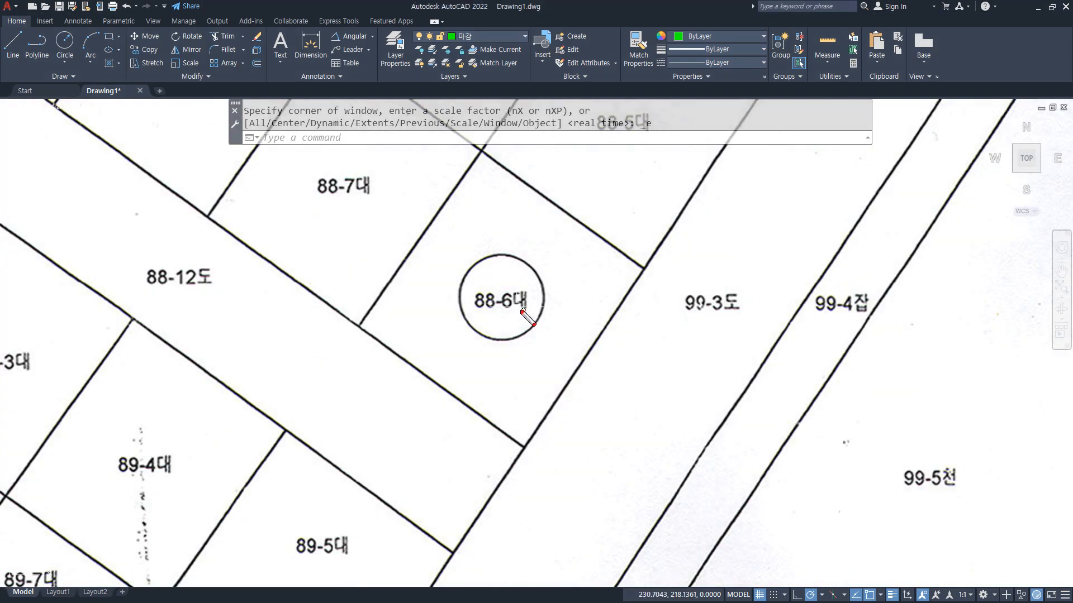
{"action": "left_click_drag", "start_coordinate": [471, 314], "coordinate": [541, 312]}
{"action": "left_click_drag", "start_coordinate": [726, 319], "coordinate": [751, 317]}
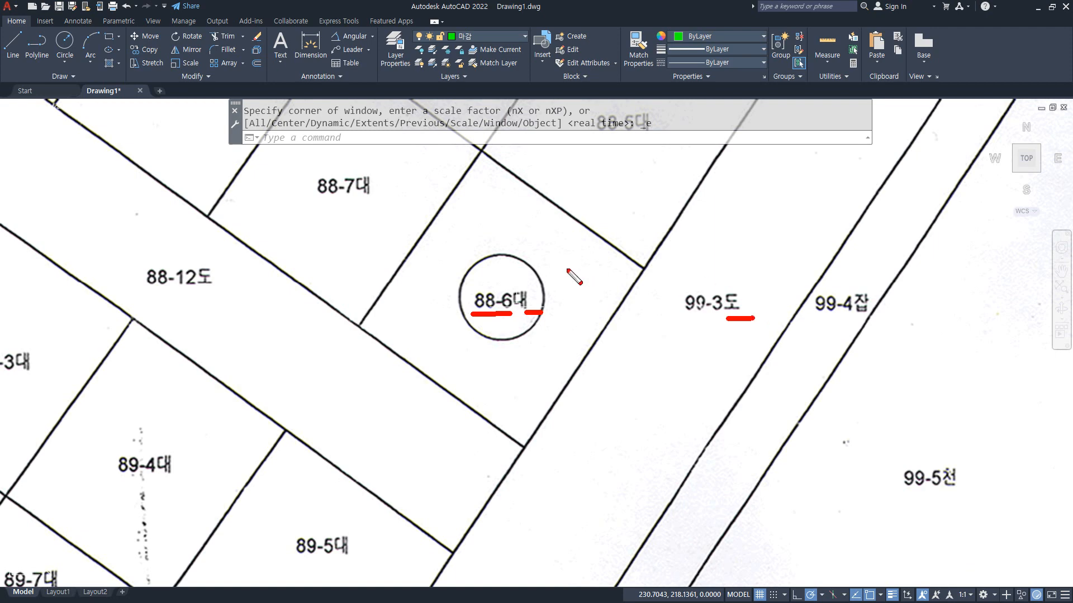
{"action": "mouse_move", "coordinate": [502, 376]}
{"action": "left_mouse_down"}
{"action": "mouse_move", "coordinate": [486, 383]}
{"action": "mouse_move", "coordinate": [551, 288]}
{"action": "mouse_move", "coordinate": [478, 368]}
{"action": "left_mouse_up"}
{"action": "left_click_drag", "start_coordinate": [677, 346], "coordinate": [556, 529]}
{"action": "left_click_drag", "start_coordinate": [349, 404], "coordinate": [515, 481]}
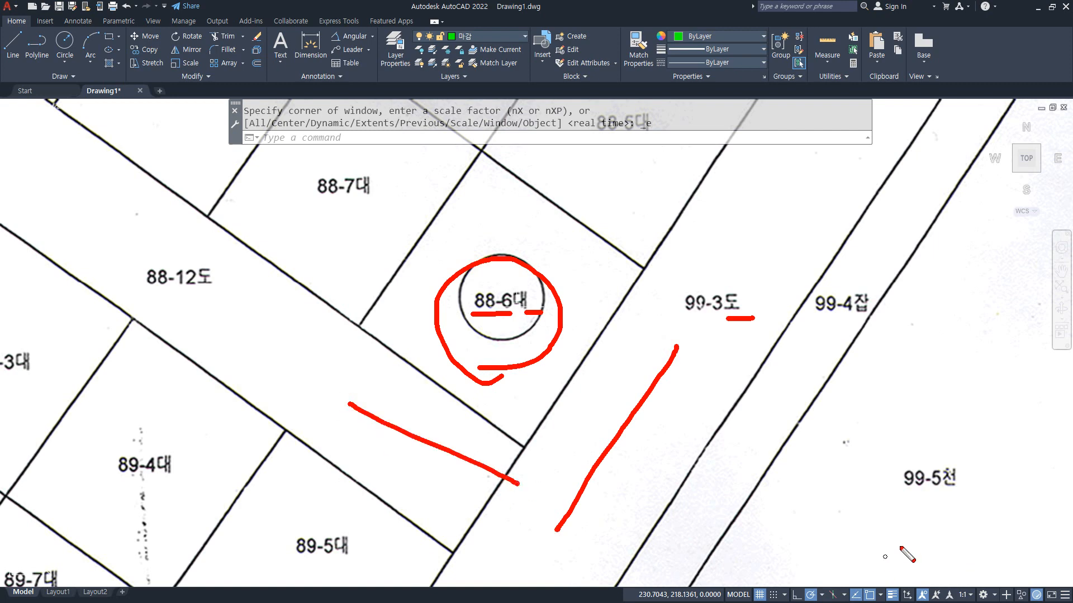
Examine the land category letters of lots 99-5천 and 99-4잡, the narrow 99-4잡 strip, and the surroundings of lot 88-6대.
{"action": "left_click_drag", "start_coordinate": [970, 496], "coordinate": [936, 495]}
{"action": "mouse_move", "coordinate": [875, 323]}
{"action": "left_mouse_down"}
{"action": "mouse_move", "coordinate": [841, 317]}
{"action": "mouse_move", "coordinate": [885, 301]}
{"action": "mouse_move", "coordinate": [871, 316]}
{"action": "left_mouse_up"}
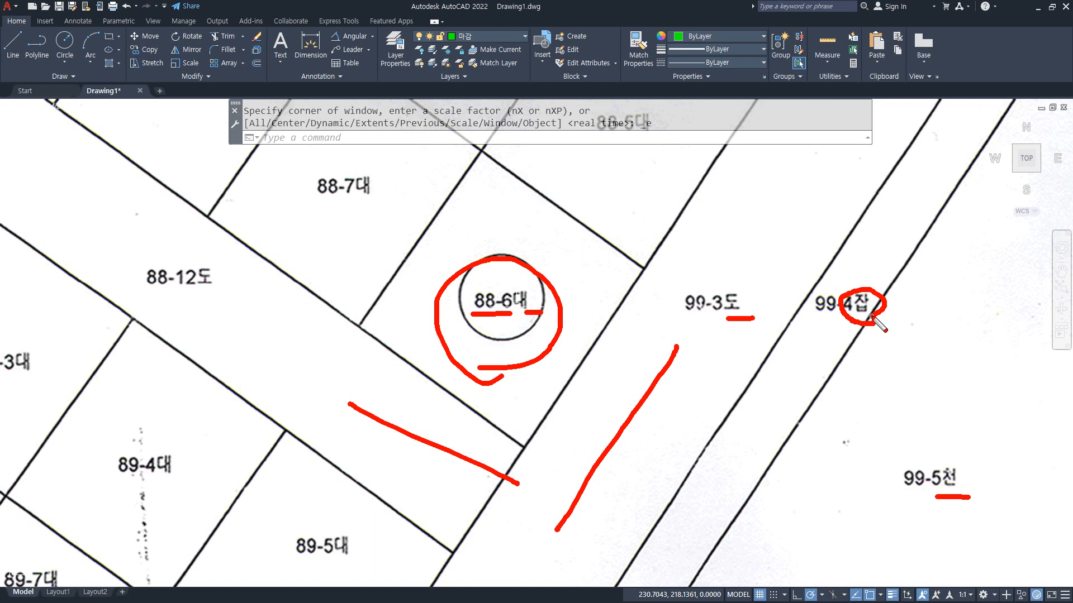
{"action": "left_click_drag", "start_coordinate": [886, 196], "coordinate": [894, 277]}
{"action": "left_click_drag", "start_coordinate": [852, 229], "coordinate": [849, 316]}
{"action": "left_click_drag", "start_coordinate": [833, 308], "coordinate": [813, 385]}
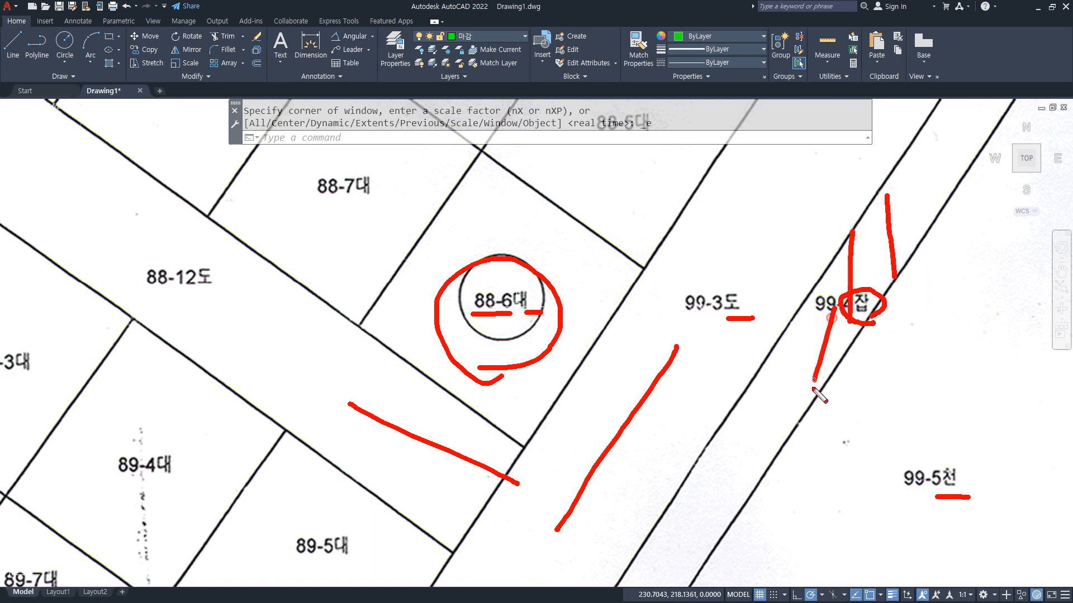
{"action": "left_click_drag", "start_coordinate": [773, 325], "coordinate": [765, 411]}
{"action": "mouse_move", "coordinate": [457, 445]}
{"action": "left_mouse_down"}
{"action": "mouse_move", "coordinate": [289, 322]}
{"action": "mouse_move", "coordinate": [506, 122]}
{"action": "mouse_move", "coordinate": [670, 379]}
{"action": "mouse_move", "coordinate": [409, 480]}
{"action": "left_mouse_up"}
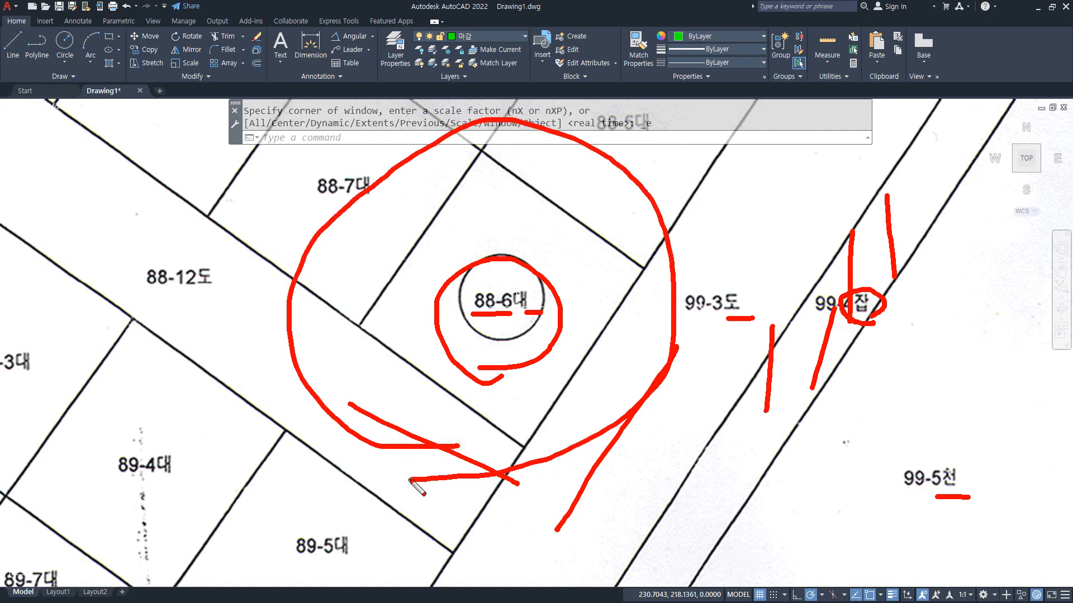
{"action": "key", "text": "Escape"}
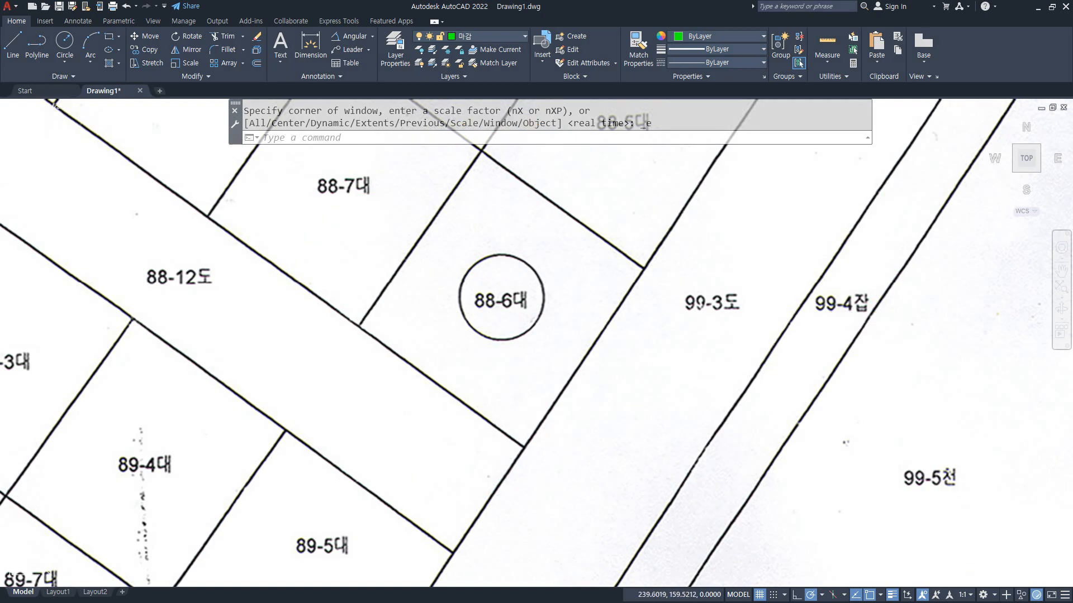
Show the full cadastral map and examine the four compass directions around lots 88-7대 and 88-6대.
{"action": "scroll", "coordinate": [544, 489], "scroll_direction": "down", "scroll_amount": 1}
{"action": "middle_click_drag", "start_coordinate": [529, 384], "coordinate": [519, 342]}
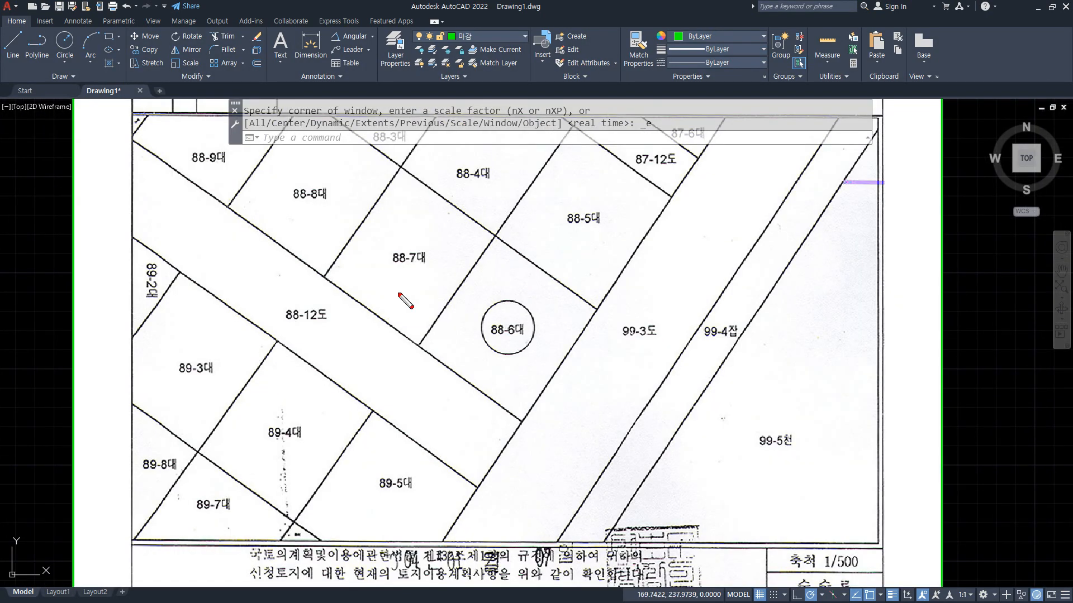
{"action": "mouse_move", "coordinate": [412, 292]}
{"action": "left_mouse_down"}
{"action": "mouse_move", "coordinate": [393, 237]}
{"action": "mouse_move", "coordinate": [428, 237]}
{"action": "mouse_move", "coordinate": [513, 294]}
{"action": "mouse_move", "coordinate": [515, 314]}
{"action": "left_mouse_up"}
{"action": "left_click_drag", "start_coordinate": [361, 299], "coordinate": [305, 299]}
{"action": "mouse_move", "coordinate": [316, 283]}
{"action": "left_mouse_down"}
{"action": "mouse_move", "coordinate": [298, 296]}
{"action": "mouse_move", "coordinate": [311, 309]}
{"action": "left_mouse_up"}
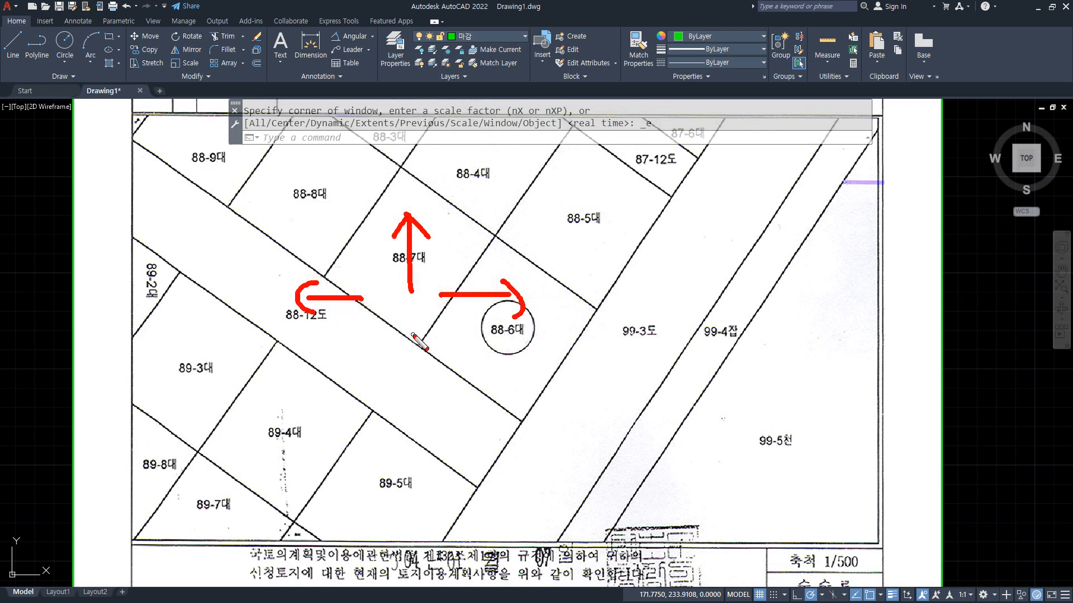
{"action": "left_click_drag", "start_coordinate": [412, 334], "coordinate": [417, 390]}
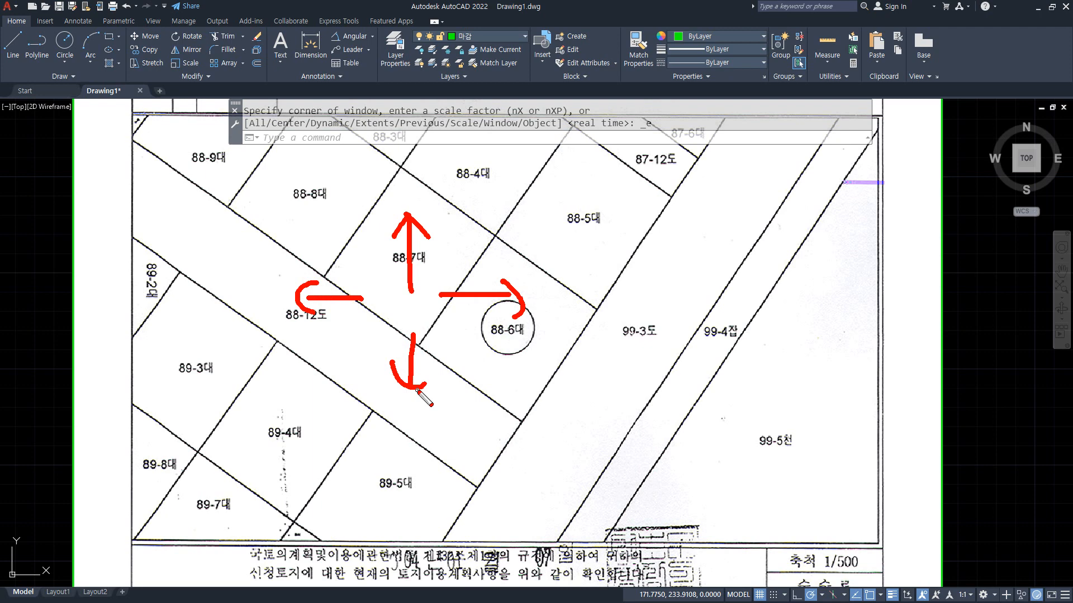
{"action": "key", "text": "Escape"}
Examine the 축척 (map scale) entry below the cadastral map.
{"action": "middle_click_drag", "start_coordinate": [520, 447], "coordinate": [448, 360]}
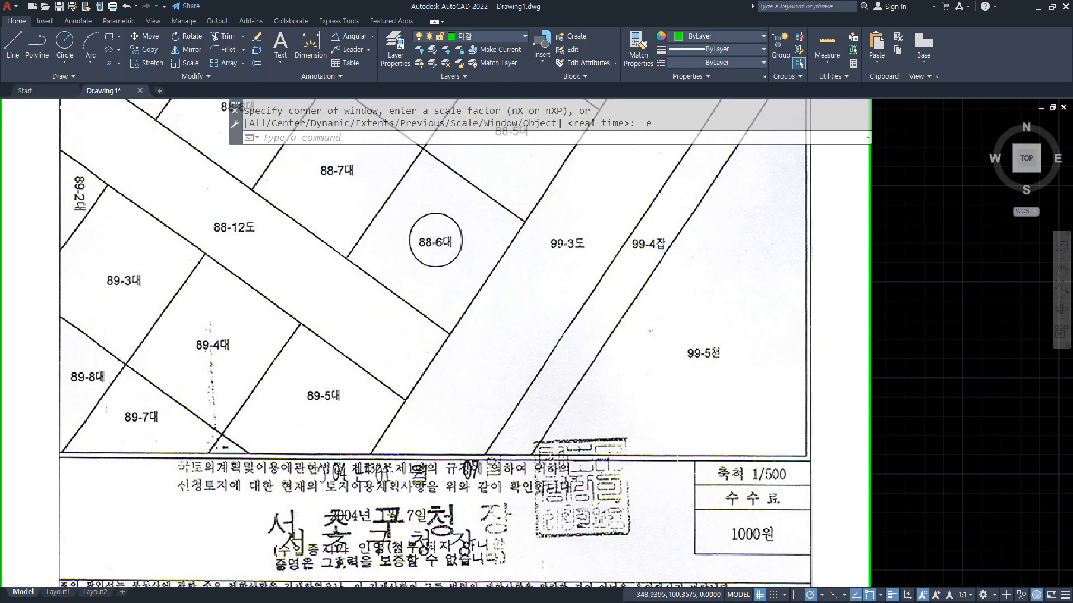
{"action": "key", "text": "ctrl+2"}
{"action": "left_click_drag", "start_coordinate": [783, 485], "coordinate": [727, 491]}
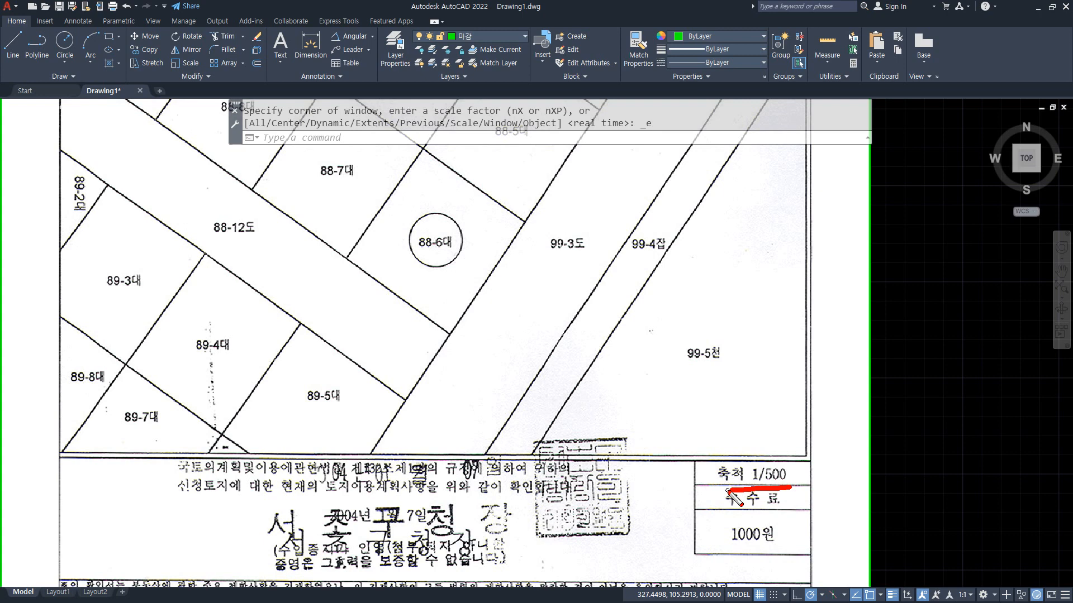
{"action": "key", "text": "Escape"}
{"action": "middle_click_drag", "start_coordinate": [544, 330], "coordinate": [594, 382]}
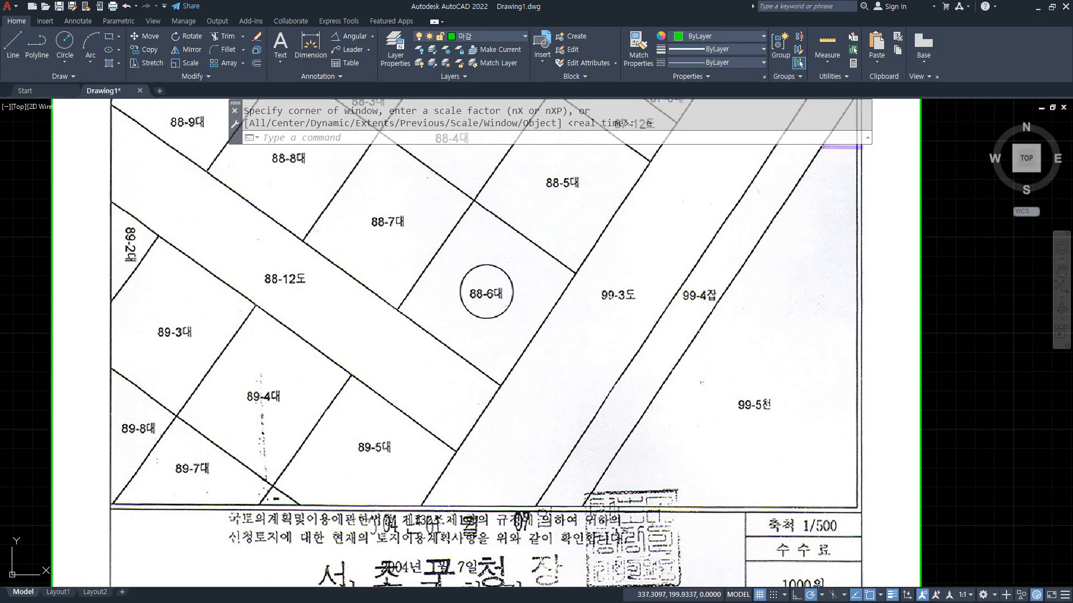
{"action": "mouse_move", "coordinate": [680, 242]}
{"action": "left_mouse_down"}
{"action": "mouse_move", "coordinate": [628, 268]}
{"action": "mouse_move", "coordinate": [654, 271]}
{"action": "left_mouse_up"}
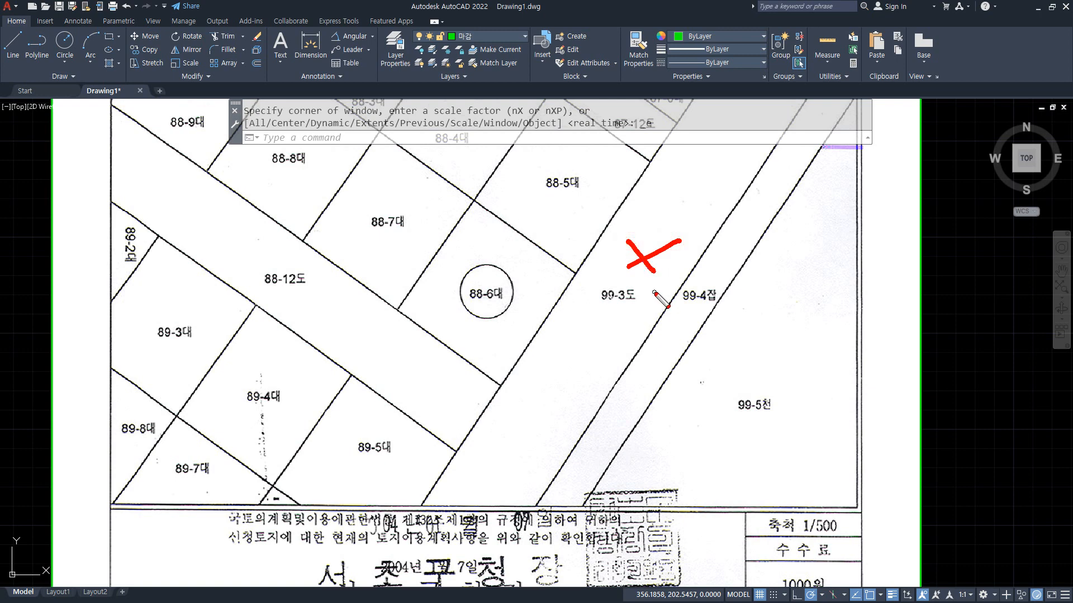
{"action": "key", "text": "Escape"}
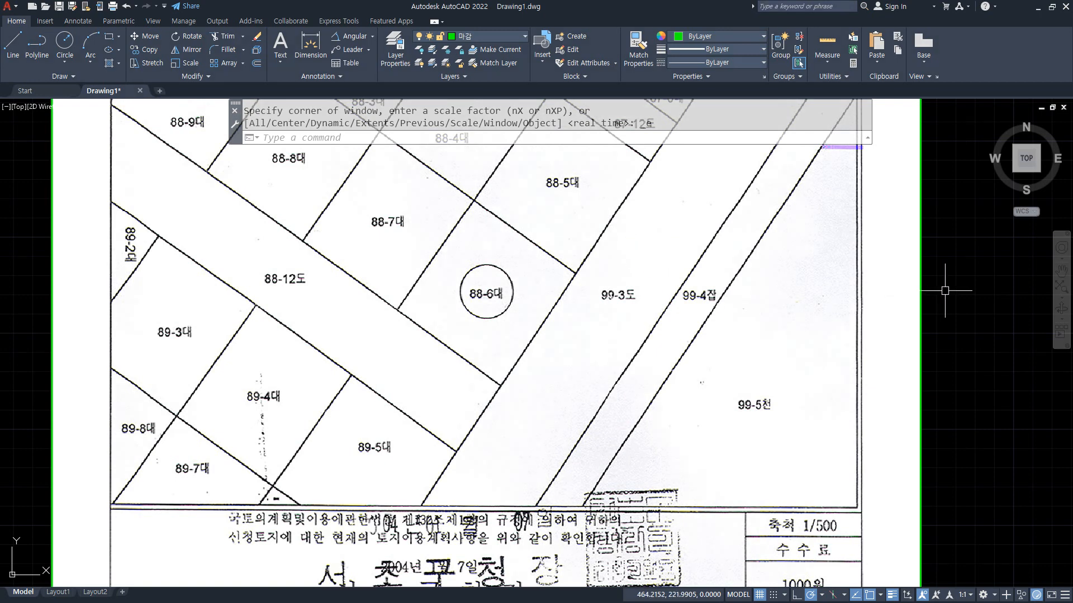
{"action": "key", "text": "Escape"}
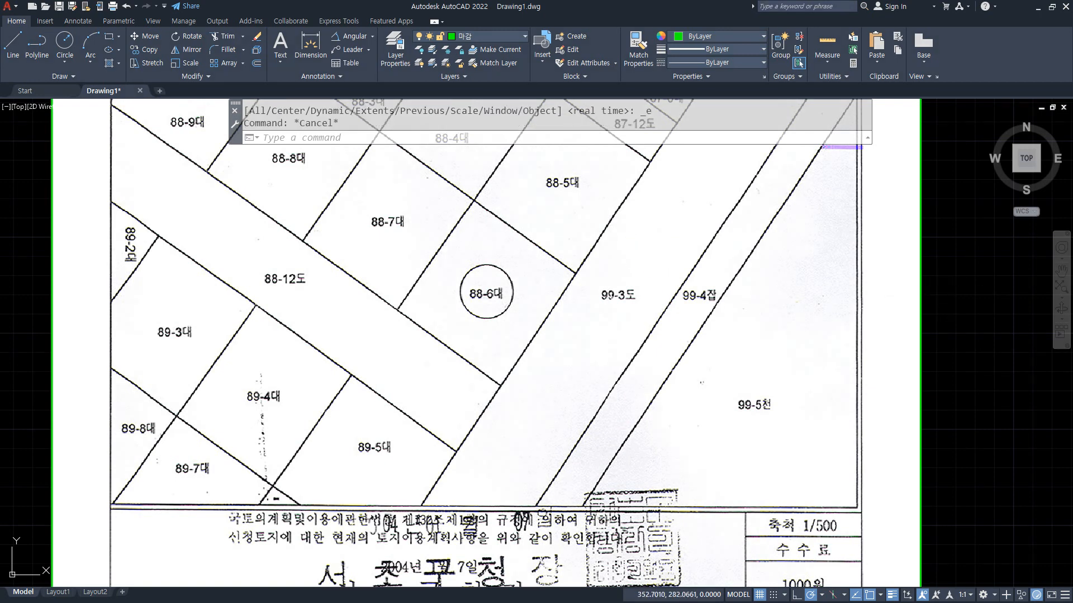
Trace lot 88-6대's boundary with lot 88-7대 with a line that overshoots both corners.
{"action": "type", "text": "l"}
{"action": "key", "text": "Return"}
{"action": "scroll", "coordinate": [335, 313], "scroll_direction": "up", "scroll_amount": 10}
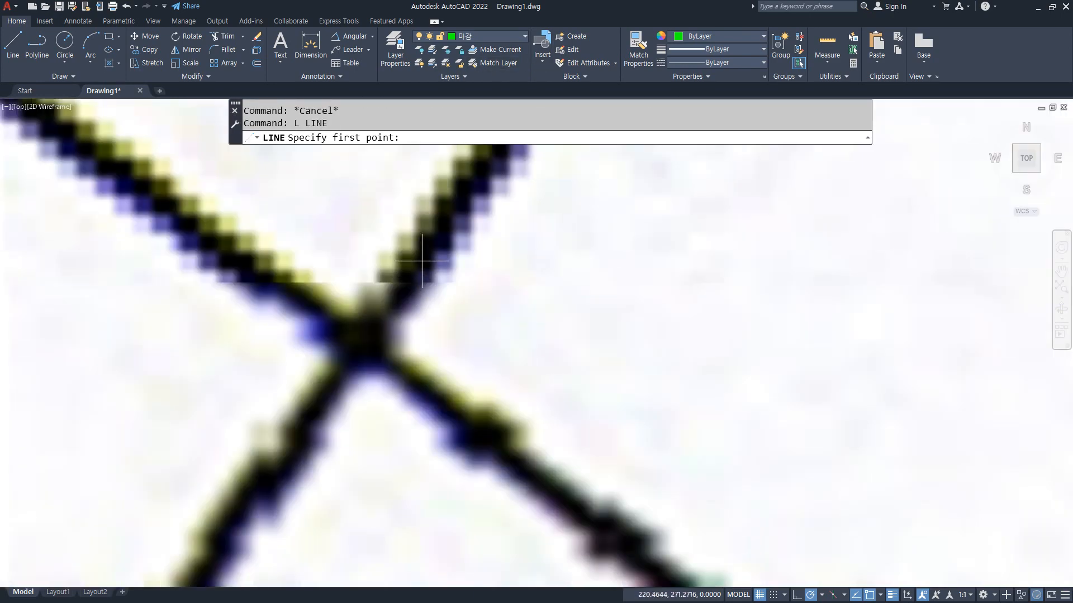
{"action": "left_click", "coordinate": [431, 238]}
{"action": "scroll", "coordinate": [399, 284], "scroll_direction": "down", "scroll_amount": 6}
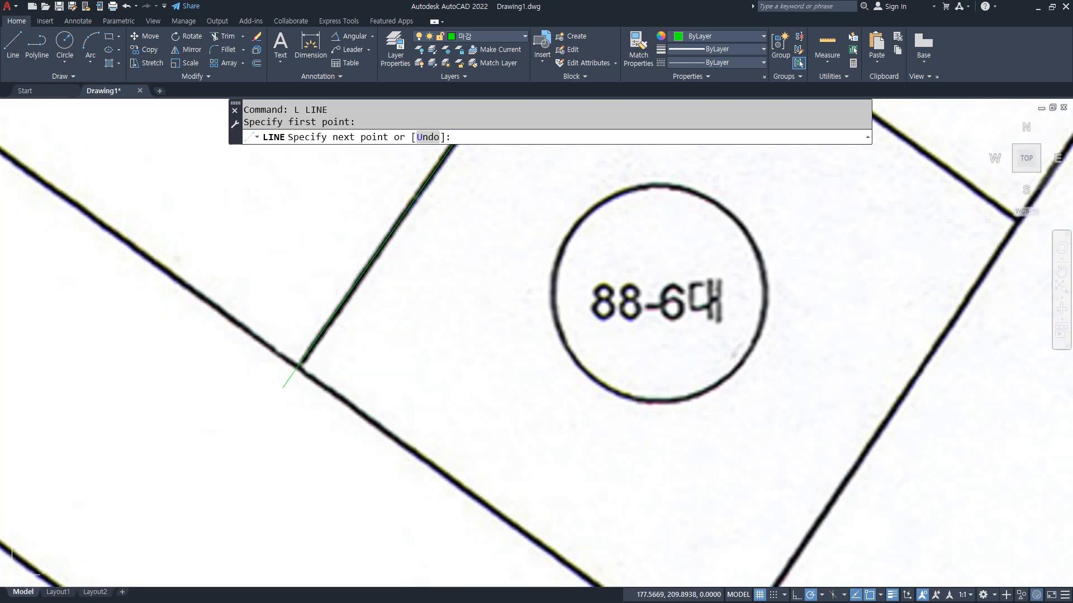
{"action": "left_click", "coordinate": [261, 420]}
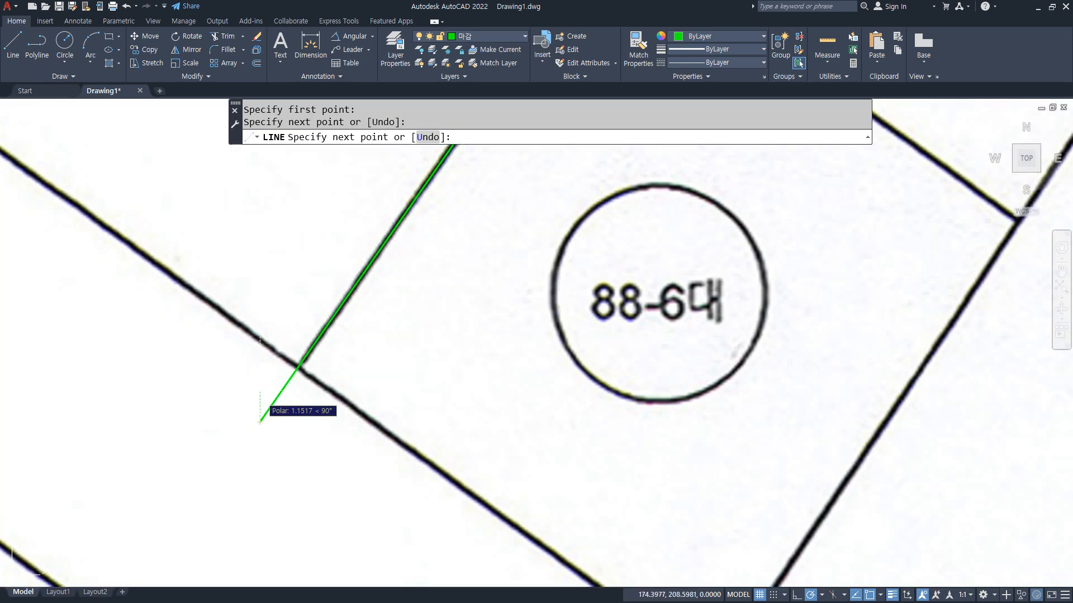
{"action": "key", "text": "Return"}
Trace lot 88-6대's boundary with road 88-12도 with a line running past both corners.
{"action": "scroll", "coordinate": [261, 420], "scroll_direction": "up", "scroll_amount": 6}
{"action": "key", "text": "Return"}
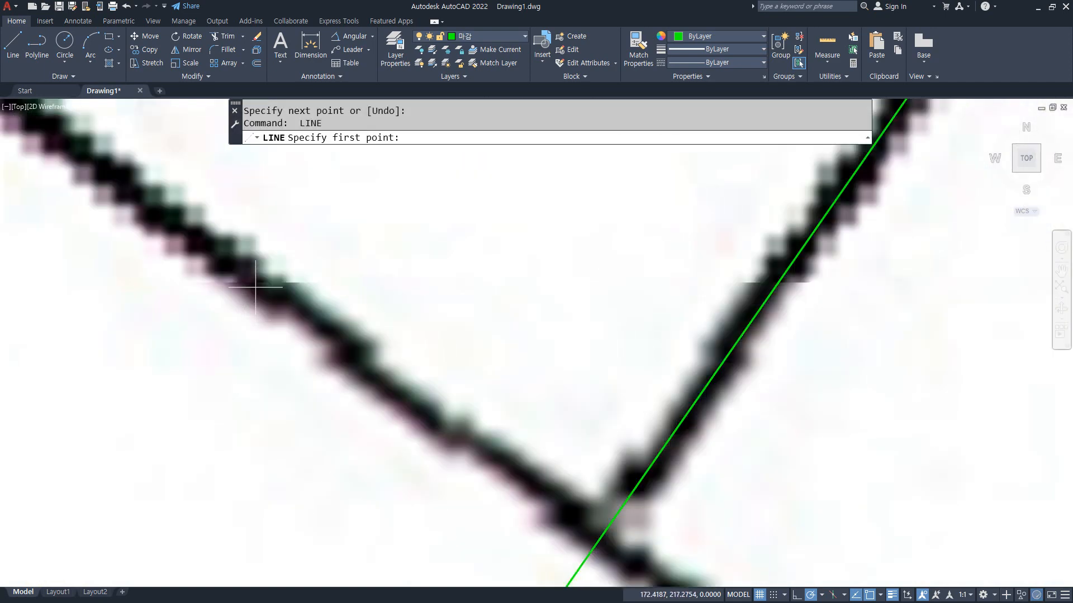
{"action": "left_click", "coordinate": [246, 282]}
{"action": "scroll", "coordinate": [246, 283], "scroll_direction": "down", "scroll_amount": 6}
{"action": "middle_click_drag", "start_coordinate": [512, 436], "coordinate": [284, 229]}
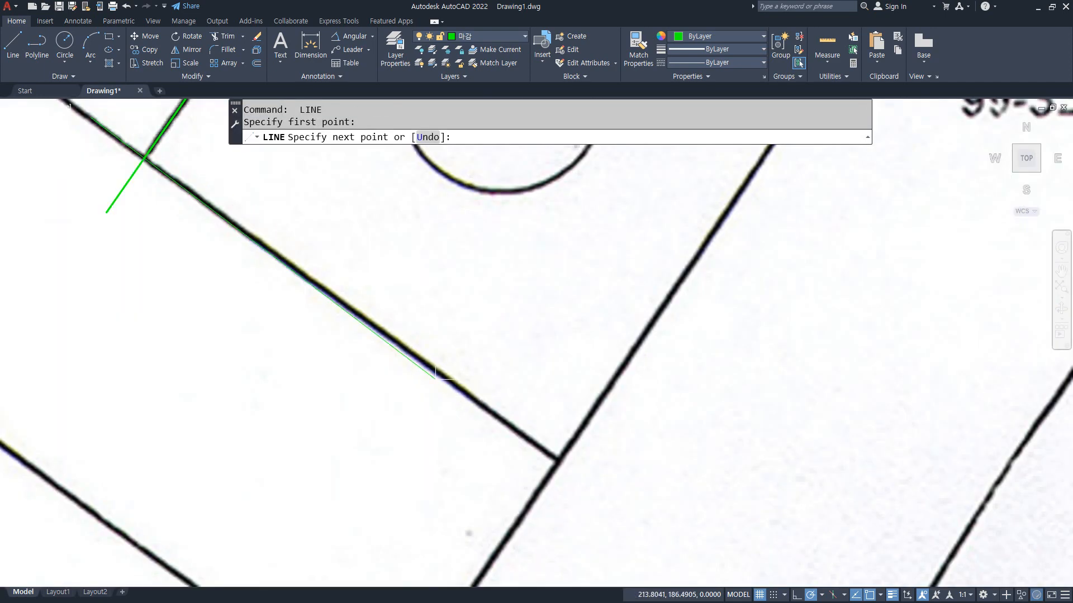
{"action": "scroll", "coordinate": [608, 492], "scroll_direction": "up", "scroll_amount": 6}
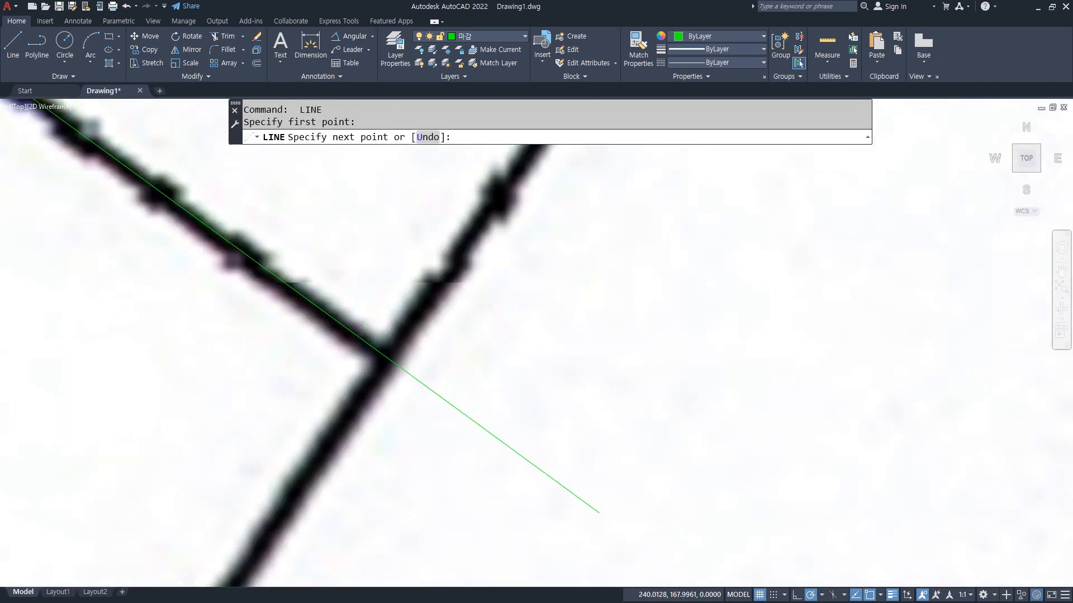
{"action": "left_click", "coordinate": [600, 515]}
{"action": "key", "text": "Return"}
Trace lot 88-6대's boundary with road 99-3도 with a line from beyond its south corner to past its east corner.
{"action": "key", "text": "Return"}
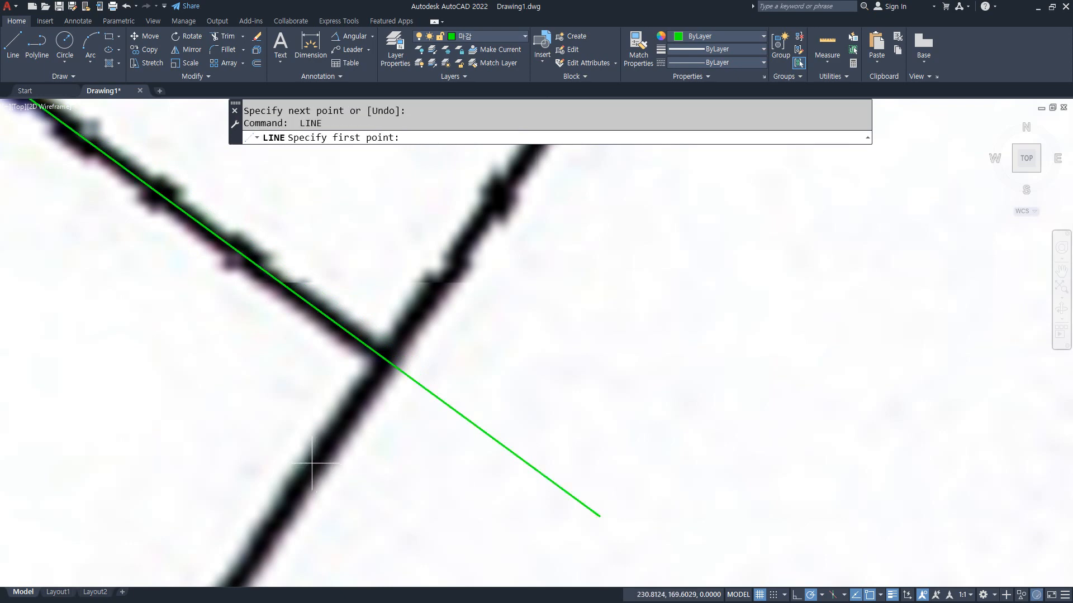
{"action": "left_click", "coordinate": [312, 467]}
{"action": "scroll", "coordinate": [335, 417], "scroll_direction": "down", "scroll_amount": 3}
{"action": "mouse_move", "coordinate": [430, 269]}
{"action": "middle_mouse_down"}
{"action": "mouse_move", "coordinate": [247, 518]}
{"action": "mouse_move", "coordinate": [361, 357]}
{"action": "middle_mouse_up"}
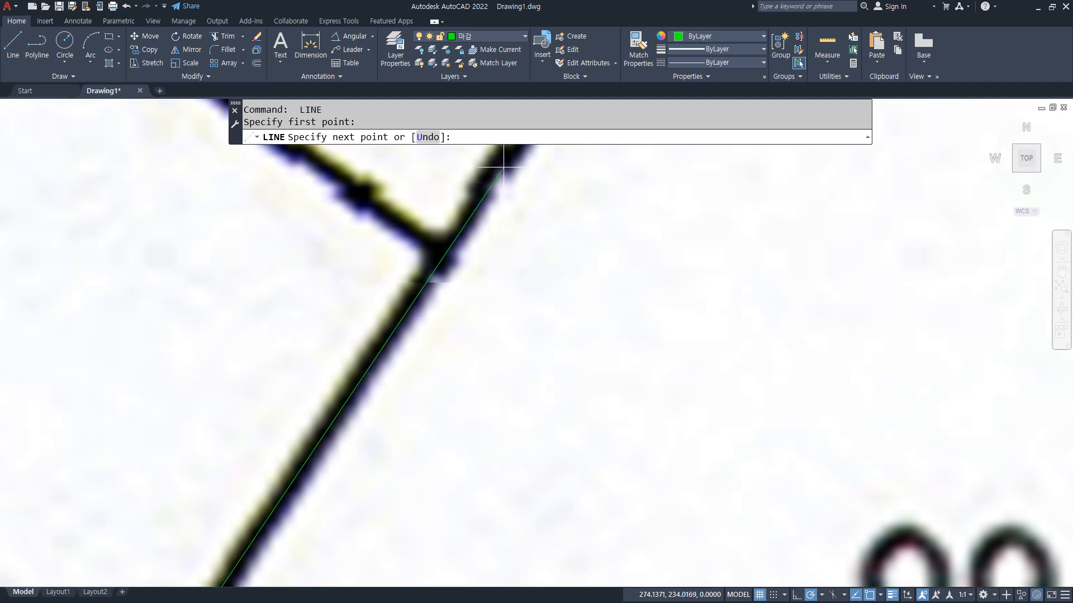
{"action": "left_click", "coordinate": [510, 160]}
{"action": "key", "text": "Return"}
Trace lot 88-6대's boundary with lot 88-5대 with a line that extends past the north corner.
{"action": "key", "text": "Return"}
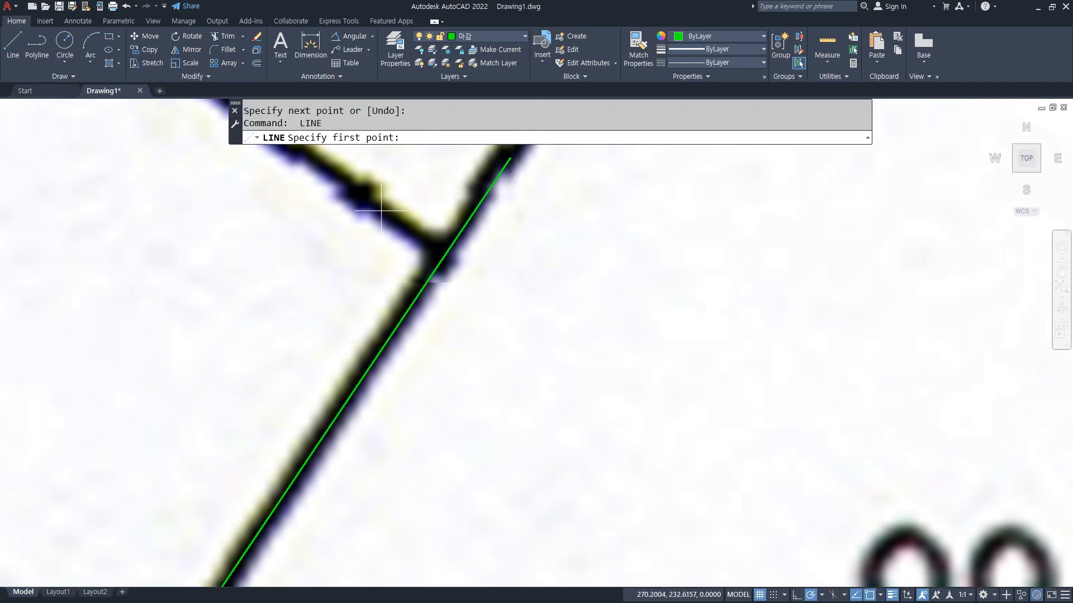
{"action": "left_click", "coordinate": [382, 211]}
{"action": "scroll", "coordinate": [381, 212], "scroll_direction": "up", "scroll_amount": 2}
{"action": "scroll", "coordinate": [391, 221], "scroll_direction": "down", "scroll_amount": 5}
{"action": "scroll", "coordinate": [376, 280], "scroll_direction": "up", "scroll_amount": 4}
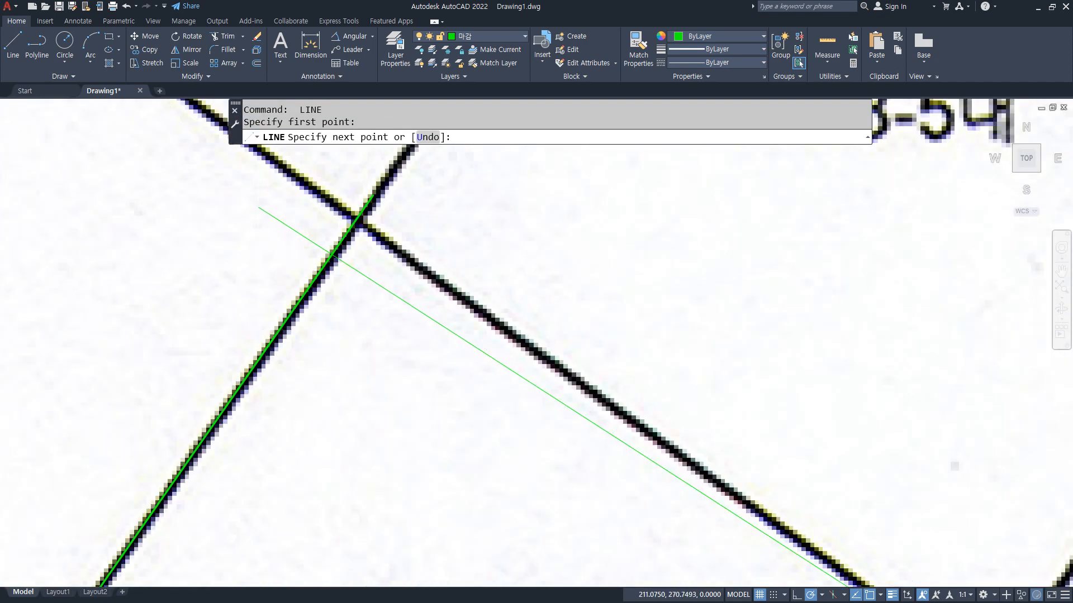
{"action": "left_click", "coordinate": [274, 161]}
{"action": "key", "text": "Return"}
{"action": "scroll", "coordinate": [358, 372], "scroll_direction": "down", "scroll_amount": 3}
{"action": "middle_click_drag", "start_coordinate": [358, 372], "coordinate": [377, 338]}
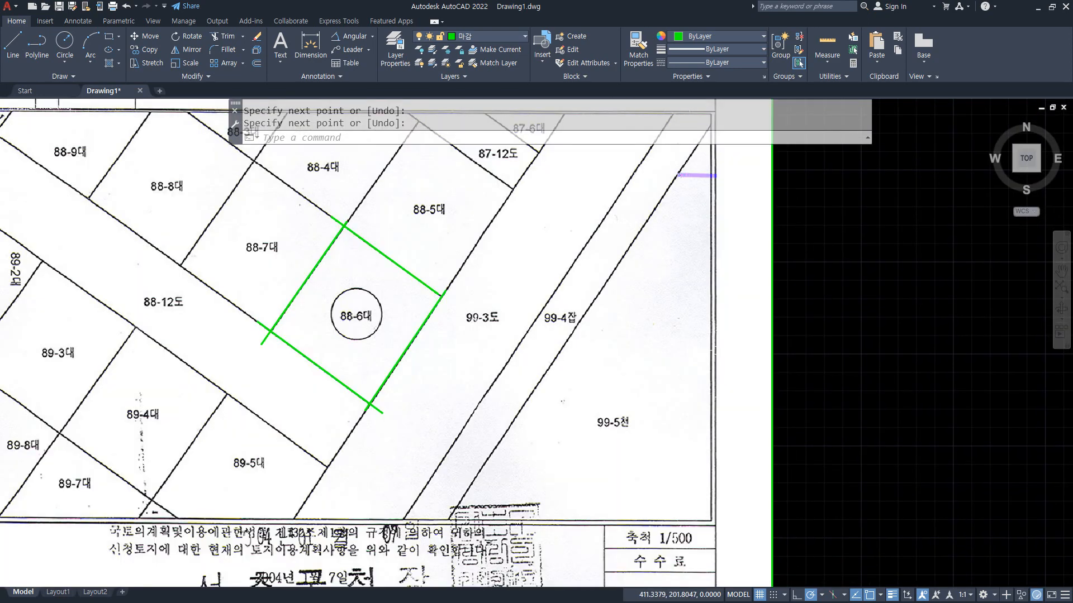
Erase the certificate image from the drawing, keeping only the four traced lot lines.
{"action": "mouse_move", "coordinate": [595, 225]}
{"action": "left_mouse_down"}
{"action": "mouse_move", "coordinate": [571, 261]}
{"action": "mouse_move", "coordinate": [581, 232]}
{"action": "mouse_move", "coordinate": [586, 240]}
{"action": "left_mouse_up"}
{"action": "left_click_drag", "start_coordinate": [771, 210], "coordinate": [773, 305]}
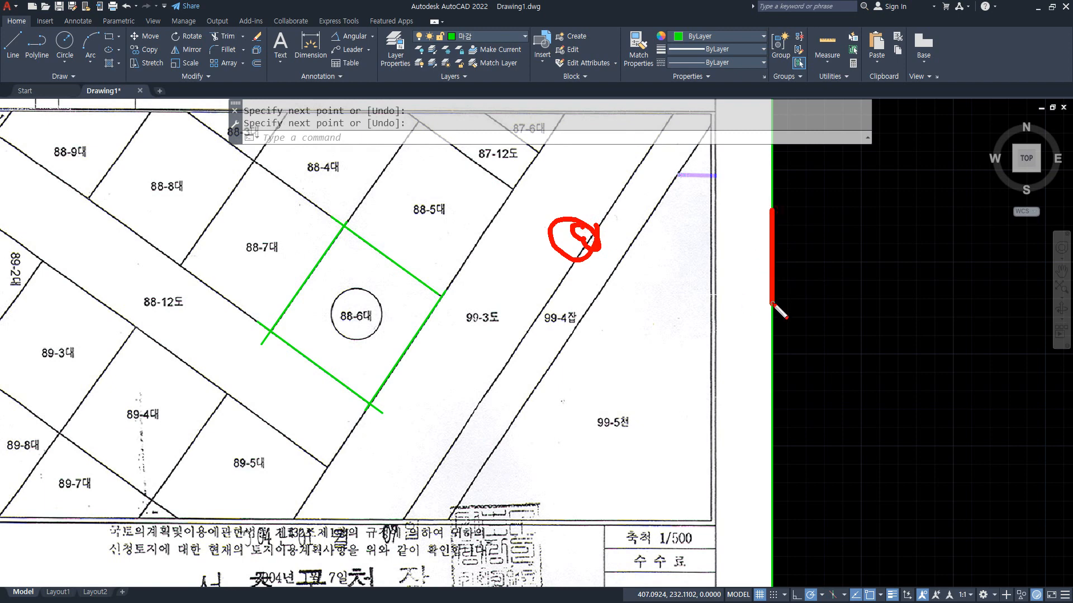
{"action": "left_click", "coordinate": [823, 226]}
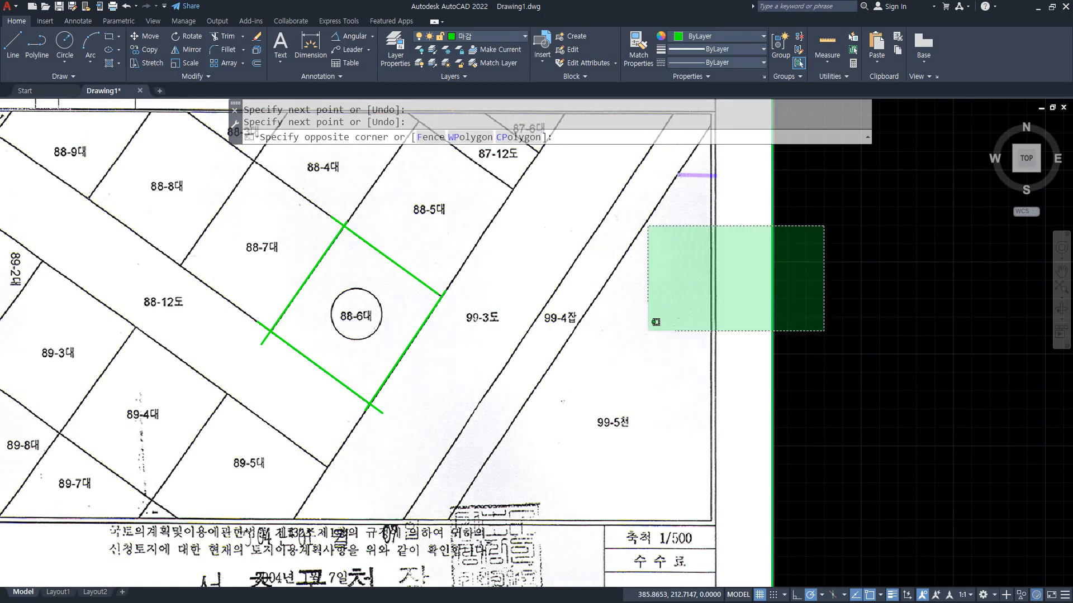
{"action": "left_click", "coordinate": [625, 339]}
{"action": "scroll", "coordinate": [686, 405], "scroll_direction": "down", "scroll_amount": 2}
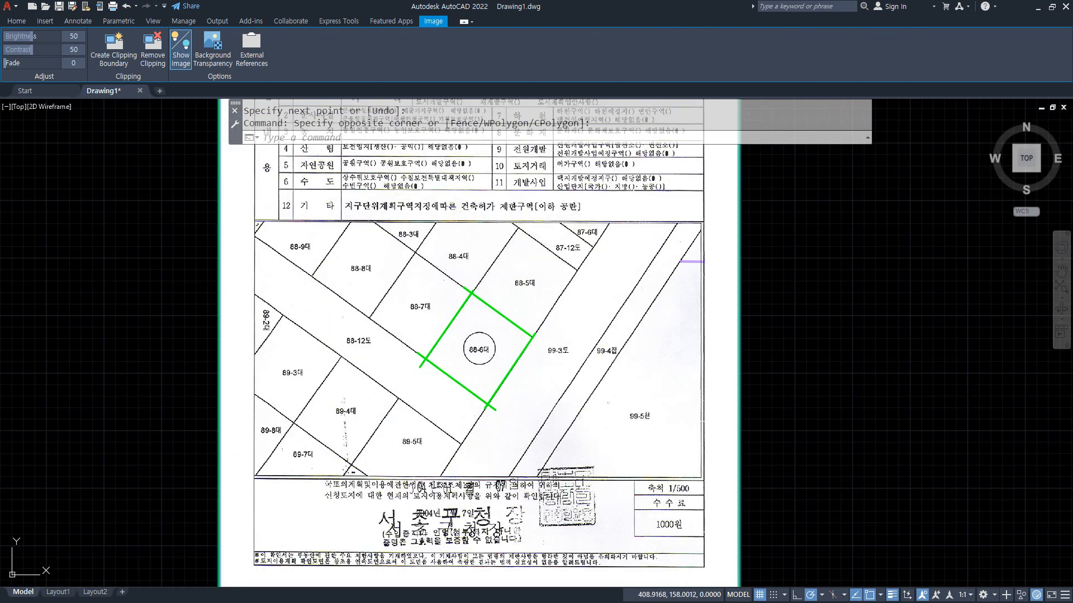
{"action": "scroll", "coordinate": [712, 465], "scroll_direction": "down", "scroll_amount": 2}
{"action": "key", "text": "Delete"}
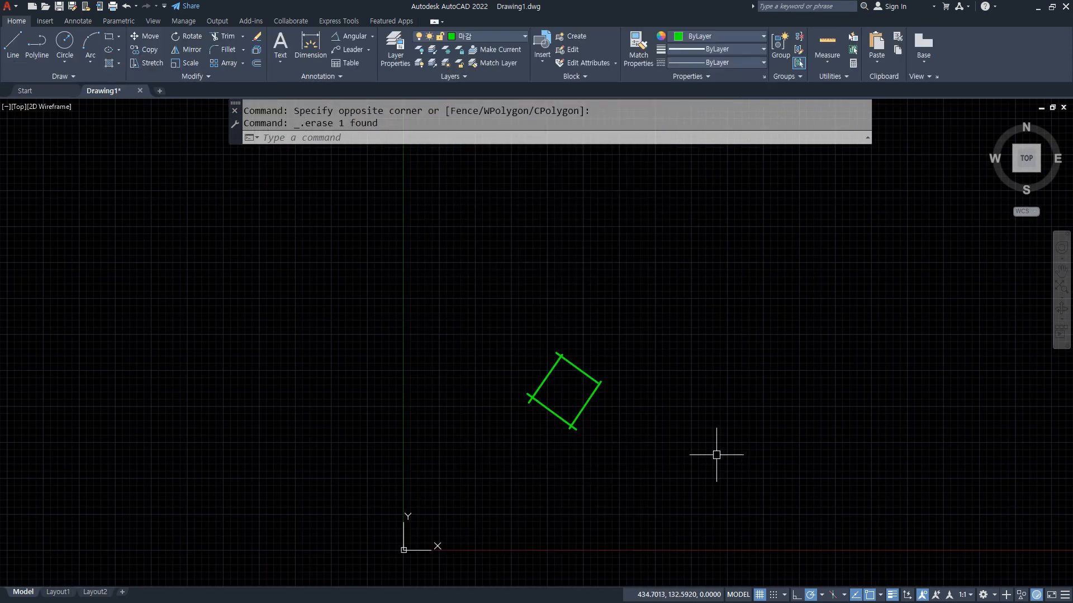
Join the lot outline's north and west corners into sharp corners with Fillet at radius 0.
{"action": "scroll", "coordinate": [642, 430], "scroll_direction": "up", "scroll_amount": 2}
{"action": "mouse_move", "coordinate": [557, 445]}
{"action": "left_mouse_down"}
{"action": "mouse_move", "coordinate": [457, 432]}
{"action": "mouse_move", "coordinate": [589, 311]}
{"action": "mouse_move", "coordinate": [549, 463]}
{"action": "left_mouse_up"}
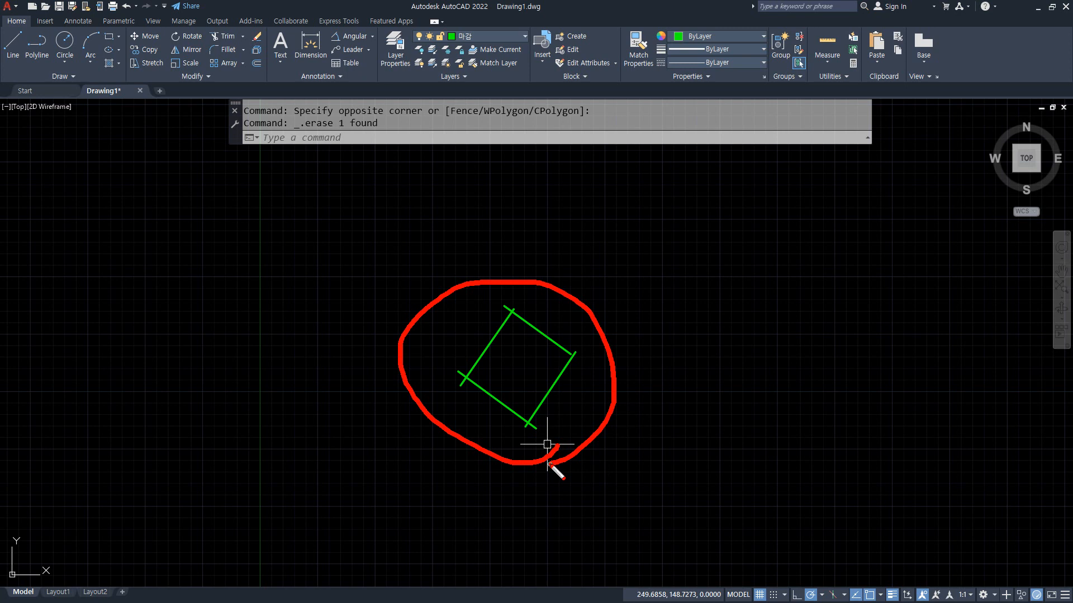
{"action": "key", "text": "Escape"}
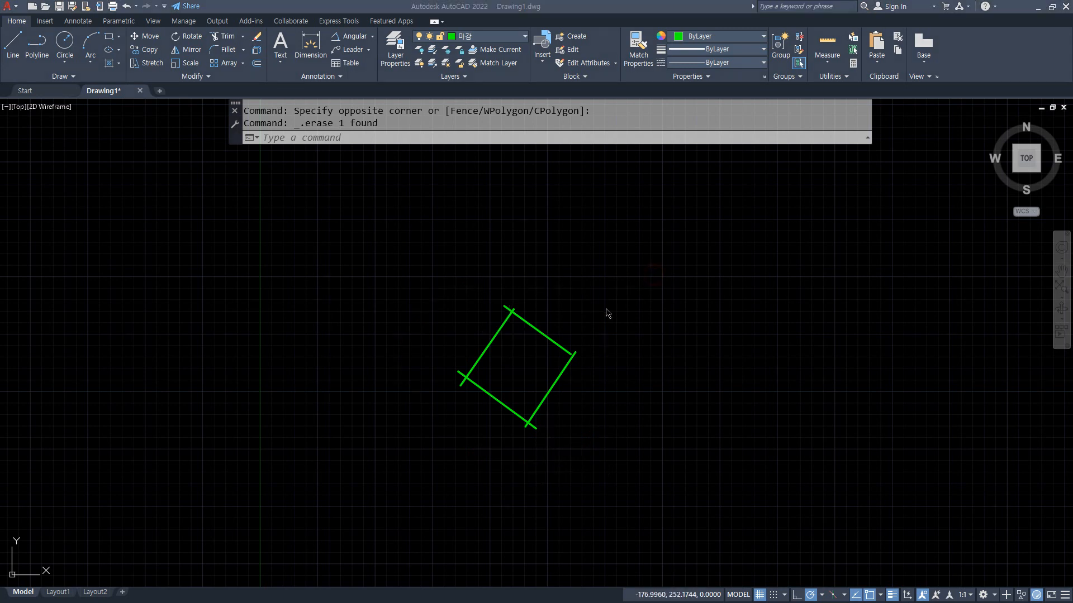
{"action": "scroll", "coordinate": [580, 313], "scroll_direction": "up", "scroll_amount": 1}
{"action": "type", "text": "f"}
{"action": "key", "text": "space"}
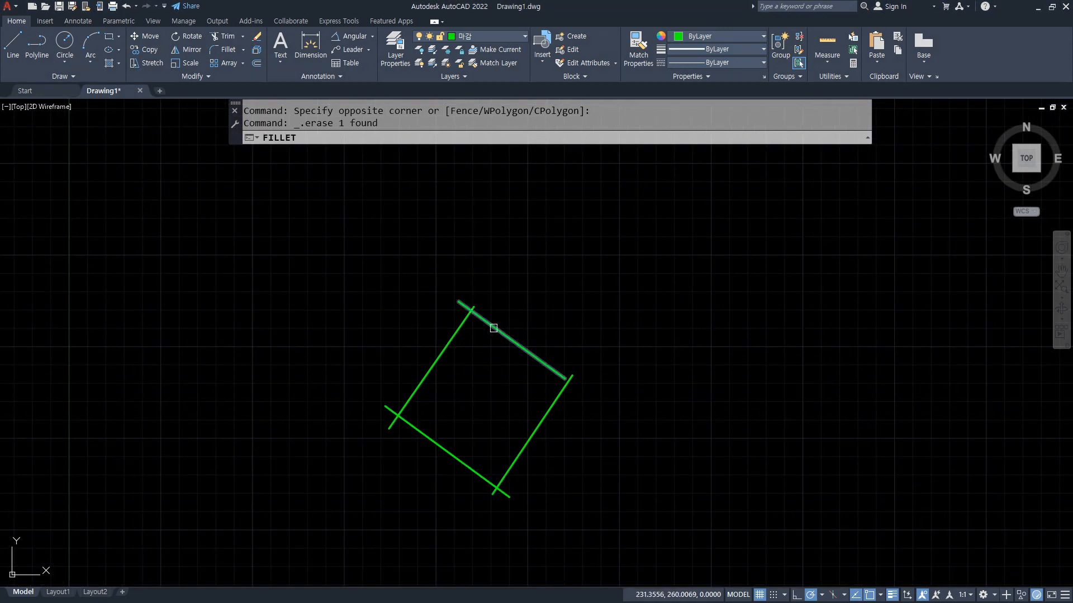
{"action": "left_click", "coordinate": [493, 327]}
{"action": "left_click", "coordinate": [458, 329]}
{"action": "key", "text": "space"}
{"action": "left_click", "coordinate": [422, 382]}
{"action": "left_click", "coordinate": [424, 436]}
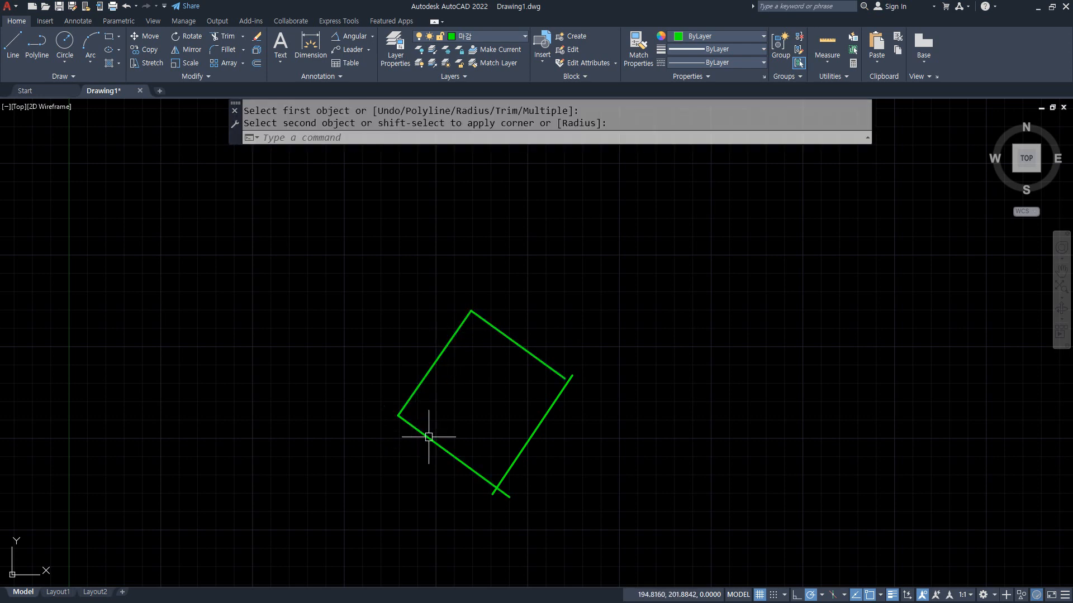
Close the lot outline's south and east corners with Fillet at radius 0.
{"action": "key", "text": "space"}
{"action": "left_click", "coordinate": [486, 474]}
{"action": "left_click", "coordinate": [505, 471]}
{"action": "key", "text": "space"}
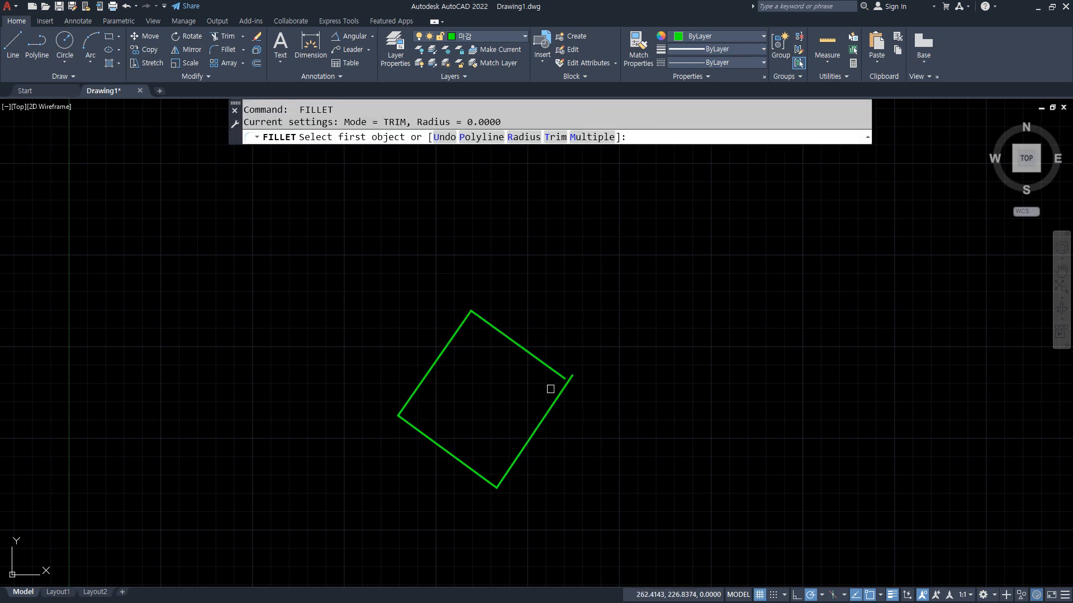
{"action": "left_click", "coordinate": [563, 387]}
{"action": "left_click", "coordinate": [556, 371]}
{"action": "scroll", "coordinate": [477, 442], "scroll_direction": "up", "scroll_amount": 4}
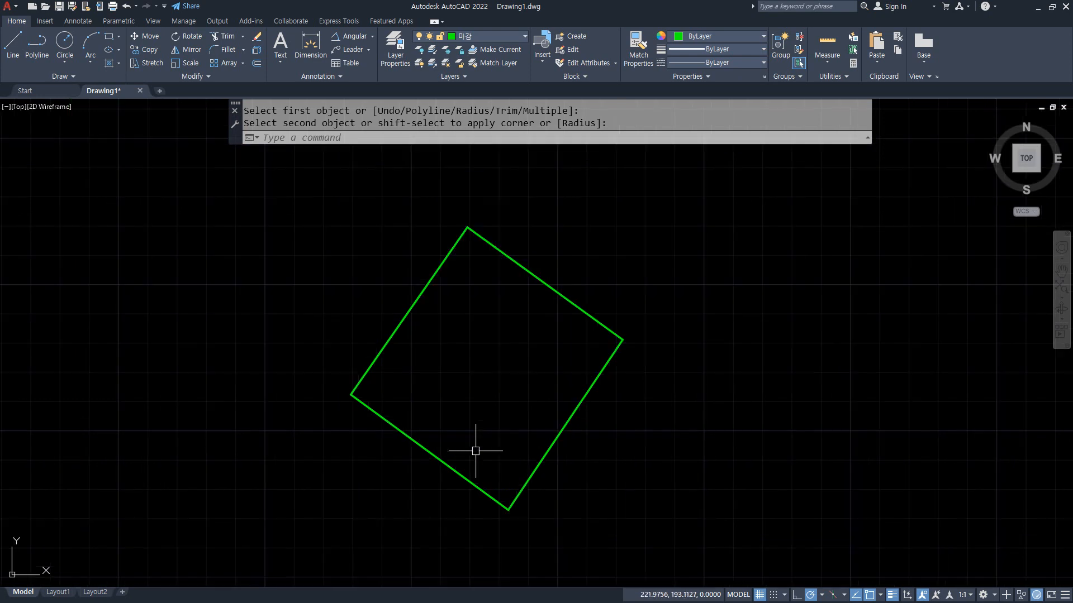
{"action": "middle_click_drag", "start_coordinate": [492, 273], "coordinate": [539, 331]}
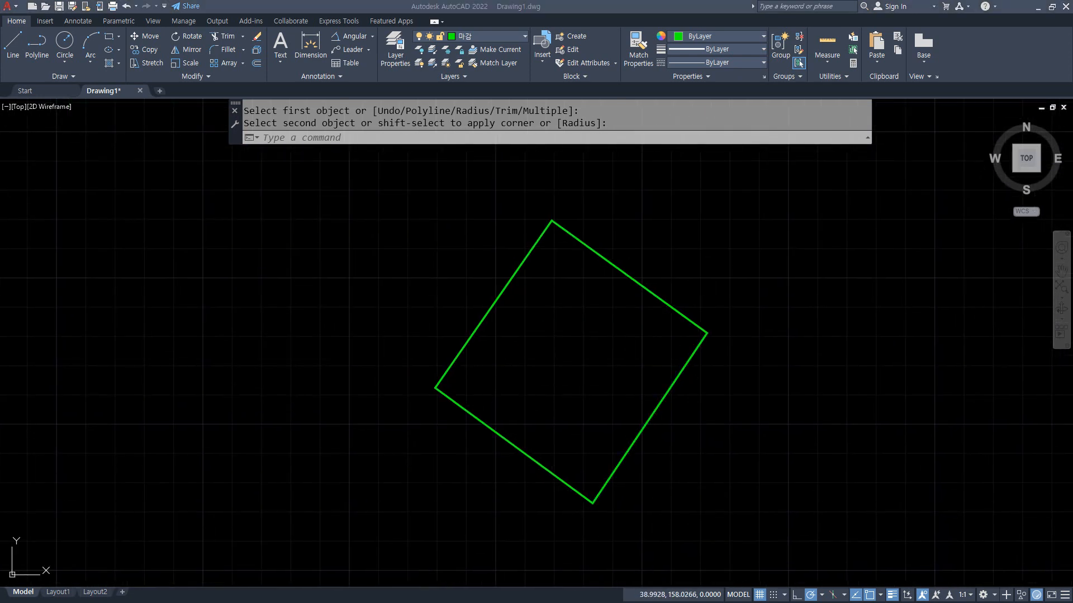
Switch to the browser and view the north-symbol drawings in the 다양한 방위 그리기 post on the cafe's 여러가지 자료들 board.
{"action": "left_click_drag", "start_coordinate": [0, 145], "coordinate": [823, 124]}
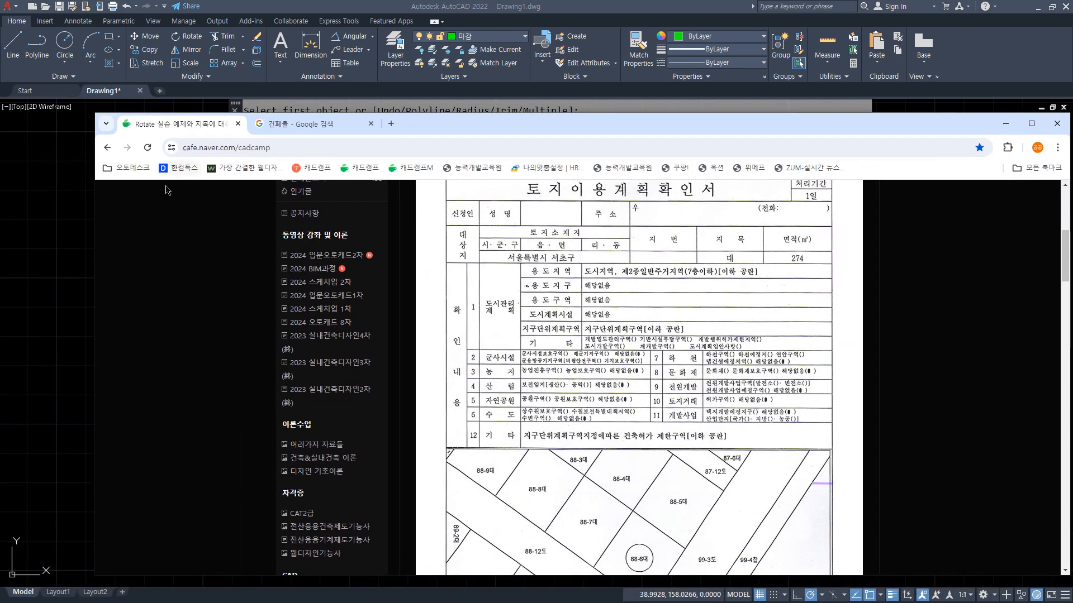
{"action": "scroll", "coordinate": [257, 347], "scroll_direction": "down", "scroll_amount": 4}
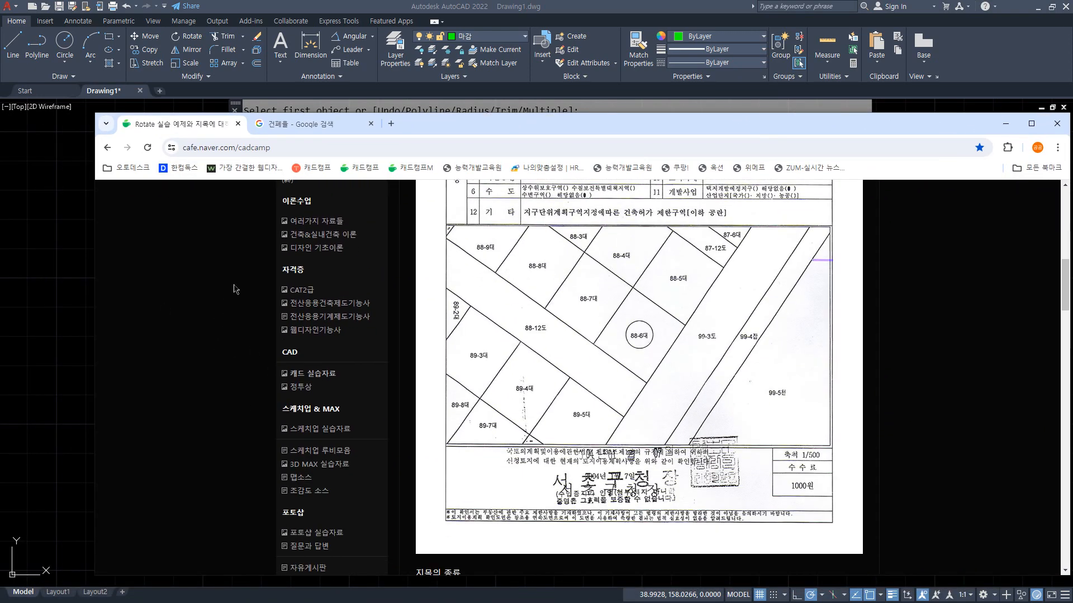
{"action": "left_click", "coordinate": [305, 221]}
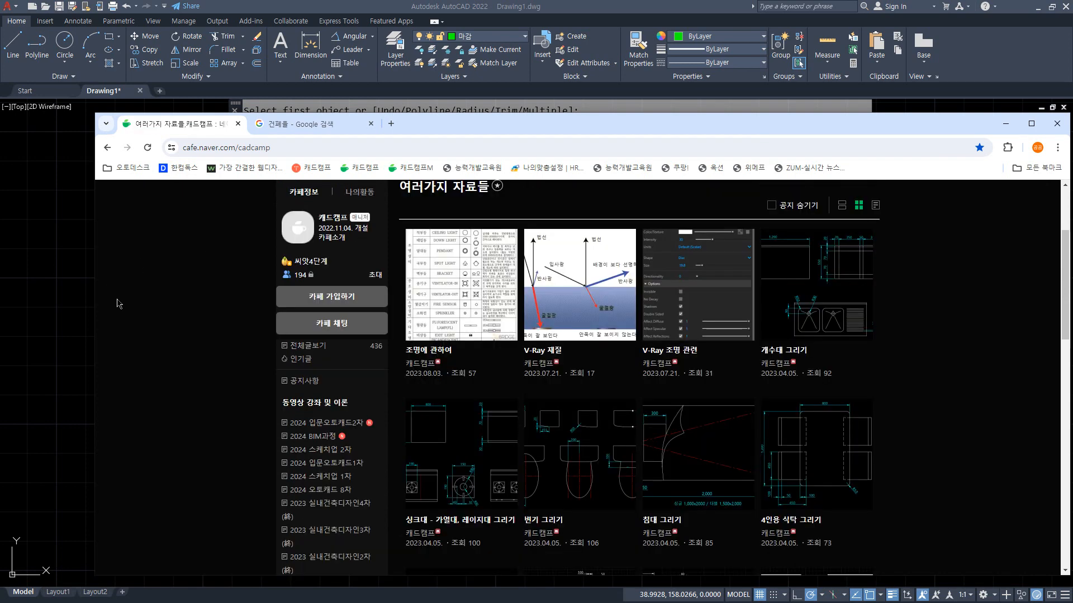
{"action": "scroll", "coordinate": [660, 429], "scroll_direction": "down", "scroll_amount": 10}
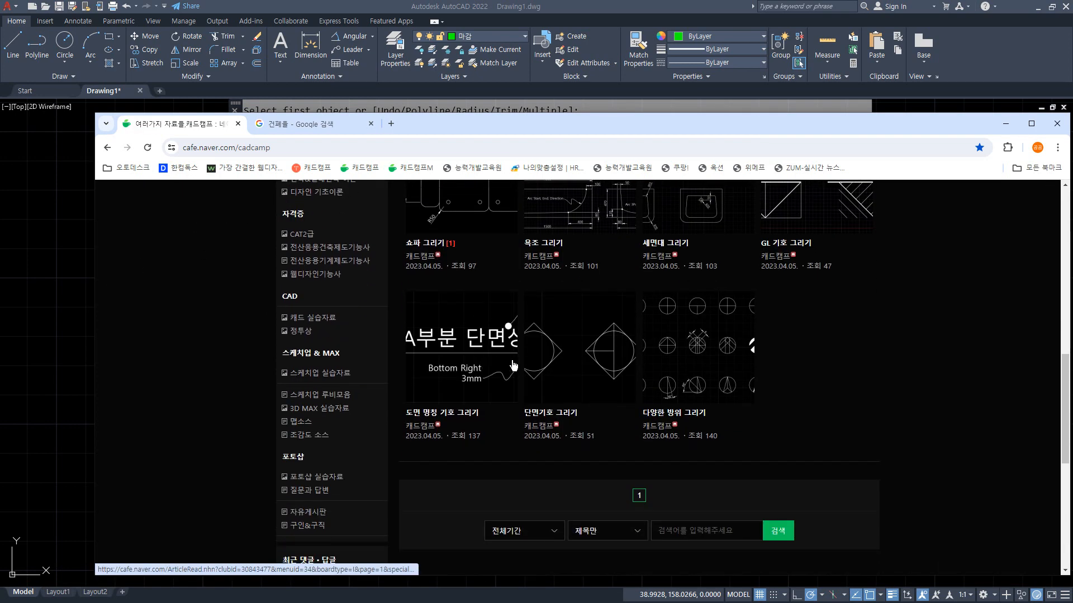
{"action": "left_click", "coordinate": [734, 344]}
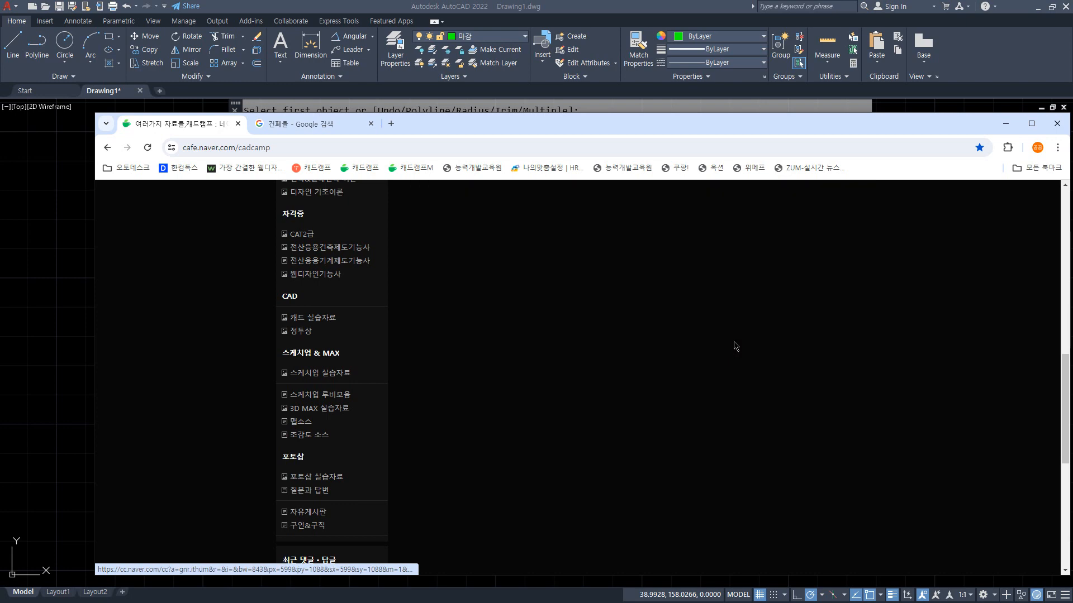
{"action": "scroll", "coordinate": [913, 408], "scroll_direction": "down", "scroll_amount": 2}
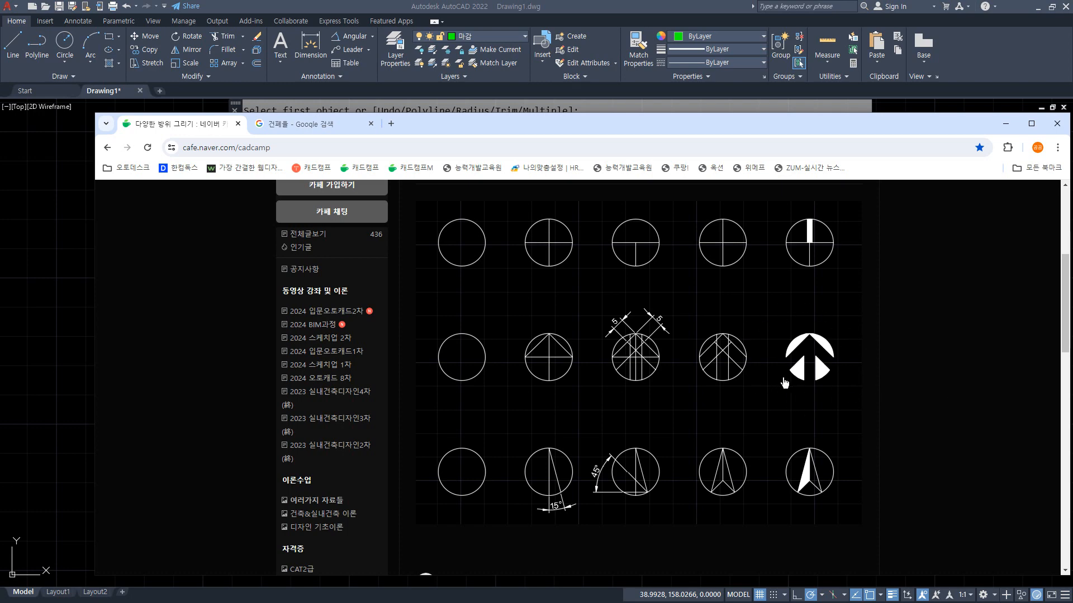
Return to AutoCAD and draw a circle of radius 10 west of the lot outline.
{"action": "left_click_drag", "start_coordinate": [737, 128], "coordinate": [0, 112]}
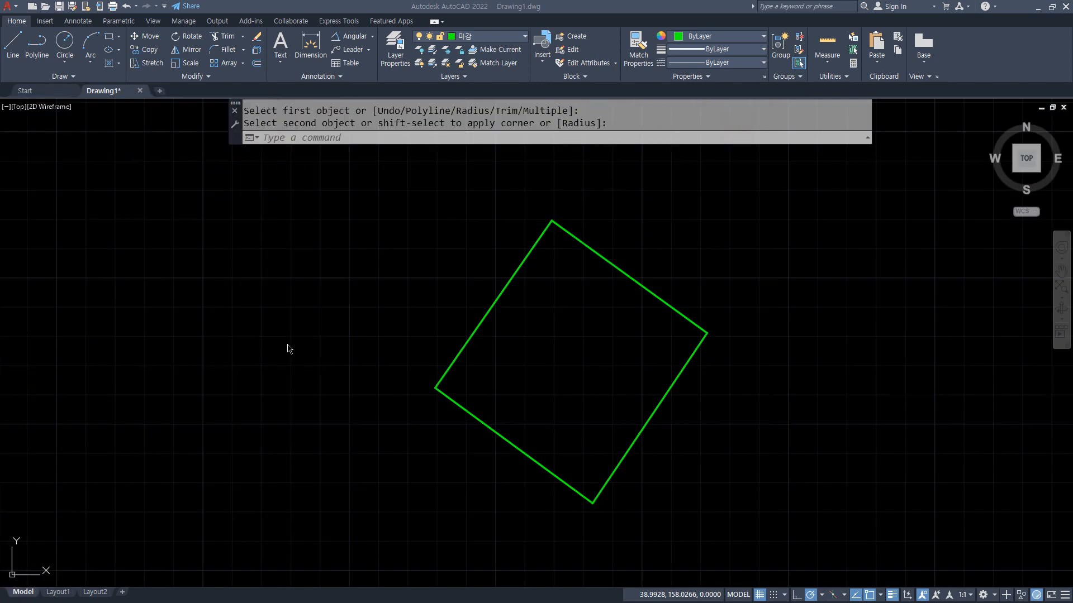
{"action": "type", "text": "c"}
{"action": "key", "text": "Return"}
{"action": "left_click", "coordinate": [344, 347]}
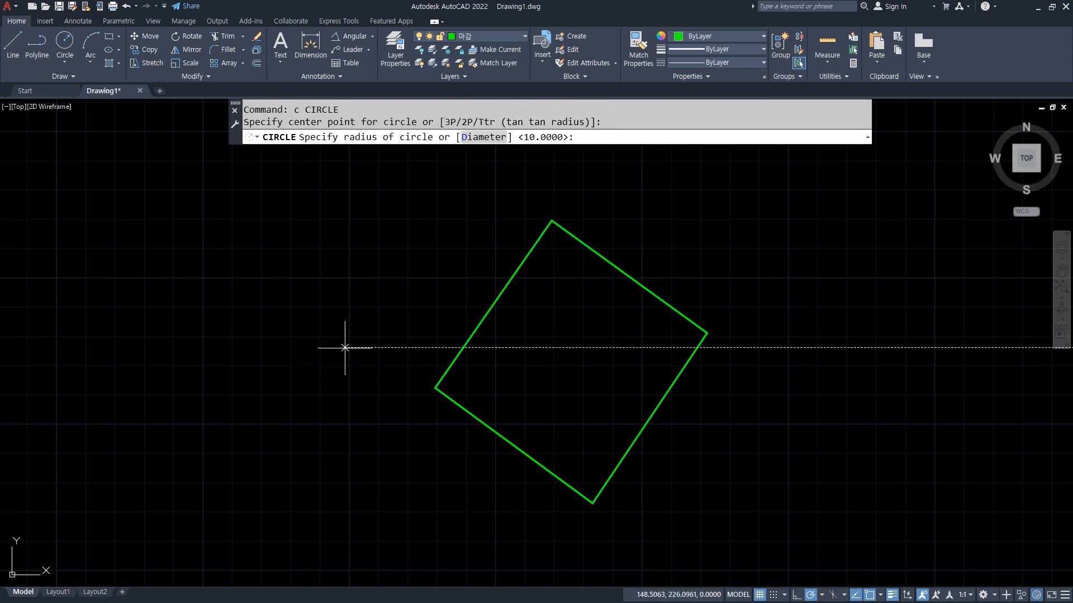
{"action": "type", "text": "10"}
{"action": "key", "text": "Return"}
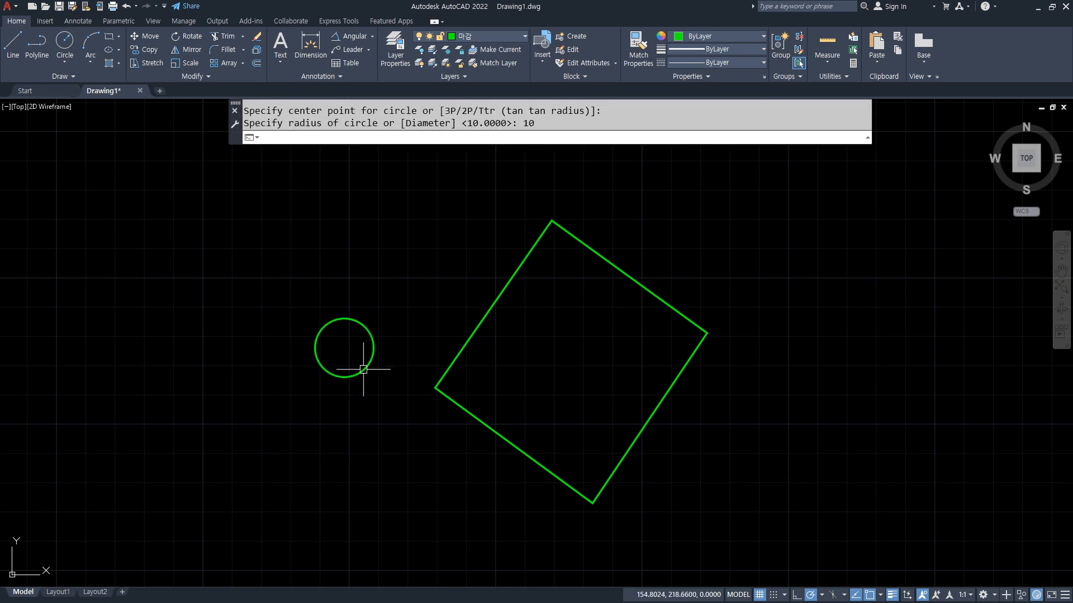
Draw a vertical line through the circle from its top quadrant to its bottom quadrant.
{"action": "scroll", "coordinate": [388, 361], "scroll_direction": "up", "scroll_amount": 4}
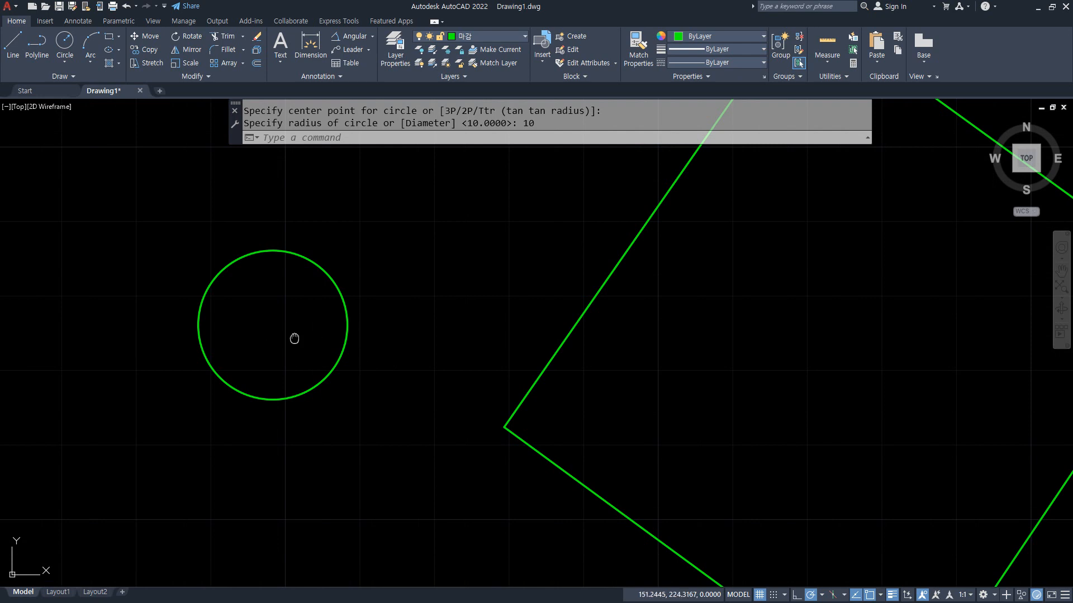
{"action": "middle_click_drag", "start_coordinate": [293, 335], "coordinate": [354, 367]}
{"action": "type", "text": "l"}
{"action": "key", "text": "Return"}
{"action": "left_click", "coordinate": [330, 282]}
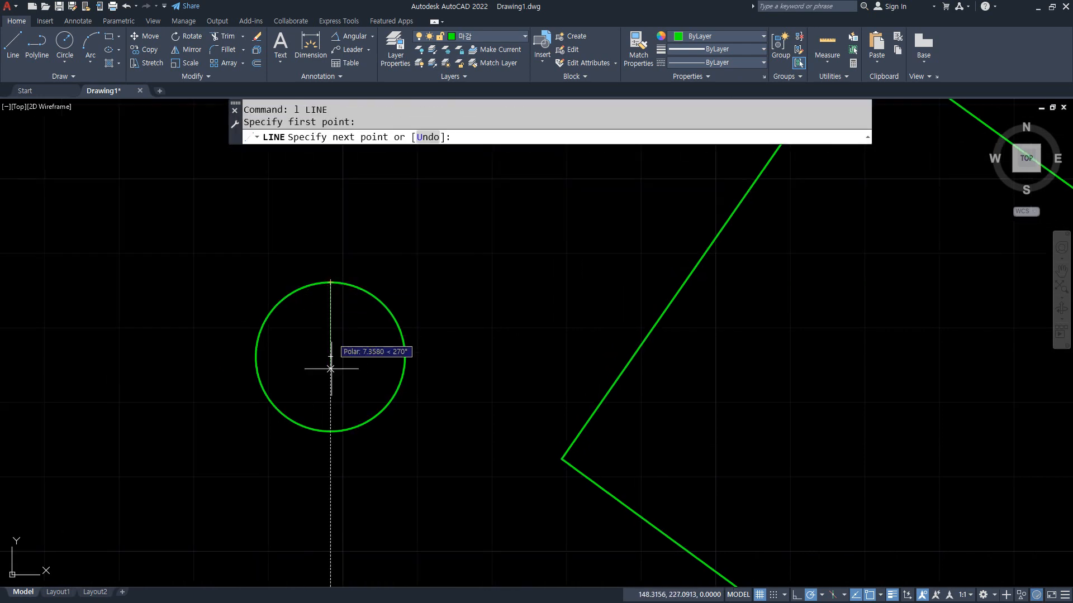
{"action": "left_click", "coordinate": [330, 431]}
{"action": "key", "text": "Return"}
Draw an arrowhead of two lines inside the circle, from the west quadrant to the top quadrant and down to the east quadrant.
{"action": "key", "text": "Return"}
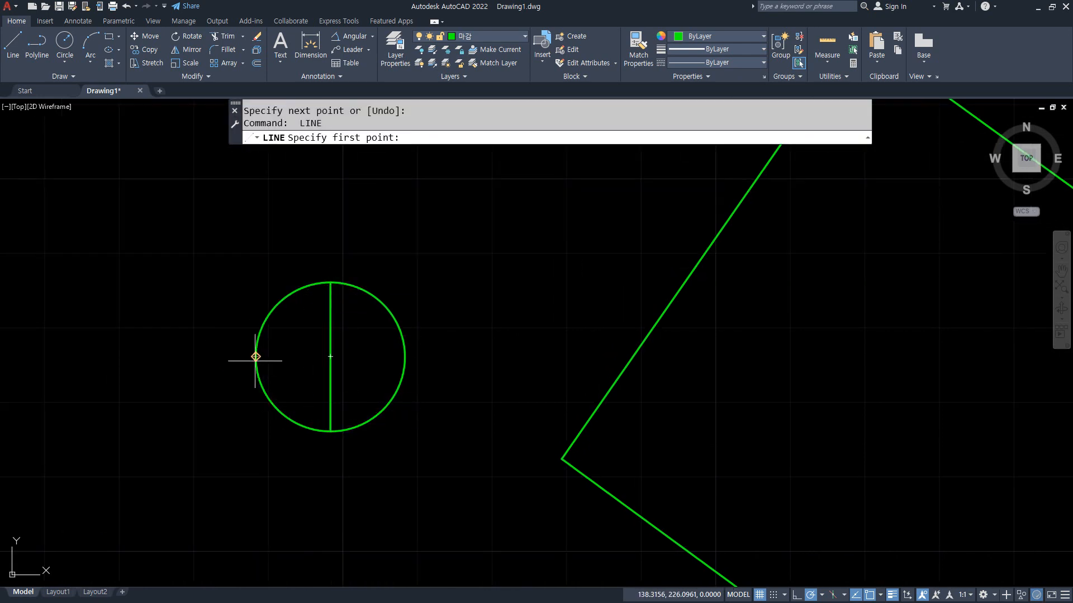
{"action": "left_click", "coordinate": [255, 356]}
{"action": "left_click", "coordinate": [330, 282]}
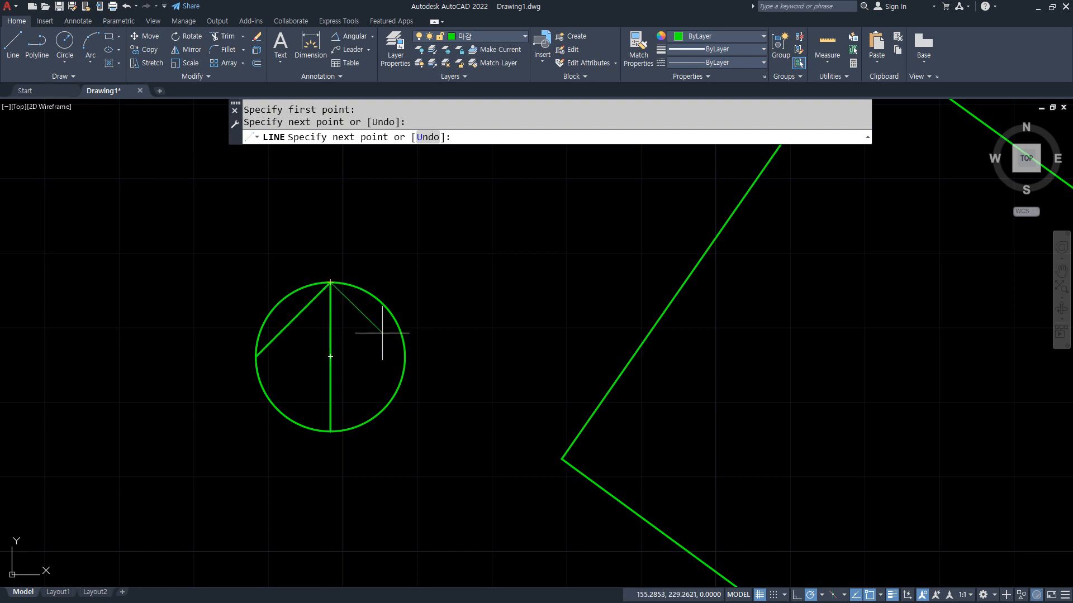
{"action": "left_click", "coordinate": [404, 357]}
{"action": "key", "text": "Return"}
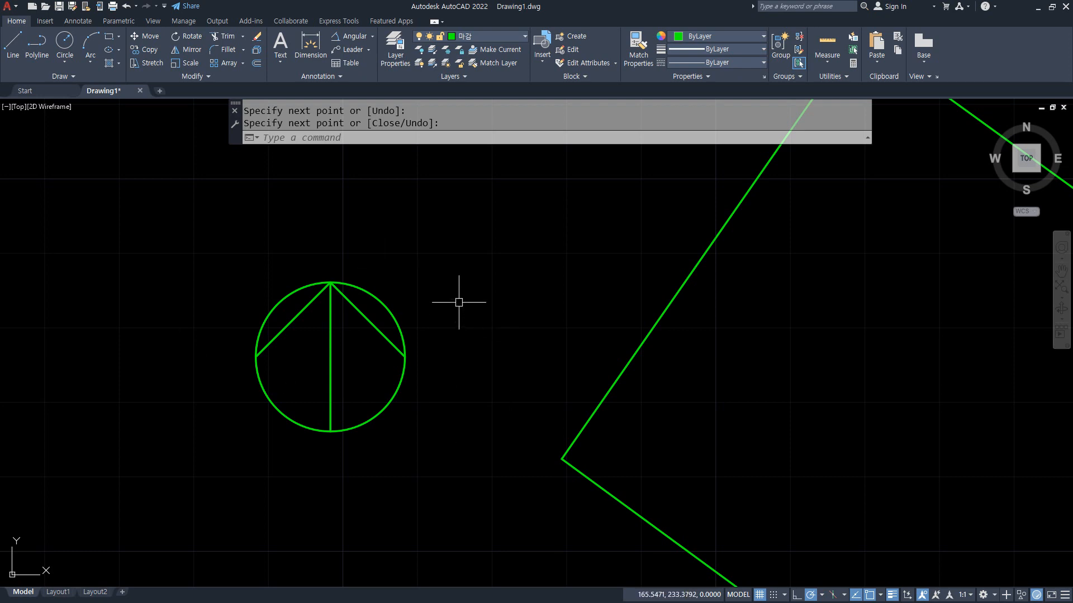
Offset both slanted arrowhead lines inward by 5.
{"action": "type", "text": "o"}
{"action": "key", "text": "Return"}
{"action": "type", "text": "5"}
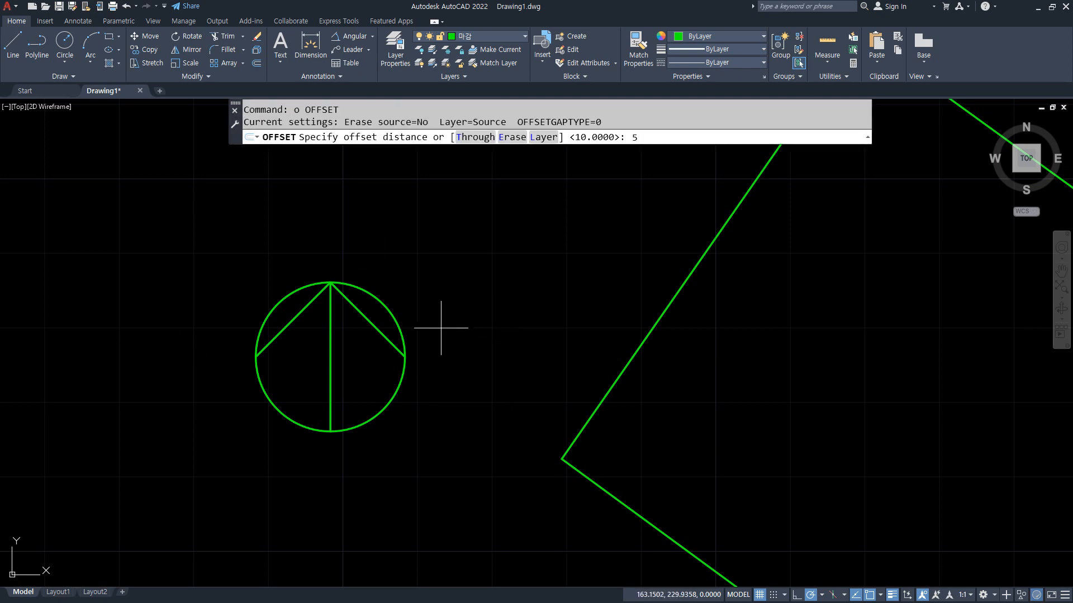
{"action": "key", "text": "Return"}
{"action": "left_click", "coordinate": [297, 314]}
{"action": "left_click", "coordinate": [310, 371]}
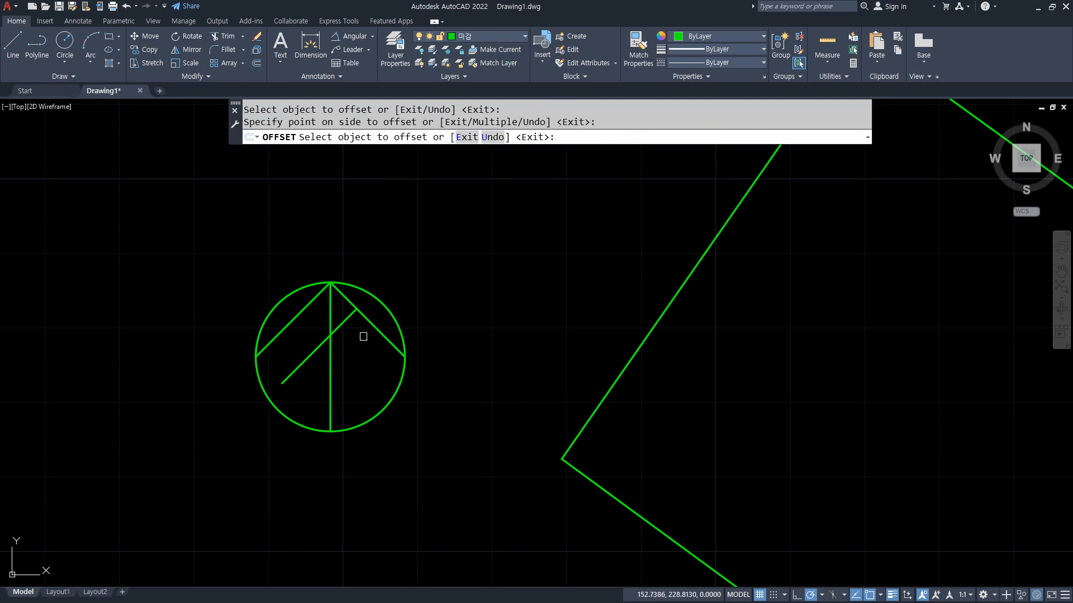
{"action": "left_click", "coordinate": [373, 326]}
{"action": "left_click", "coordinate": [352, 357]}
{"action": "key", "text": "Return"}
{"action": "key", "text": "ctrl+2"}
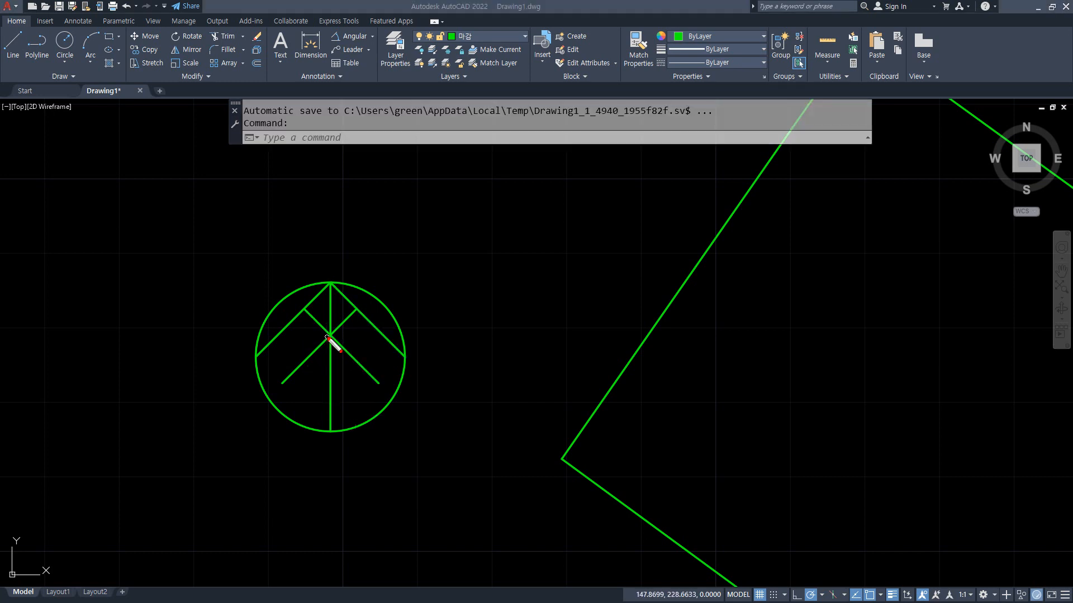
{"action": "mouse_move", "coordinate": [327, 337]}
{"action": "left_mouse_down"}
{"action": "mouse_move", "coordinate": [329, 410]}
{"action": "mouse_move", "coordinate": [299, 383]}
{"action": "mouse_move", "coordinate": [319, 392]}
{"action": "left_mouse_up"}
{"action": "left_click_drag", "start_coordinate": [335, 383], "coordinate": [348, 399]}
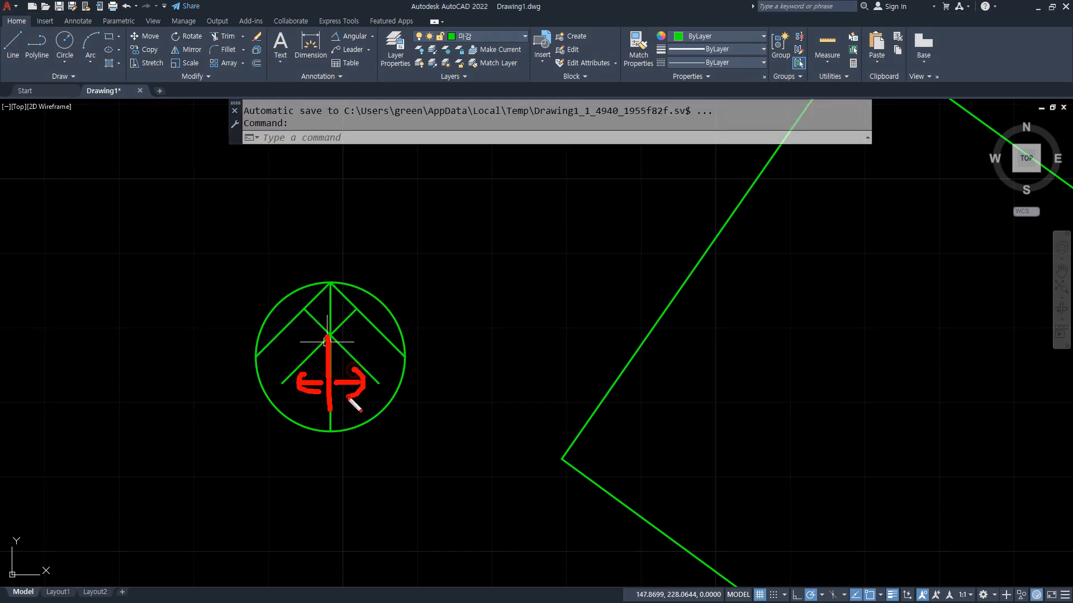
{"action": "key", "text": "Escape"}
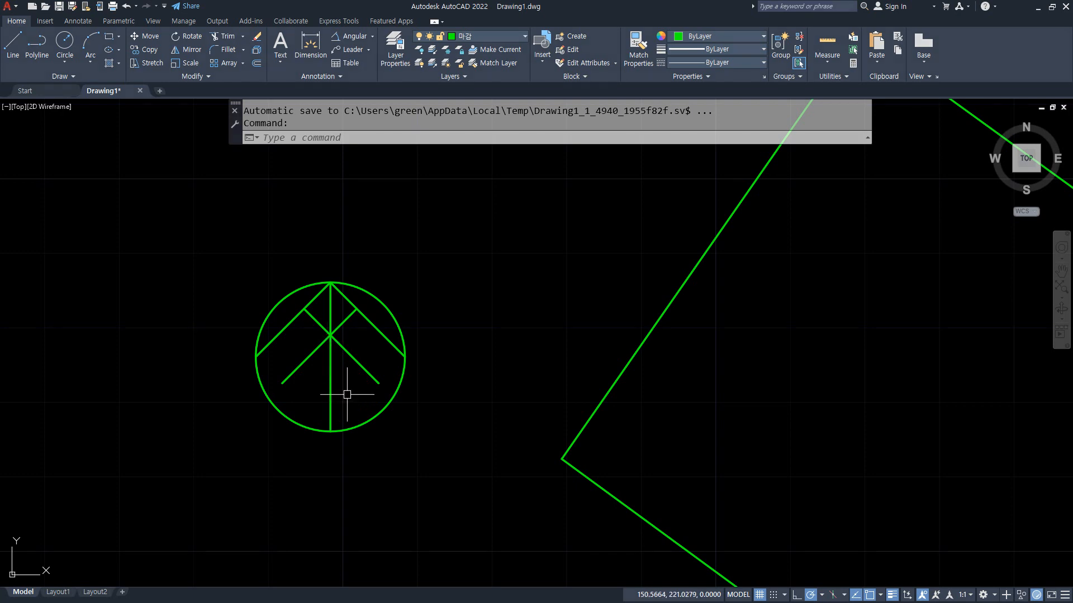
Offset the vertical centre line by 2.5 to both sides.
{"action": "type", "text": "o"}
{"action": "key", "text": "Return"}
{"action": "type", "text": "2.5"}
{"action": "key", "text": "Return"}
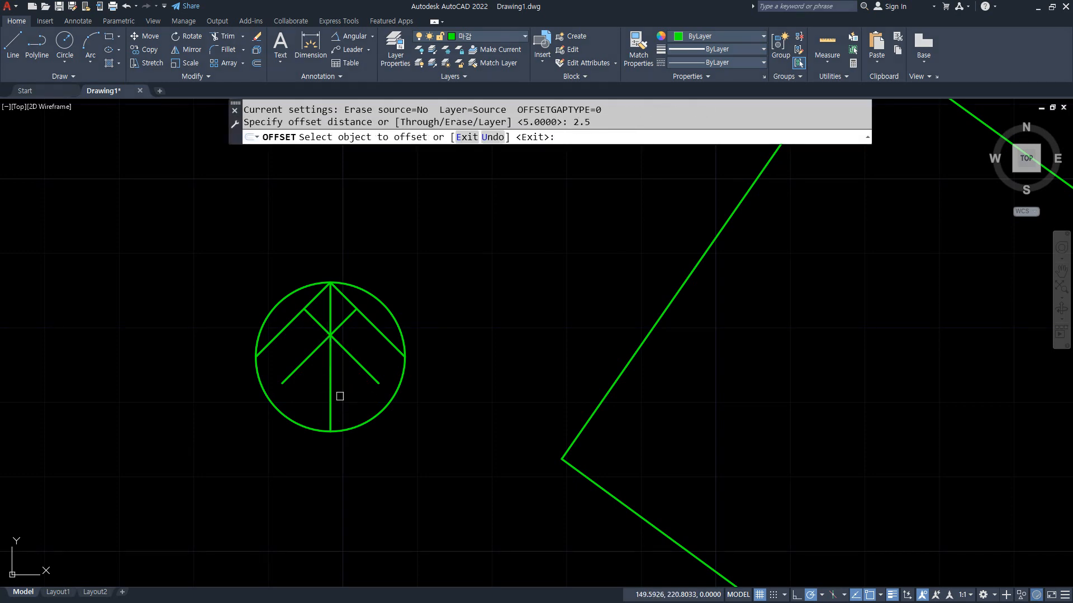
{"action": "left_click", "coordinate": [331, 394]}
{"action": "left_click", "coordinate": [317, 386]}
{"action": "left_click", "coordinate": [331, 386]}
{"action": "left_click", "coordinate": [373, 420]}
{"action": "key", "text": "Escape"}
Fillet the east vertical line and its inner slanted line to each other and to the circle at radius 0.
{"action": "type", "text": "f"}
{"action": "key", "text": "Return"}
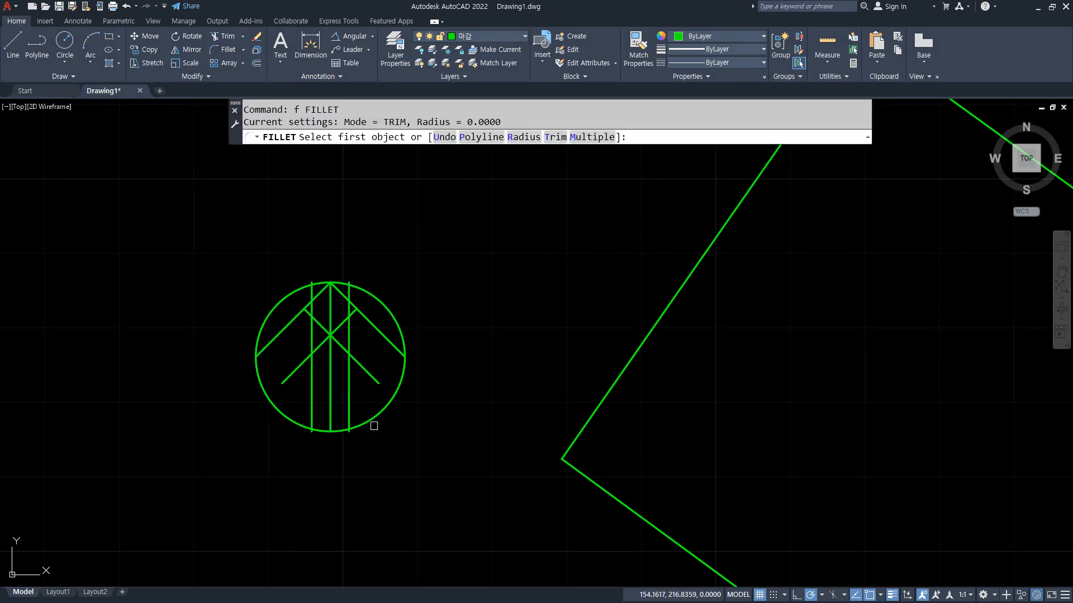
{"action": "left_click", "coordinate": [369, 422]}
{"action": "left_click", "coordinate": [350, 388]}
{"action": "key", "text": "Return"}
{"action": "left_click", "coordinate": [350, 388]}
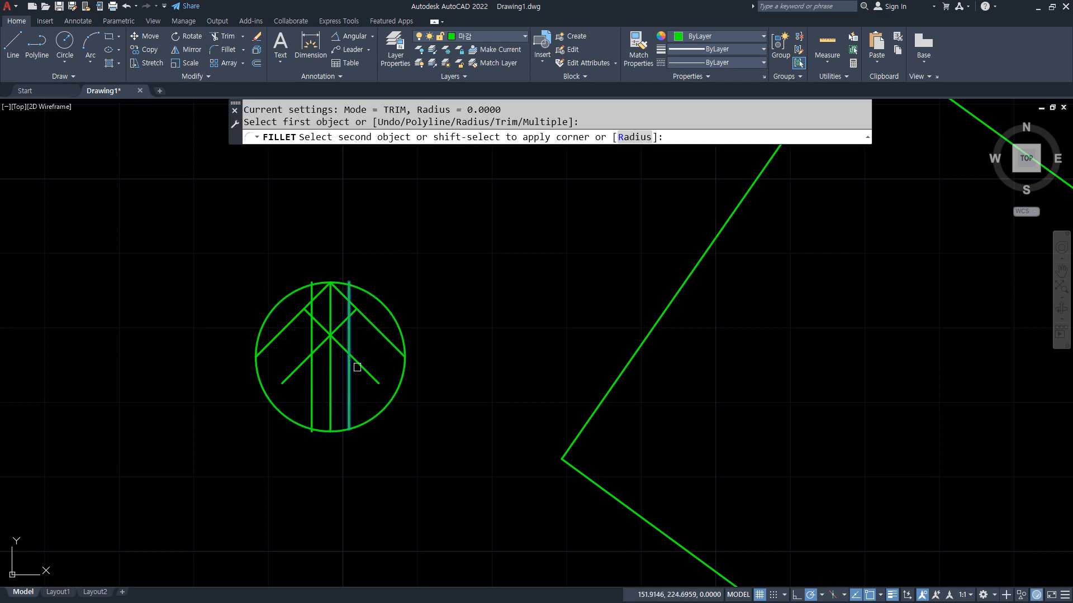
{"action": "left_click", "coordinate": [365, 367]}
{"action": "key", "text": "Return"}
{"action": "left_click", "coordinate": [374, 380]}
{"action": "left_click", "coordinate": [382, 411]}
Fillet the west vertical line and its inner slanted line to each other and to the circle at radius 0.
{"action": "key", "text": "Return"}
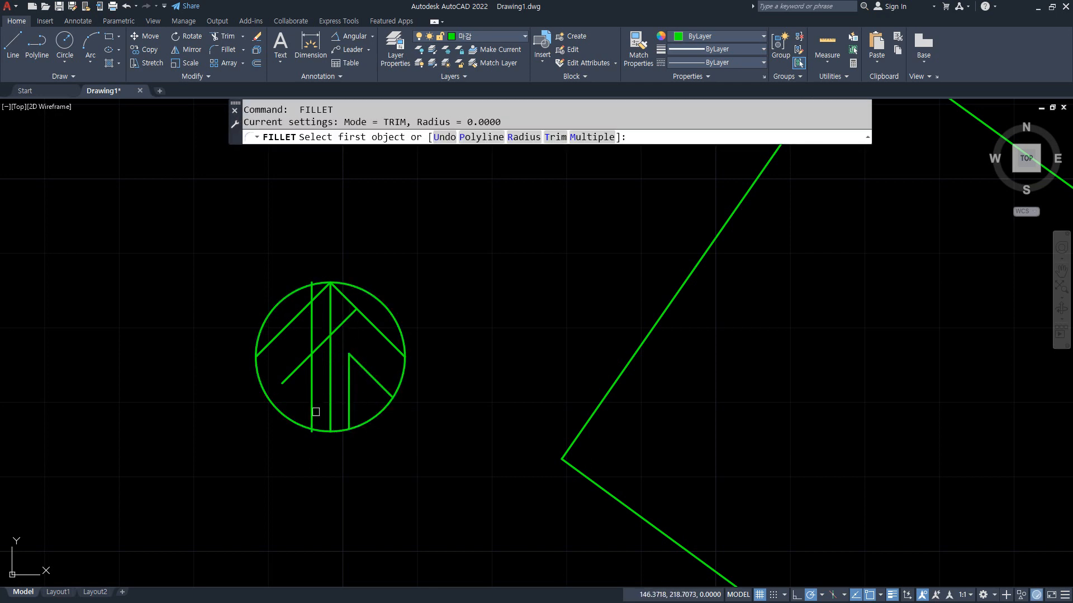
{"action": "left_click", "coordinate": [311, 412]}
{"action": "left_click", "coordinate": [283, 415]}
{"action": "key", "text": "Return"}
{"action": "left_click", "coordinate": [283, 417]}
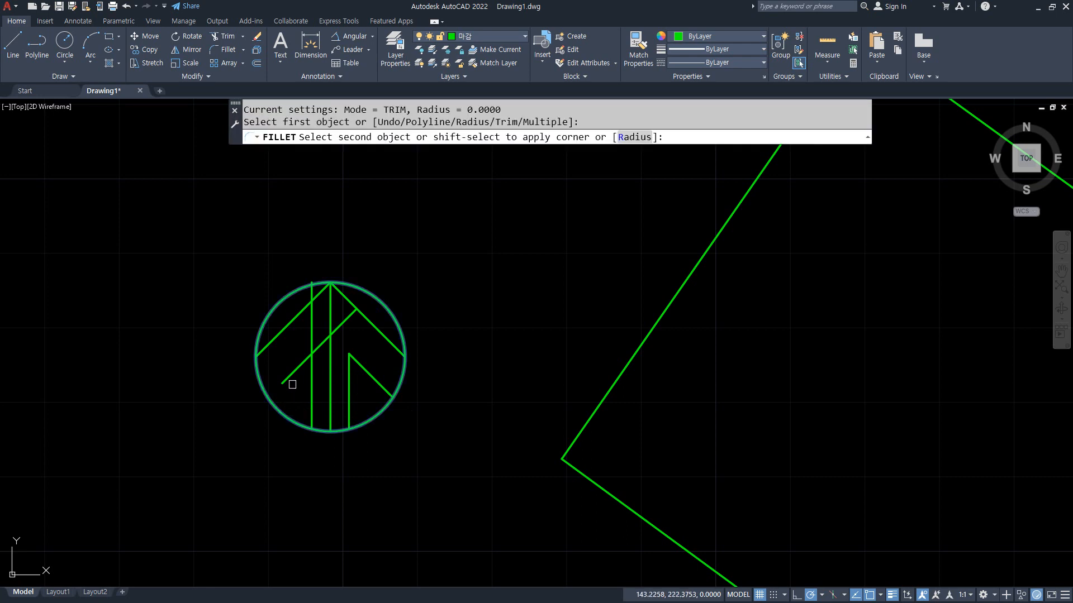
{"action": "left_click", "coordinate": [293, 373]}
{"action": "key", "text": "Return"}
{"action": "left_click", "coordinate": [295, 372]}
{"action": "left_click", "coordinate": [311, 379]}
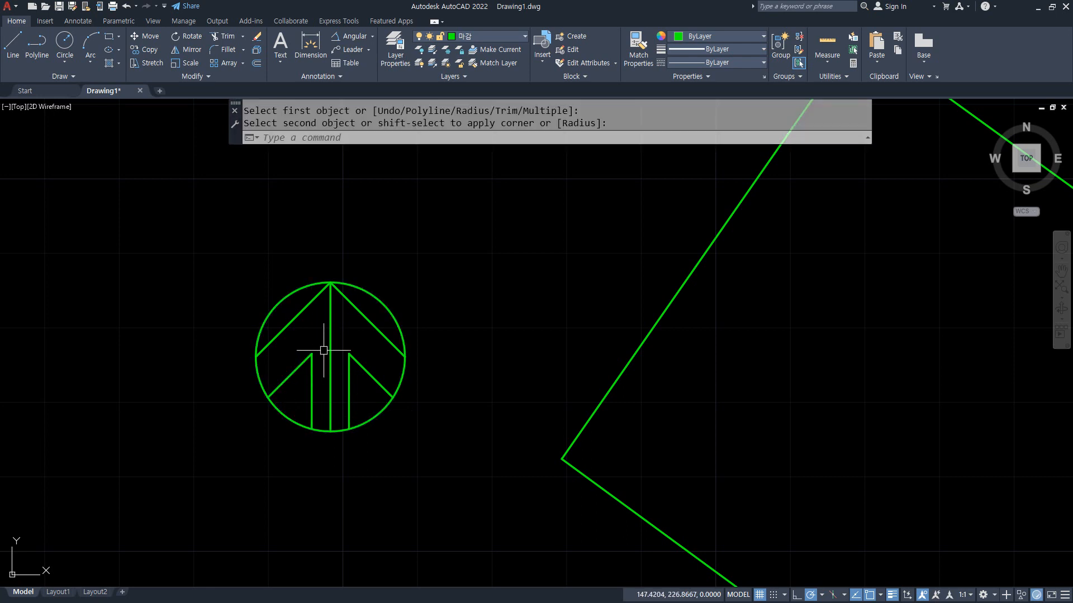
Delete the vertical centre line and trim away the circle's arcs between the arrowhead and the two lower wedges and between the wedges.
{"action": "left_click", "coordinate": [331, 358]}
{"action": "key", "text": "Delete"}
{"action": "type", "text": "tr"}
{"action": "key", "text": "Return"}
{"action": "left_click", "coordinate": [400, 375]}
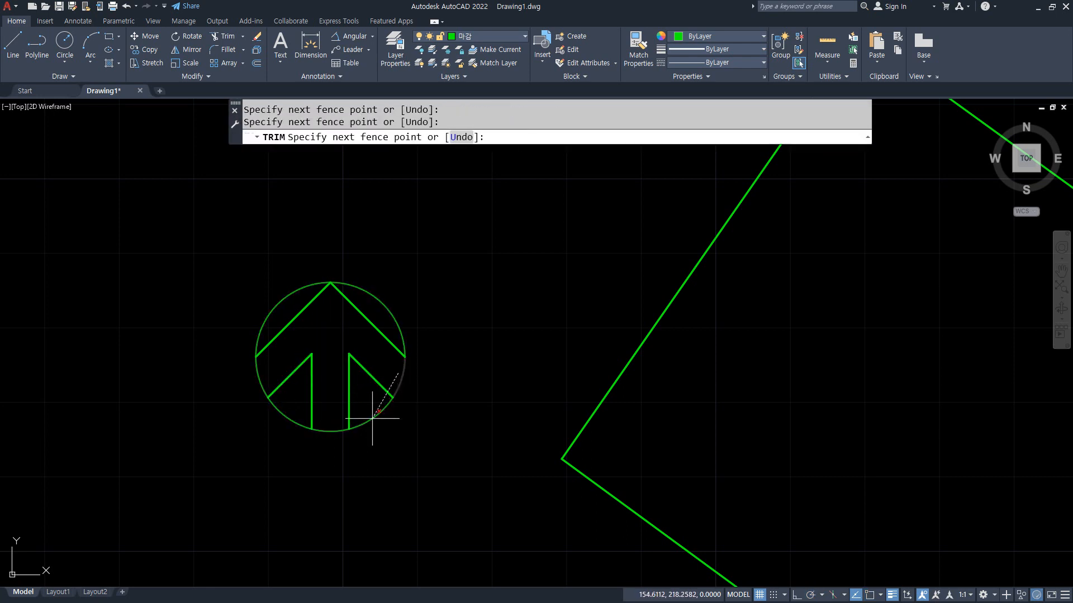
{"action": "left_click", "coordinate": [403, 418]}
{"action": "left_click", "coordinate": [325, 432]}
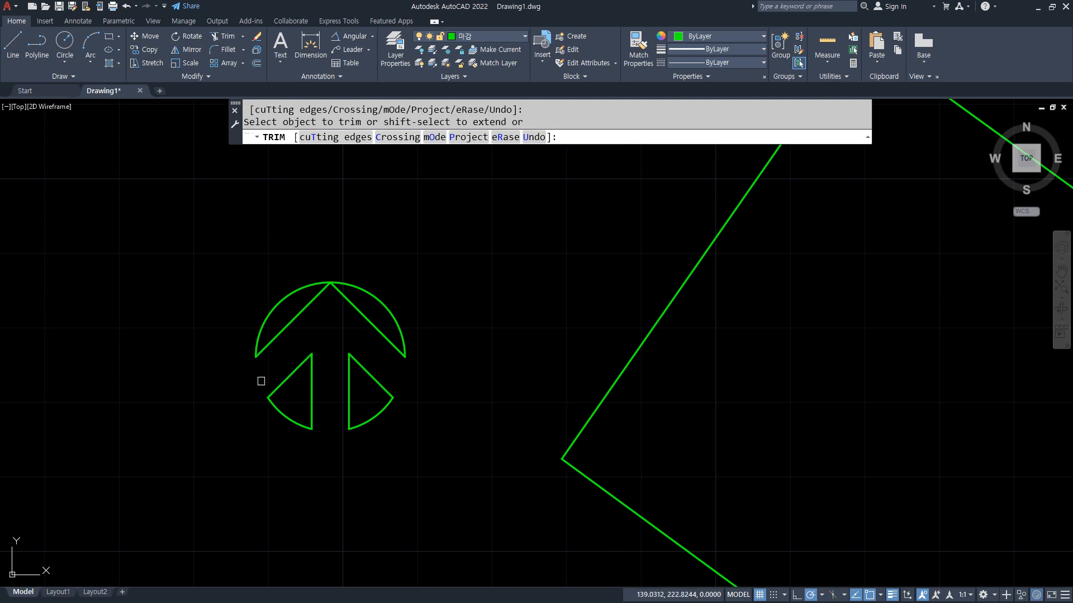
{"action": "key", "text": "Return"}
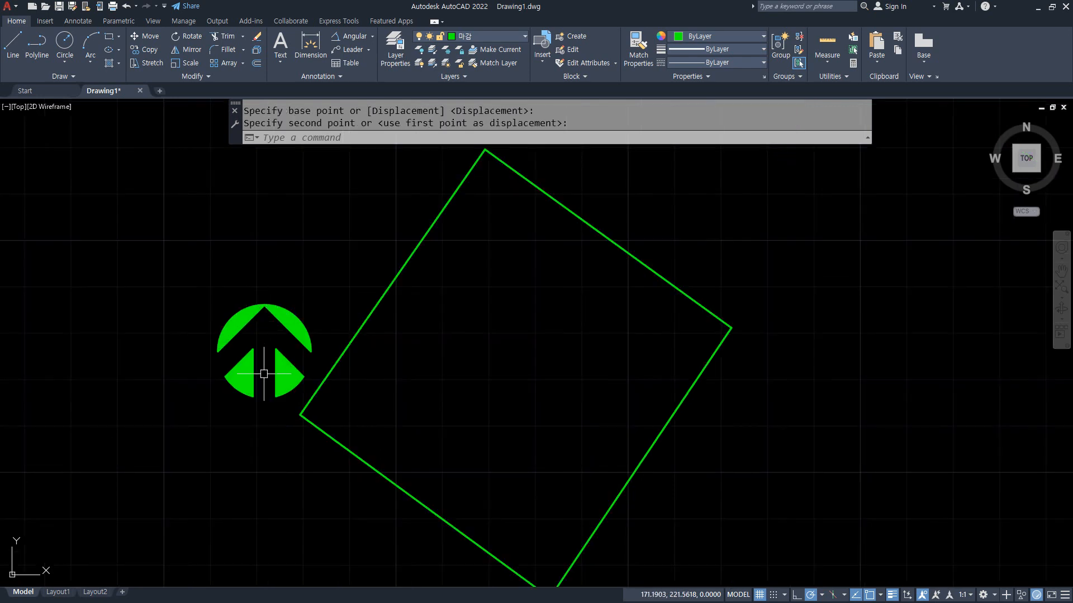
{"action": "mouse_move", "coordinate": [271, 392]}
{"action": "left_mouse_down"}
{"action": "mouse_move", "coordinate": [239, 232]}
{"action": "mouse_move", "coordinate": [284, 230]}
{"action": "left_mouse_up"}
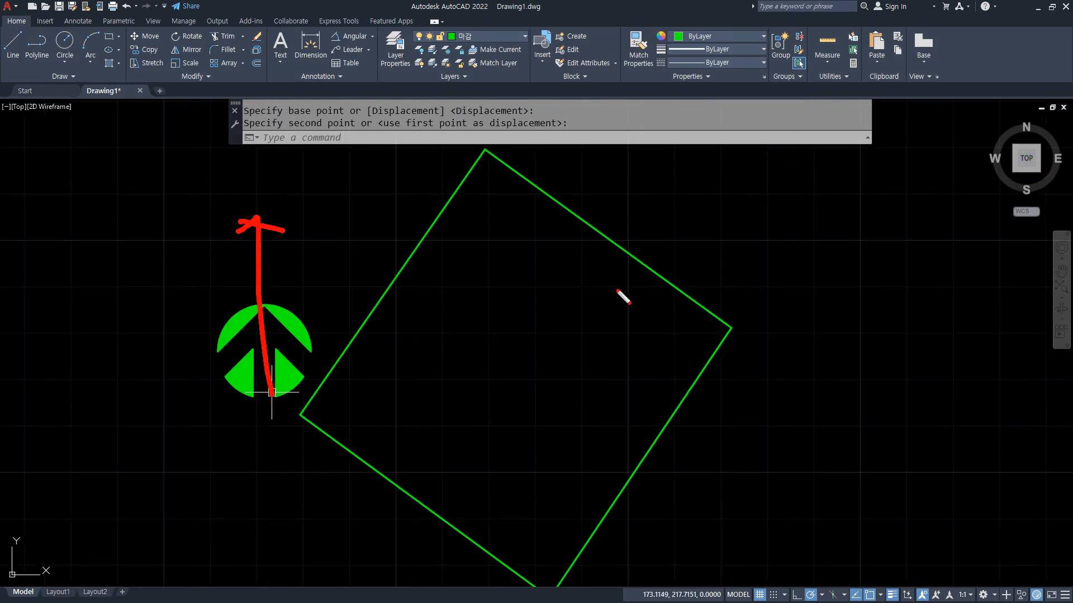
{"action": "key", "text": "Escape"}
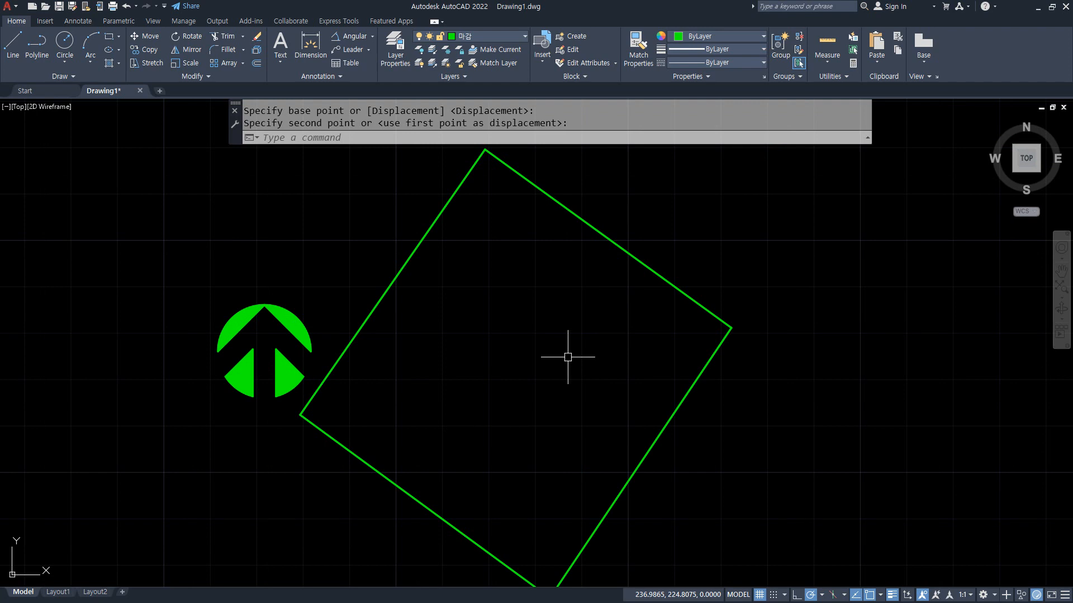
Rotate the lot outline and north symbol together about the lot's west corner, using Reference along its northwest edge and new angle 0.
{"action": "type", "text": "ro"}
{"action": "key", "text": "Return"}
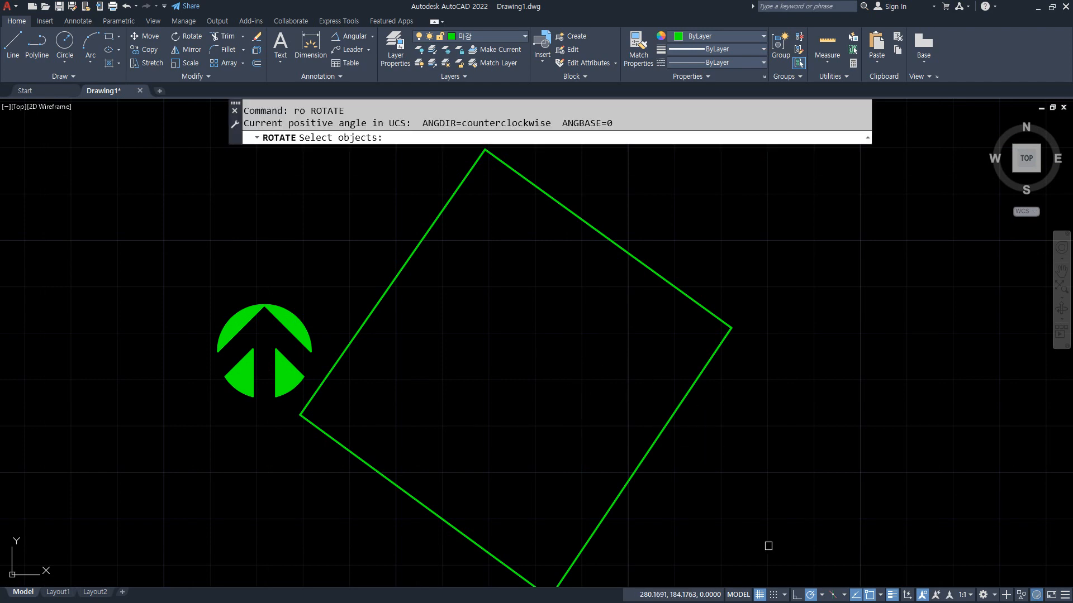
{"action": "left_click", "coordinate": [814, 545]}
{"action": "left_click", "coordinate": [90, 180]}
{"action": "key", "text": "Return"}
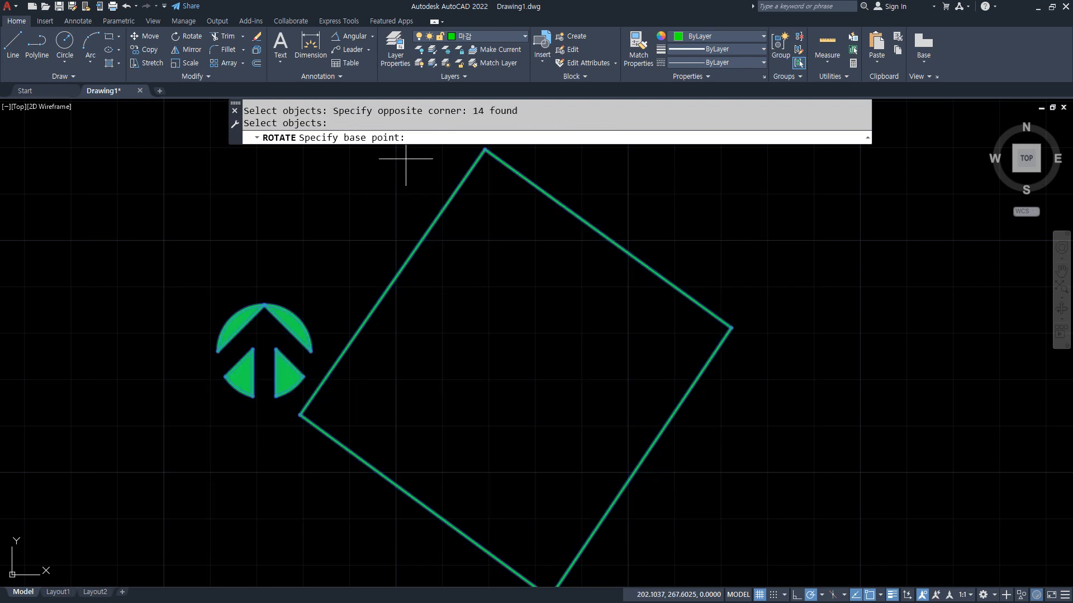
{"action": "left_click", "coordinate": [304, 420]}
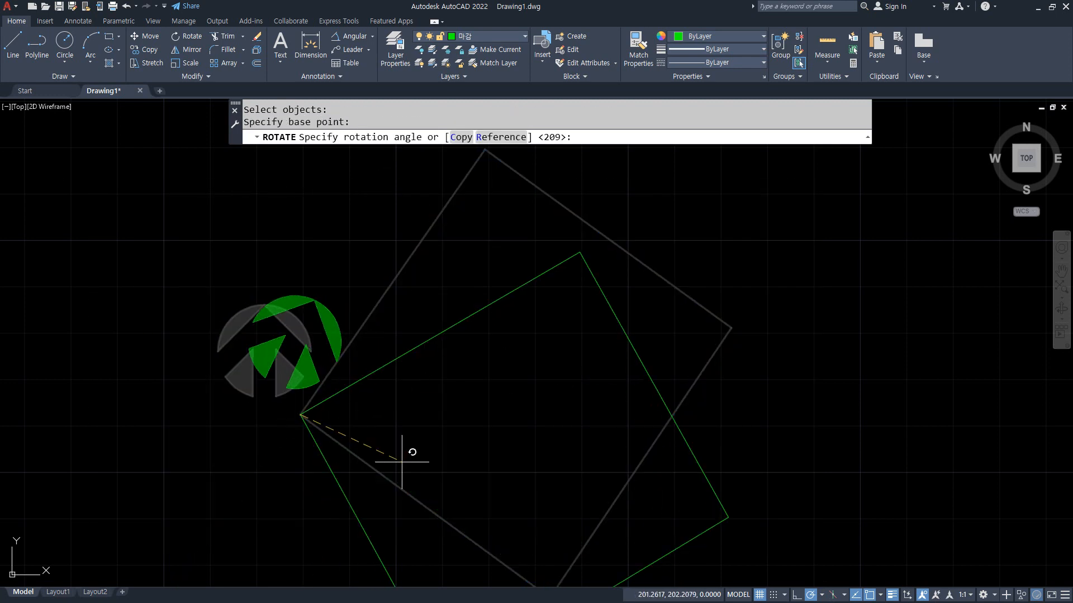
{"action": "type", "text": "r"}
{"action": "key", "text": "Return"}
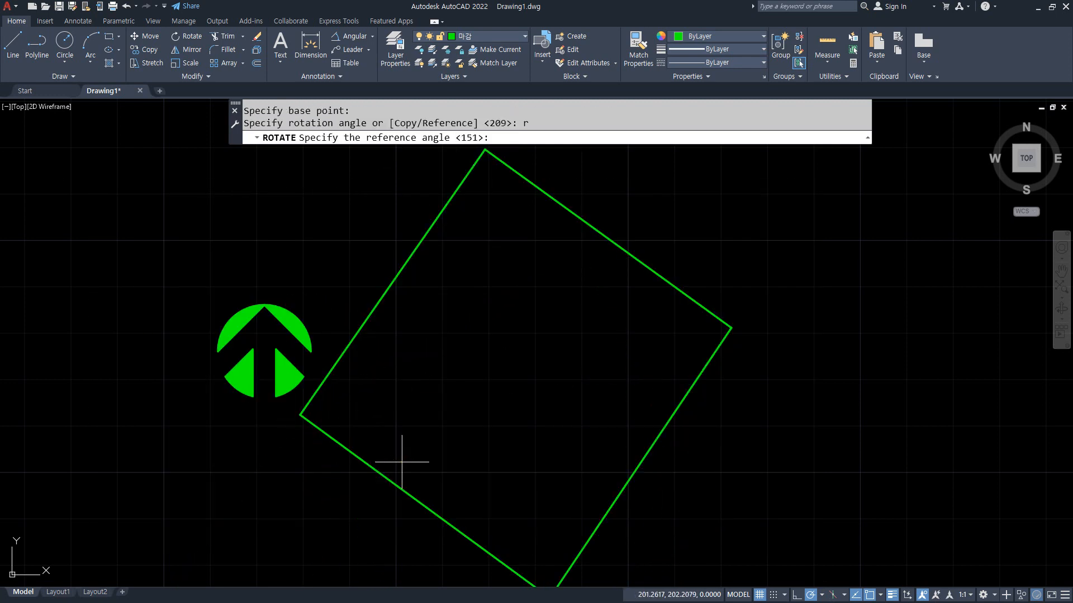
{"action": "left_click", "coordinate": [301, 415]}
{"action": "left_click", "coordinate": [485, 150]}
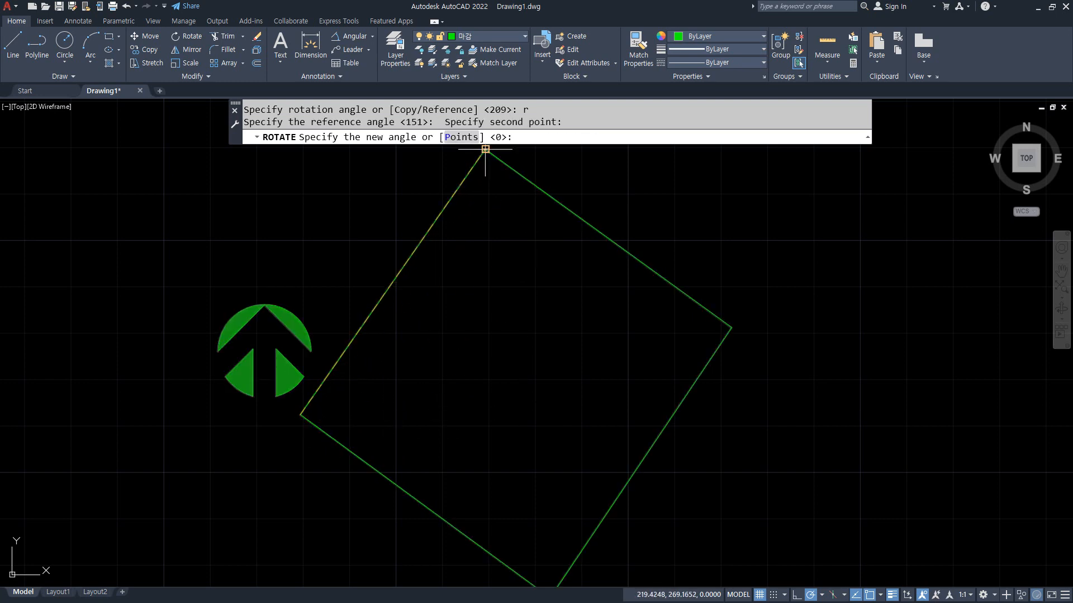
{"action": "key", "text": "Return"}
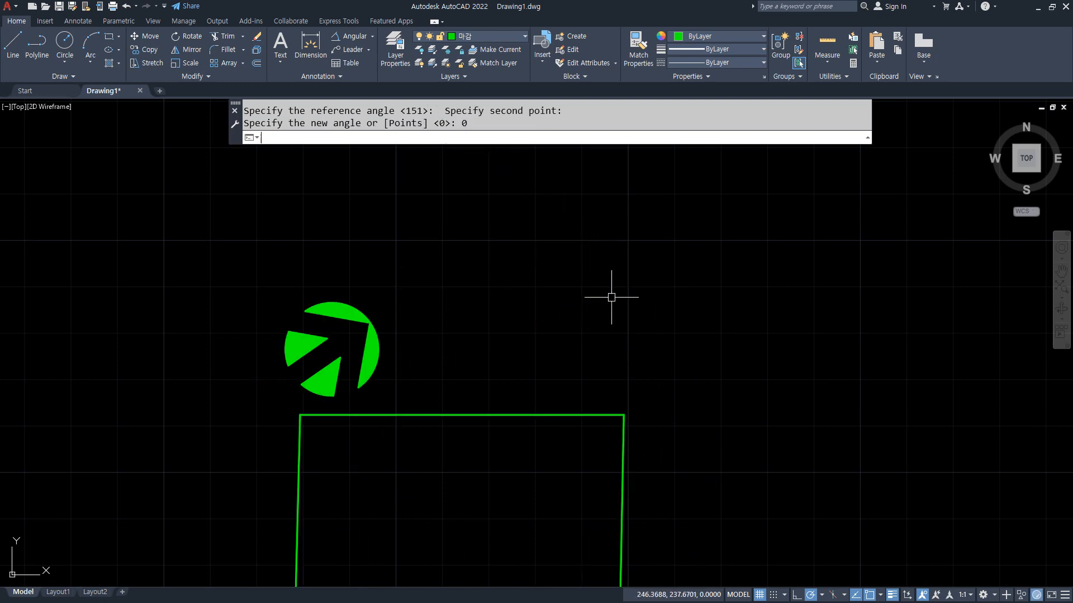
{"action": "middle_click_drag", "start_coordinate": [504, 403], "coordinate": [484, 256]}
{"action": "scroll", "coordinate": [481, 260], "scroll_direction": "down", "scroll_amount": 2}
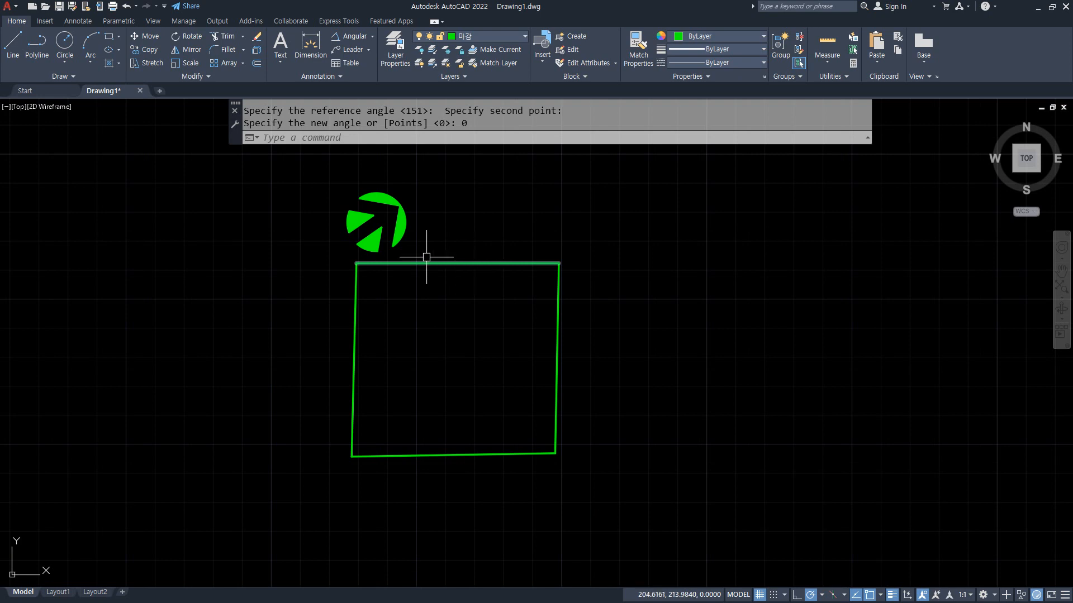
{"action": "key", "text": "ctrl+2"}
{"action": "mouse_move", "coordinate": [334, 257]}
{"action": "left_mouse_down"}
{"action": "mouse_move", "coordinate": [484, 159]}
{"action": "mouse_move", "coordinate": [508, 167]}
{"action": "mouse_move", "coordinate": [477, 137]}
{"action": "left_mouse_up"}
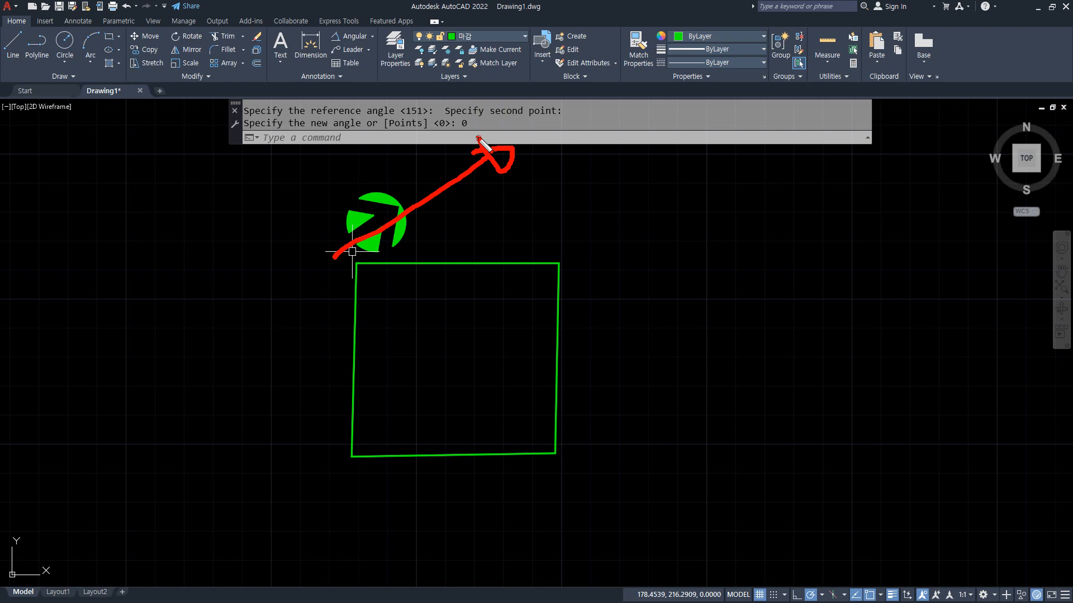
{"action": "mouse_move", "coordinate": [358, 279]}
{"action": "left_mouse_down"}
{"action": "mouse_move", "coordinate": [354, 433]}
{"action": "mouse_move", "coordinate": [518, 465]}
{"action": "mouse_move", "coordinate": [546, 244]}
{"action": "mouse_move", "coordinate": [322, 261]}
{"action": "left_mouse_up"}
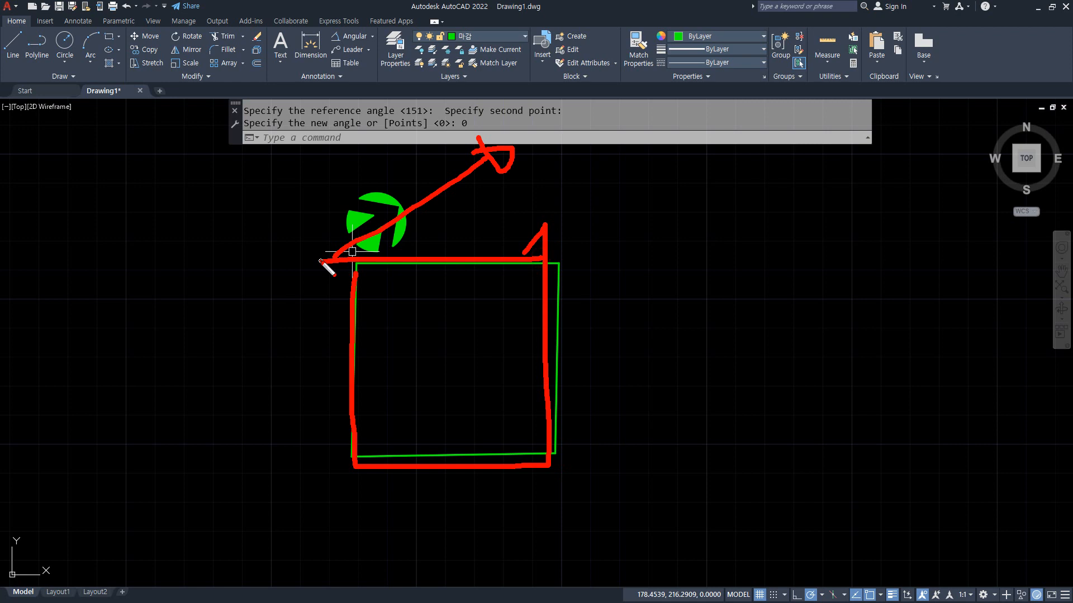
{"action": "key", "text": "Escape"}
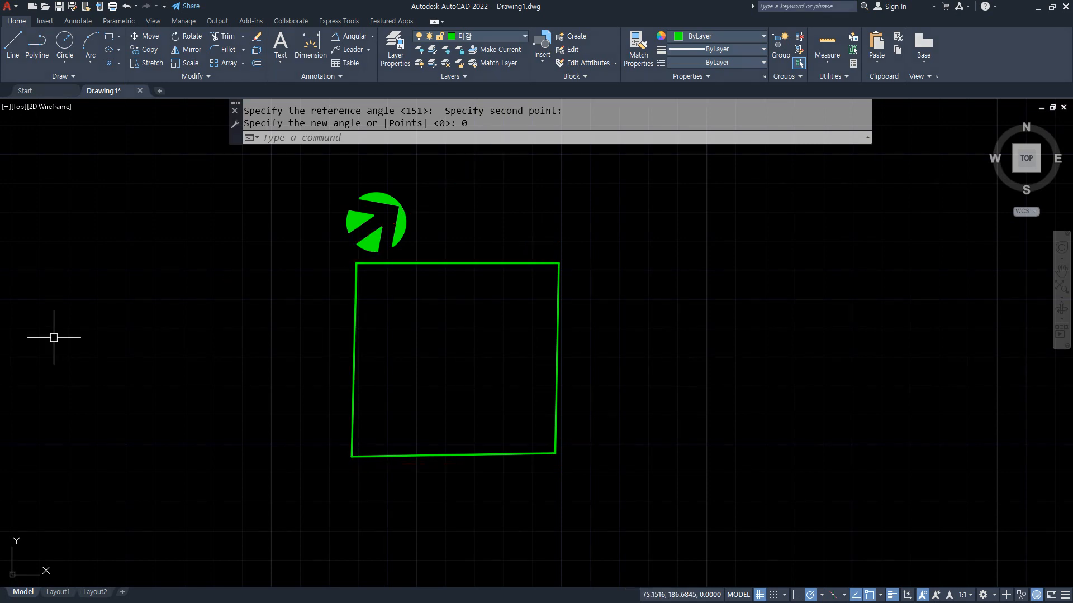